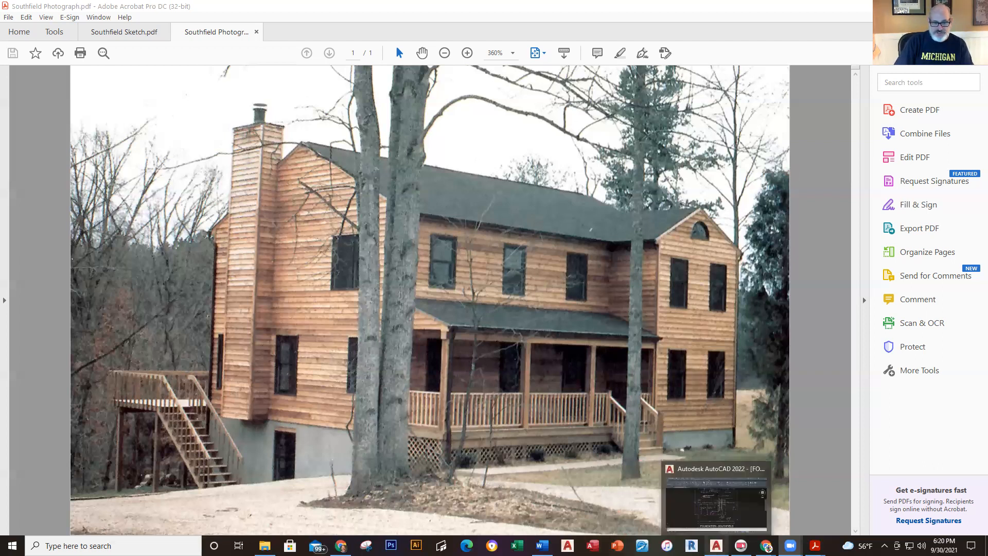
- Close the music browser window and open the Monroe Community College home page in a new Chrome window
{"action": "mouse_move", "coordinate": [340, 546]}
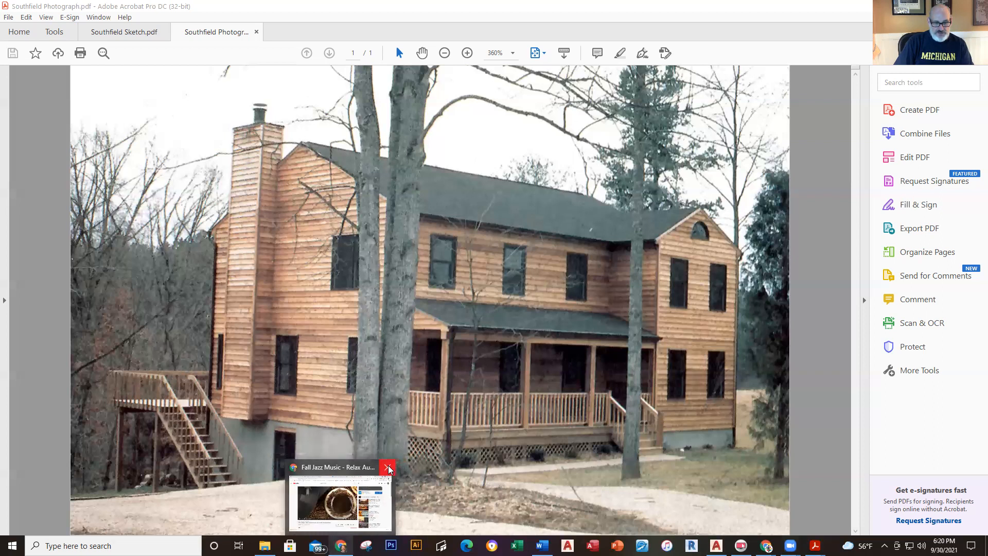
{"action": "left_click", "coordinate": [387, 467]}
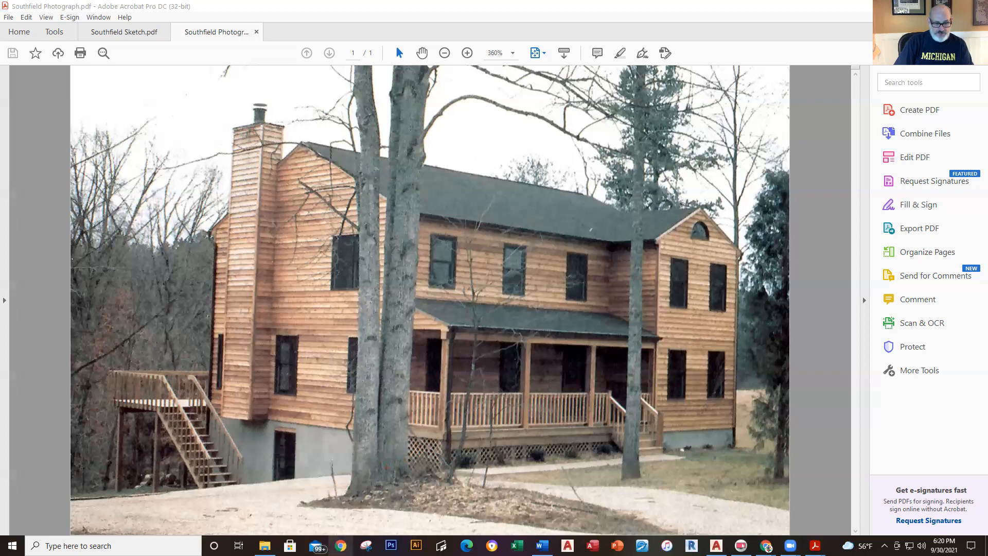
{"action": "left_click", "coordinate": [341, 546]}
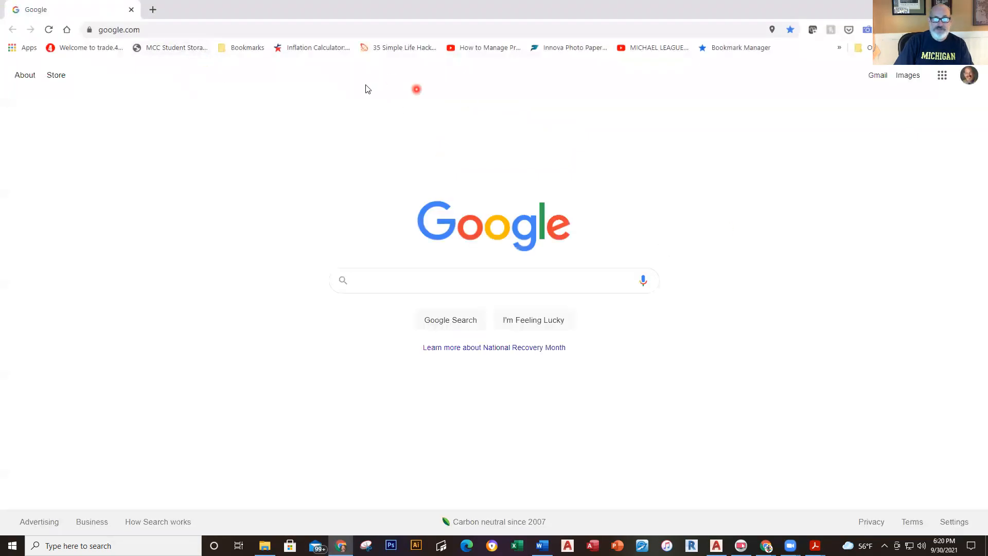
{"action": "left_click", "coordinate": [66, 30]}
{"action": "left_click", "coordinate": [552, 281]}
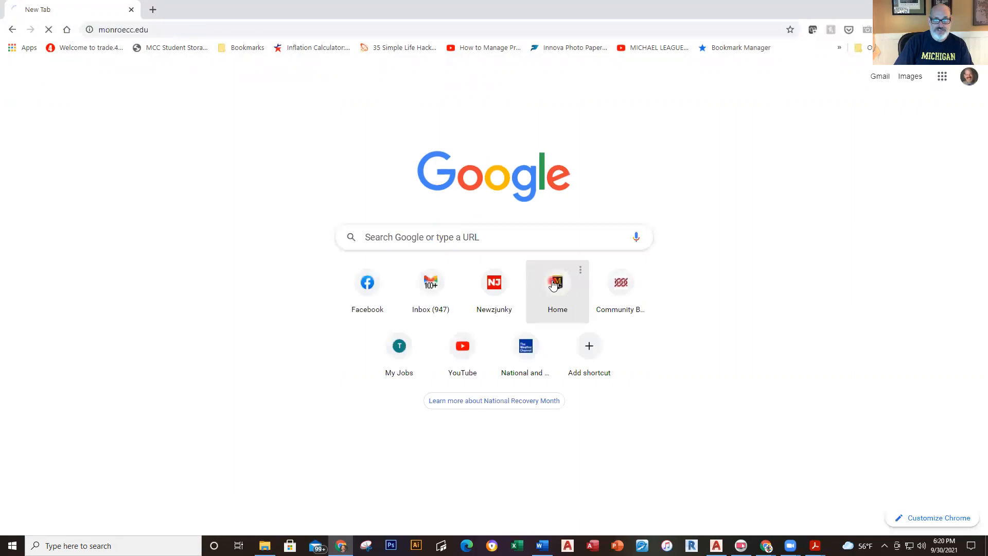
- Open the college site's Employees page and go to the myMCC login
{"action": "scroll", "coordinate": [570, 333], "scroll_direction": "down", "scroll_amount": 10}
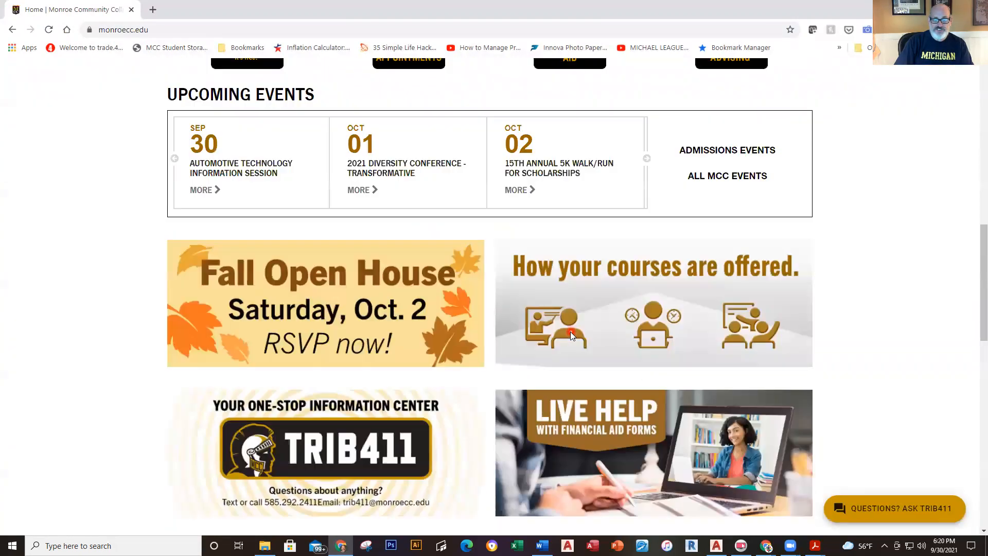
{"action": "scroll", "coordinate": [571, 339], "scroll_direction": "down", "scroll_amount": 8}
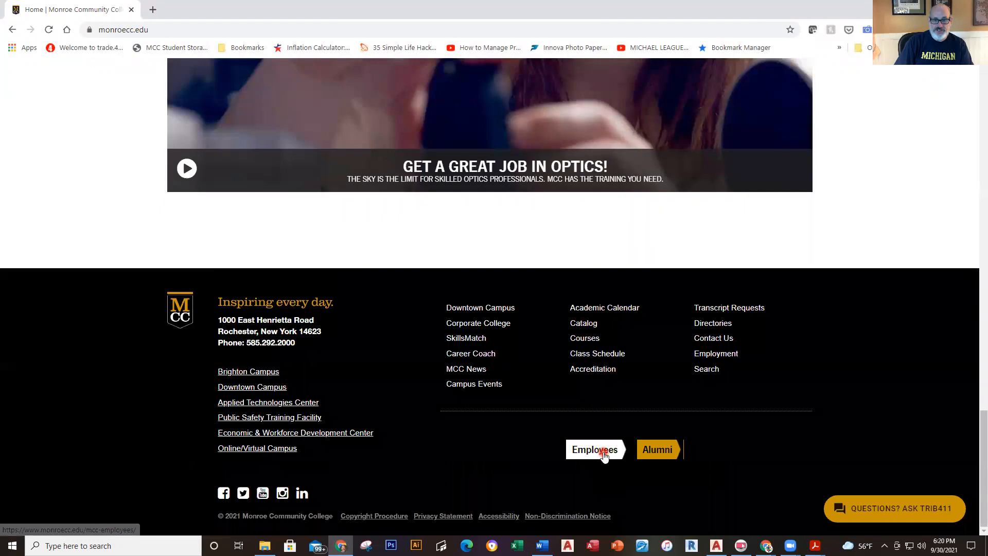
{"action": "left_click", "coordinate": [603, 452]}
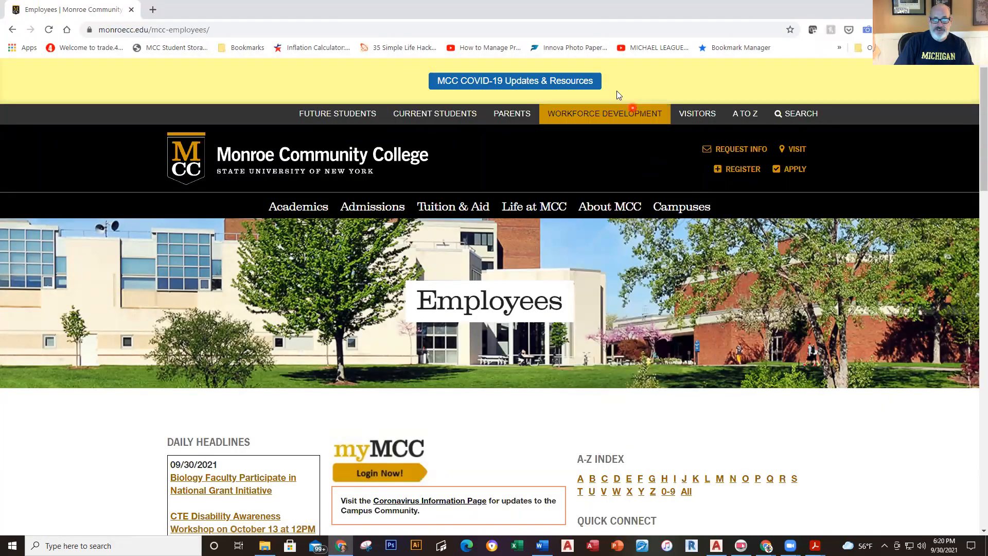
{"action": "left_click", "coordinate": [398, 472]}
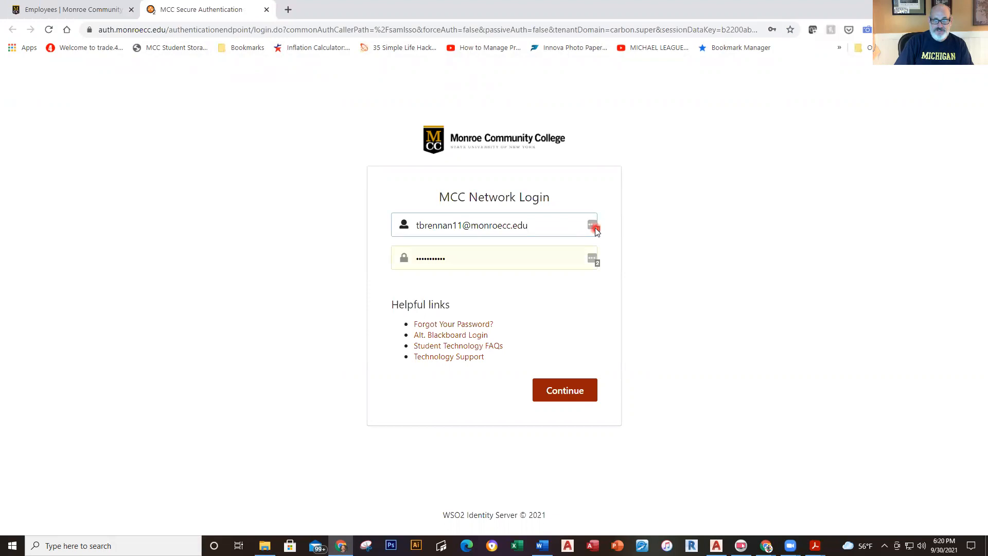
- Fill in the saved network account name and password and sign in to myMCC
{"action": "left_click", "coordinate": [593, 227]}
{"action": "left_click", "coordinate": [517, 302]}
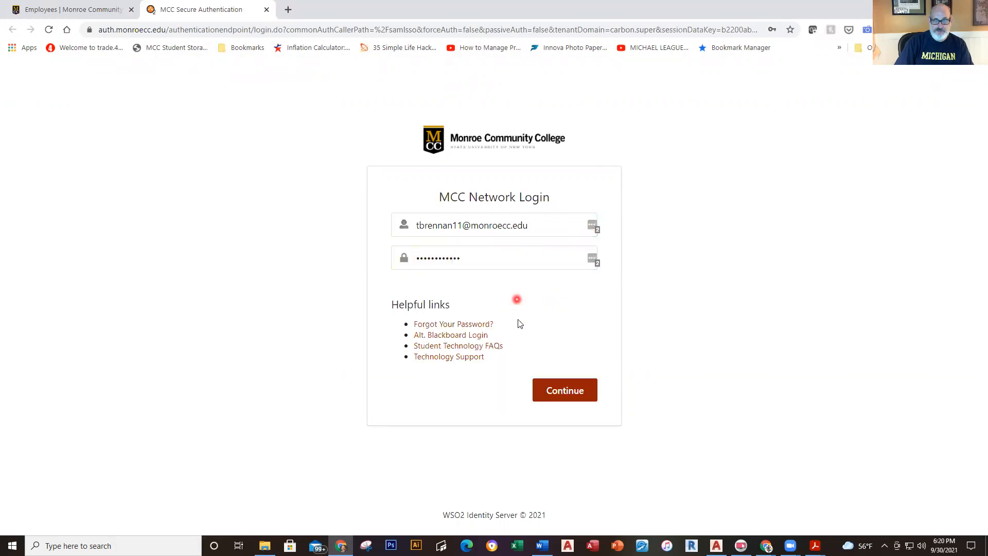
{"action": "left_click", "coordinate": [570, 391]}
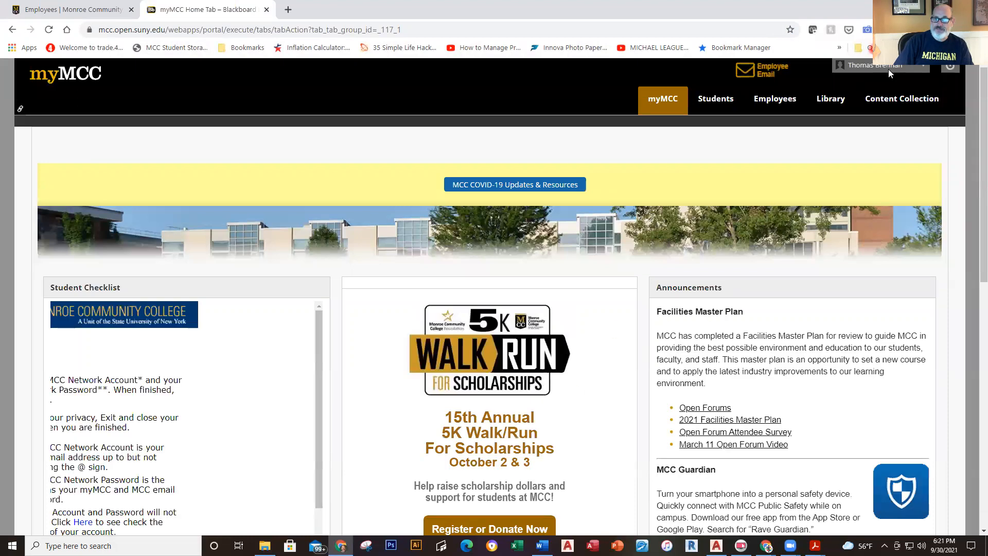
- Open the 202190 CAD for Construction course and its Foundation Plan Assignment (Southfield) - Week 6 page
{"action": "left_click", "coordinate": [910, 69]}
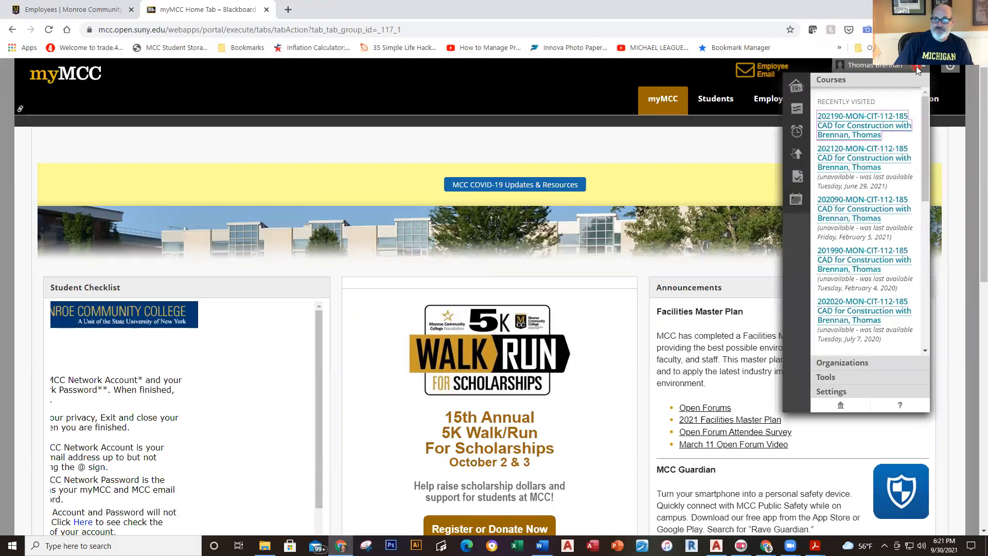
{"action": "left_click", "coordinate": [873, 122]}
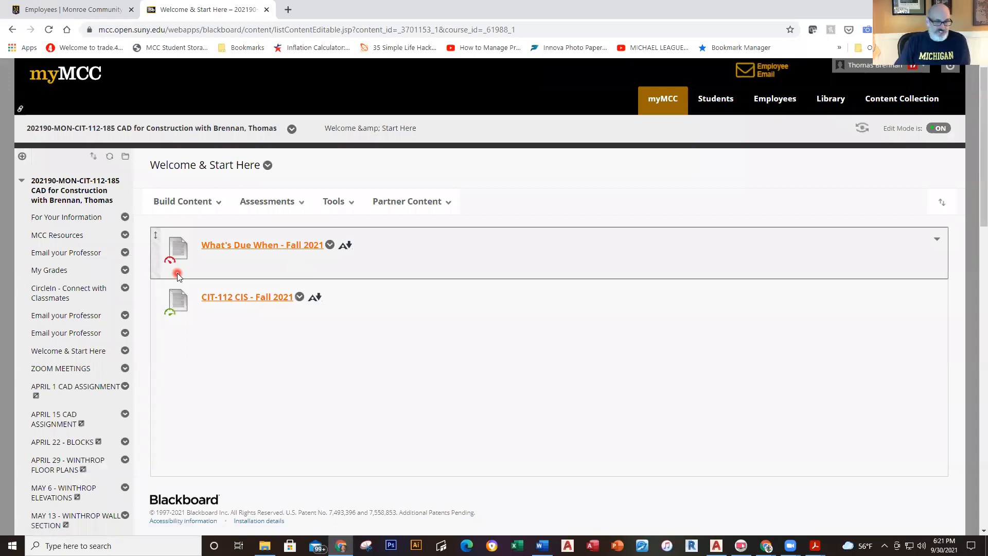
{"action": "scroll", "coordinate": [84, 358], "scroll_direction": "down", "scroll_amount": 8}
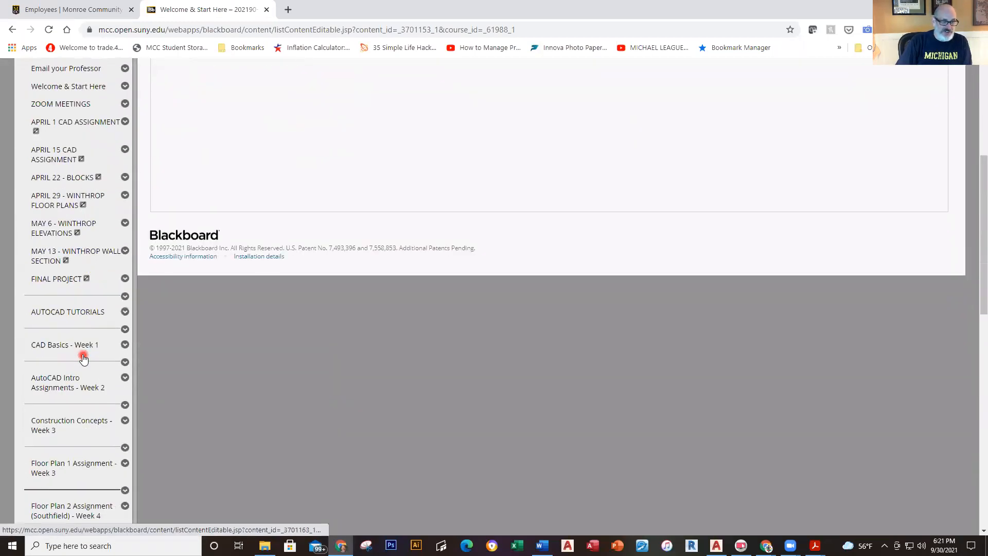
{"action": "scroll", "coordinate": [83, 359], "scroll_direction": "down", "scroll_amount": 1}
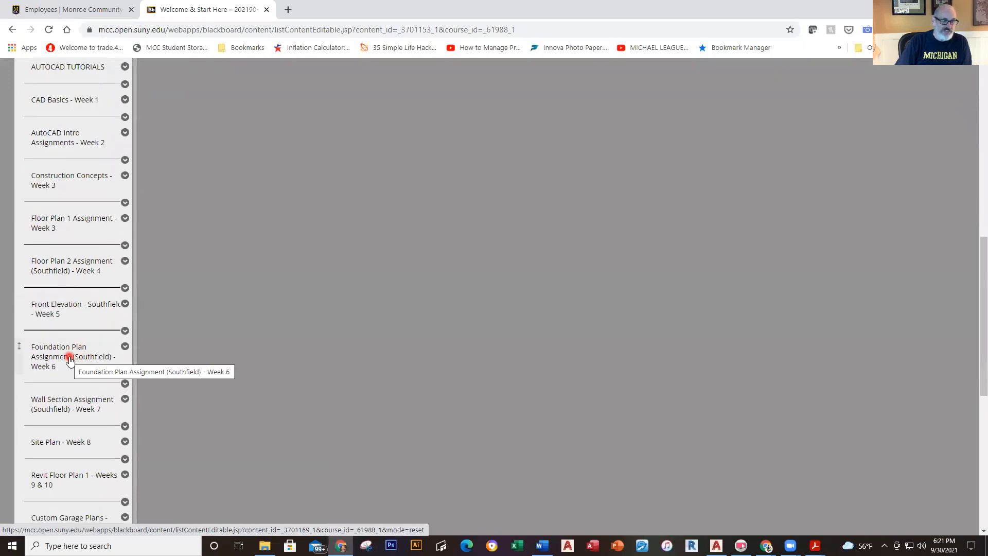
{"action": "left_click", "coordinate": [70, 360]}
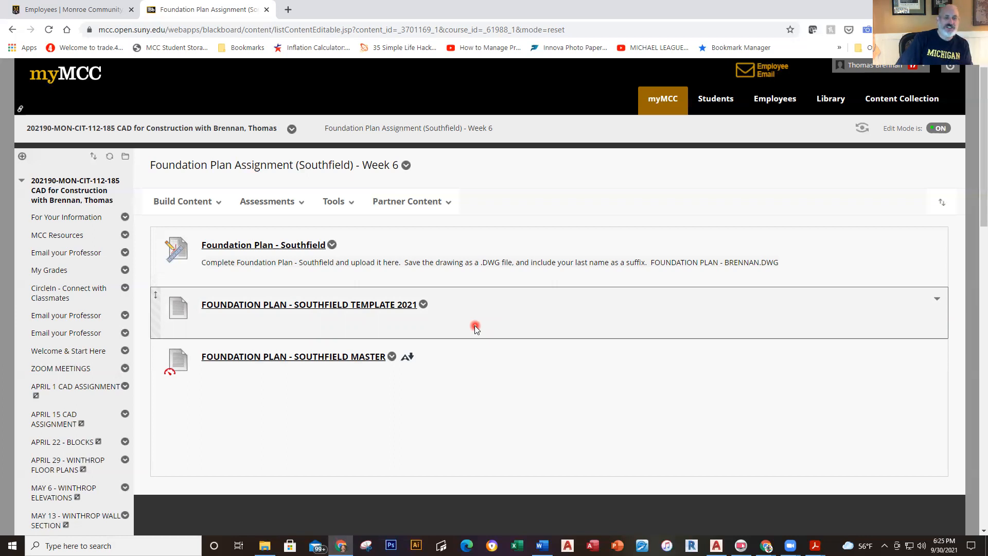
- Open the FOUNDATION PLAN - SOUTHFIELD MASTER document and view the foundation drawing
{"action": "left_click", "coordinate": [373, 362]}
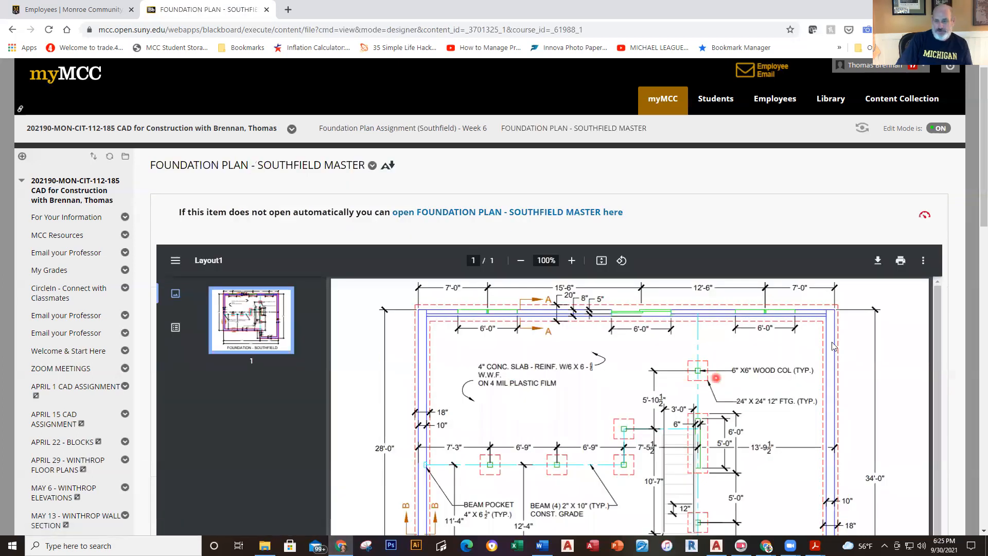
{"action": "left_click_drag", "start_coordinate": [972, 213], "coordinate": [974, 263]}
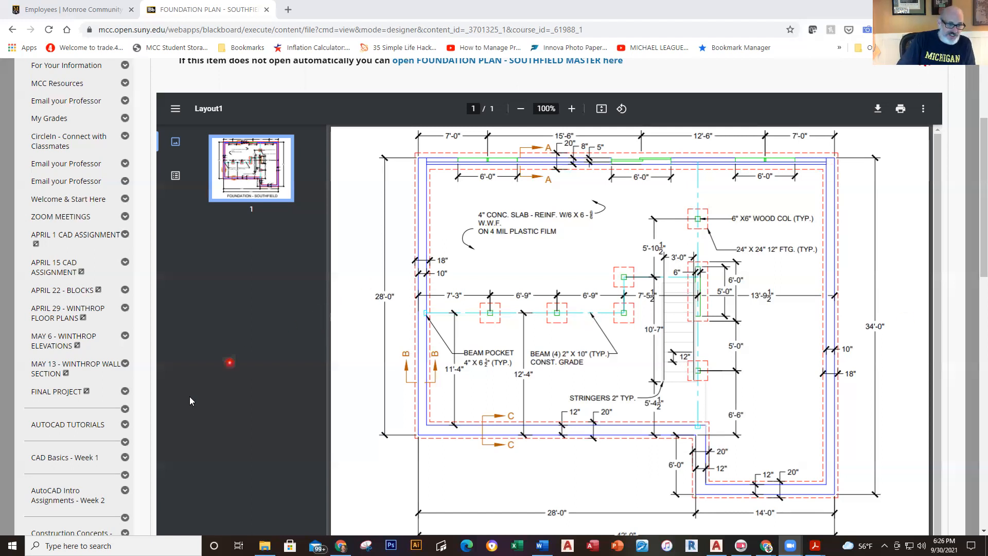
- Return to the Week 6 Foundation Plan assignment and download the FOUNDATION PLAN - SOUTHFIELD TEMPLATE 2021 file
{"action": "scroll", "coordinate": [81, 468], "scroll_direction": "down", "scroll_amount": 5}
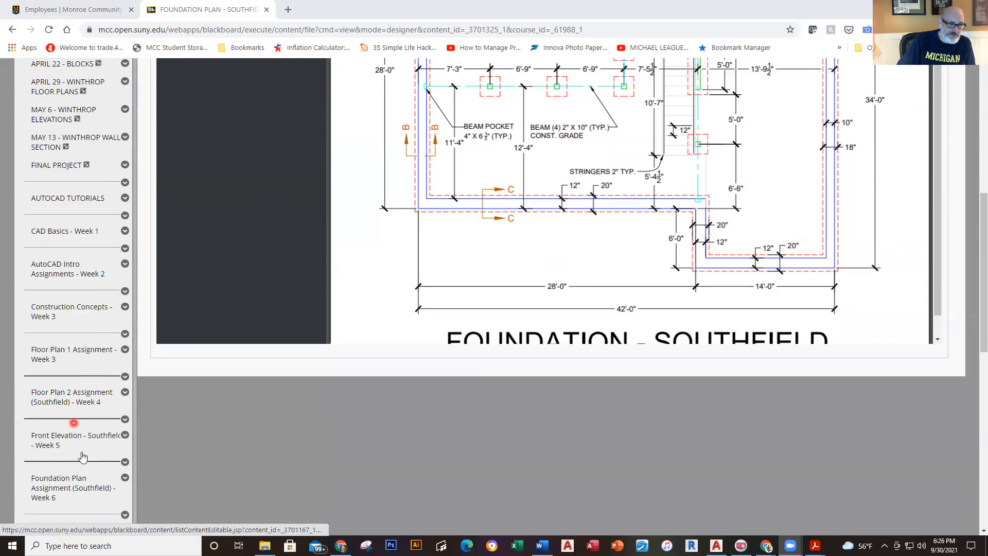
{"action": "left_click", "coordinate": [76, 488]}
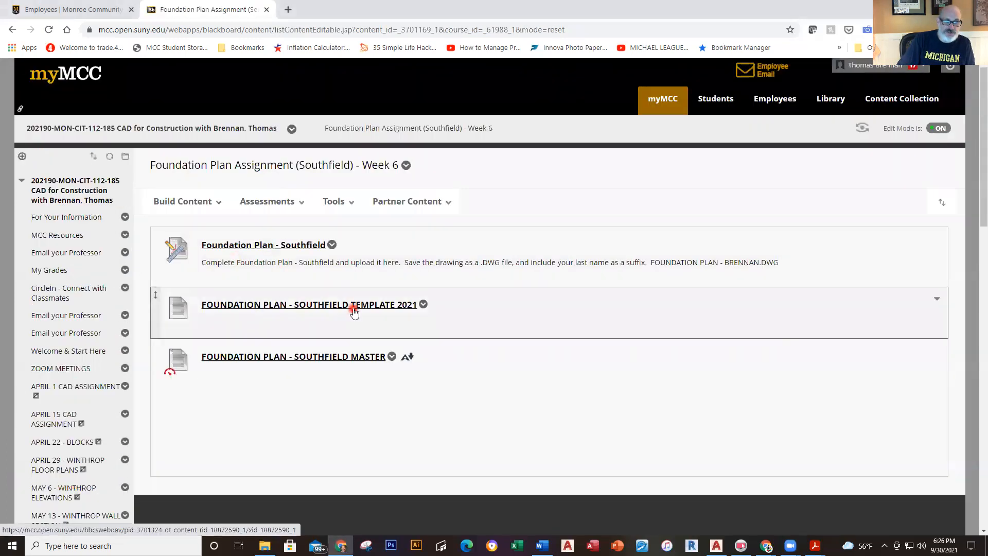
{"action": "left_click", "coordinate": [392, 309]}
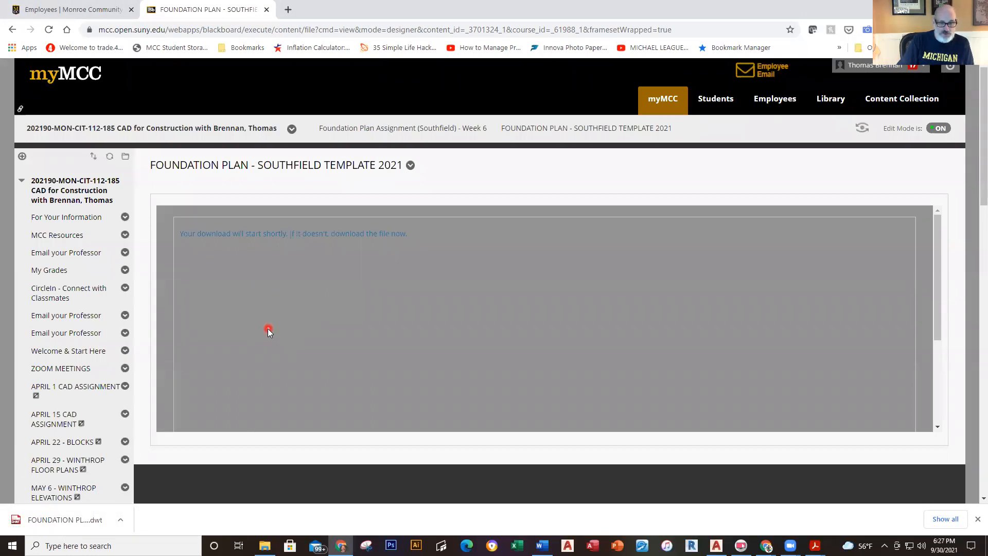
- Switch to AutoCAD and examine the finished Southfield foundation plan, including its overall dimensions and title
{"action": "left_click", "coordinate": [717, 547]}
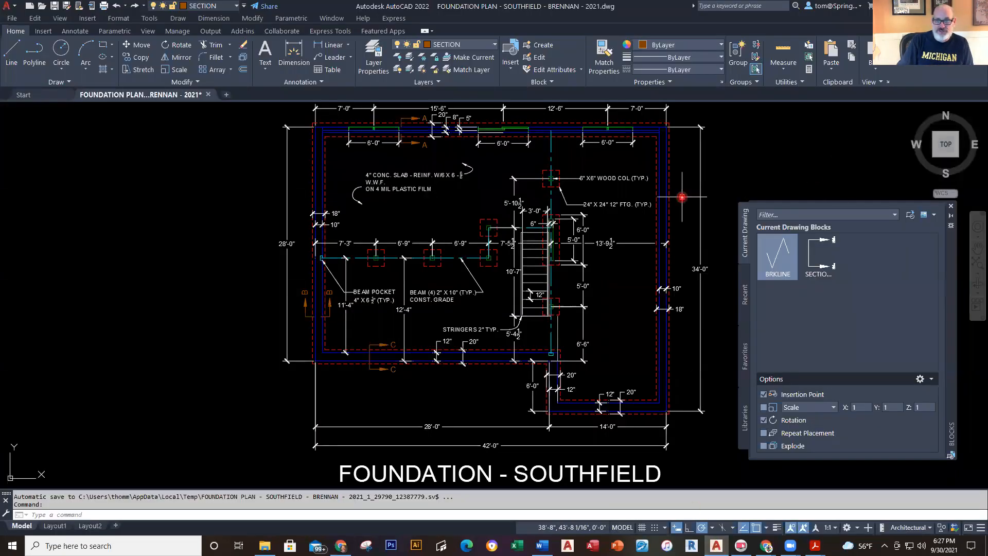
{"action": "mouse_move", "coordinate": [635, 215]}
{"action": "middle_mouse_down"}
{"action": "mouse_move", "coordinate": [635, 269]}
{"action": "mouse_move", "coordinate": [618, 322]}
{"action": "middle_mouse_up"}
{"action": "scroll", "coordinate": [635, 270], "scroll_direction": "up", "scroll_amount": 2}
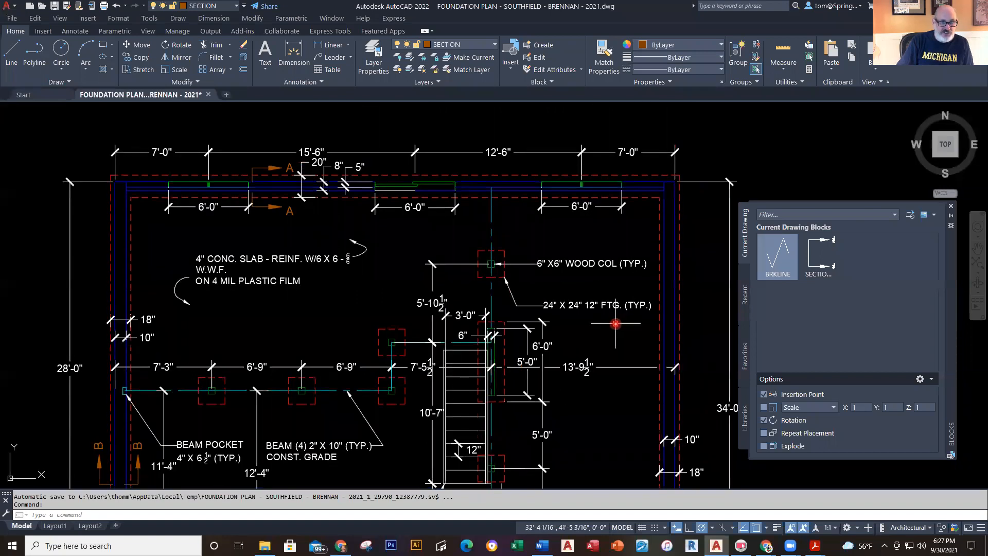
{"action": "scroll", "coordinate": [616, 323], "scroll_direction": "down", "scroll_amount": 2}
{"action": "middle_click_drag", "start_coordinate": [616, 324], "coordinate": [575, 279]}
{"action": "scroll", "coordinate": [469, 459], "scroll_direction": "up", "scroll_amount": 2}
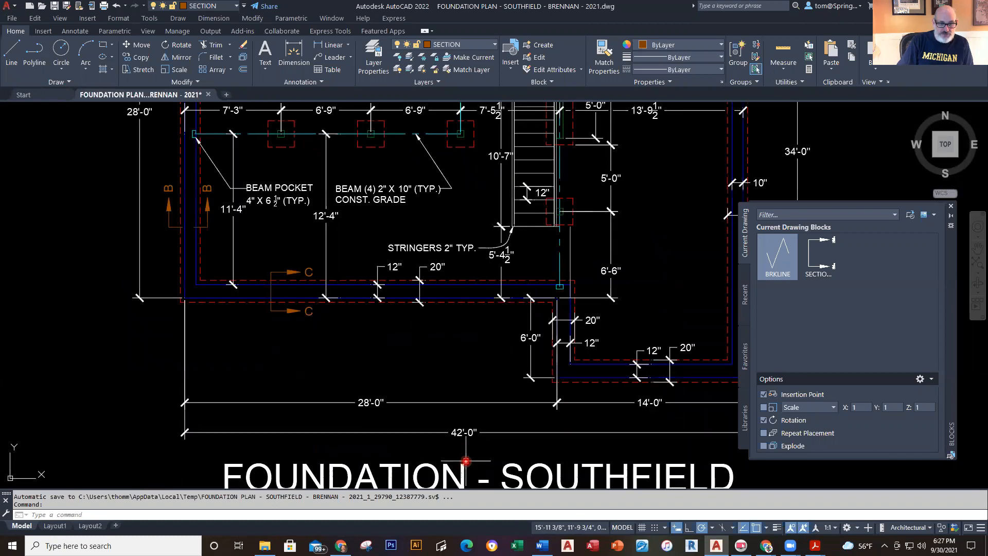
{"action": "scroll", "coordinate": [471, 443], "scroll_direction": "up", "scroll_amount": 4}
{"action": "scroll", "coordinate": [432, 419], "scroll_direction": "up", "scroll_amount": 3}
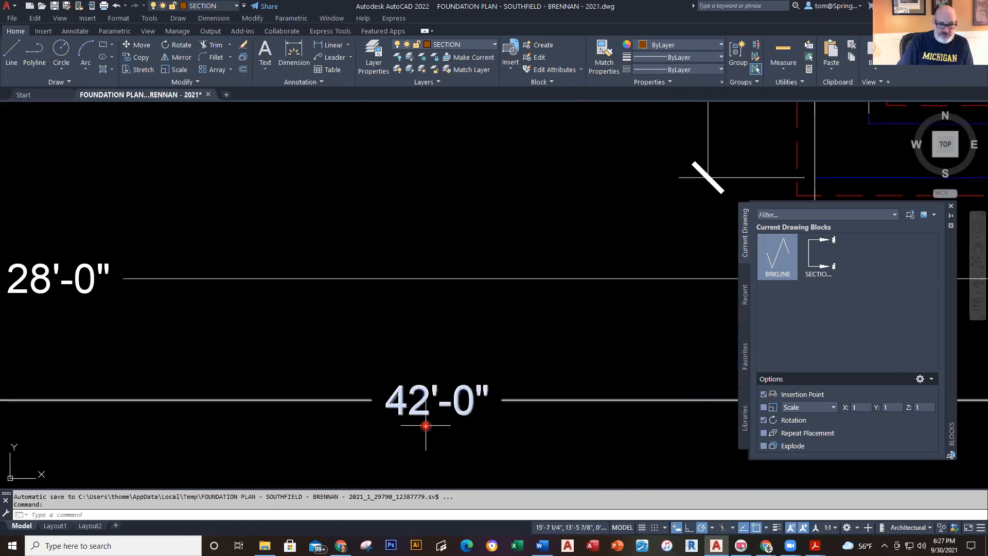
{"action": "scroll", "coordinate": [429, 407], "scroll_direction": "down", "scroll_amount": 7}
{"action": "scroll", "coordinate": [428, 406], "scroll_direction": "down", "scroll_amount": 3}
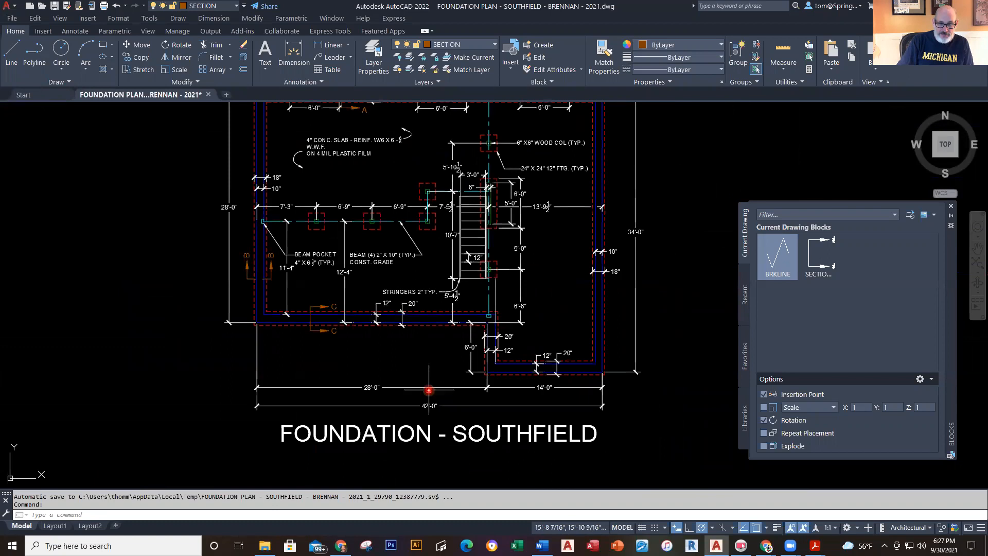
{"action": "middle_click_drag", "start_coordinate": [426, 393], "coordinate": [426, 408]}
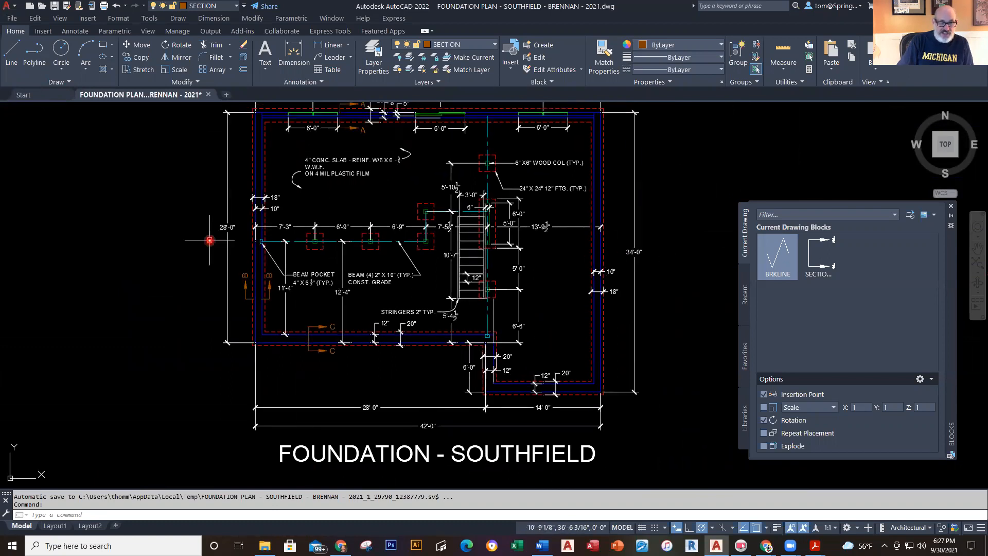
{"action": "middle_click_drag", "start_coordinate": [176, 256], "coordinate": [201, 281]}
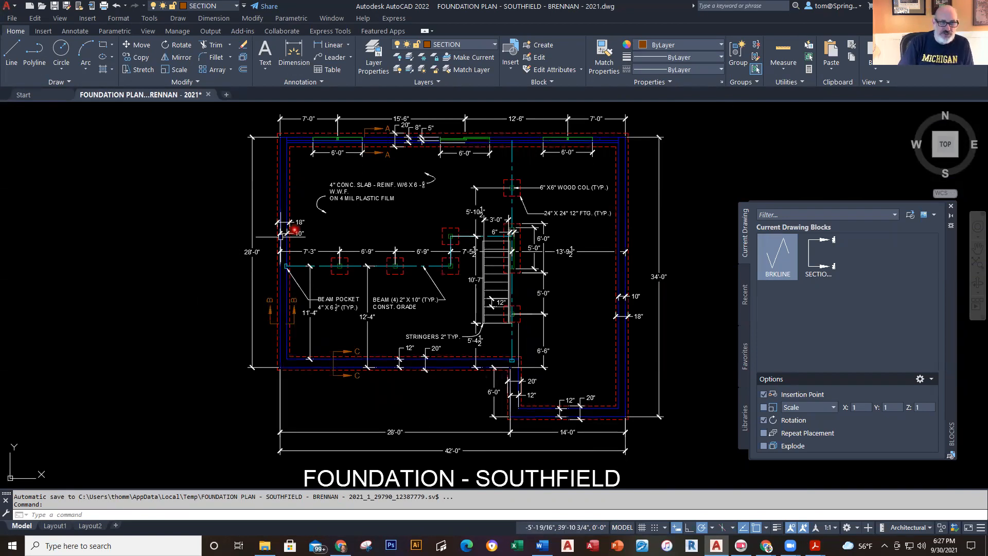
- Inspect the foundation wall and dashed footing lines at the plan's upper-left corner, and return to the whole plan
{"action": "scroll", "coordinate": [265, 145], "scroll_direction": "up", "scroll_amount": 4}
{"action": "scroll", "coordinate": [265, 145], "scroll_direction": "up", "scroll_amount": 2}
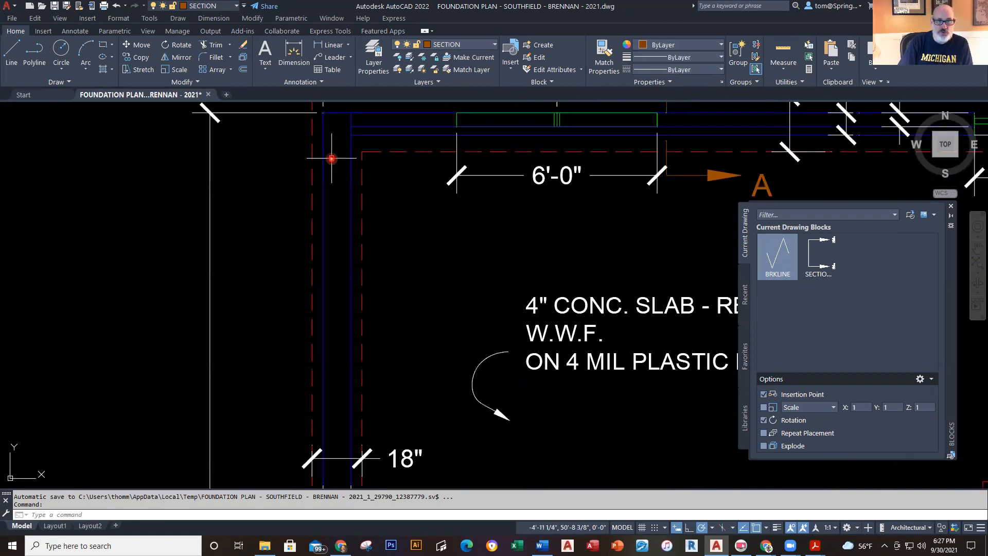
{"action": "mouse_move", "coordinate": [352, 147]}
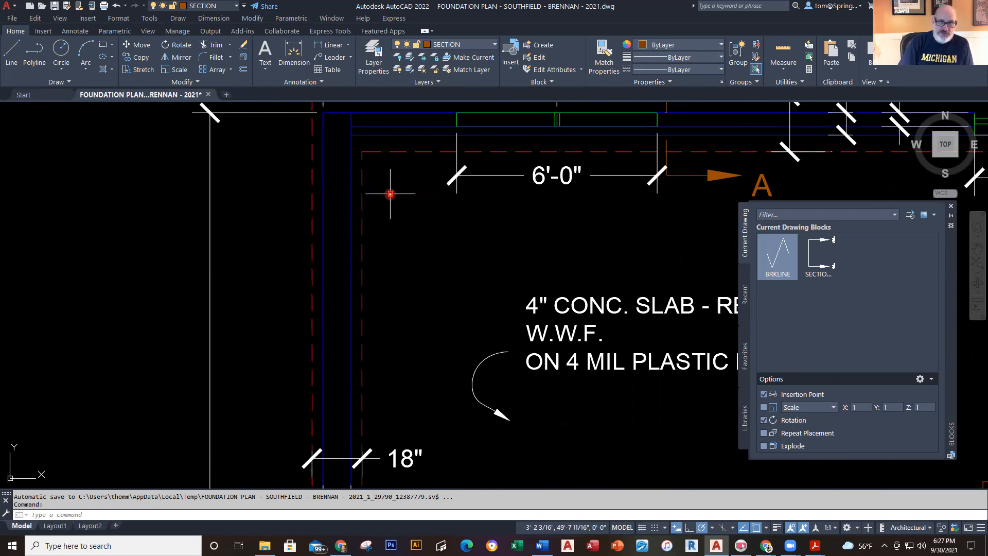
{"action": "scroll", "coordinate": [390, 194], "scroll_direction": "down", "scroll_amount": 3}
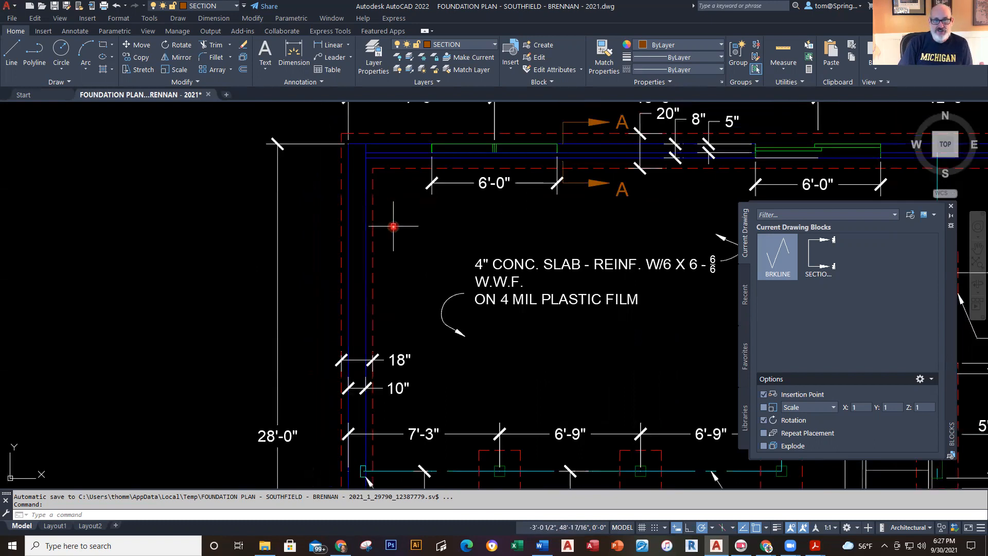
{"action": "scroll", "coordinate": [395, 234], "scroll_direction": "down", "scroll_amount": 1}
{"action": "scroll", "coordinate": [395, 234], "scroll_direction": "down", "scroll_amount": 2}
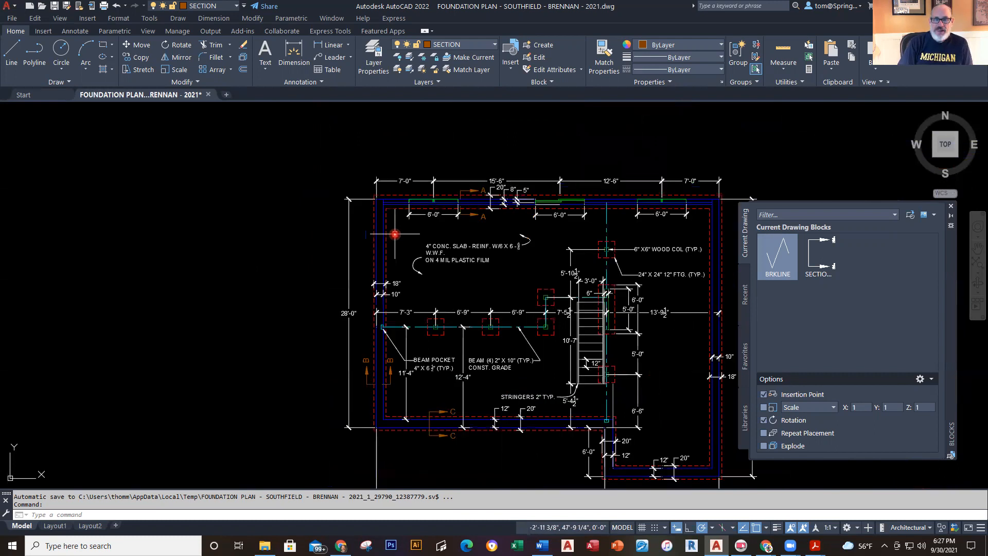
{"action": "mouse_move", "coordinate": [410, 259]}
{"action": "middle_mouse_down"}
{"action": "mouse_move", "coordinate": [323, 213]}
{"action": "mouse_move", "coordinate": [341, 194]}
{"action": "middle_mouse_up"}
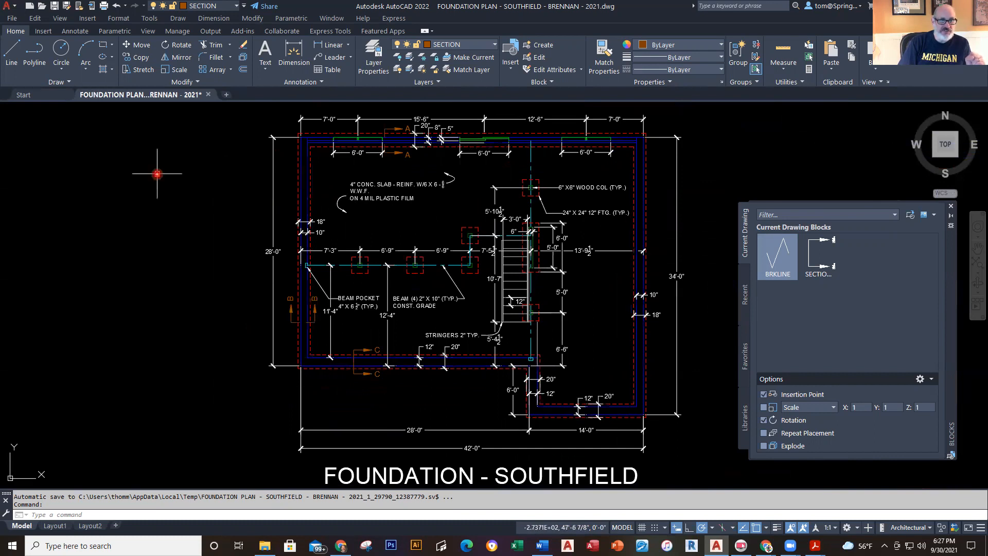
- Start a new drawing from the FOUNDATION PLAN SOUTHFIELD - 2021 TEMPLATE.dwt file in the Downloads folder
{"action": "left_click", "coordinate": [48, 95]}
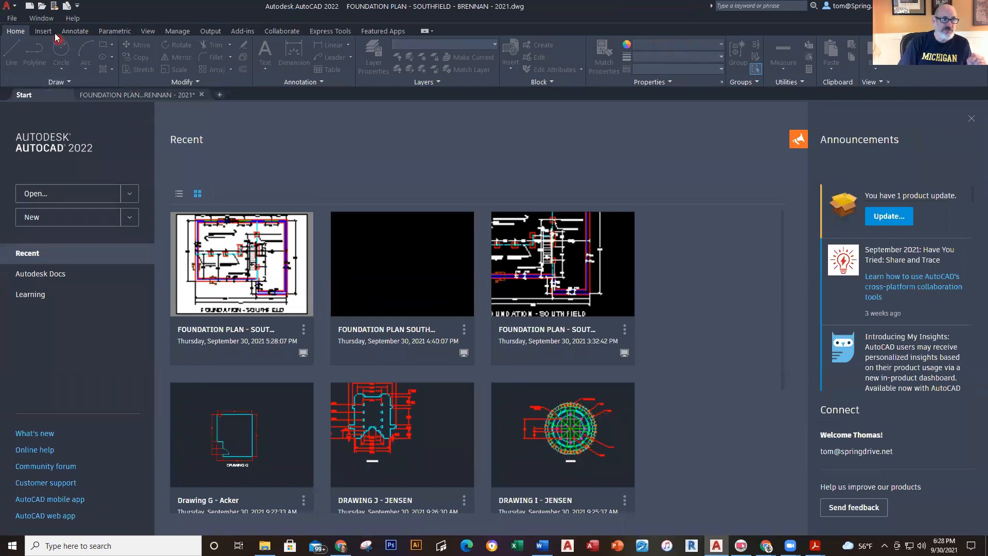
{"action": "left_click", "coordinate": [30, 7]}
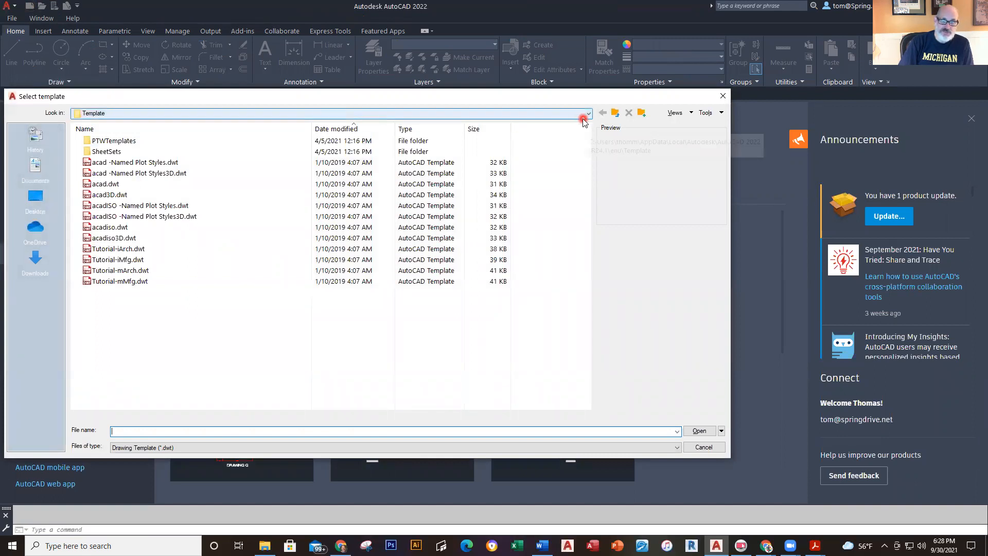
{"action": "left_click", "coordinate": [35, 260]}
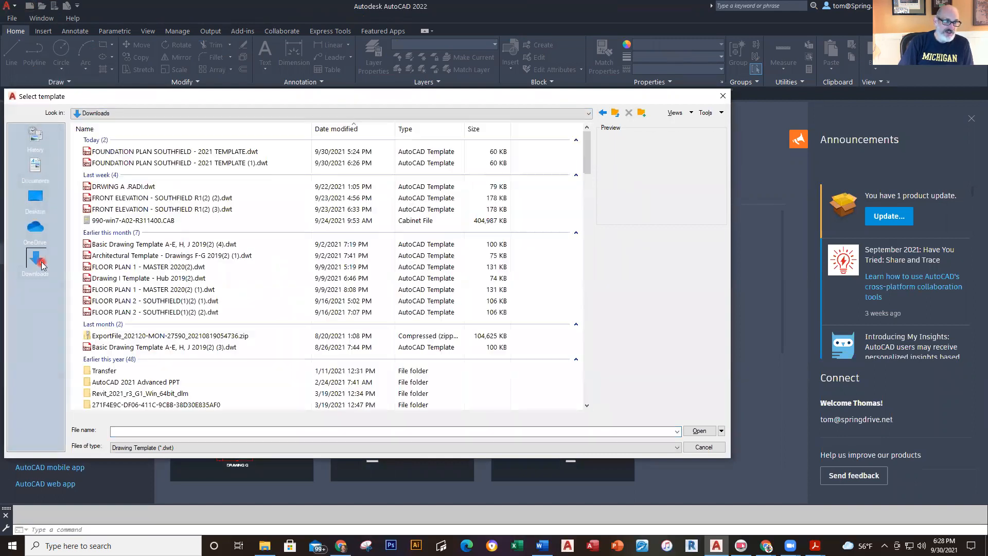
{"action": "left_click", "coordinate": [181, 155]}
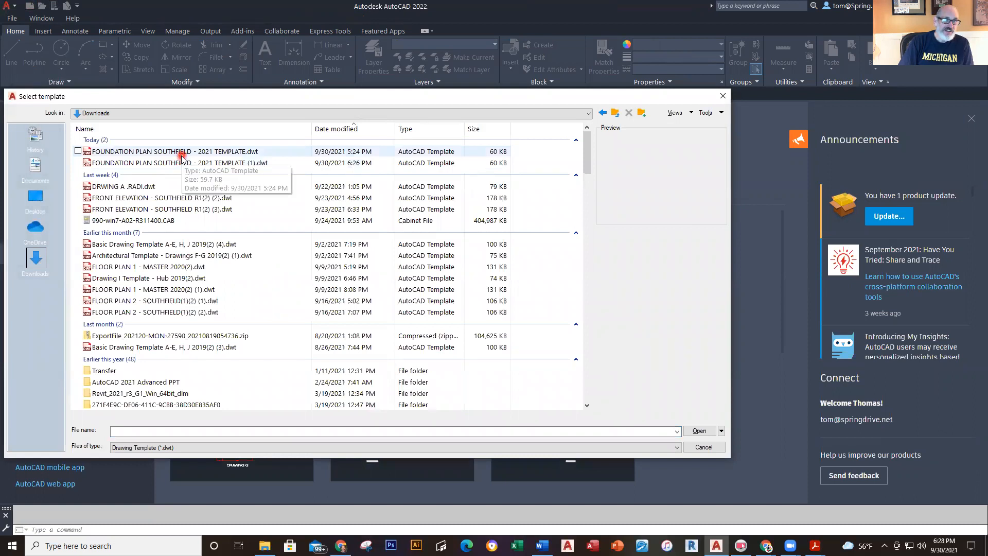
{"action": "double_click", "coordinate": [185, 155]}
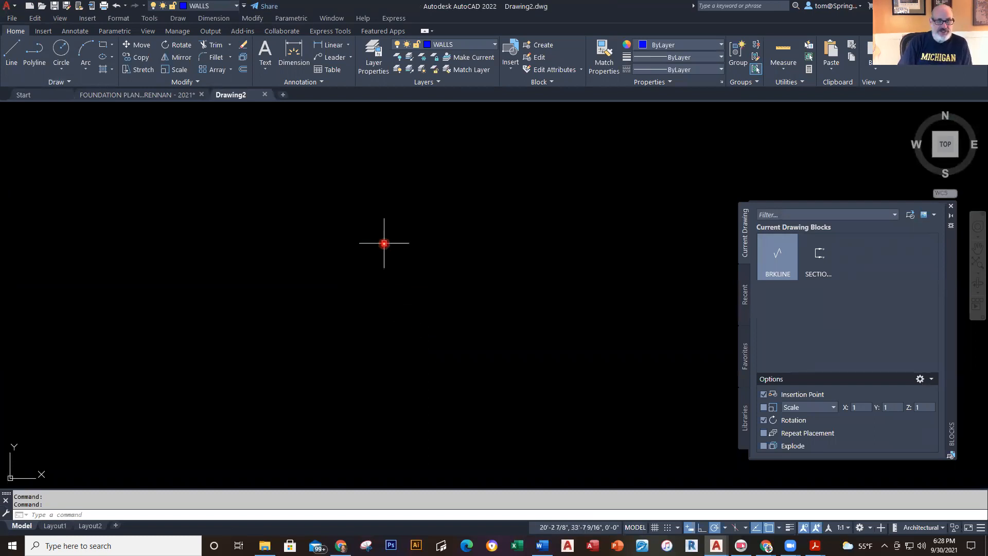
- Return to the finished foundation plan and examine its upper wall, side walls and overall outline dimensions
{"action": "left_click", "coordinate": [173, 95]}
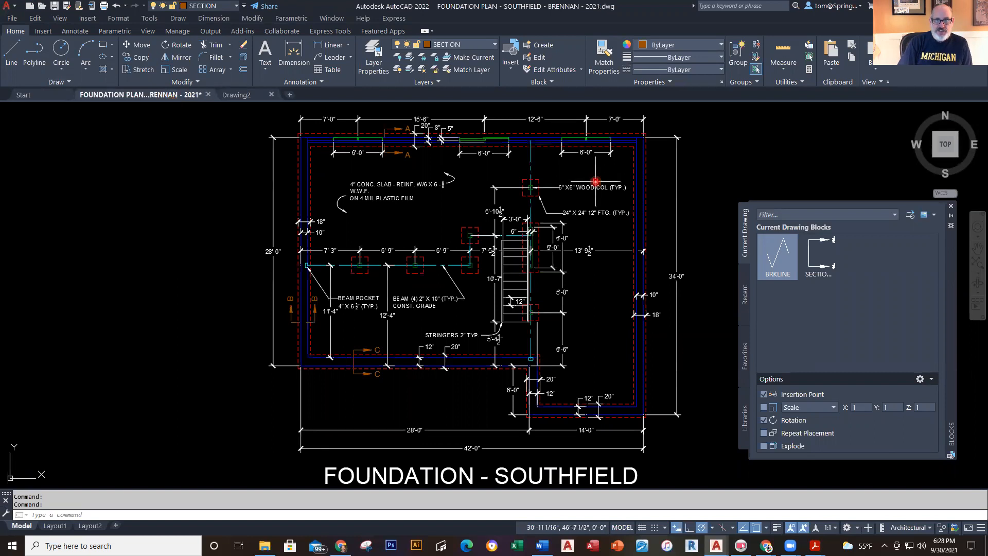
{"action": "middle_click_drag", "start_coordinate": [596, 172], "coordinate": [569, 216]}
{"action": "scroll", "coordinate": [353, 197], "scroll_direction": "up", "scroll_amount": 2}
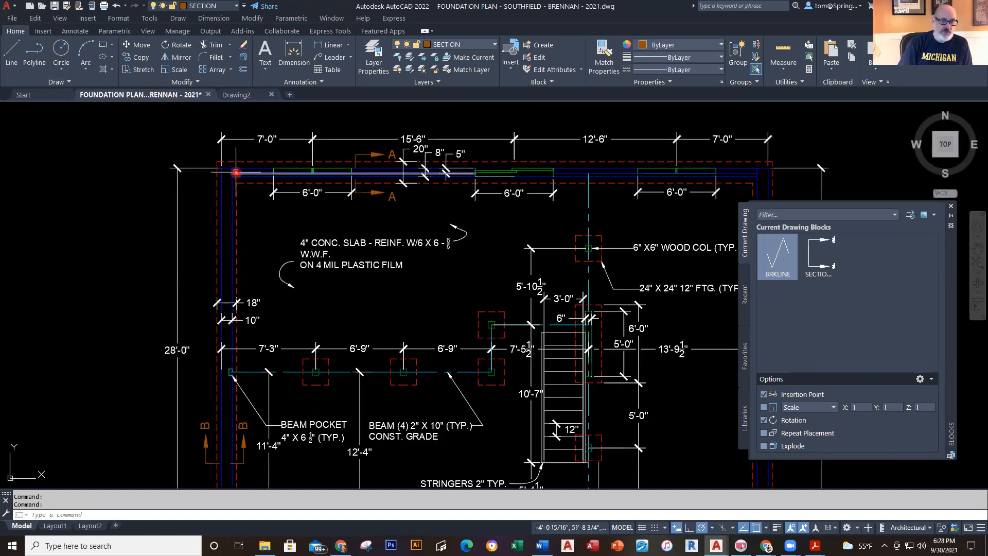
{"action": "middle_click_drag", "start_coordinate": [251, 208], "coordinate": [147, 206]}
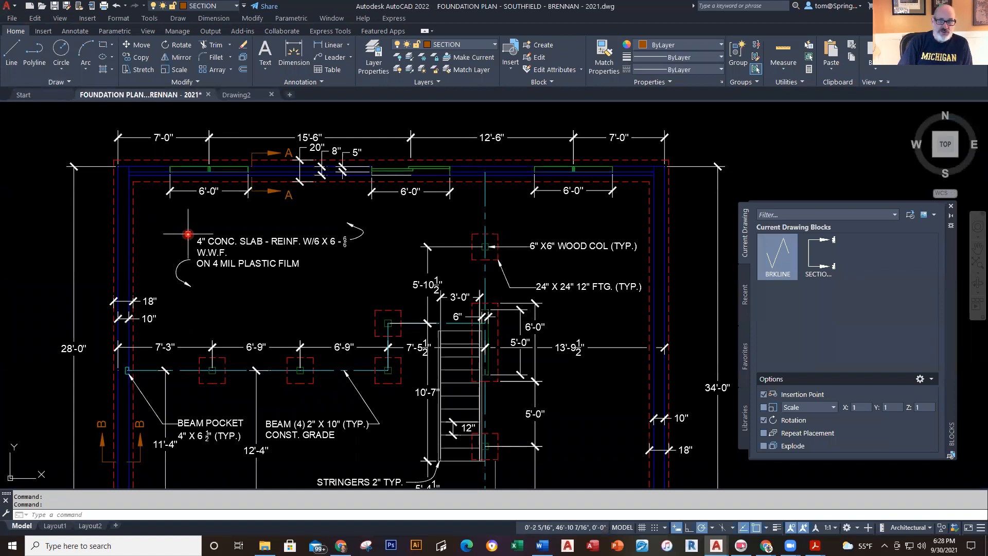
{"action": "middle_click_drag", "start_coordinate": [250, 252], "coordinate": [237, 332]}
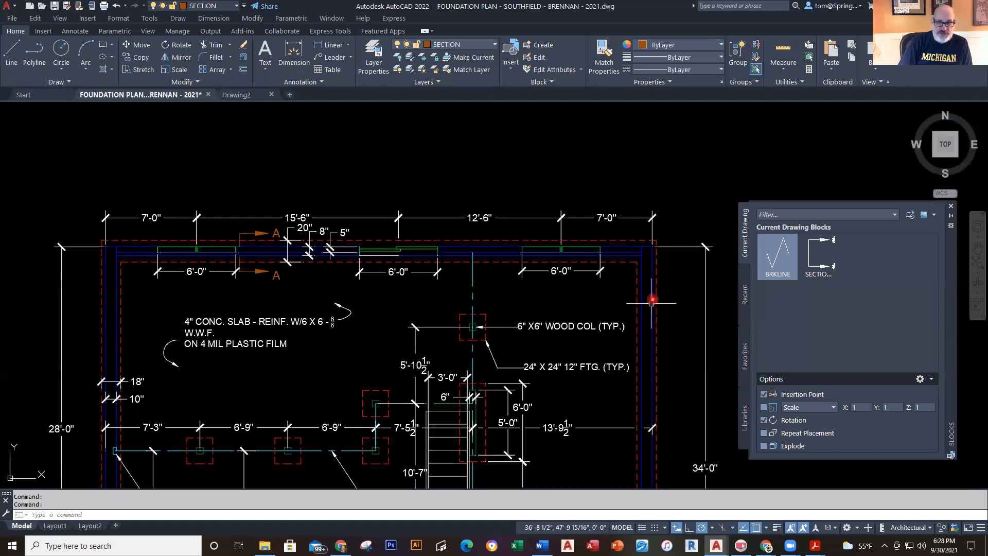
{"action": "scroll", "coordinate": [651, 297], "scroll_direction": "down", "scroll_amount": 3}
{"action": "middle_click_drag", "start_coordinate": [640, 346], "coordinate": [634, 202]}
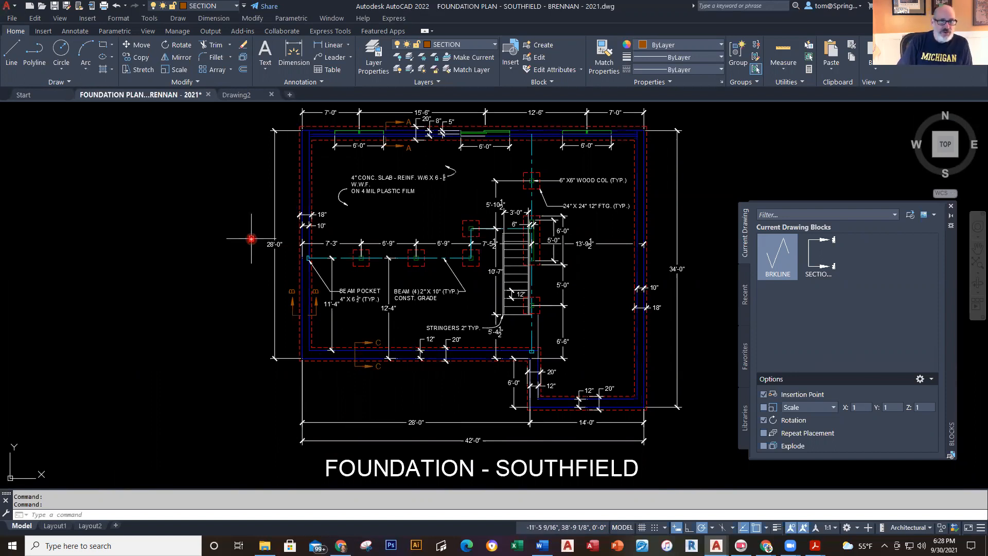
- In Drawing2, start the outer wall outline as a polyline running 28' down and 28' to the right
{"action": "left_click", "coordinate": [231, 95]}
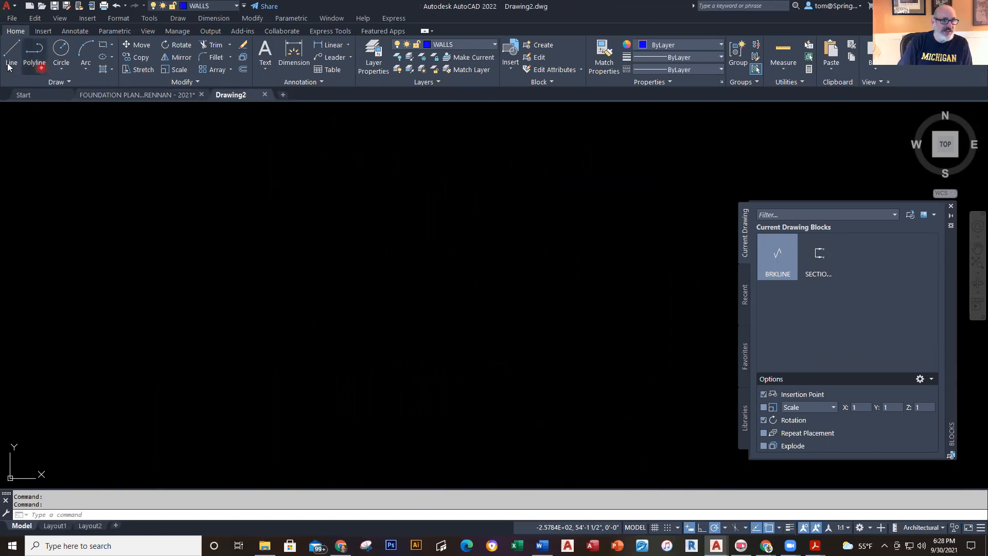
{"action": "left_click", "coordinate": [35, 54]}
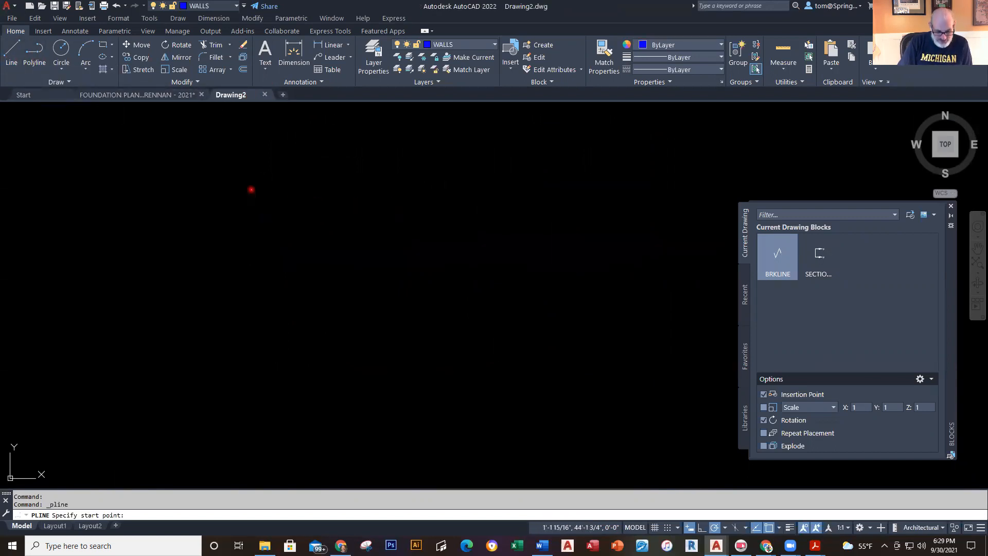
{"action": "left_click", "coordinate": [251, 189]}
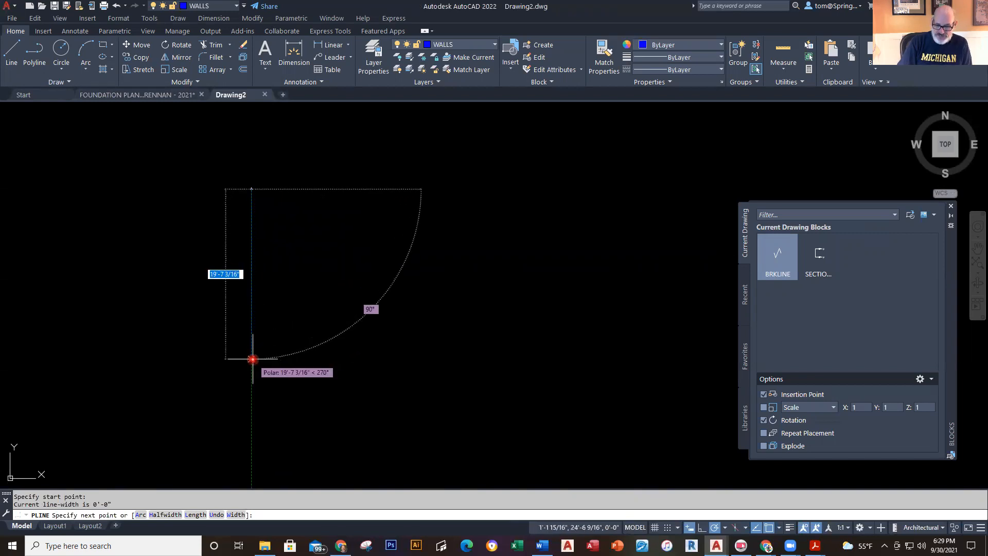
{"action": "type", "text": "28"}
{"action": "key", "text": "Return"}
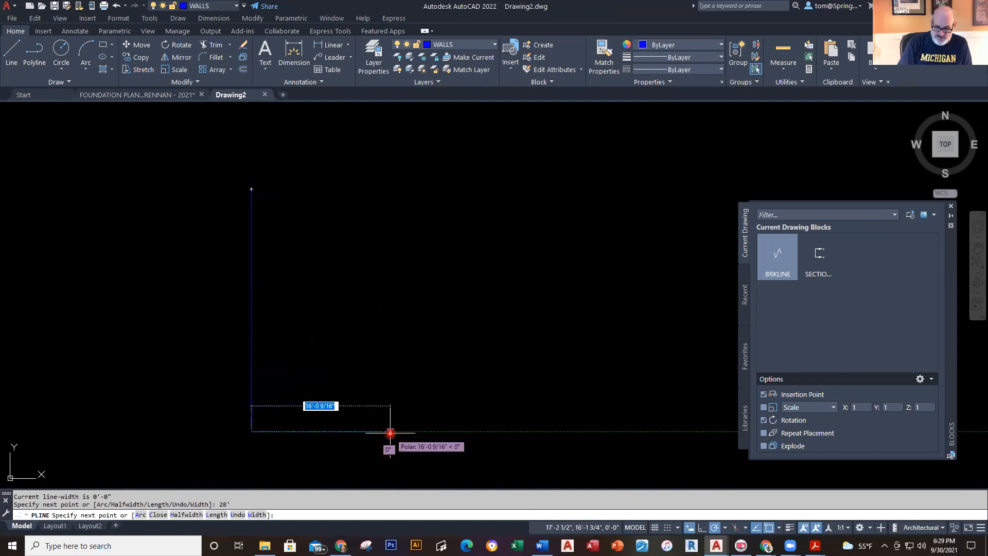
{"action": "type", "text": "28'"}
{"action": "key", "text": "Return"}
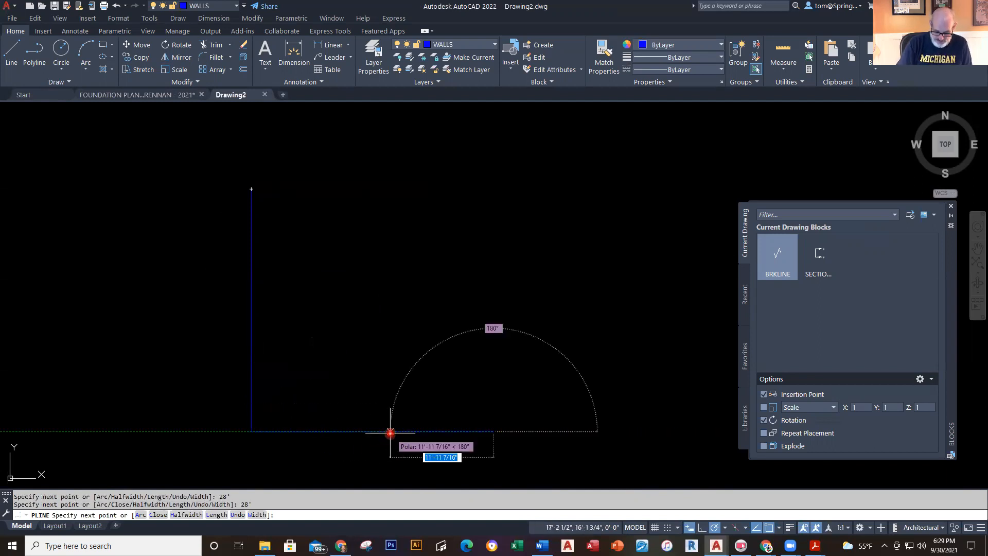
- Continue the wall polyline 6' down and 14' to the right to form the lower-right extension
{"action": "middle_click_drag", "start_coordinate": [521, 446], "coordinate": [472, 380]}
{"action": "scroll", "coordinate": [441, 380], "scroll_direction": "down", "scroll_amount": 2}
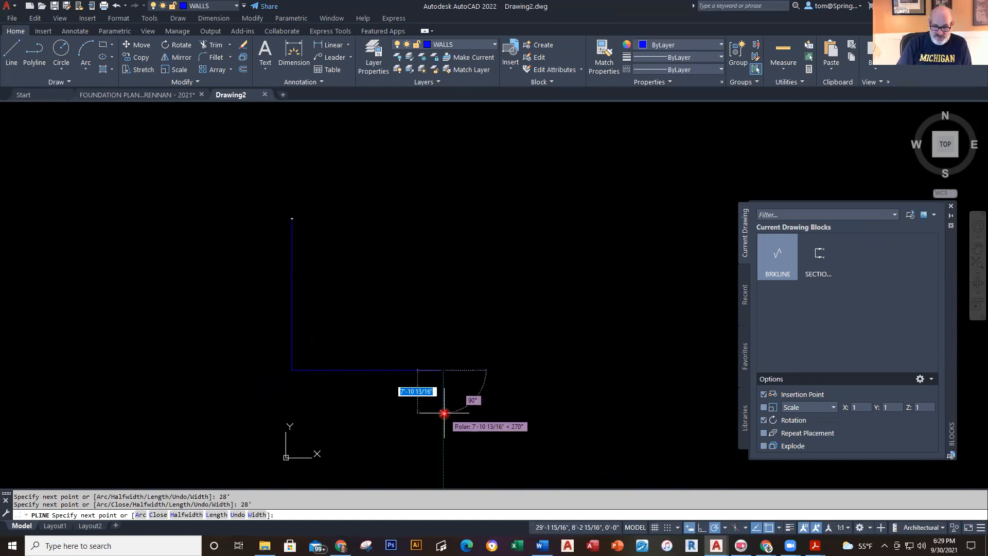
{"action": "type", "text": "6'"}
{"action": "key", "text": "Return"}
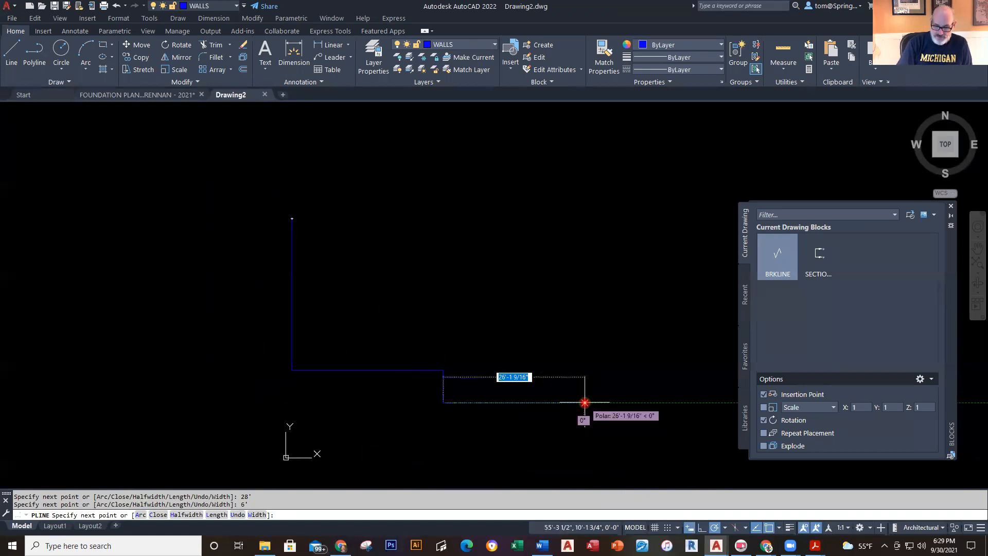
{"action": "type", "text": "14'"}
{"action": "key", "text": "Return"}
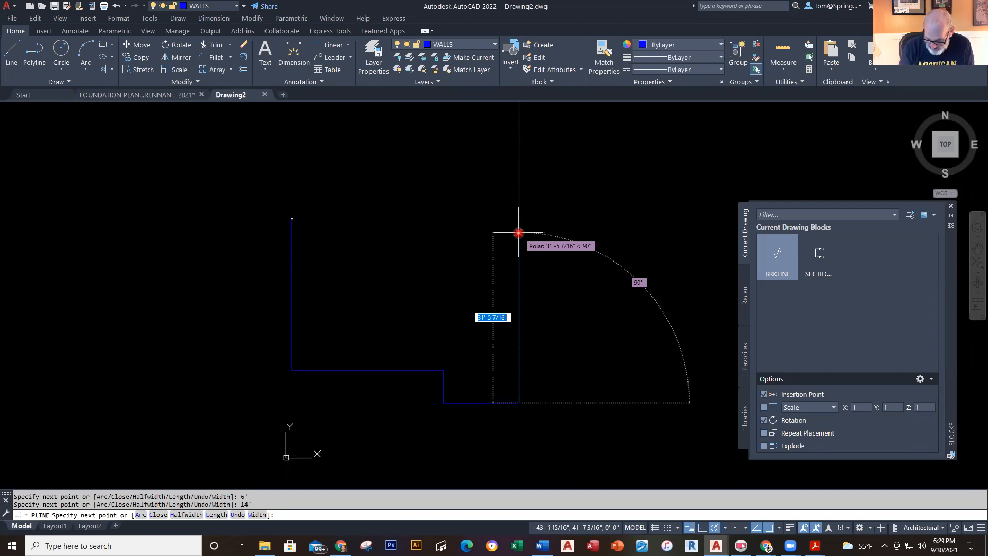
- Run the wall polyline 34' up along the right side and close it back to its starting corner
{"action": "type", "text": "34"}
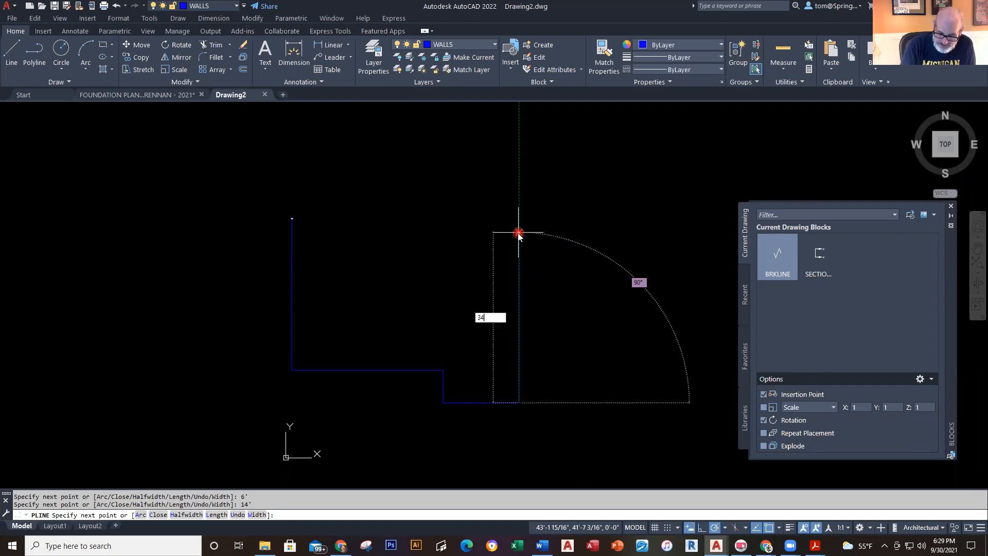
{"action": "type", "text": "'"}
{"action": "key", "text": "Return"}
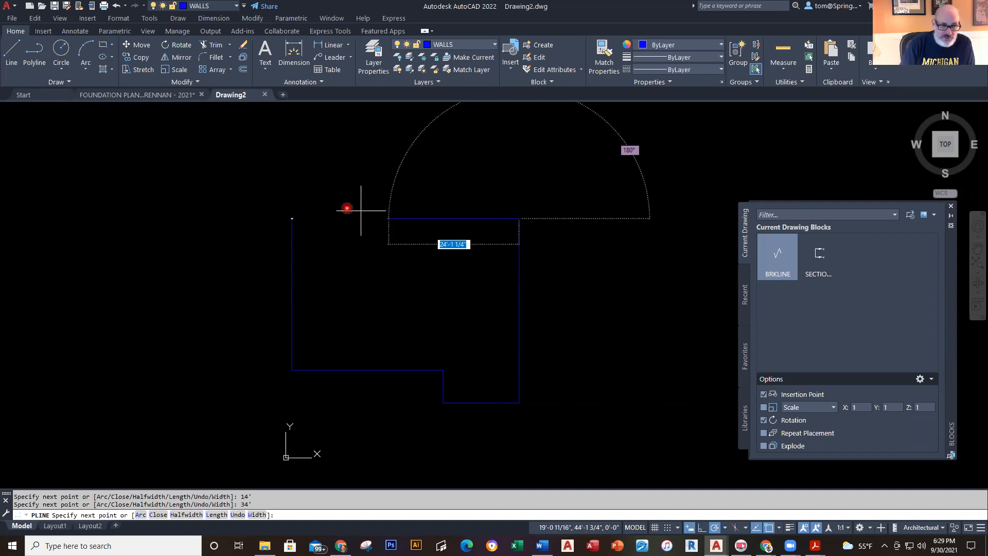
{"action": "scroll", "coordinate": [297, 220], "scroll_direction": "up", "scroll_amount": 3}
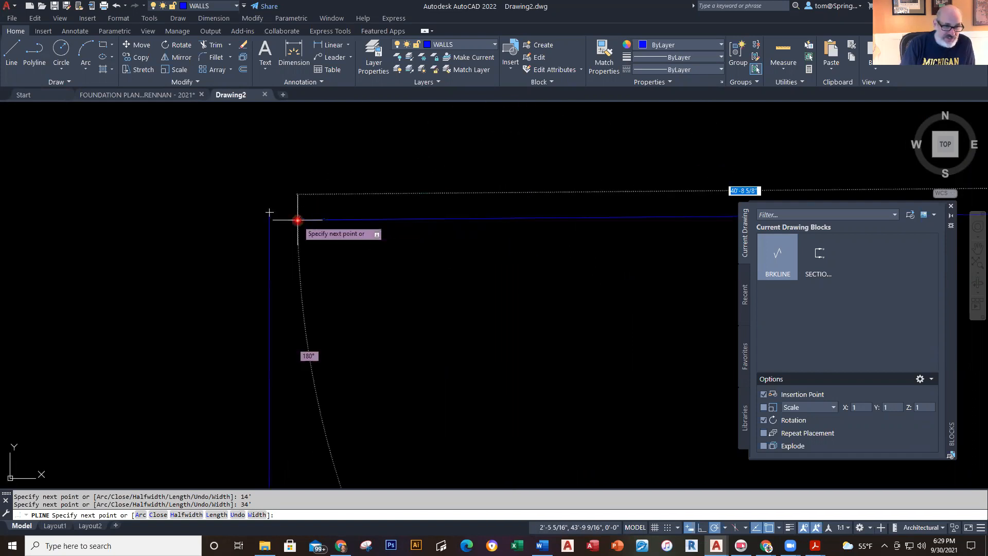
{"action": "right_click", "coordinate": [299, 213]}
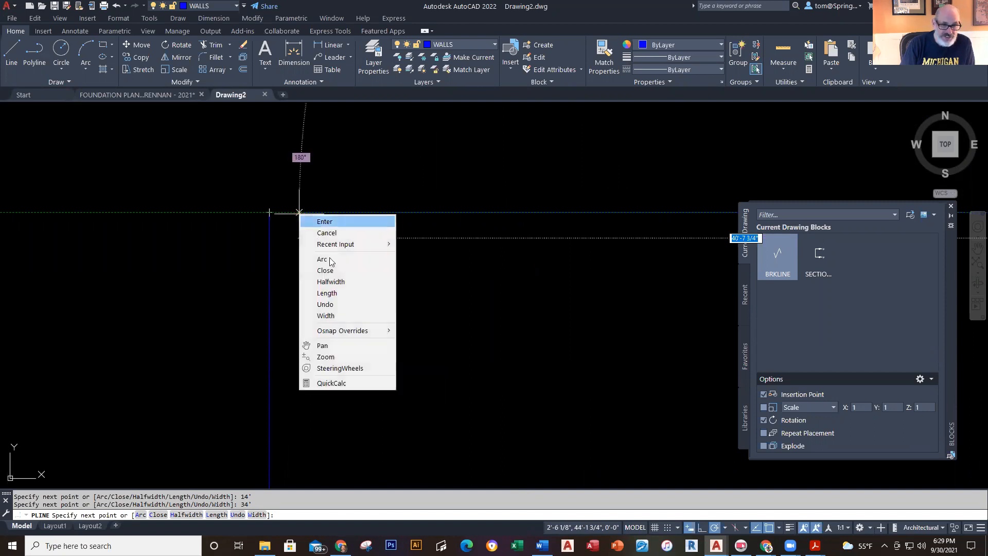
{"action": "left_click", "coordinate": [354, 271]}
{"action": "scroll", "coordinate": [357, 264], "scroll_direction": "down", "scroll_amount": 4}
{"action": "middle_click_drag", "start_coordinate": [426, 278], "coordinate": [413, 226]}
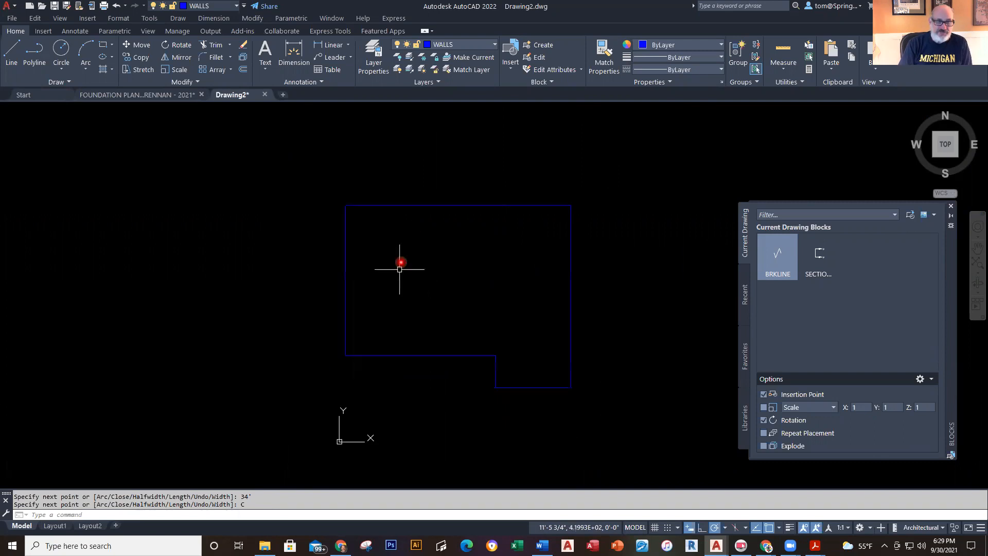
- Check the wall and footing thickness dimensions on the left and upper walls of the finished foundation plan
{"action": "left_click", "coordinate": [181, 97]}
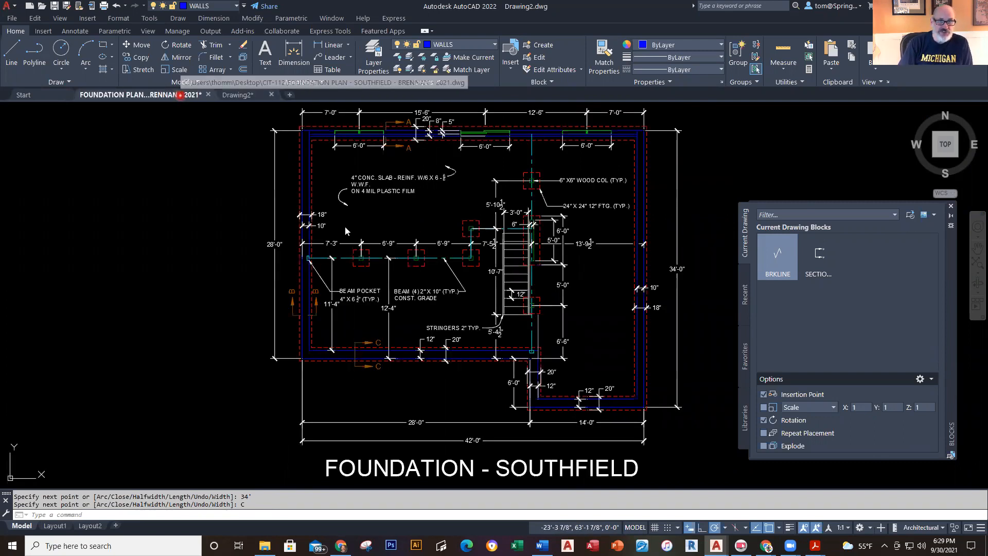
{"action": "scroll", "coordinate": [328, 217], "scroll_direction": "up", "scroll_amount": 3}
{"action": "scroll", "coordinate": [360, 315], "scroll_direction": "up", "scroll_amount": 3}
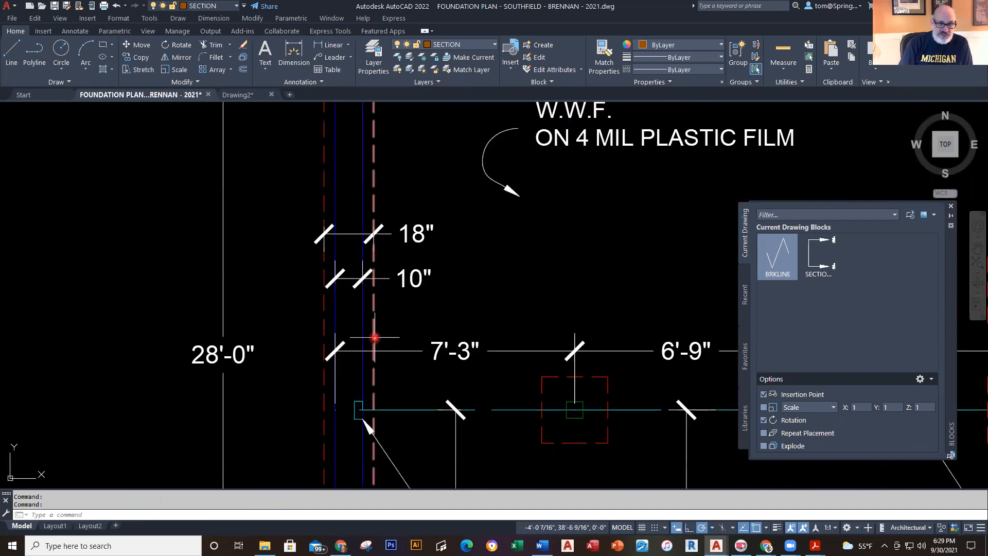
{"action": "scroll", "coordinate": [335, 258], "scroll_direction": "up", "scroll_amount": 3}
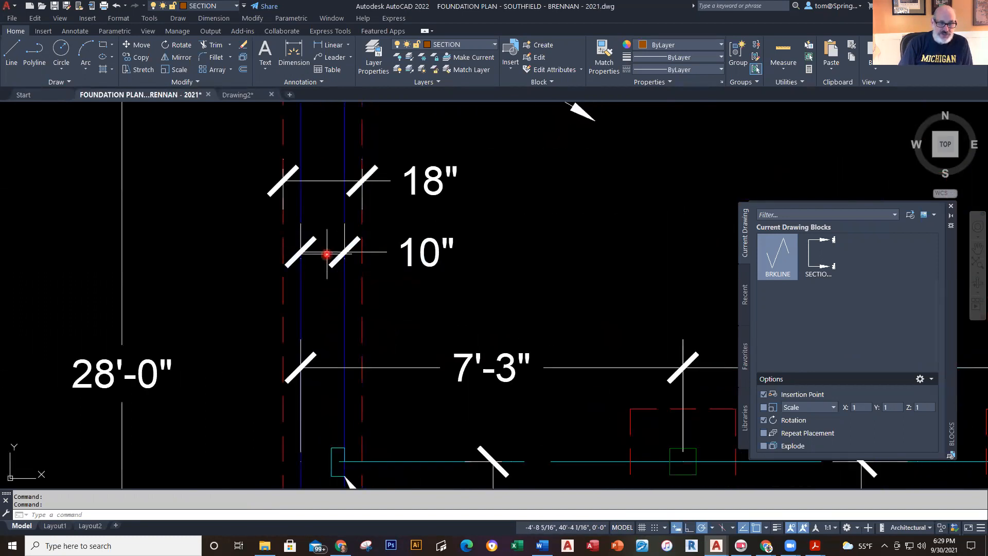
{"action": "scroll", "coordinate": [508, 292], "scroll_direction": "down", "scroll_amount": 5}
{"action": "scroll", "coordinate": [520, 285], "scroll_direction": "up", "scroll_amount": 4}
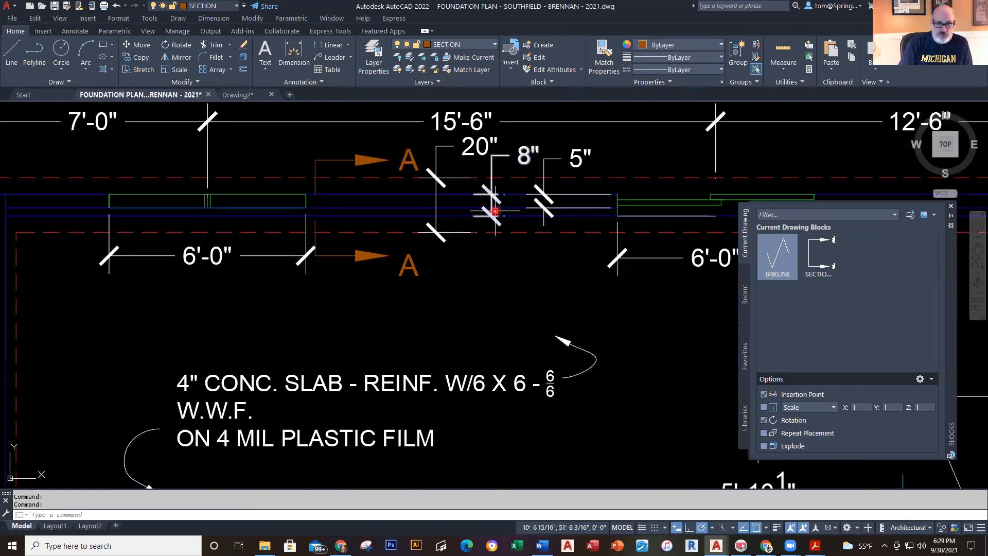
- Check the wall and footing thickness dimensions on the right wall and around the lower-right extension
{"action": "scroll", "coordinate": [506, 291], "scroll_direction": "down", "scroll_amount": 2}
{"action": "scroll", "coordinate": [506, 292], "scroll_direction": "down", "scroll_amount": 2}
{"action": "middle_click_drag", "start_coordinate": [532, 306], "coordinate": [182, 192]}
{"action": "middle_click_drag", "start_coordinate": [457, 337], "coordinate": [478, 212]}
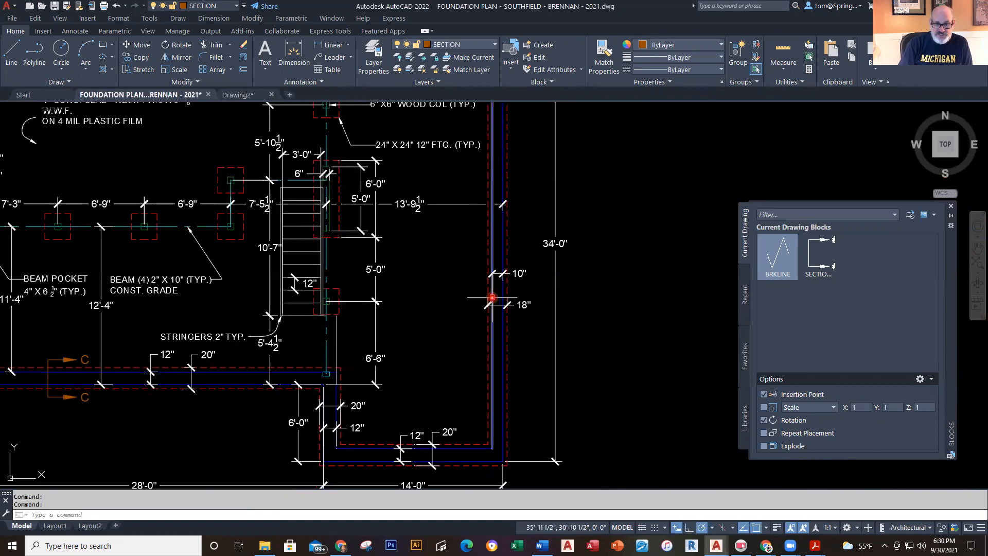
{"action": "middle_click_drag", "start_coordinate": [405, 444], "coordinate": [441, 341]}
{"action": "scroll", "coordinate": [441, 342], "scroll_direction": "up", "scroll_amount": 4}
{"action": "scroll", "coordinate": [455, 320], "scroll_direction": "down", "scroll_amount": 2}
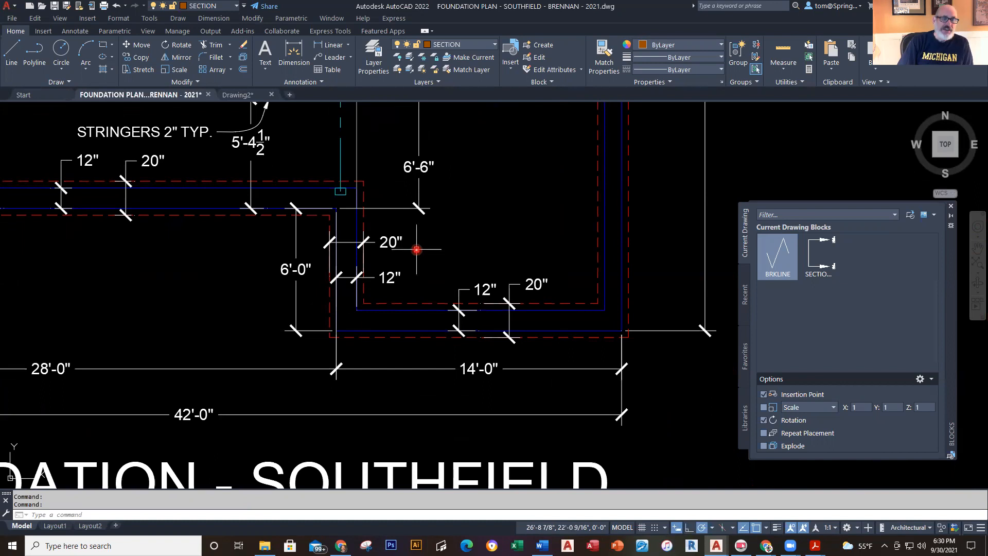
- Back in Drawing2, select the wall outline to check it as one polyline, deselect it, and view the Explode command's help
{"action": "mouse_move", "coordinate": [237, 94]}
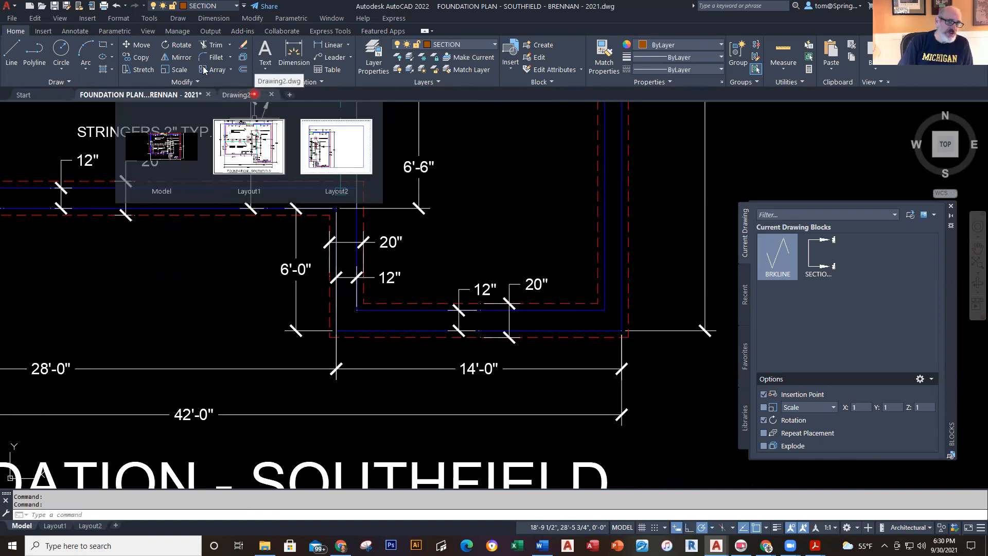
{"action": "left_click", "coordinate": [382, 171]}
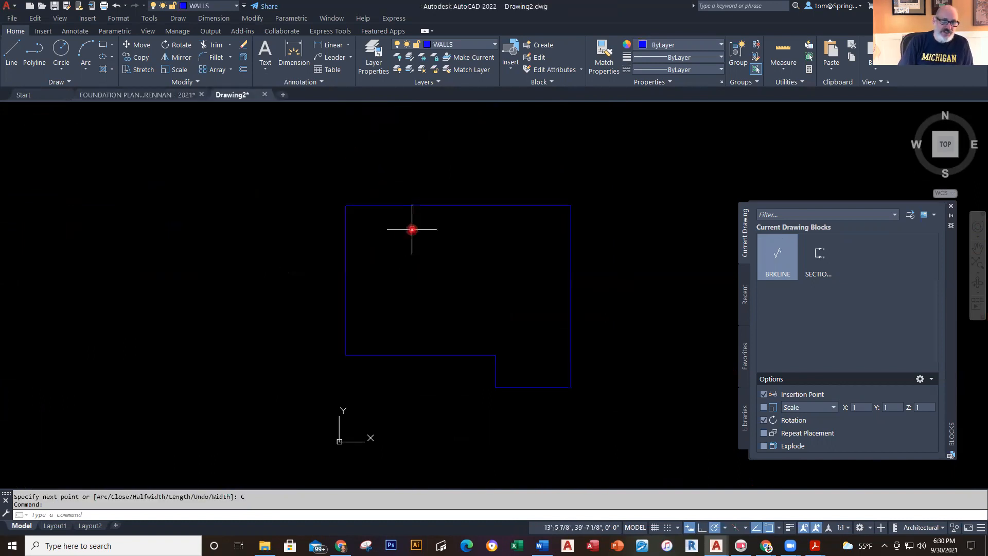
{"action": "scroll", "coordinate": [428, 238], "scroll_direction": "up", "scroll_amount": 2}
{"action": "middle_click_drag", "start_coordinate": [427, 228], "coordinate": [419, 216]}
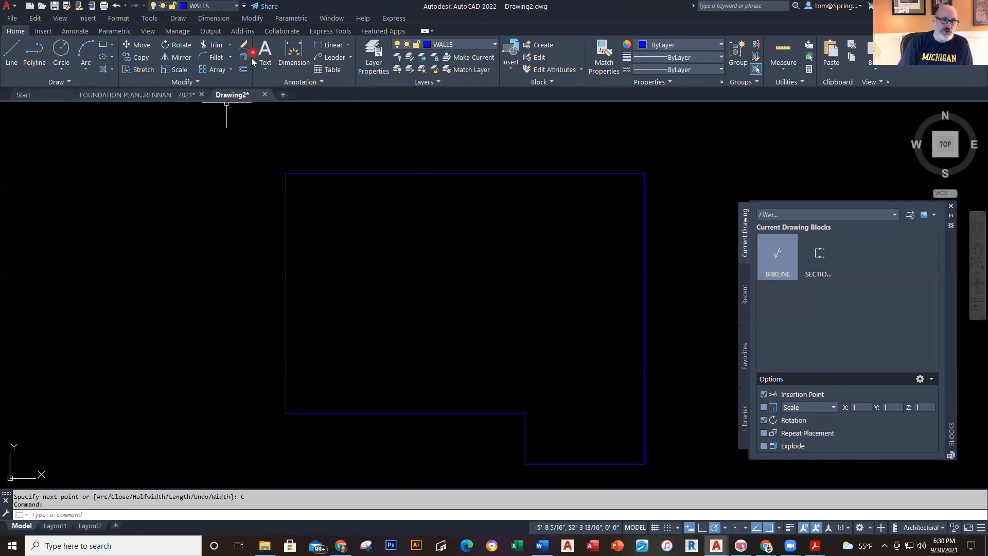
{"action": "left_click", "coordinate": [402, 173]}
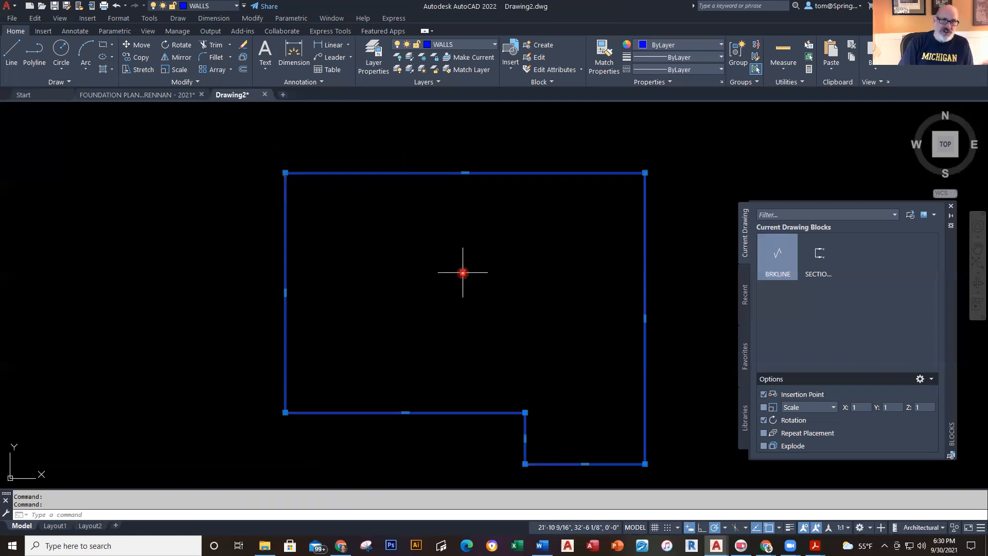
{"action": "key", "text": "Escape"}
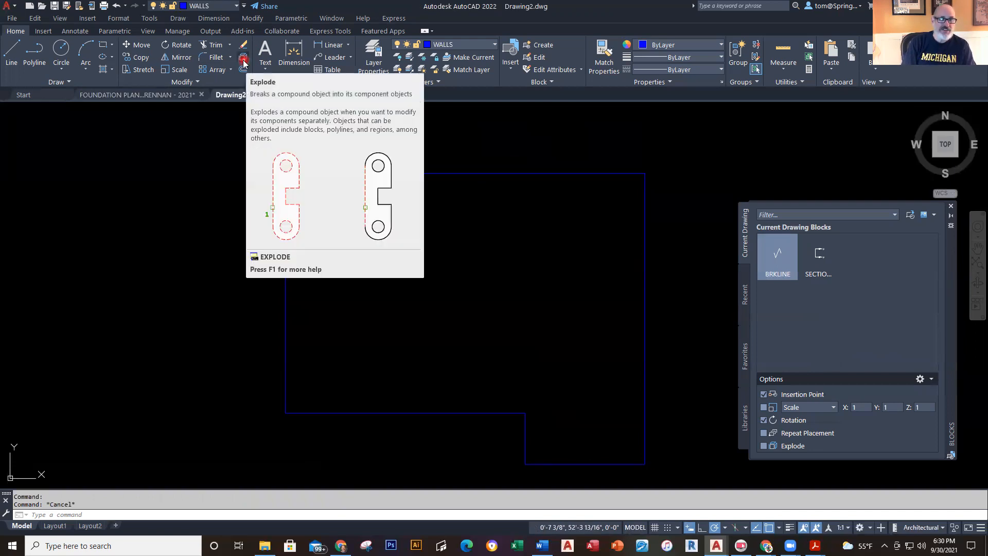
{"action": "key", "text": "F1"}
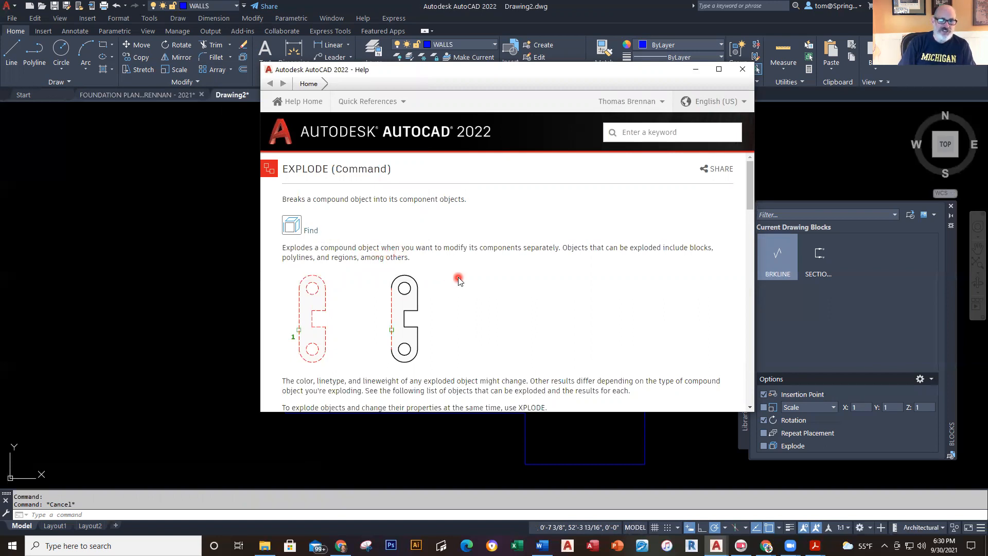
- Read through the Explode command's help article on how it treats 2D polylines, and close the help window
{"action": "scroll", "coordinate": [509, 279], "scroll_direction": "down", "scroll_amount": 3}
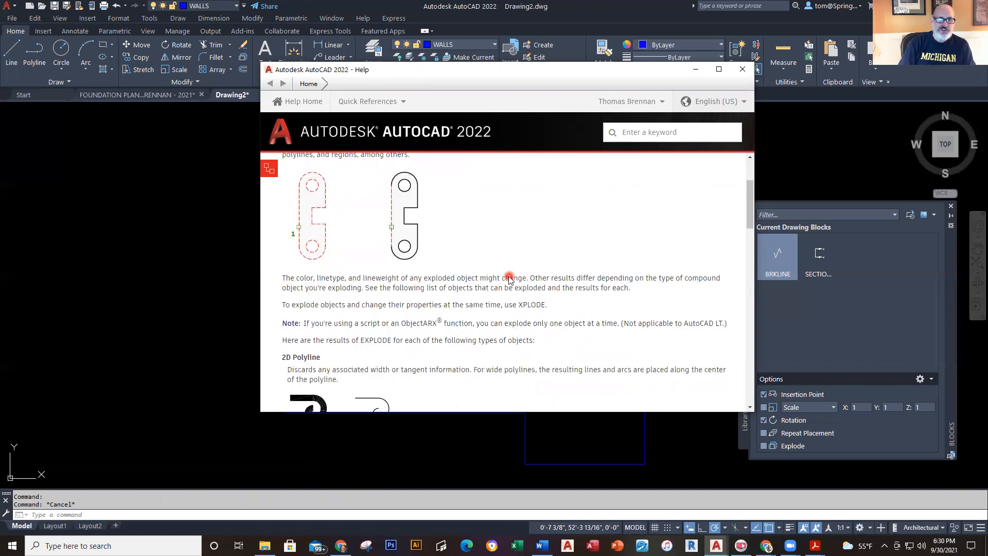
{"action": "scroll", "coordinate": [510, 276], "scroll_direction": "up", "scroll_amount": 1}
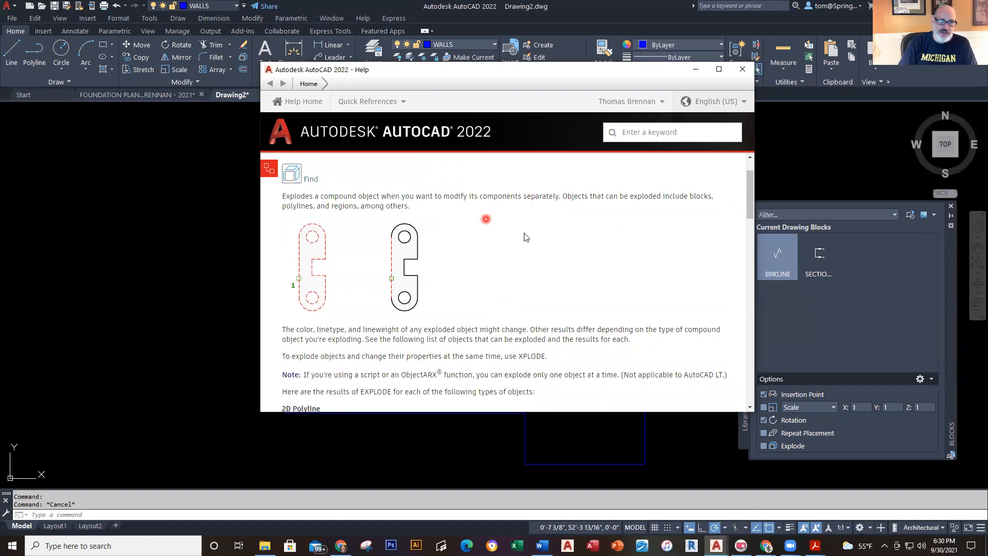
{"action": "scroll", "coordinate": [525, 238], "scroll_direction": "down", "scroll_amount": 6}
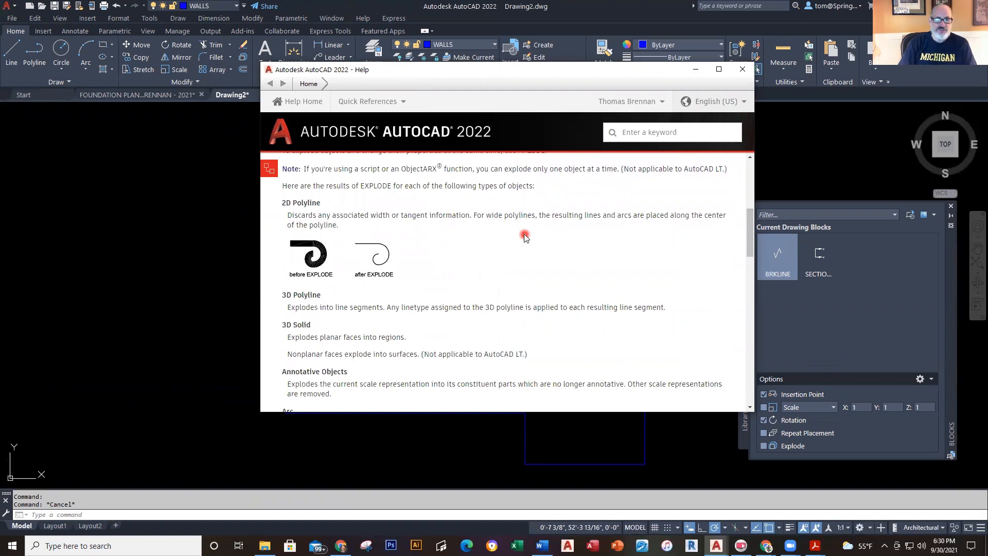
{"action": "scroll", "coordinate": [524, 234], "scroll_direction": "up", "scroll_amount": 7}
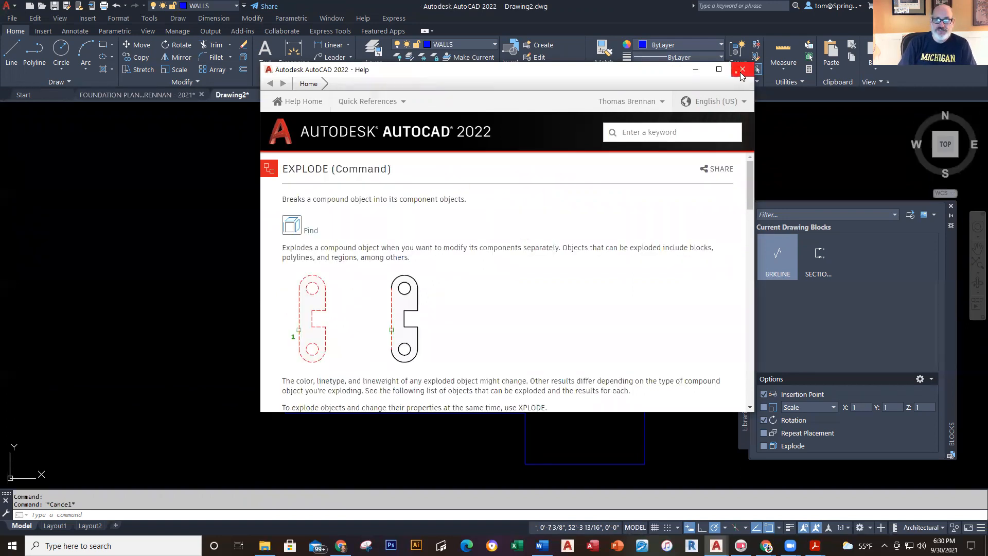
{"action": "left_click", "coordinate": [741, 72]}
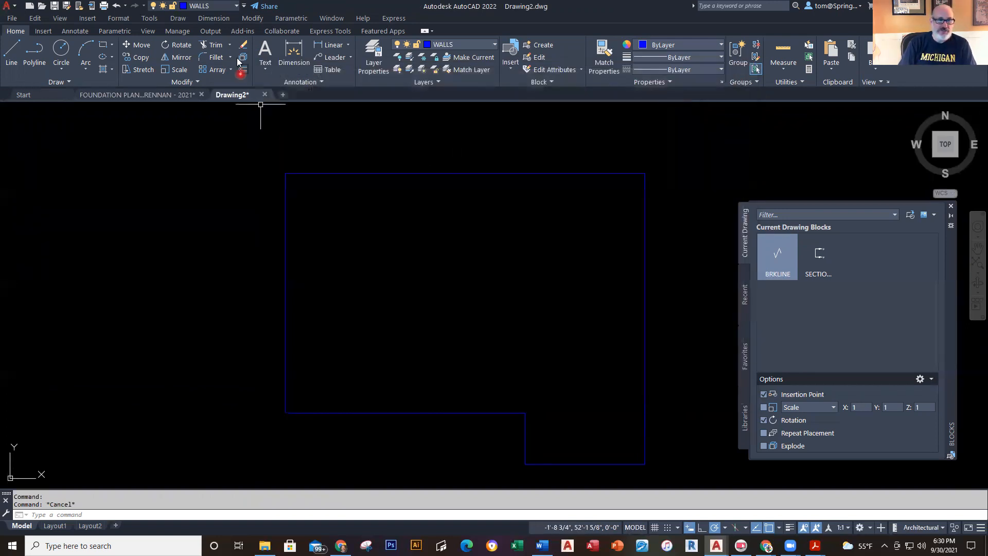
- Explode the closed wall outline polyline into separate line segments
{"action": "left_click", "coordinate": [243, 55]}
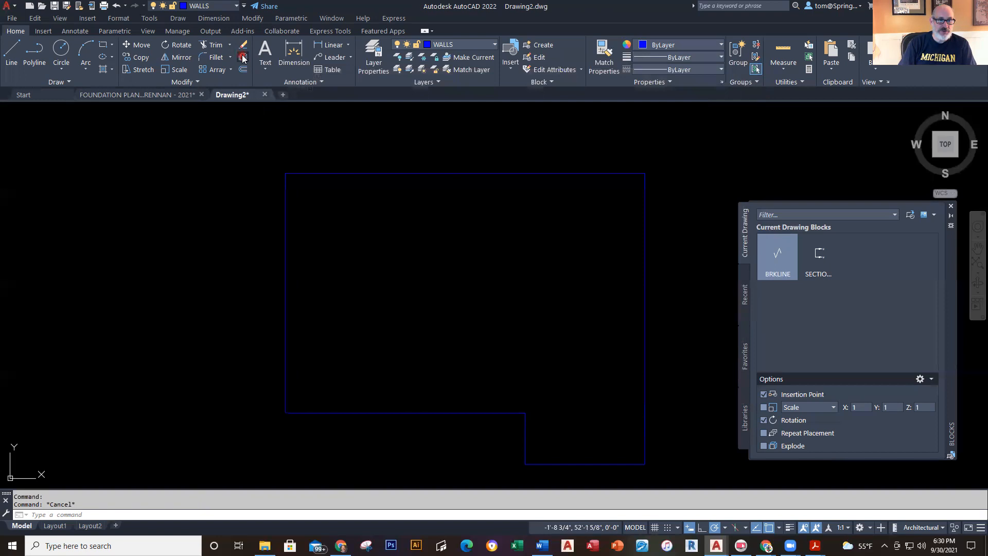
{"action": "left_click", "coordinate": [397, 175]}
{"action": "key", "text": "Return"}
{"action": "middle_click_drag", "start_coordinate": [444, 151], "coordinate": [444, 171]}
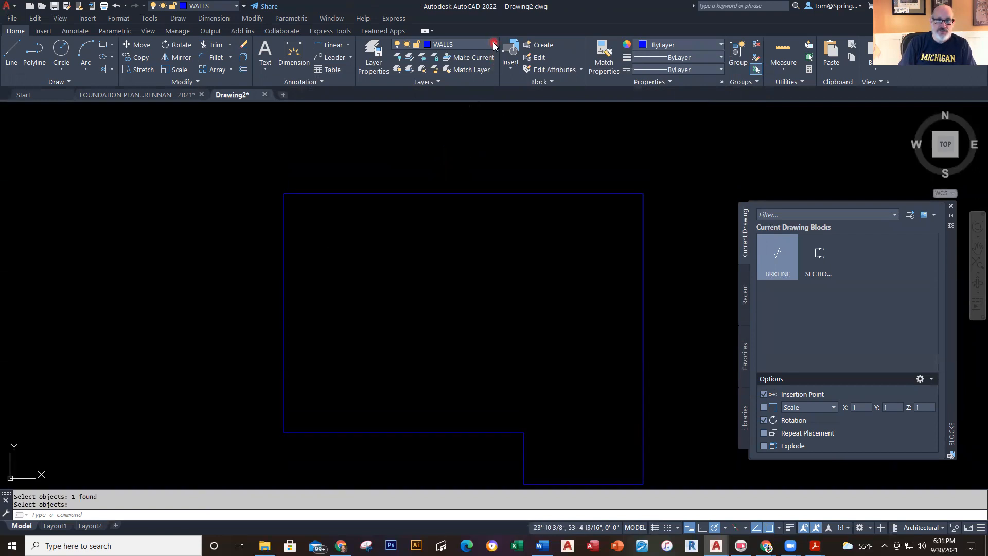
- Make DIMENSIONS the current layer and place a linear dimension above the upper wall, from corner to corner
{"action": "left_click", "coordinate": [493, 45]}
{"action": "left_click", "coordinate": [461, 104]}
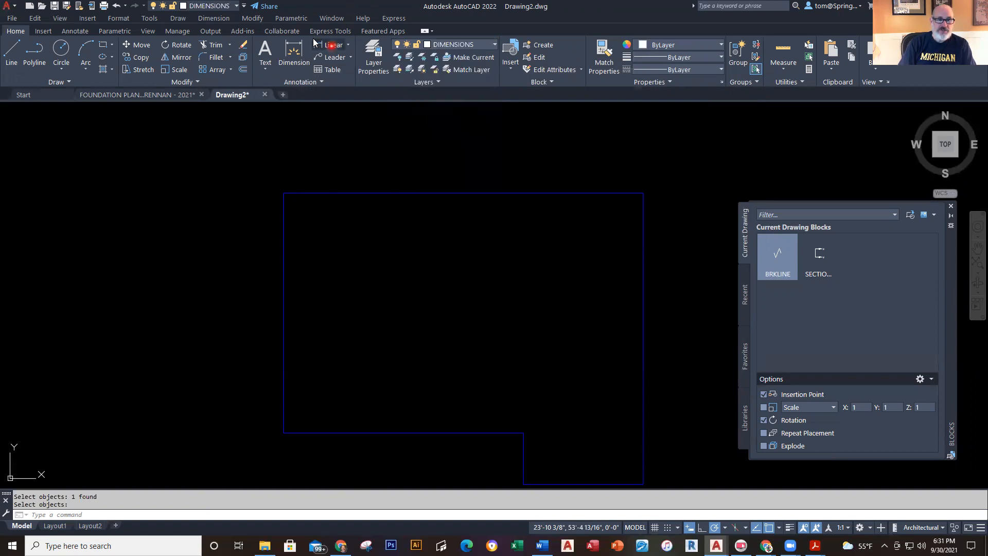
{"action": "left_click", "coordinate": [323, 45]}
{"action": "left_click", "coordinate": [283, 193]}
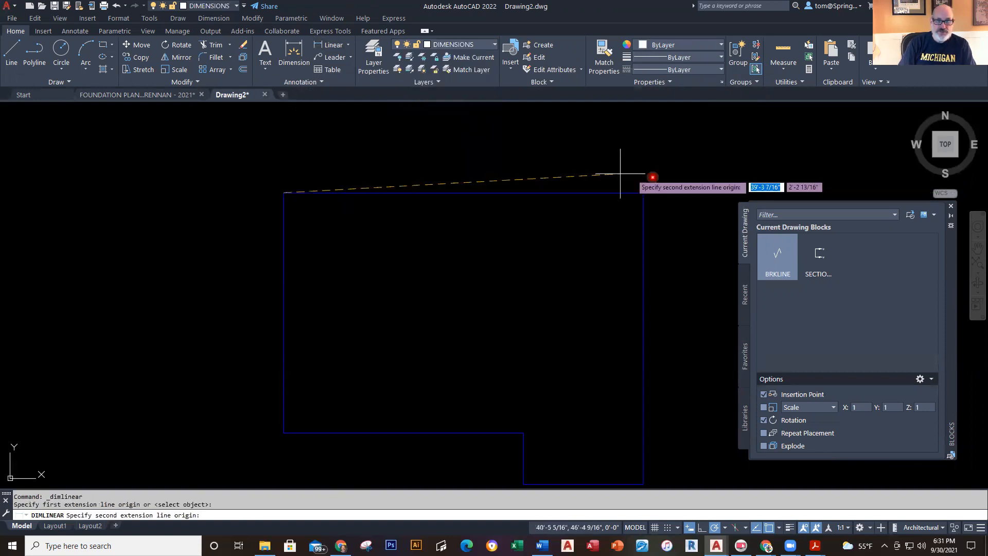
{"action": "left_click", "coordinate": [644, 193]}
{"action": "left_click", "coordinate": [636, 149]}
- Add a linear dimension for the full right wall by selecting the wall line, placed outside the plan
{"action": "middle_click_drag", "start_coordinate": [661, 226], "coordinate": [611, 189]}
{"action": "right_click", "coordinate": [622, 203]}
{"action": "left_click", "coordinate": [633, 212]}
{"action": "key", "text": "Return"}
{"action": "left_click", "coordinate": [593, 272]}
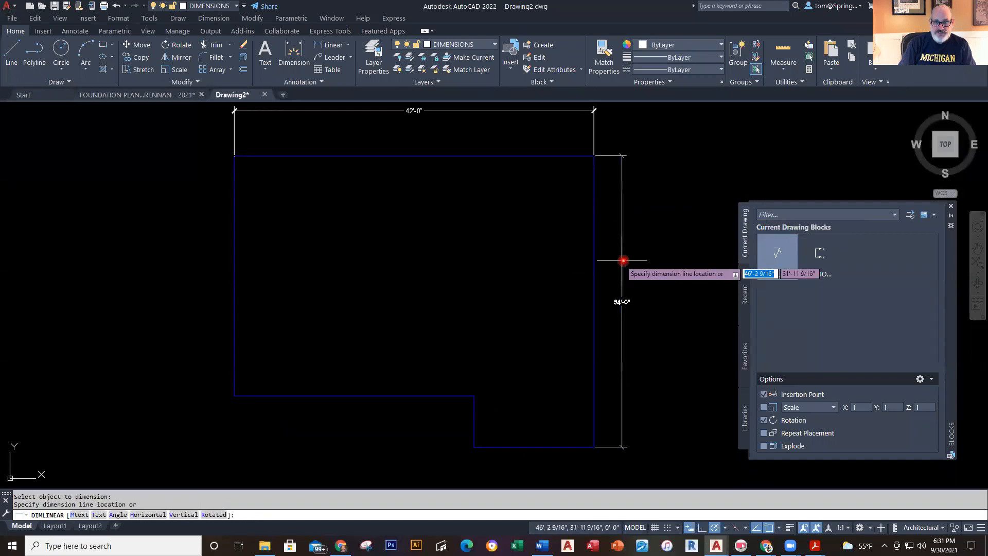
{"action": "left_click", "coordinate": [641, 260]}
- Add a linear dimension for the left wall by selecting the wall line, placed outside the plan
{"action": "right_click", "coordinate": [277, 234]}
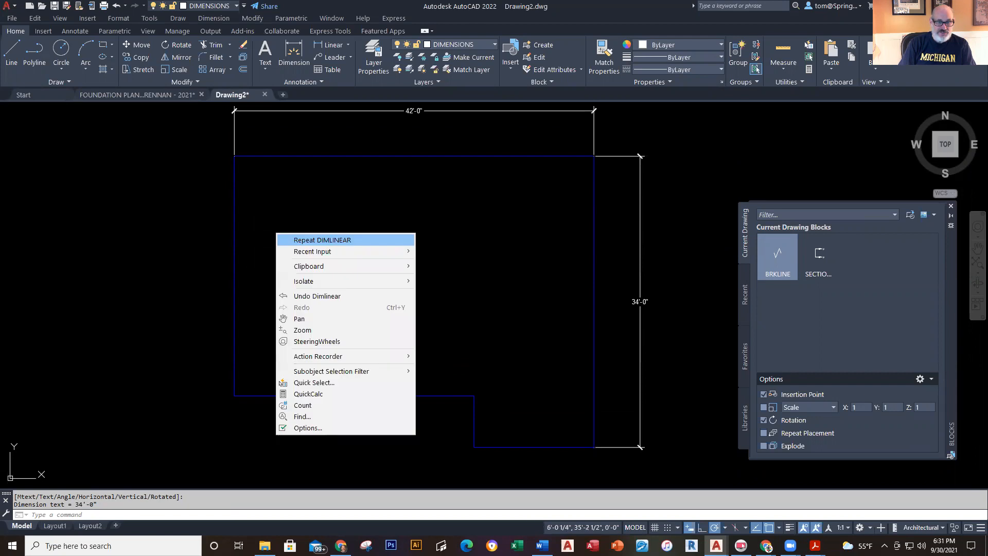
{"action": "left_click", "coordinate": [282, 239]}
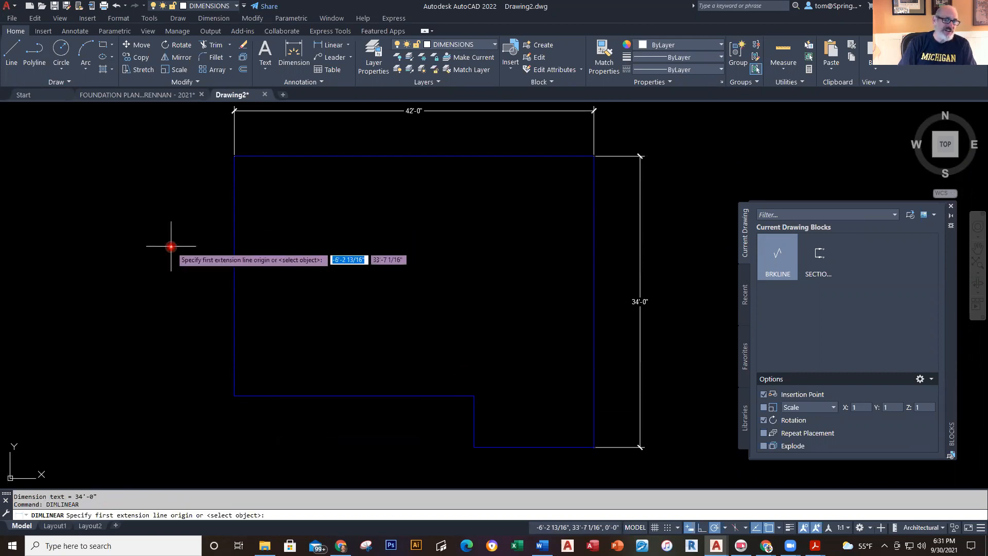
{"action": "key", "text": "Return"}
{"action": "left_click", "coordinate": [234, 255]}
{"action": "left_click", "coordinate": [202, 254]}
- Dimension the long lower wall left of the extension, placing the dimension line below the extension's bottom edge
{"action": "right_click", "coordinate": [297, 260]}
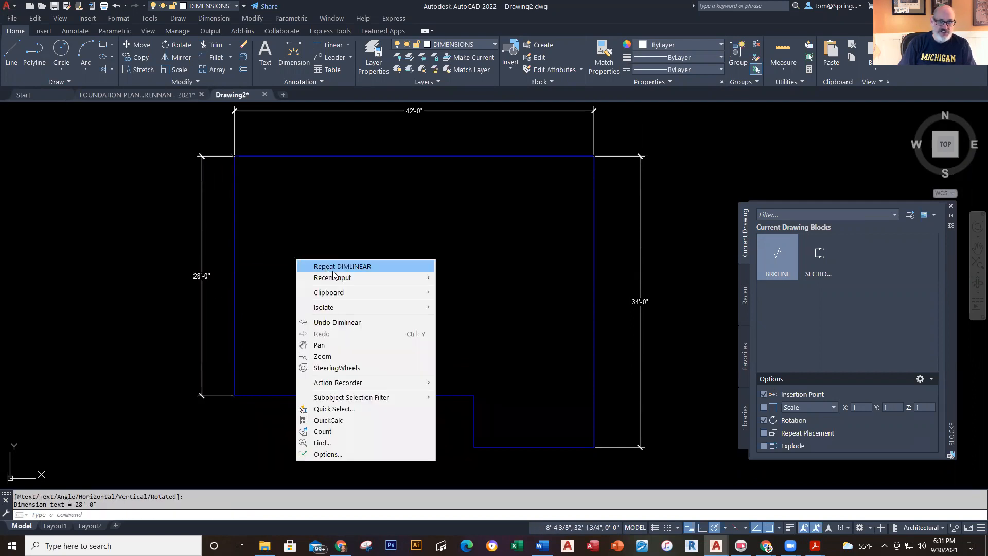
{"action": "left_click", "coordinate": [341, 266]}
{"action": "key", "text": "Return"}
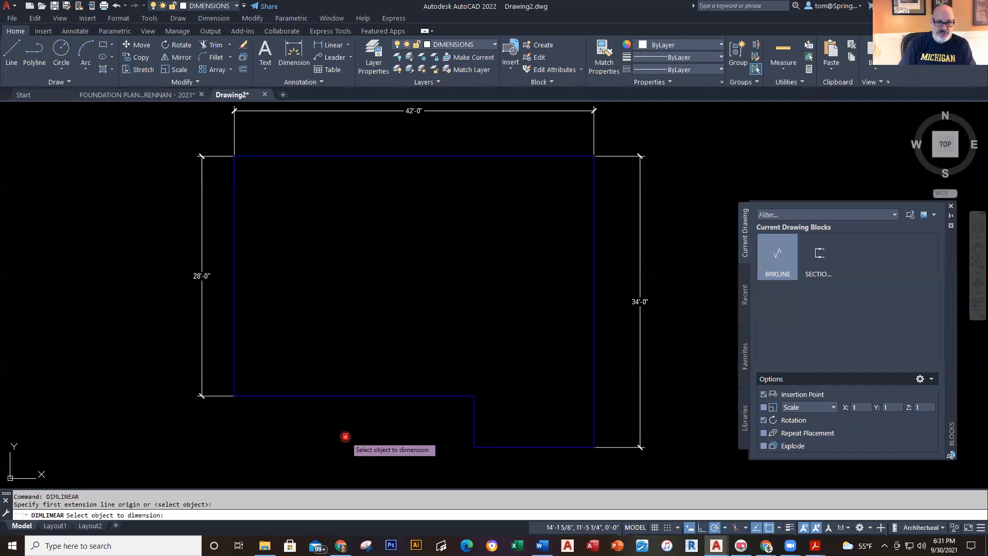
{"action": "left_click", "coordinate": [368, 396]}
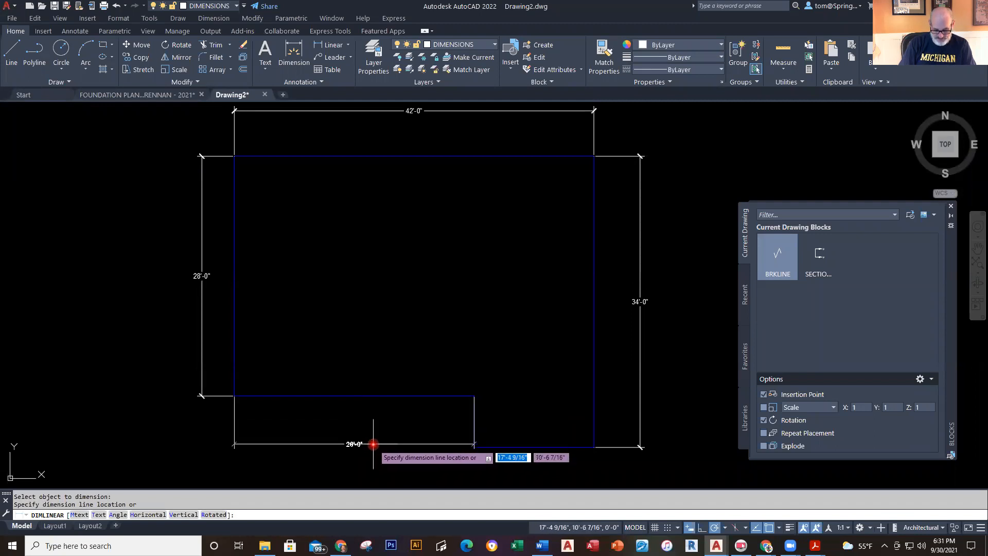
{"action": "mouse_move", "coordinate": [376, 414]}
{"action": "middle_mouse_down"}
{"action": "mouse_move", "coordinate": [362, 273]}
{"action": "mouse_move", "coordinate": [372, 345]}
{"action": "middle_mouse_up"}
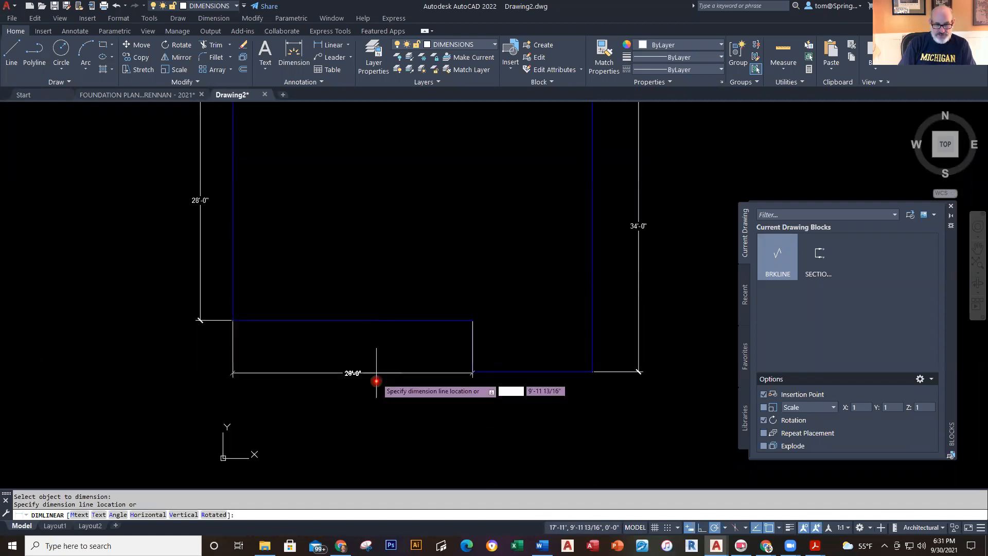
{"action": "left_click", "coordinate": [375, 408]}
- Dimension the extension's bottom wall, aligning its dimension line with the end of the neighbouring lower wall dimension
{"action": "right_click", "coordinate": [385, 353]}
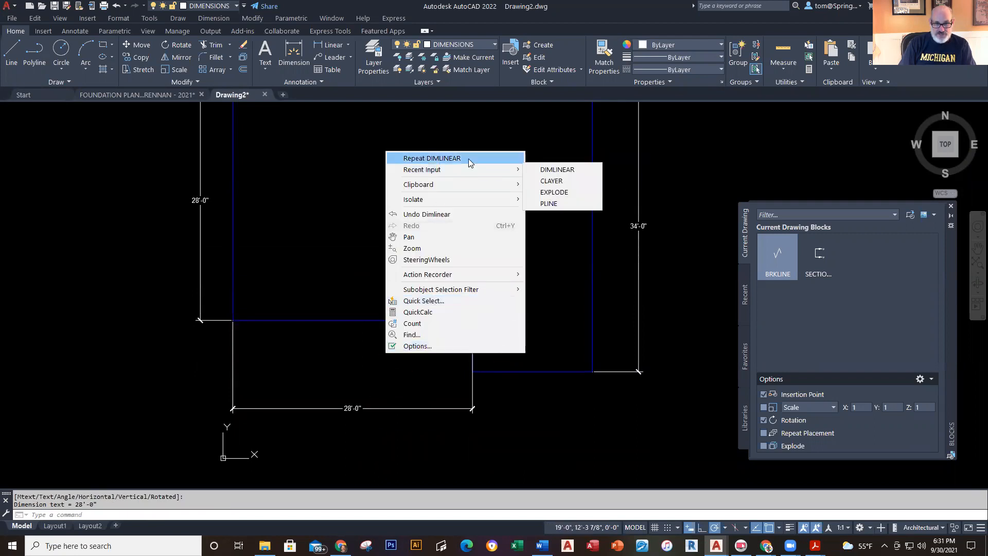
{"action": "left_click", "coordinate": [432, 158]}
{"action": "key", "text": "Return"}
{"action": "left_click", "coordinate": [554, 371]}
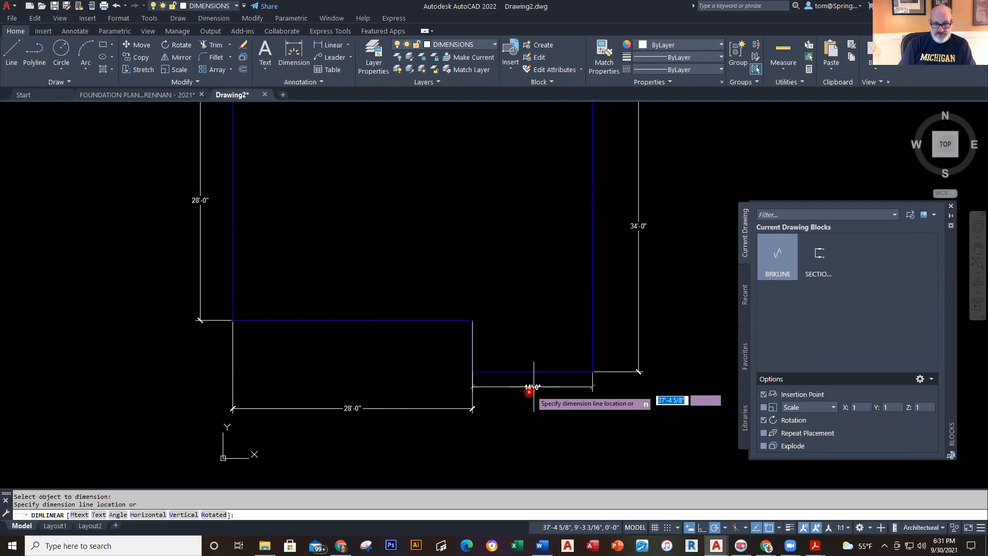
{"action": "left_click", "coordinate": [471, 408]}
- Dimension the short vertical wall at the step between its two corners, placing the dimension to its left
{"action": "right_click", "coordinate": [497, 256]}
{"action": "left_click", "coordinate": [512, 264]}
{"action": "left_click", "coordinate": [472, 320]}
{"action": "left_click", "coordinate": [471, 372]}
{"action": "left_click", "coordinate": [406, 356]}
- Offset the left wall line 10" toward the inside of the plan
{"action": "scroll", "coordinate": [525, 328], "scroll_direction": "down", "scroll_amount": 2}
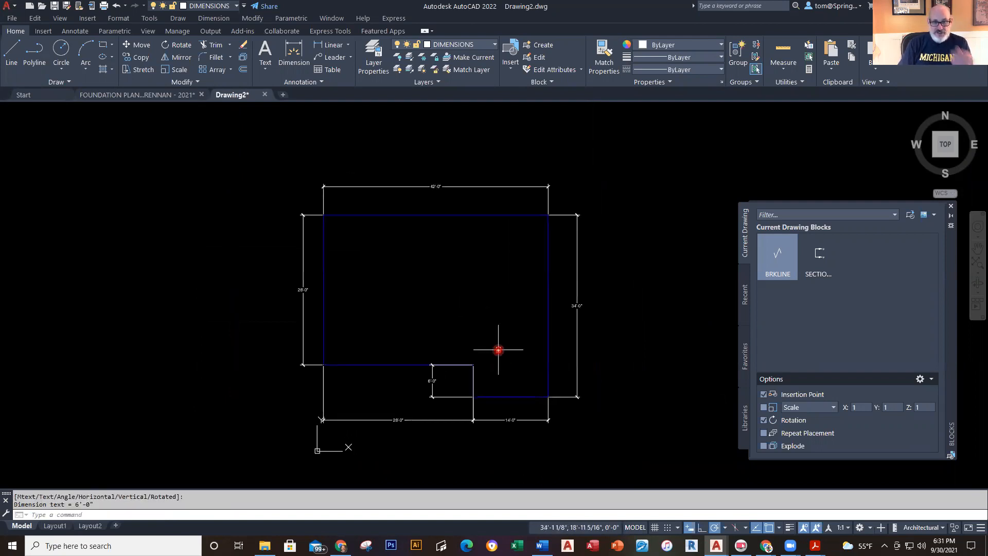
{"action": "scroll", "coordinate": [407, 344], "scroll_direction": "up", "scroll_amount": 2}
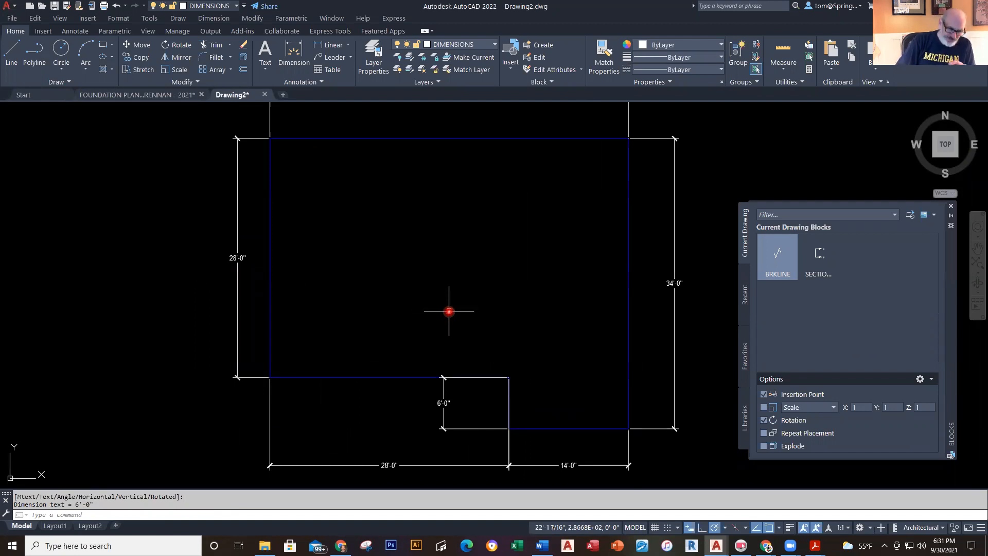
{"action": "scroll", "coordinate": [449, 311], "scroll_direction": "down", "scroll_amount": 1}
{"action": "scroll", "coordinate": [302, 293], "scroll_direction": "up", "scroll_amount": 3}
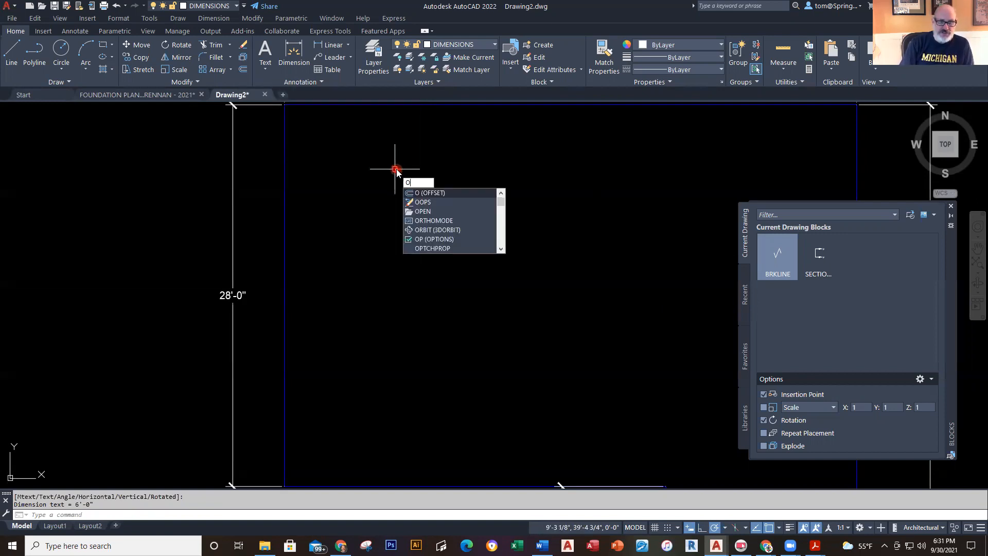
{"action": "key", "text": "Return"}
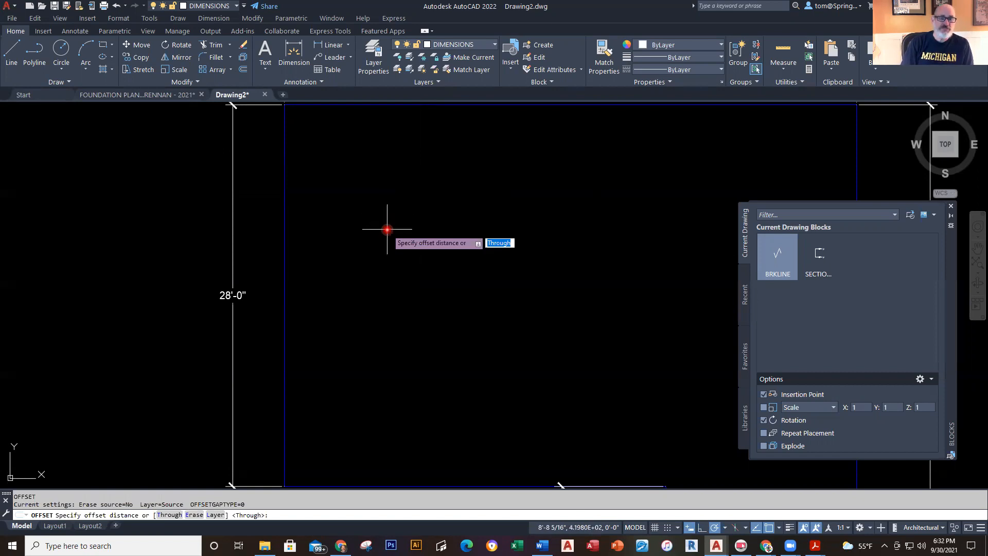
{"action": "key", "text": "Escape"}
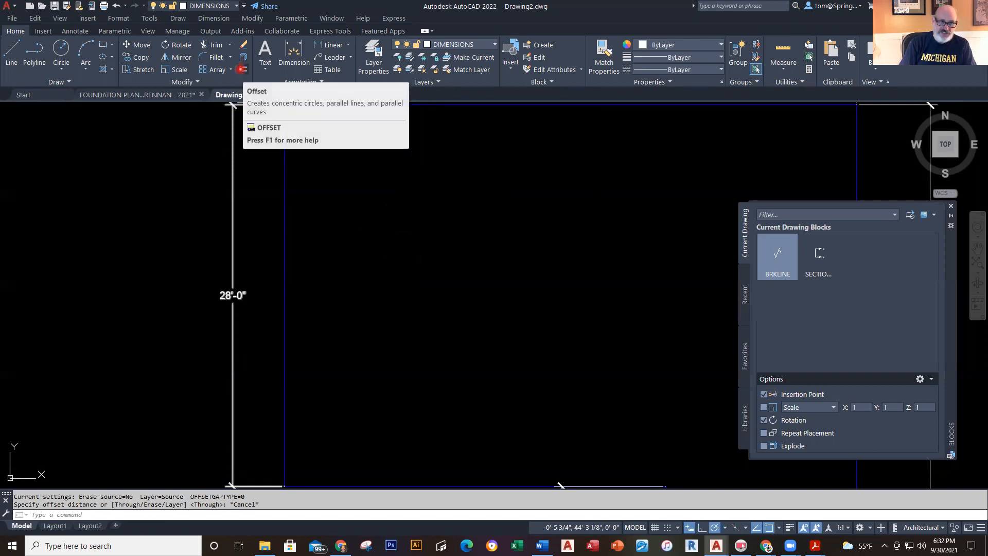
{"action": "left_click", "coordinate": [241, 69]}
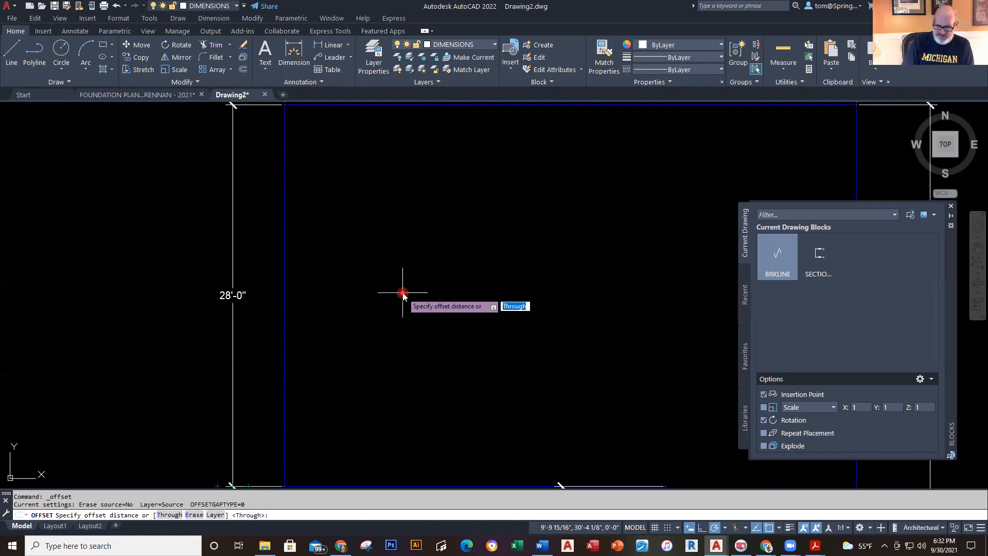
{"action": "type", "text": "10"}
{"action": "key", "text": "Return"}
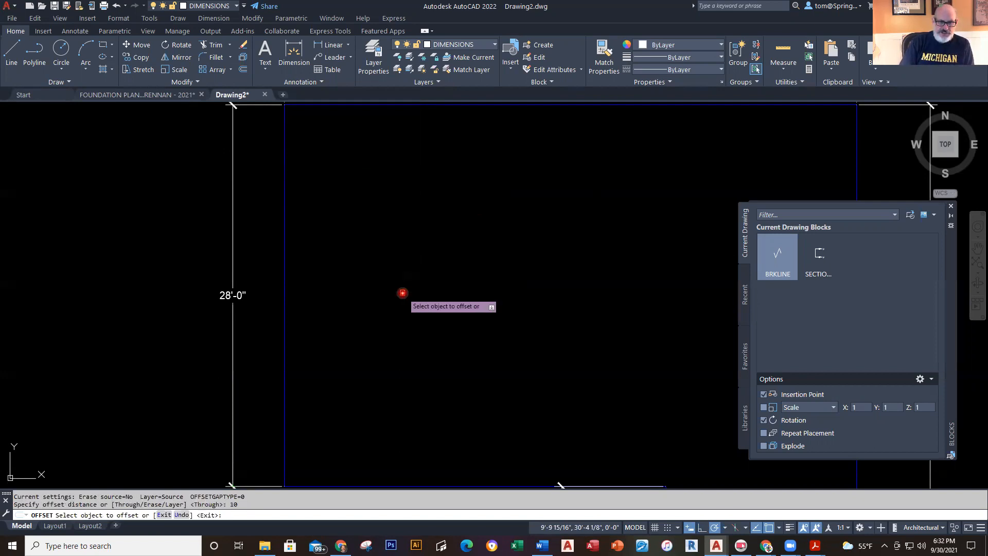
{"action": "left_click", "coordinate": [284, 357]}
{"action": "left_click", "coordinate": [332, 358]}
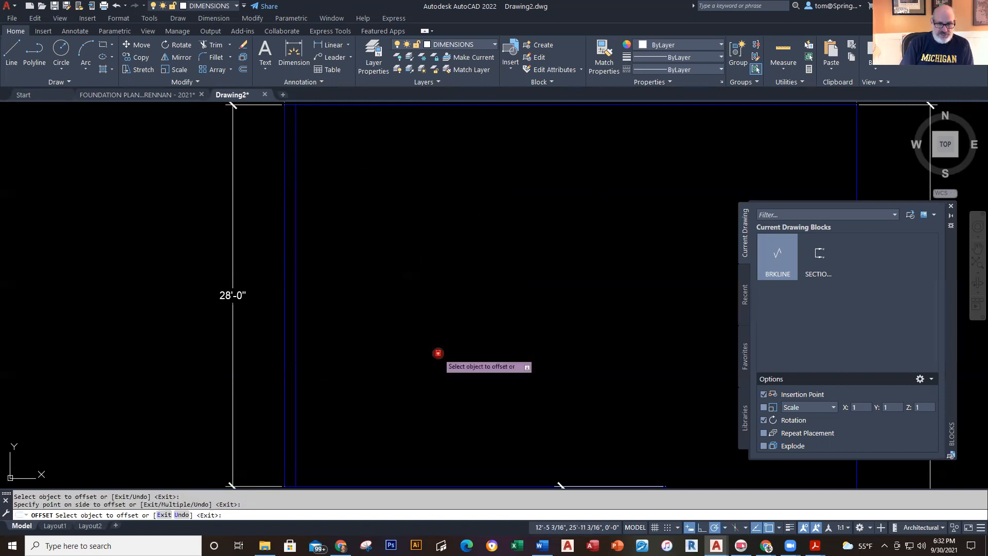
- Offset the right wall line inward by the same 10" distance
{"action": "scroll", "coordinate": [478, 344], "scroll_direction": "down", "scroll_amount": 4}
{"action": "scroll", "coordinate": [470, 337], "scroll_direction": "up", "scroll_amount": 4}
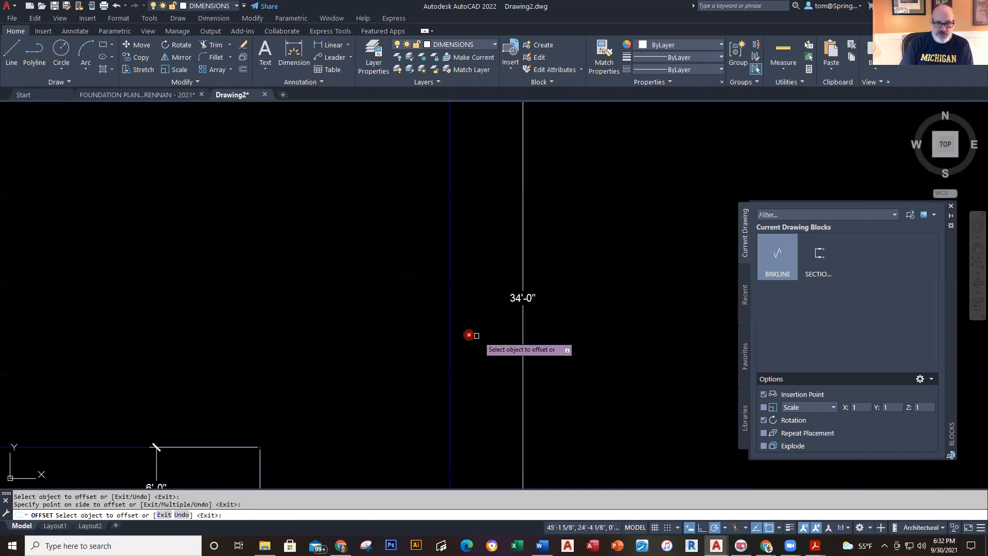
{"action": "left_click", "coordinate": [450, 354]}
{"action": "left_click", "coordinate": [361, 360]}
{"action": "scroll", "coordinate": [376, 439], "scroll_direction": "down", "scroll_amount": 2}
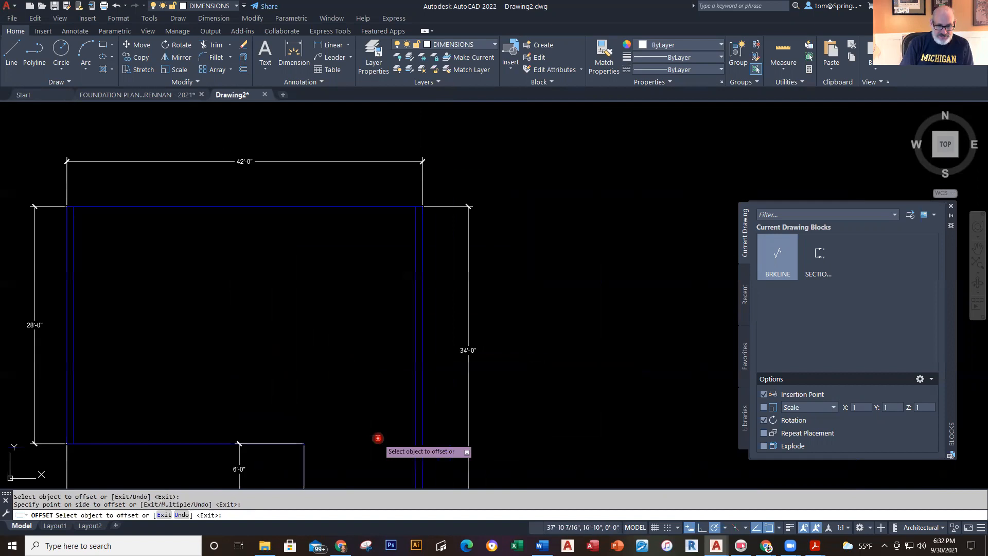
- Offset the long lower wall line 12" upward into the plan
{"action": "middle_click_drag", "start_coordinate": [372, 446], "coordinate": [410, 328]}
{"action": "scroll", "coordinate": [279, 341], "scroll_direction": "up", "scroll_amount": 2}
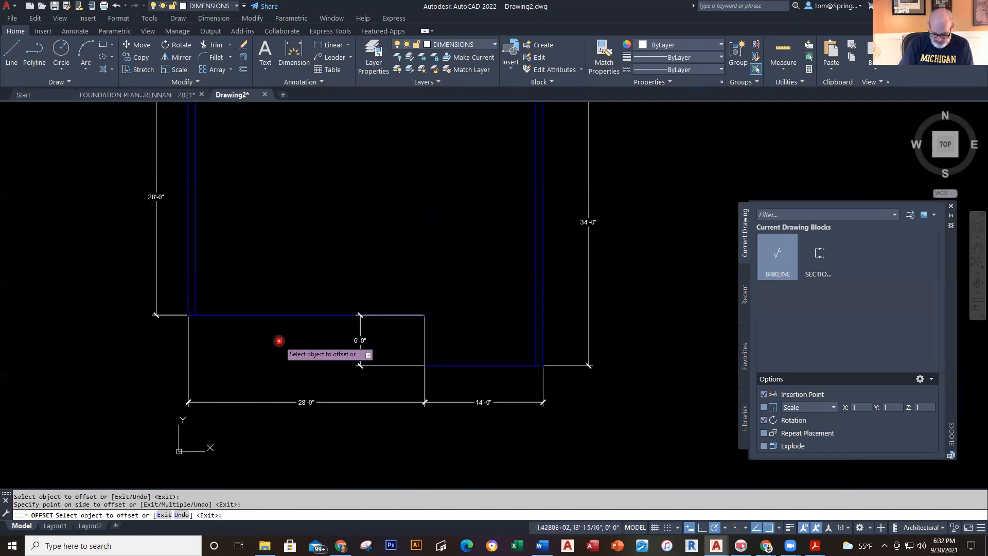
{"action": "scroll", "coordinate": [306, 329], "scroll_direction": "up", "scroll_amount": 2}
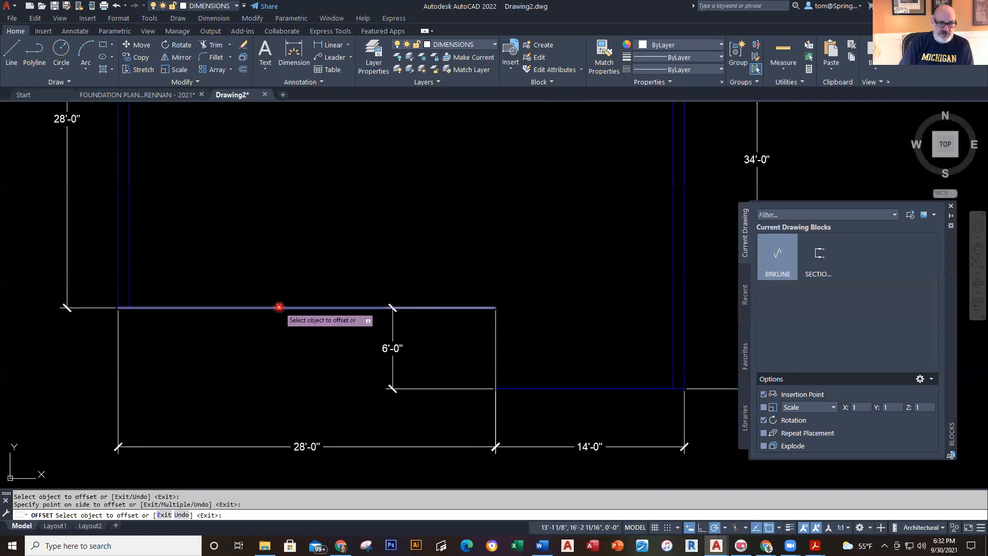
{"action": "scroll", "coordinate": [273, 320], "scroll_direction": "up", "scroll_amount": 2}
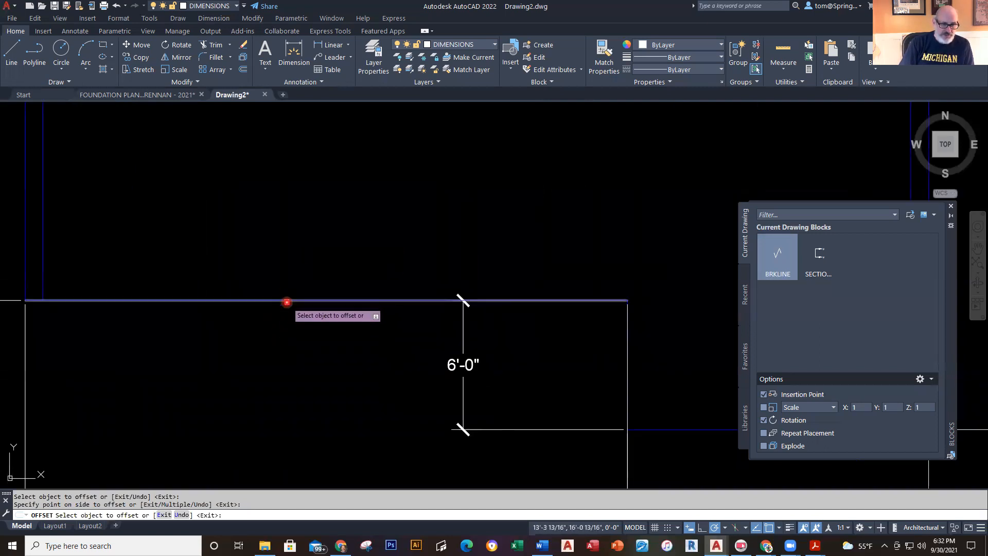
{"action": "left_click", "coordinate": [288, 299]}
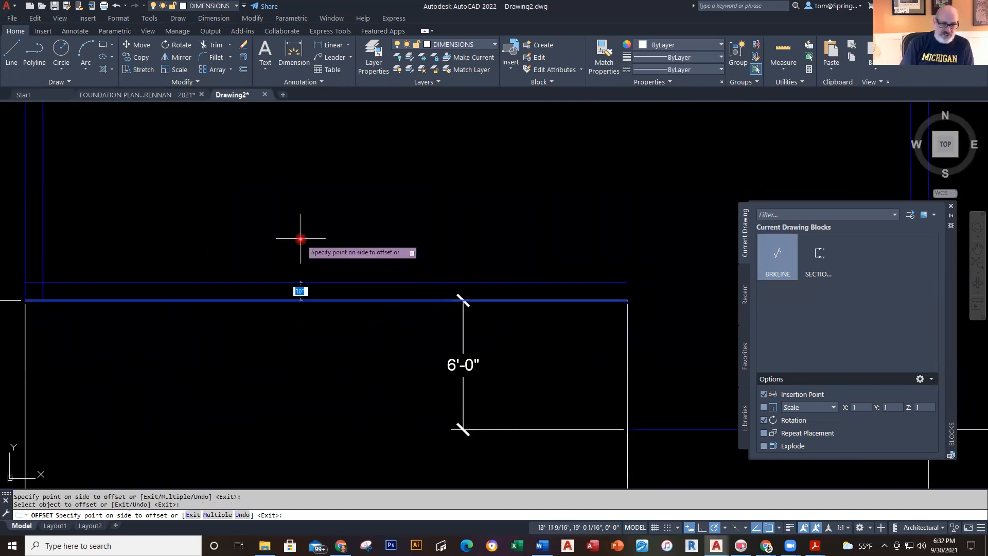
{"action": "key", "text": "Return"}
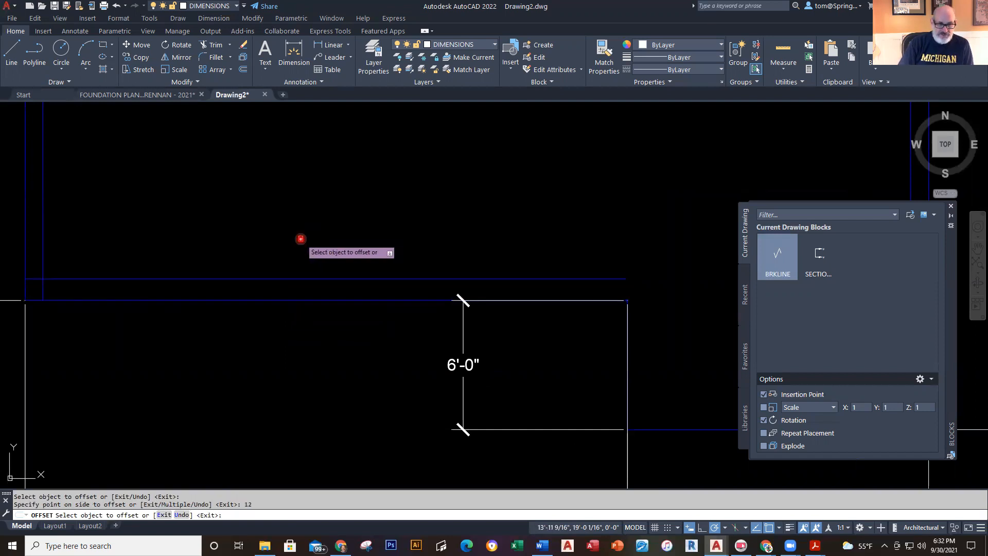
- Offset the short vertical wall line at the step 12" to the right, into the extension
{"action": "scroll", "coordinate": [673, 405], "scroll_direction": "down", "scroll_amount": 2}
{"action": "middle_click_drag", "start_coordinate": [652, 381], "coordinate": [509, 337]}
{"action": "scroll", "coordinate": [487, 275], "scroll_direction": "up", "scroll_amount": 4}
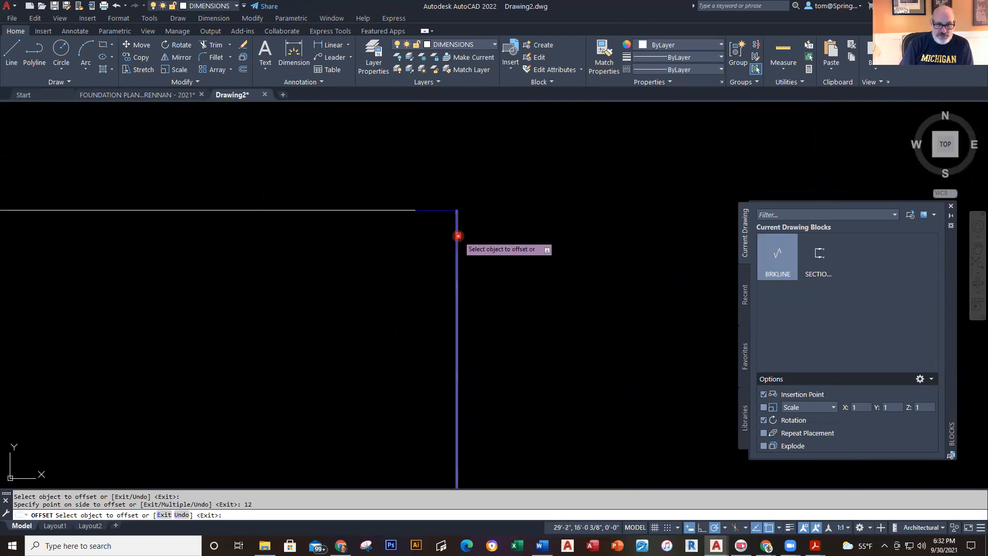
{"action": "left_click", "coordinate": [458, 235]}
{"action": "type", "text": "12"}
{"action": "key", "text": "Return"}
{"action": "scroll", "coordinate": [569, 238], "scroll_direction": "down", "scroll_amount": 8}
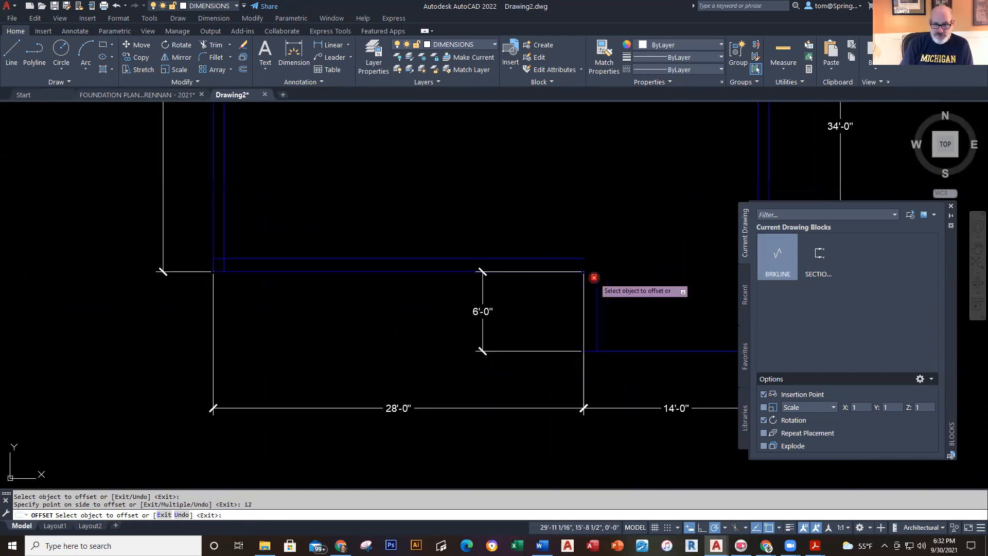
- Offset the extension's bottom wall line 10" upward into the plan
{"action": "scroll", "coordinate": [446, 309], "scroll_direction": "up", "scroll_amount": 10}
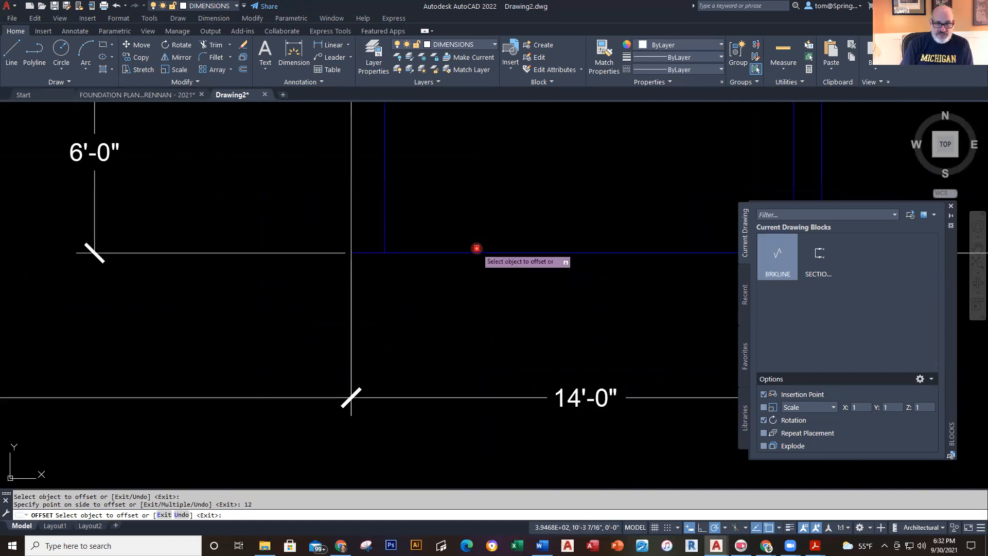
{"action": "left_click", "coordinate": [476, 249]}
{"action": "left_click", "coordinate": [494, 191]}
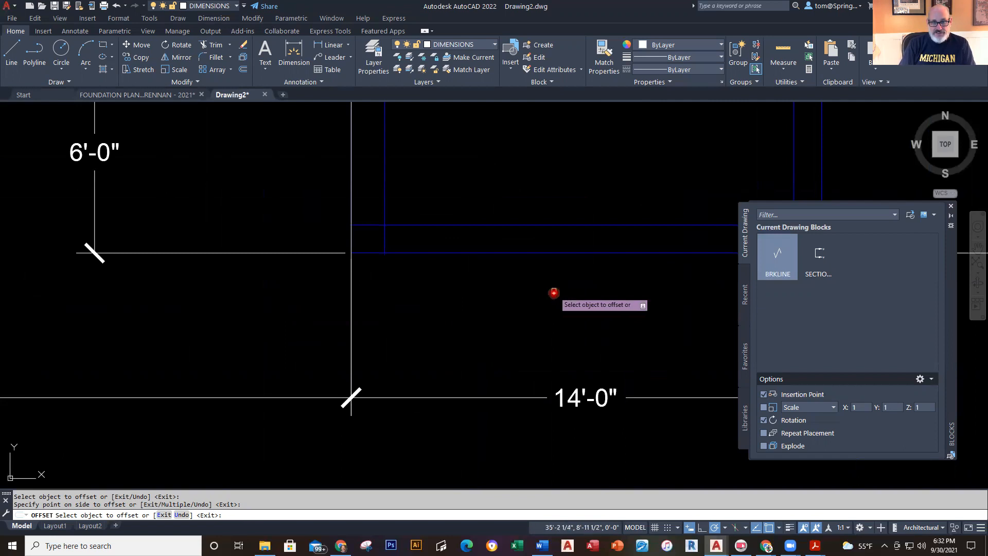
- Offset the extension's bottom wall line 12" upward into the plan and erase its 10" offset line
{"action": "left_click", "coordinate": [578, 253]}
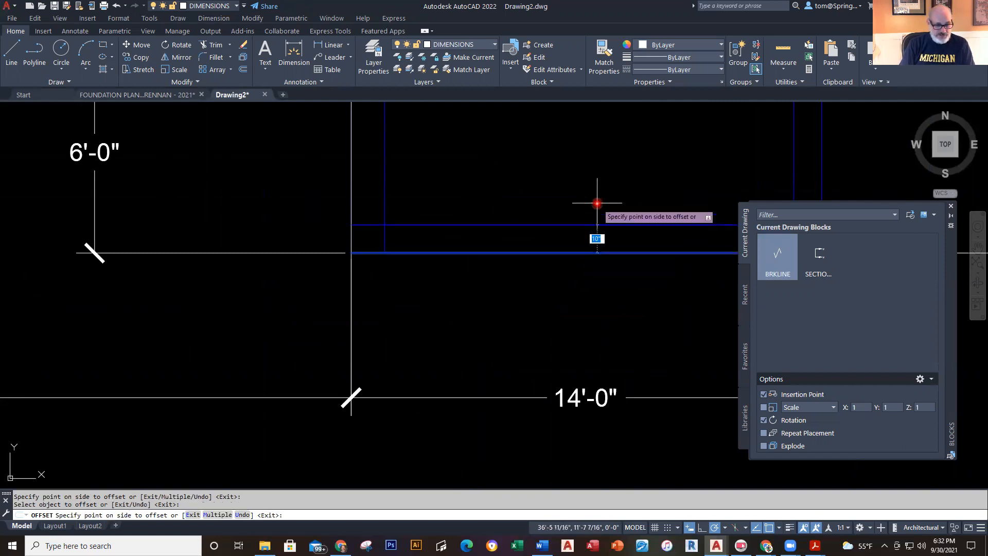
{"action": "left_click", "coordinate": [597, 204]}
{"action": "key", "text": "Escape"}
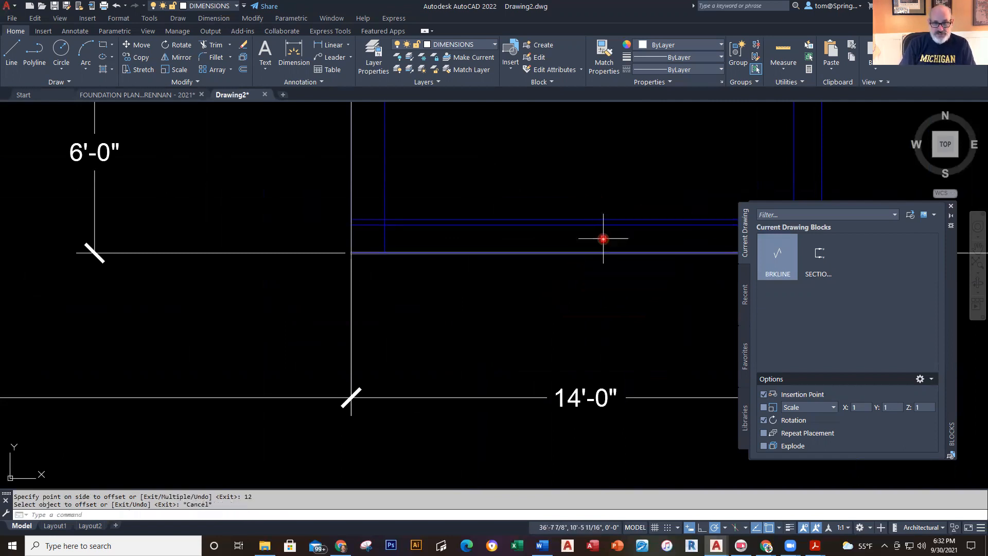
{"action": "left_click", "coordinate": [611, 224]}
{"action": "key", "text": "Delete"}
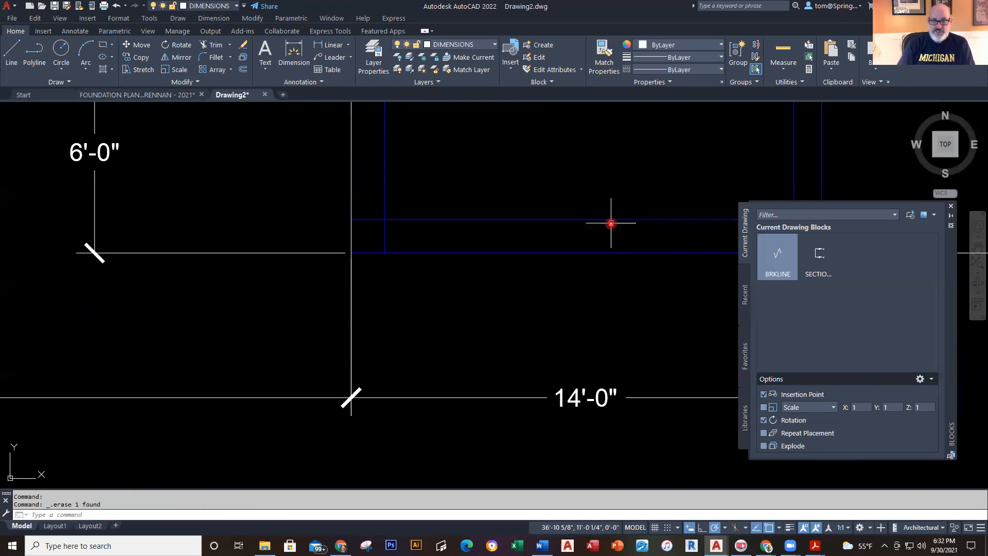
- Offset the top wall line 8" downward toward the inside of the plan
{"action": "scroll", "coordinate": [597, 260], "scroll_direction": "down", "scroll_amount": 6}
{"action": "middle_click_drag", "start_coordinate": [598, 265], "coordinate": [569, 360]}
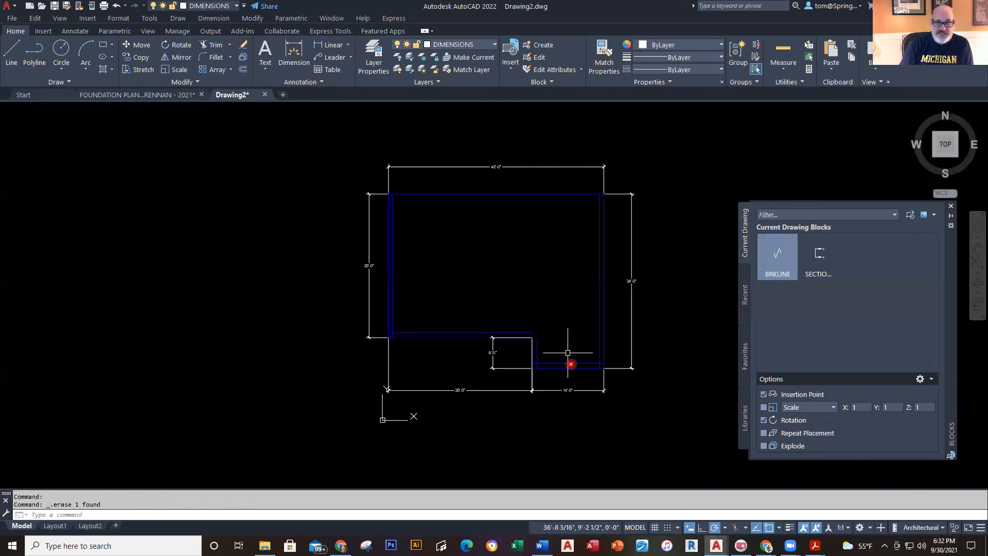
{"action": "scroll", "coordinate": [428, 188], "scroll_direction": "up", "scroll_amount": 4}
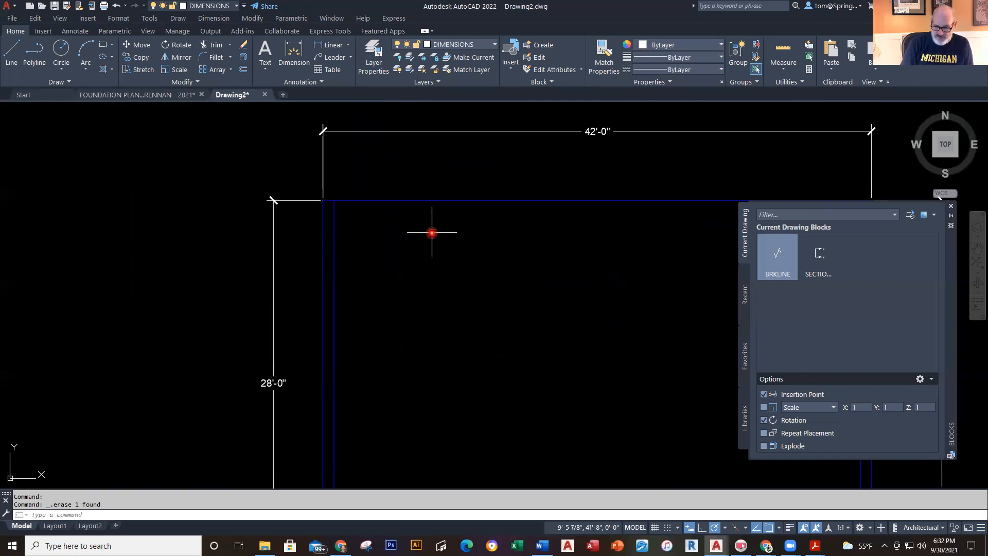
{"action": "type", "text": "o"}
{"action": "key", "text": "Return"}
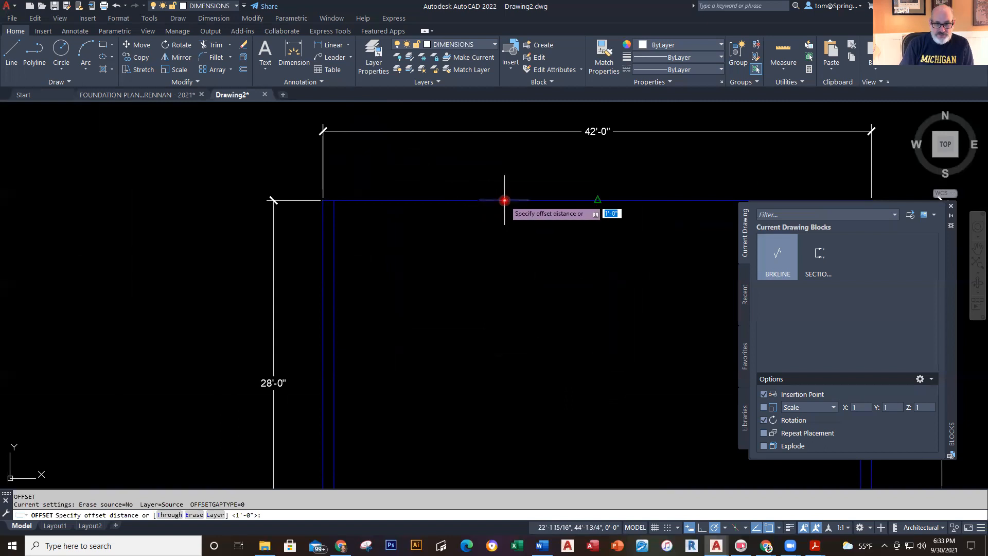
{"action": "type", "text": "8"}
{"action": "key", "text": "Return"}
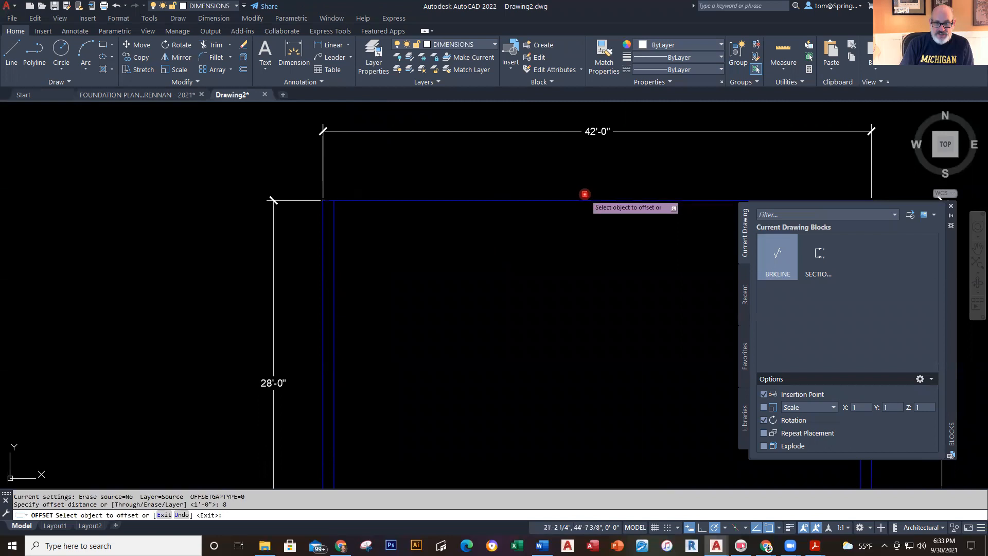
{"action": "left_click", "coordinate": [585, 199]}
{"action": "key", "text": "Escape"}
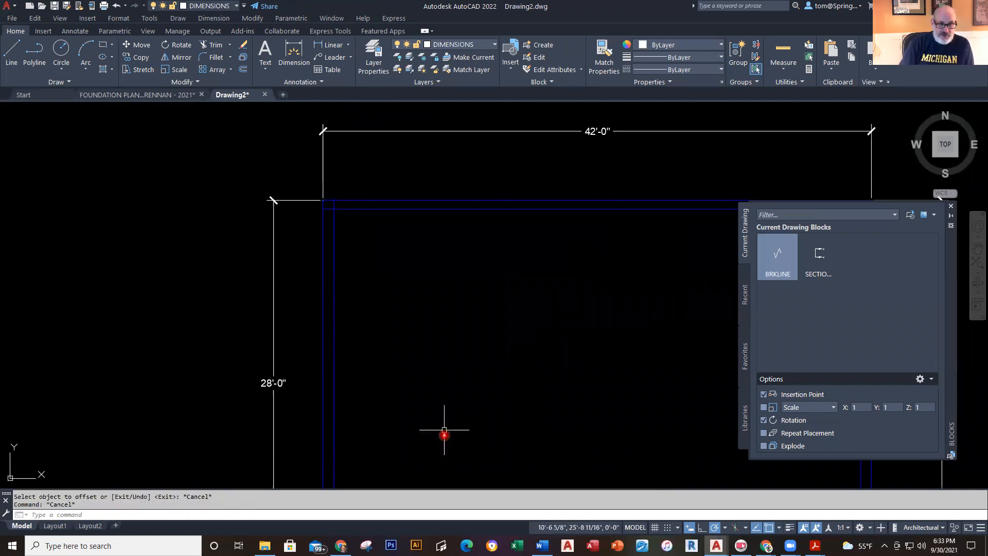
- Trim the overlapping inner wall line ends at the main building's lower-left corner
{"action": "scroll", "coordinate": [437, 408], "scroll_direction": "down", "scroll_amount": 2}
{"action": "middle_click_drag", "start_coordinate": [437, 408], "coordinate": [383, 280]}
{"action": "scroll", "coordinate": [322, 349], "scroll_direction": "up", "scroll_amount": 7}
{"action": "scroll", "coordinate": [322, 348], "scroll_direction": "up", "scroll_amount": 6}
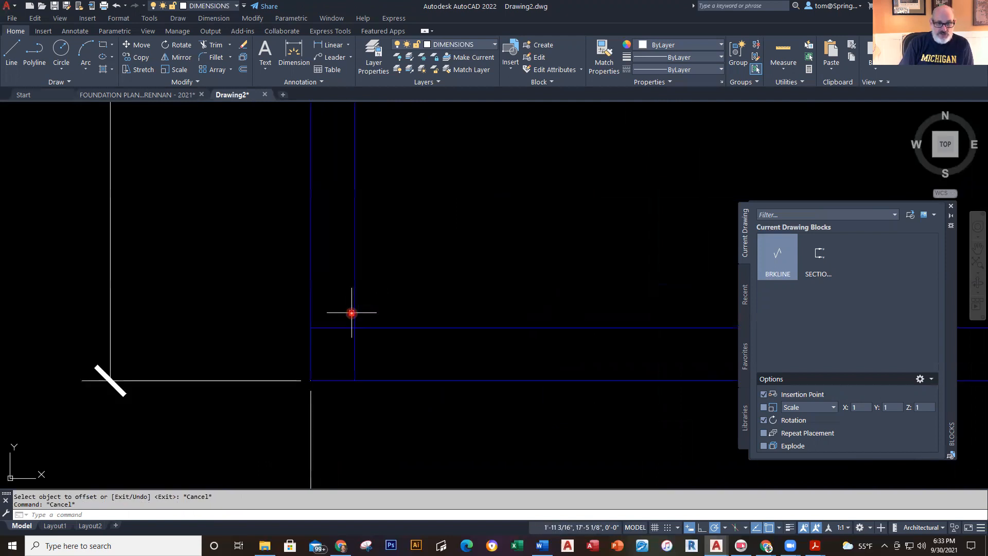
{"action": "middle_click_drag", "start_coordinate": [403, 324], "coordinate": [421, 211]}
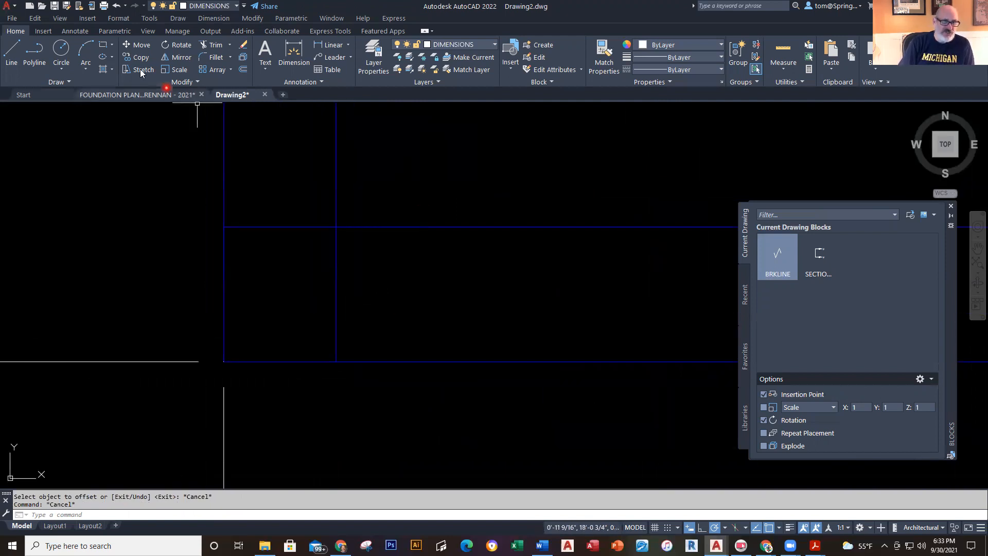
{"action": "left_click", "coordinate": [221, 47]}
{"action": "mouse_move", "coordinate": [280, 164]}
{"action": "left_mouse_down"}
{"action": "mouse_move", "coordinate": [278, 183]}
{"action": "mouse_move", "coordinate": [412, 312]}
{"action": "left_mouse_up"}
- Trim the overlapping inner wall line ends at the extension's lower-left corner
{"action": "scroll", "coordinate": [608, 348], "scroll_direction": "down", "scroll_amount": 3}
{"action": "middle_click_drag", "start_coordinate": [630, 313], "coordinate": [154, 267]}
{"action": "scroll", "coordinate": [538, 322], "scroll_direction": "down", "scroll_amount": 2}
{"action": "middle_click_drag", "start_coordinate": [510, 323], "coordinate": [57, 294]}
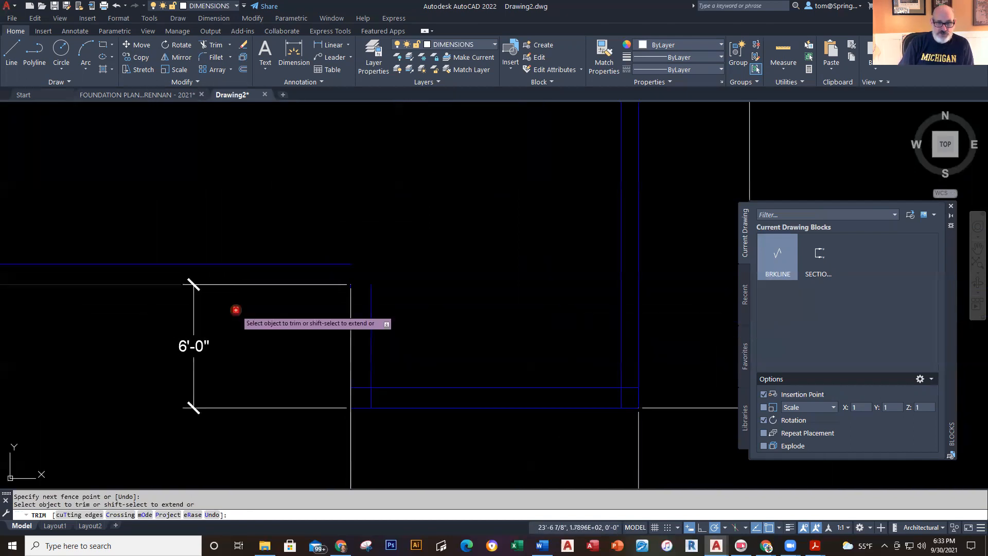
{"action": "scroll", "coordinate": [308, 306], "scroll_direction": "up", "scroll_amount": 2}
{"action": "mouse_move", "coordinate": [396, 428]}
{"action": "left_mouse_down"}
{"action": "mouse_move", "coordinate": [412, 455]}
{"action": "mouse_move", "coordinate": [433, 458]}
{"action": "left_mouse_up"}
- Trim the overlapping inner wall line ends at the extension's lower-right corner and finish trimming
{"action": "scroll", "coordinate": [526, 384], "scroll_direction": "down", "scroll_amount": 3}
{"action": "middle_click_drag", "start_coordinate": [533, 388], "coordinate": [382, 374]}
{"action": "scroll", "coordinate": [560, 399], "scroll_direction": "up", "scroll_amount": 3}
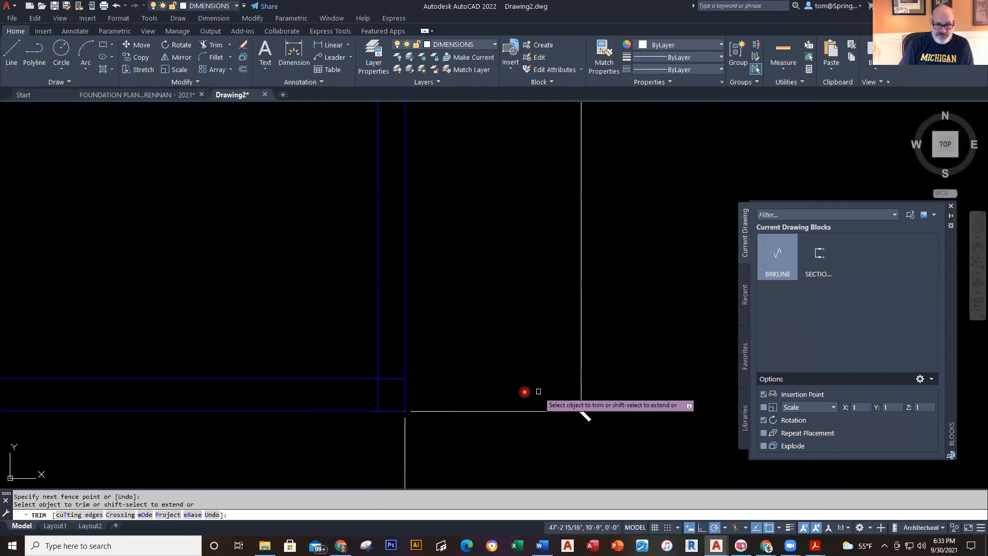
{"action": "mouse_move", "coordinate": [336, 399]}
{"action": "left_mouse_down"}
{"action": "mouse_move", "coordinate": [394, 392]}
{"action": "mouse_move", "coordinate": [398, 364]}
{"action": "left_mouse_up"}
{"action": "scroll", "coordinate": [298, 346], "scroll_direction": "down", "scroll_amount": 4}
{"action": "middle_click_drag", "start_coordinate": [273, 322], "coordinate": [454, 316]}
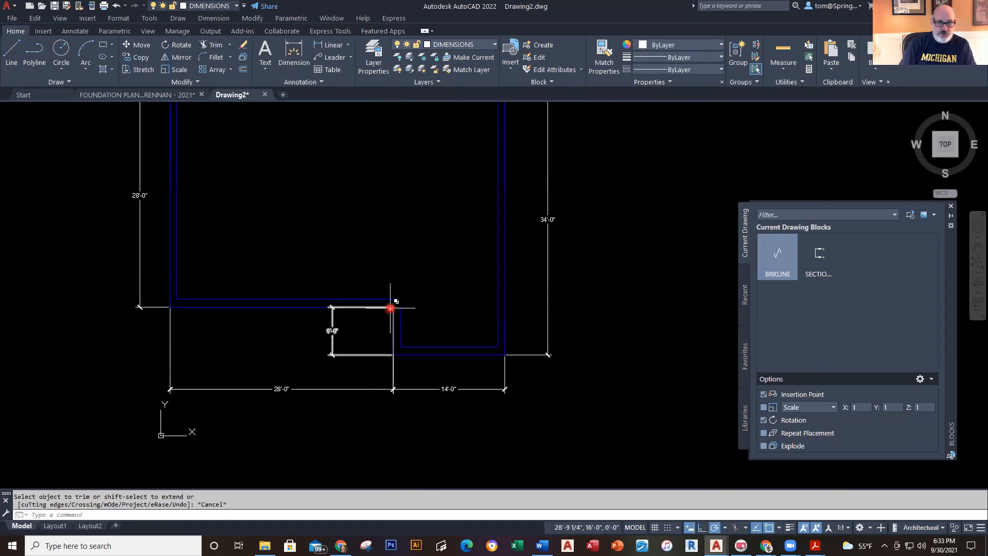
{"action": "key", "text": "Escape"}
- Stretch the upper end of the step's inner vertical line upward about 2'-11 5/16", past the long lower wall's inner line
{"action": "scroll", "coordinate": [397, 311], "scroll_direction": "up", "scroll_amount": 5}
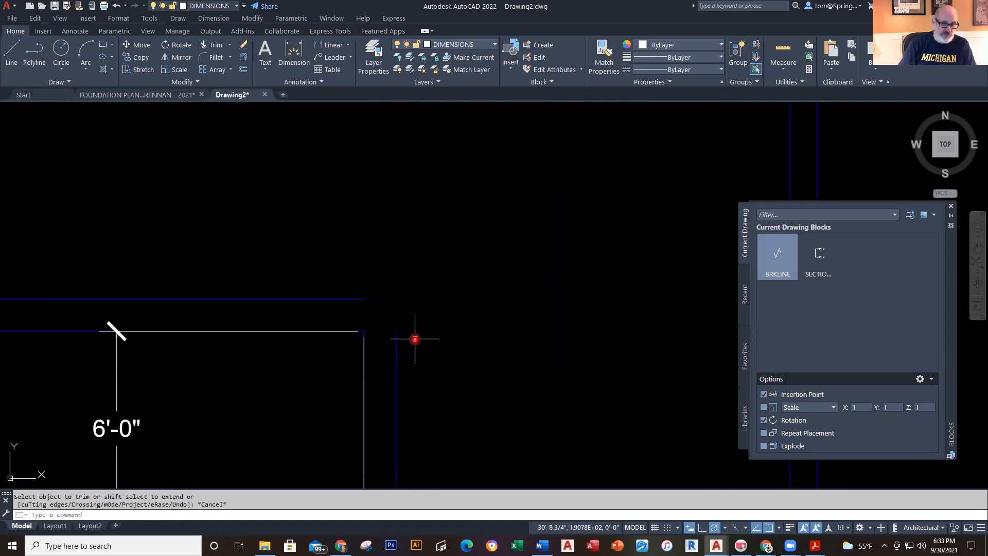
{"action": "left_click", "coordinate": [397, 366]}
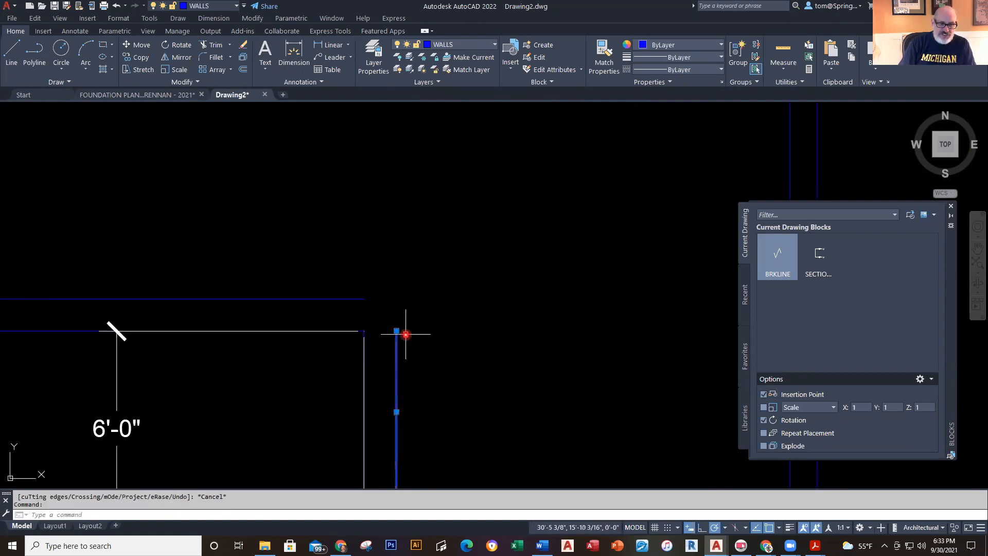
{"action": "left_click", "coordinate": [397, 331]}
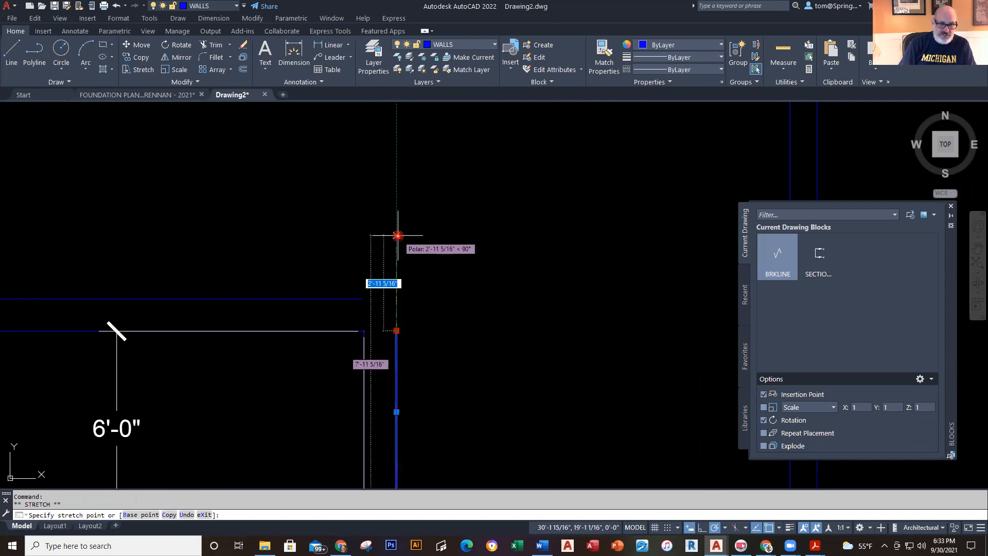
{"action": "key", "text": "Escape"}
{"action": "key", "text": "Escape"}
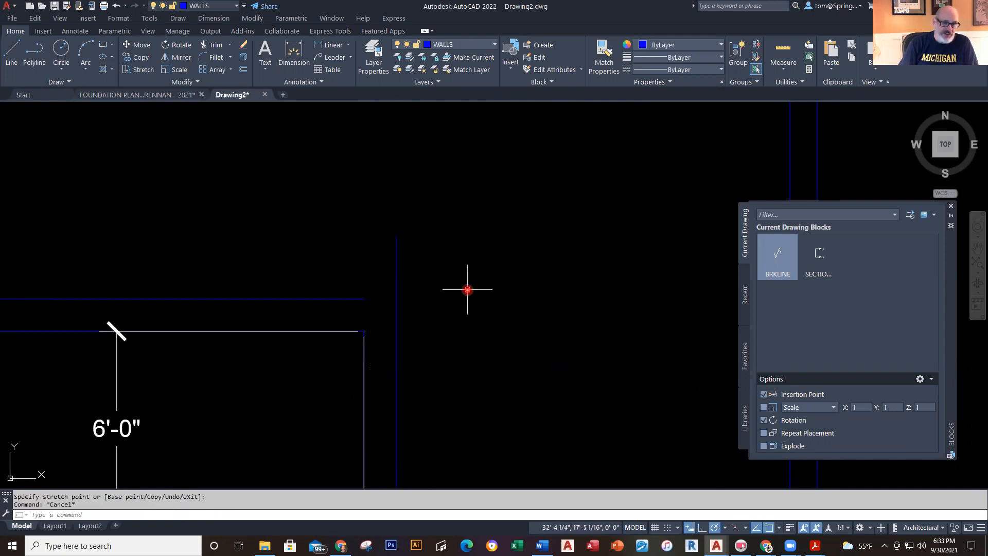
- Stretch the right end of the long lower wall's inner line about 3'-0 9/16" to the right, across the step's inner vertical line
{"action": "left_click", "coordinate": [360, 298]}
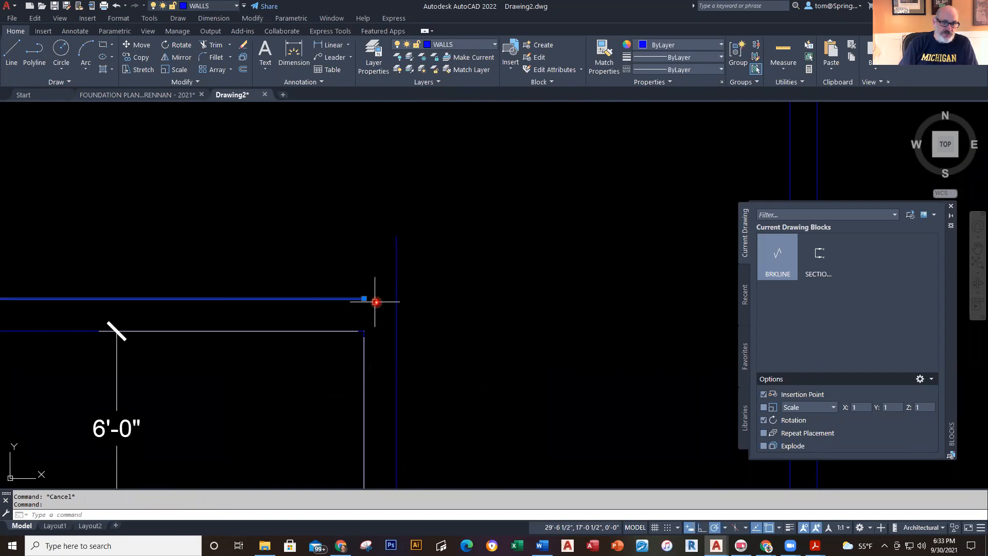
{"action": "left_click", "coordinate": [364, 298]}
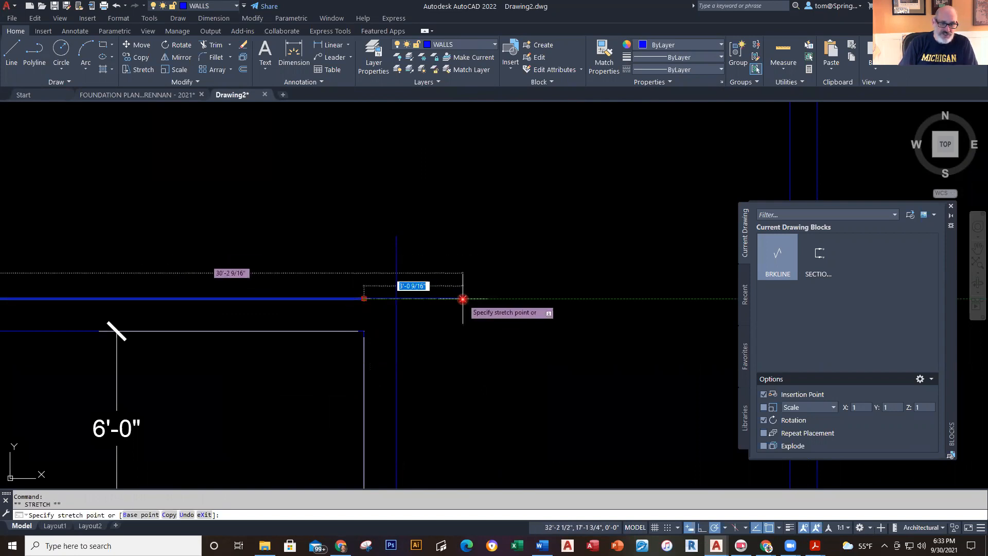
{"action": "key", "text": "Escape"}
{"action": "key", "text": "Escape"}
- Shorten the step's inner vertical line so its upper end meets the long lower wall's inner line
{"action": "left_click", "coordinate": [396, 272]}
{"action": "left_click", "coordinate": [397, 235]}
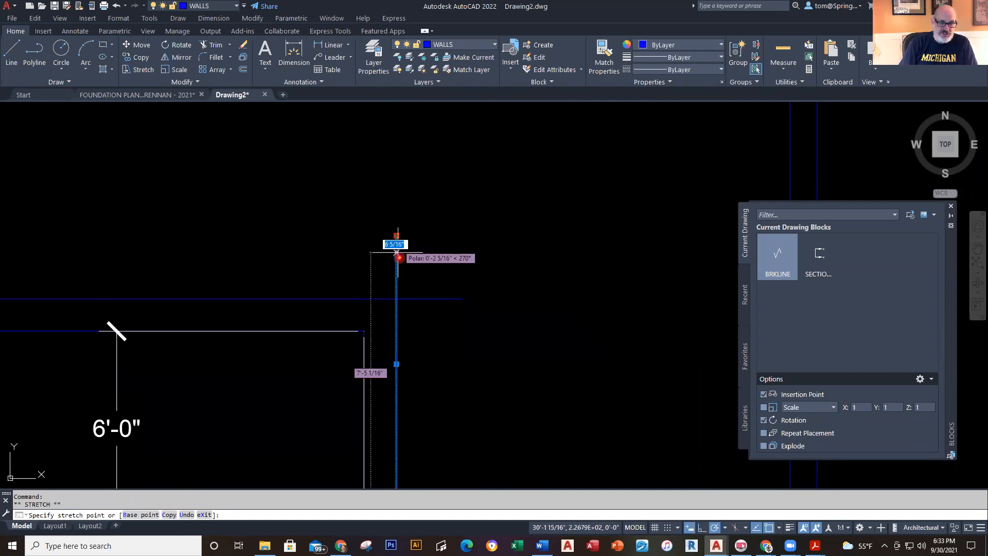
{"action": "key", "text": "Down"}
{"action": "key", "text": "Escape"}
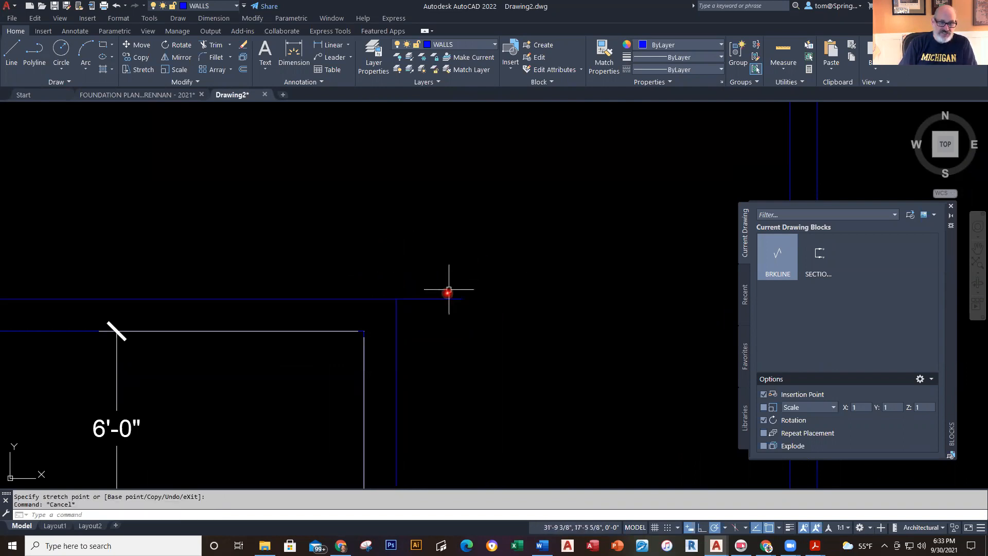
- Shorten the long lower wall's inner line so its right end meets the step's inner vertical line
{"action": "left_click", "coordinate": [430, 298]}
{"action": "left_click", "coordinate": [463, 299]}
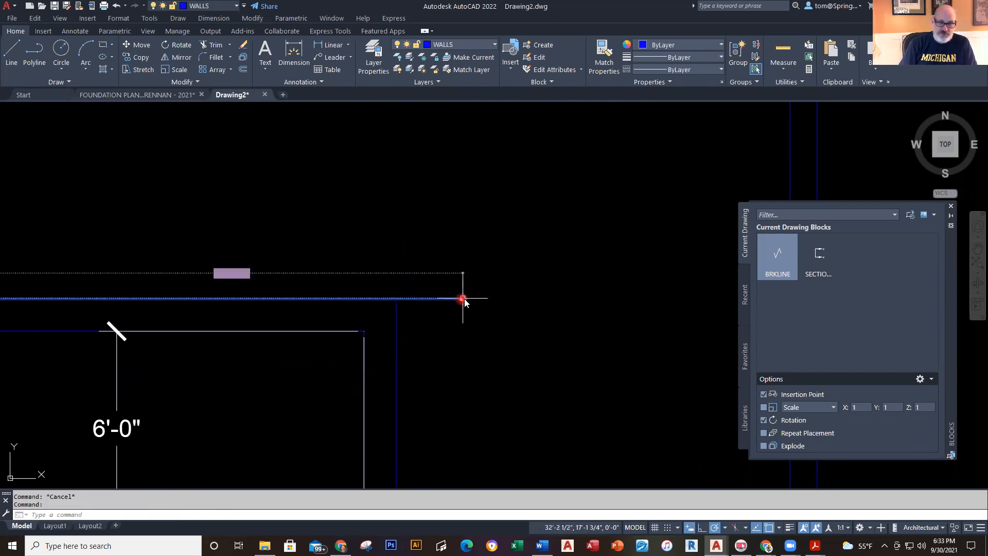
{"action": "left_click", "coordinate": [464, 298]}
{"action": "key", "text": "Down"}
{"action": "key", "text": "Escape"}
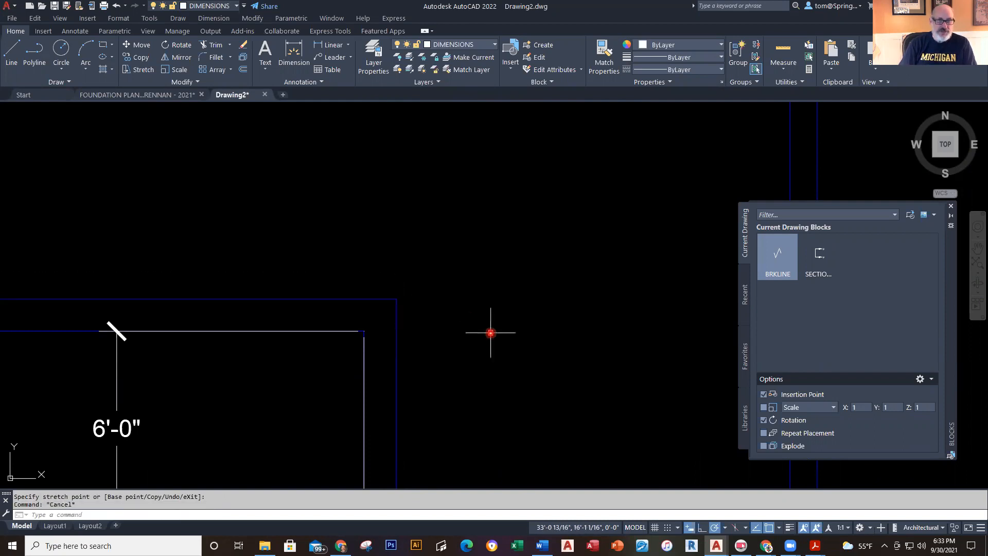
- Trim the overlapping inner wall line ends at the plan's upper-left corner
{"action": "scroll", "coordinate": [491, 332], "scroll_direction": "down", "scroll_amount": 5}
{"action": "middle_click_drag", "start_coordinate": [492, 326], "coordinate": [485, 441]}
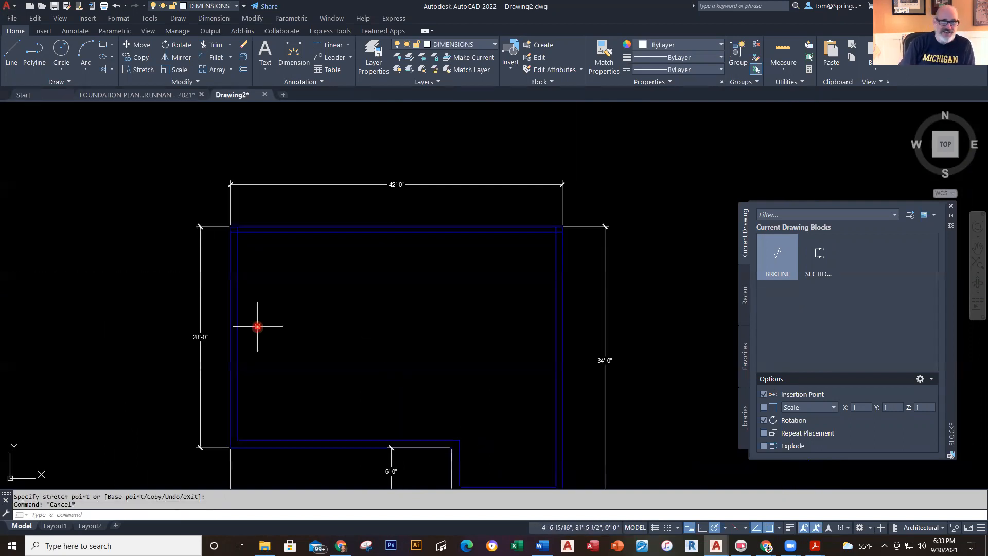
{"action": "scroll", "coordinate": [245, 207], "scroll_direction": "up", "scroll_amount": 8}
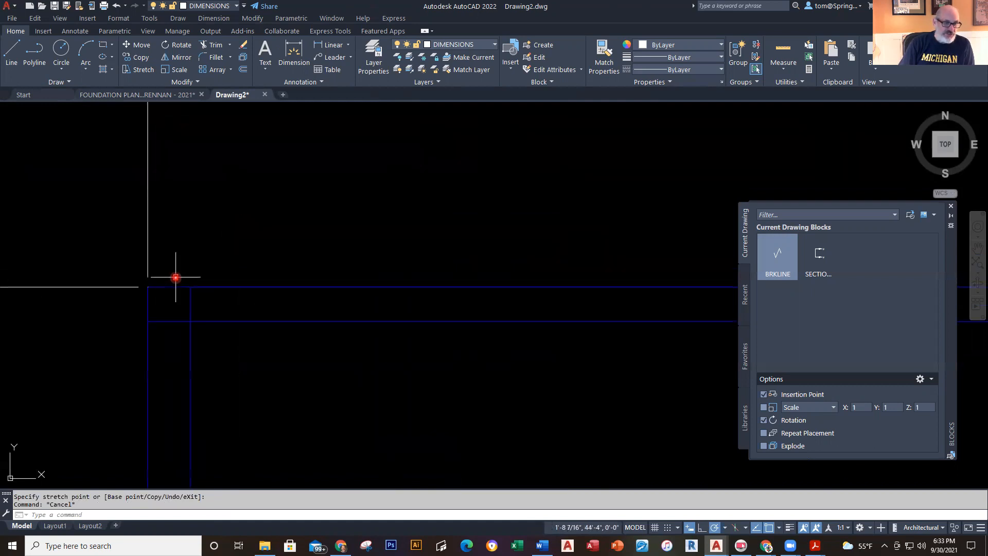
{"action": "type", "text": "tr"}
{"action": "key", "text": "space"}
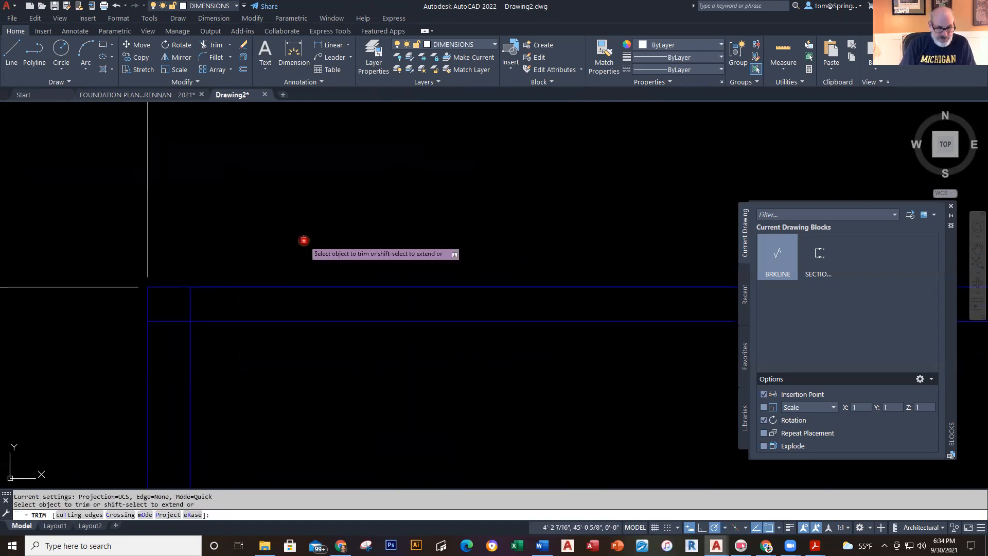
{"action": "left_click", "coordinate": [175, 288]}
{"action": "left_click", "coordinate": [171, 315]}
- Trim the overlapping inner wall line ends at the plan's upper-right corner and finish trimming
{"action": "scroll", "coordinate": [337, 419], "scroll_direction": "down", "scroll_amount": 5}
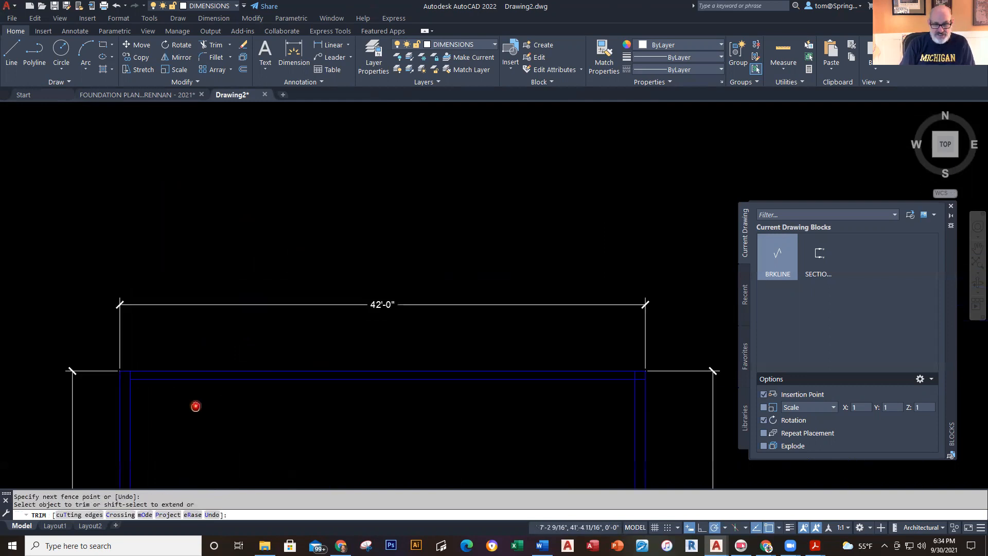
{"action": "scroll", "coordinate": [669, 399], "scroll_direction": "up", "scroll_amount": 5}
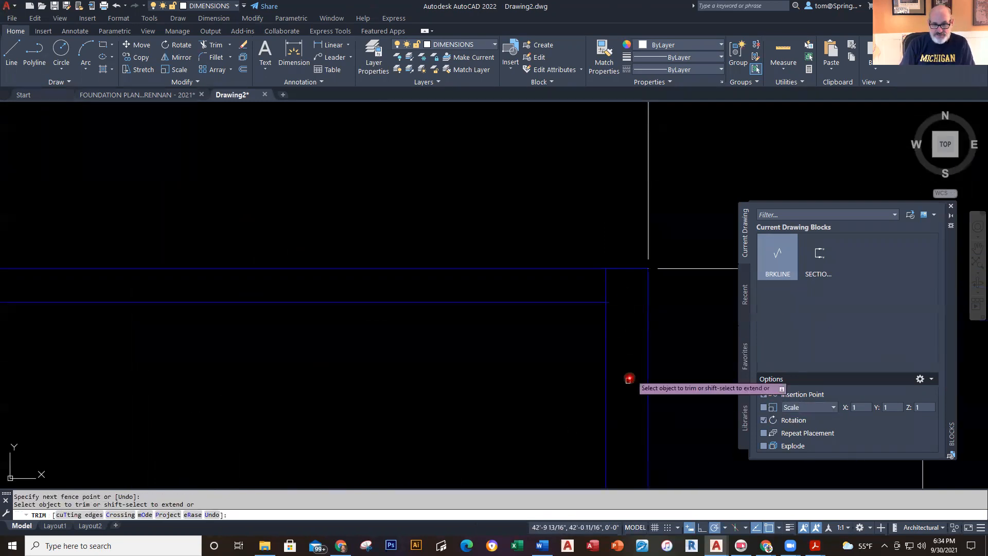
{"action": "key", "text": "Escape"}
{"action": "scroll", "coordinate": [448, 415], "scroll_direction": "down", "scroll_amount": 3}
{"action": "middle_click_drag", "start_coordinate": [446, 404], "coordinate": [553, 138]}
{"action": "scroll", "coordinate": [543, 172], "scroll_direction": "down", "scroll_amount": 2}
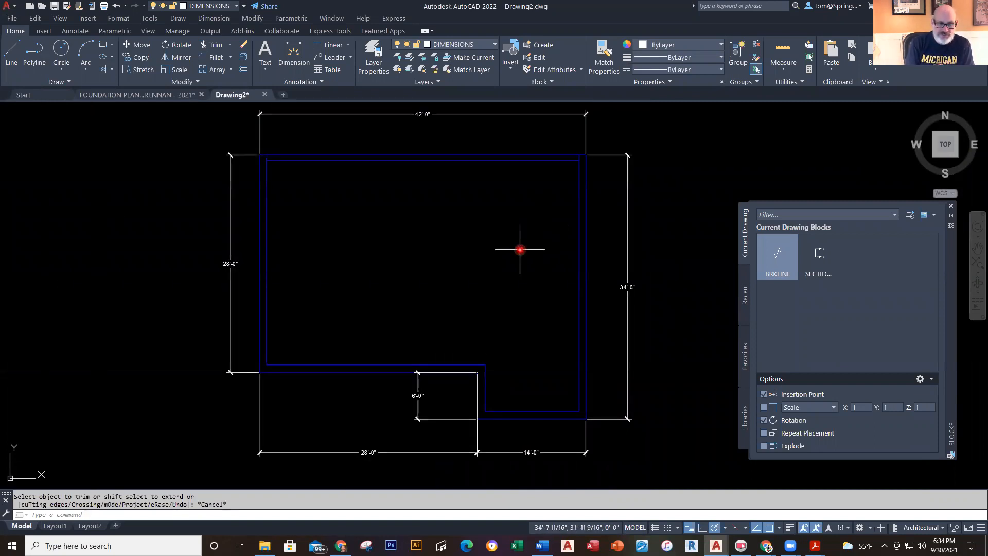
- Save the drawing in the CIT-112 folder under the existing 2021 Southfield foundation plan's file name, with " 2" added at its end
{"action": "left_click", "coordinate": [69, 8]}
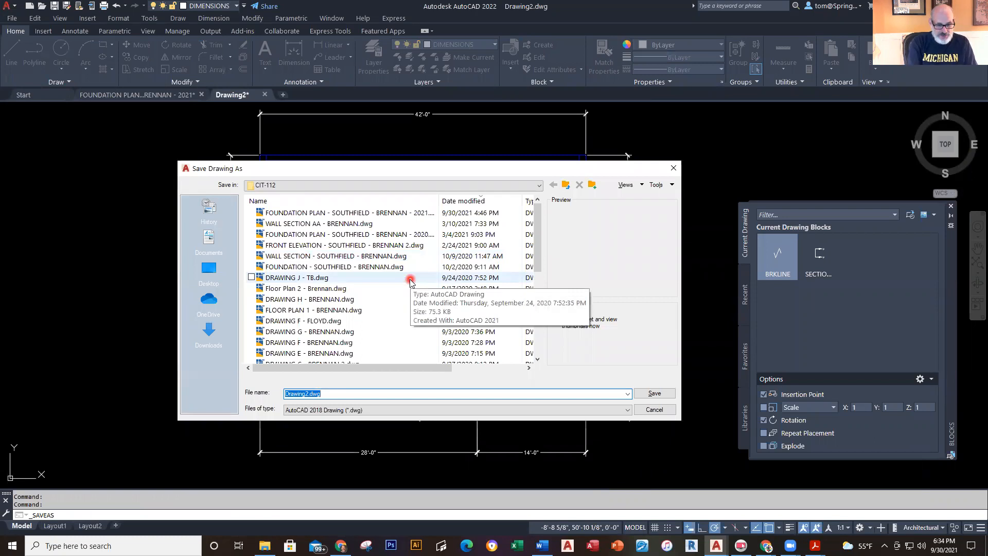
{"action": "type", "text": "foun"}
{"action": "key", "text": "BackSpace"}
{"action": "key", "text": "BackSpace"}
{"action": "key", "text": "BackSpace"}
{"action": "key", "text": "BackSpace"}
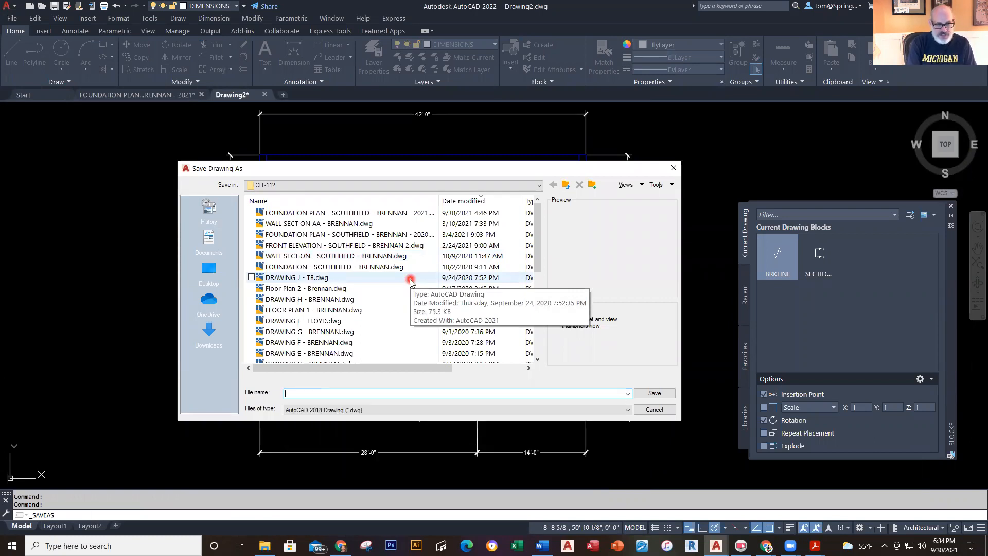
{"action": "left_click", "coordinate": [385, 212]}
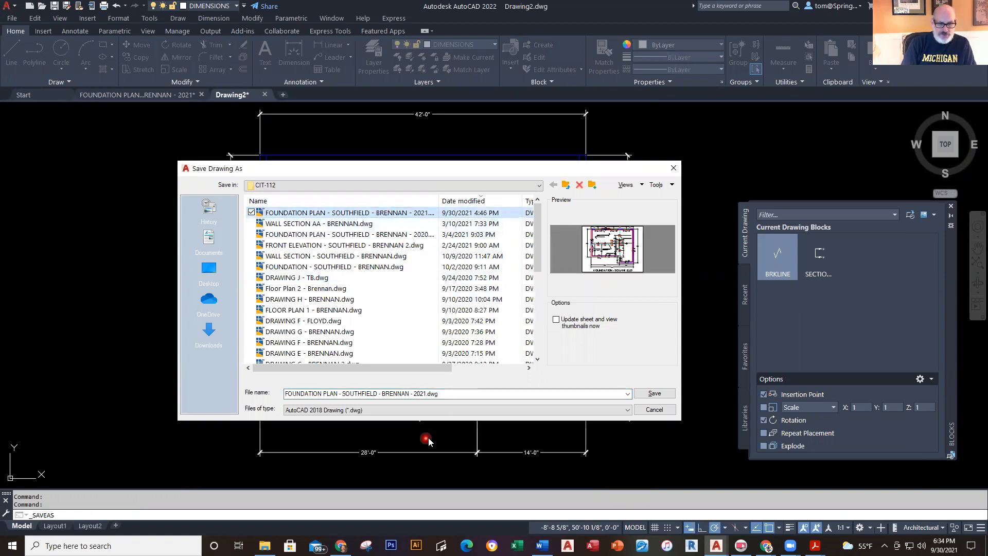
{"action": "left_click", "coordinate": [452, 397]}
{"action": "left_click", "coordinate": [454, 394]}
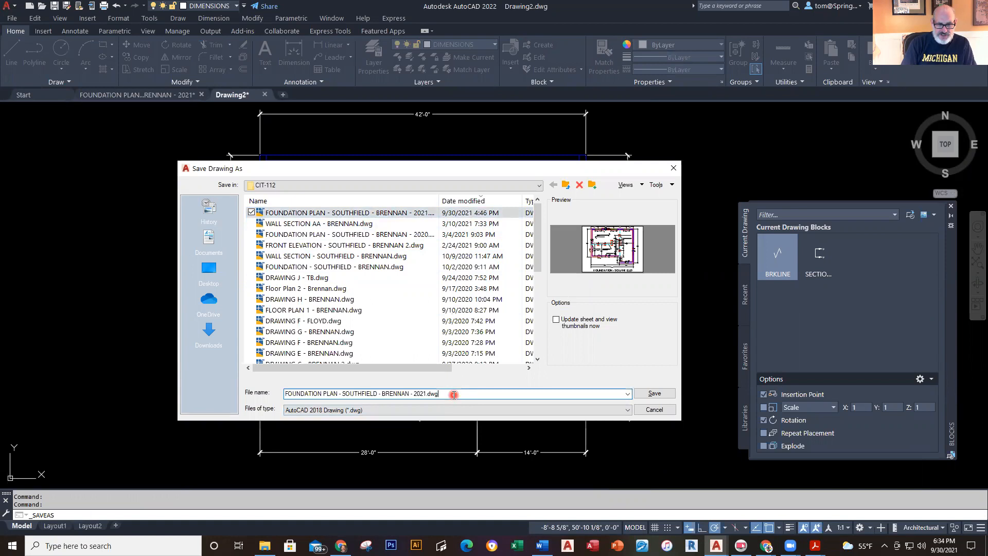
{"action": "key", "text": "BackSpace"}
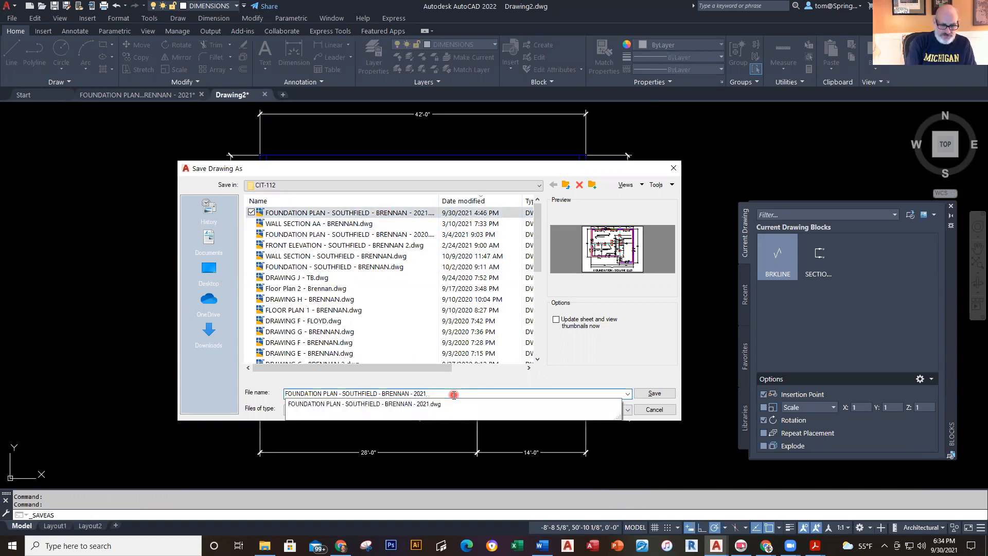
{"action": "key", "text": "BackSpace"}
{"action": "key", "text": "Return"}
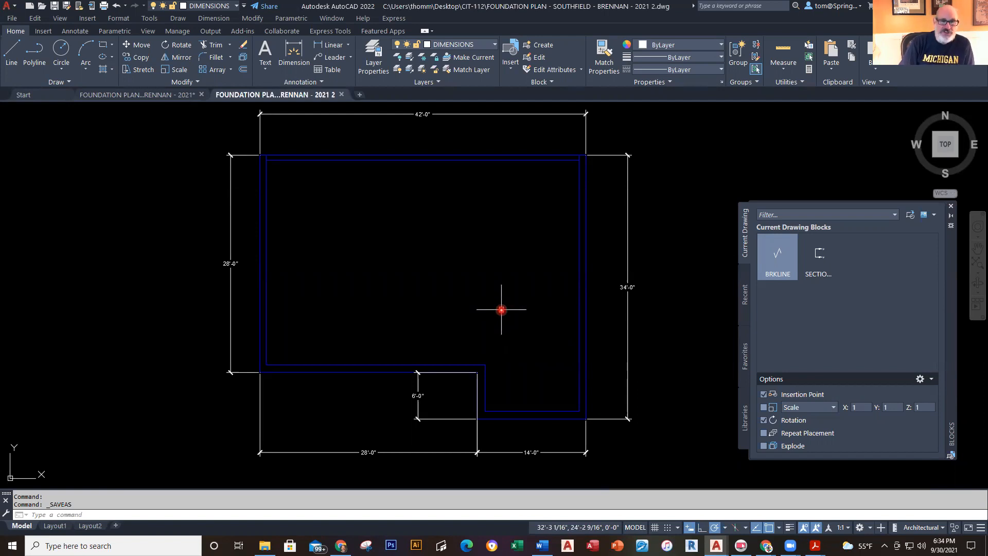
- Switch to the finished Southfield foundation plan and examine the wall and footing widths along the lower wall and the step
{"action": "left_click", "coordinate": [139, 95]}
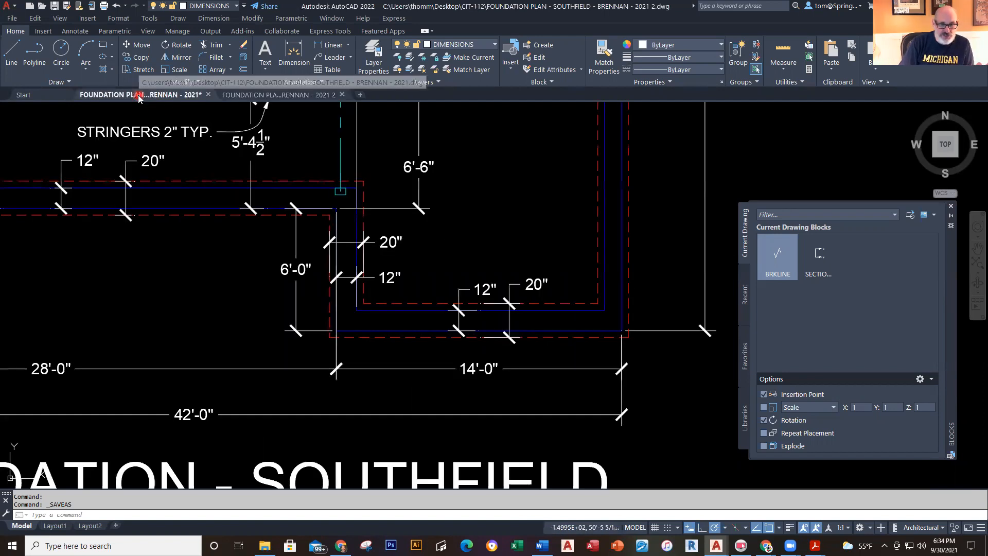
{"action": "scroll", "coordinate": [409, 230], "scroll_direction": "down", "scroll_amount": 4}
{"action": "scroll", "coordinate": [308, 367], "scroll_direction": "up", "scroll_amount": 2}
{"action": "scroll", "coordinate": [315, 381], "scroll_direction": "down", "scroll_amount": 1}
{"action": "scroll", "coordinate": [320, 375], "scroll_direction": "up", "scroll_amount": 5}
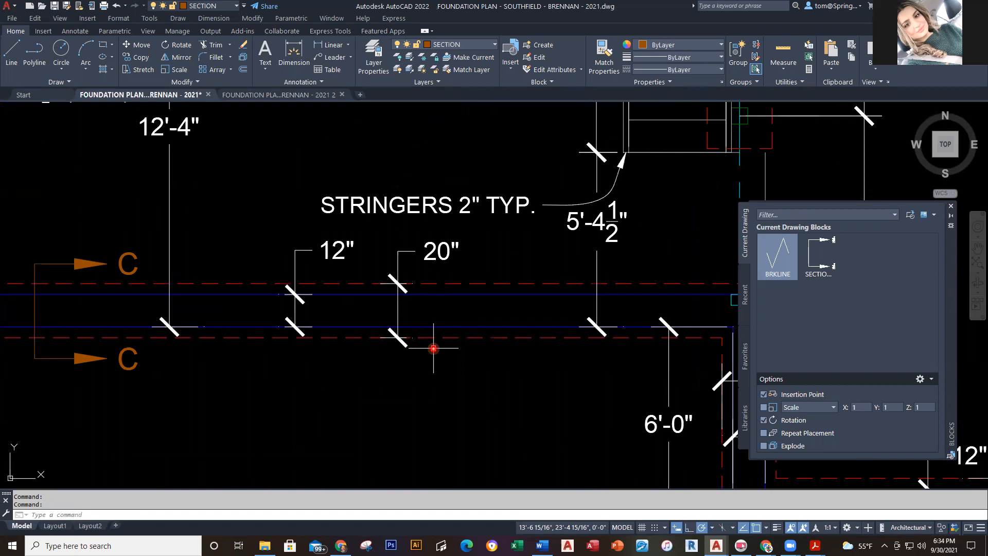
{"action": "scroll", "coordinate": [437, 360], "scroll_direction": "down", "scroll_amount": 5}
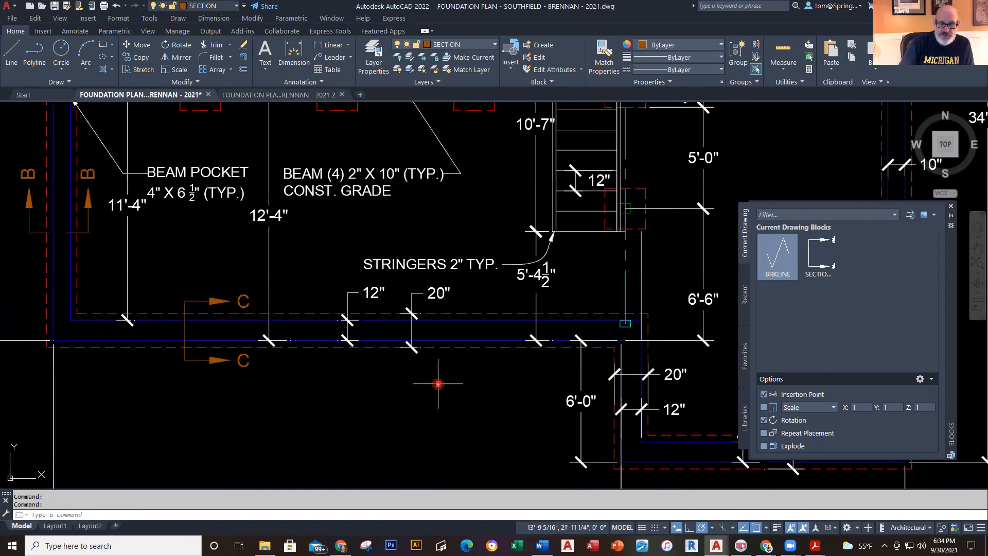
{"action": "scroll", "coordinate": [447, 381], "scroll_direction": "up", "scroll_amount": 5}
{"action": "scroll", "coordinate": [447, 376], "scroll_direction": "up", "scroll_amount": 2}
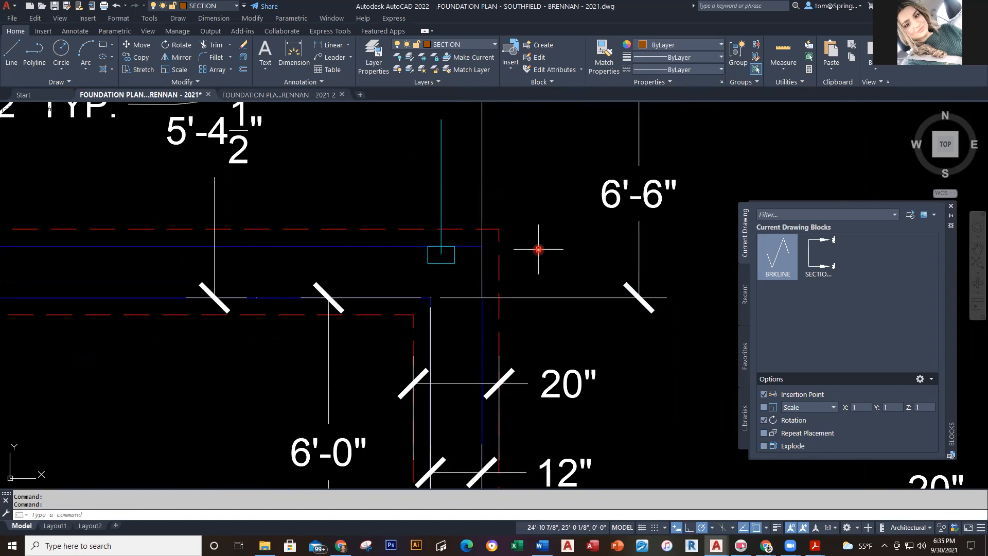
{"action": "scroll", "coordinate": [539, 250], "scroll_direction": "down", "scroll_amount": 6}
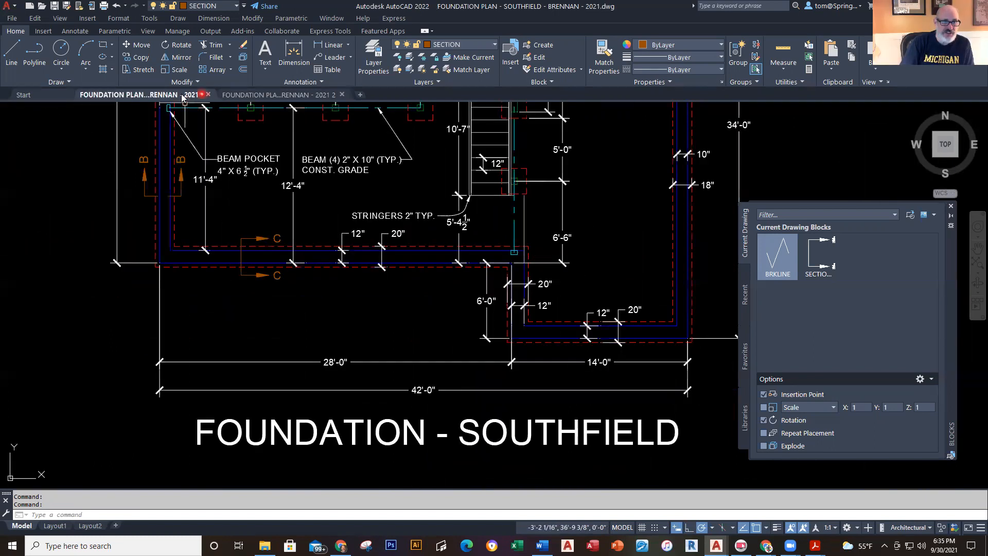
- Return to the new foundation drawing and undo the recent edits back to before the step's two inner wall lines were joined
{"action": "left_click", "coordinate": [278, 94]}
{"action": "scroll", "coordinate": [488, 355], "scroll_direction": "up", "scroll_amount": 6}
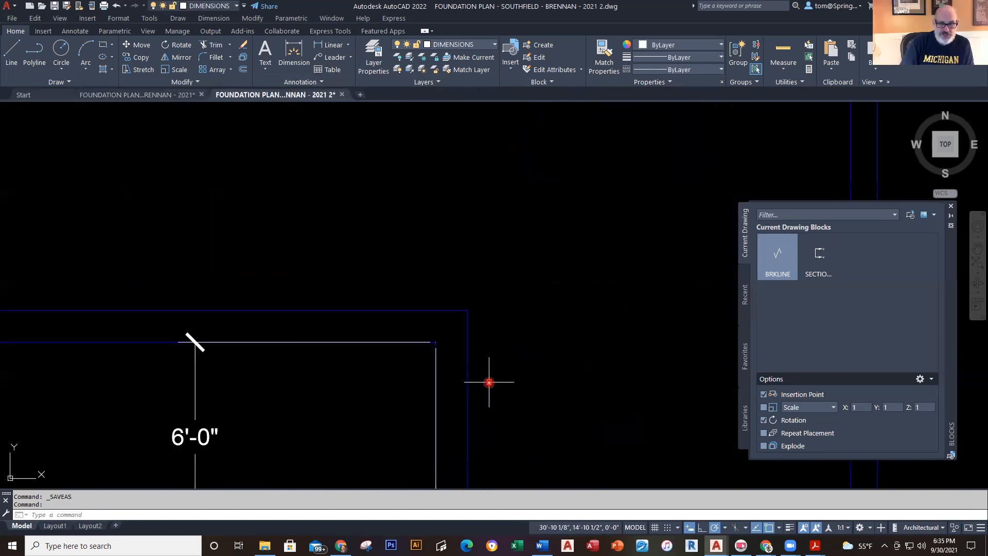
{"action": "key", "text": "ctrl+z"}
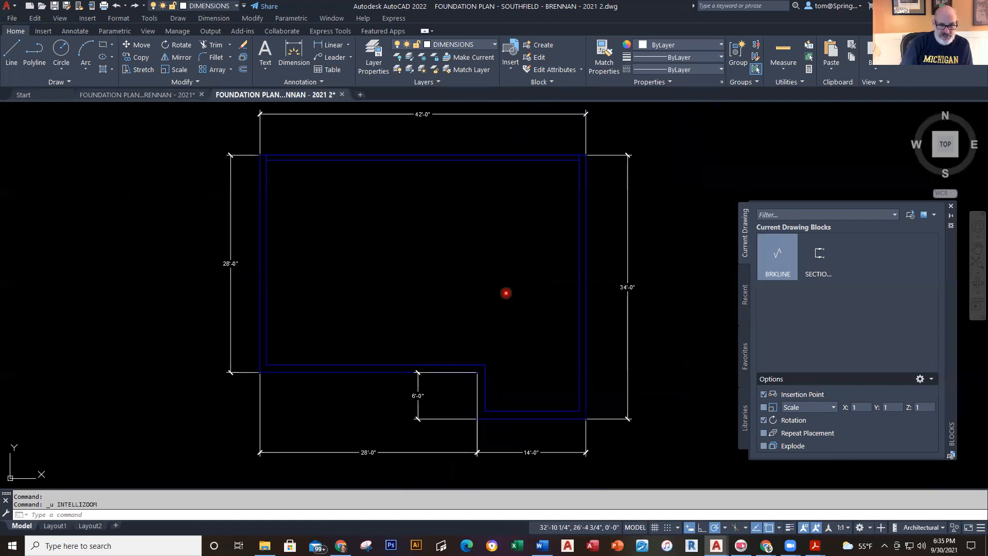
{"action": "key", "text": "ctrl+z"}
{"action": "key", "text": "ctrl+z"}
{"action": "key", "text": "ctrl+z"}
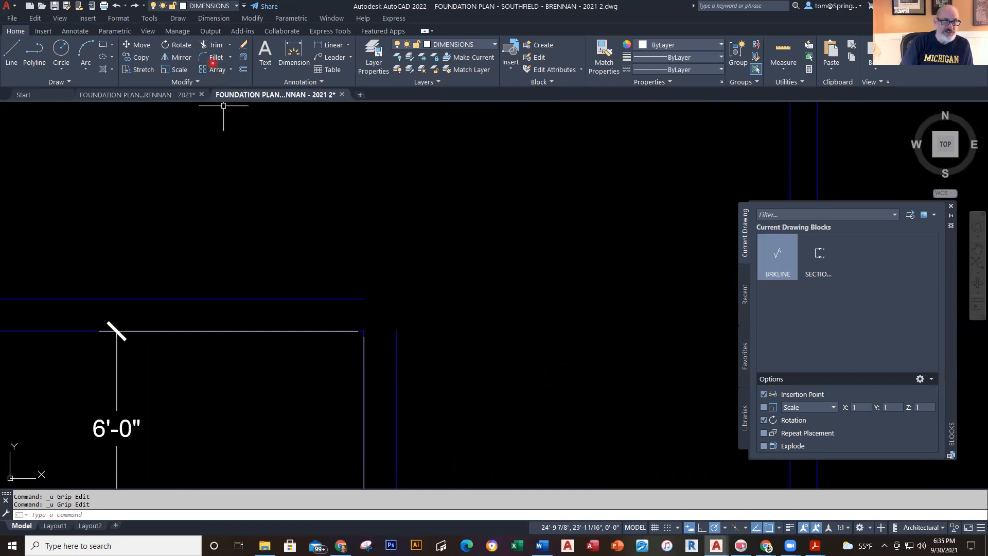
- Fillet the long lower wall's inner line with the step's inner vertical line so they meet in a square corner
{"action": "left_click", "coordinate": [216, 59]}
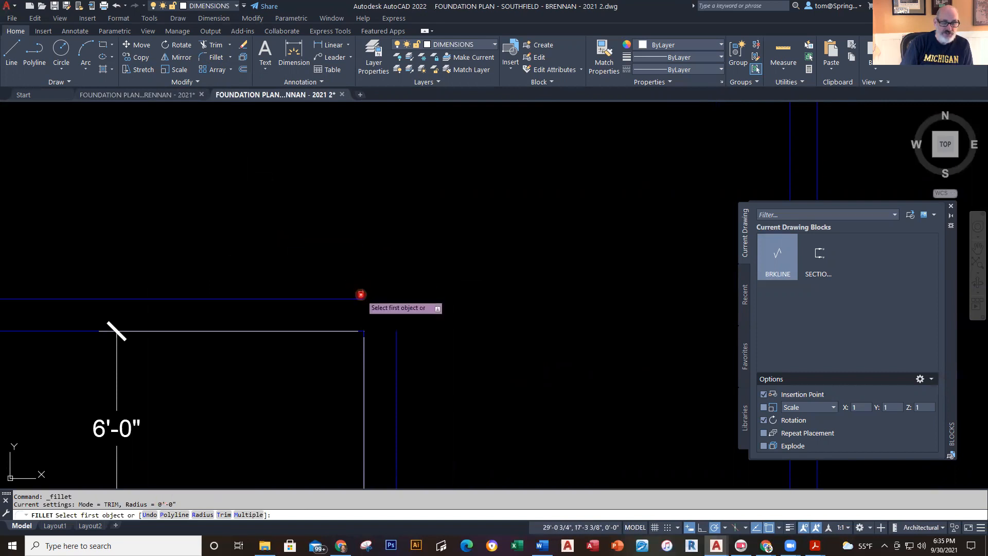
{"action": "left_click", "coordinate": [360, 301]}
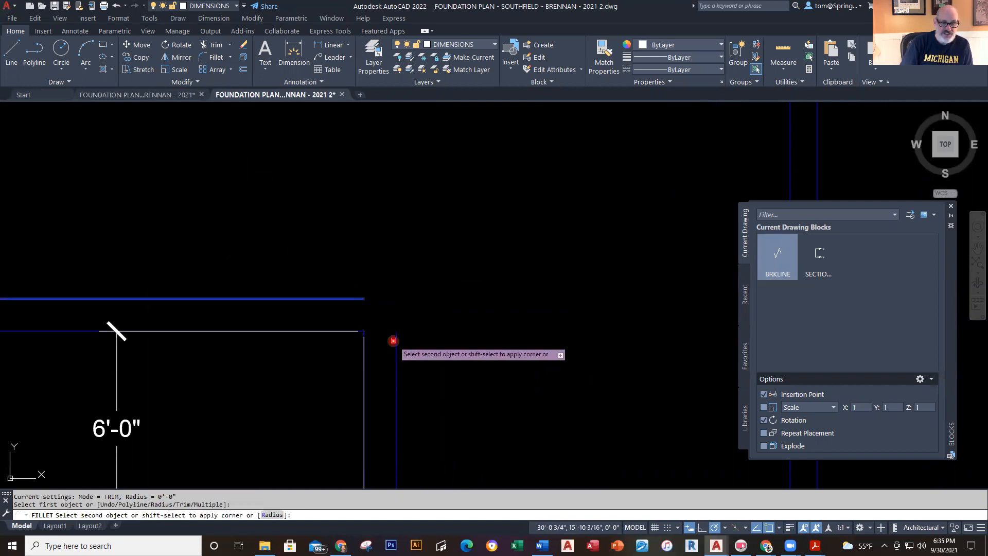
{"action": "left_click", "coordinate": [395, 341]}
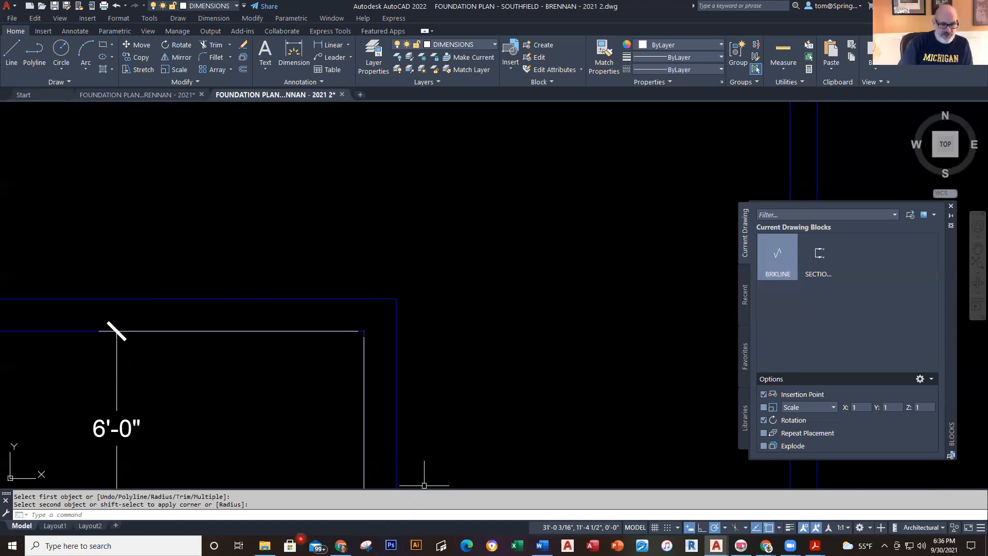
- Switch to Chrome and open the course's Foundation Plan Assignment (Southfield) - Week 6 page
{"action": "left_click", "coordinate": [341, 545]}
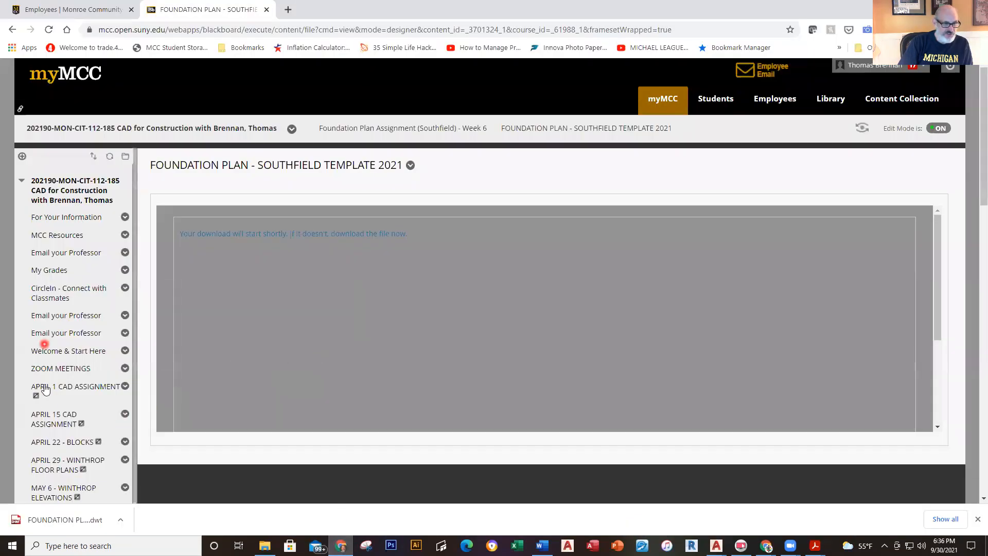
{"action": "scroll", "coordinate": [49, 418], "scroll_direction": "down", "scroll_amount": 7}
{"action": "scroll", "coordinate": [51, 426], "scroll_direction": "down", "scroll_amount": 1}
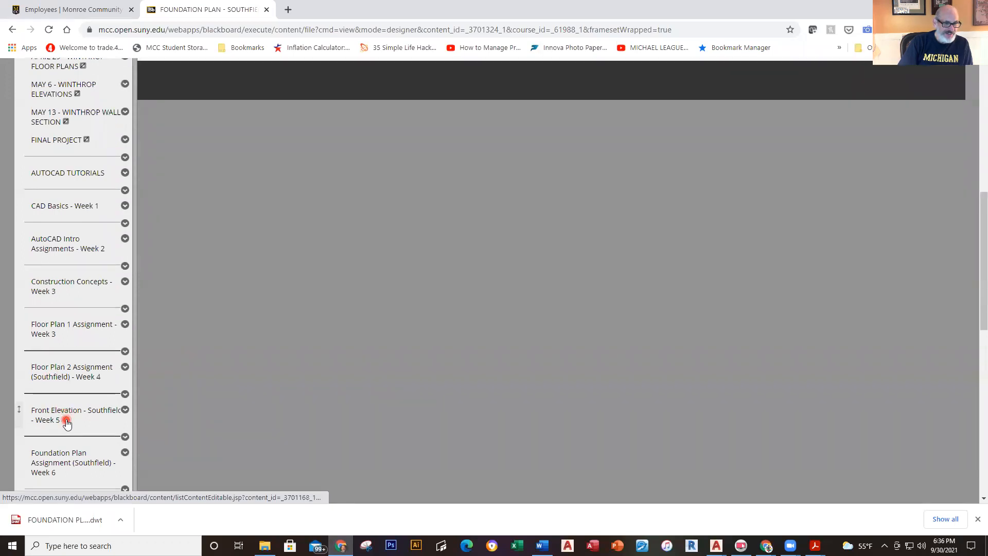
{"action": "scroll", "coordinate": [65, 415], "scroll_direction": "down", "scroll_amount": 1}
{"action": "left_click", "coordinate": [67, 418]}
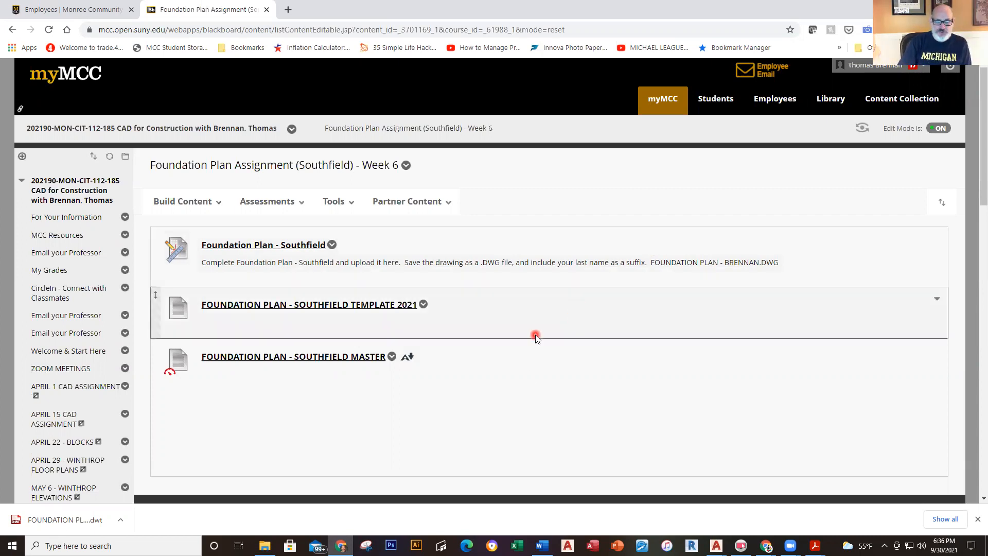
- Switch back to AutoCAD's finished Southfield foundation plan and examine the wall and footing widths on the lower, left, upper and step walls
{"action": "mouse_move", "coordinate": [716, 545]}
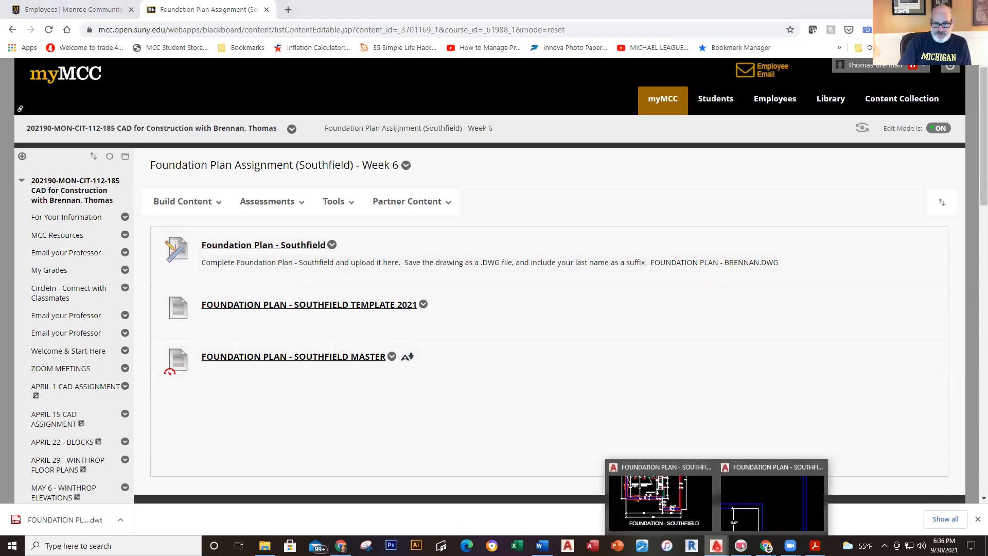
{"action": "left_click", "coordinate": [678, 512]}
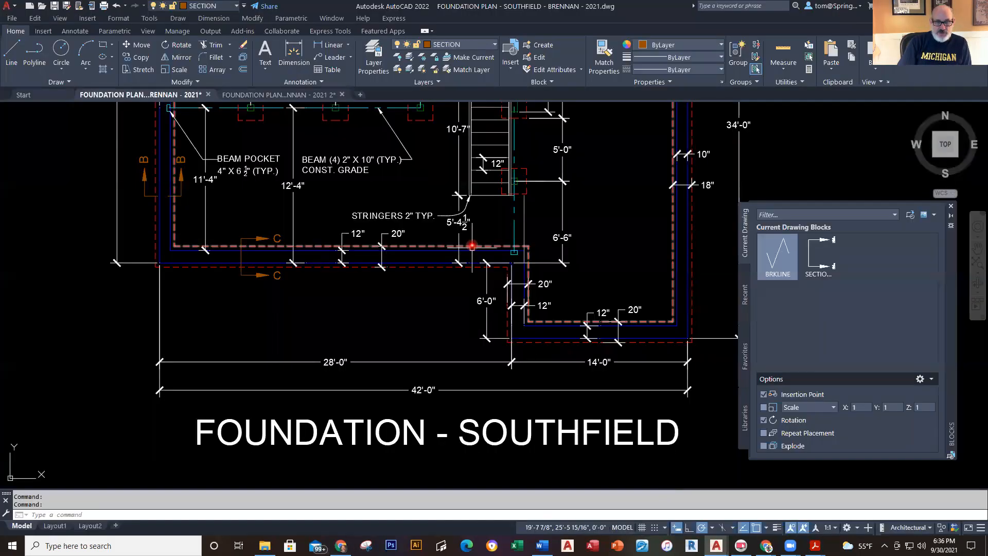
{"action": "scroll", "coordinate": [446, 305], "scroll_direction": "up", "scroll_amount": 6}
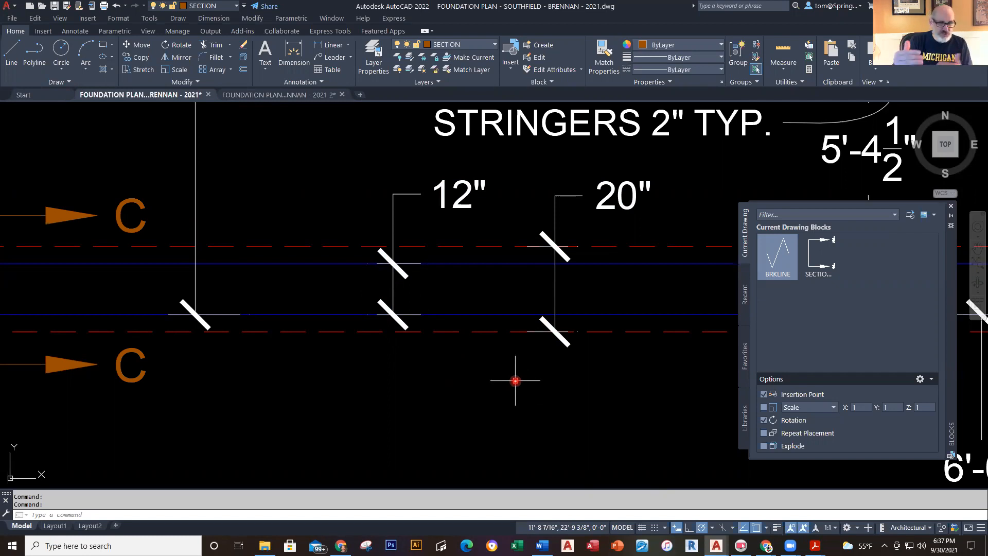
{"action": "scroll", "coordinate": [513, 437], "scroll_direction": "down", "scroll_amount": 6}
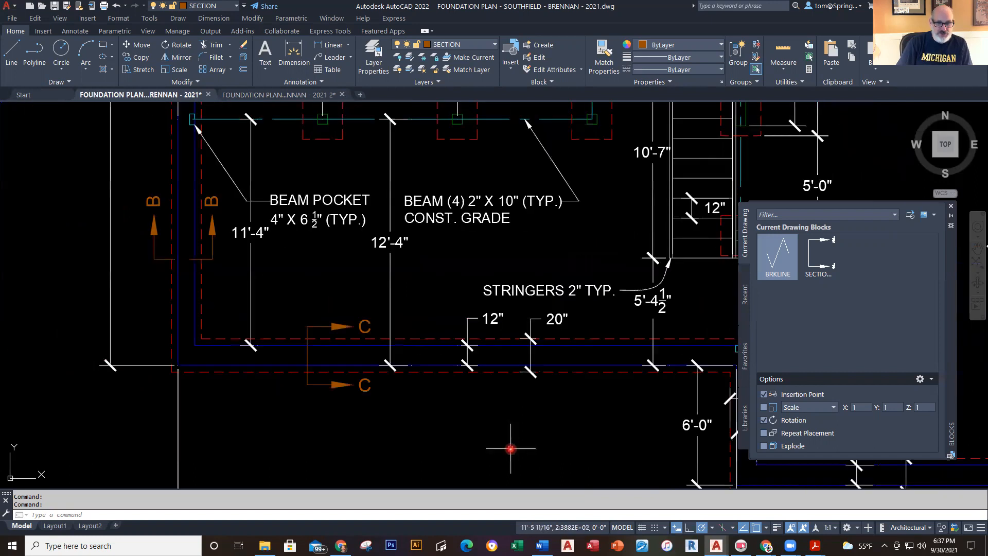
{"action": "left_click", "coordinate": [498, 380]}
{"action": "scroll", "coordinate": [315, 186], "scroll_direction": "up", "scroll_amount": 6}
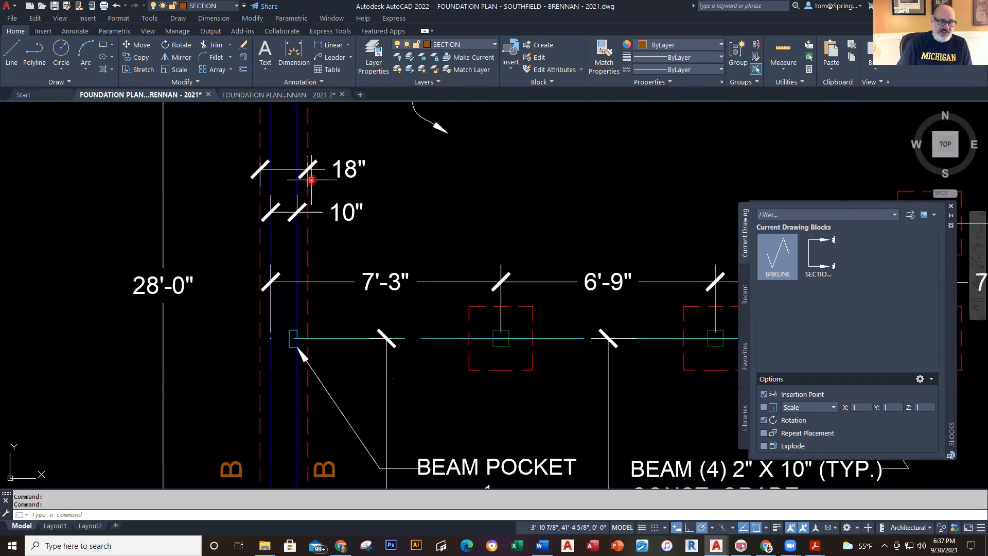
{"action": "scroll", "coordinate": [324, 192], "scroll_direction": "down", "scroll_amount": 2}
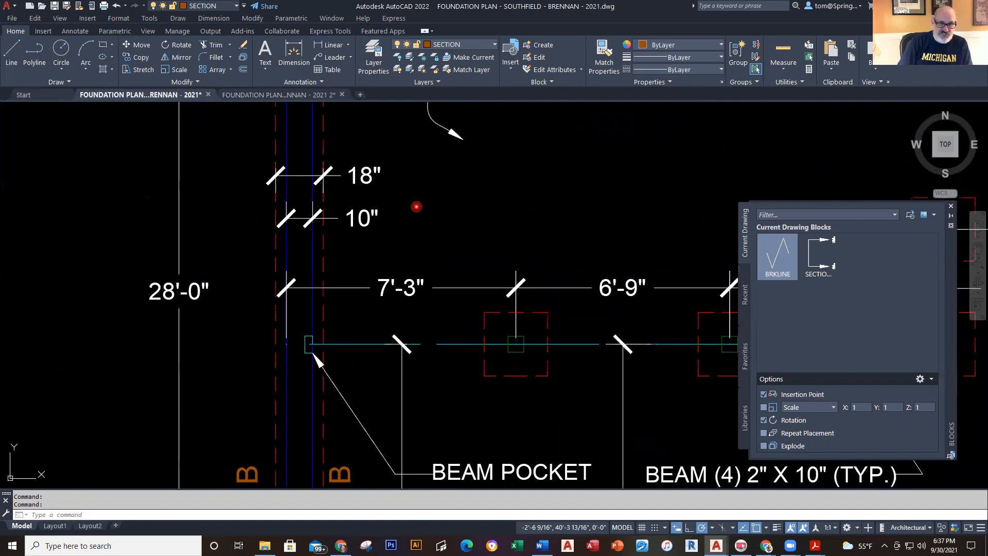
{"action": "scroll", "coordinate": [476, 197], "scroll_direction": "down", "scroll_amount": 5}
{"action": "scroll", "coordinate": [490, 152], "scroll_direction": "up", "scroll_amount": 4}
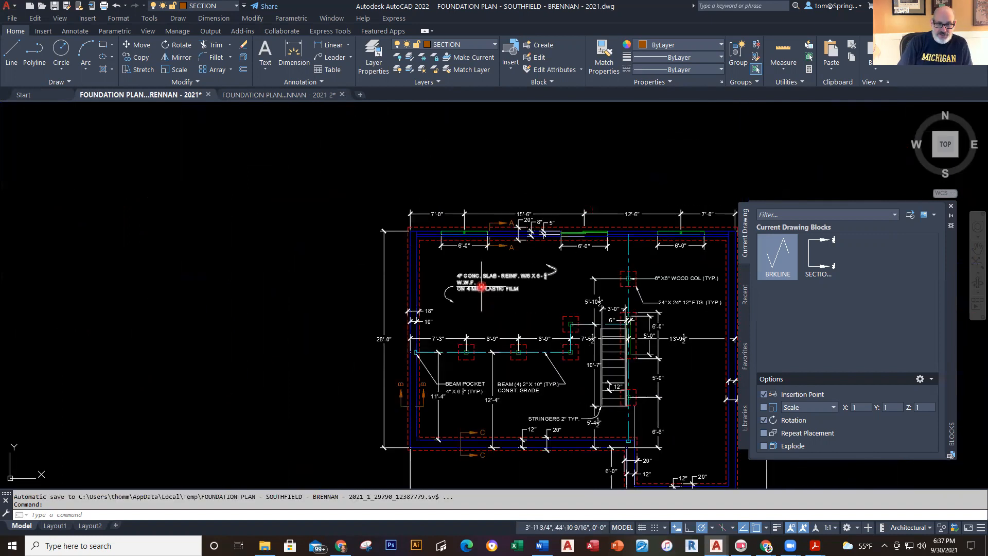
{"action": "middle_click_drag", "start_coordinate": [439, 294], "coordinate": [439, 298]}
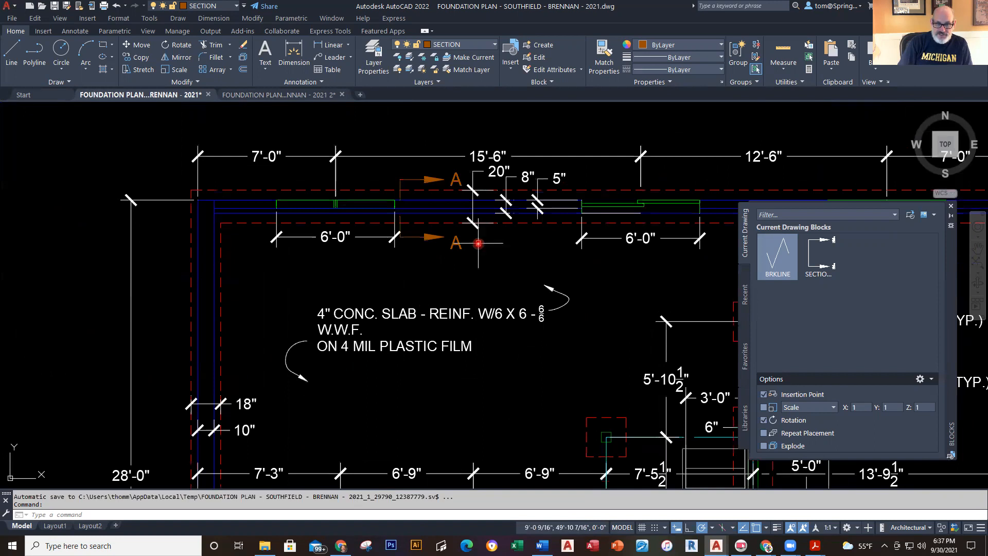
{"action": "scroll", "coordinate": [509, 263], "scroll_direction": "down", "scroll_amount": 4}
{"action": "scroll", "coordinate": [567, 335], "scroll_direction": "down", "scroll_amount": 3}
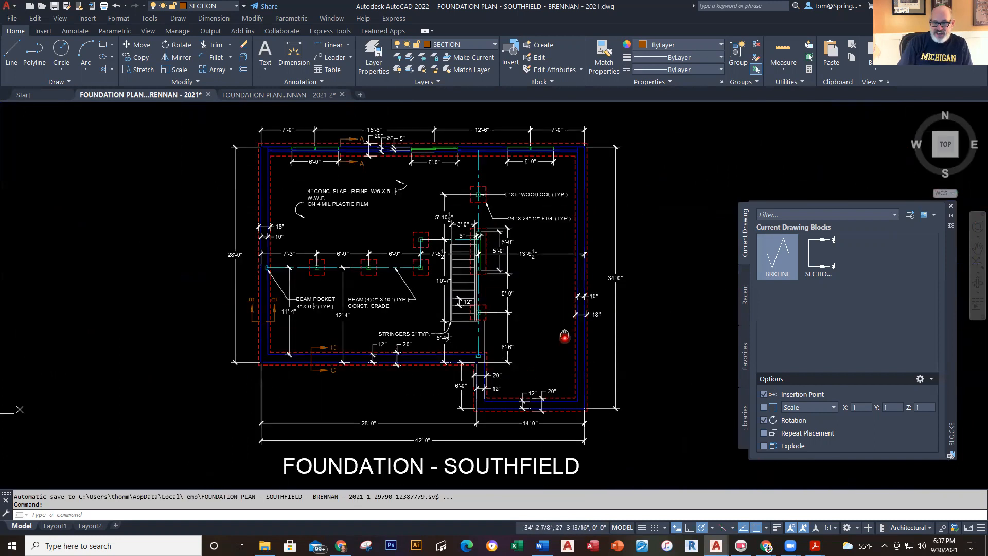
{"action": "scroll", "coordinate": [580, 359], "scroll_direction": "up", "scroll_amount": 3}
{"action": "scroll", "coordinate": [530, 392], "scroll_direction": "up", "scroll_amount": 5}
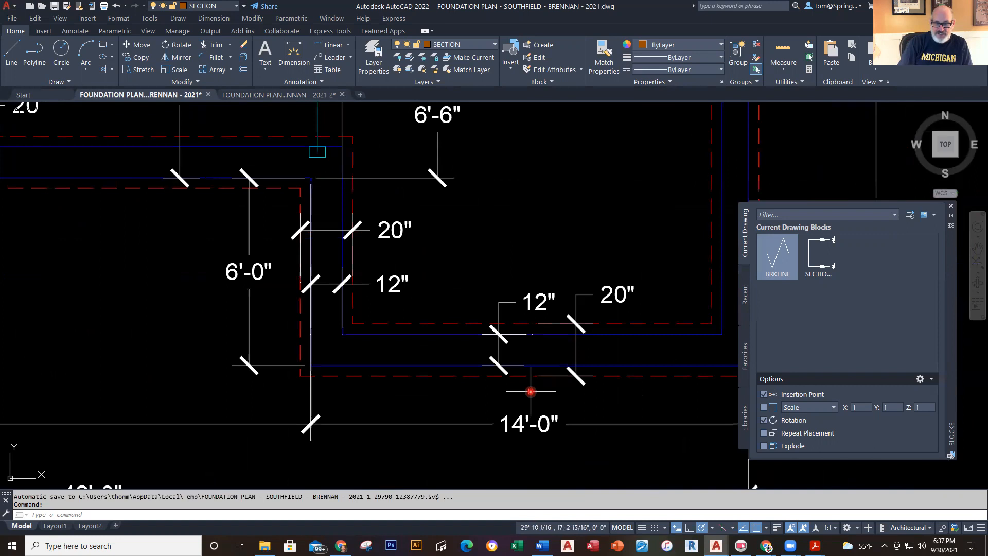
{"action": "scroll", "coordinate": [530, 392], "scroll_direction": "down", "scroll_amount": 6}
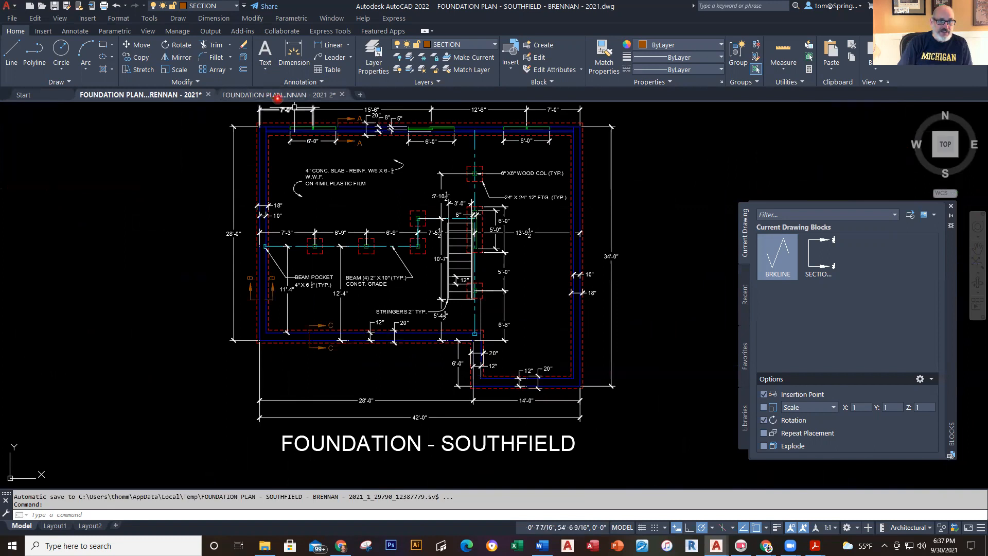
- Return to the new foundation drawing and make FOOTING the current layer
{"action": "left_click", "coordinate": [275, 95]}
{"action": "scroll", "coordinate": [387, 366], "scroll_direction": "down", "scroll_amount": 5}
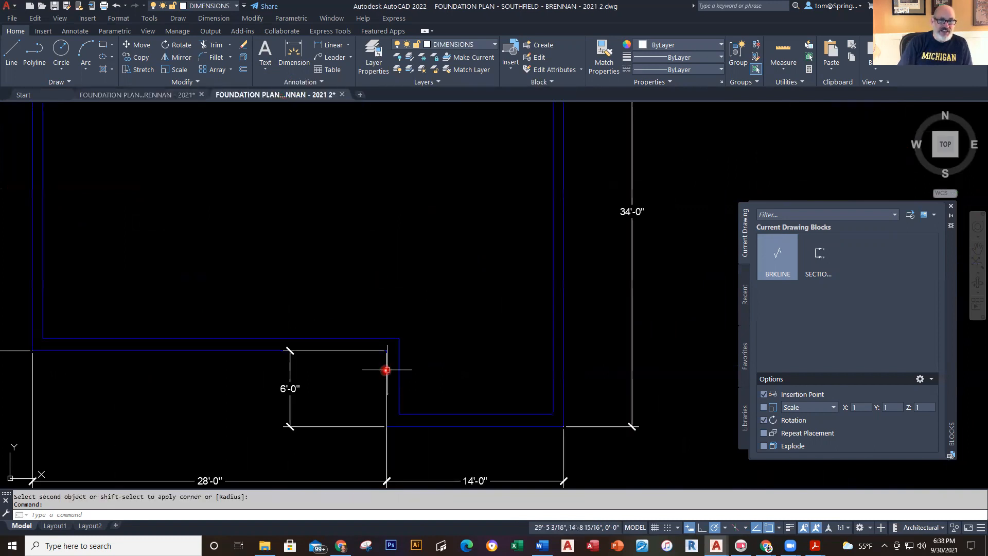
{"action": "scroll", "coordinate": [384, 278], "scroll_direction": "up", "scroll_amount": 4}
{"action": "scroll", "coordinate": [363, 264], "scroll_direction": "up", "scroll_amount": 2}
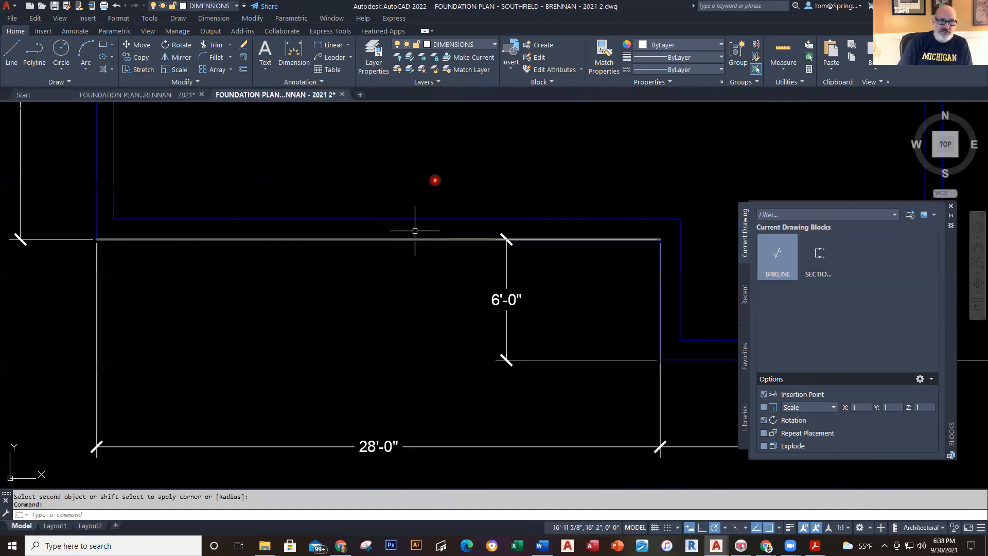
{"action": "left_click", "coordinate": [493, 44]}
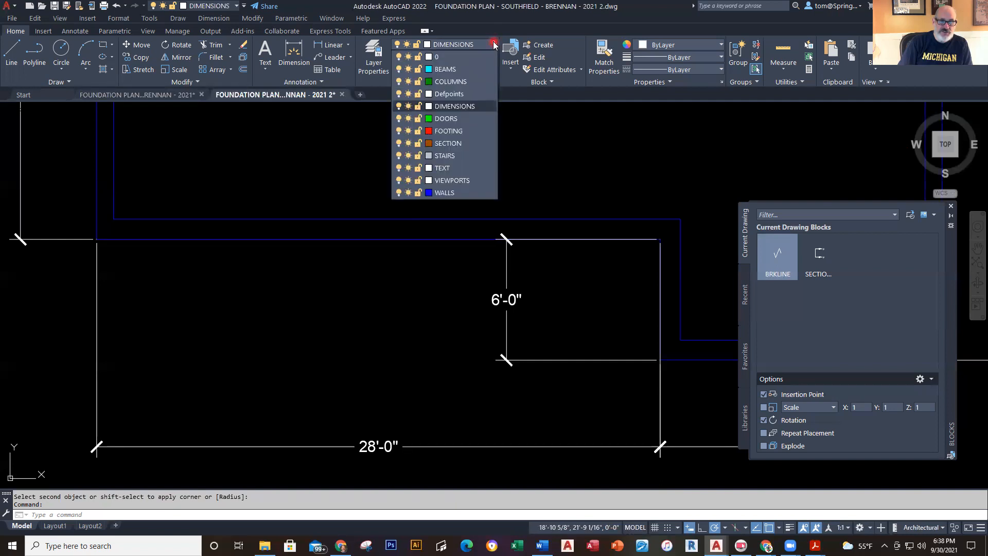
{"action": "left_click", "coordinate": [453, 131]}
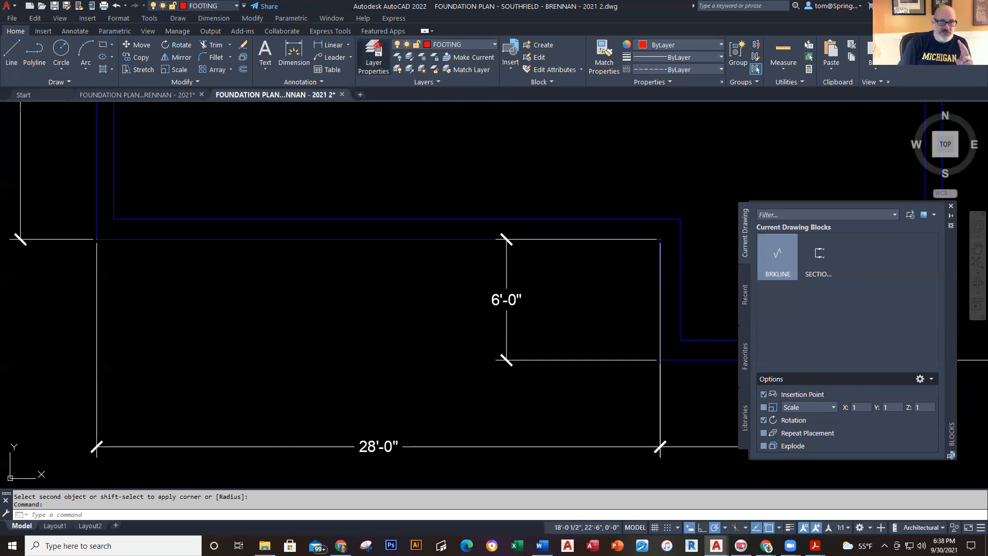
- Check the FOOTING layer's linetype and set Offset to a 4-inch distance with copies placed on the current layer
{"action": "left_click", "coordinate": [373, 56]}
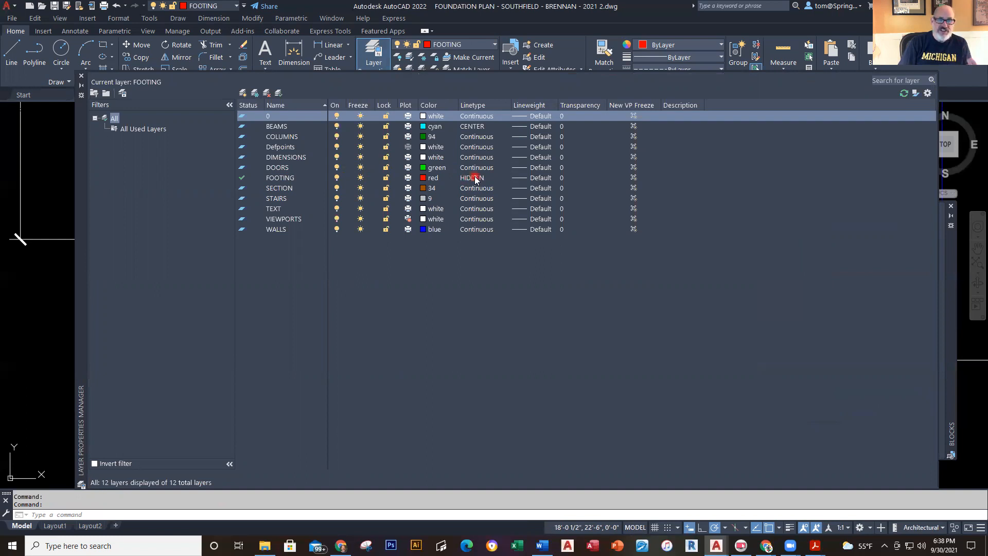
{"action": "left_click", "coordinate": [82, 77]}
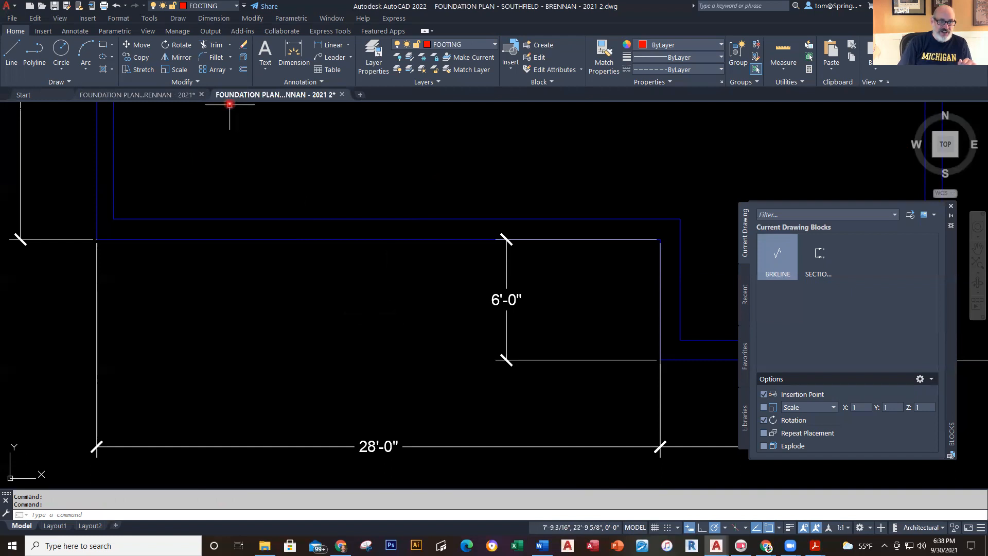
{"action": "left_click", "coordinate": [243, 69]}
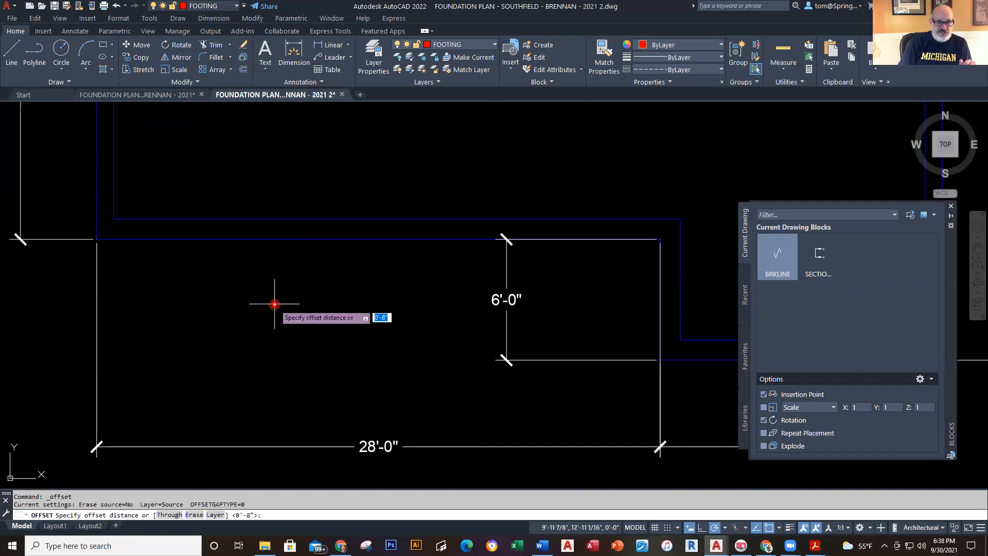
{"action": "type", "text": "4"}
{"action": "key", "text": "Return"}
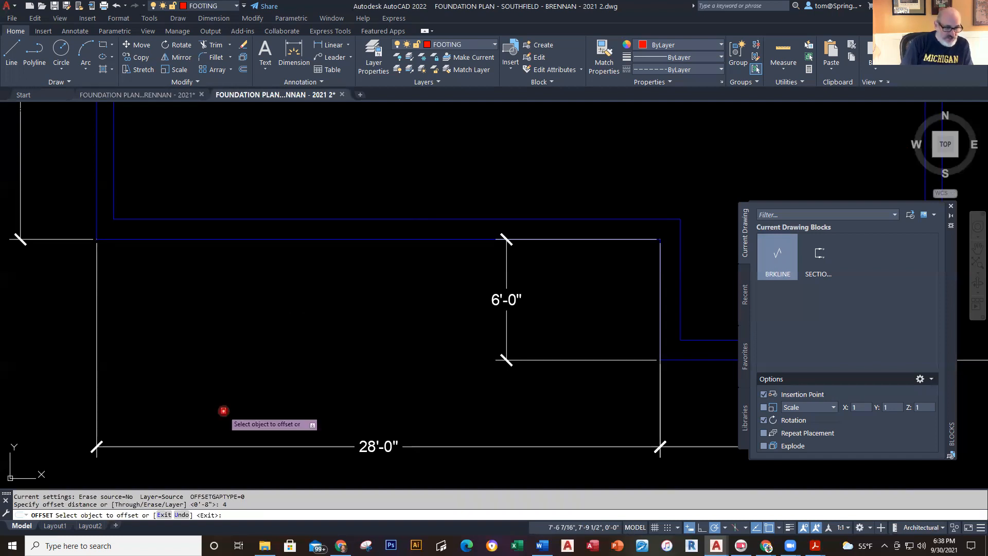
{"action": "key", "text": "Escape"}
{"action": "right_click", "coordinate": [237, 189]}
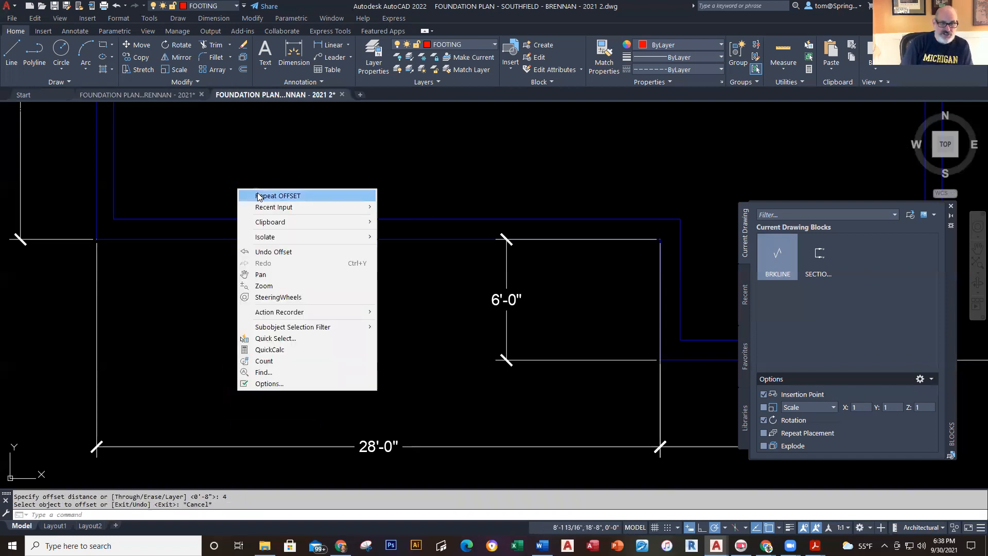
{"action": "left_click", "coordinate": [264, 197]}
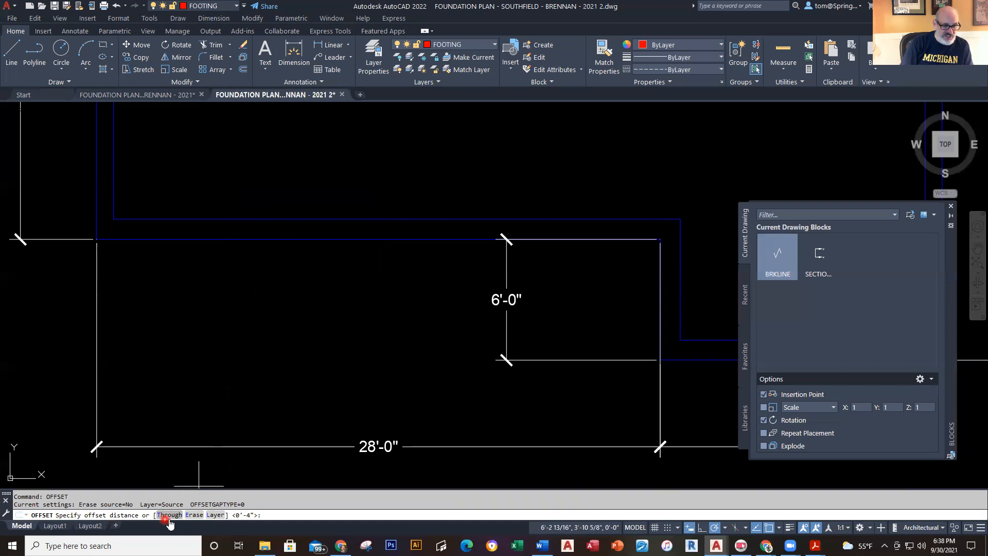
{"action": "left_click", "coordinate": [215, 515]}
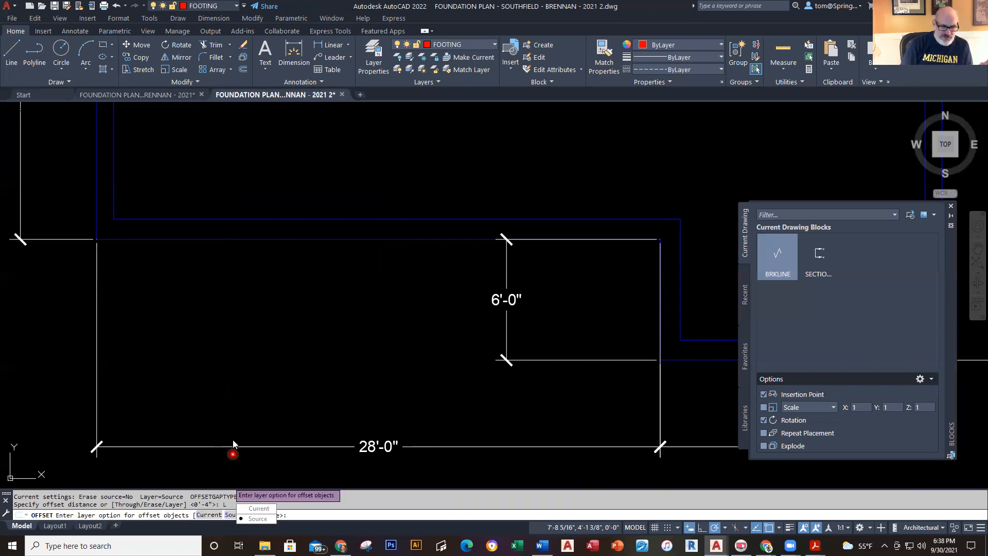
{"action": "left_click", "coordinate": [206, 517]}
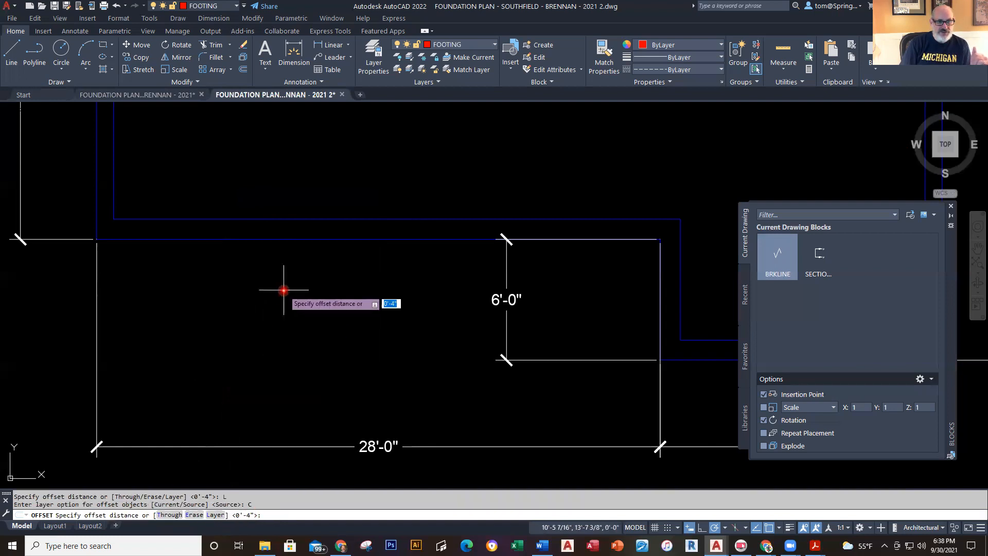
{"action": "key", "text": "Return"}
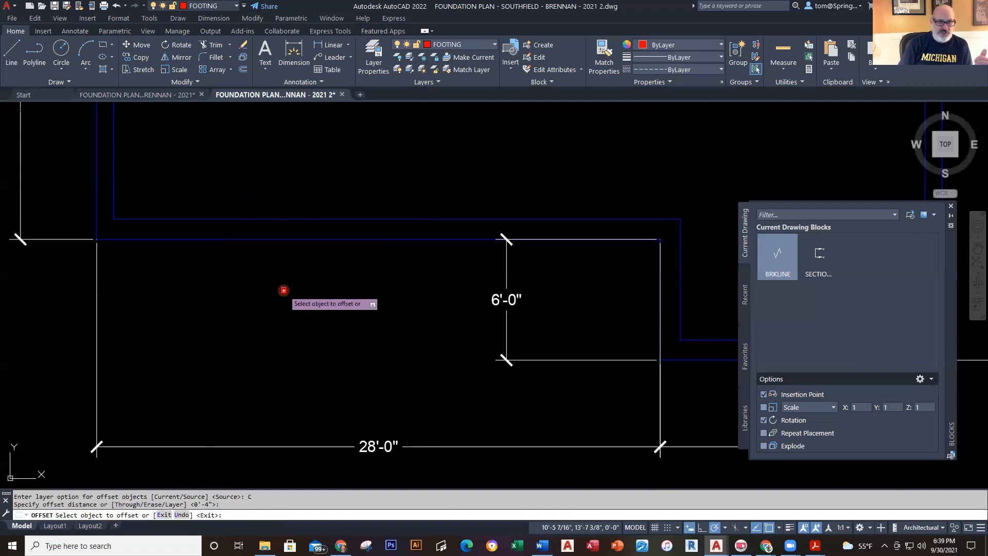
- Offset the long lower wall's outer line outward and its inner line inward by 4 inches for the footing edges
{"action": "left_click", "coordinate": [314, 239]}
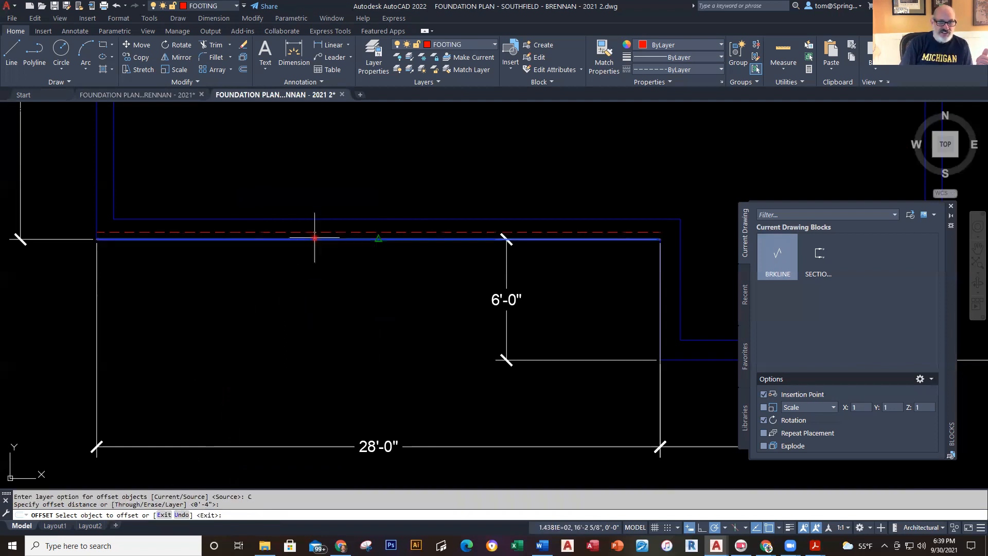
{"action": "left_click", "coordinate": [314, 270]}
{"action": "left_click", "coordinate": [333, 219]}
{"action": "left_click", "coordinate": [342, 183]}
- Offset the step's vertical wall lines 4 inches, the inner one into the building and the outer one away from it
{"action": "left_click", "coordinate": [680, 233]}
{"action": "left_click", "coordinate": [686, 228]}
{"action": "scroll", "coordinate": [662, 275], "scroll_direction": "up", "scroll_amount": 3}
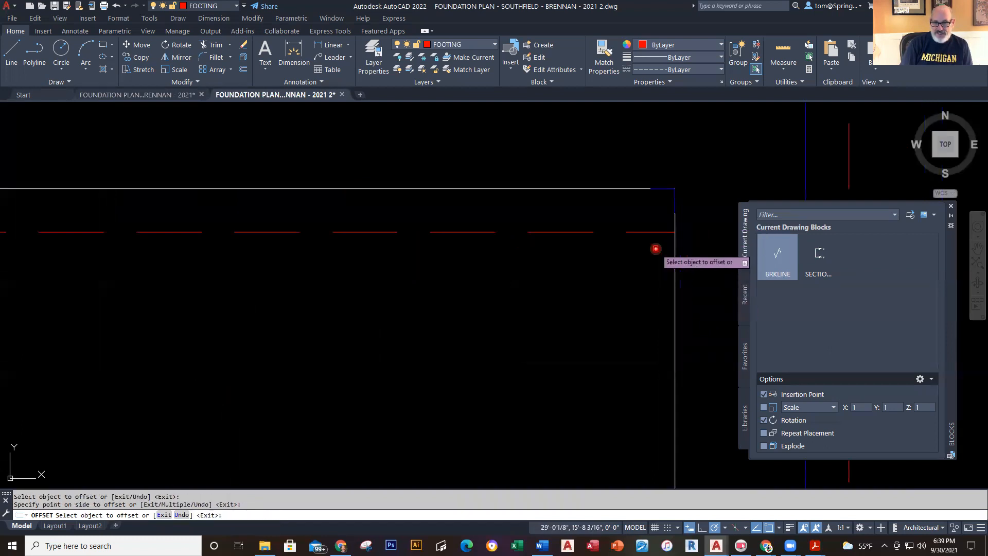
{"action": "left_click", "coordinate": [673, 202]}
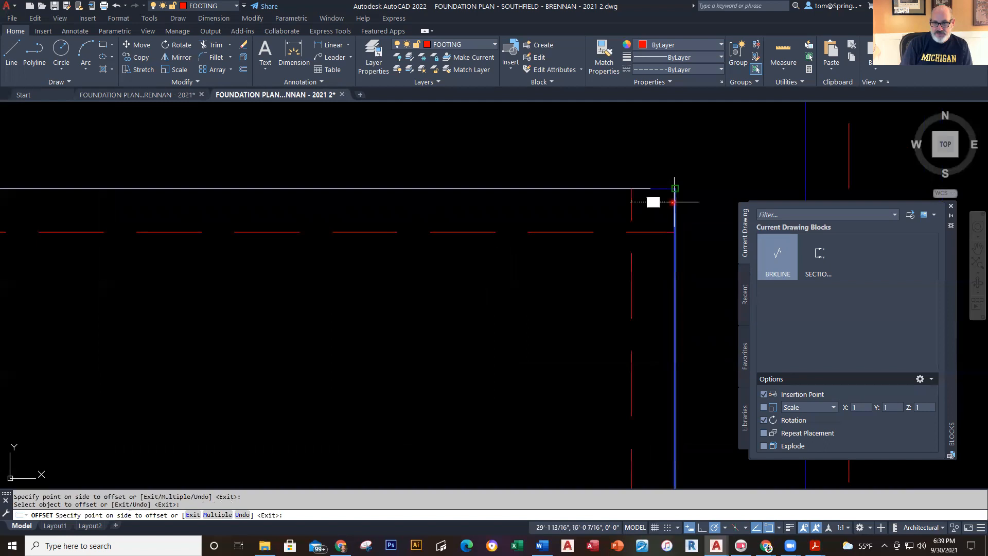
{"action": "left_click", "coordinate": [636, 229]}
- Offset the short lower wall's inner line inward and its outer line outward by 4 inches
{"action": "scroll", "coordinate": [640, 363], "scroll_direction": "down", "scroll_amount": 5}
{"action": "scroll", "coordinate": [462, 282], "scroll_direction": "up", "scroll_amount": 5}
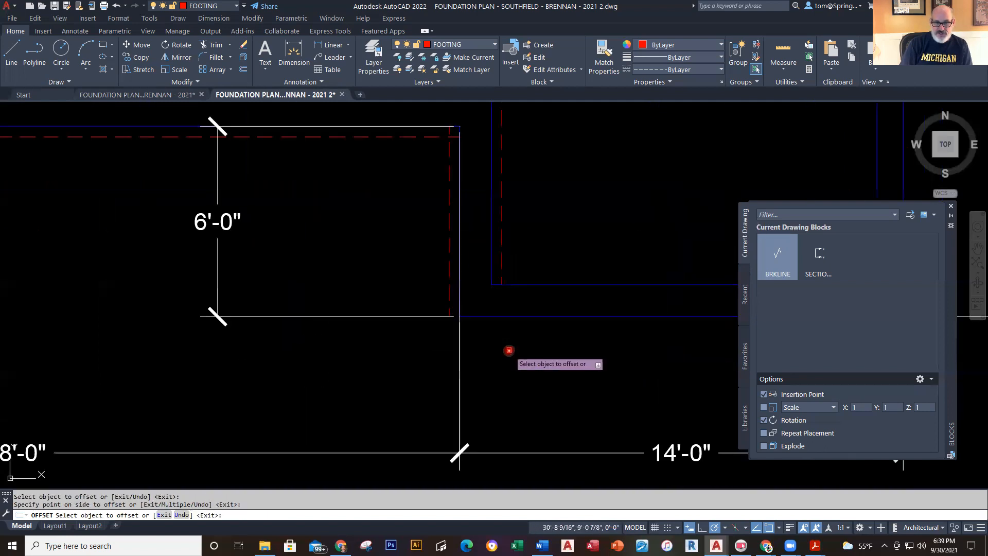
{"action": "left_click", "coordinate": [553, 245]}
{"action": "left_click", "coordinate": [551, 181]}
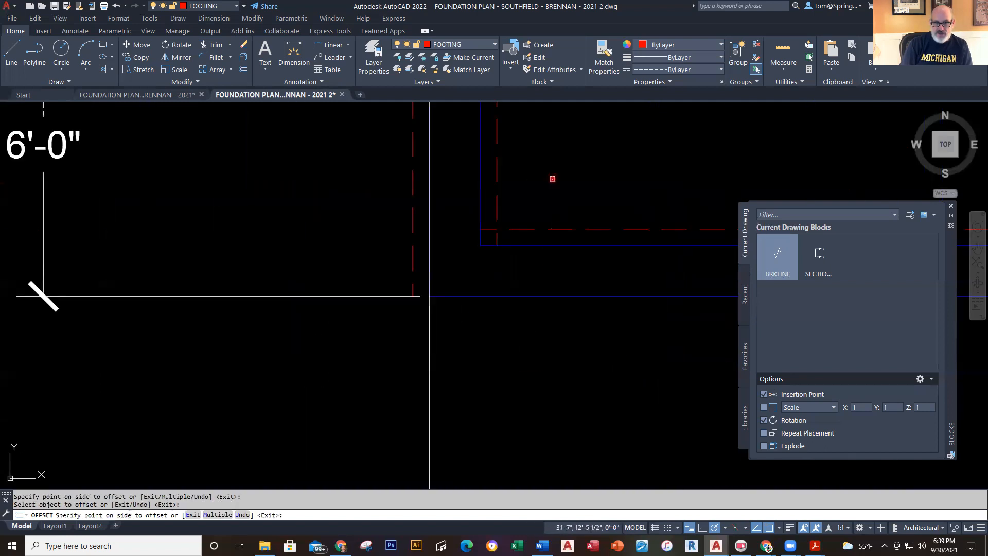
{"action": "left_click", "coordinate": [569, 296]}
{"action": "left_click", "coordinate": [572, 375]}
- Add footing lines 4 inches from the right wall's outer and inner faces using Offset
{"action": "scroll", "coordinate": [586, 396], "scroll_direction": "down", "scroll_amount": 5}
{"action": "scroll", "coordinate": [494, 371], "scroll_direction": "up", "scroll_amount": 6}
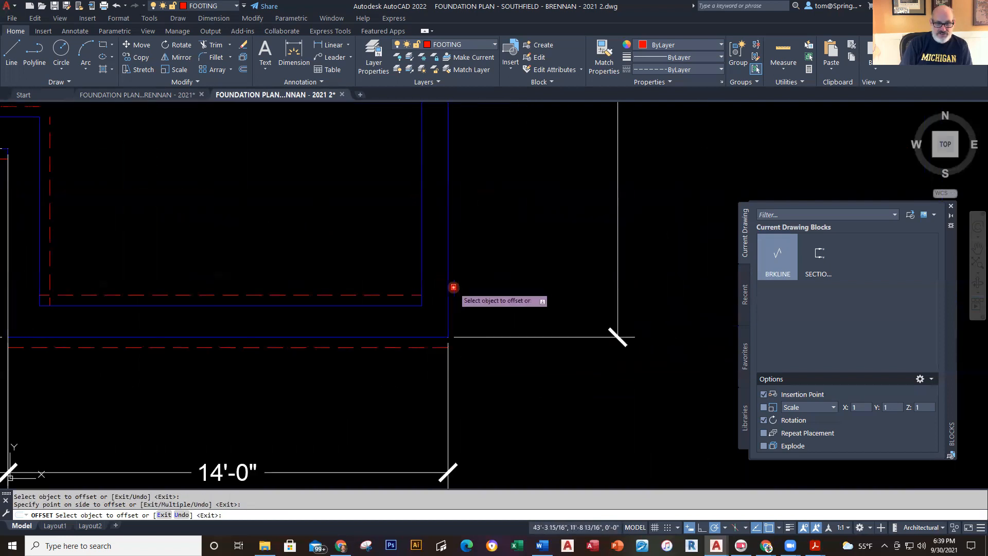
{"action": "left_click", "coordinate": [449, 288]}
{"action": "left_click", "coordinate": [421, 275]}
- Add footing lines 4 inches from the left wall's inner and outer faces using Offset
{"action": "scroll", "coordinate": [370, 360], "scroll_direction": "down", "scroll_amount": 7}
{"action": "middle_click_drag", "start_coordinate": [344, 361], "coordinate": [600, 388]}
{"action": "scroll", "coordinate": [403, 363], "scroll_direction": "up", "scroll_amount": 4}
{"action": "mouse_move", "coordinate": [686, 284]}
{"action": "middle_mouse_down"}
{"action": "mouse_move", "coordinate": [580, 316]}
{"action": "mouse_move", "coordinate": [484, 318]}
{"action": "middle_mouse_up"}
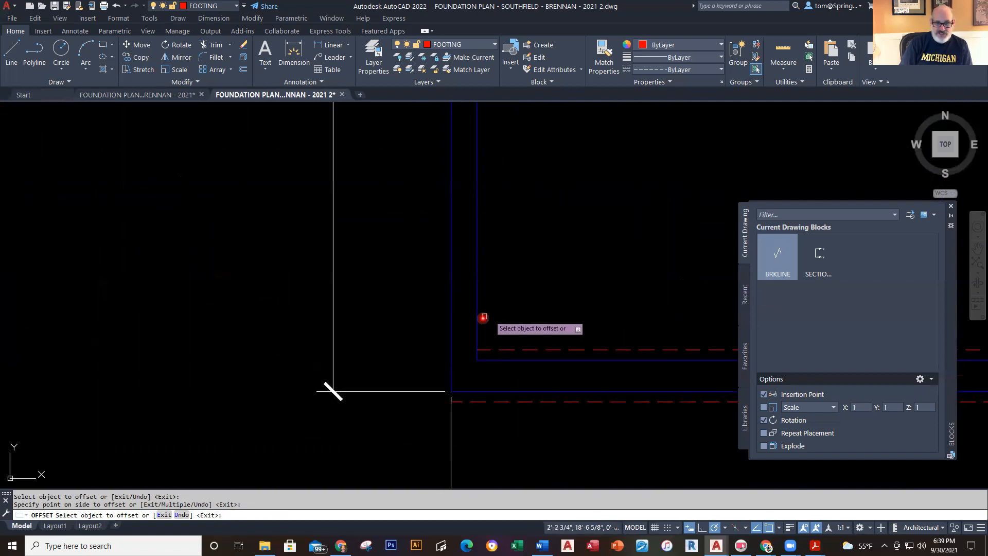
{"action": "left_click", "coordinate": [450, 310]}
{"action": "left_click", "coordinate": [410, 309]}
- Offset the upper wall's outer line outward and its inner line inward by 6 inches for the wider footing
{"action": "scroll", "coordinate": [535, 311], "scroll_direction": "down", "scroll_amount": 6}
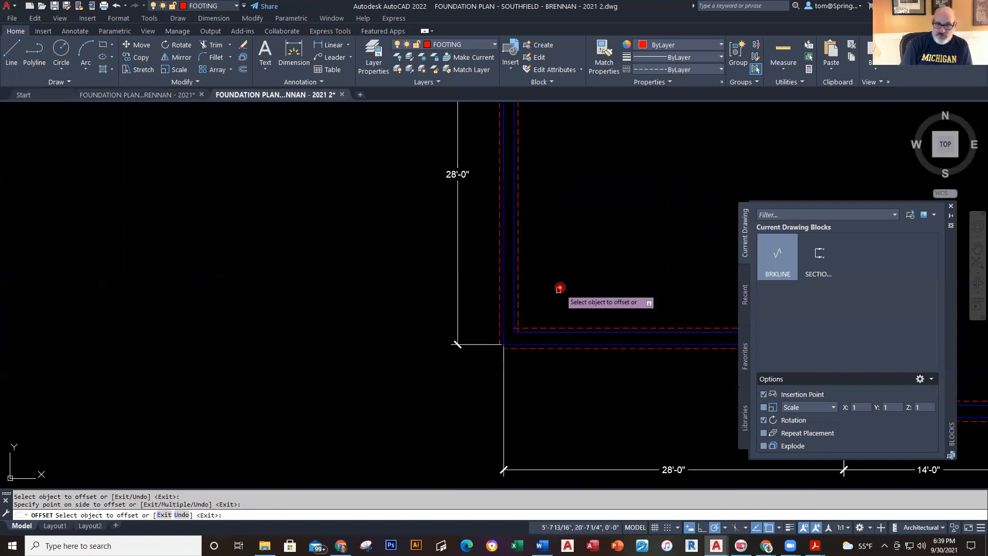
{"action": "middle_click_drag", "start_coordinate": [556, 274], "coordinate": [386, 402]}
{"action": "scroll", "coordinate": [441, 369], "scroll_direction": "up", "scroll_amount": 4}
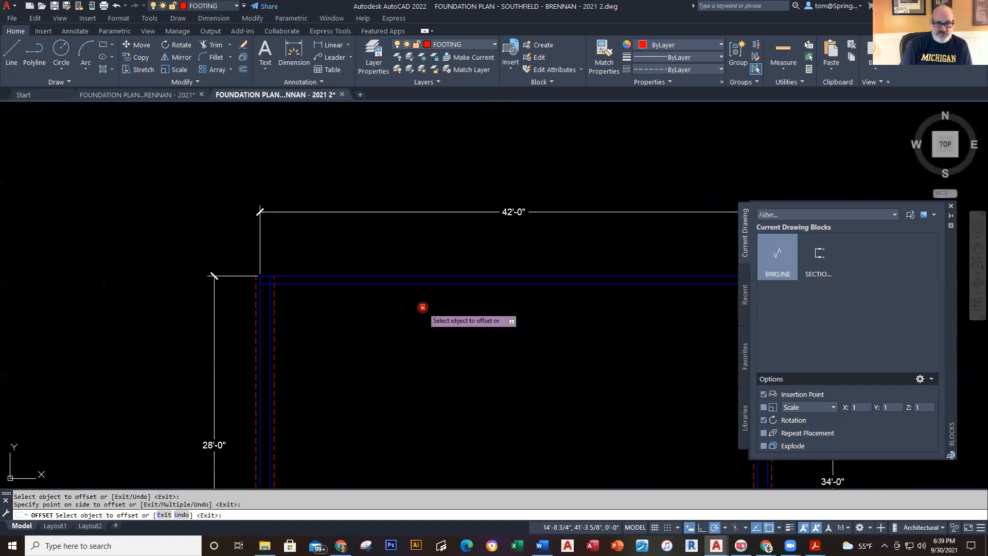
{"action": "scroll", "coordinate": [351, 318], "scroll_direction": "up", "scroll_amount": 4}
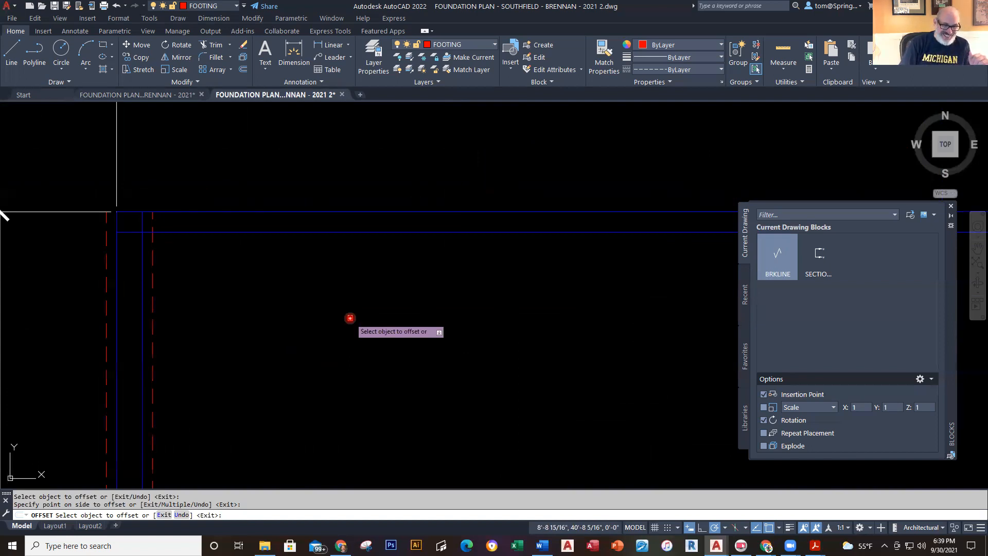
{"action": "left_click", "coordinate": [316, 210]}
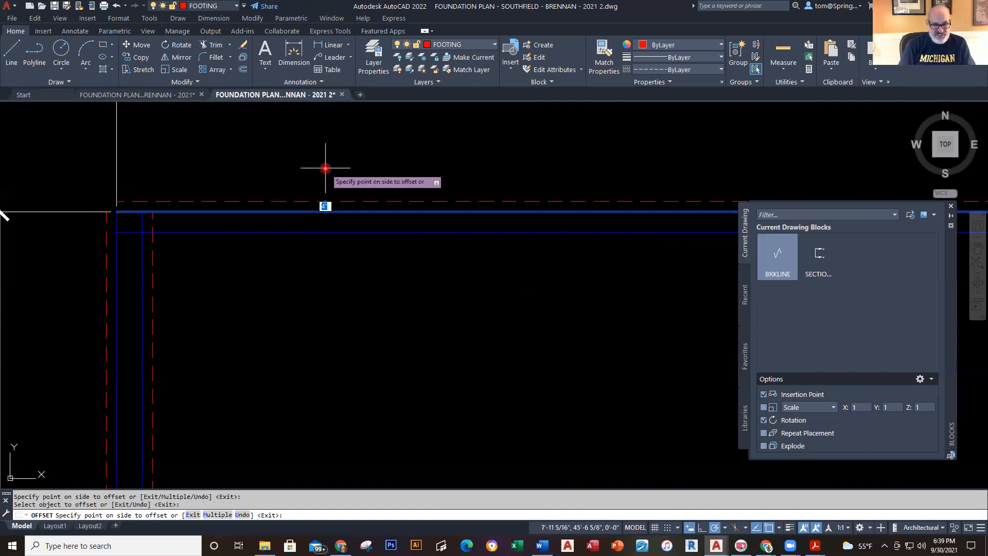
{"action": "type", "text": "6"}
{"action": "key", "text": "Return"}
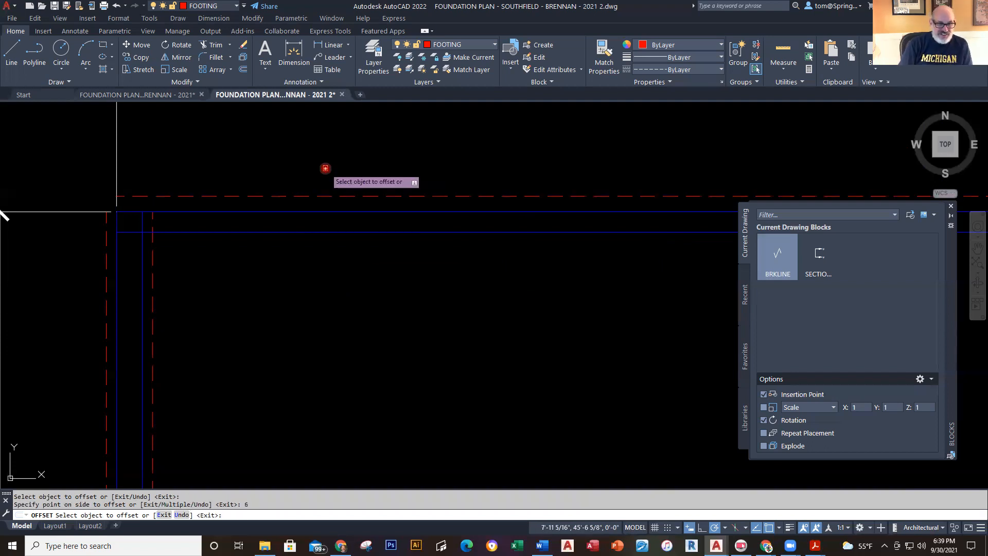
{"action": "left_click", "coordinate": [378, 232]}
{"action": "type", "text": "6"}
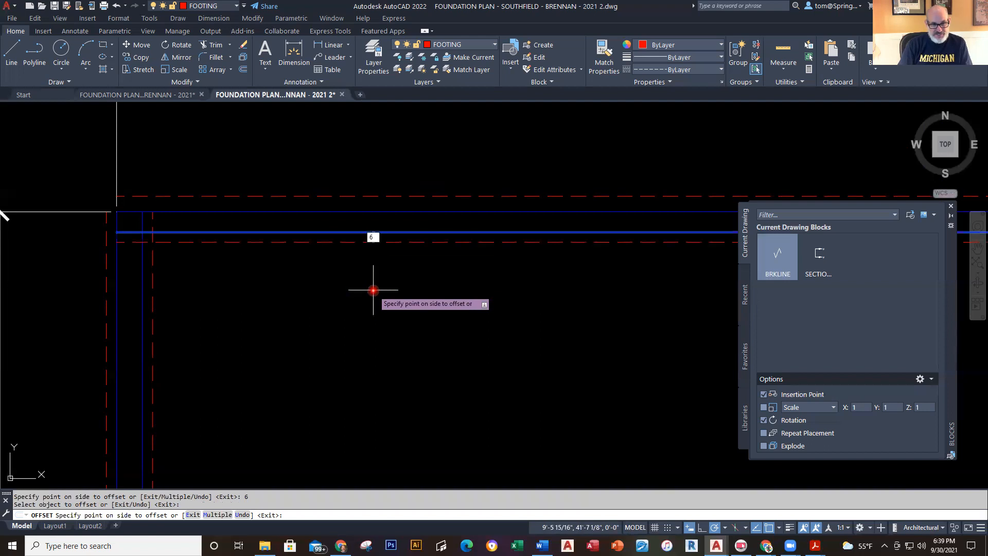
{"action": "key", "text": "Return"}
{"action": "key", "text": "Escape"}
- Fillet the two inner footing lines at the step's upper corner so they meet squarely
{"action": "scroll", "coordinate": [372, 287], "scroll_direction": "down", "scroll_amount": 5}
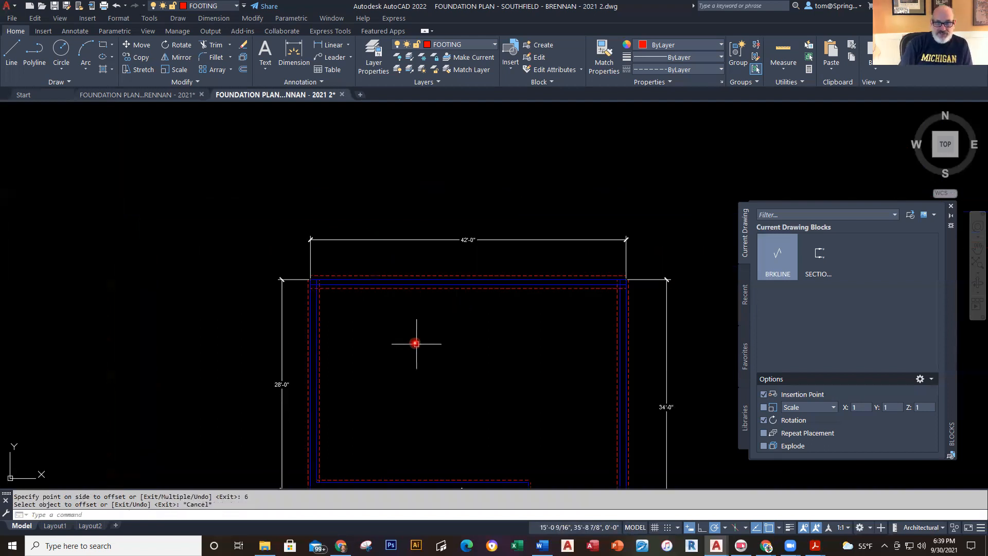
{"action": "middle_click_drag", "start_coordinate": [433, 375], "coordinate": [441, 243]}
{"action": "scroll", "coordinate": [515, 329], "scroll_direction": "up", "scroll_amount": 8}
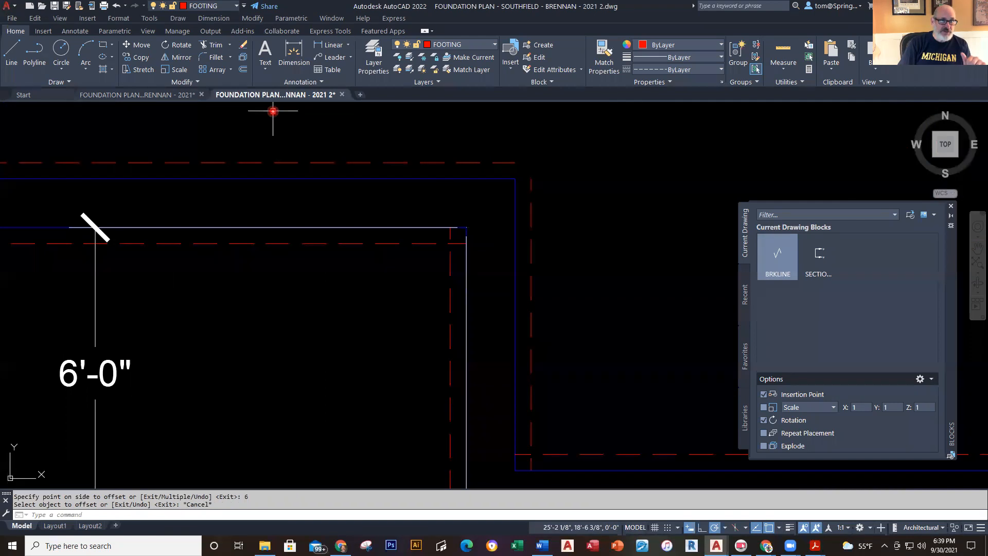
{"action": "left_click", "coordinate": [220, 57]}
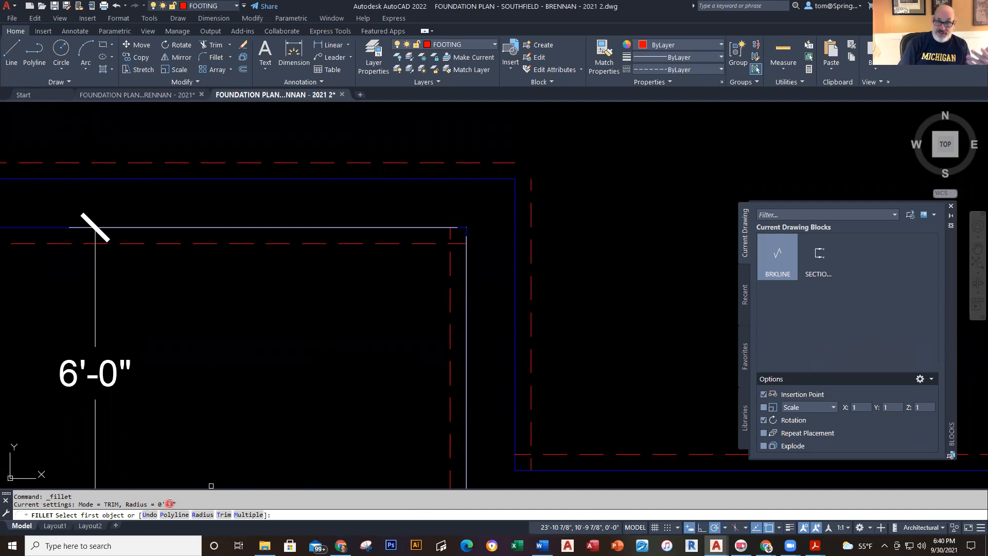
{"action": "left_click", "coordinate": [531, 190]}
{"action": "left_click", "coordinate": [511, 163]}
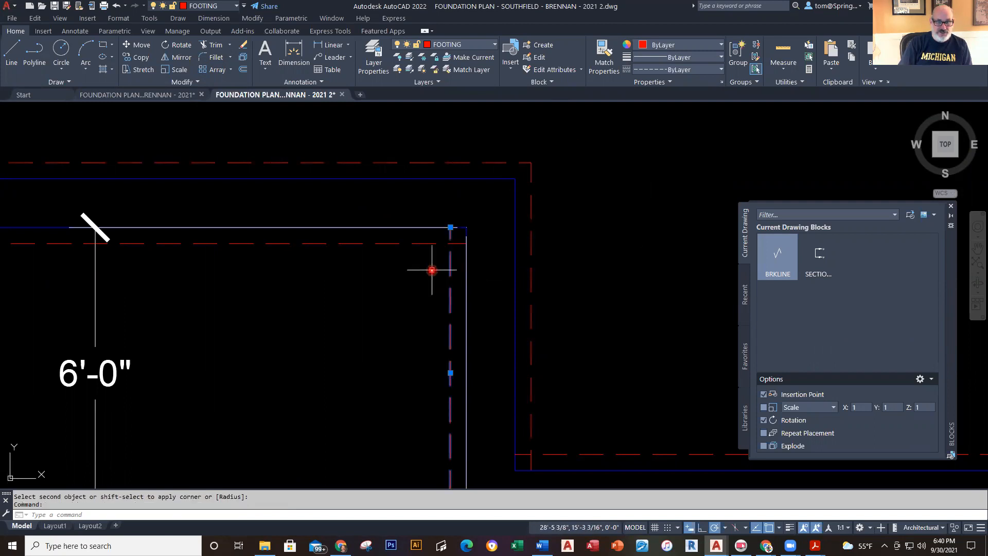
- Fillet the two outer footing lines at the step's upper corner into a square corner
{"action": "left_click", "coordinate": [432, 242]}
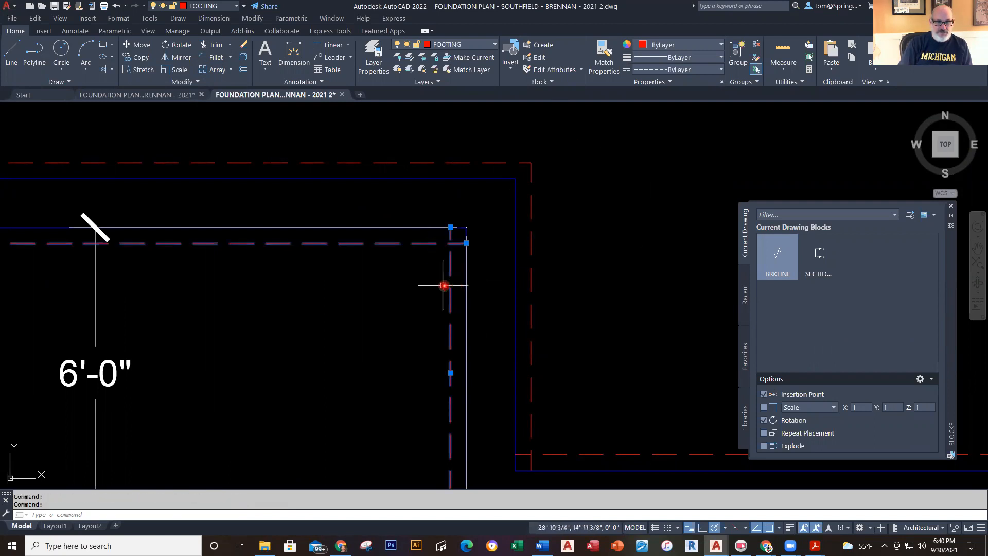
{"action": "key", "text": "Escape"}
{"action": "right_click", "coordinate": [370, 301]}
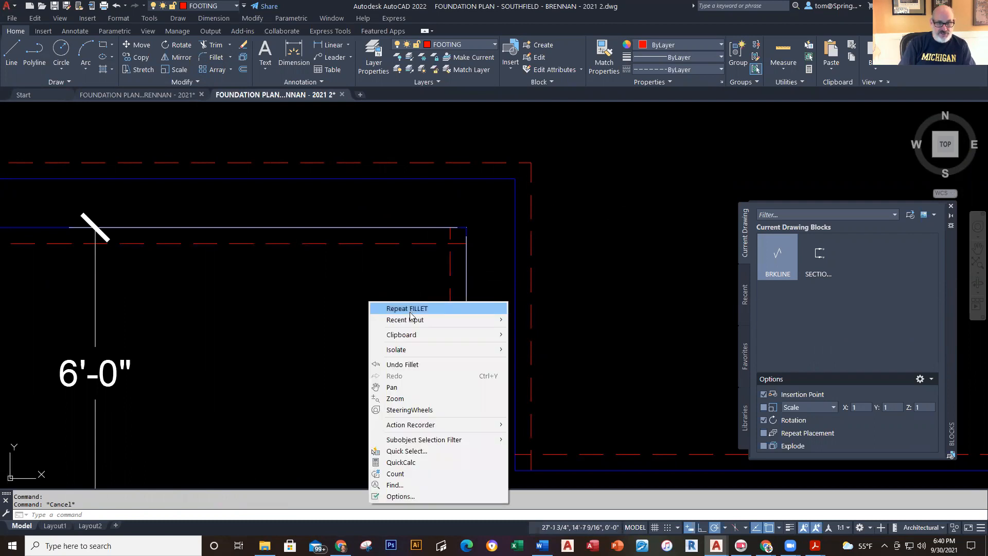
{"action": "left_click", "coordinate": [409, 308]}
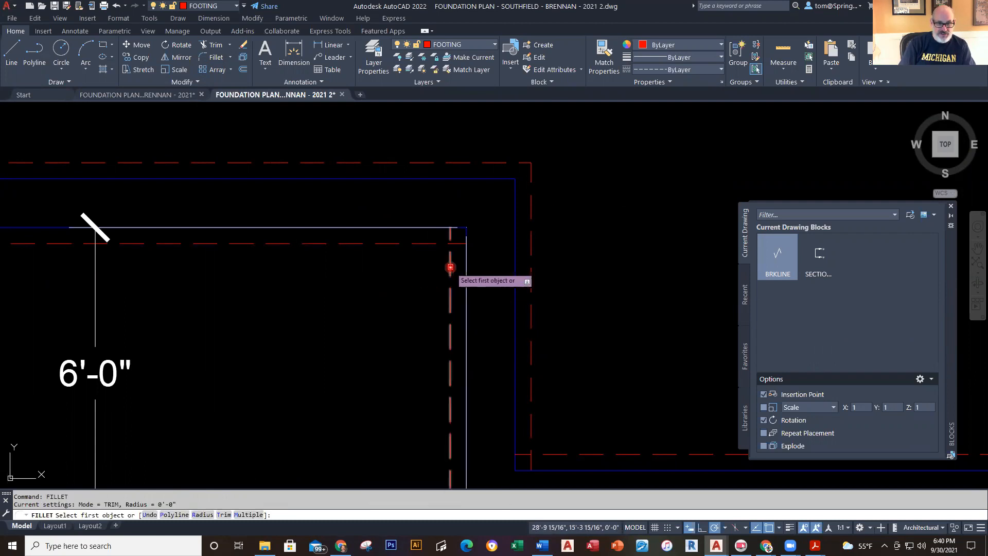
{"action": "left_click", "coordinate": [450, 268]}
{"action": "left_click", "coordinate": [428, 244]}
- Fillet the two inner footing lines at the step's lower corner so their overlapping ends are trimmed square
{"action": "scroll", "coordinate": [443, 365], "scroll_direction": "down", "scroll_amount": 5}
{"action": "scroll", "coordinate": [443, 366], "scroll_direction": "down", "scroll_amount": 3}
{"action": "scroll", "coordinate": [432, 338], "scroll_direction": "up", "scroll_amount": 4}
{"action": "scroll", "coordinate": [549, 309], "scroll_direction": "up", "scroll_amount": 3}
{"action": "right_click", "coordinate": [598, 219]}
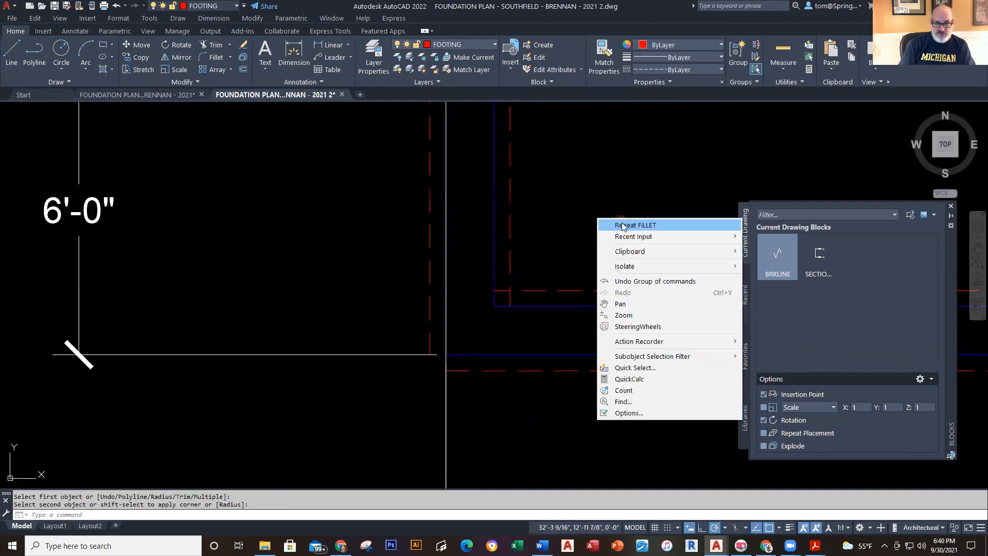
{"action": "left_click", "coordinate": [618, 225]}
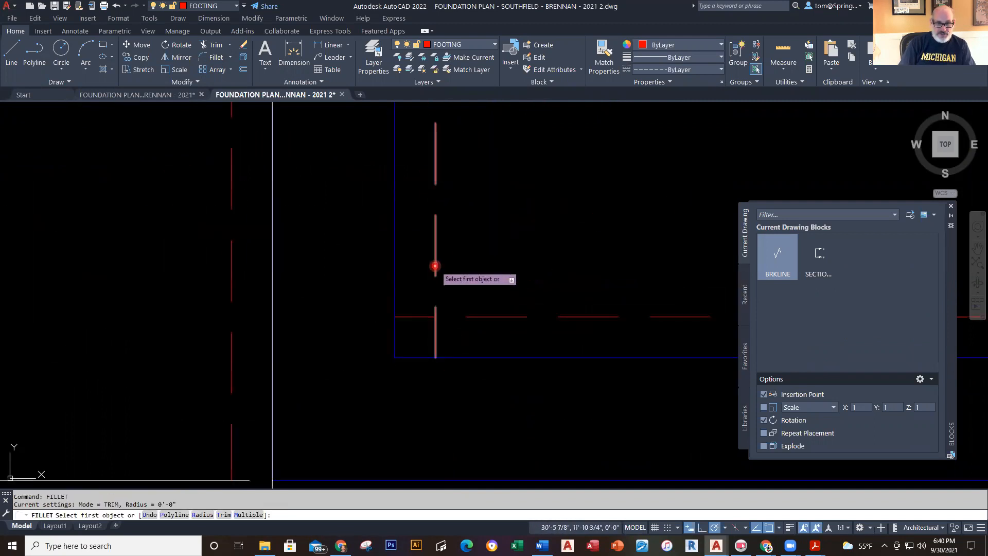
{"action": "left_click", "coordinate": [435, 267]}
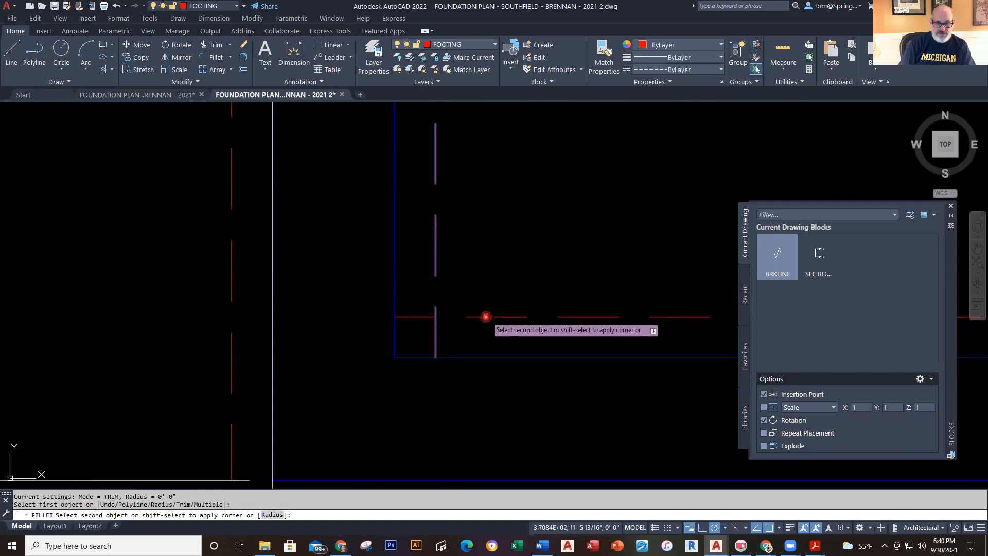
{"action": "left_click", "coordinate": [484, 317]}
- Fillet the step's outer vertical footing line with the short lower wall's outer footing line into a square corner
{"action": "scroll", "coordinate": [396, 404], "scroll_direction": "down", "scroll_amount": 3}
{"action": "scroll", "coordinate": [357, 397], "scroll_direction": "up", "scroll_amount": 2}
{"action": "right_click", "coordinate": [380, 453]}
{"action": "left_click", "coordinate": [441, 260]}
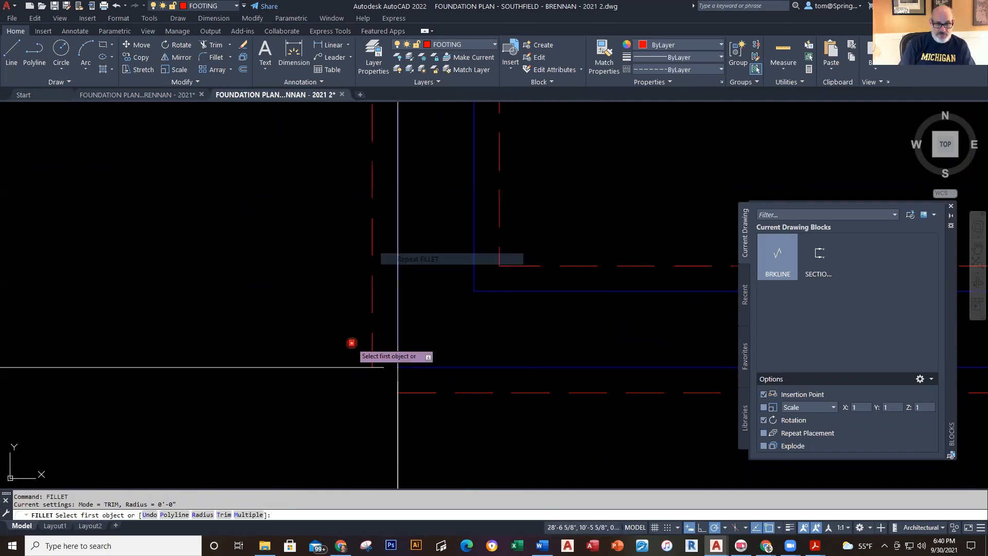
{"action": "left_click", "coordinate": [372, 350]}
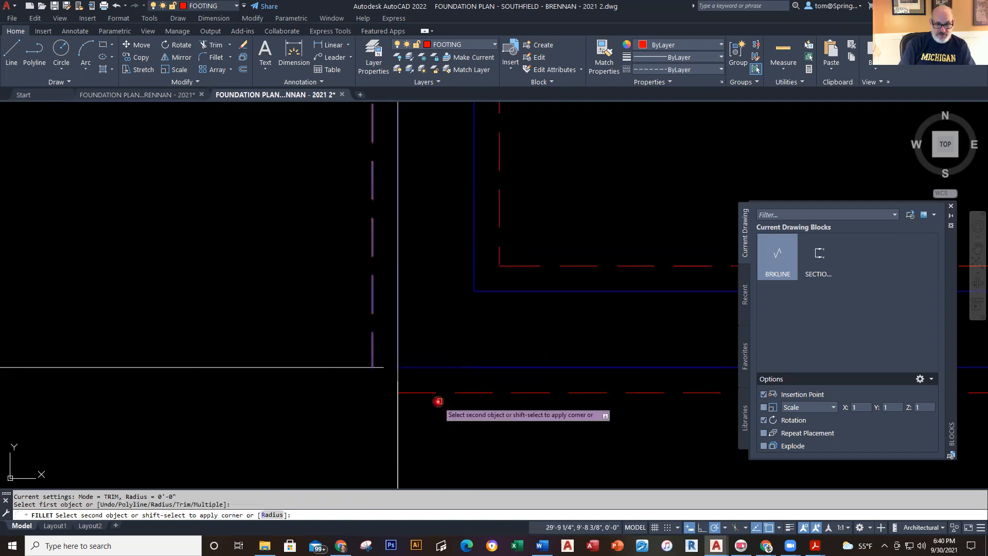
{"action": "left_click", "coordinate": [427, 392]}
- Fillet the two inner footing lines at the plan's lower-right corner so their overlapping ends are trimmed square
{"action": "scroll", "coordinate": [503, 424], "scroll_direction": "down", "scroll_amount": 4}
{"action": "scroll", "coordinate": [344, 349], "scroll_direction": "up", "scroll_amount": 2}
{"action": "scroll", "coordinate": [344, 349], "scroll_direction": "up", "scroll_amount": 3}
{"action": "right_click", "coordinate": [399, 324]}
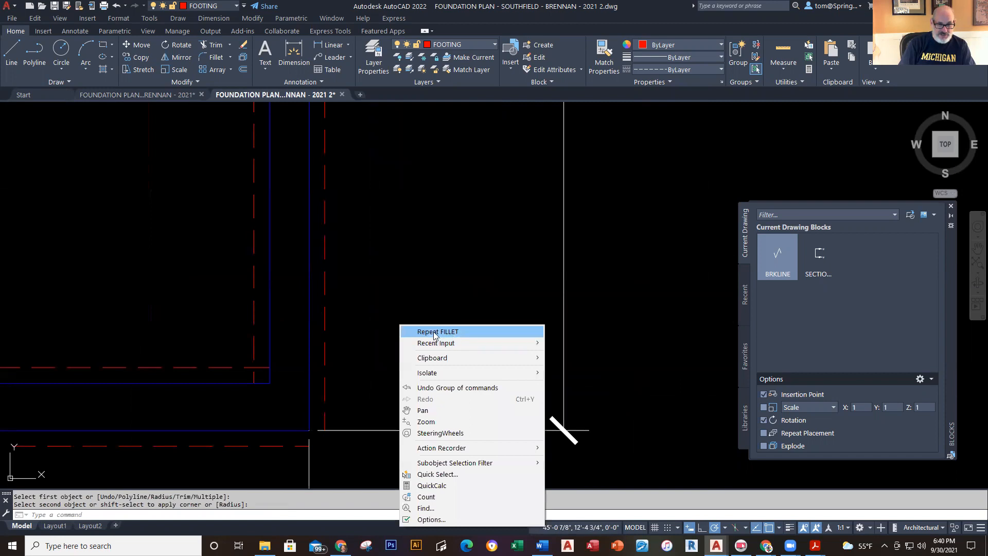
{"action": "left_click", "coordinate": [422, 330]}
{"action": "scroll", "coordinate": [223, 387], "scroll_direction": "up", "scroll_amount": 3}
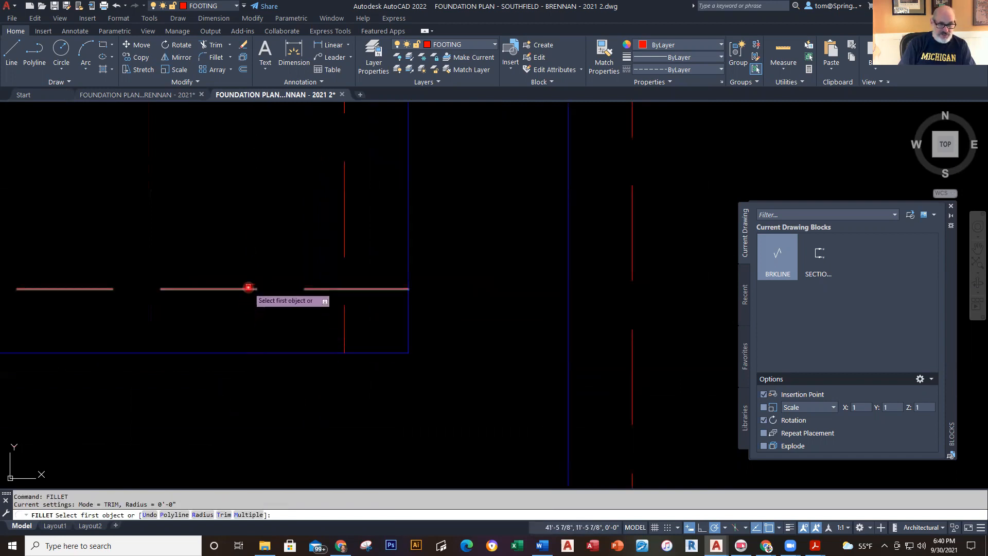
{"action": "left_click", "coordinate": [248, 288]}
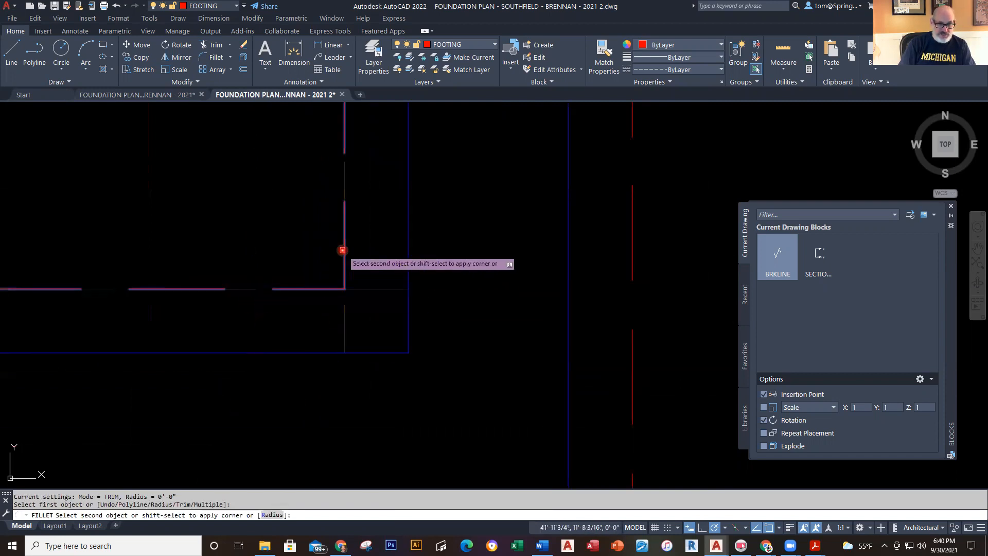
{"action": "left_click", "coordinate": [343, 249]}
{"action": "scroll", "coordinate": [504, 320], "scroll_direction": "down", "scroll_amount": 2}
- Fillet the two outer footing lines at the plan's lower-right corner into a square corner
{"action": "right_click", "coordinate": [597, 240]}
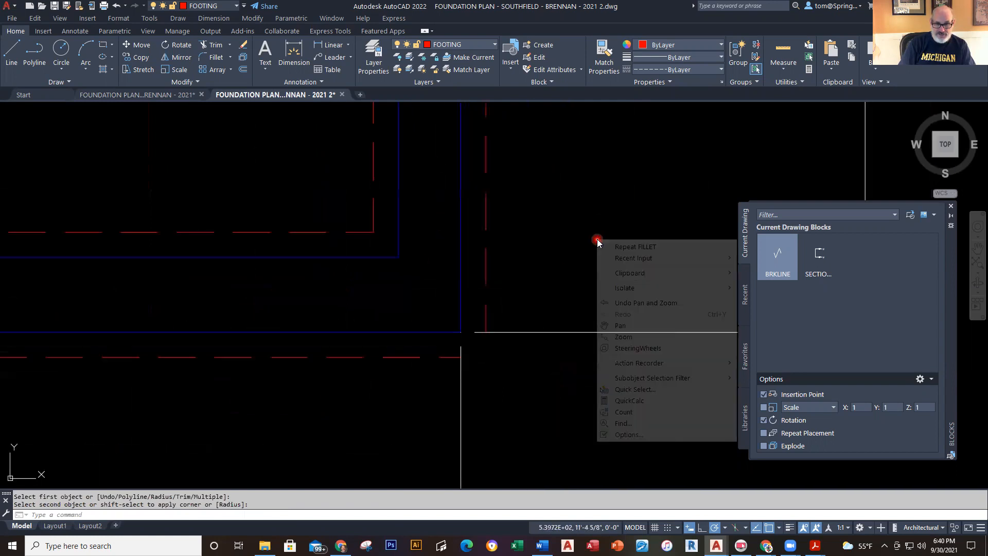
{"action": "left_click", "coordinate": [644, 247]}
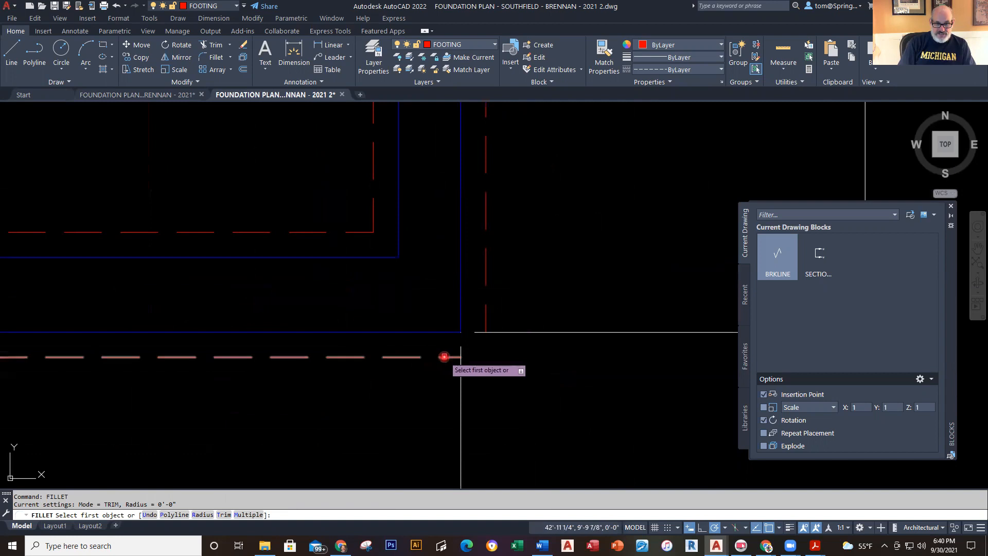
{"action": "left_click", "coordinate": [439, 356]}
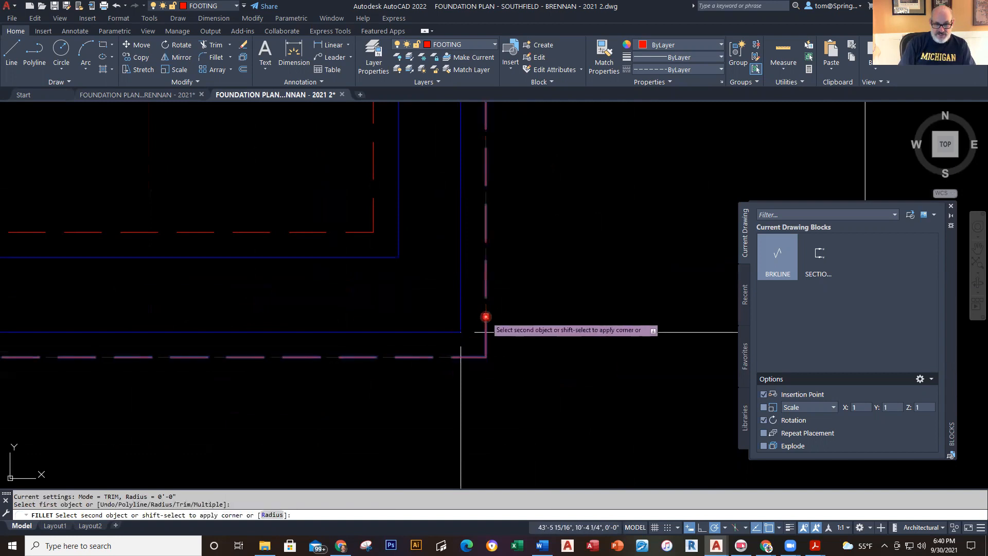
{"action": "left_click", "coordinate": [485, 315]}
- Fillet the top and right outer footing lines so they meet squarely at the plan's upper-right corner
{"action": "scroll", "coordinate": [530, 268], "scroll_direction": "down", "scroll_amount": 3}
{"action": "middle_click_drag", "start_coordinate": [558, 238], "coordinate": [540, 453]}
{"action": "middle_click_drag", "start_coordinate": [483, 128], "coordinate": [481, 410]}
{"action": "scroll", "coordinate": [506, 309], "scroll_direction": "up", "scroll_amount": 5}
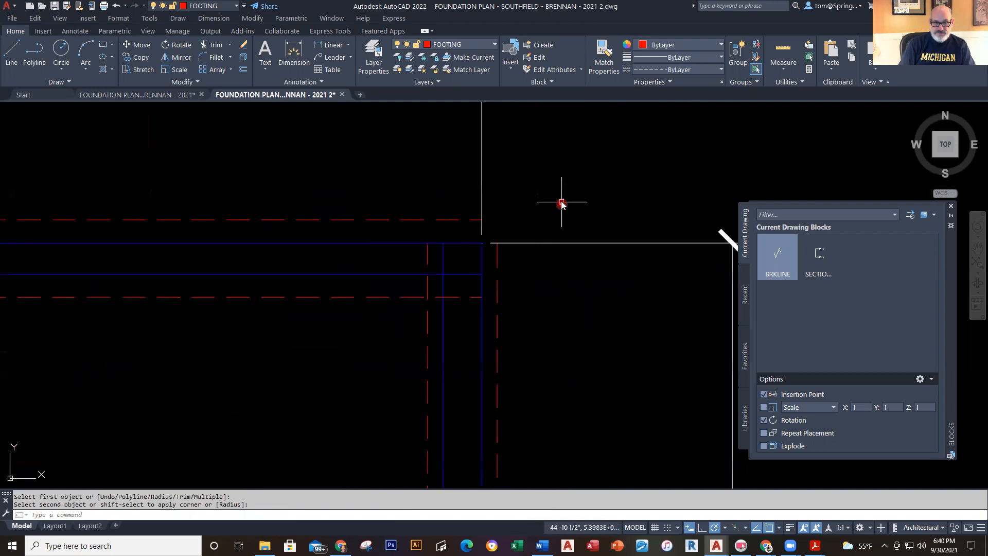
{"action": "right_click", "coordinate": [561, 202]}
{"action": "left_click", "coordinate": [615, 209]}
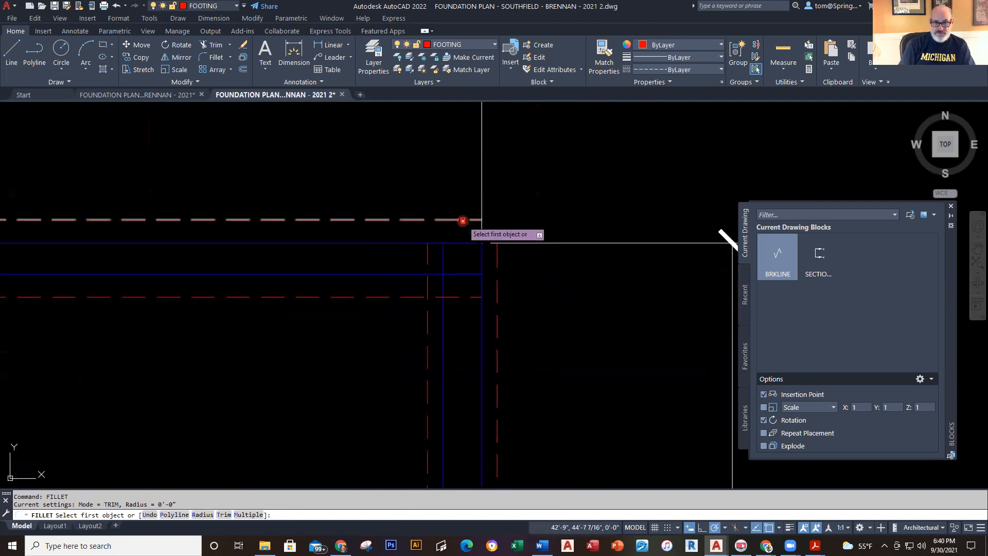
{"action": "left_click", "coordinate": [462, 220]}
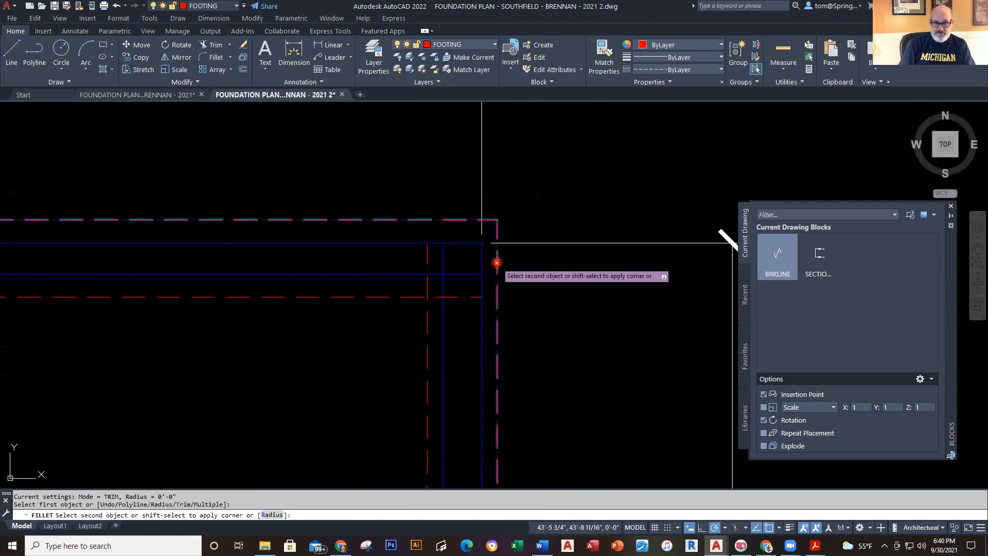
{"action": "left_click", "coordinate": [496, 262]}
- Fillet the two inner footing lines at the plan's upper-right corner, trimming their overlapping ends
{"action": "right_click", "coordinate": [360, 358]}
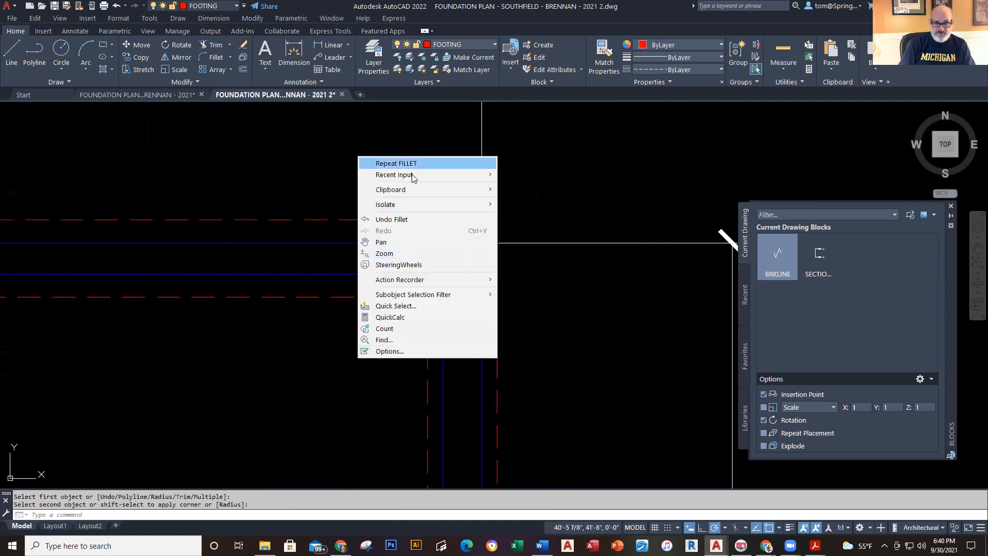
{"action": "left_click", "coordinate": [396, 163]}
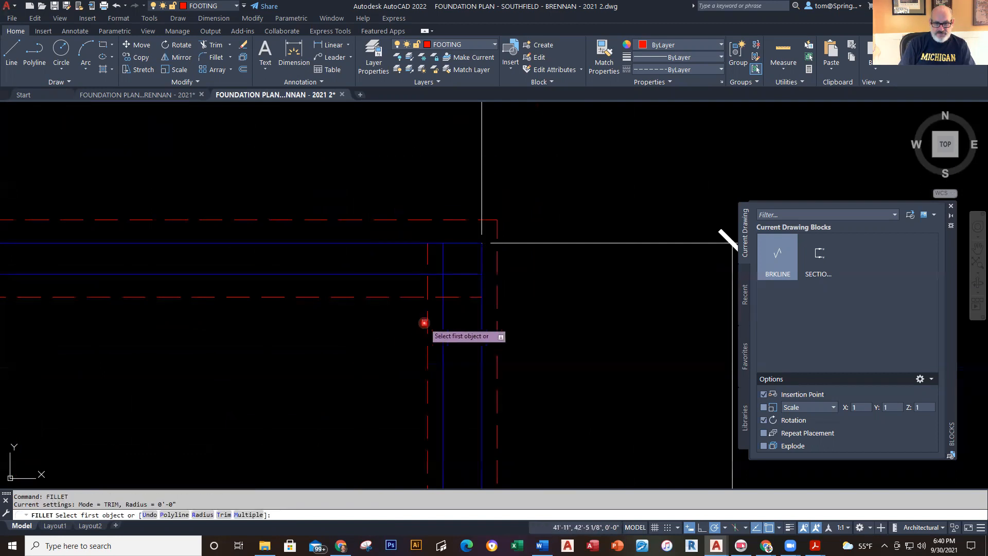
{"action": "left_click", "coordinate": [427, 323]}
{"action": "left_click", "coordinate": [415, 297]}
- Fillet the left and top outer footing lines so they close the plan's upper-left corner squarely
{"action": "scroll", "coordinate": [350, 341], "scroll_direction": "down", "scroll_amount": 3}
{"action": "middle_click_drag", "start_coordinate": [265, 364], "coordinate": [596, 326]}
{"action": "scroll", "coordinate": [265, 344], "scroll_direction": "up", "scroll_amount": 3}
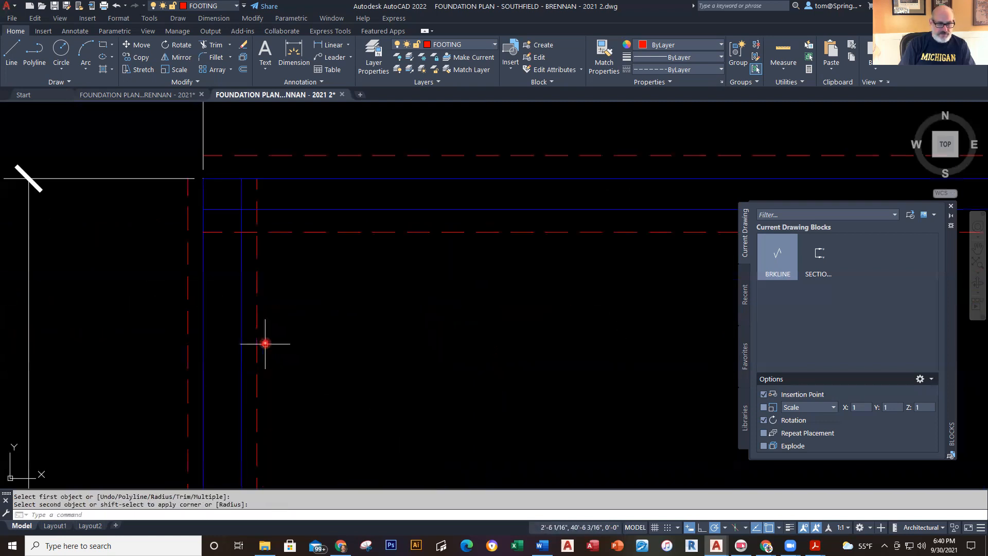
{"action": "right_click", "coordinate": [320, 274]}
{"action": "left_click", "coordinate": [367, 285]}
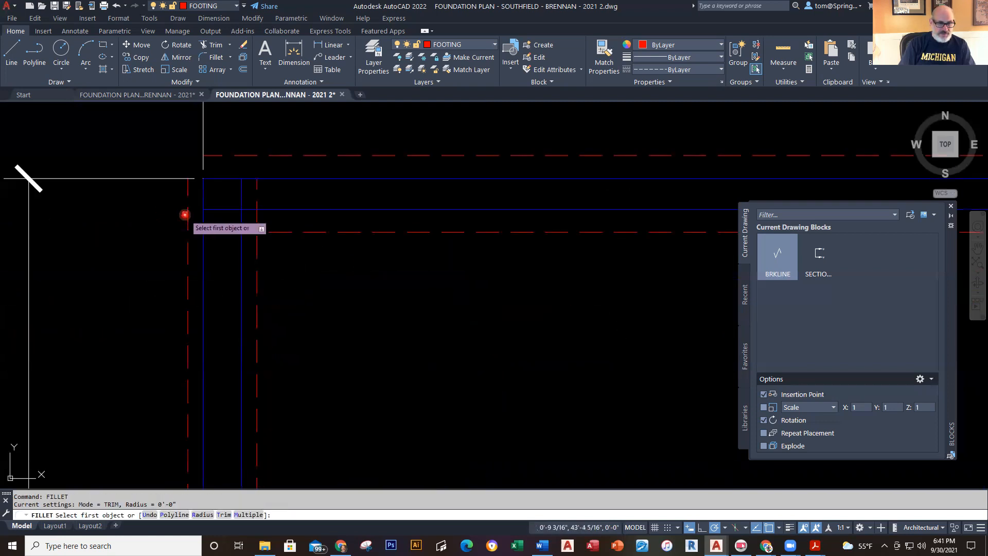
{"action": "left_click", "coordinate": [188, 209]}
{"action": "left_click", "coordinate": [258, 155]}
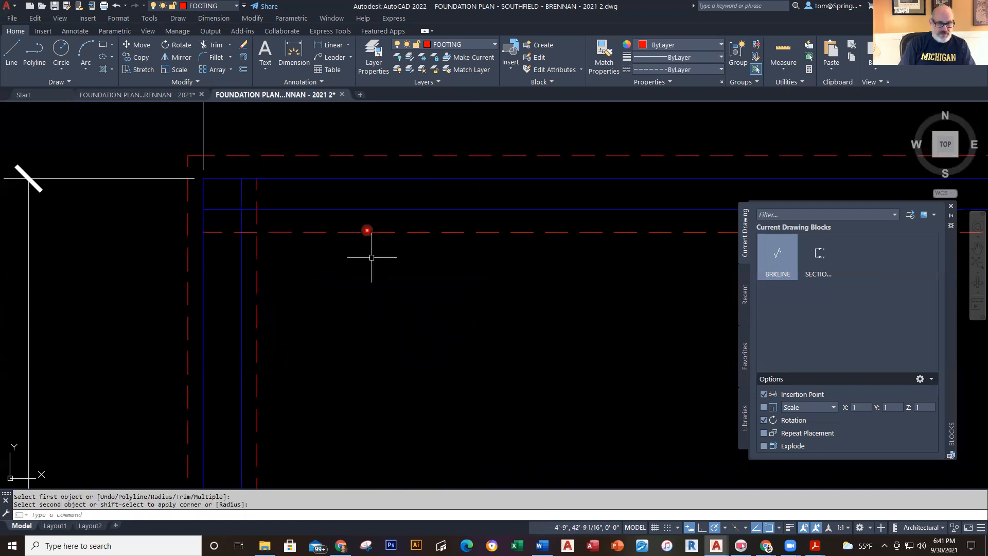
- Fillet the two inner footing lines at the plan's upper-left corner and end the command
{"action": "right_click", "coordinate": [361, 329]}
{"action": "left_click", "coordinate": [398, 338]}
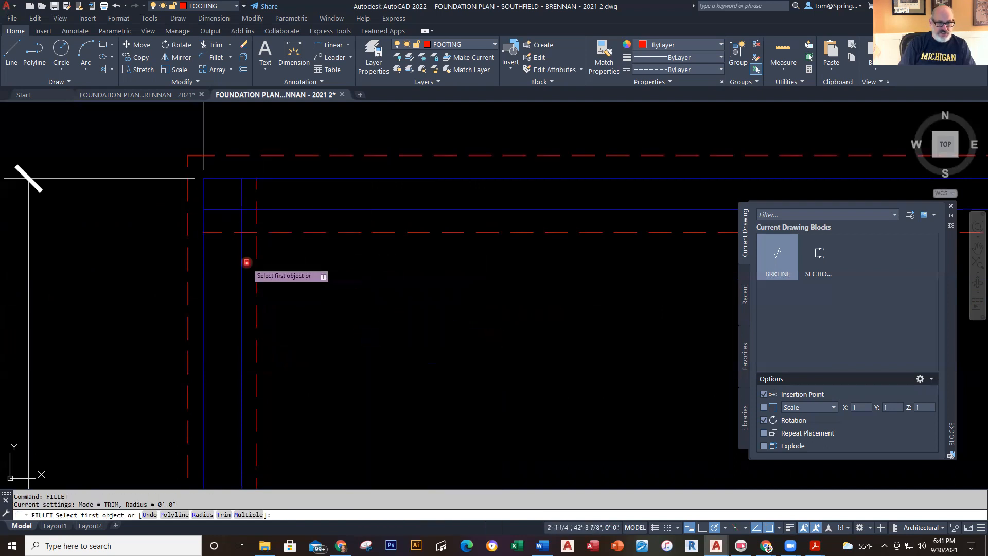
{"action": "left_click", "coordinate": [256, 248]}
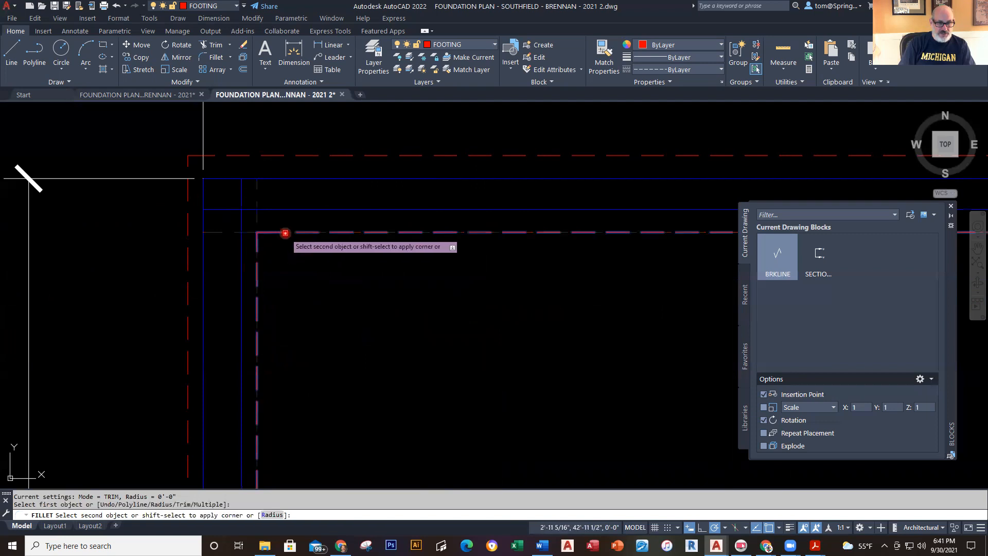
{"action": "left_click", "coordinate": [285, 232]}
{"action": "key", "text": "Escape"}
{"action": "scroll", "coordinate": [409, 311], "scroll_direction": "down", "scroll_amount": 5}
{"action": "scroll", "coordinate": [525, 283], "scroll_direction": "up", "scroll_amount": 4}
{"action": "scroll", "coordinate": [562, 280], "scroll_direction": "up", "scroll_amount": 4}
{"action": "type", "text": "tr"}
{"action": "key", "text": "Return"}
{"action": "scroll", "coordinate": [309, 379], "scroll_direction": "down", "scroll_amount": 5}
{"action": "scroll", "coordinate": [309, 379], "scroll_direction": "down", "scroll_amount": 5}
{"action": "scroll", "coordinate": [64, 276], "scroll_direction": "up", "scroll_amount": 5}
{"action": "scroll", "coordinate": [104, 357], "scroll_direction": "down", "scroll_amount": 6}
{"action": "key", "text": "Escape"}
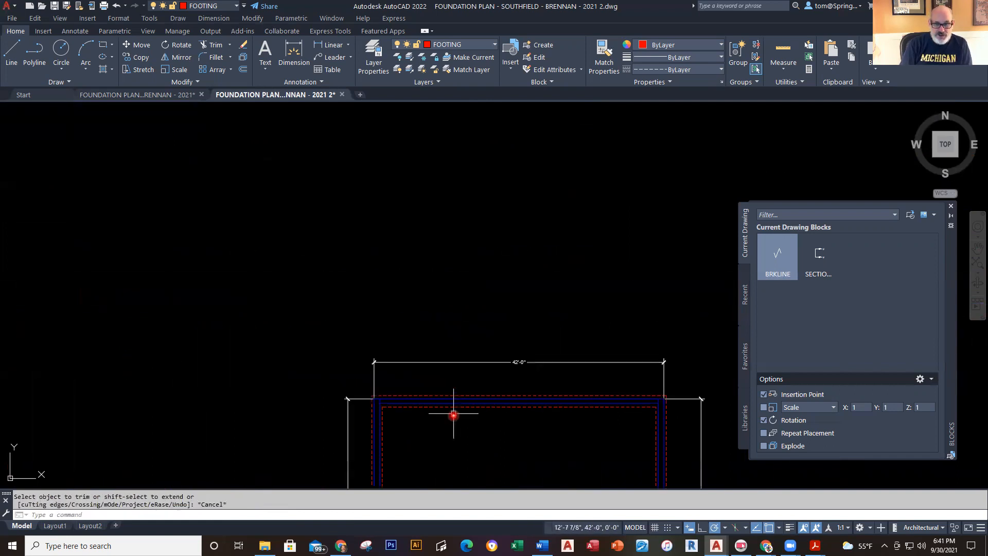
- Save the foundation plan drawing with its completed footing outline
{"action": "middle_click_drag", "start_coordinate": [453, 414], "coordinate": [393, 210]}
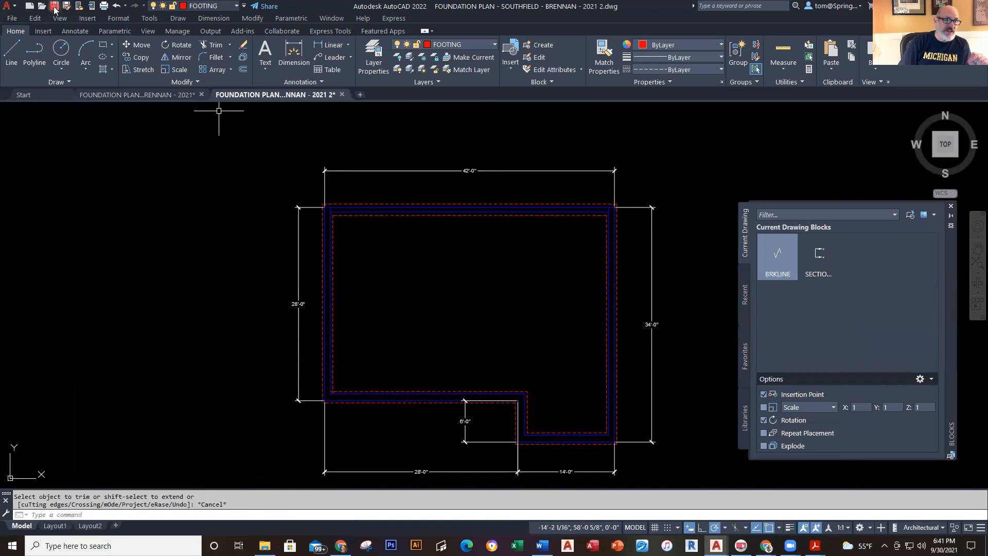
{"action": "left_click", "coordinate": [306, 283]}
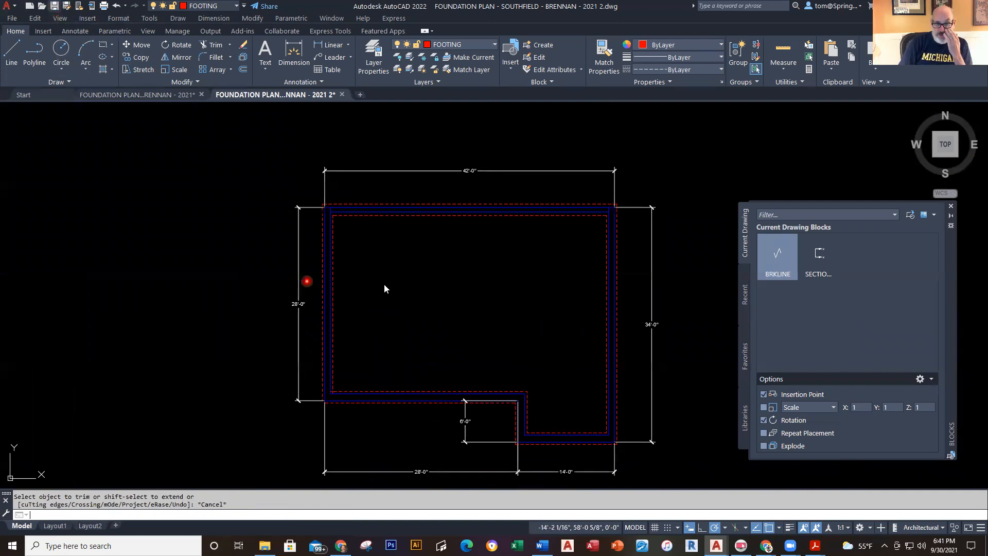
{"action": "key", "text": "ctrl+s"}
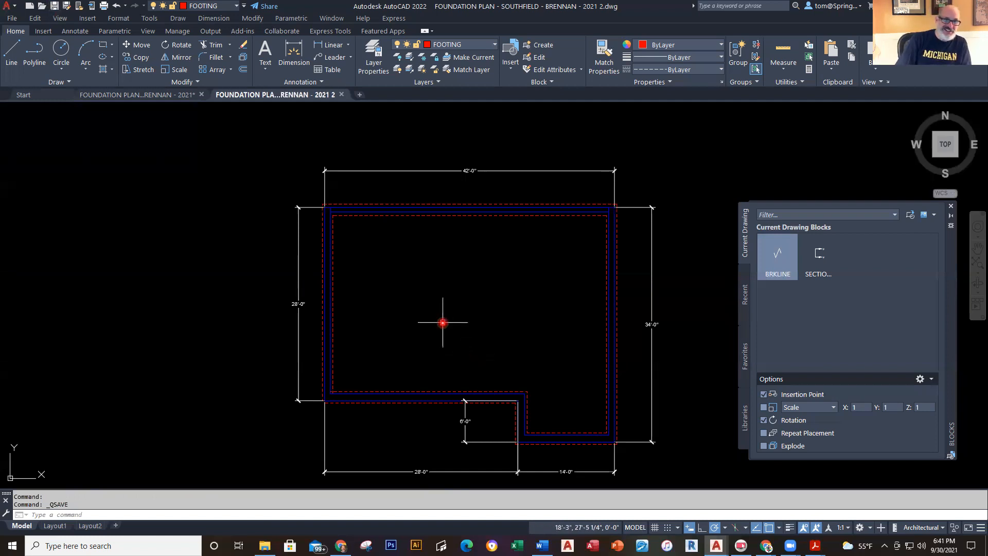
- Examine the completed reference foundation plan for its slab note and the placement of its section markers
{"action": "left_click", "coordinate": [152, 92]}
{"action": "scroll", "coordinate": [336, 224], "scroll_direction": "up", "scroll_amount": 4}
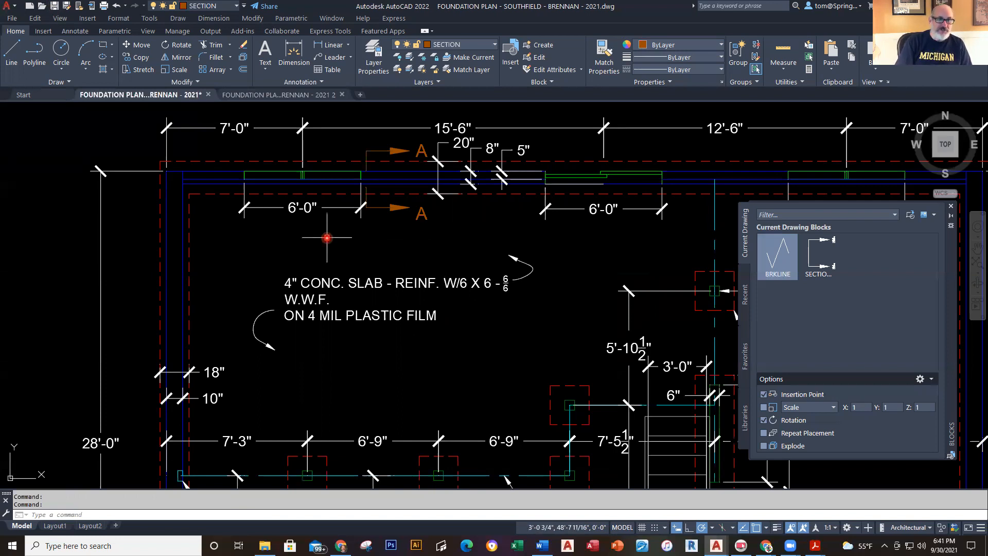
{"action": "scroll", "coordinate": [326, 238], "scroll_direction": "up", "scroll_amount": 2}
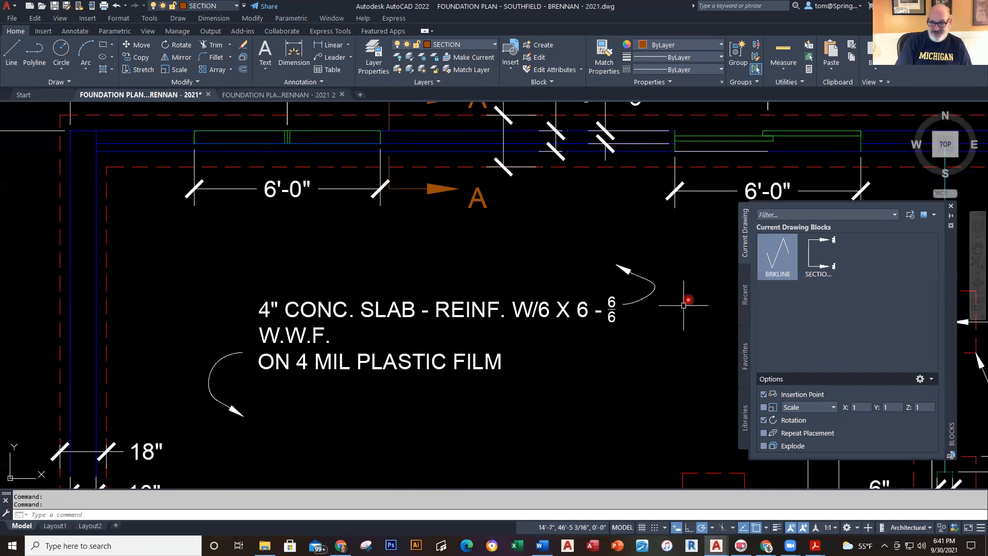
{"action": "left_click", "coordinate": [744, 287]}
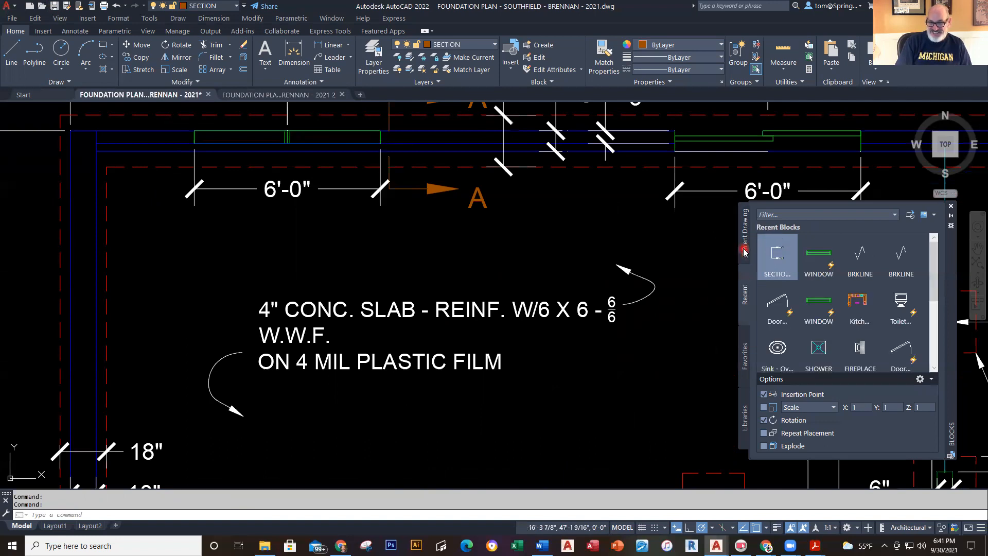
{"action": "left_click", "coordinate": [744, 252]}
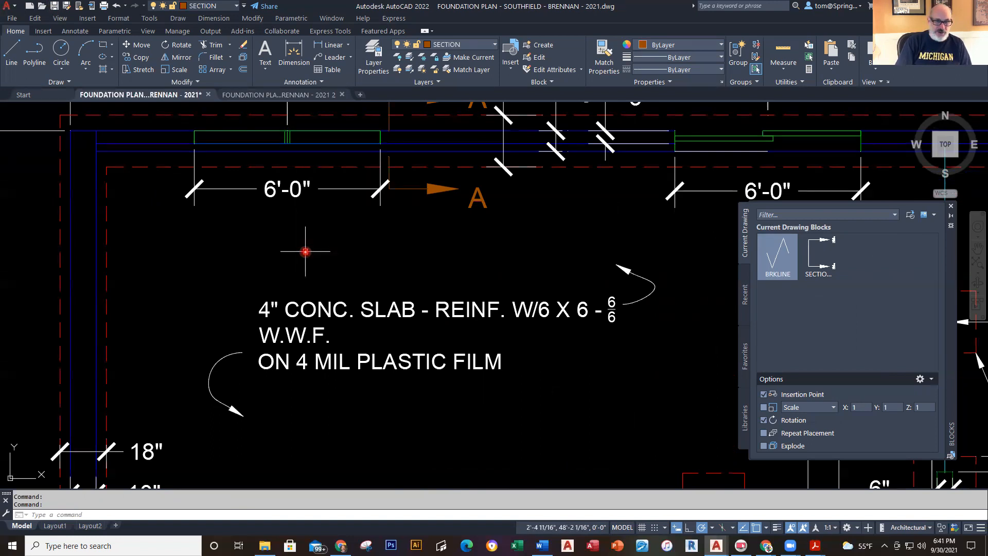
{"action": "scroll", "coordinate": [306, 252], "scroll_direction": "down", "scroll_amount": 6}
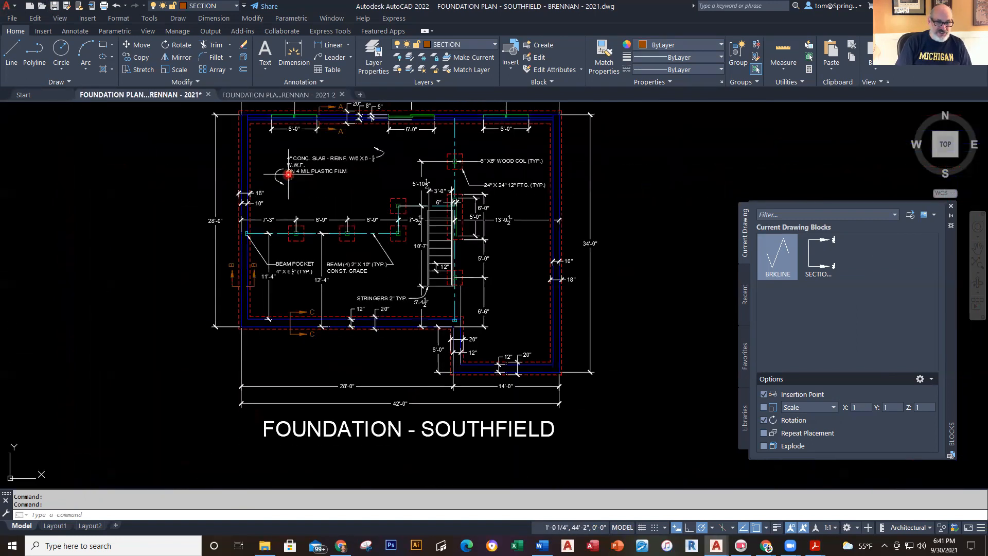
{"action": "scroll", "coordinate": [286, 315], "scroll_direction": "up", "scroll_amount": 2}
{"action": "scroll", "coordinate": [282, 335], "scroll_direction": "up", "scroll_amount": 4}
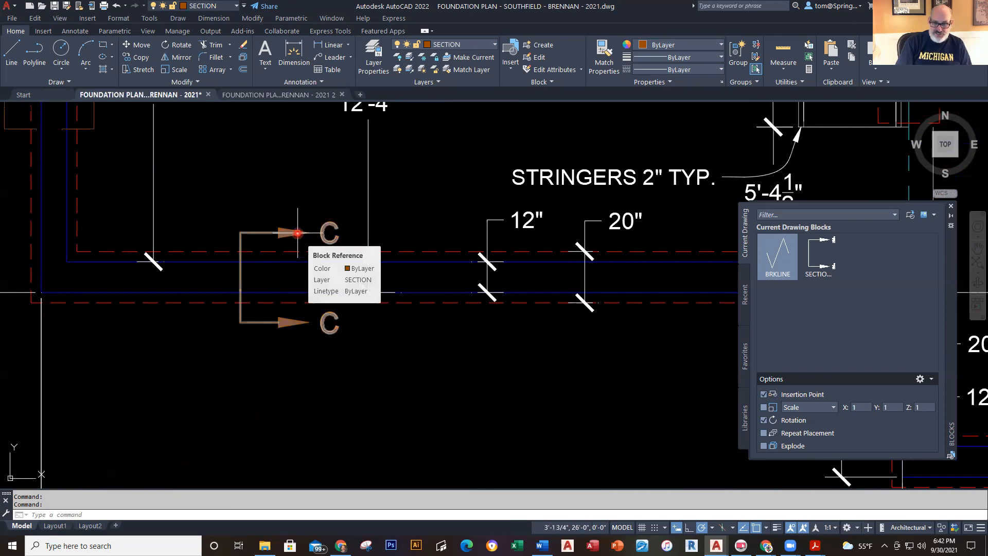
{"action": "scroll", "coordinate": [464, 395], "scroll_direction": "down", "scroll_amount": 6}
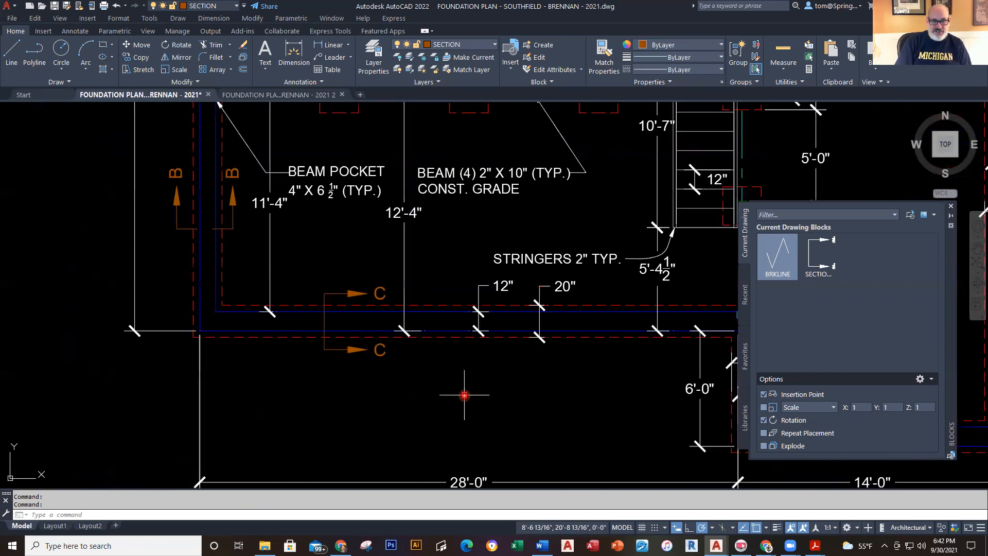
- Return to the second foundation plan drawing and make SECTION the current layer for inserting the section marker block
{"action": "left_click", "coordinate": [278, 96]}
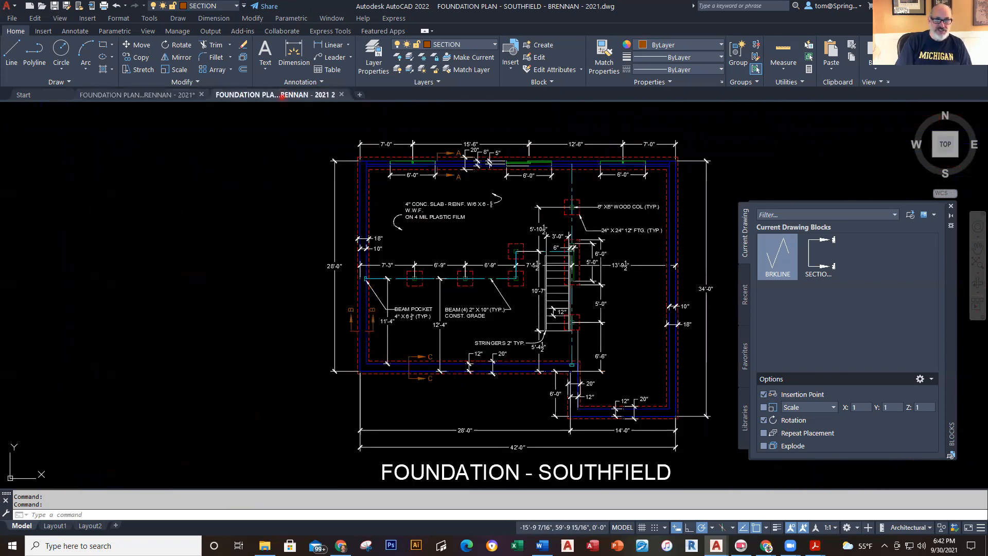
{"action": "left_click", "coordinate": [819, 253]}
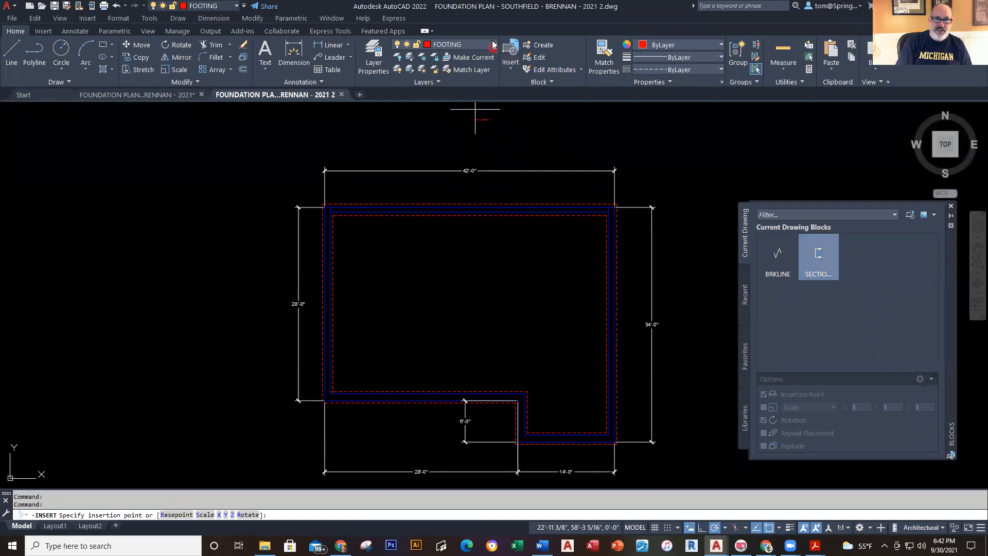
{"action": "left_click", "coordinate": [493, 45]}
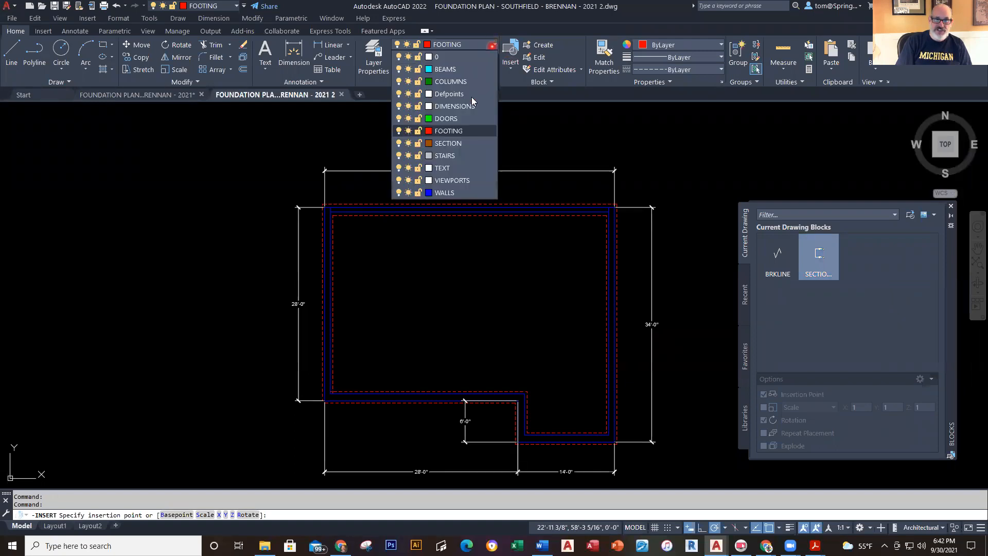
{"action": "left_click", "coordinate": [459, 142]}
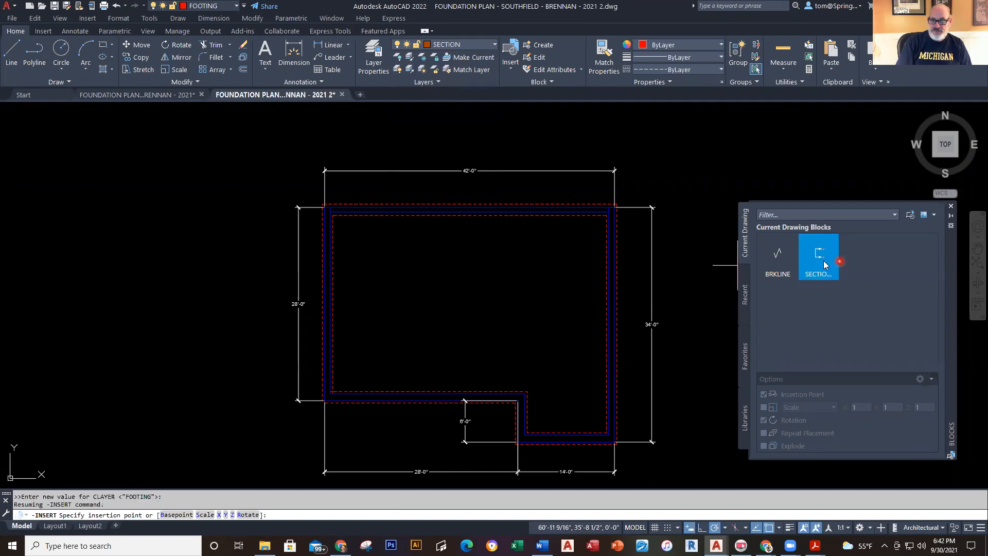
- Insert the SECTION MARKER block across the long lower wall at 0° rotation, with both SECTION attributes set to C
{"action": "scroll", "coordinate": [409, 420], "scroll_direction": "up", "scroll_amount": 5}
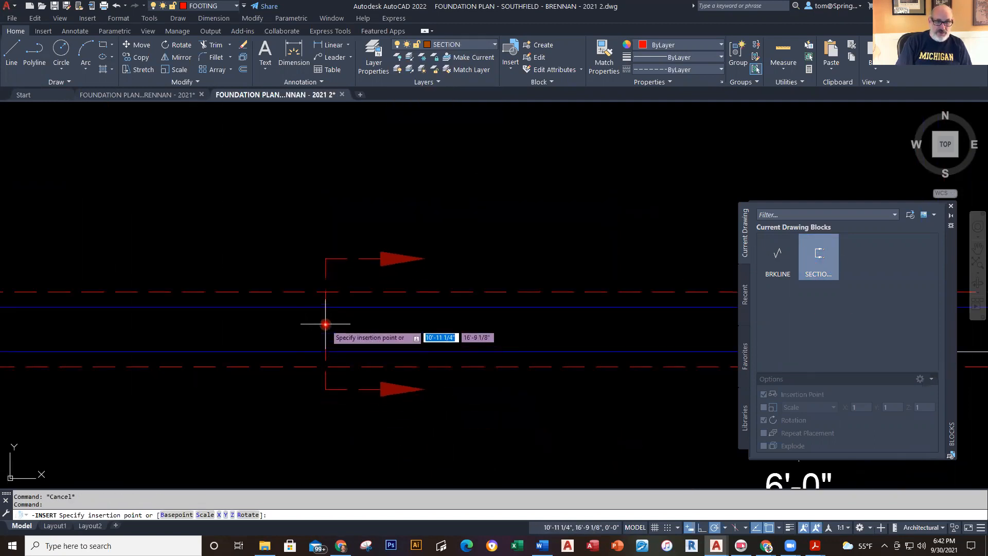
{"action": "left_click", "coordinate": [326, 324]}
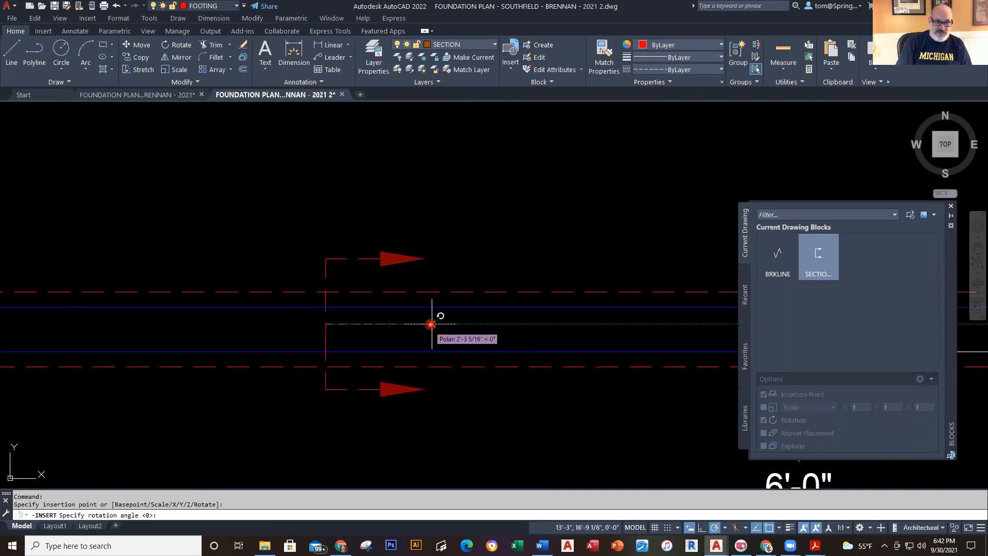
{"action": "left_click", "coordinate": [436, 324]}
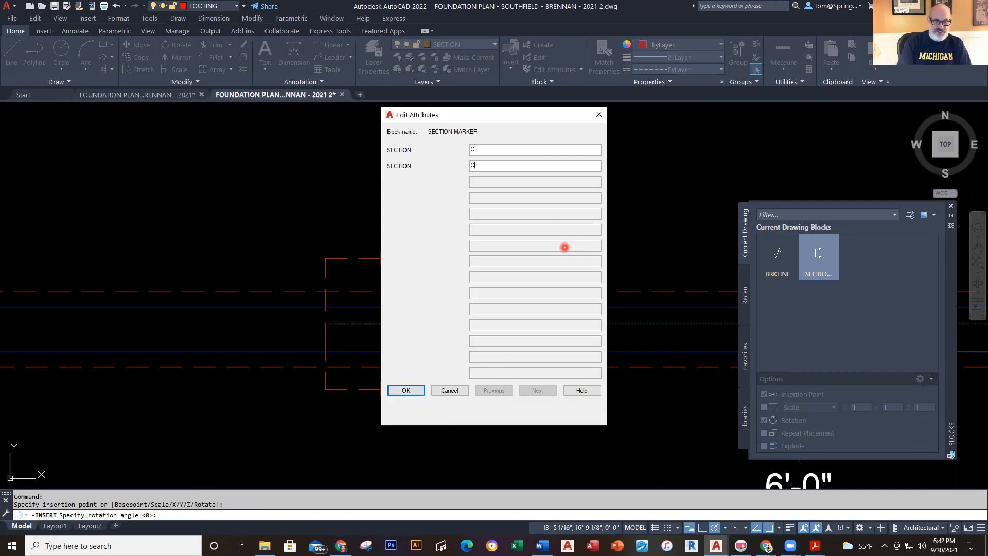
{"action": "left_click", "coordinate": [399, 391]}
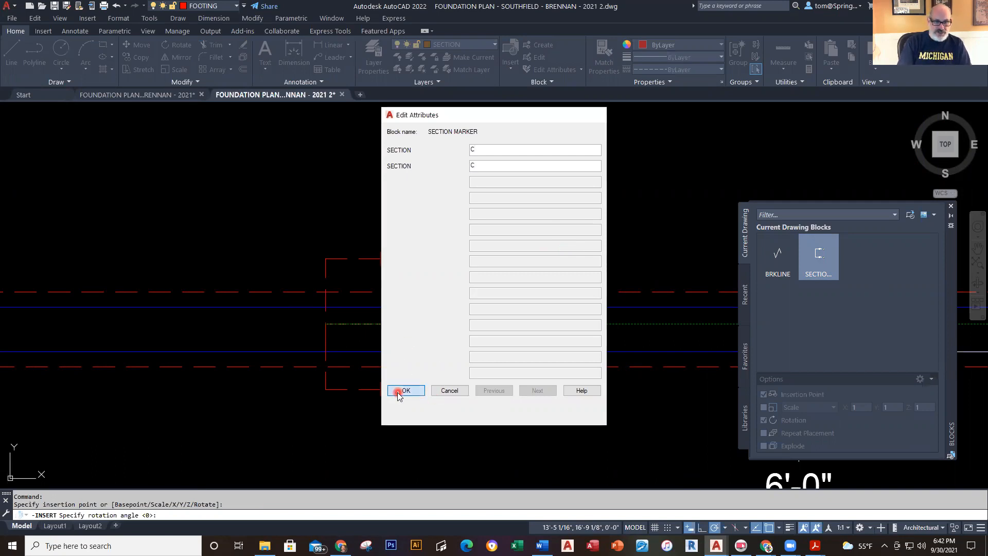
- Move the C section marker on the long lower wall from the FOOTING layer to the SECTION layer
{"action": "key", "text": "Escape"}
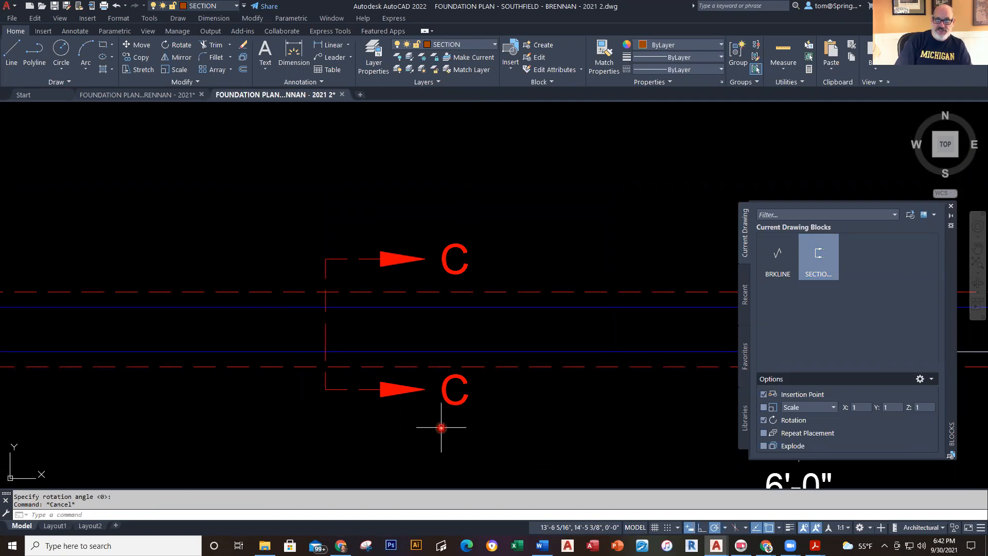
{"action": "left_click", "coordinate": [416, 391]}
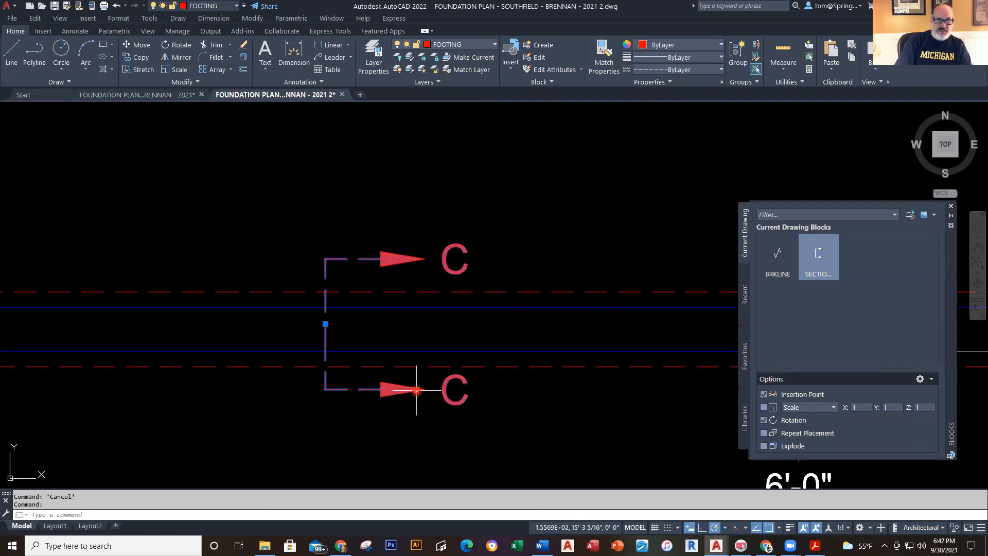
{"action": "left_click", "coordinate": [493, 44]}
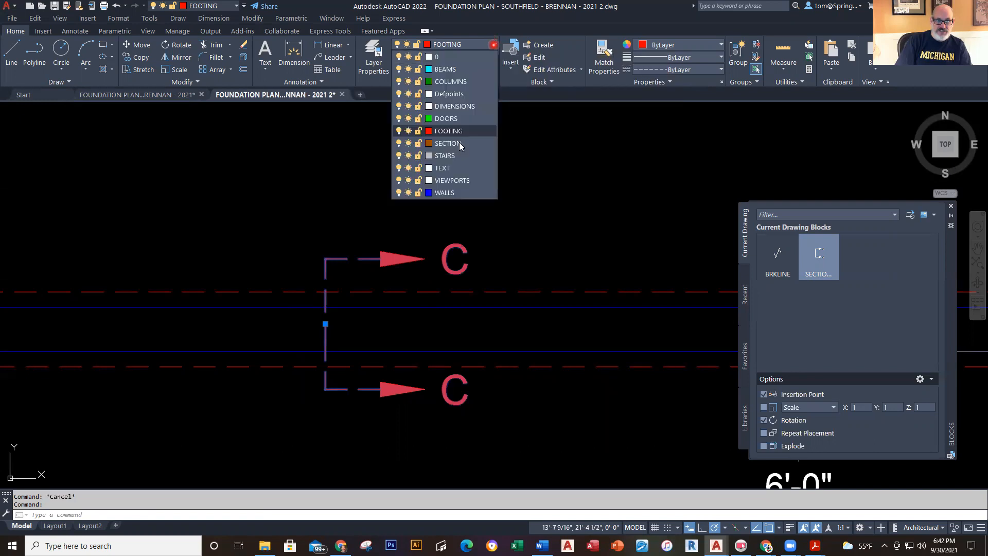
{"action": "left_click", "coordinate": [459, 143]}
{"action": "key", "text": "Escape"}
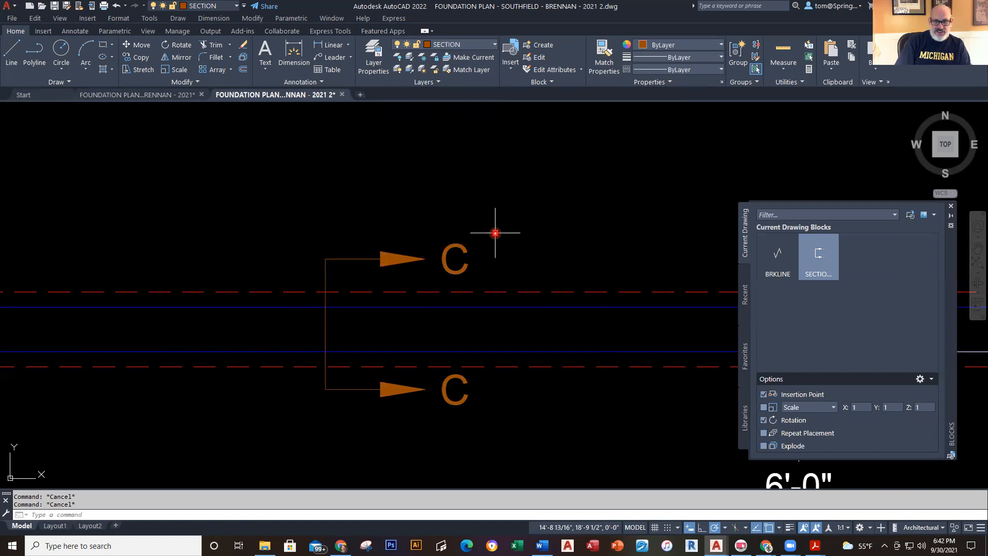
- Insert the SECTION MARKER block across the 28'-0" wall, rotated 90° with its arrows pointing up, and set both SECTION attributes to B
{"action": "scroll", "coordinate": [495, 233], "scroll_direction": "down", "scroll_amount": 7}
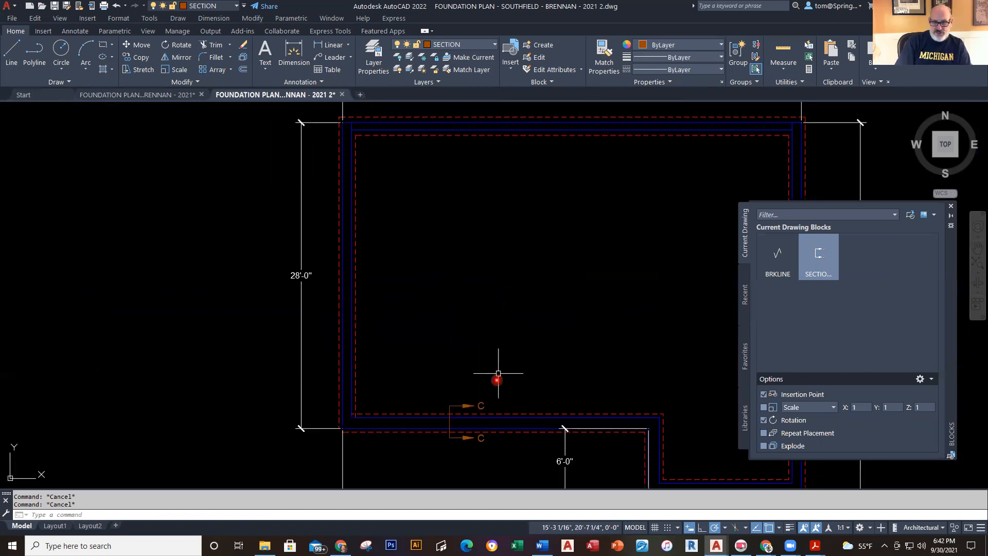
{"action": "left_click", "coordinate": [817, 262]}
{"action": "scroll", "coordinate": [360, 267], "scroll_direction": "up", "scroll_amount": 5}
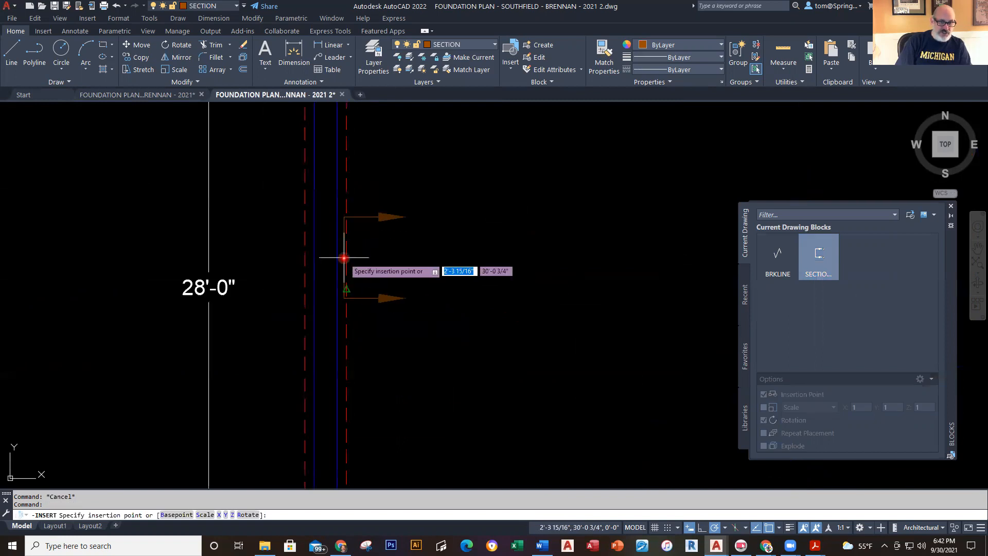
{"action": "left_click", "coordinate": [329, 270]}
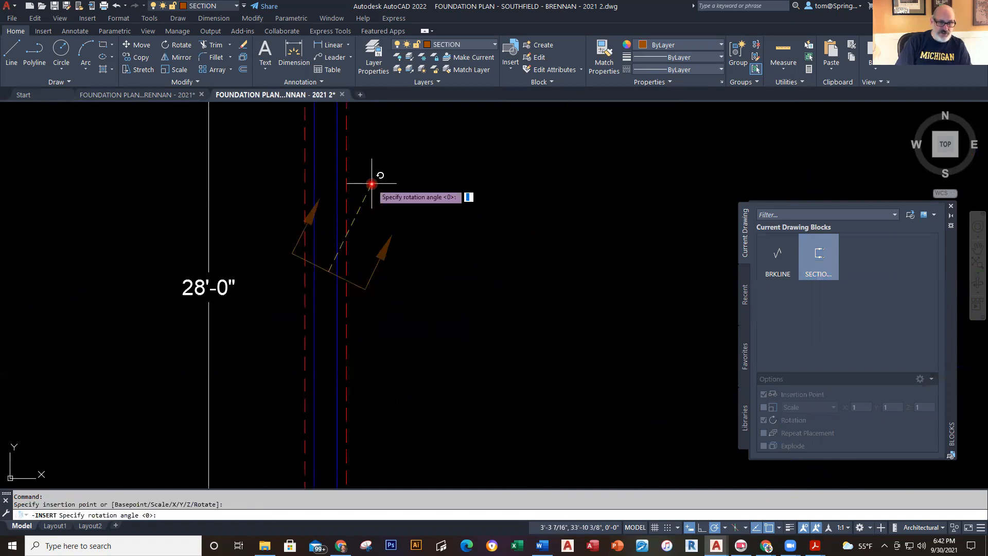
{"action": "left_click", "coordinate": [329, 175]}
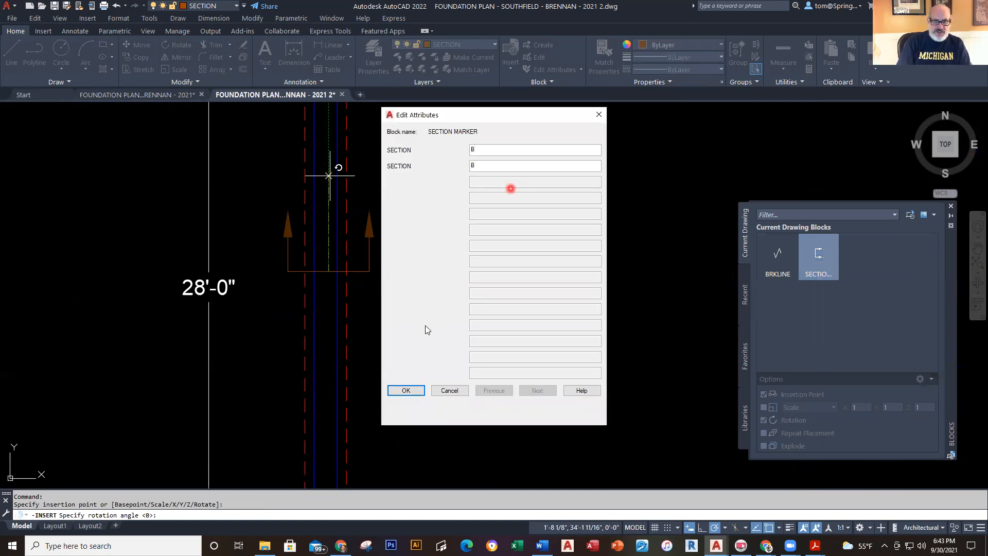
{"action": "left_click", "coordinate": [404, 391]}
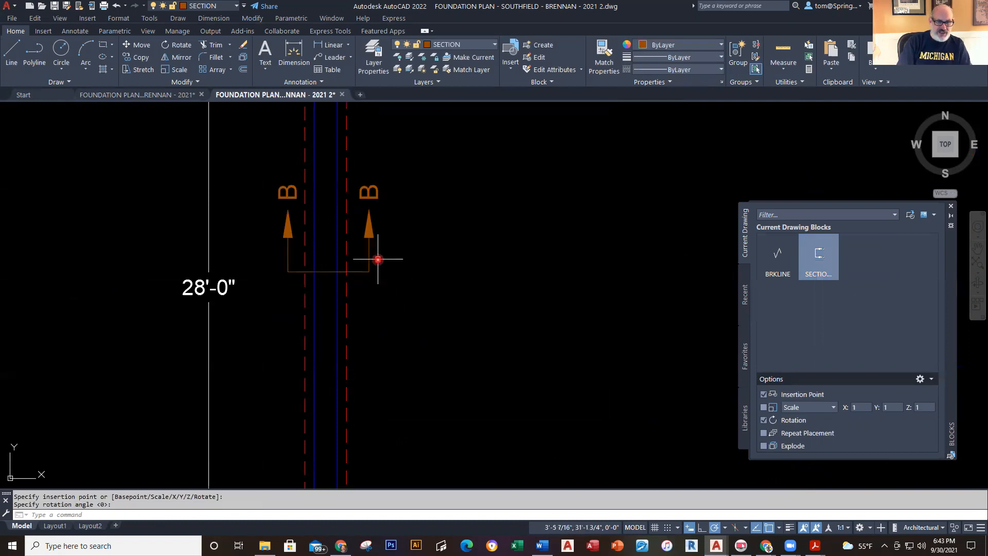
{"action": "key", "text": "Escape"}
- Insert the SECTION MARKER block across the 42'-0" upper wall at 0° rotation, with both SECTION attributes set to A
{"action": "scroll", "coordinate": [412, 266], "scroll_direction": "down", "scroll_amount": 4}
{"action": "middle_click_drag", "start_coordinate": [486, 268], "coordinate": [505, 421]}
{"action": "scroll", "coordinate": [532, 364], "scroll_direction": "up", "scroll_amount": 1}
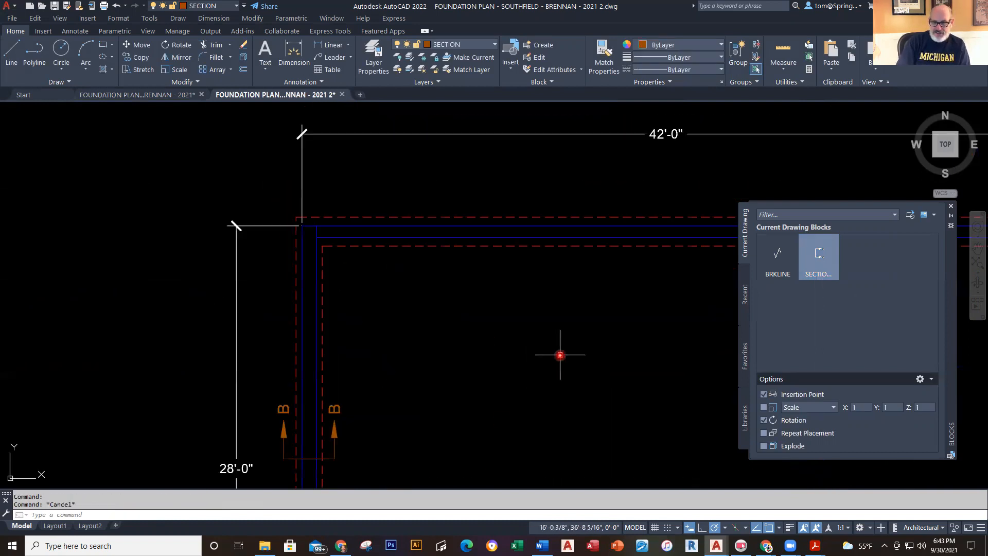
{"action": "middle_click_drag", "start_coordinate": [561, 355], "coordinate": [486, 350]}
{"action": "left_click", "coordinate": [814, 255]}
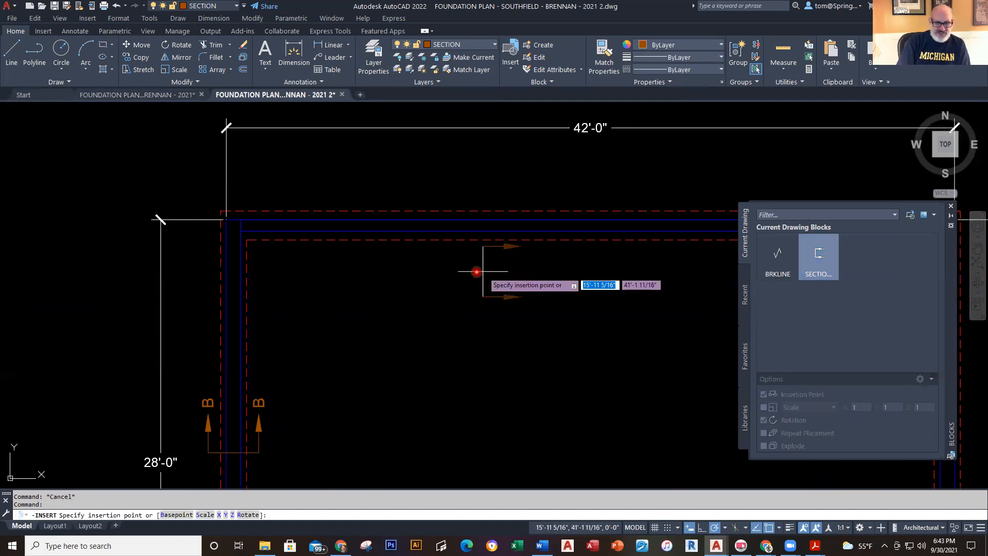
{"action": "scroll", "coordinate": [442, 225], "scroll_direction": "up", "scroll_amount": 4}
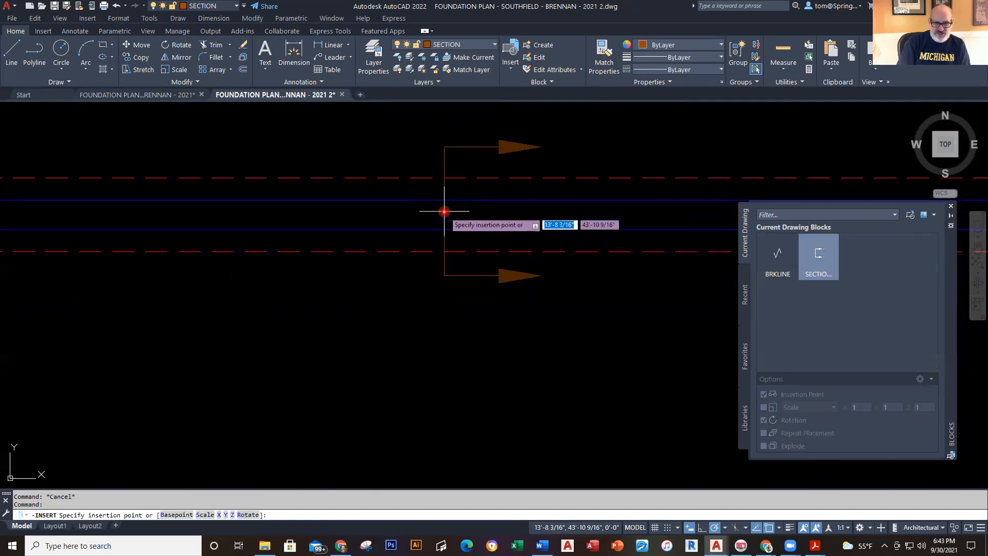
{"action": "left_click", "coordinate": [444, 211]}
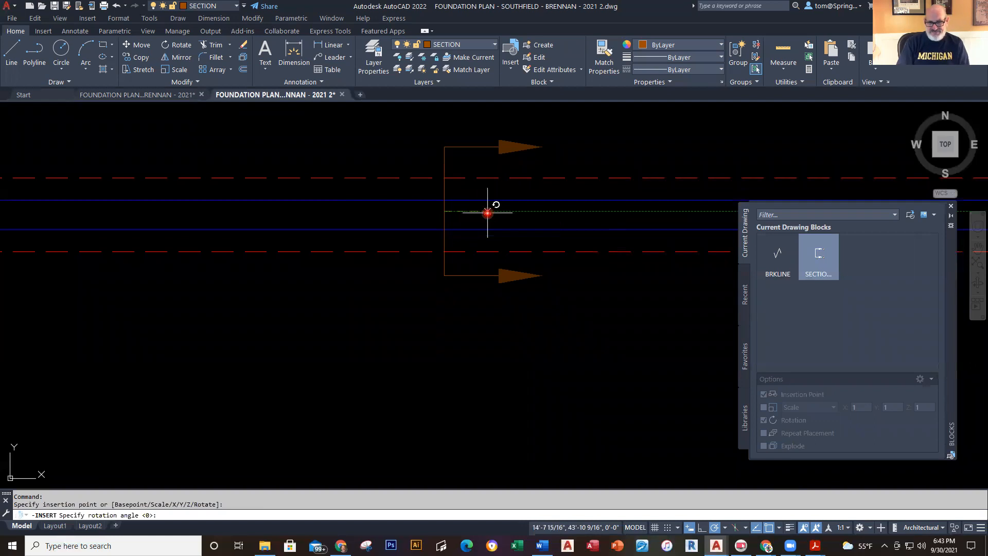
{"action": "left_click", "coordinate": [515, 215]}
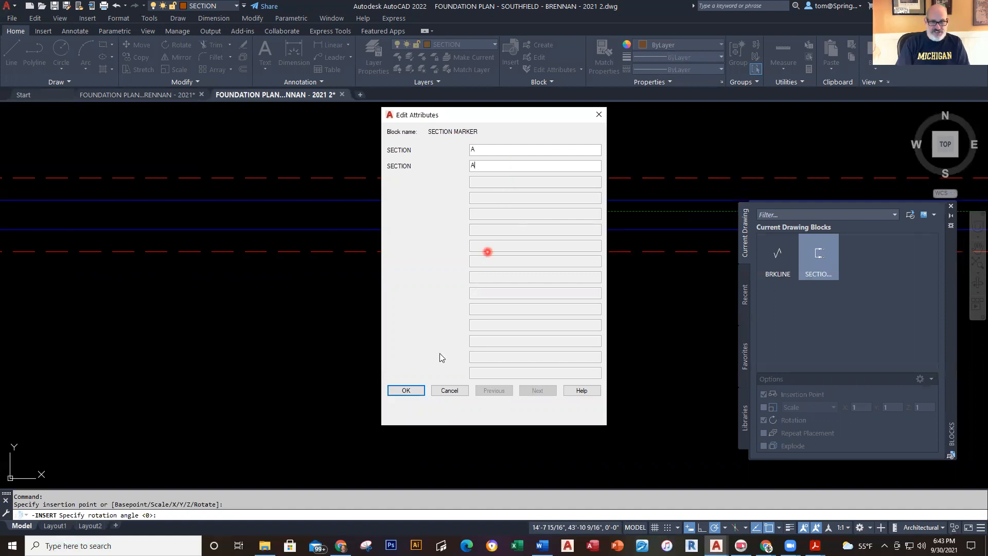
{"action": "left_click", "coordinate": [406, 391]}
{"action": "scroll", "coordinate": [412, 371], "scroll_direction": "down", "scroll_amount": 5}
{"action": "scroll", "coordinate": [439, 307], "scroll_direction": "up", "scroll_amount": 2}
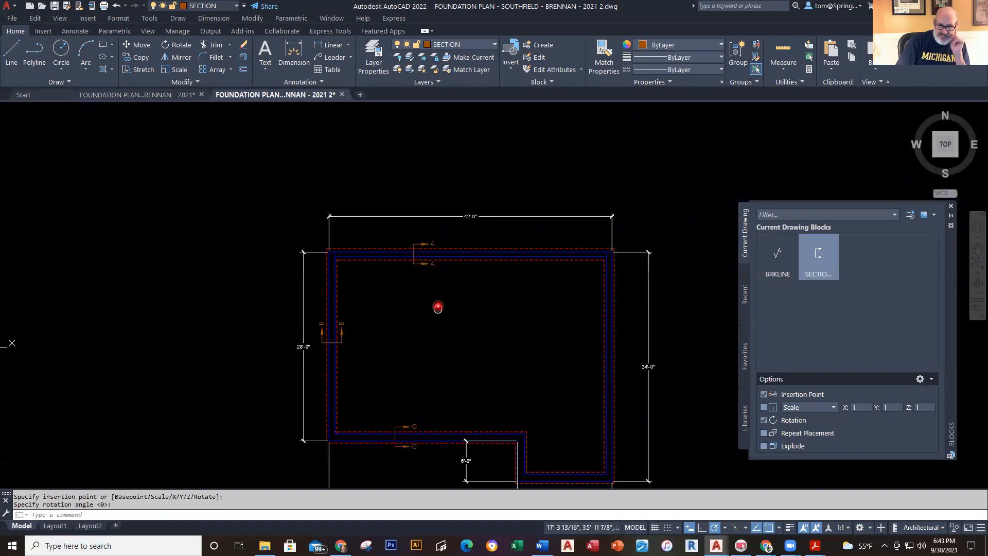
{"action": "scroll", "coordinate": [367, 330], "scroll_direction": "up", "scroll_amount": 3}
{"action": "scroll", "coordinate": [367, 330], "scroll_direction": "down", "scroll_amount": 2}
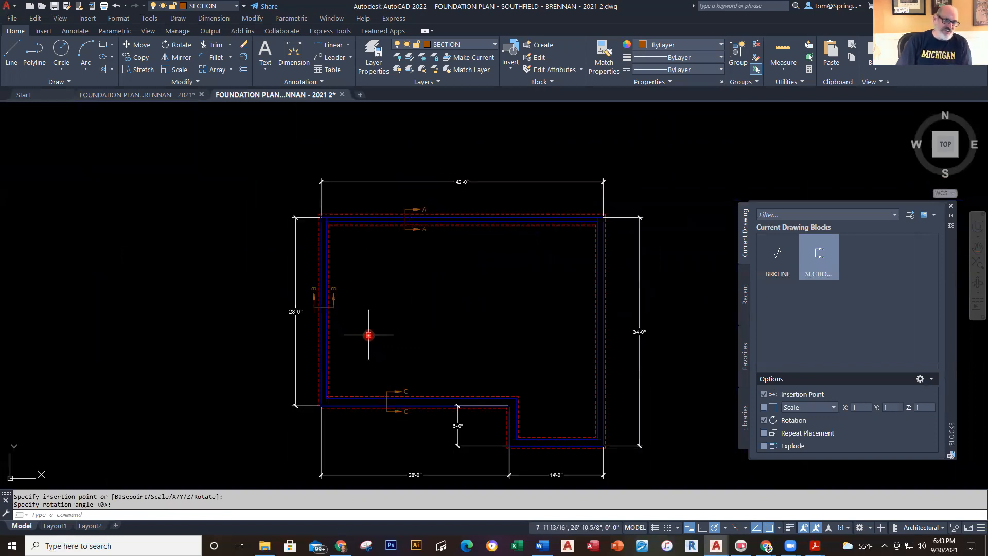
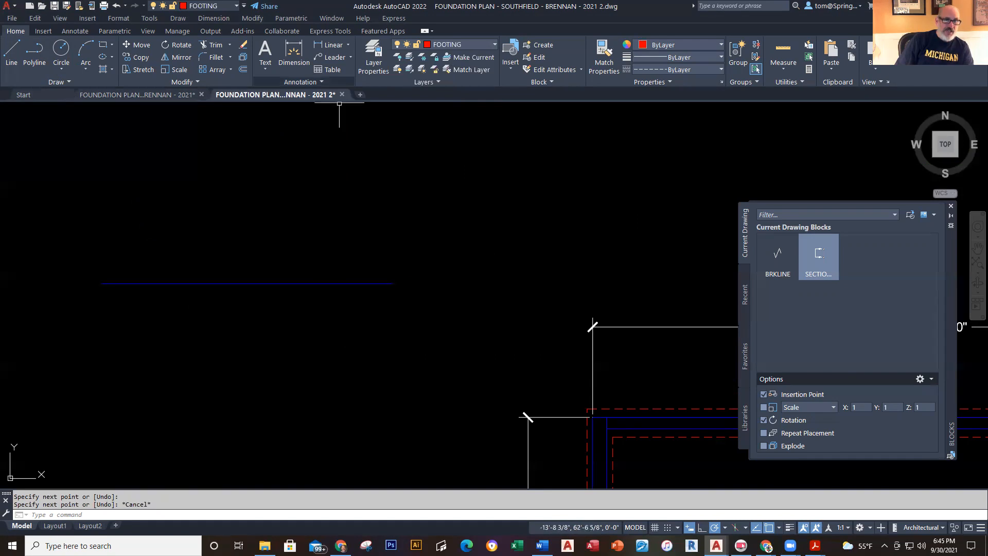
- Try offsetting the loose wall line 0'-6" upward with the Layer option set to Current, and undo that offset
{"action": "left_click", "coordinate": [243, 70]}
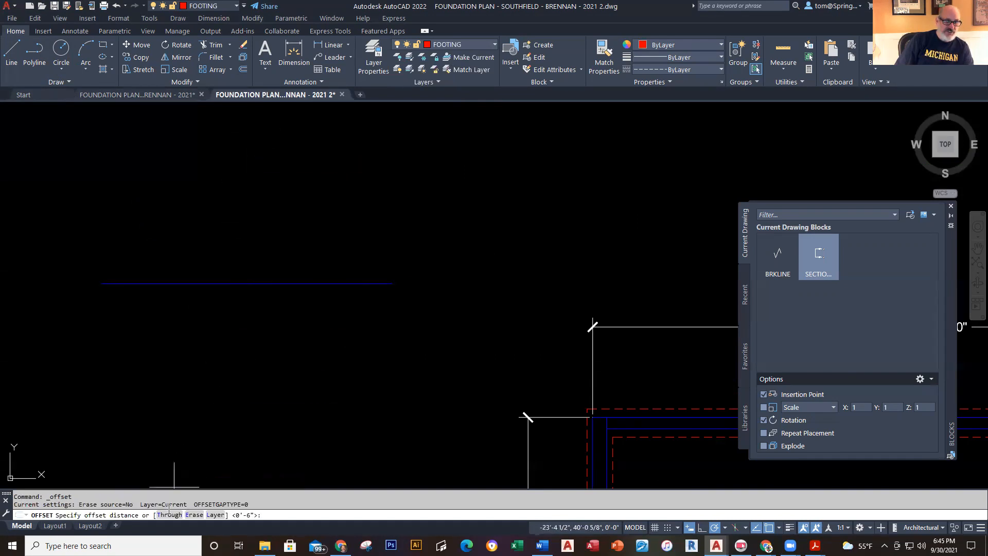
{"action": "left_click", "coordinate": [216, 516]}
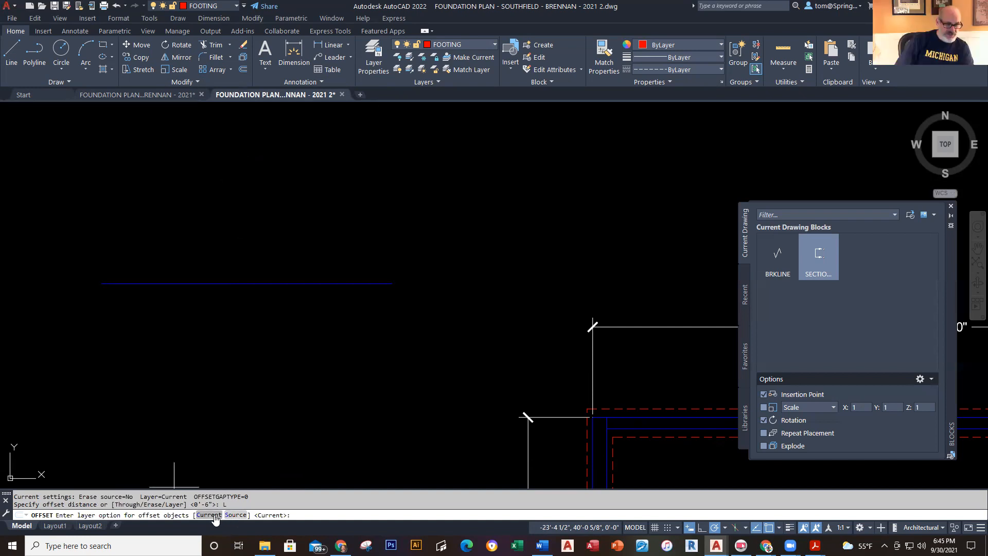
{"action": "left_click", "coordinate": [210, 515]}
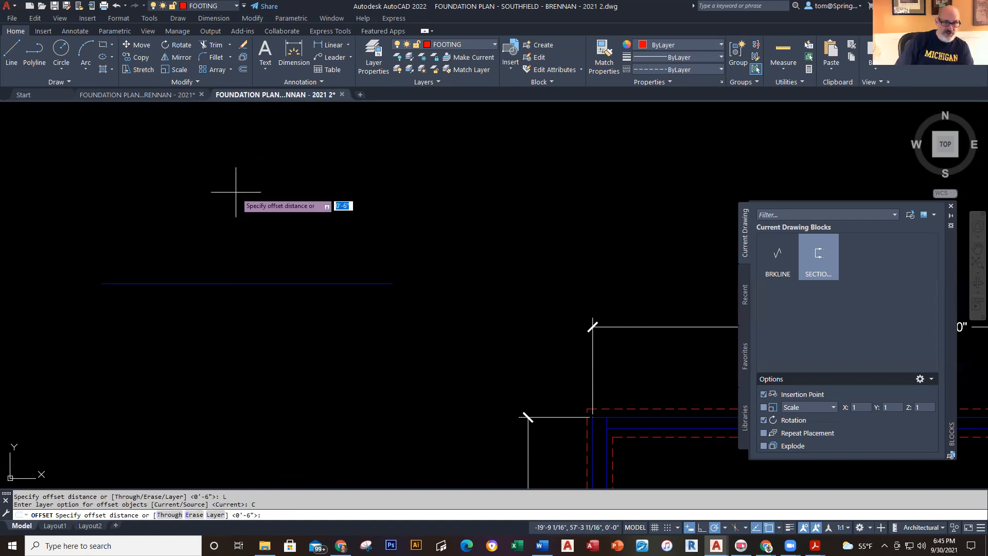
{"action": "key", "text": "Return"}
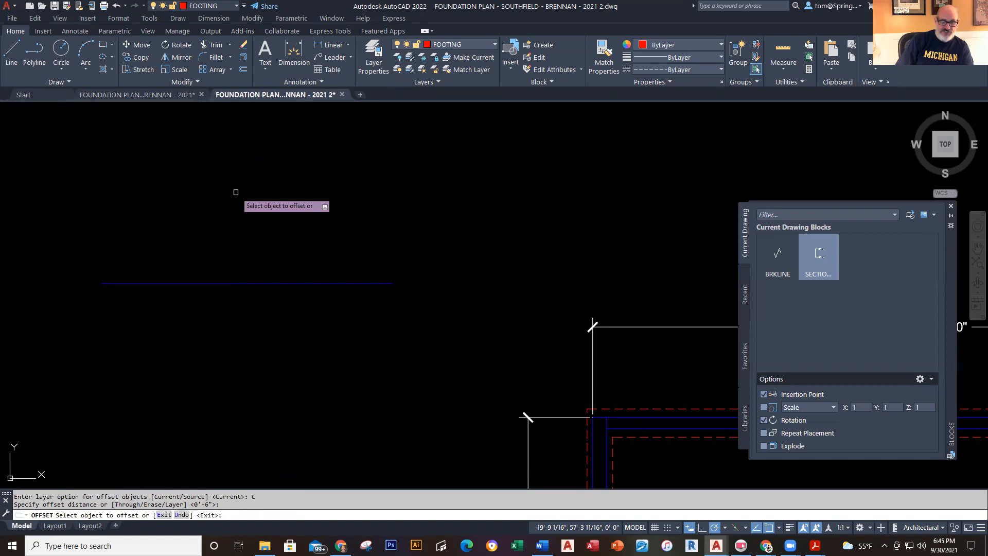
{"action": "left_click", "coordinate": [267, 282]}
{"action": "left_click", "coordinate": [276, 230]}
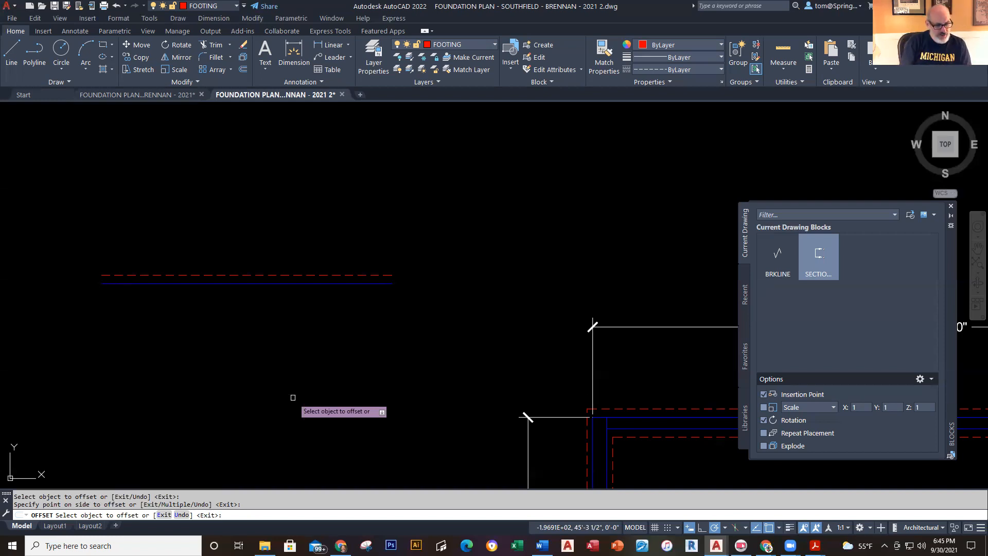
{"action": "key", "text": "ctrl+z"}
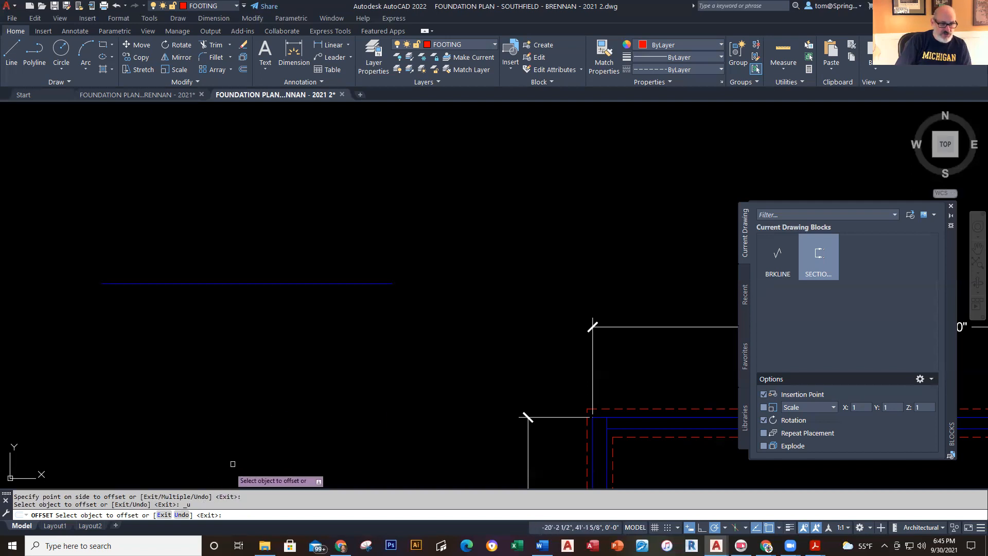
{"action": "key", "text": "Escape"}
- Offset the loose wall line 0'-6" upward with the Offset command's Layer option set to Source
{"action": "right_click", "coordinate": [238, 190]}
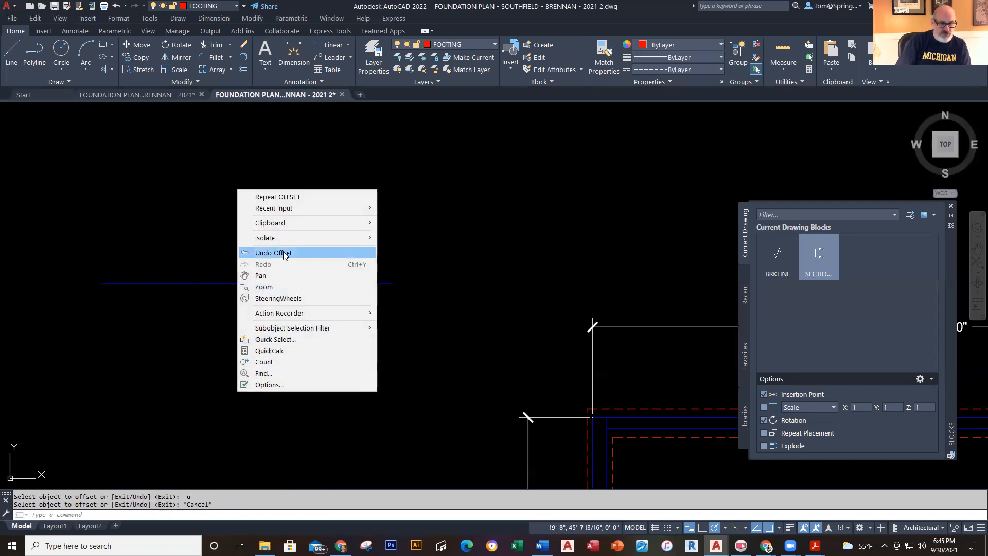
{"action": "left_click", "coordinate": [297, 198]}
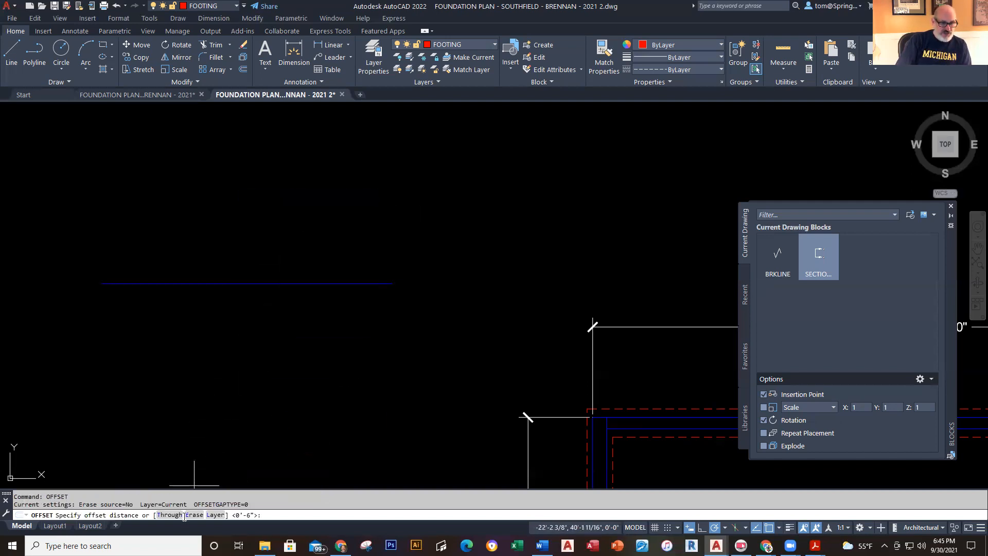
{"action": "left_click", "coordinate": [215, 515]}
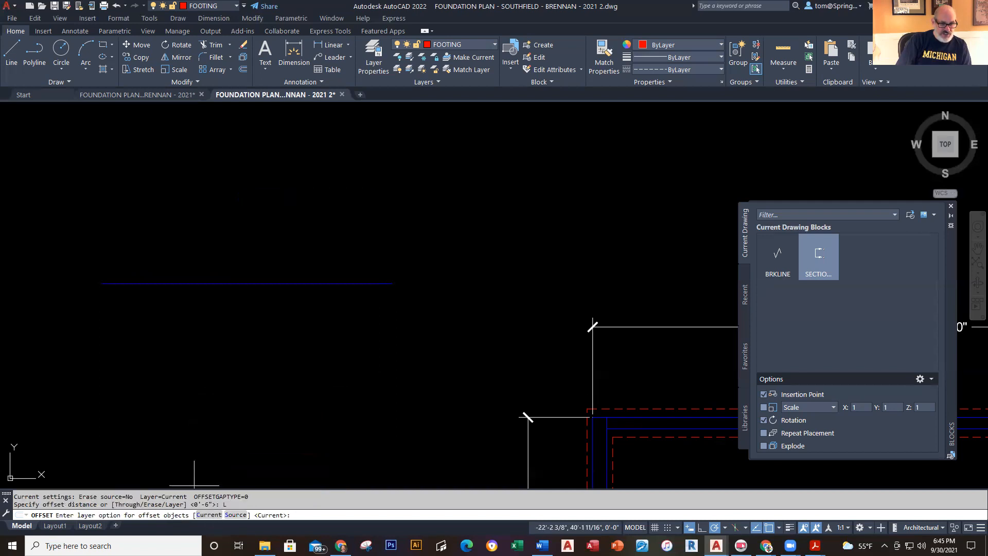
{"action": "left_click", "coordinate": [235, 515]}
{"action": "key", "text": "Return"}
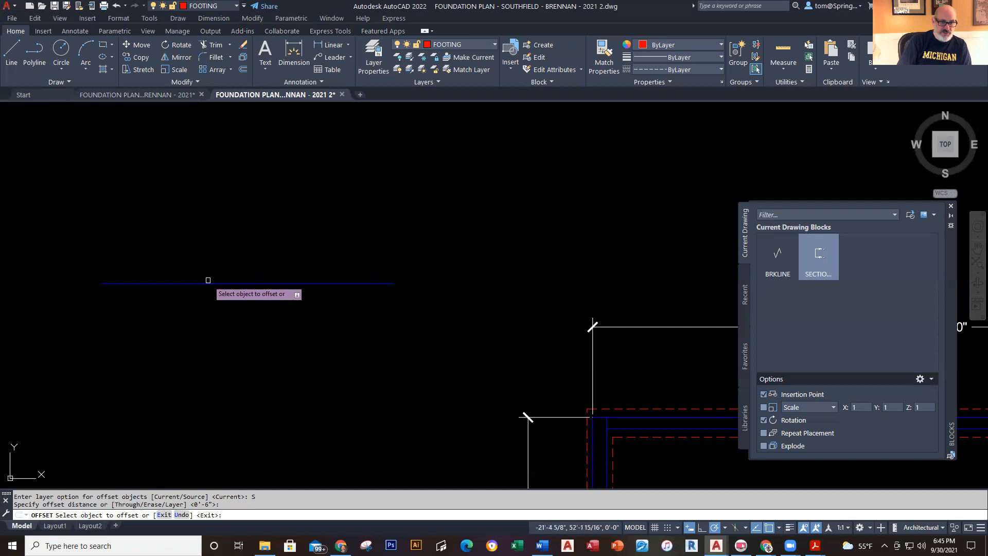
{"action": "left_click", "coordinate": [208, 281]}
{"action": "left_click", "coordinate": [220, 242]}
{"action": "key", "text": "Escape"}
- Move the upper of the two loose wall lines to the FOOTING layer
{"action": "left_click", "coordinate": [255, 275]}
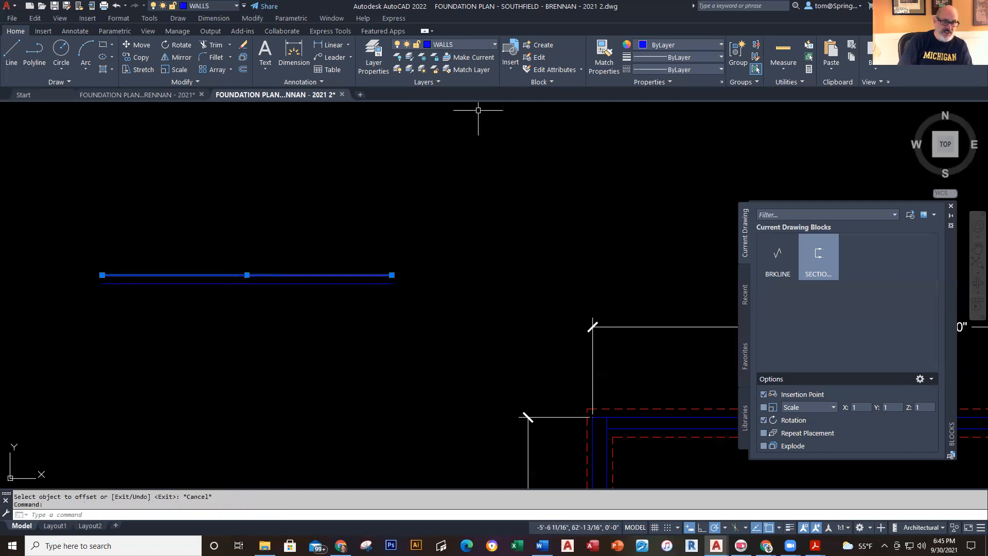
{"action": "left_click", "coordinate": [493, 44]}
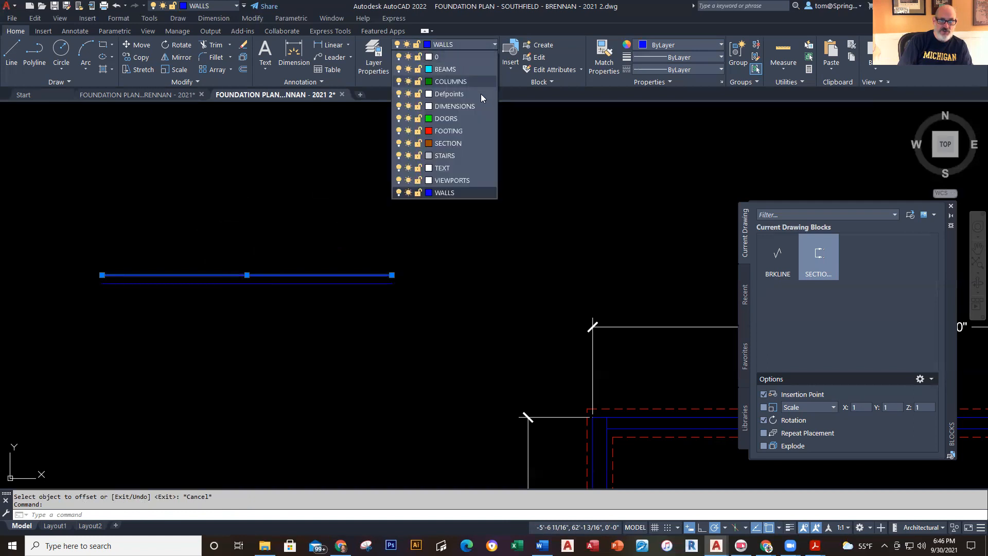
{"action": "left_click", "coordinate": [471, 132]}
{"action": "key", "text": "Escape"}
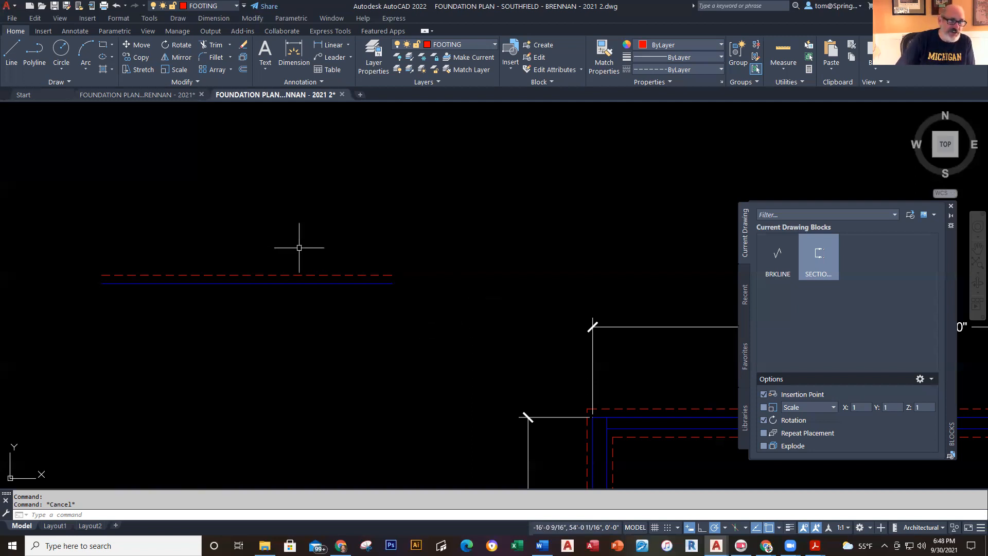
- Examine the Offset command's Layer option choices, Current and Source, without offsetting any line
{"action": "left_click", "coordinate": [243, 69]}
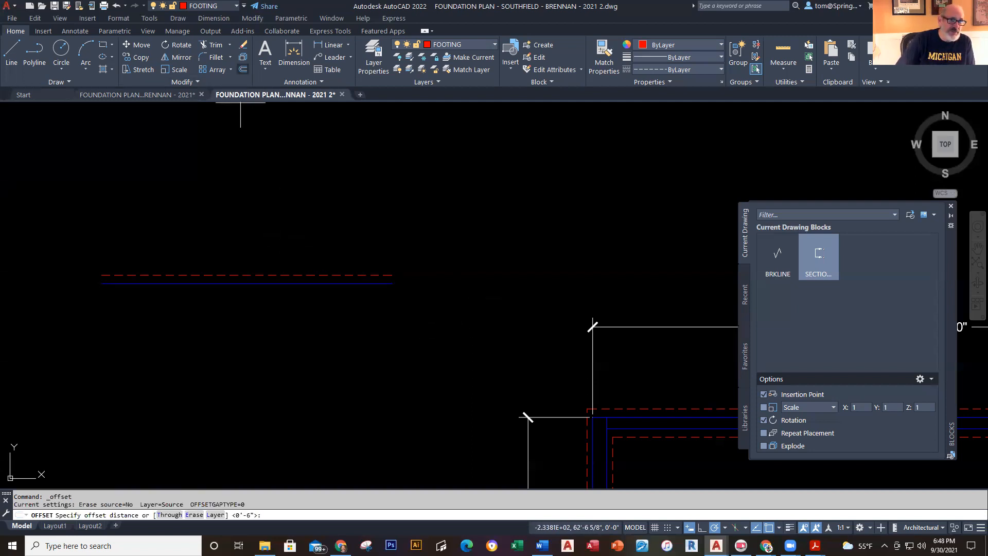
{"action": "right_click", "coordinate": [324, 202]}
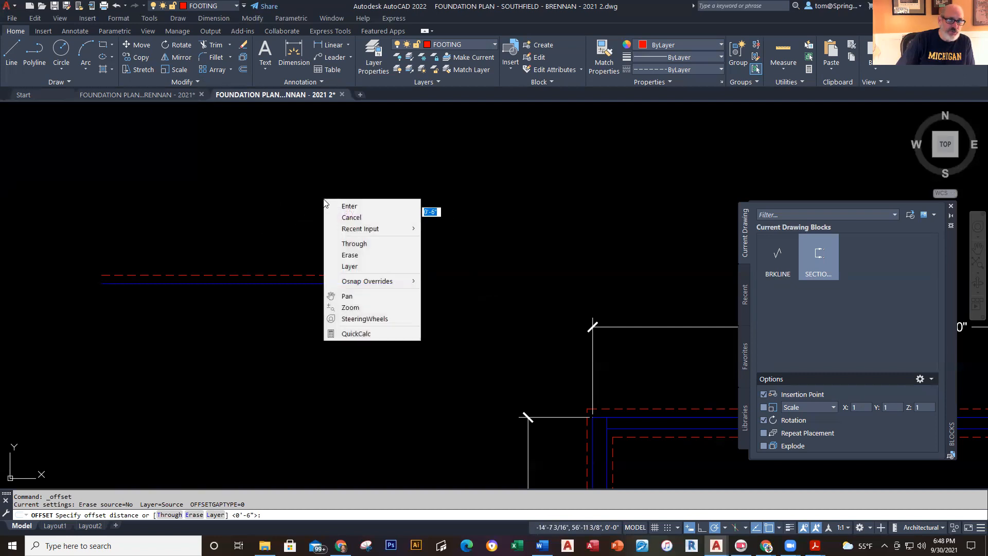
{"action": "left_click", "coordinate": [368, 268]}
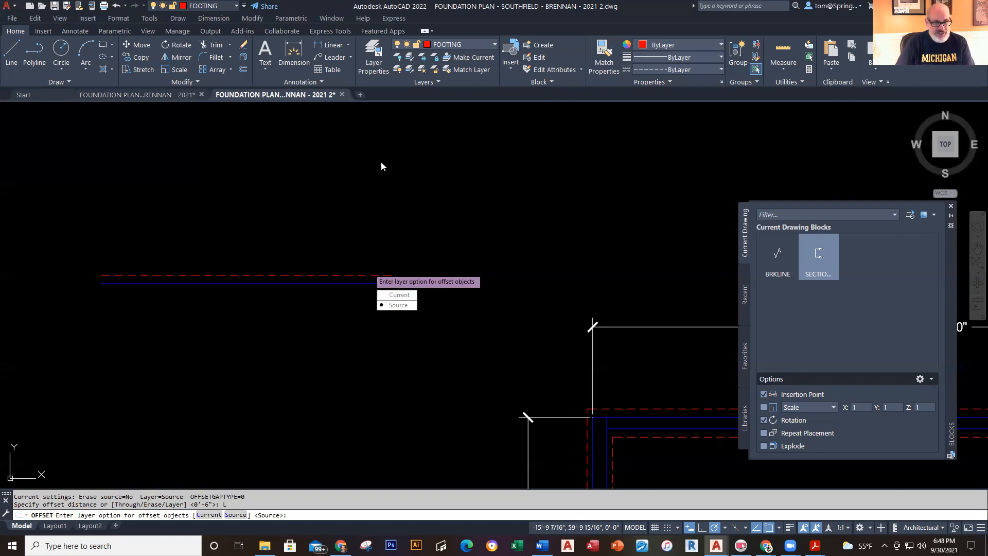
{"action": "key", "text": "Escape"}
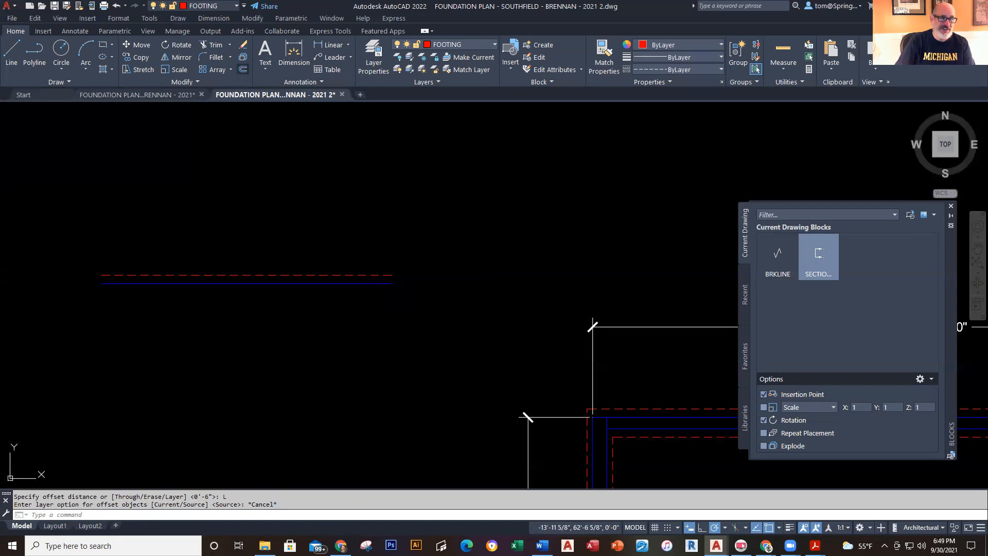
{"action": "key", "text": "Return"}
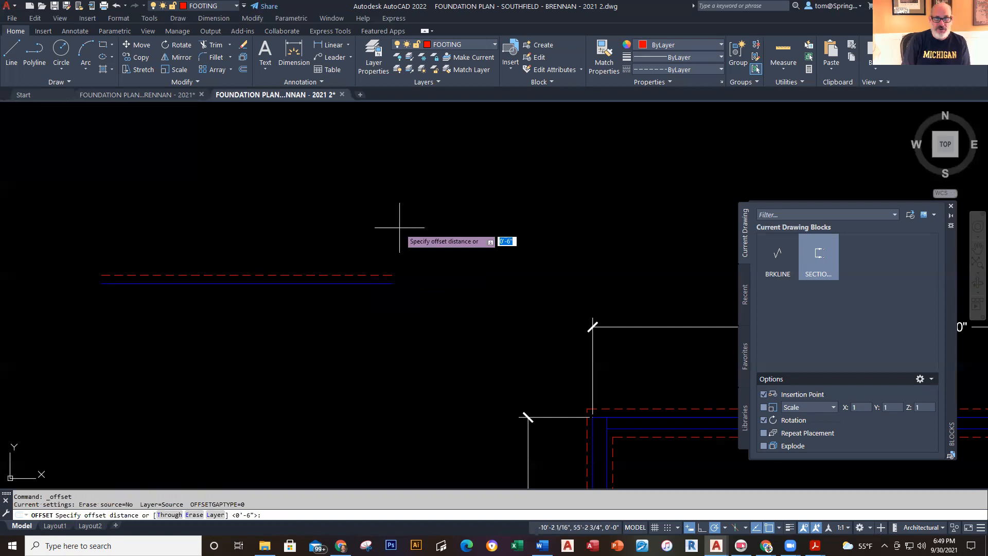
{"action": "key", "text": "Down"}
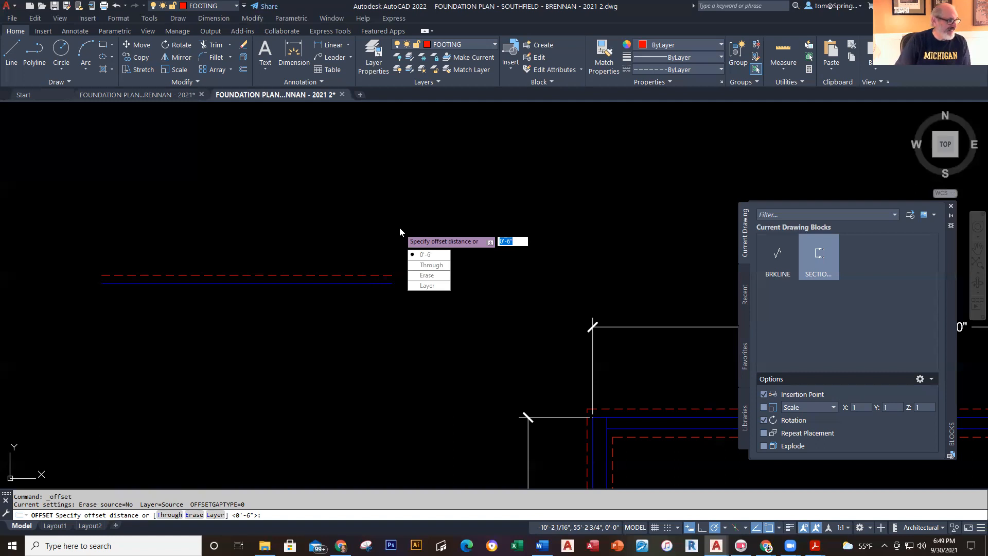
{"action": "key", "text": "Escape"}
{"action": "left_click", "coordinate": [243, 69]}
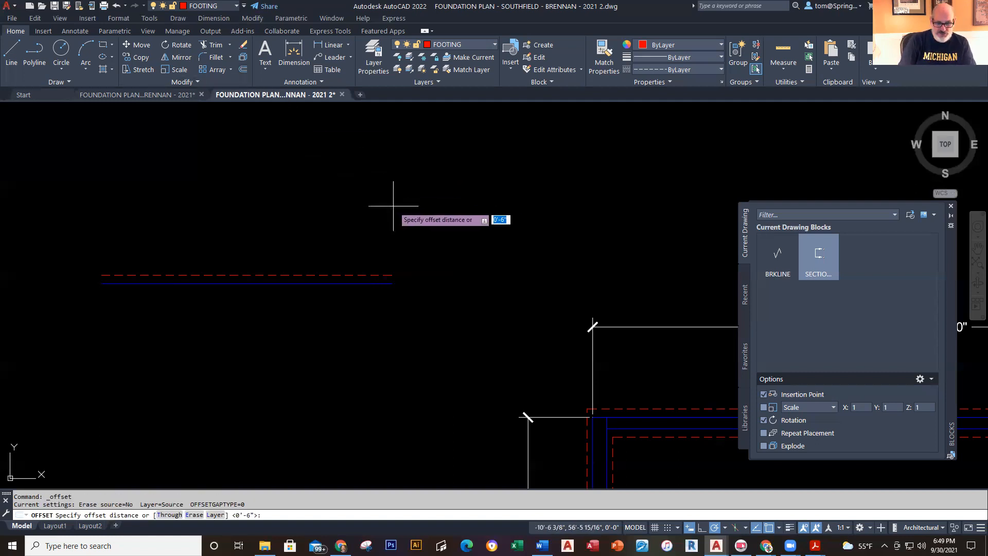
{"action": "type", "text": "L"}
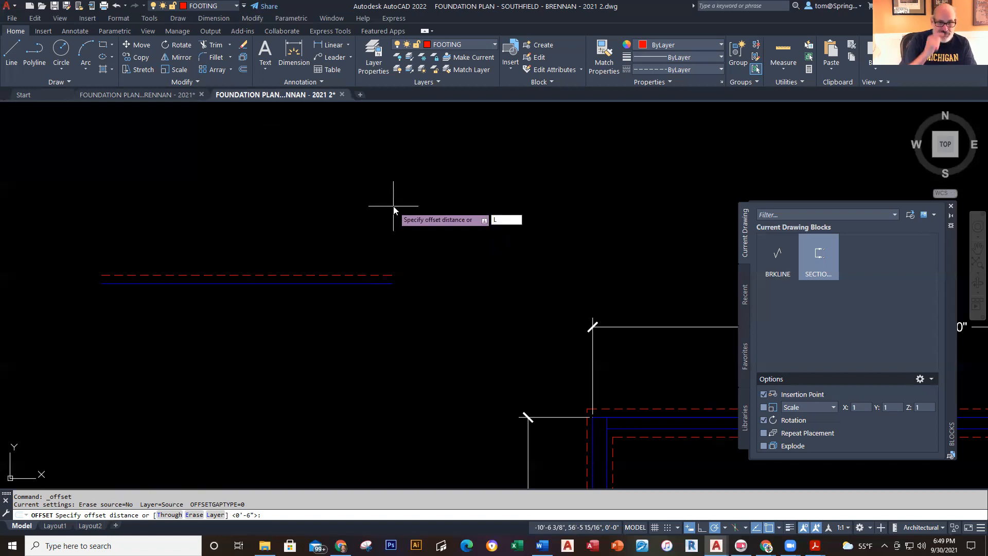
{"action": "key", "text": "Return"}
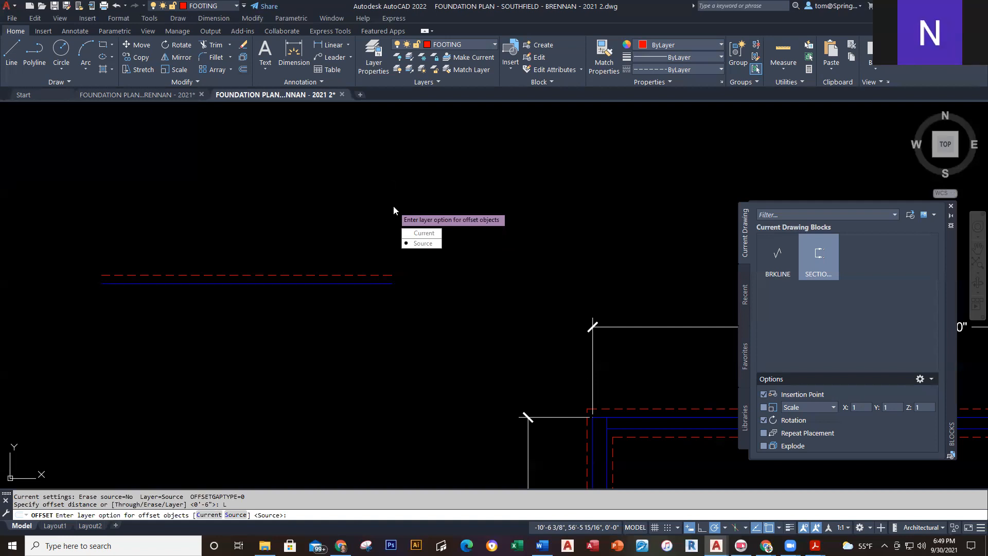
{"action": "type", "text": "`"}
{"action": "key", "text": "Escape"}
{"action": "key", "text": "Escape"}
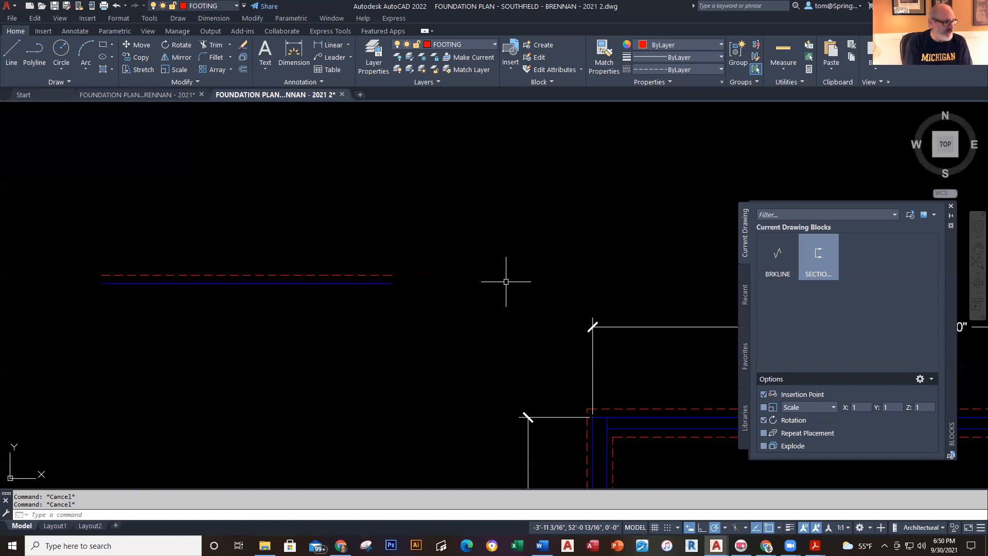
- Erase the two loose practice lines beyond the plan's upper-left corner
{"action": "left_click", "coordinate": [470, 242]}
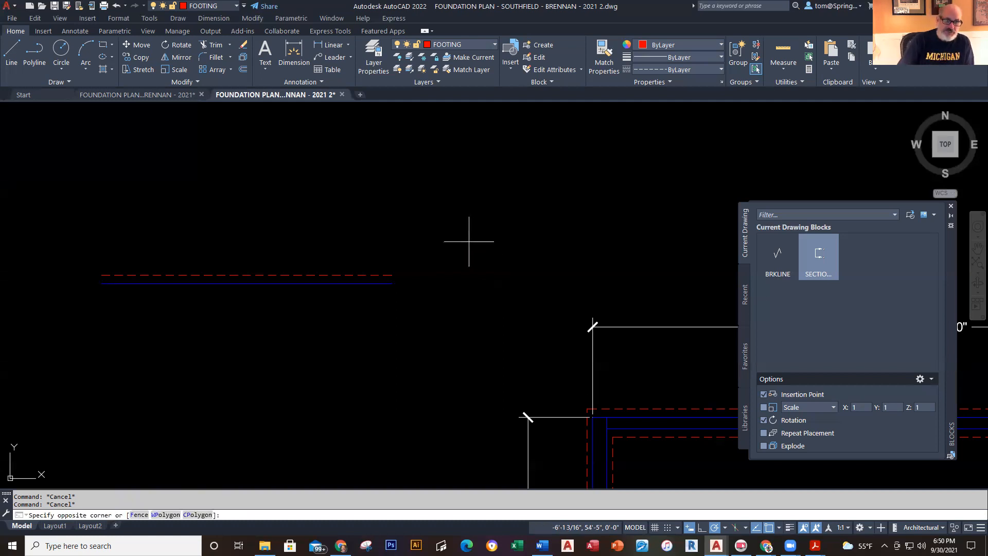
{"action": "left_click", "coordinate": [280, 316]}
{"action": "key", "text": "Delete"}
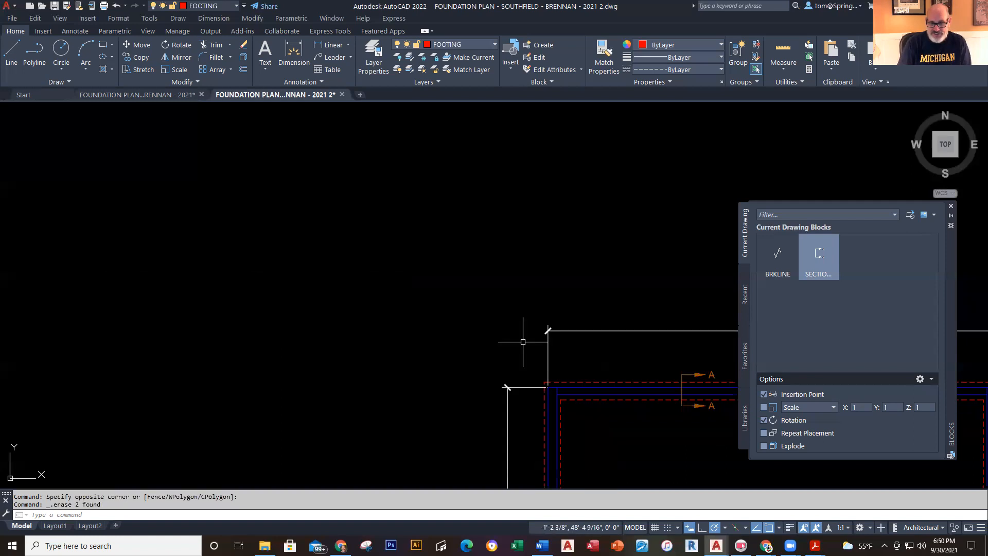
{"action": "scroll", "coordinate": [529, 342], "scroll_direction": "down", "scroll_amount": 3}
{"action": "middle_click_drag", "start_coordinate": [466, 322], "coordinate": [293, 193]}
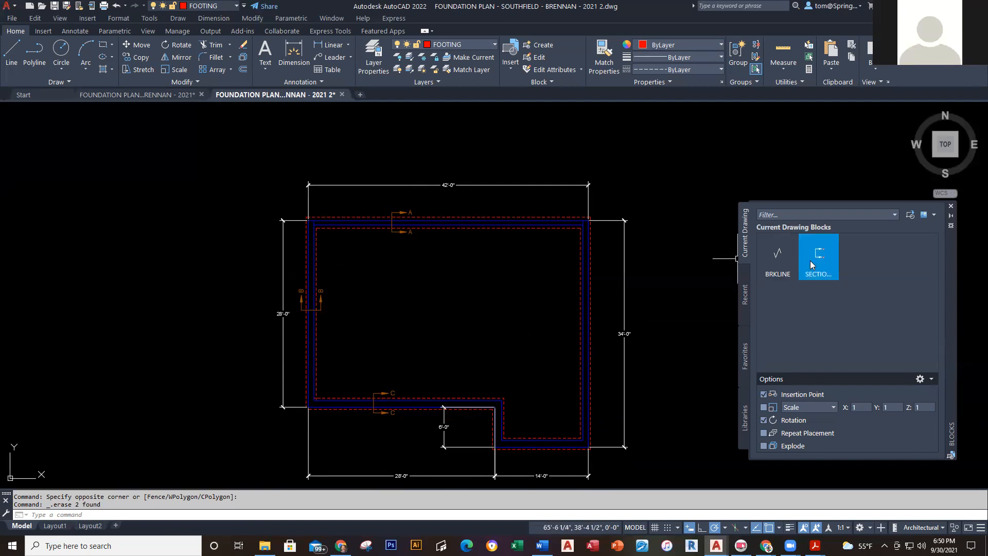
- Insert a SECTION MARKER block inside the plan at 0° rotation, leaving both SECTION attributes blank
{"action": "mouse_move", "coordinate": [814, 261]}
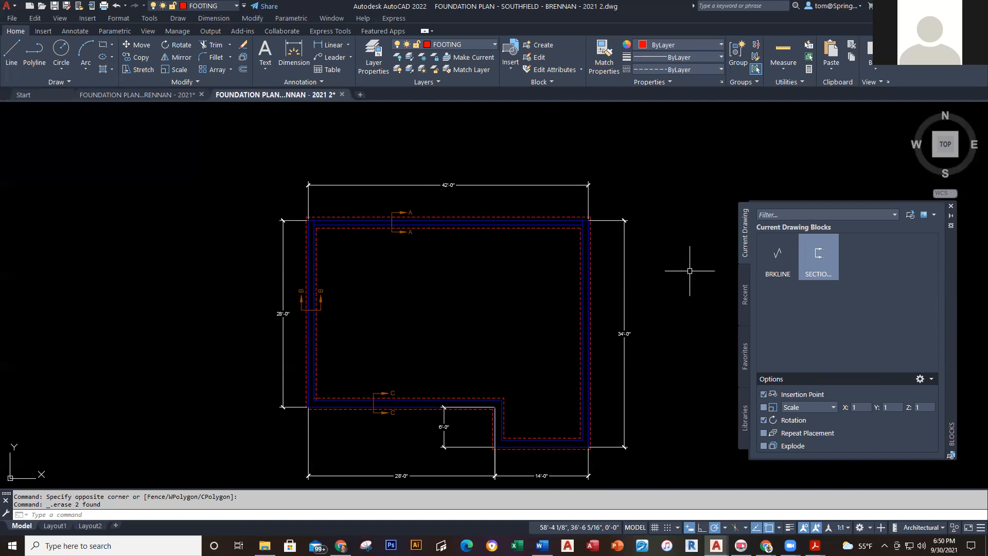
{"action": "left_click", "coordinate": [820, 257]}
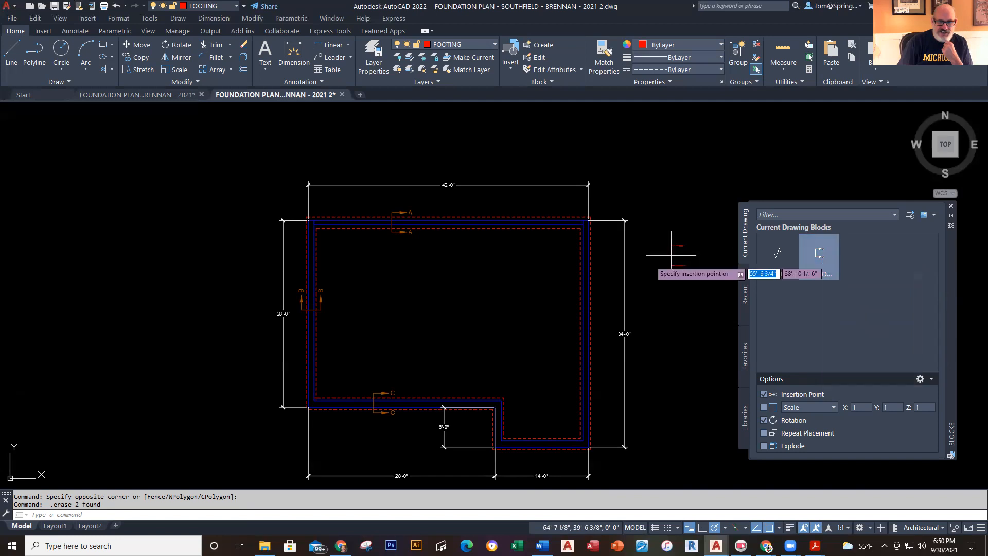
{"action": "left_click", "coordinate": [431, 274]}
{"action": "left_click", "coordinate": [472, 275]}
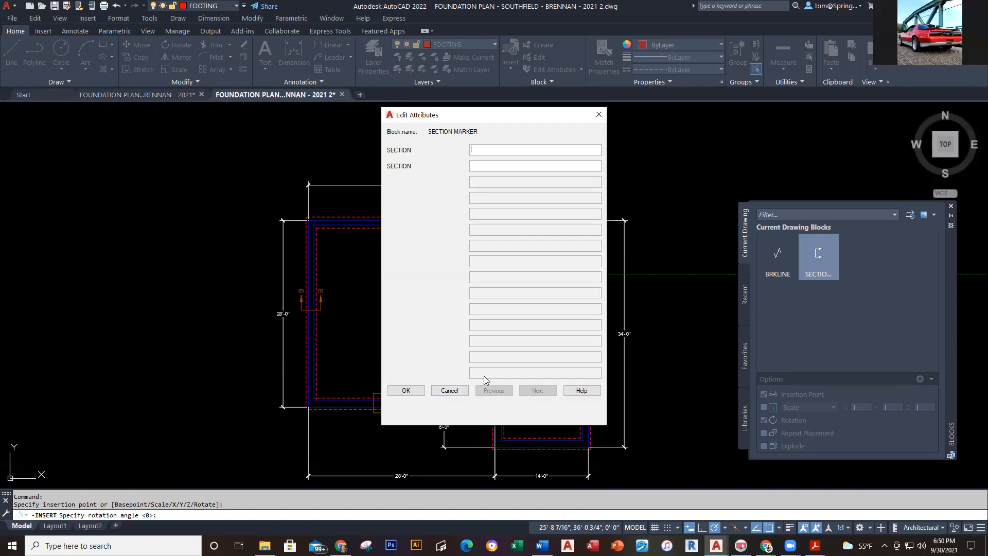
{"action": "left_click", "coordinate": [598, 114]}
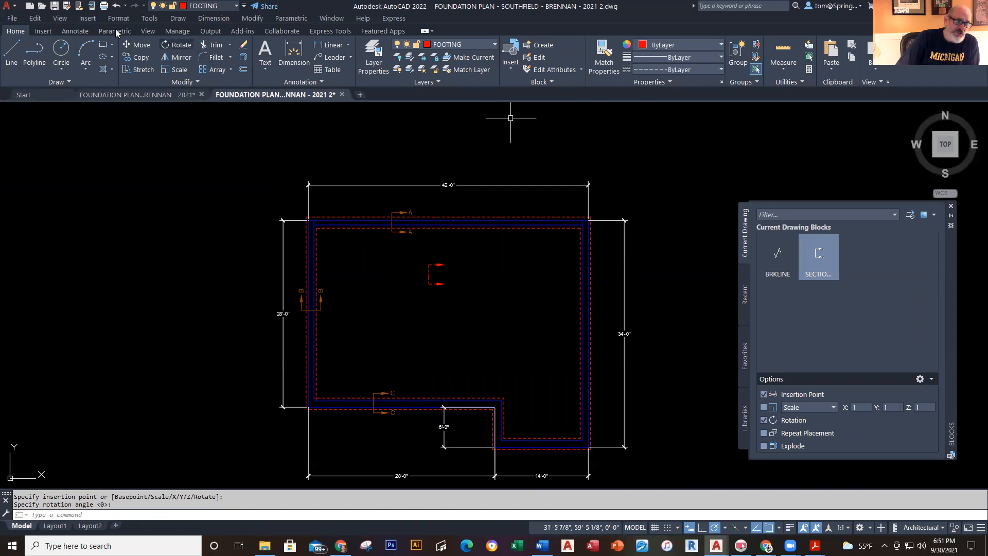
- Check the gallery of blocks available for insertion, and erase the blank section marker inside the plan
{"action": "left_click", "coordinate": [43, 33]}
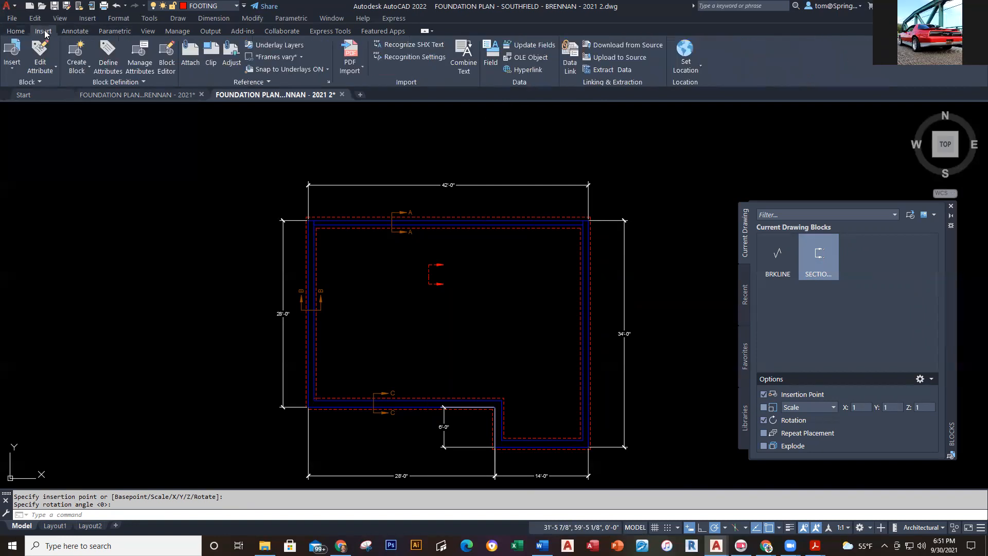
{"action": "left_click", "coordinate": [14, 74]}
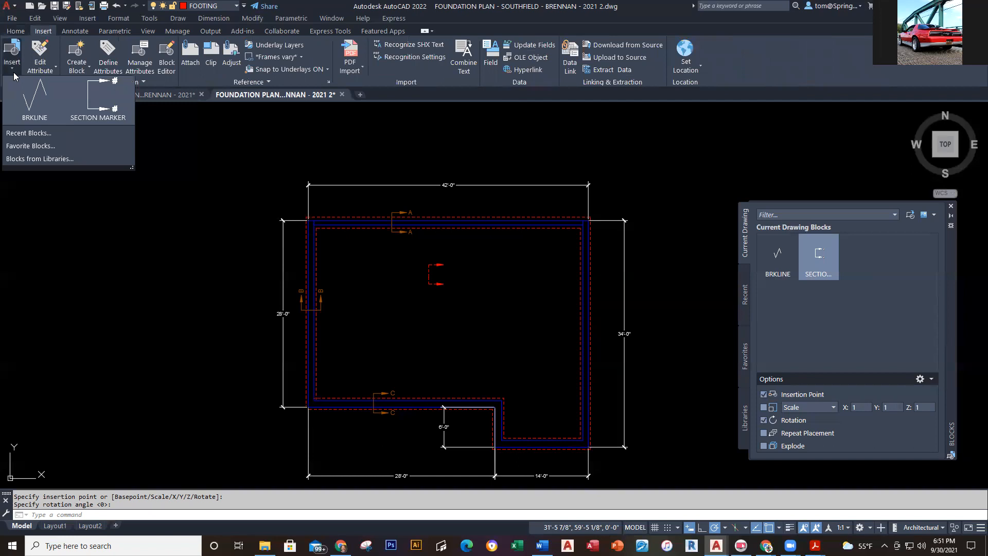
{"action": "left_click", "coordinate": [14, 73]}
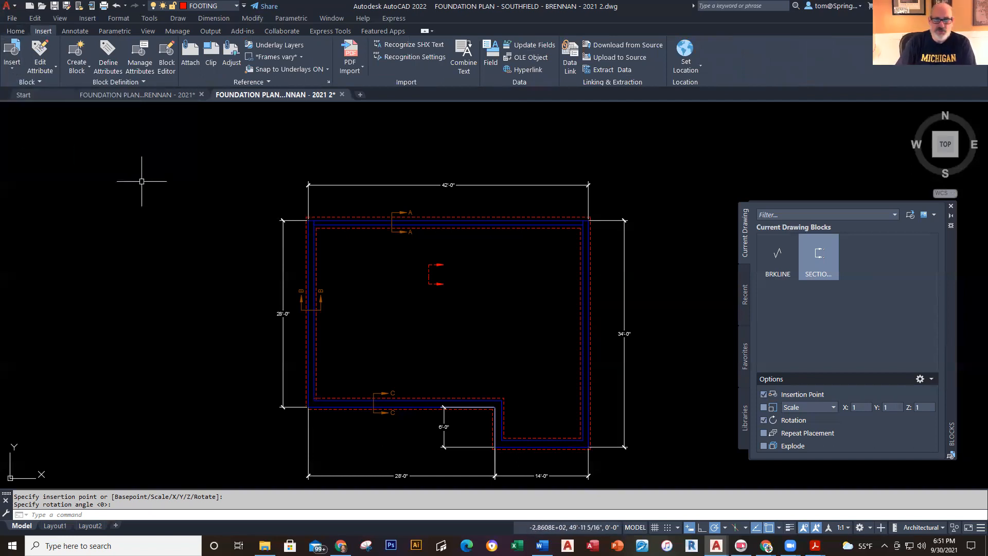
{"action": "left_click", "coordinate": [19, 33]}
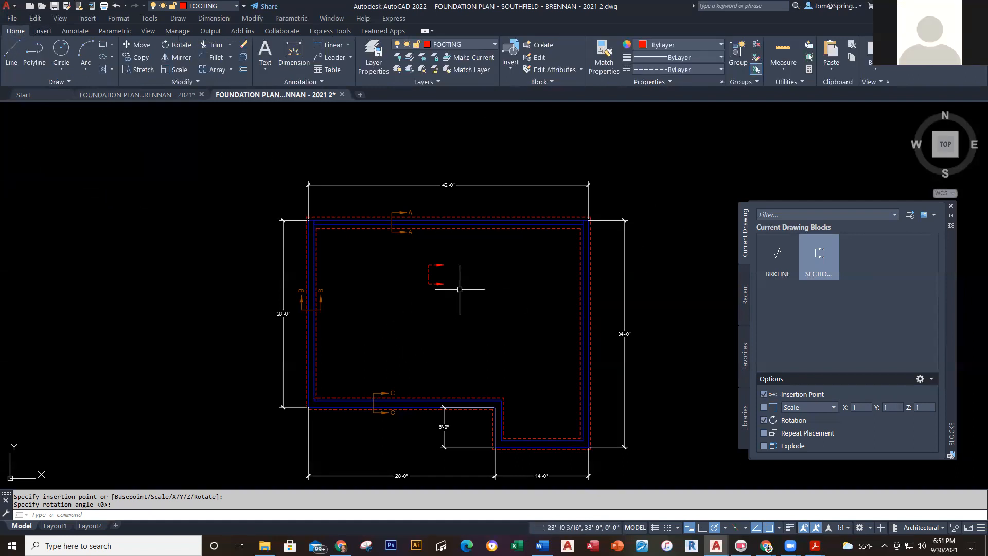
{"action": "left_click", "coordinate": [437, 281]}
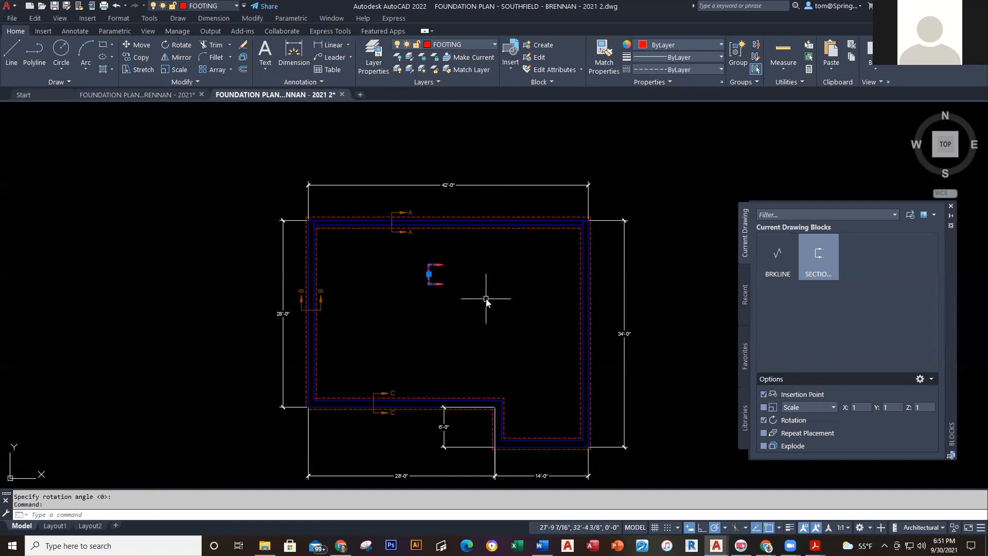
{"action": "key", "text": "Delete"}
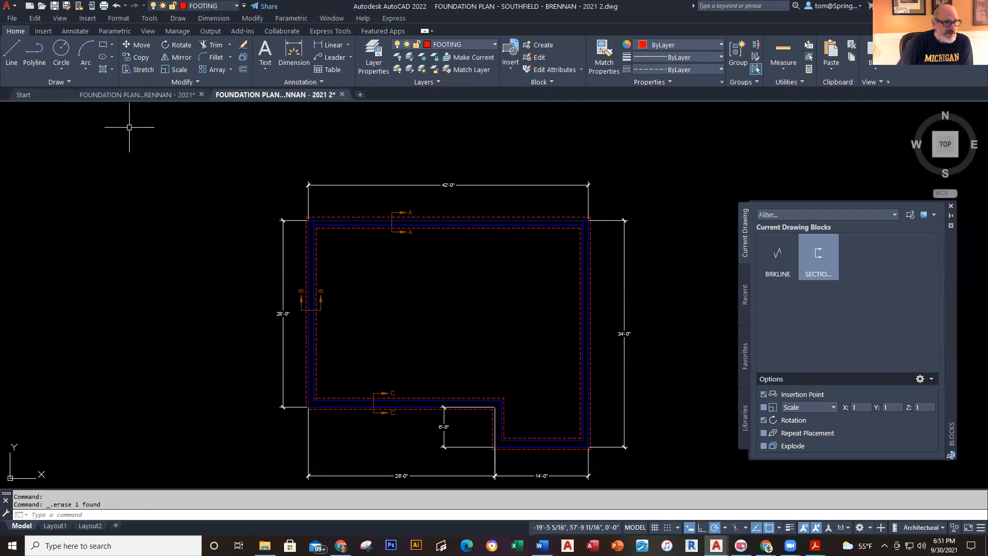
- Look over the BRKLINE and SECTION MARKER blocks offered by the Insert command's gallery
{"action": "left_click", "coordinate": [45, 31]}
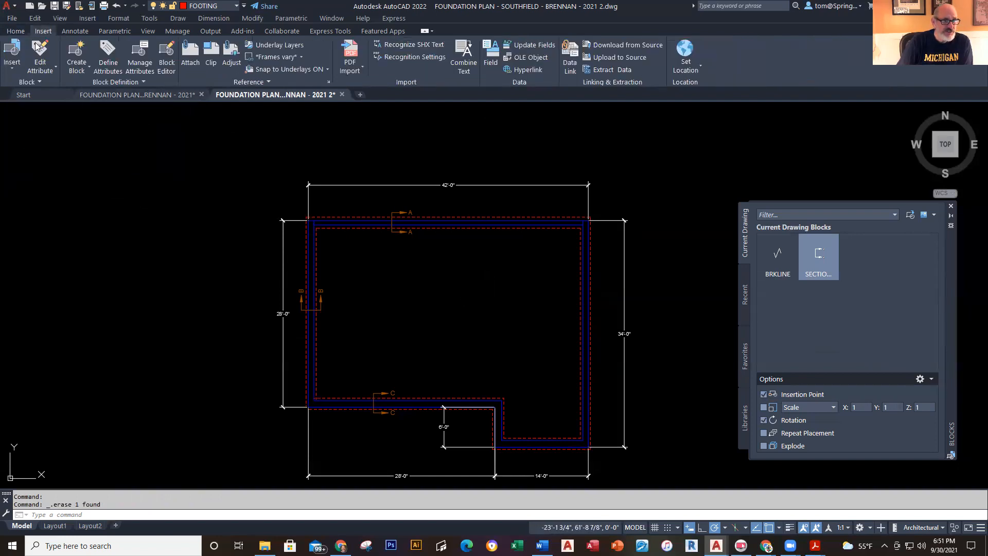
{"action": "left_click", "coordinate": [11, 72]}
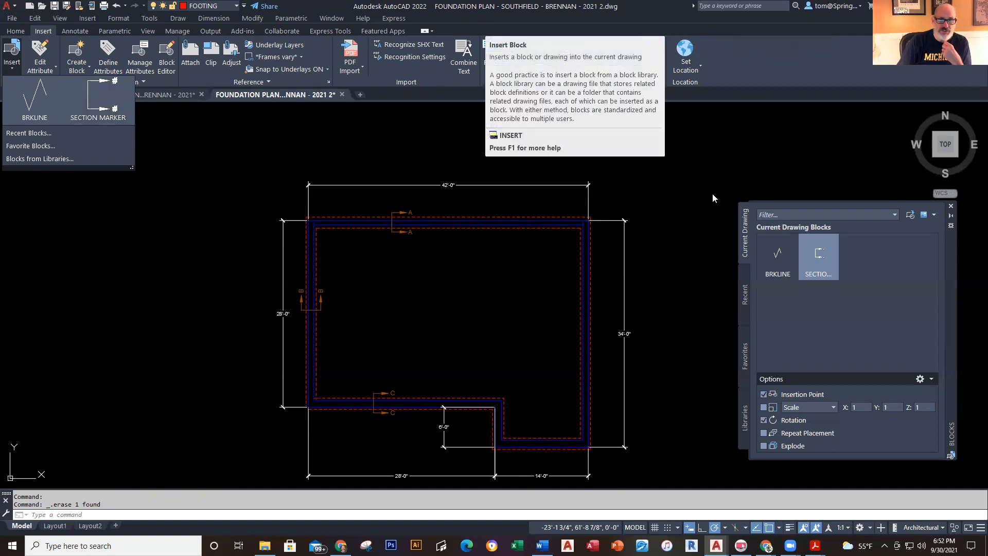
{"action": "left_click", "coordinate": [669, 197]}
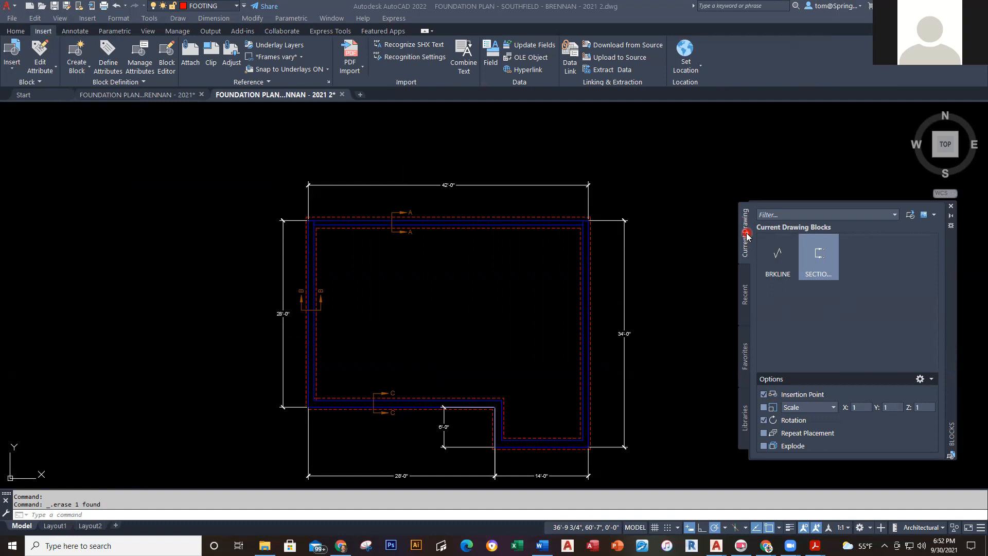
{"action": "left_click", "coordinate": [812, 245]}
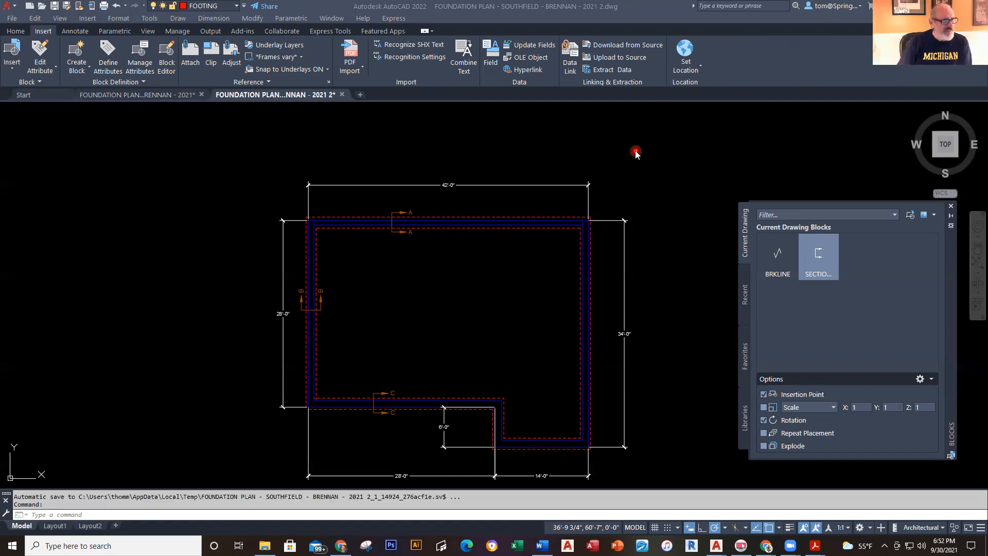
{"action": "right_click", "coordinate": [636, 154]}
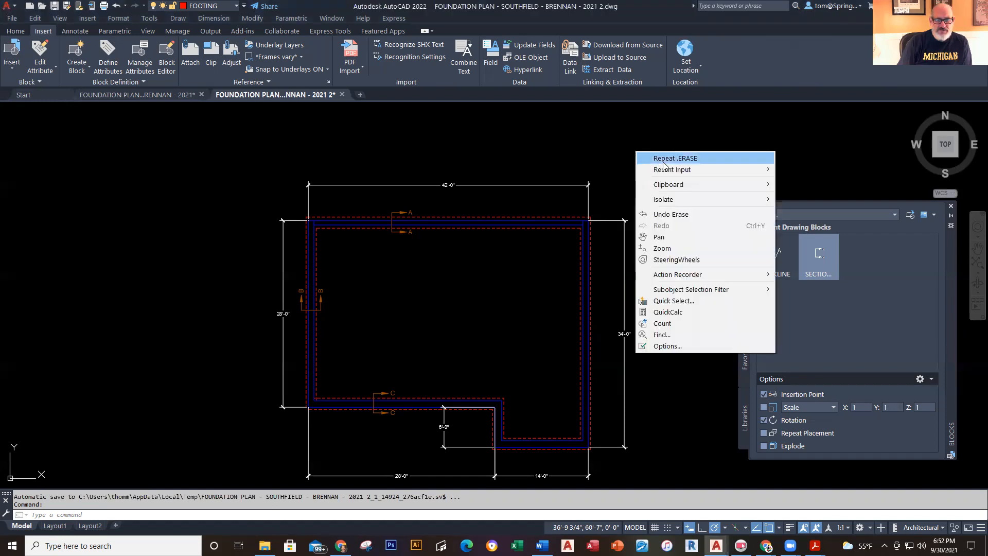
{"action": "left_click", "coordinate": [627, 150]}
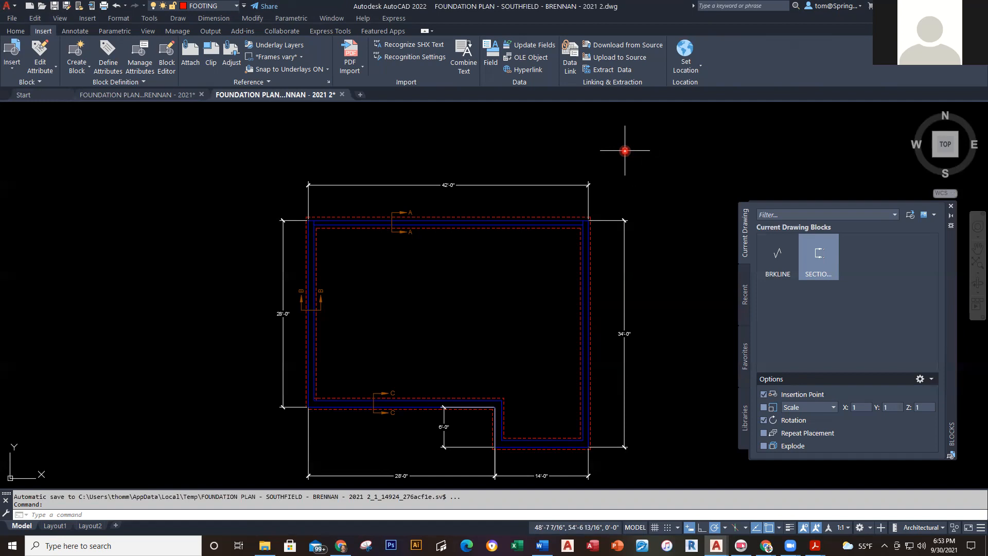
{"action": "left_click", "coordinate": [11, 32]}
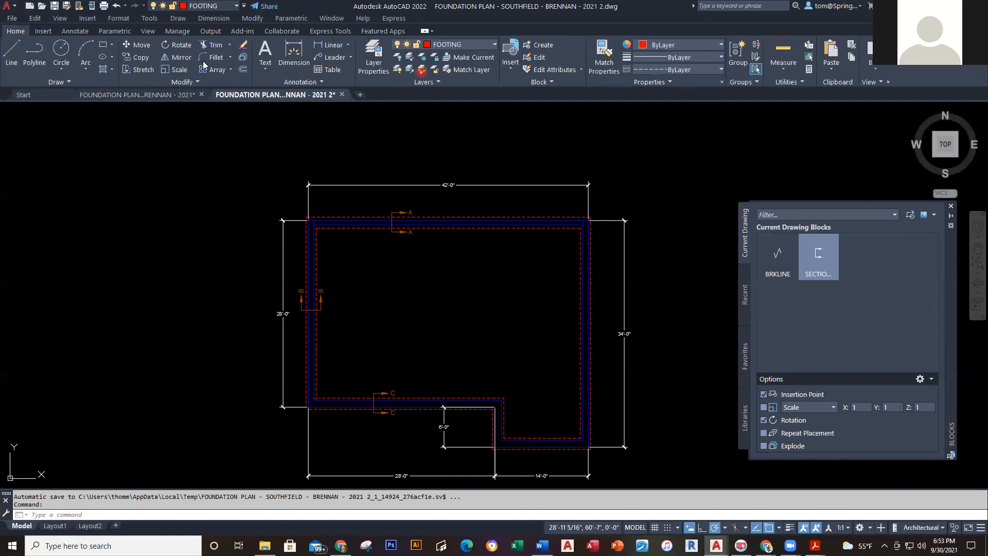
{"action": "left_click", "coordinate": [494, 44]}
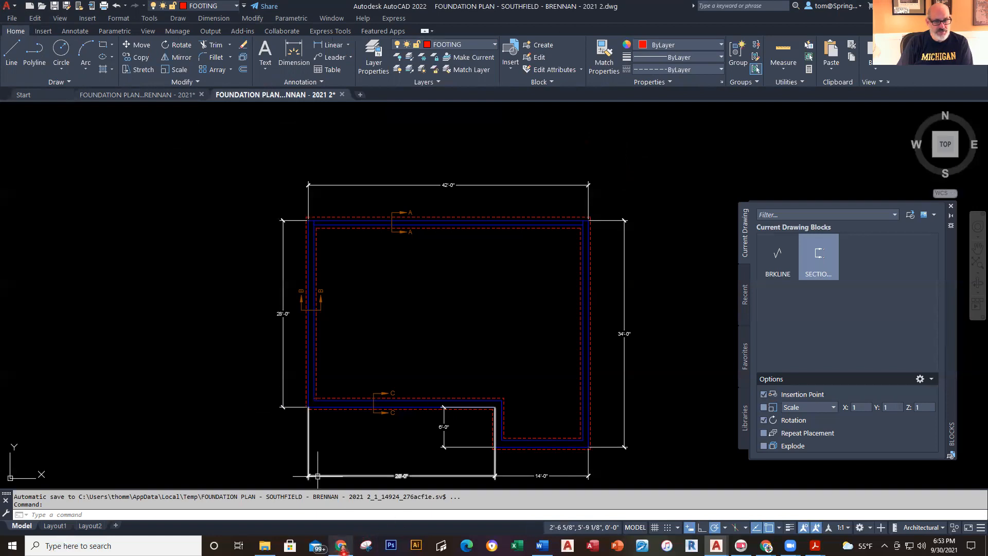
- Switch to Chrome and download the FOUNDATION PLAN - SOUTHFIELD TEMPLATE 2021 file from the Week 6 assignment page
{"action": "left_click", "coordinate": [340, 546]}
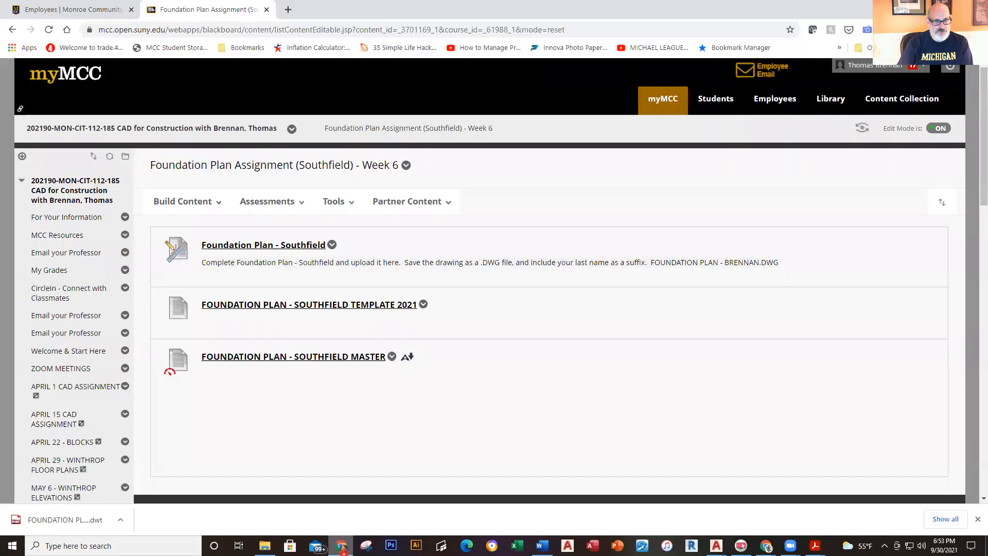
{"action": "left_click", "coordinate": [391, 308]}
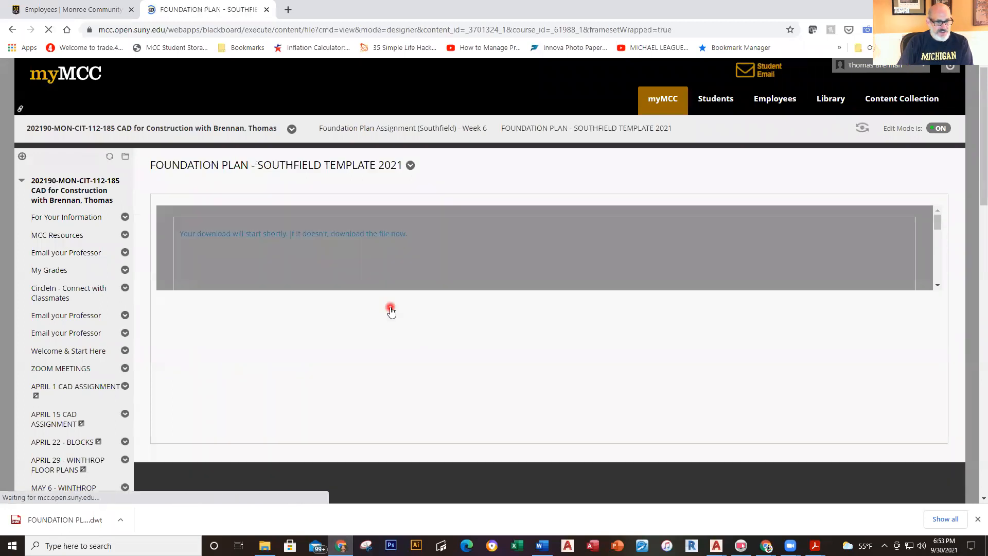
{"action": "left_click", "coordinate": [77, 525]}
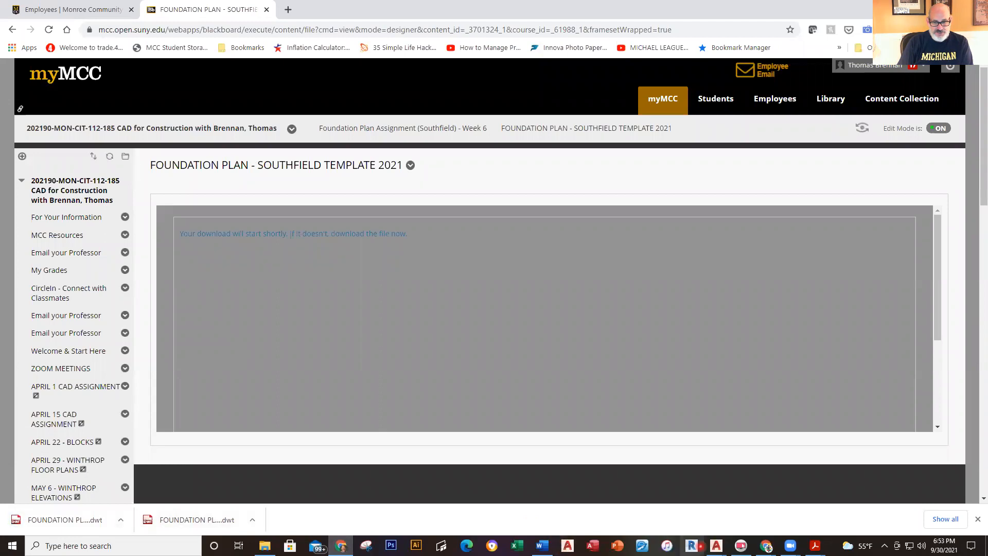
- Switch to AutoCAD and start a new drawing from FOUNDATION PLAN SOUTHFIELD - 2021 TEMPLATE (2).dwt in the Downloads folder
{"action": "mouse_move", "coordinate": [716, 546]}
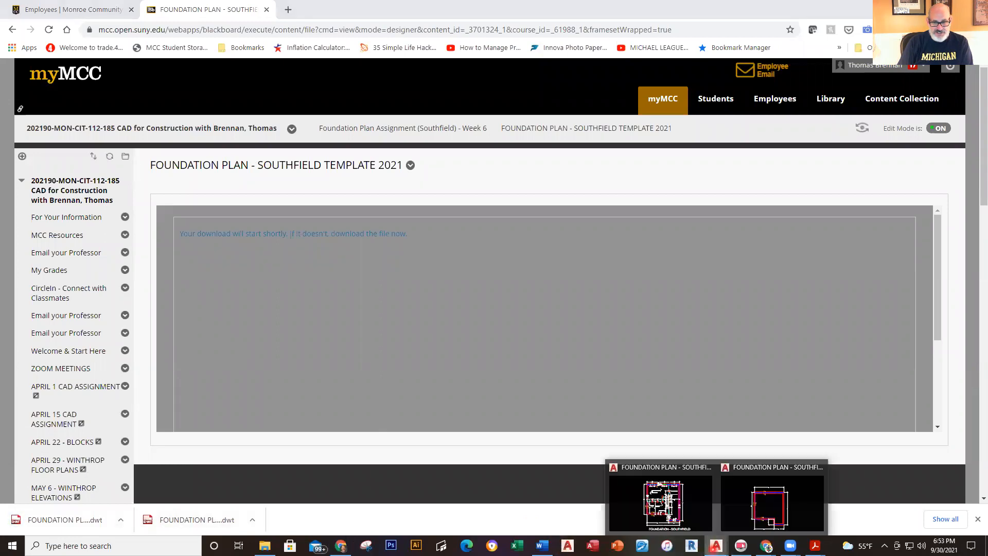
{"action": "left_click", "coordinate": [691, 522]}
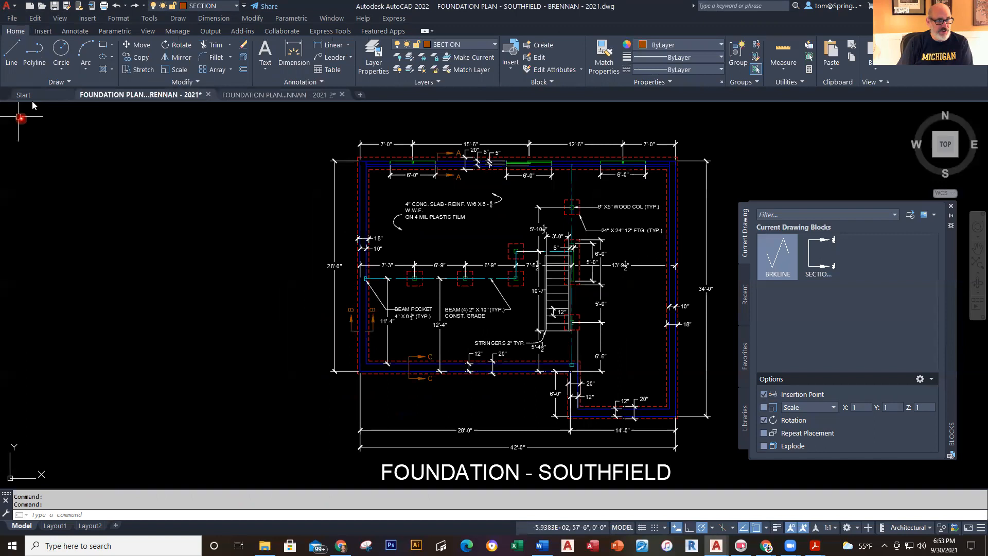
{"action": "left_click", "coordinate": [52, 98]}
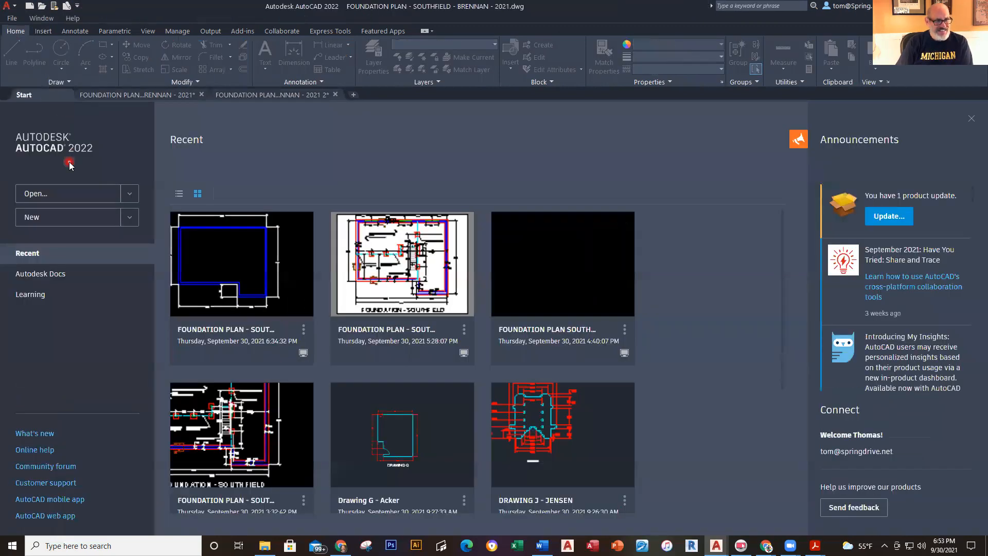
{"action": "left_click", "coordinate": [29, 7]}
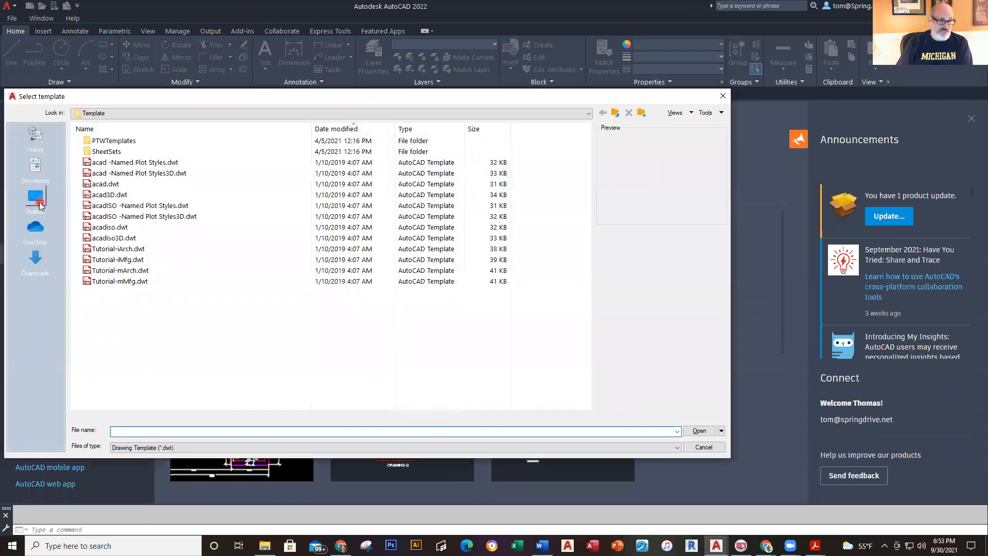
{"action": "left_click", "coordinate": [35, 228]}
{"action": "left_click", "coordinate": [39, 269]}
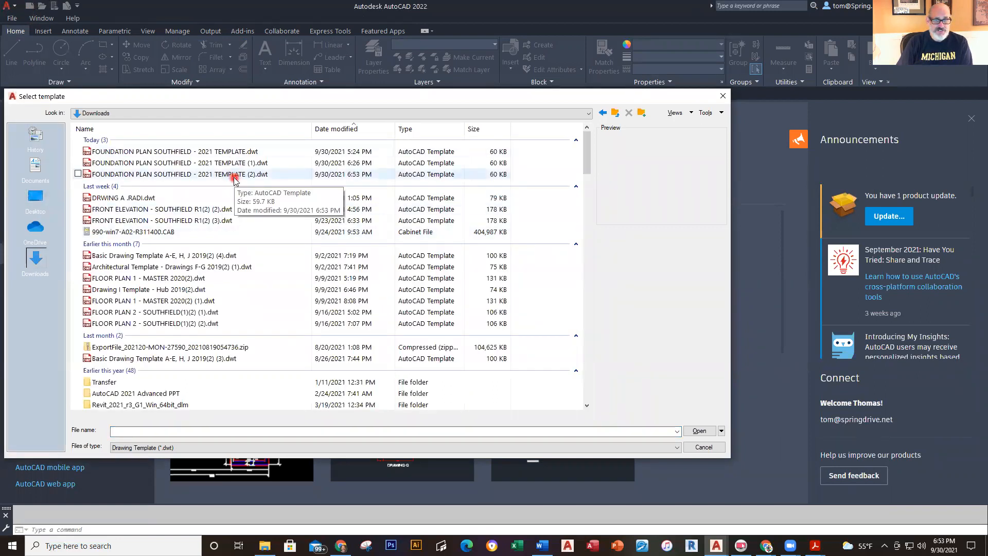
{"action": "double_click", "coordinate": [235, 175]}
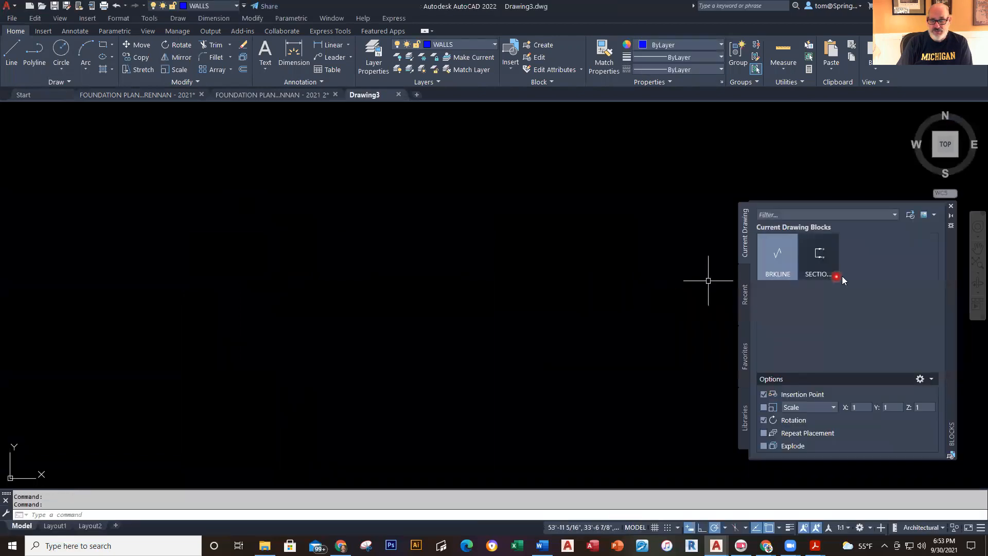
{"action": "mouse_move", "coordinate": [822, 269]}
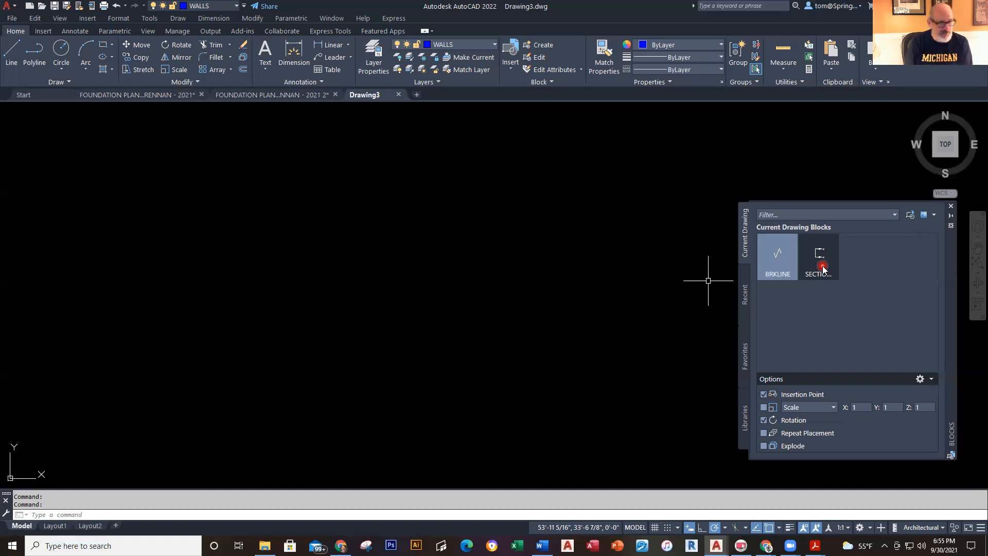
{"action": "mouse_move", "coordinate": [822, 269]}
{"action": "left_mouse_down"}
{"action": "mouse_move", "coordinate": [613, 171]}
{"action": "mouse_move", "coordinate": [294, 99]}
{"action": "mouse_move", "coordinate": [444, 335]}
{"action": "left_mouse_up"}
{"action": "middle_click_drag", "start_coordinate": [444, 335], "coordinate": [435, 306]}
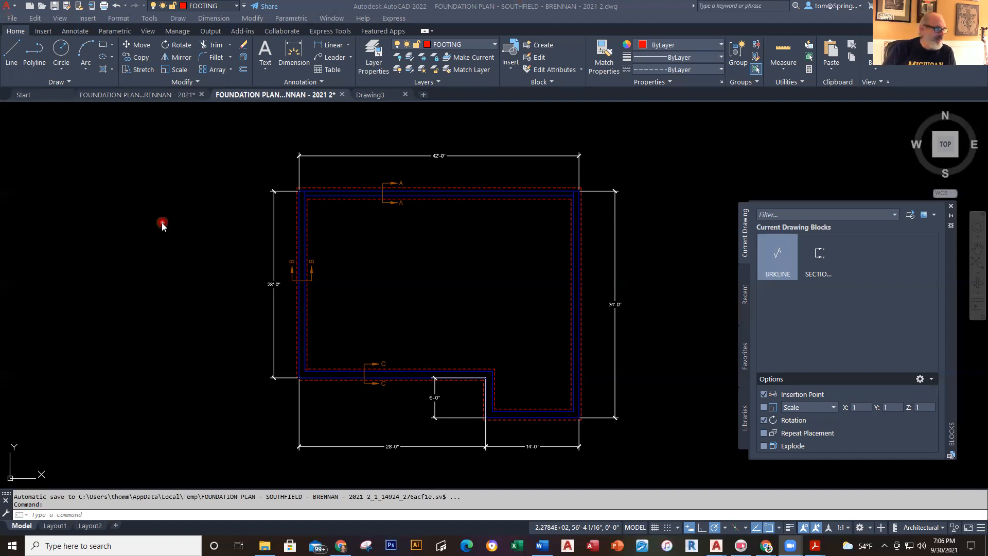
{"action": "scroll", "coordinate": [162, 227], "scroll_direction": "down", "scroll_amount": 4}
{"action": "scroll", "coordinate": [162, 224], "scroll_direction": "up", "scroll_amount": 2}
{"action": "scroll", "coordinate": [168, 222], "scroll_direction": "up", "scroll_amount": 2}
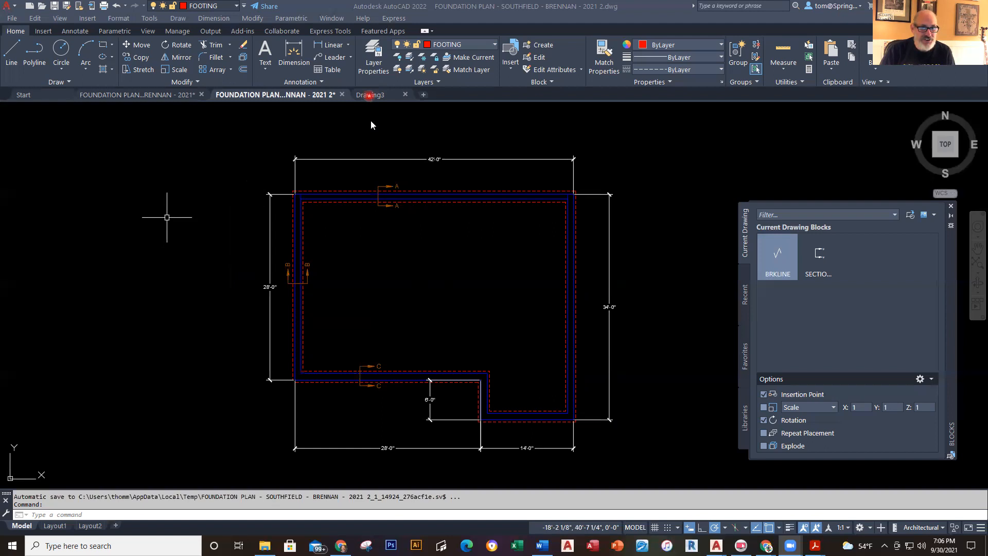
- Close the completed, fully annotated Southfield foundation plan drawing and save its changes
{"action": "left_click", "coordinate": [371, 95]}
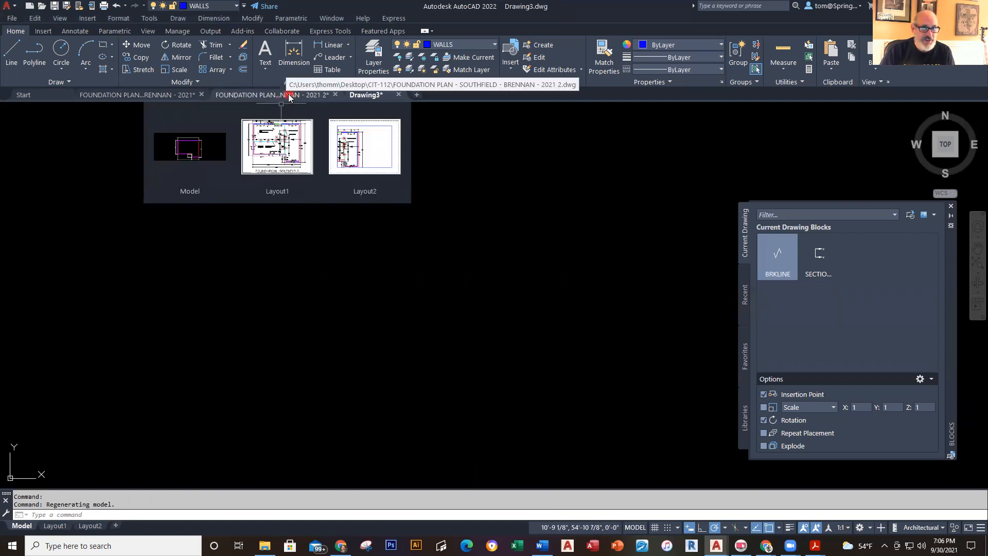
{"action": "mouse_move", "coordinate": [179, 97]}
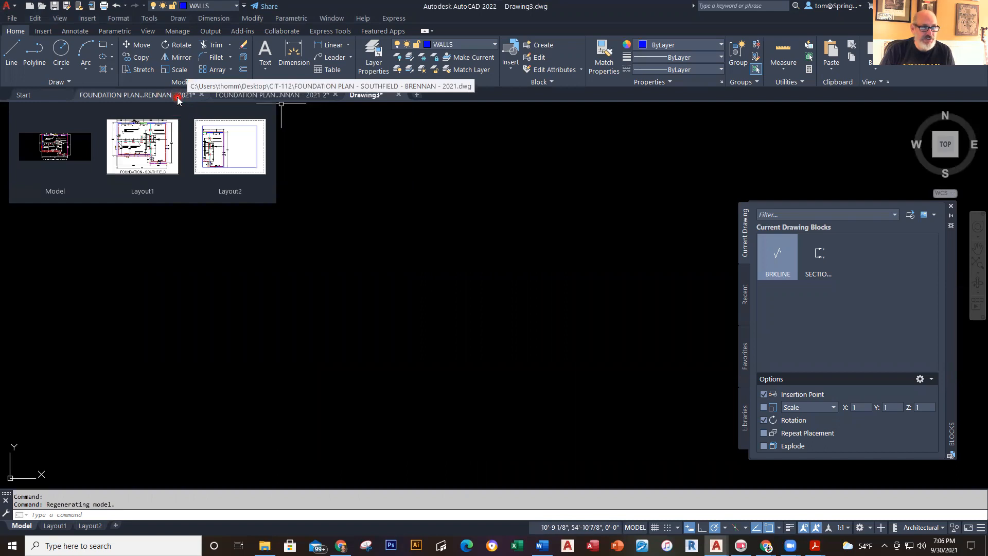
{"action": "left_click", "coordinate": [176, 149]}
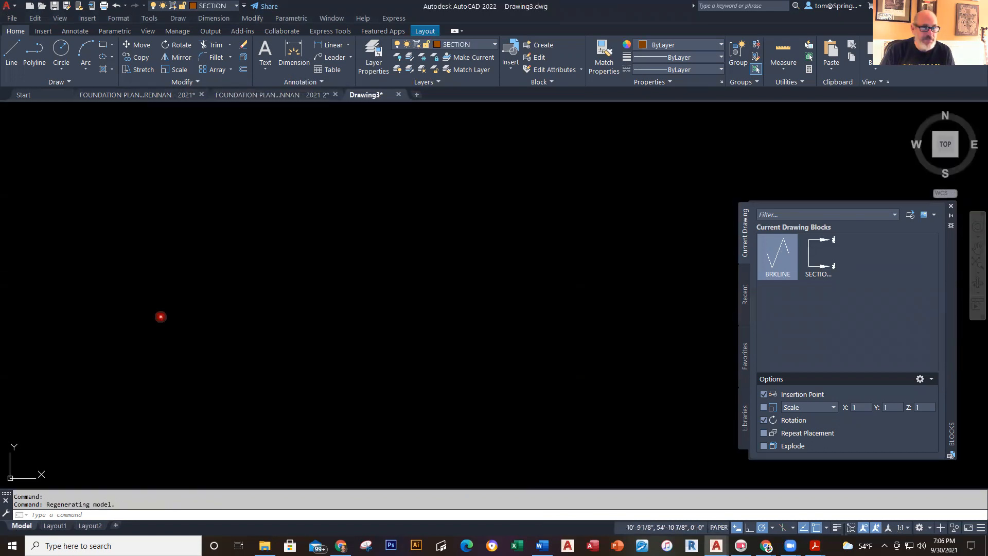
{"action": "left_click", "coordinate": [201, 96]}
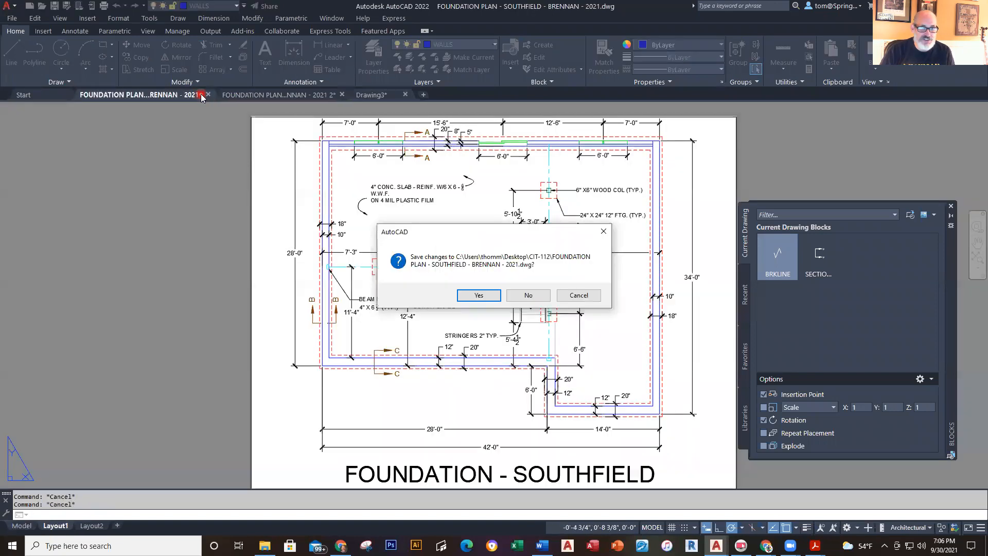
{"action": "left_click", "coordinate": [479, 296]}
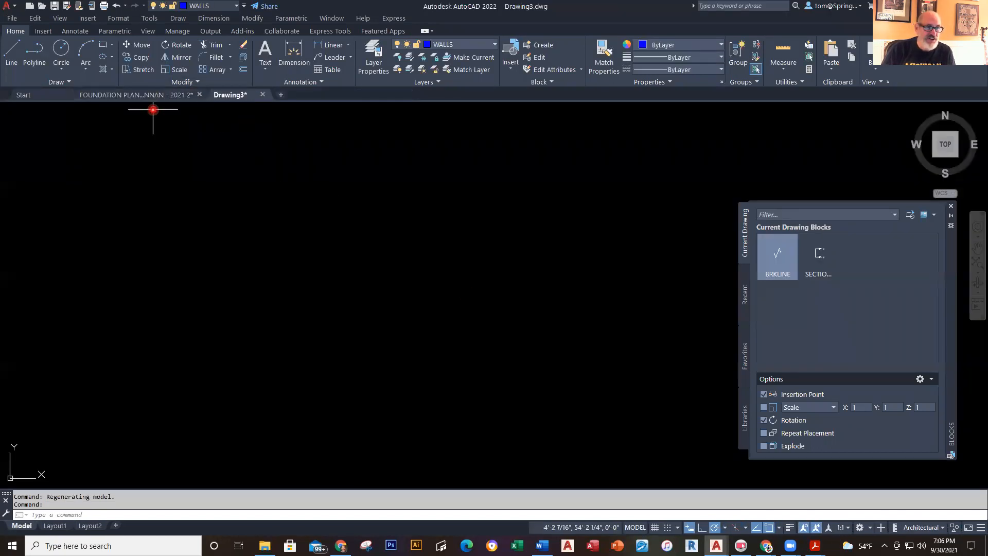
- Tile the in-progress foundation plan and Drawing3 vertically side by side, with the Start window minimized
{"action": "left_click", "coordinate": [156, 95]}
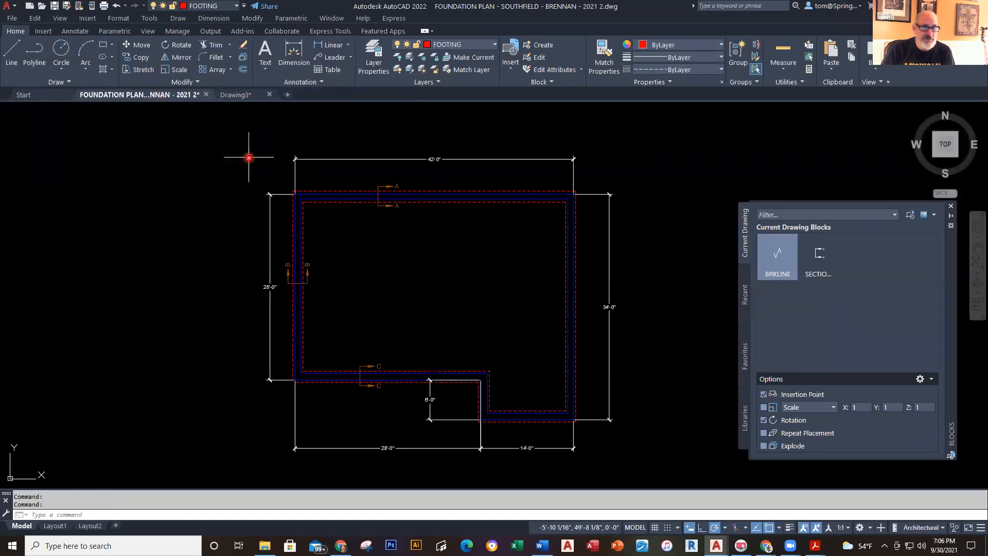
{"action": "left_click", "coordinate": [335, 21]}
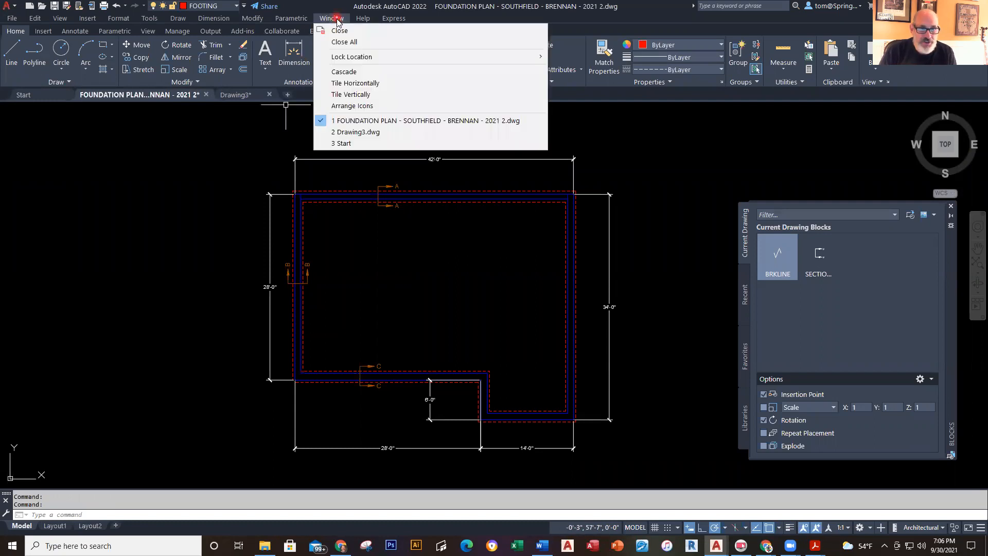
{"action": "left_click", "coordinate": [357, 95]}
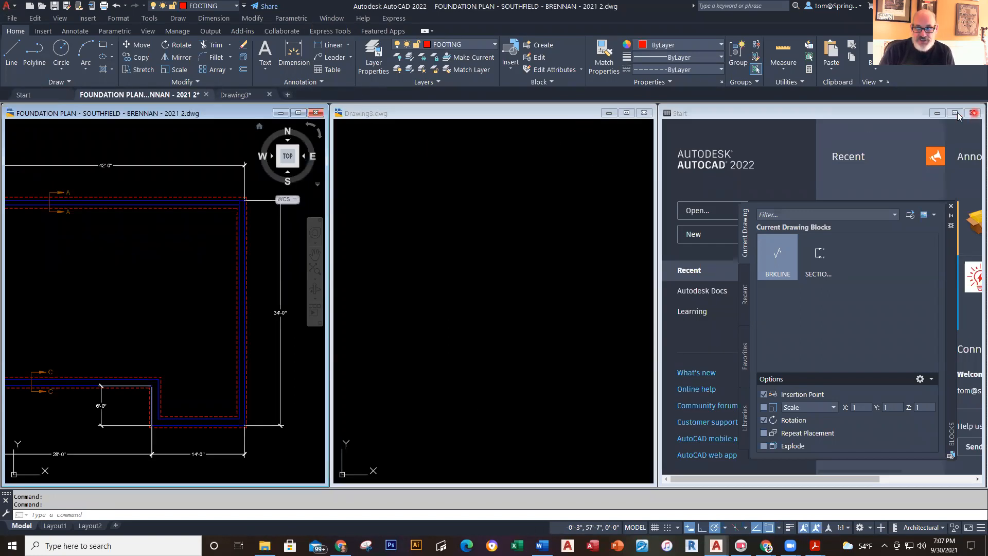
{"action": "left_click", "coordinate": [937, 113]}
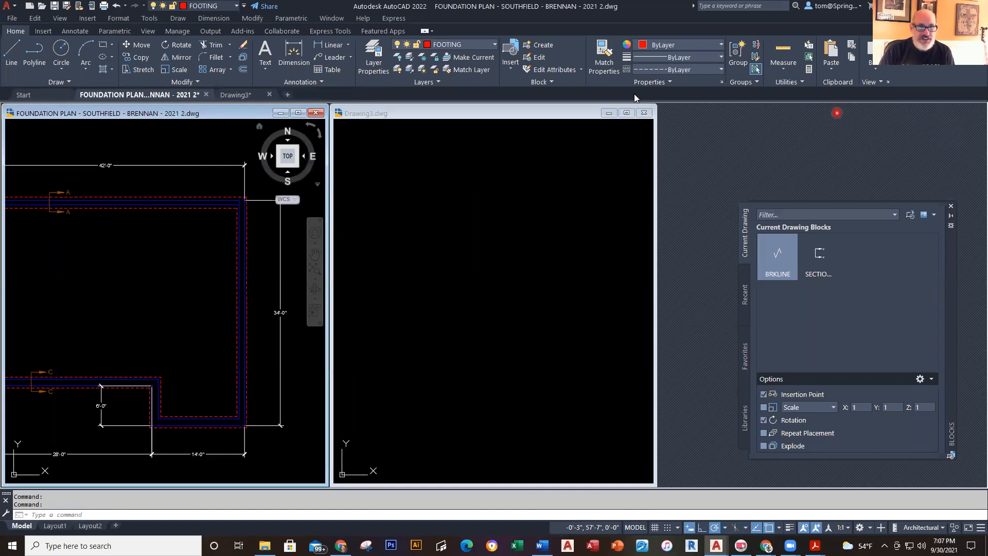
{"action": "left_click", "coordinate": [331, 18]}
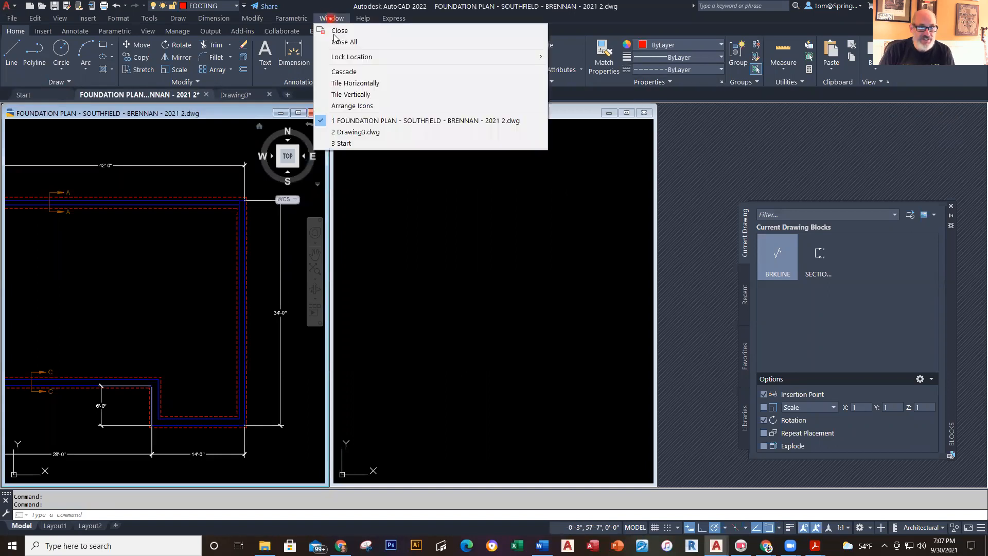
{"action": "left_click", "coordinate": [349, 94]}
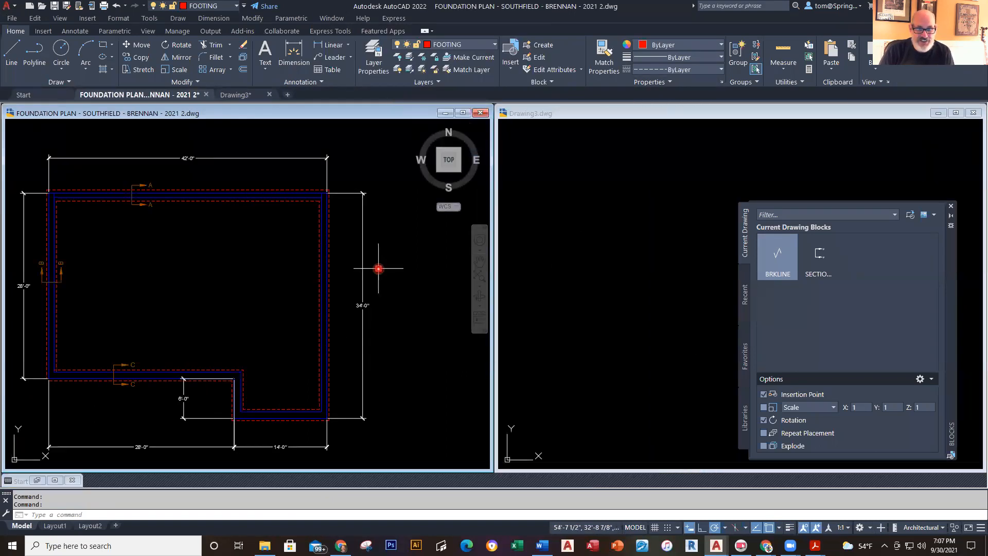
- Move the Blocks palette lower over Drawing3 to free up its upper area
{"action": "scroll", "coordinate": [410, 259], "scroll_direction": "down", "scroll_amount": 2}
{"action": "scroll", "coordinate": [400, 265], "scroll_direction": "up", "scroll_amount": 1}
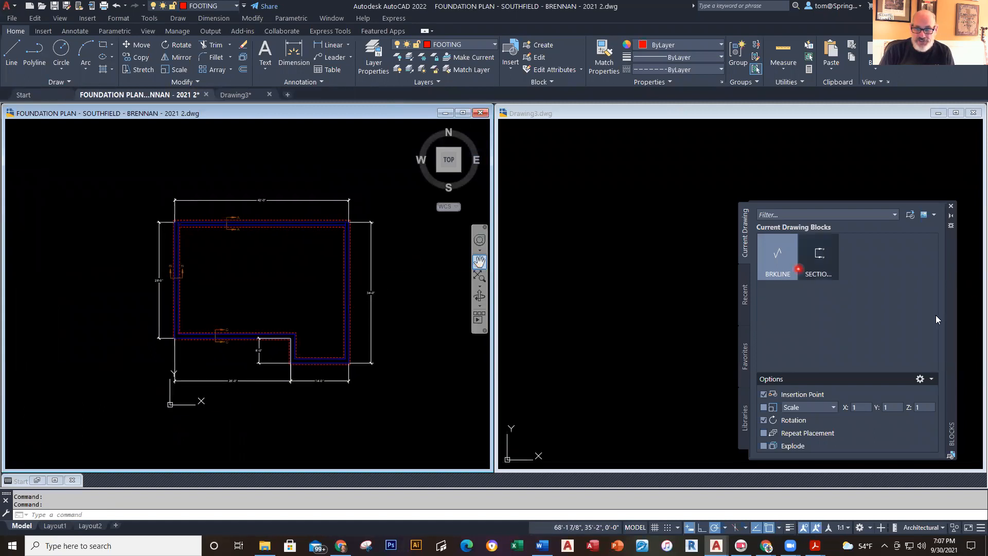
{"action": "mouse_move", "coordinate": [951, 286]}
{"action": "left_mouse_down"}
{"action": "mouse_move", "coordinate": [975, 307]}
{"action": "mouse_move", "coordinate": [902, 308]}
{"action": "mouse_move", "coordinate": [925, 344]}
{"action": "left_mouse_up"}
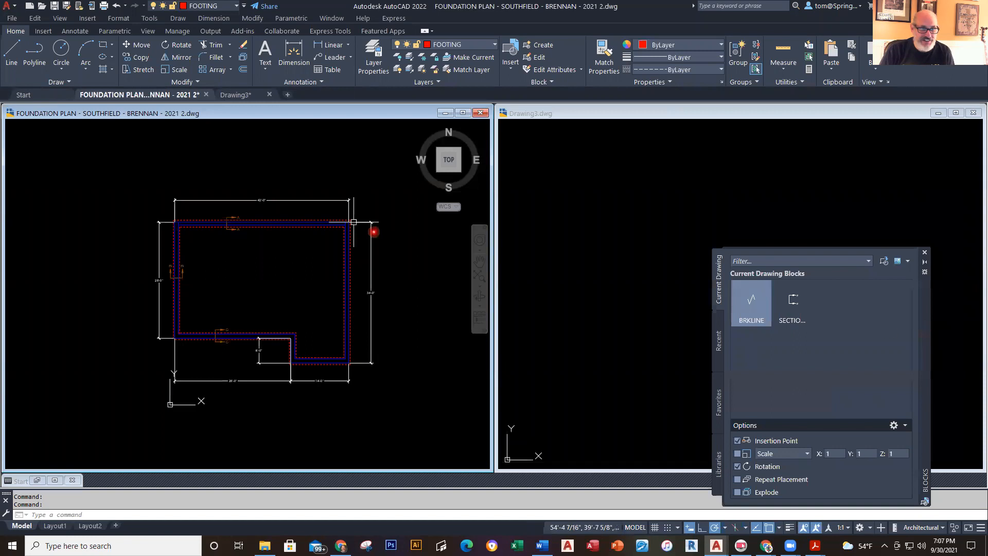
- Select the entire foundation plan with its dimensions and section markers and copy it into Drawing3
{"action": "mouse_move", "coordinate": [103, 142]}
{"action": "left_mouse_down"}
{"action": "mouse_move", "coordinate": [386, 381]}
{"action": "mouse_move", "coordinate": [273, 211]}
{"action": "mouse_move", "coordinate": [309, 164]}
{"action": "left_mouse_up"}
{"action": "left_click", "coordinate": [386, 153]}
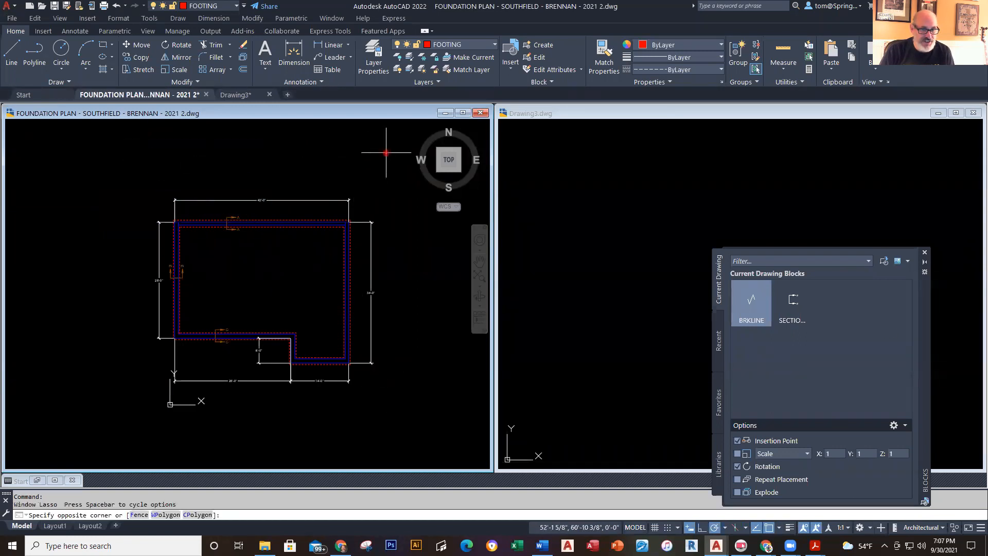
{"action": "left_click", "coordinate": [123, 427]}
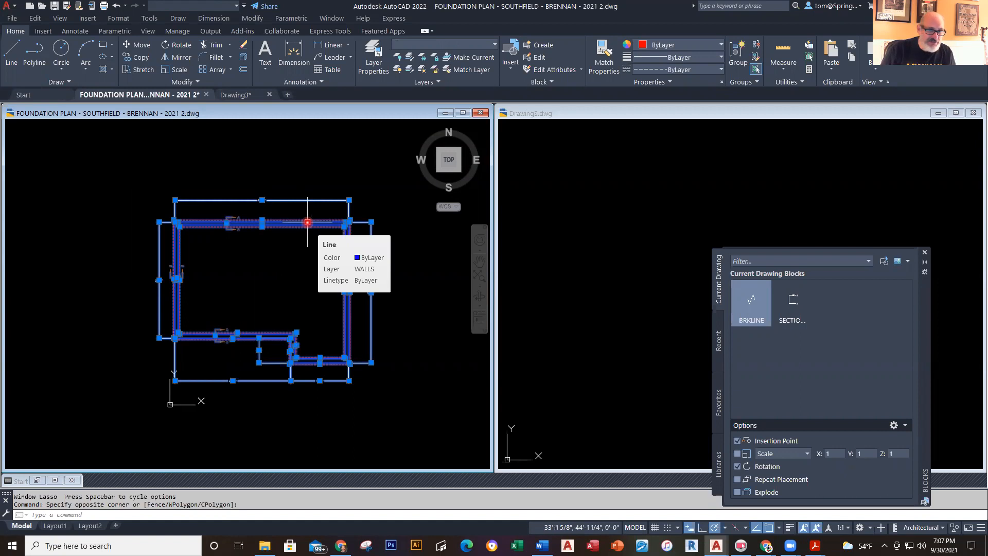
{"action": "left_click_drag", "start_coordinate": [307, 223], "coordinate": [628, 253]}
{"action": "right_click_drag", "start_coordinate": [628, 253], "coordinate": [822, 208]}
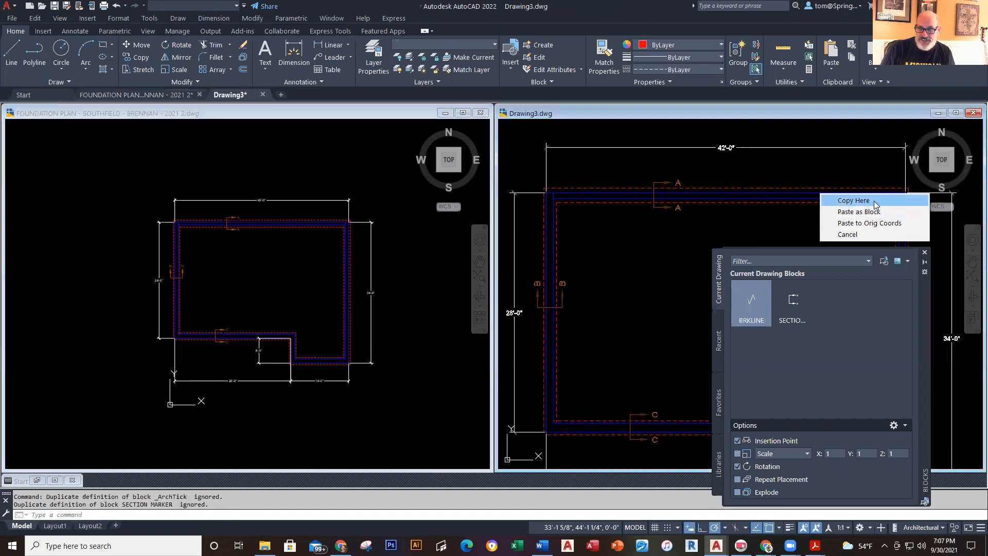
{"action": "left_click", "coordinate": [850, 200]}
{"action": "scroll", "coordinate": [683, 255], "scroll_direction": "down", "scroll_amount": 2}
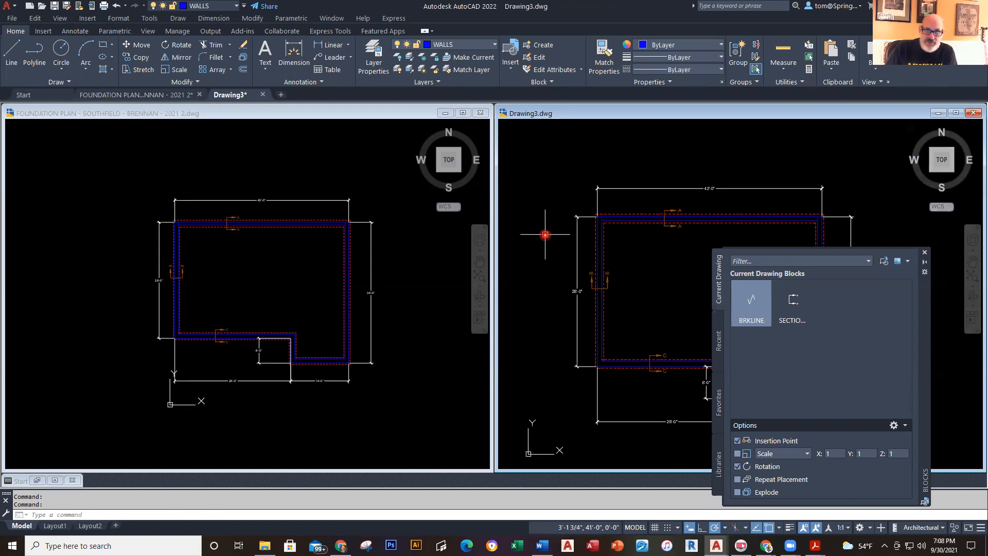
- Undo the plan copy in Drawing3
{"action": "mouse_move", "coordinate": [617, 154]}
{"action": "middle_mouse_down"}
{"action": "mouse_move", "coordinate": [626, 196]}
{"action": "mouse_move", "coordinate": [613, 164]}
{"action": "middle_mouse_up"}
{"action": "key", "text": "ctrl+z"}
{"action": "key", "text": "ctrl+z"}
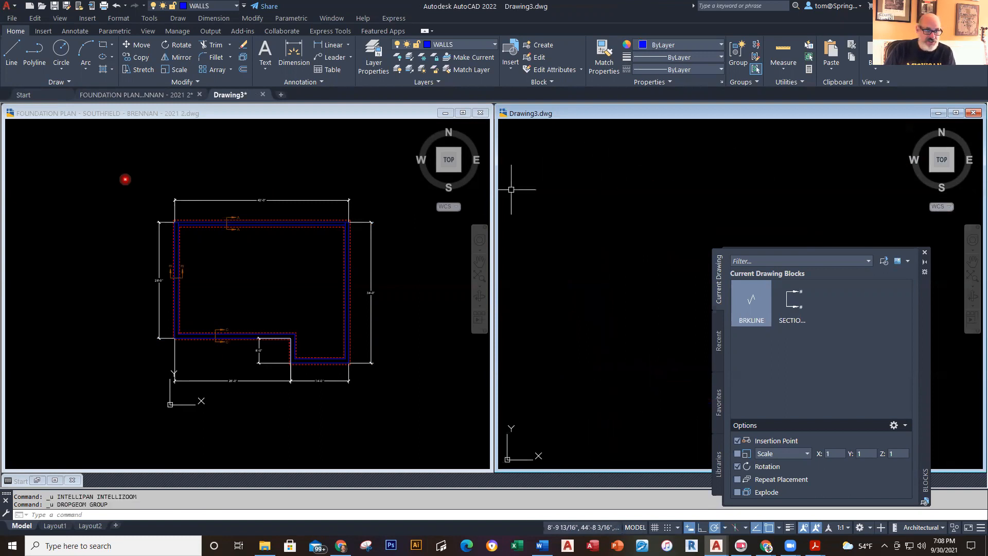
- Repeat the transfer of the whole dimensioned plan into Drawing3, placing it with the Copy Here option
{"action": "left_click", "coordinate": [126, 180]}
{"action": "left_click", "coordinate": [394, 171]}
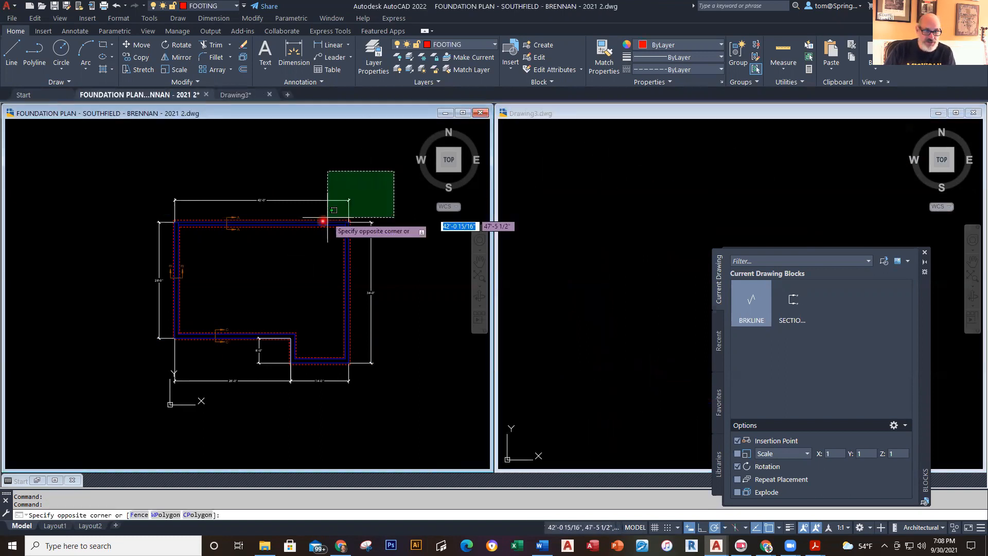
{"action": "left_click", "coordinate": [111, 418]}
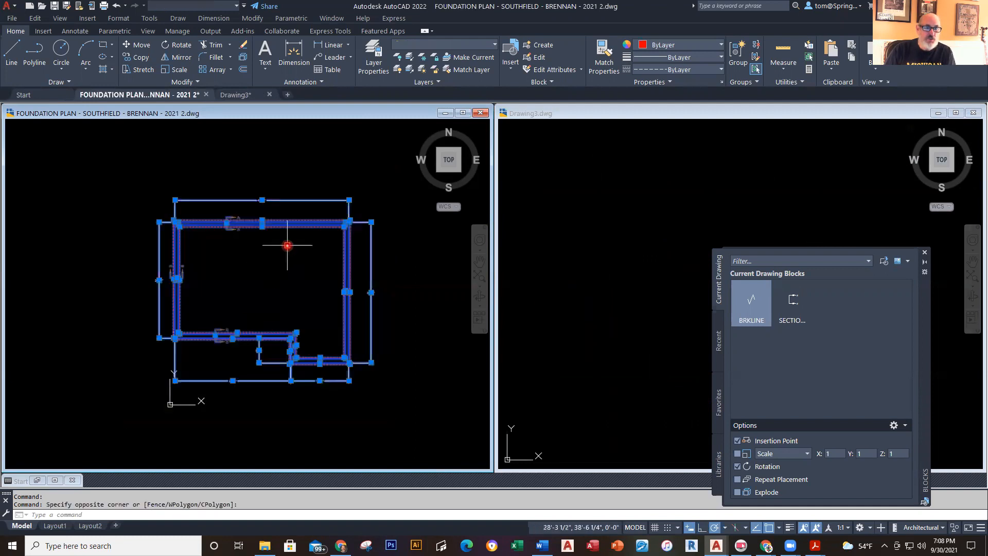
{"action": "left_click_drag", "start_coordinate": [287, 245], "coordinate": [313, 258]}
{"action": "right_click_drag", "start_coordinate": [312, 257], "coordinate": [777, 204]}
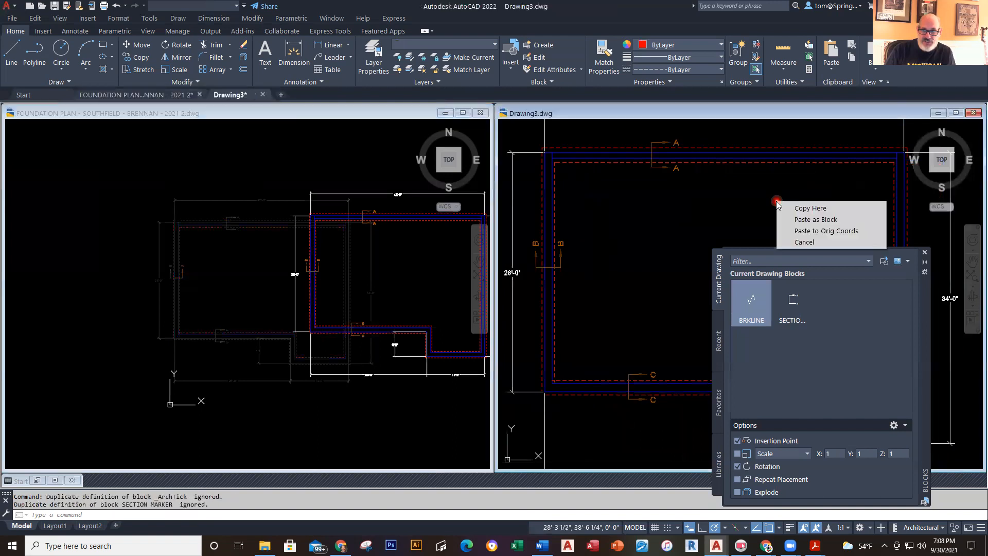
{"action": "left_click", "coordinate": [803, 208]}
{"action": "scroll", "coordinate": [653, 245], "scroll_direction": "down", "scroll_amount": 2}
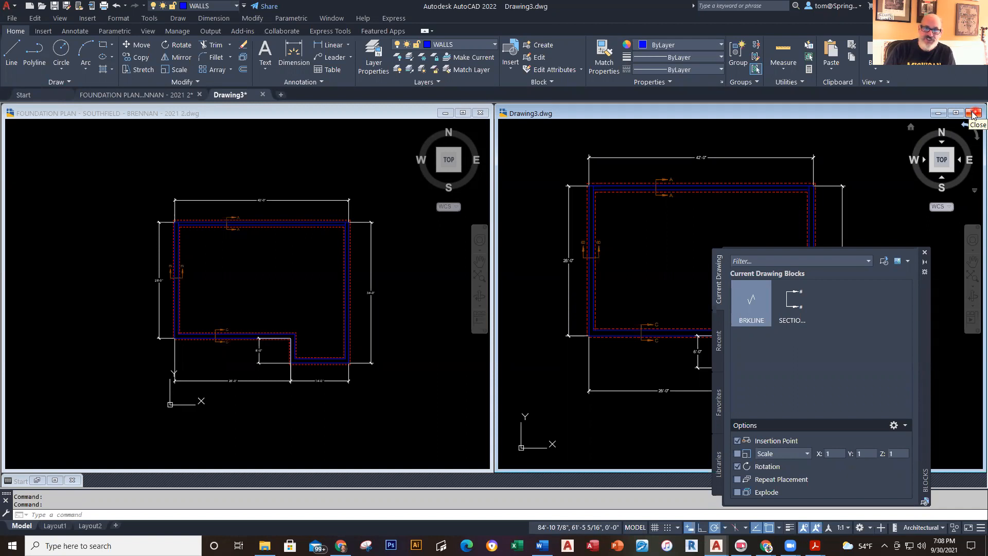
- Browse the Desktop drawings by date as a block library source, preview FRONT ELEVATION 2, and leave without loading it
{"action": "left_click", "coordinate": [718, 461]}
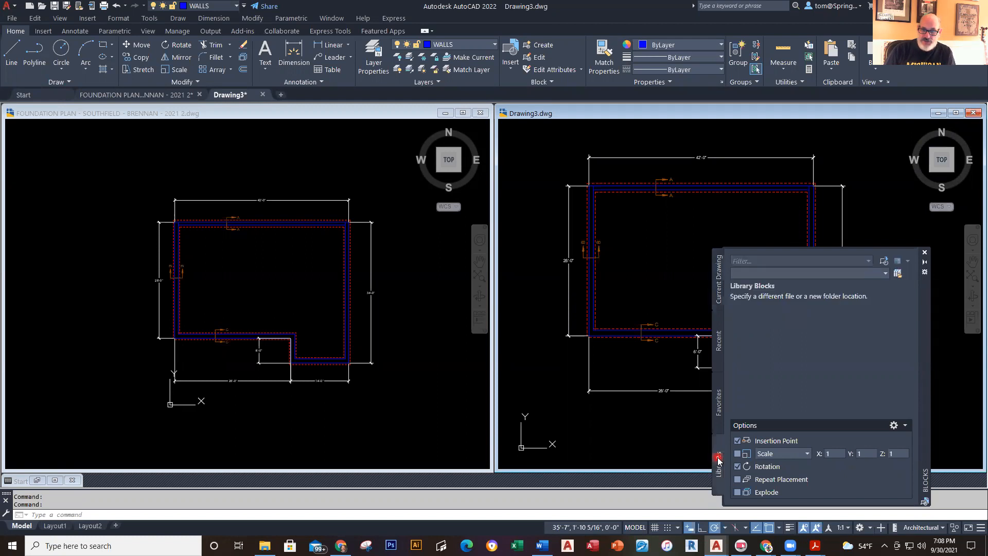
{"action": "left_click", "coordinate": [899, 275]}
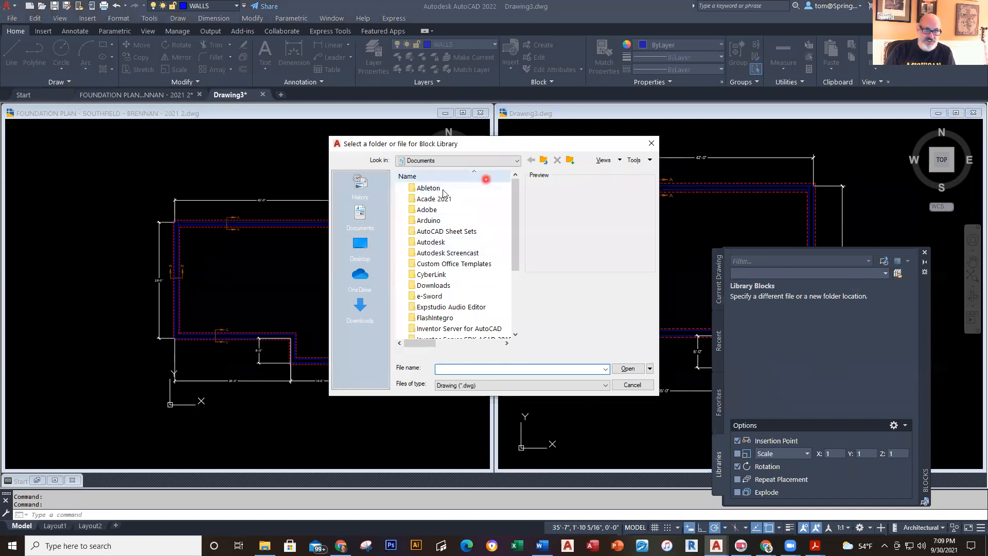
{"action": "left_click", "coordinate": [366, 249]}
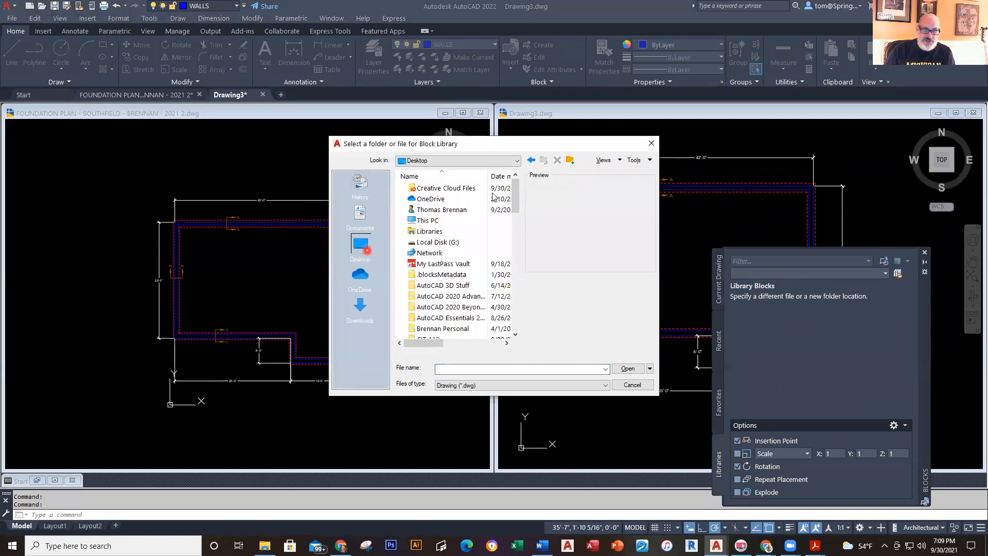
{"action": "left_click", "coordinate": [503, 177]}
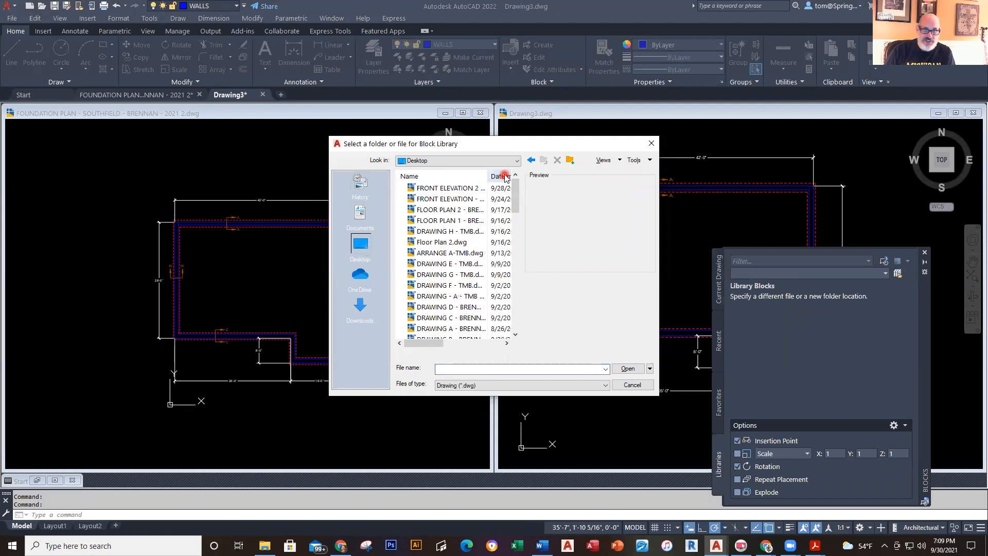
{"action": "left_click", "coordinate": [457, 189]}
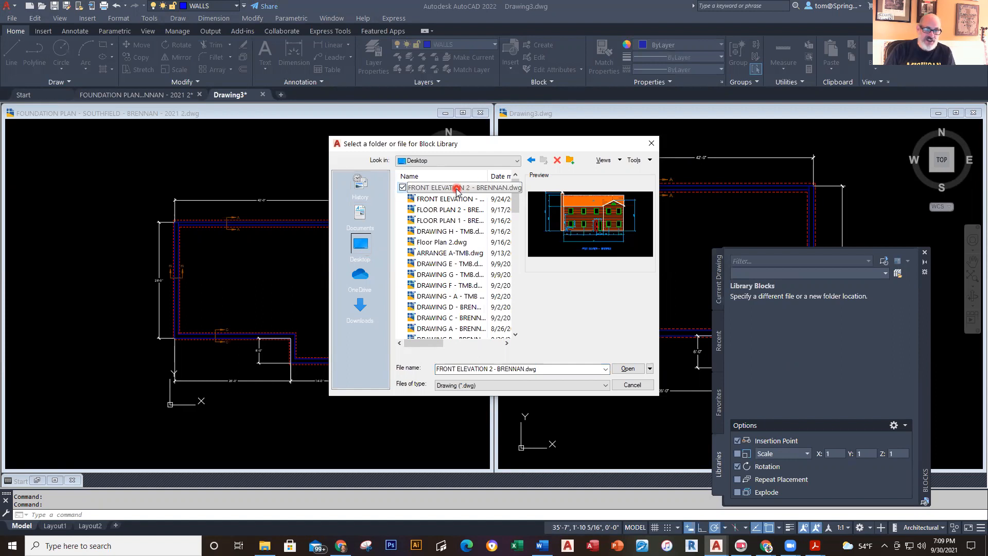
{"action": "left_click", "coordinate": [457, 188]}
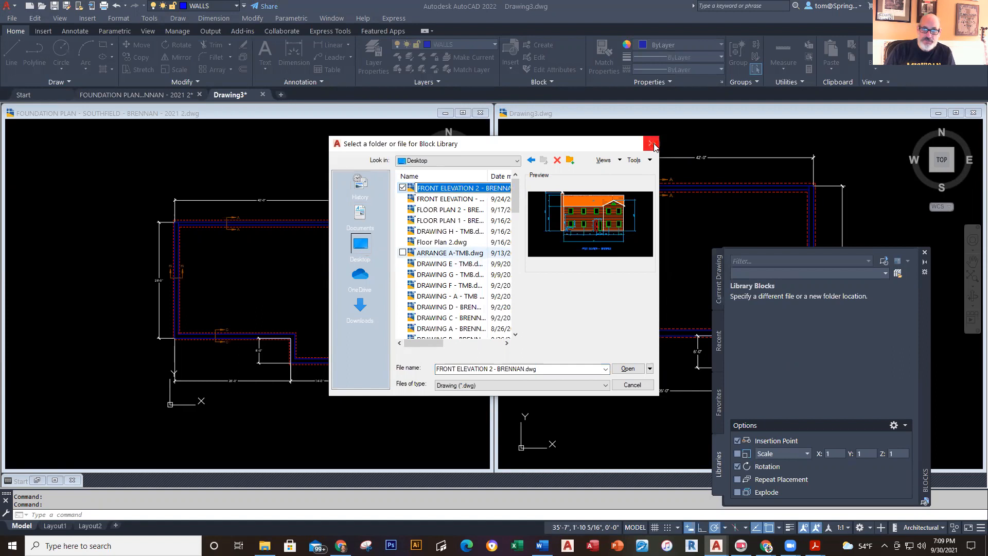
{"action": "left_click", "coordinate": [518, 201]}
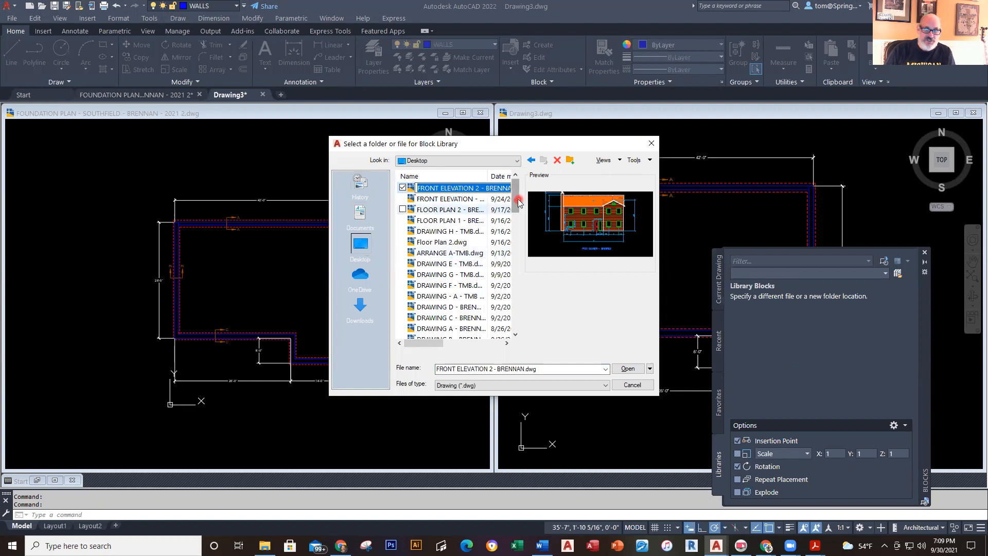
{"action": "mouse_move", "coordinate": [517, 203]}
{"action": "left_mouse_down"}
{"action": "mouse_move", "coordinate": [516, 276]}
{"action": "mouse_move", "coordinate": [517, 196]}
{"action": "left_mouse_up"}
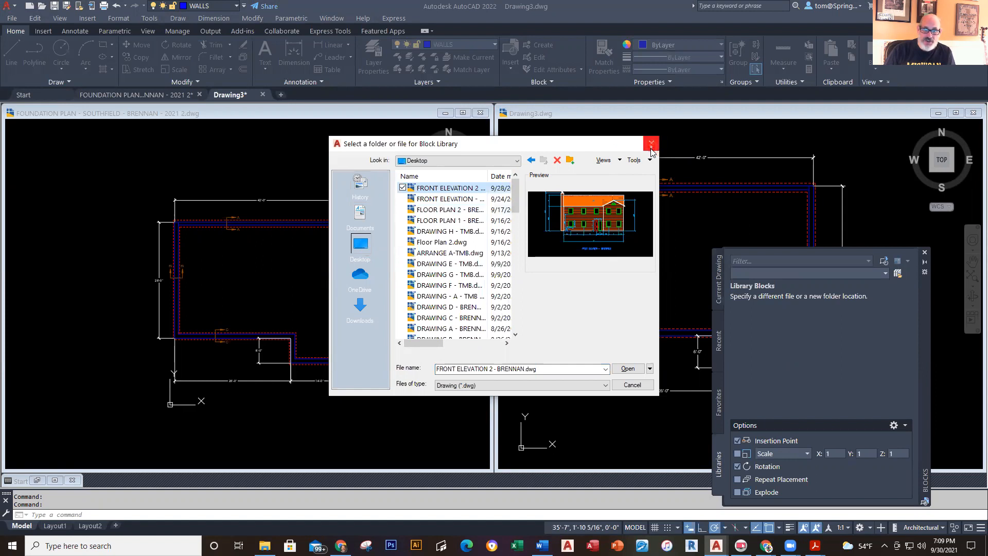
{"action": "left_click", "coordinate": [444, 189]}
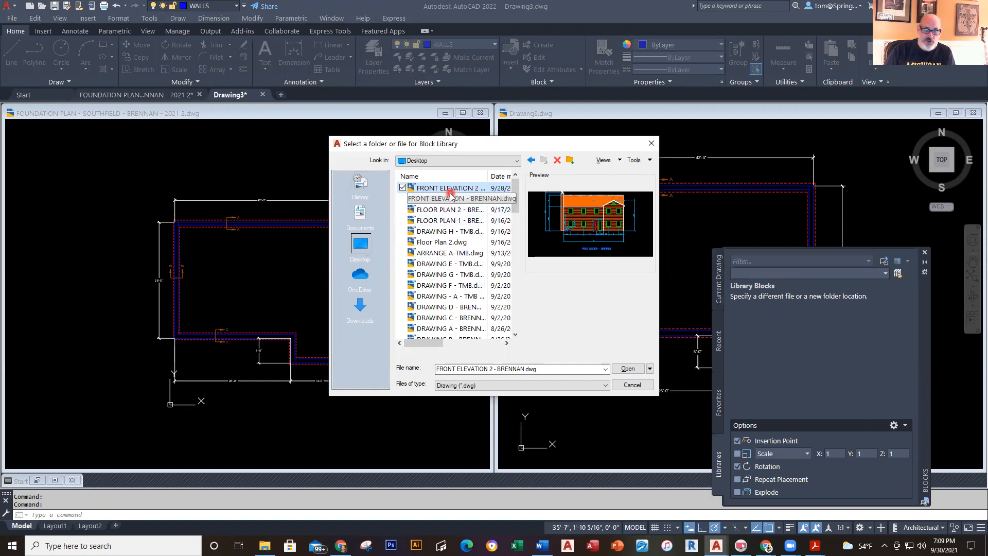
{"action": "left_click", "coordinate": [651, 144]}
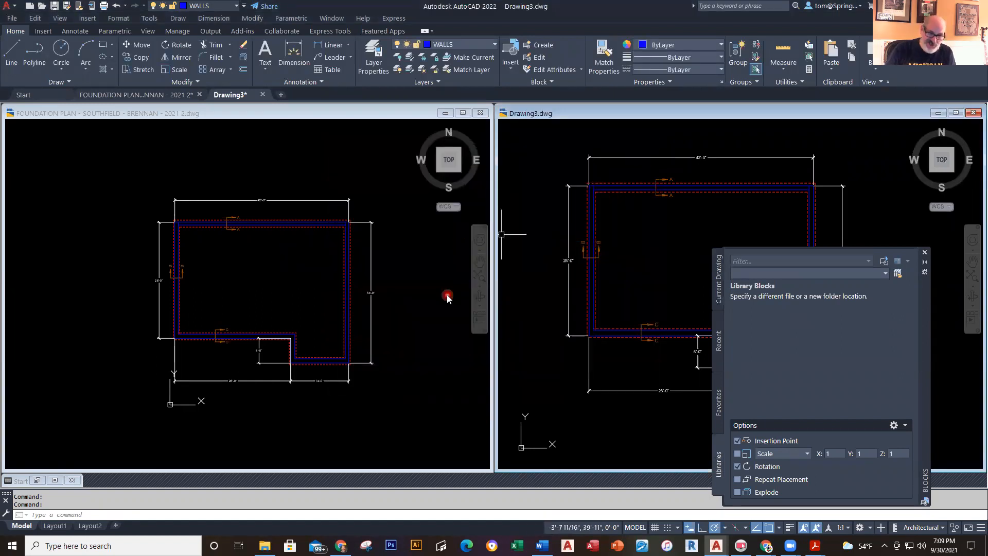
- Activate the foundation plan drawing, open DesignCenter, and browse into the en-us folder of the AutoCAD 2022 samples
{"action": "left_click", "coordinate": [233, 165]}
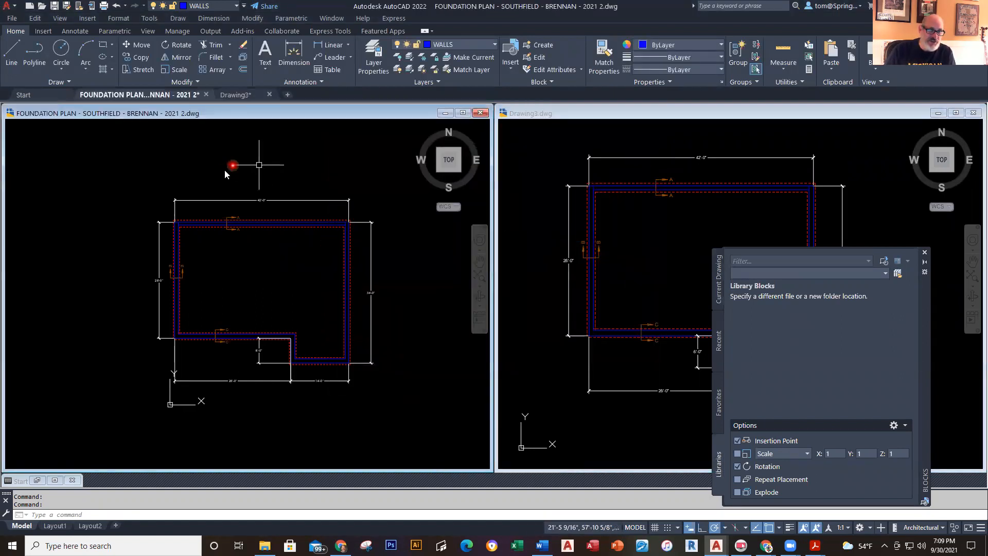
{"action": "left_click", "coordinate": [125, 191]}
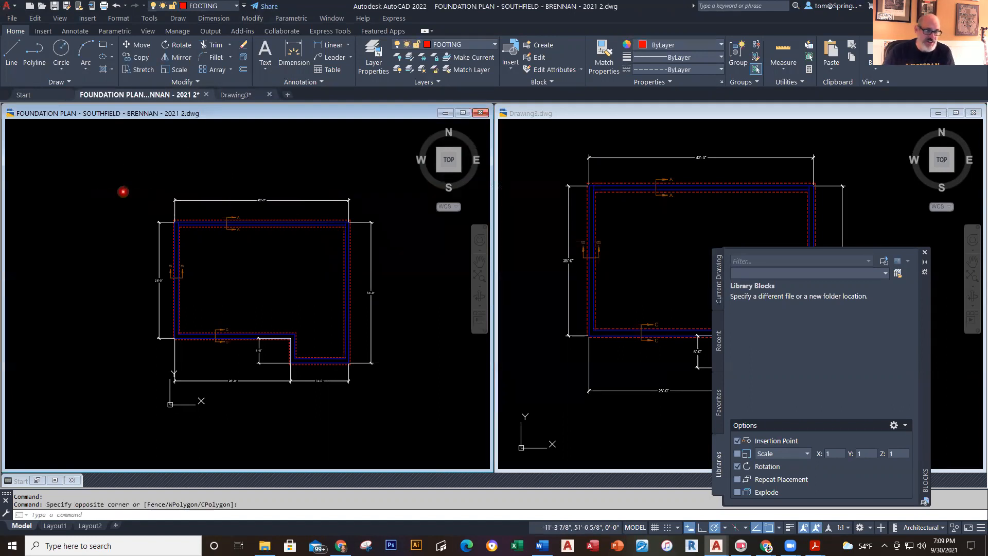
{"action": "key", "text": "ctrl+2"}
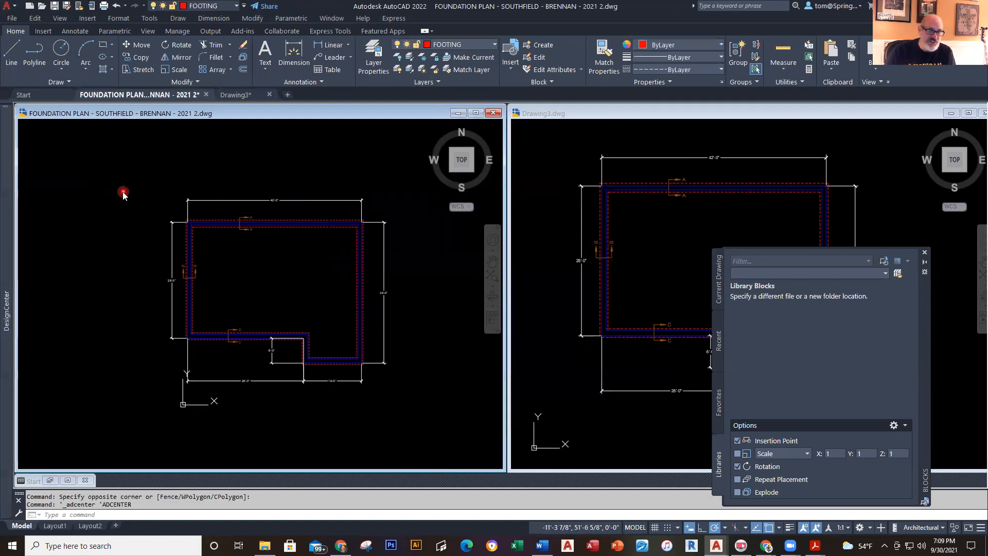
{"action": "left_click", "coordinate": [9, 251]}
{"action": "left_click", "coordinate": [222, 140]}
{"action": "left_click", "coordinate": [220, 140]}
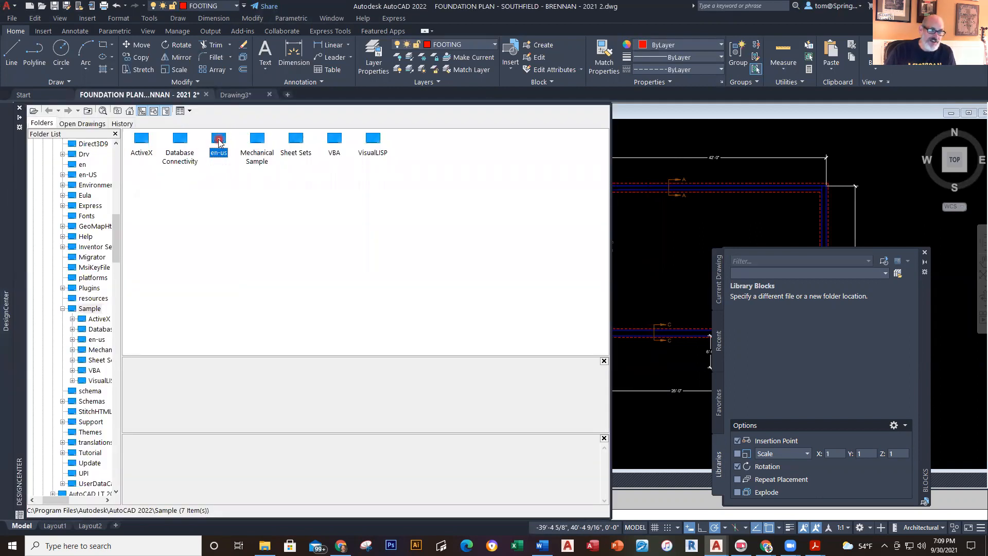
{"action": "double_click", "coordinate": [218, 139]}
- Examine the blocks stored in the open foundation plan drawing through DesignCenter, and close DesignCenter
{"action": "left_click", "coordinate": [77, 124]}
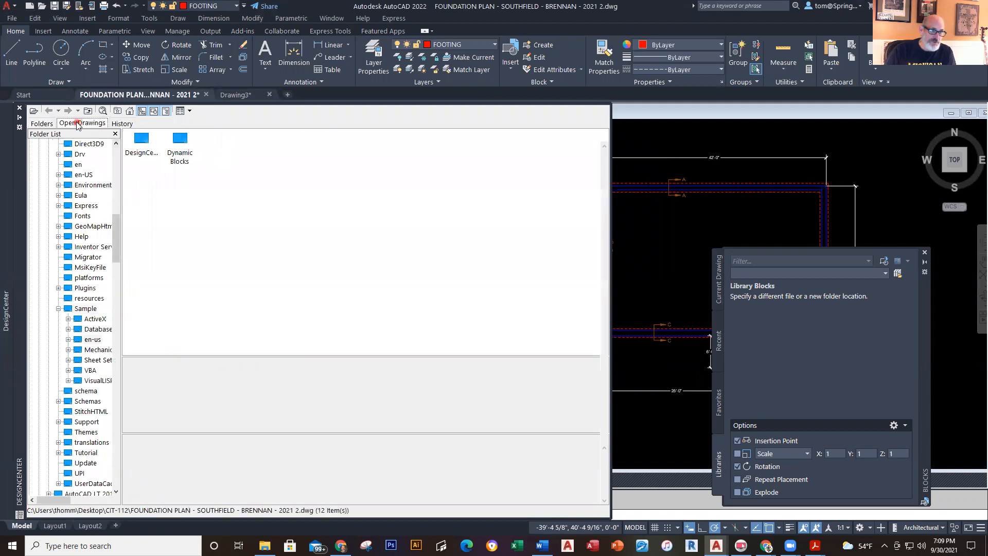
{"action": "double_click", "coordinate": [146, 145]}
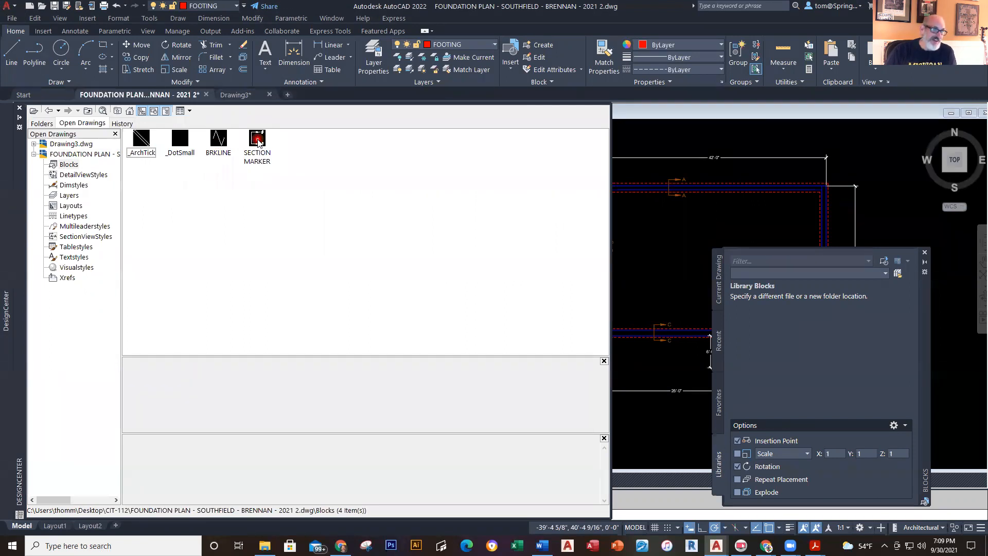
{"action": "left_click", "coordinate": [20, 107]}
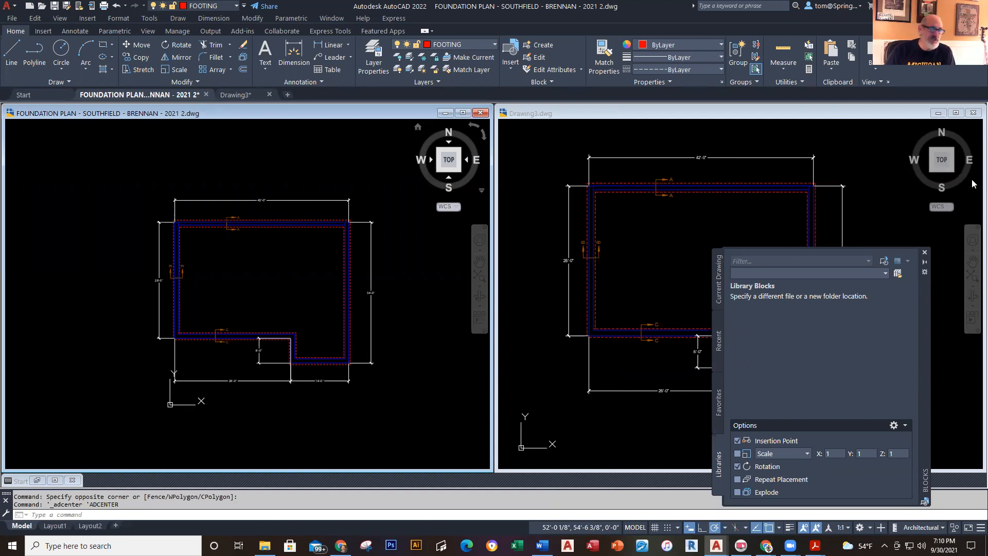
- Close Drawing3 without saving its changes and maximize the foundation plan drawing
{"action": "left_click", "coordinate": [972, 113]}
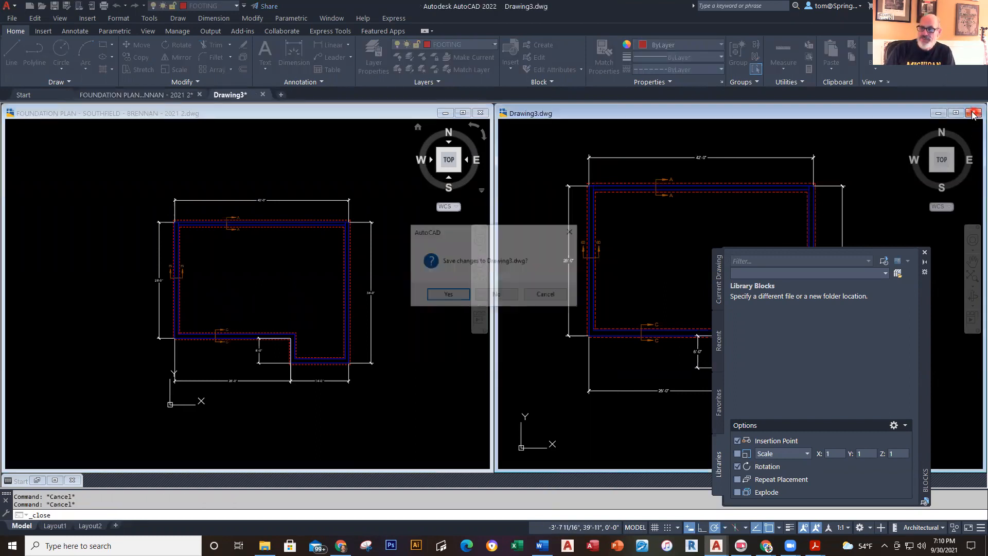
{"action": "left_click", "coordinate": [495, 295]}
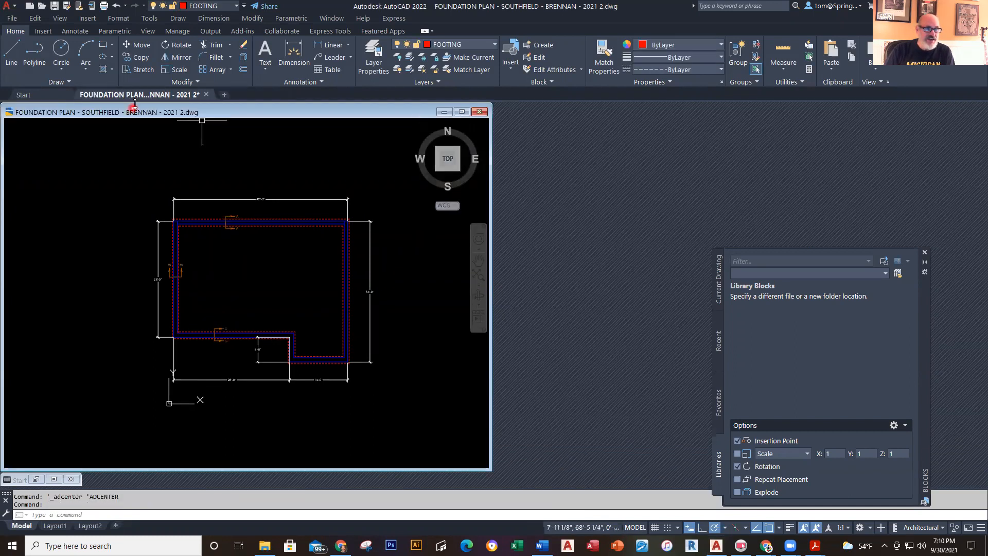
{"action": "left_click", "coordinate": [460, 113]}
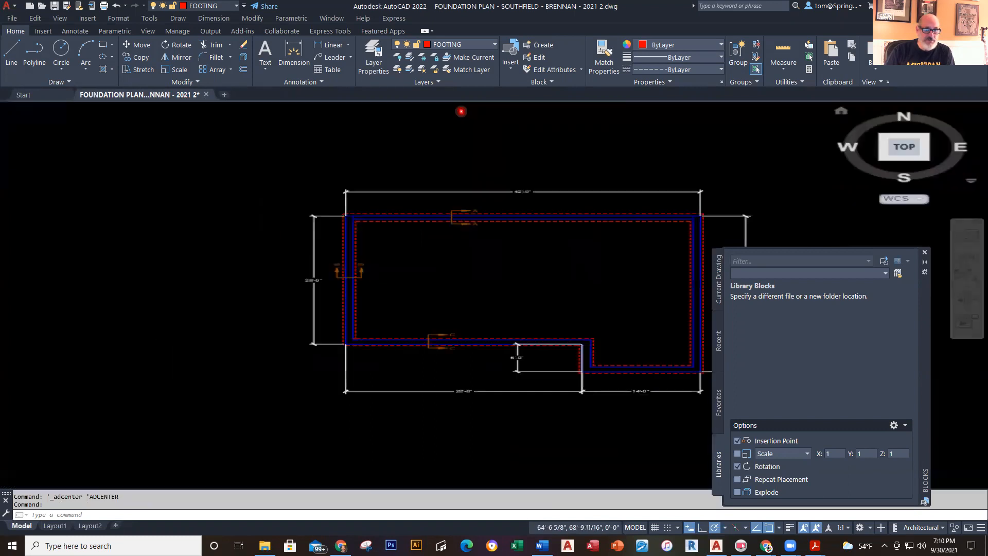
- Open the completed Southfield foundation plan from the recent files and switch it to model space
{"action": "left_click", "coordinate": [26, 94]}
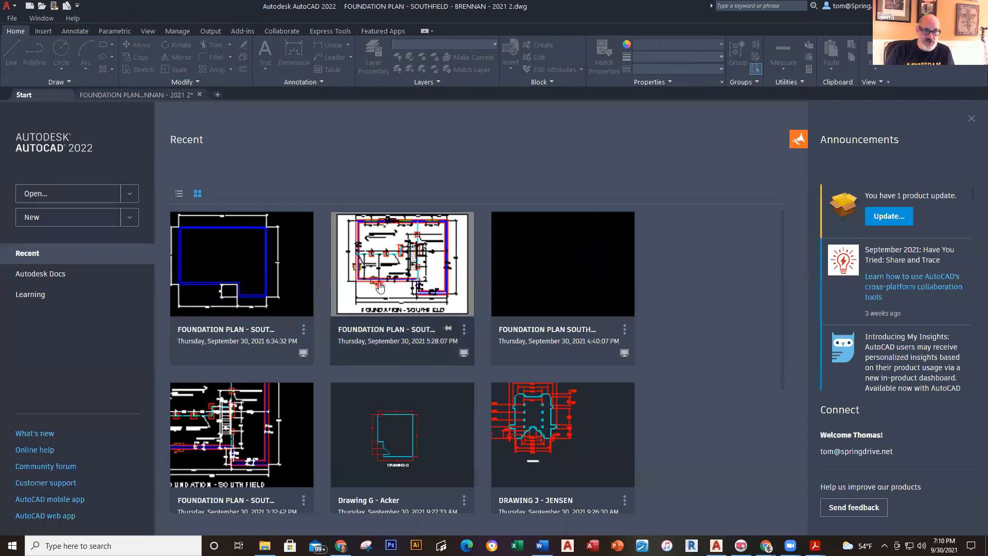
{"action": "left_click", "coordinate": [380, 287]}
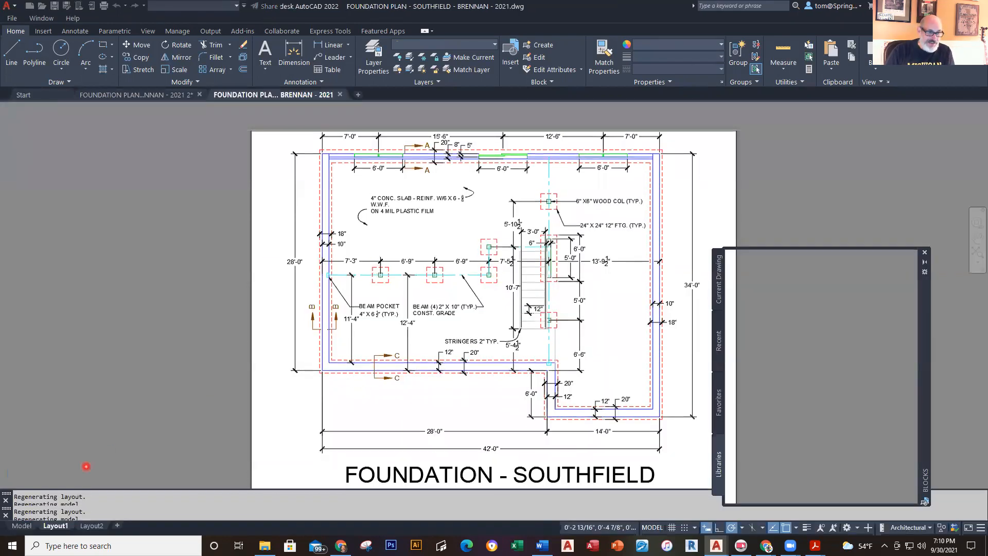
{"action": "left_click", "coordinate": [22, 526]}
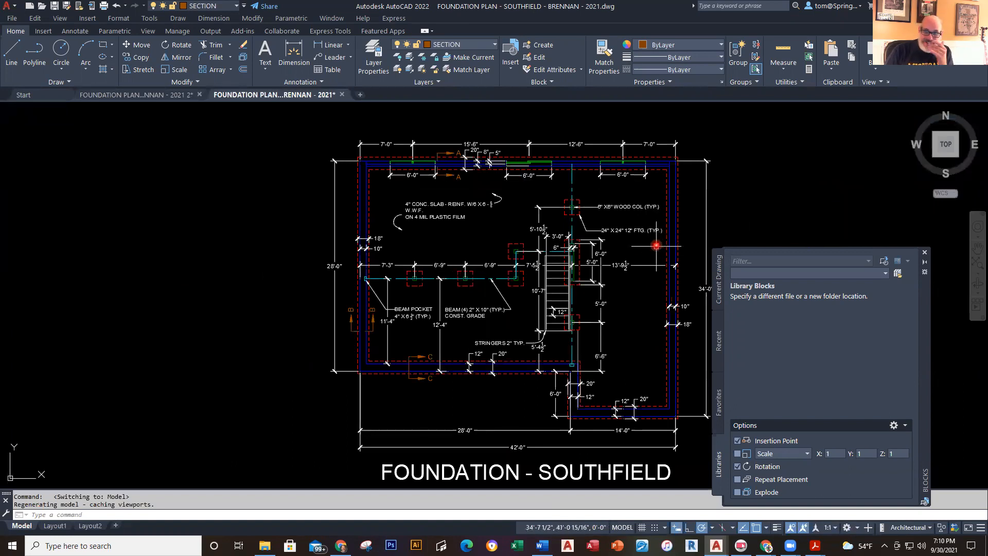
- Examine the beam line, wood columns, footings and their dimensions around the stairs in the completed plan
{"action": "mouse_move", "coordinate": [533, 228]}
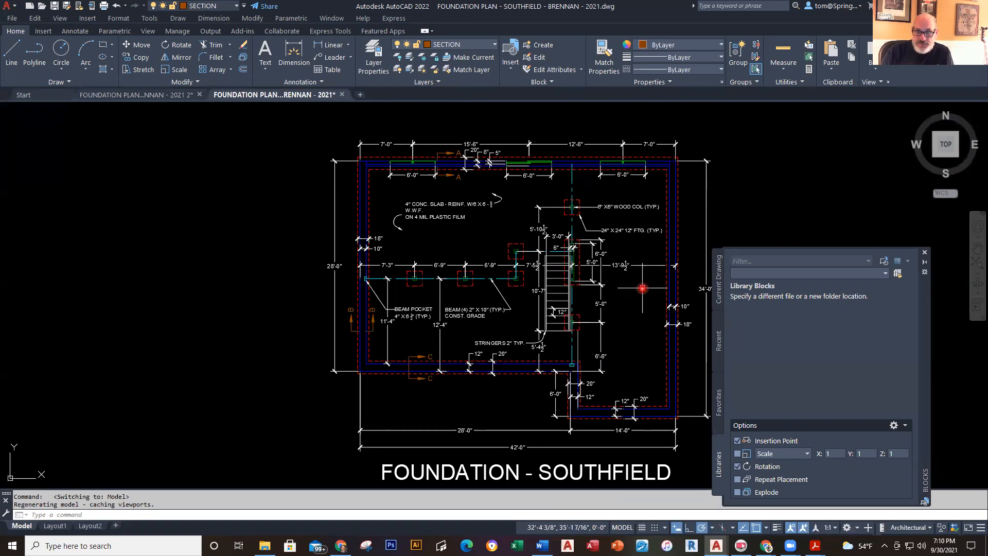
{"action": "scroll", "coordinate": [642, 289], "scroll_direction": "up", "scroll_amount": 4}
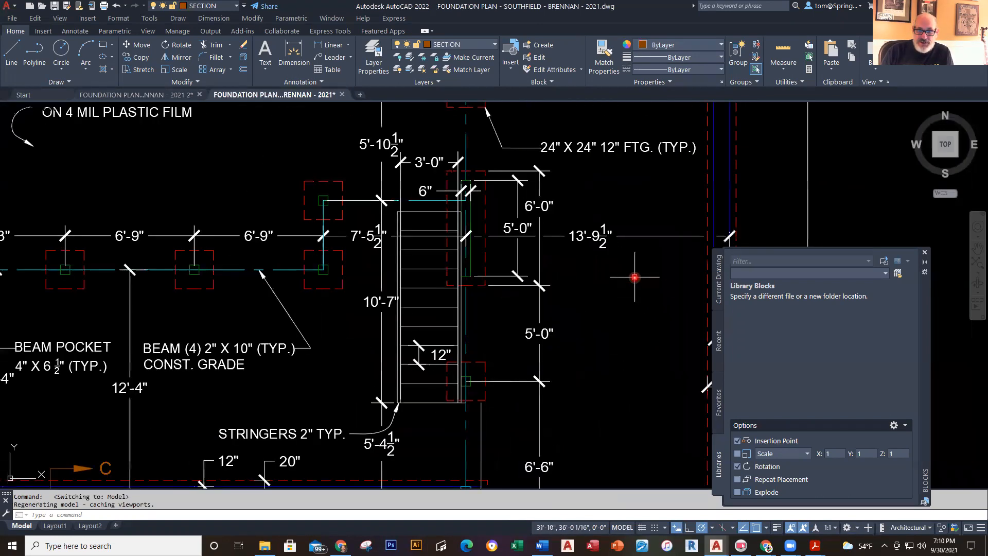
{"action": "scroll", "coordinate": [371, 193], "scroll_direction": "up", "scroll_amount": 2}
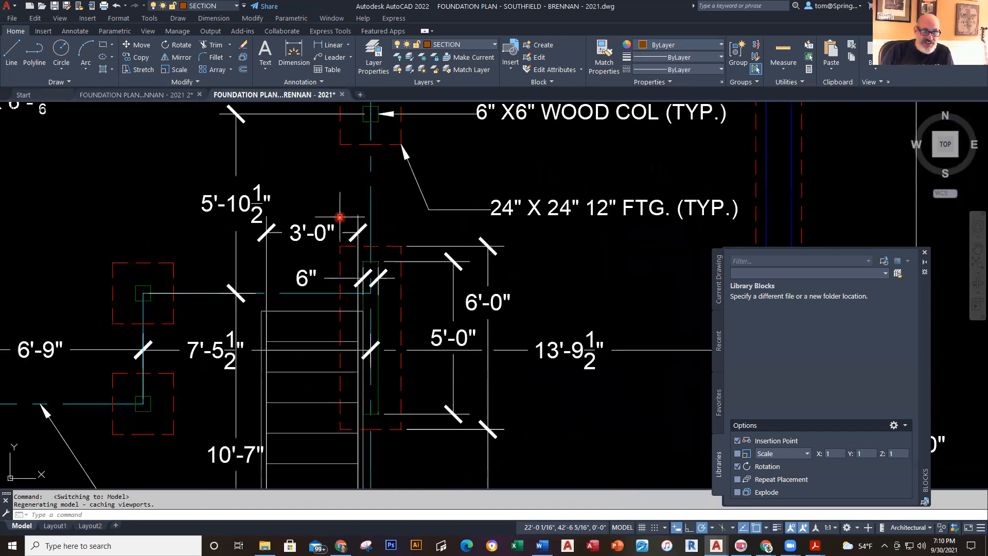
{"action": "left_click", "coordinate": [370, 191]}
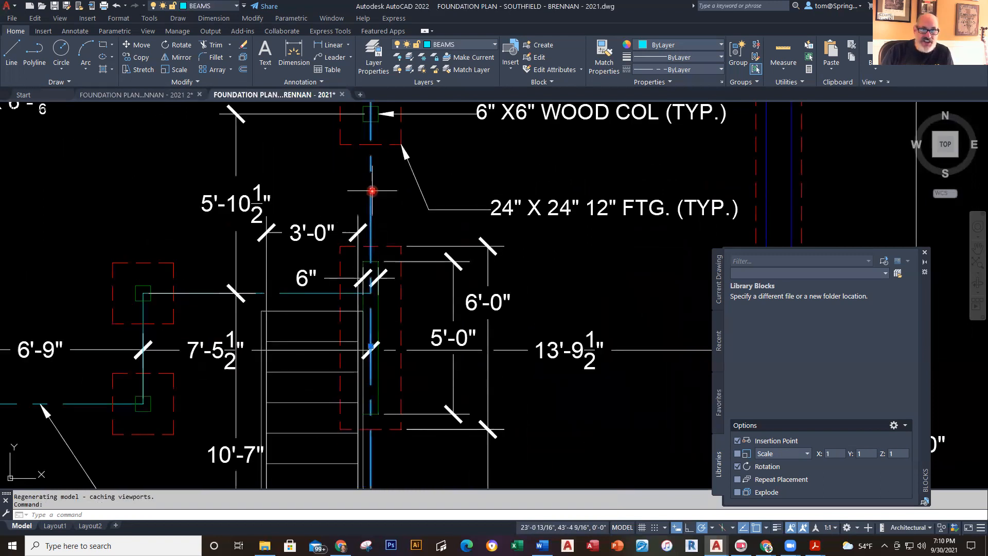
{"action": "key", "text": "Escape"}
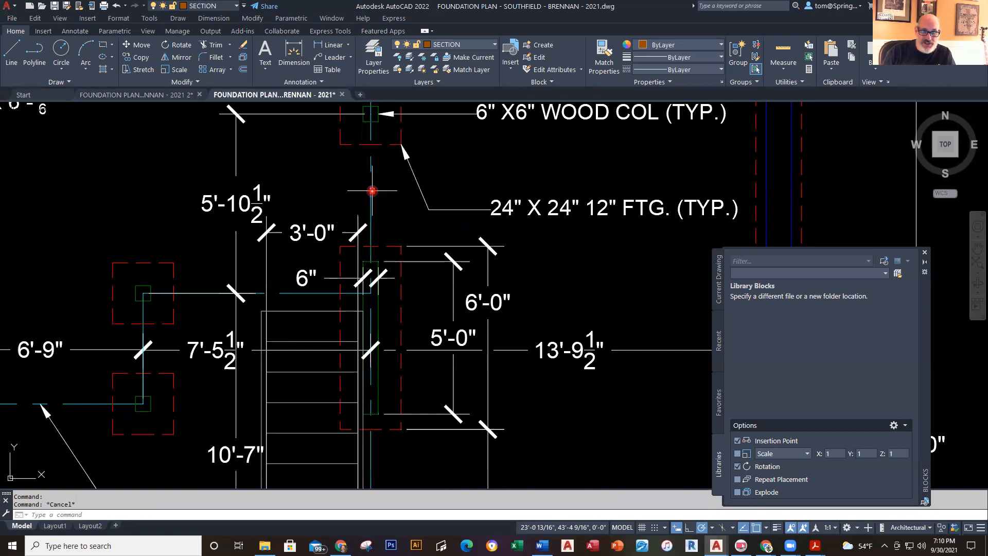
{"action": "scroll", "coordinate": [371, 193], "scroll_direction": "down", "scroll_amount": 2}
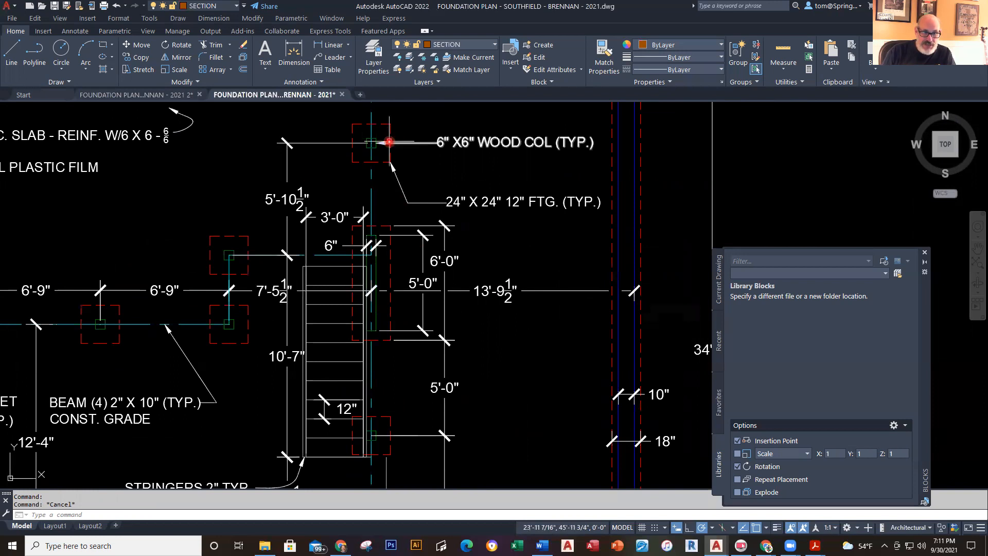
{"action": "scroll", "coordinate": [391, 179], "scroll_direction": "down", "scroll_amount": 5}
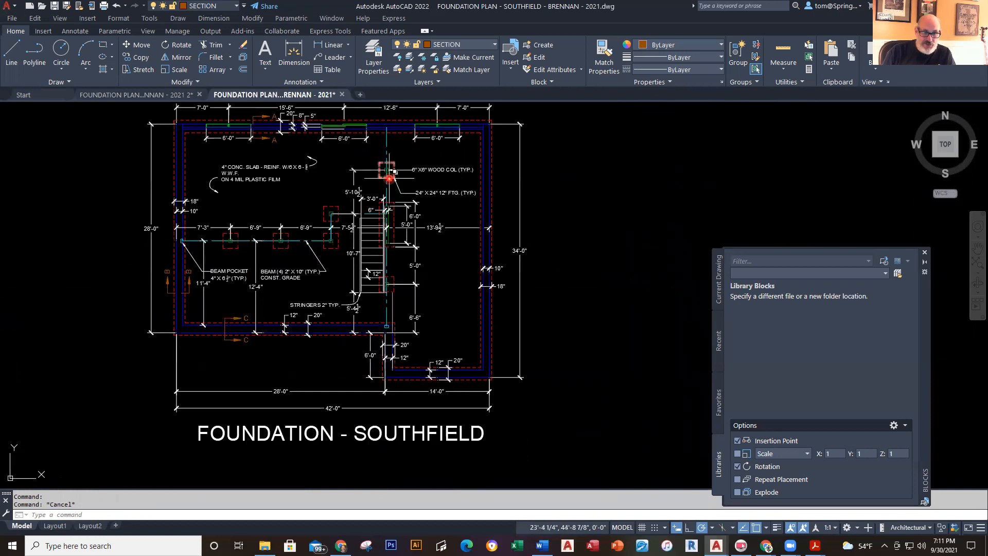
- Return to the foundation plan in progress and make BEAMS the current layer
{"action": "left_click", "coordinate": [133, 98]}
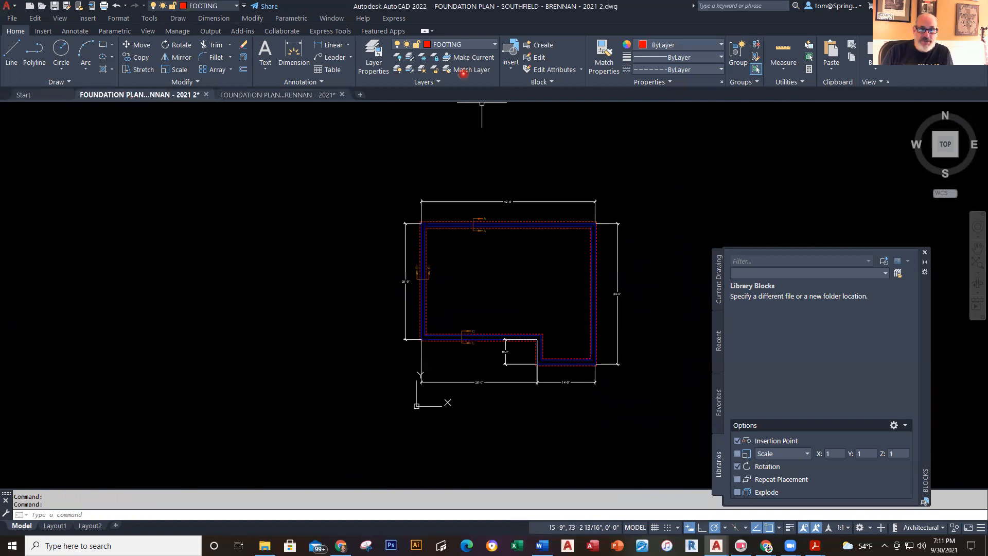
{"action": "left_click", "coordinate": [494, 44]}
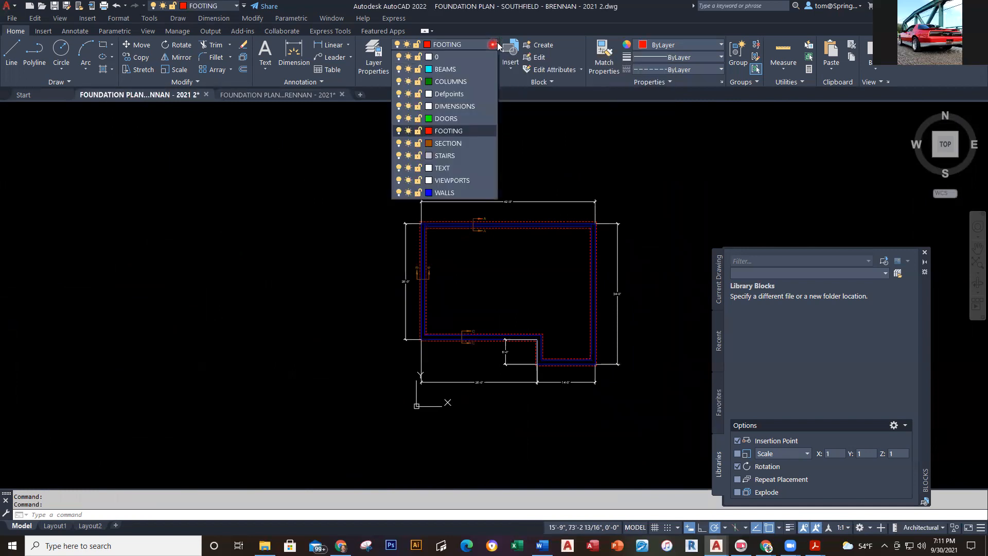
{"action": "left_click", "coordinate": [450, 70]}
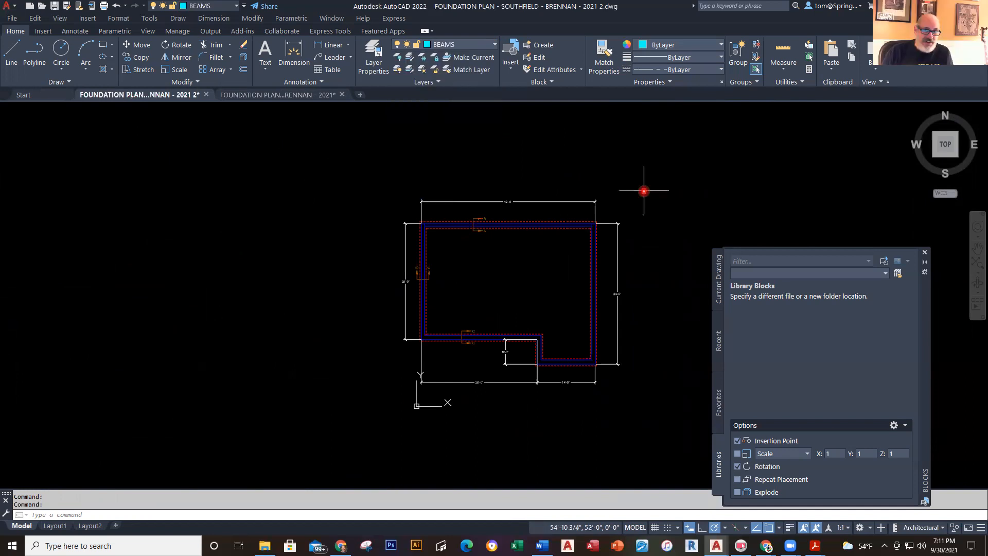
{"action": "middle_click_drag", "start_coordinate": [646, 192], "coordinate": [565, 183]}
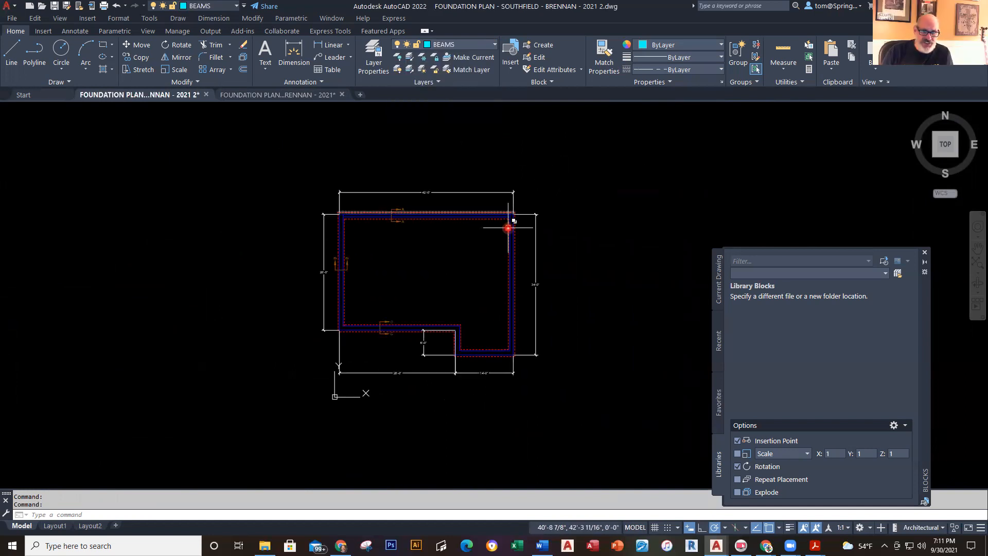
{"action": "scroll", "coordinate": [517, 267], "scroll_direction": "up", "scroll_amount": 5}
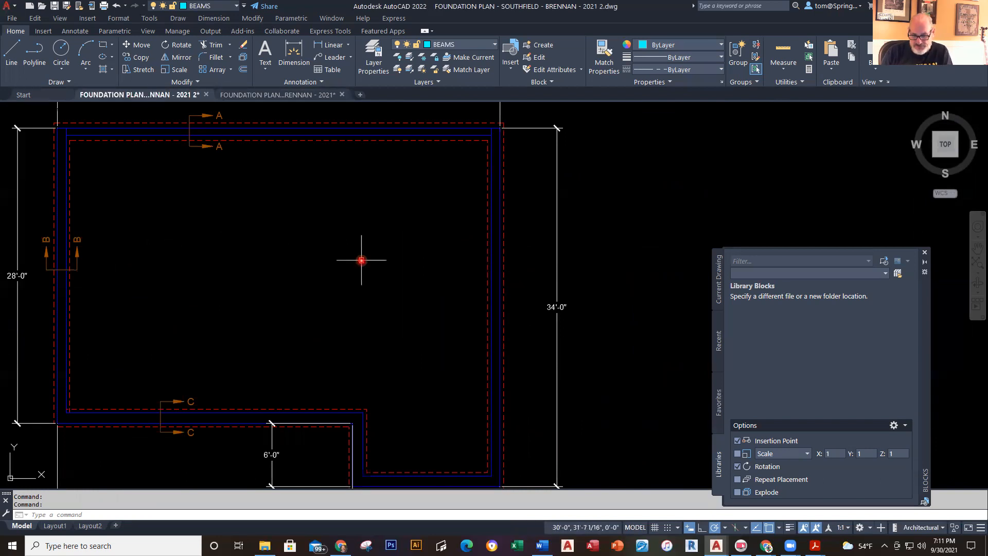
{"action": "type", "text": "o"}
{"action": "key", "text": "Return"}
{"action": "type", "text": "13'9"}
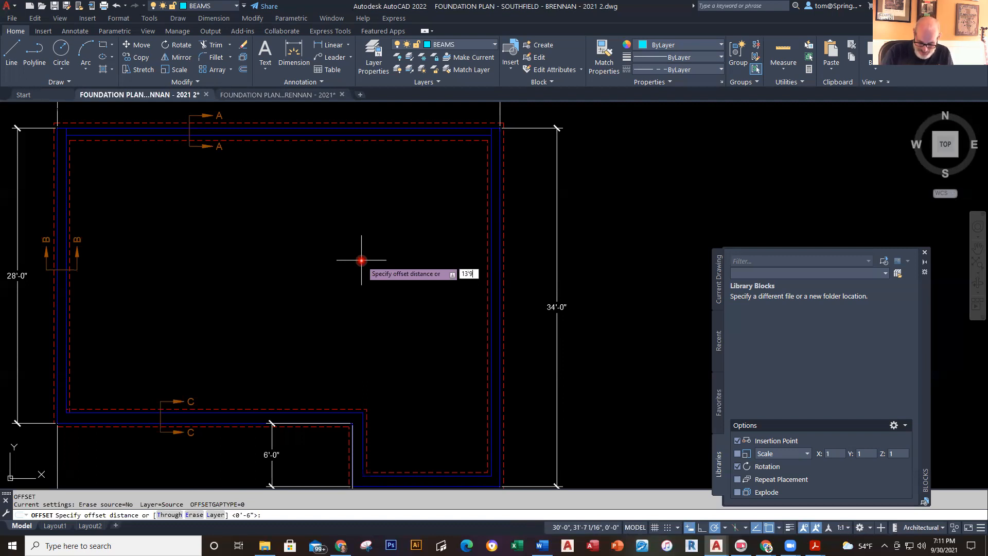
{"action": "type", "text": ".5"}
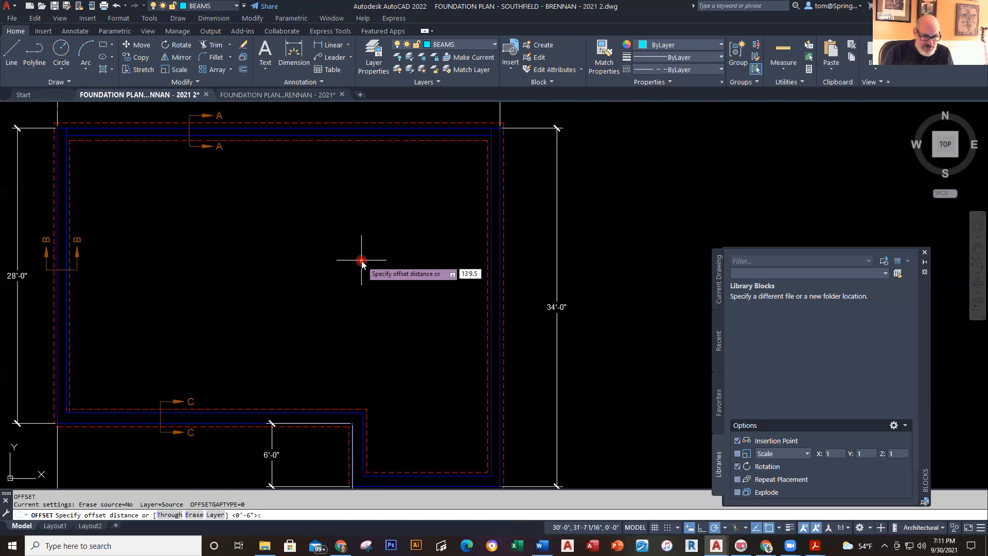
{"action": "key", "text": "Escape"}
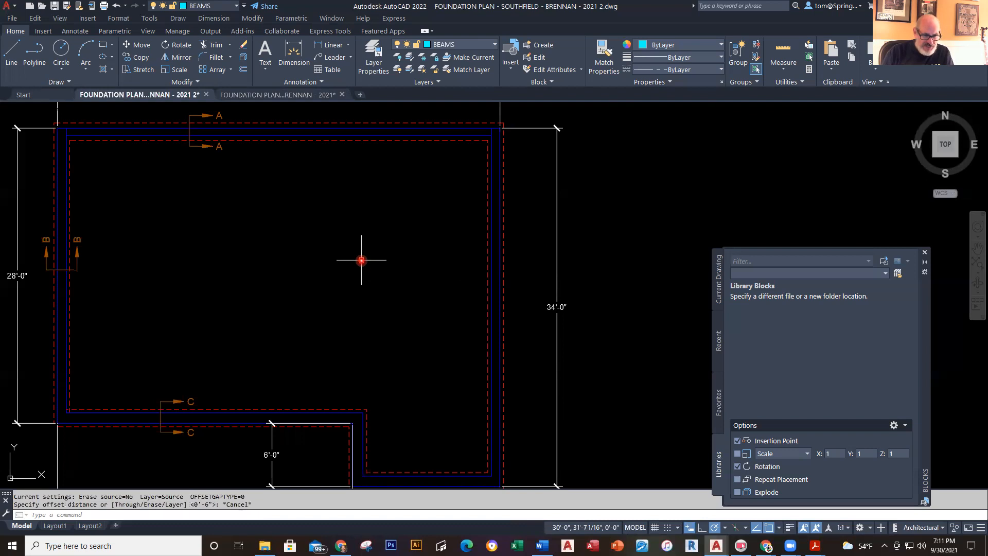
- Set the Offset command's layer option to Current so that offset objects go on the BEAMS layer, and start entering the offset distance
{"action": "right_click", "coordinate": [362, 261]}
{"action": "left_click", "coordinate": [393, 268]}
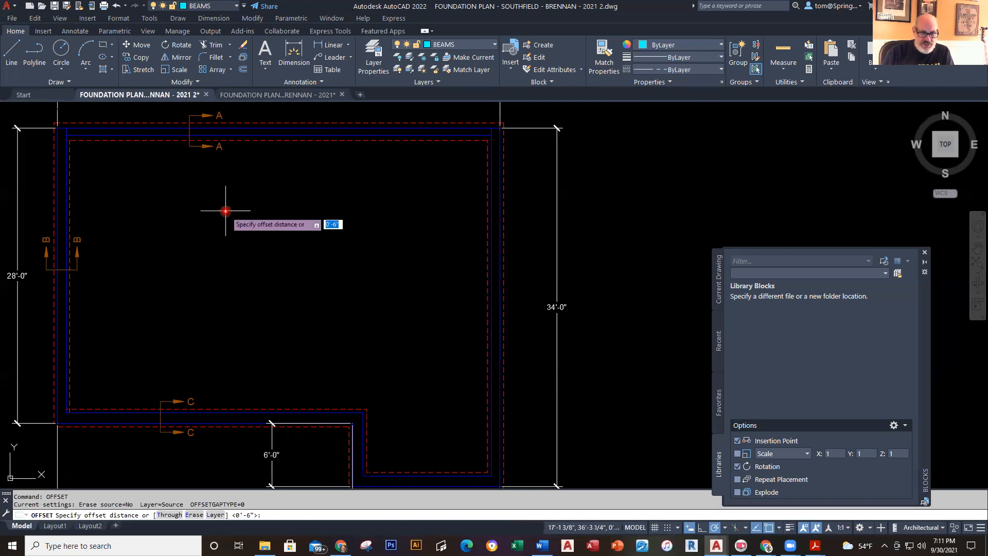
{"action": "right_click", "coordinate": [225, 212]}
{"action": "left_click", "coordinate": [257, 278]}
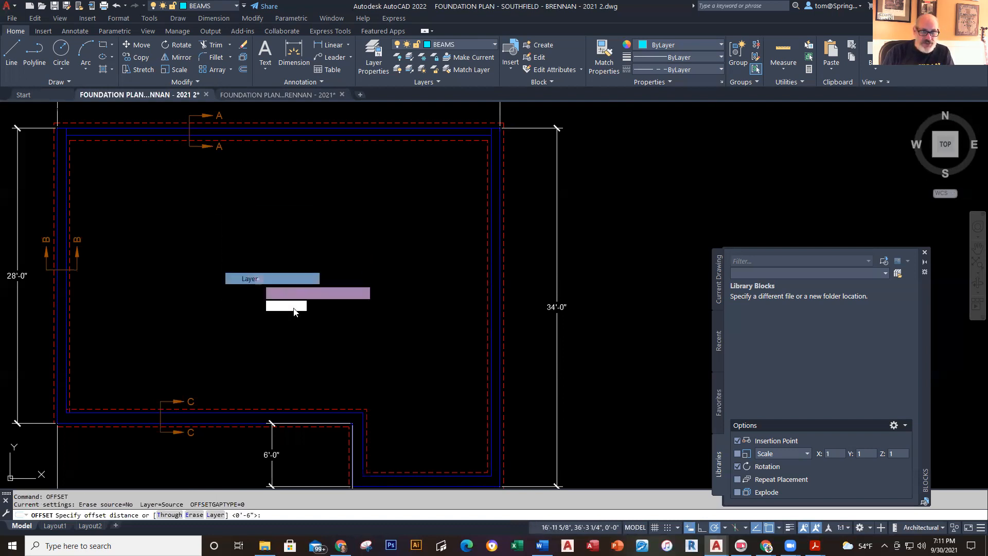
{"action": "left_click", "coordinate": [293, 305]}
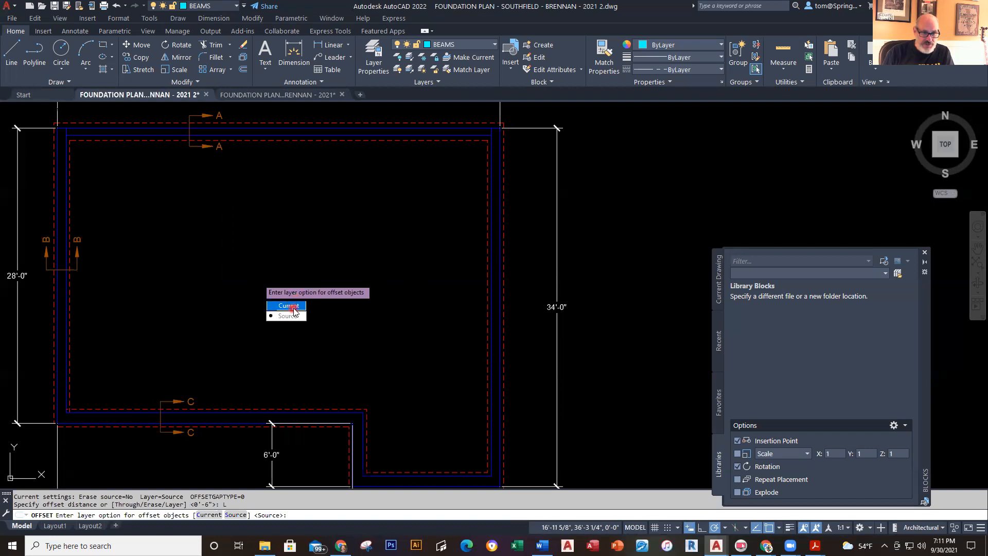
{"action": "type", "text": "1"}
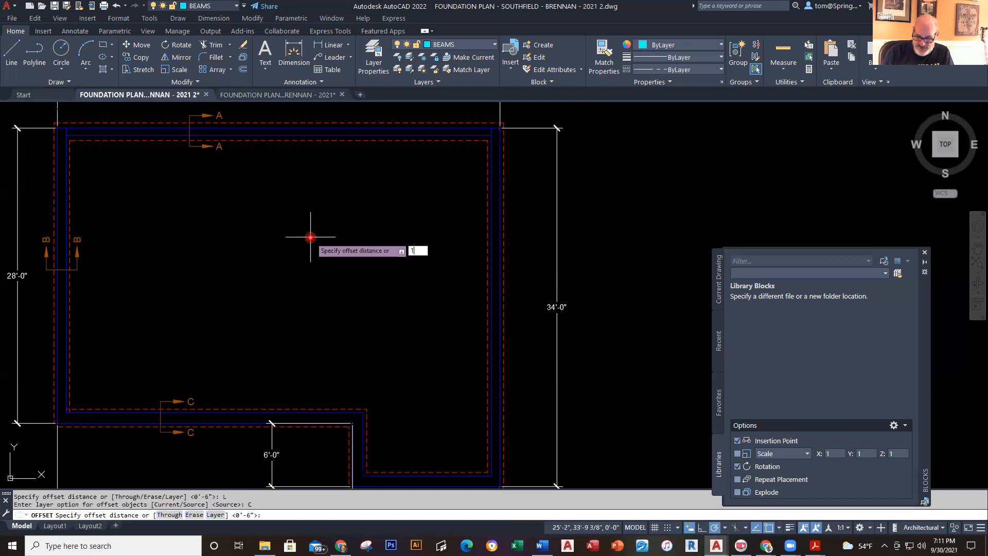
- Offset the east outer wall line 13'9.5" toward the building interior to create the vertical beam centerline
{"action": "type", "text": "3'9.5"}
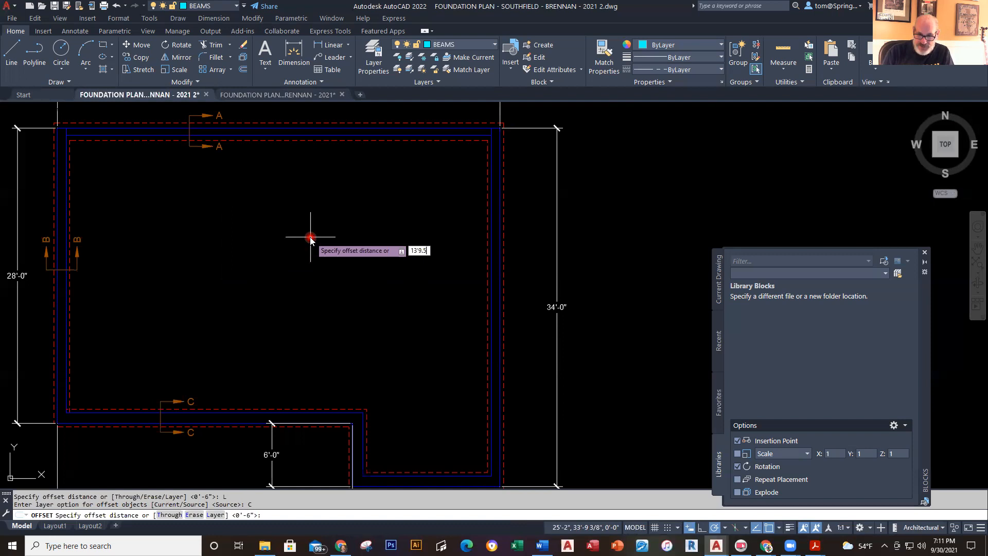
{"action": "key", "text": "Return"}
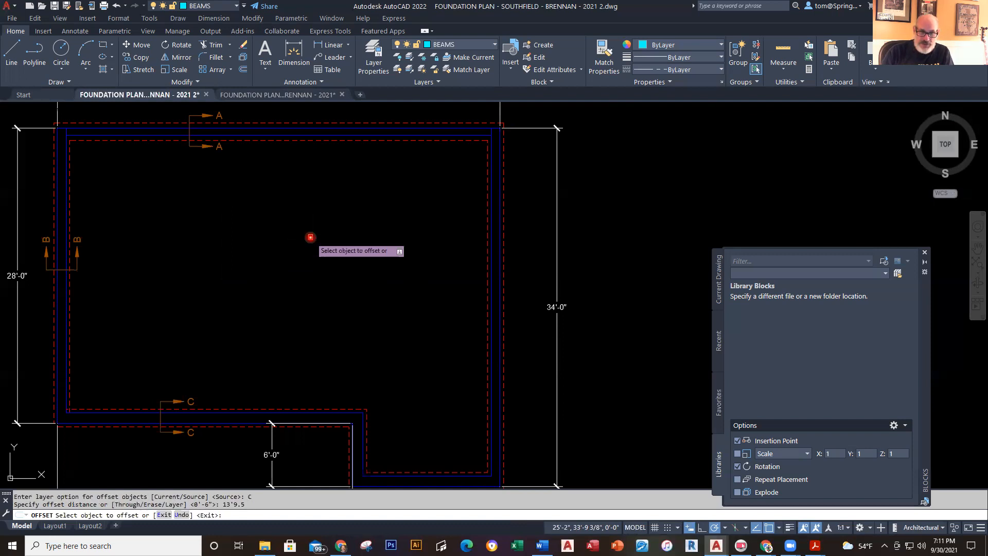
{"action": "left_click", "coordinate": [498, 316]}
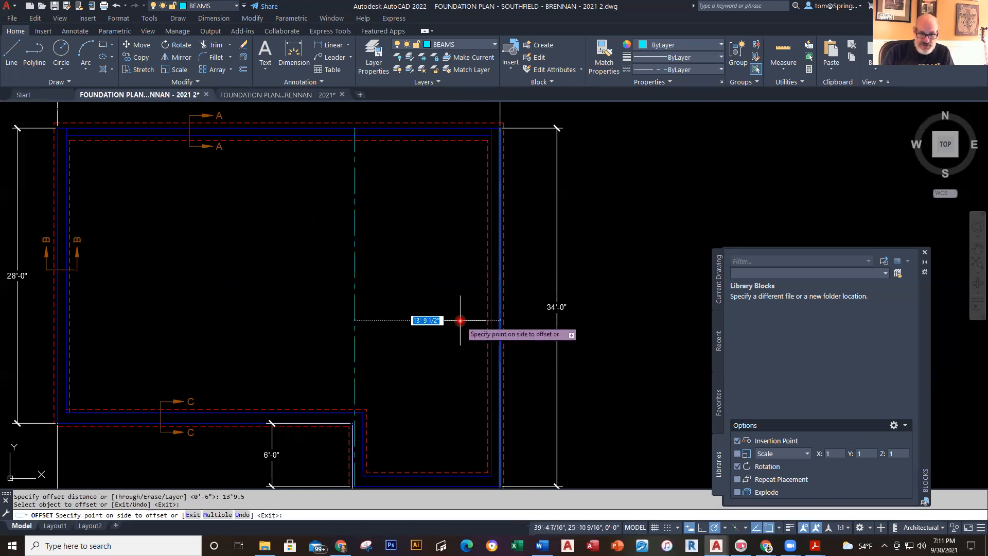
{"action": "left_click", "coordinate": [460, 320]}
{"action": "key", "text": "Escape"}
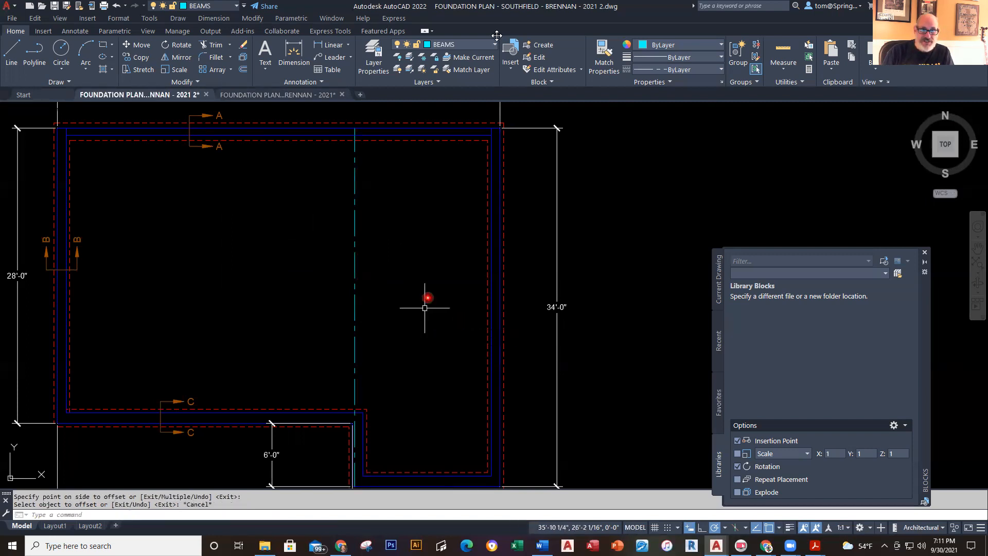
- Make the DIMENSIONS layer current and add a horizontal linear dimension between the vertical beam centerline and the east outer wall face
{"action": "left_click", "coordinate": [463, 44]}
{"action": "left_click", "coordinate": [466, 105]}
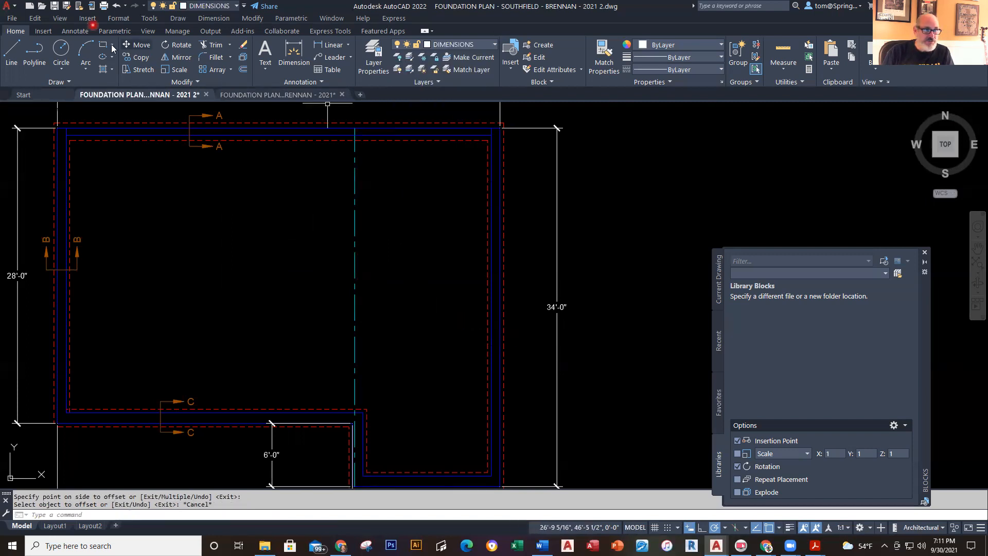
{"action": "left_click", "coordinate": [332, 45]}
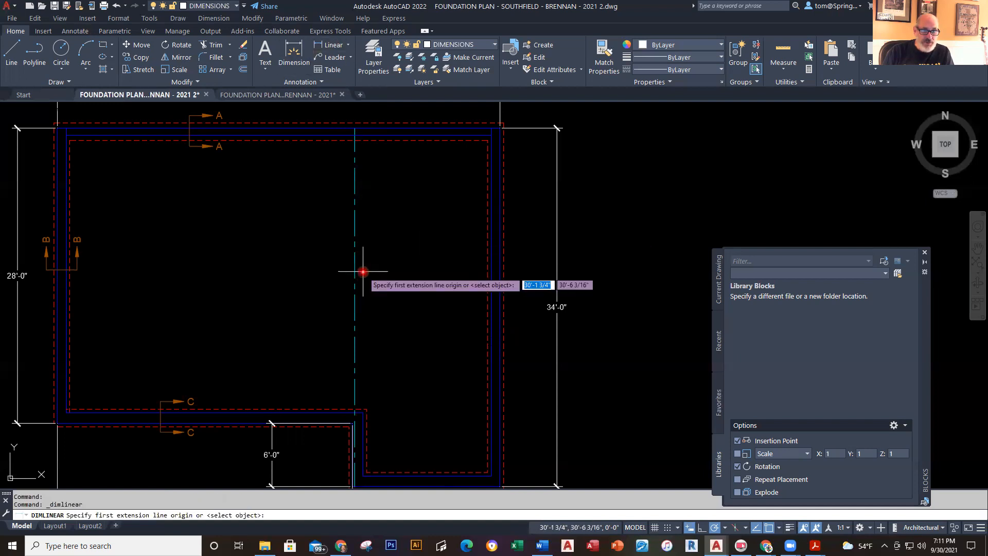
{"action": "left_click", "coordinate": [355, 304]}
{"action": "scroll", "coordinate": [515, 307], "scroll_direction": "up", "scroll_amount": 4}
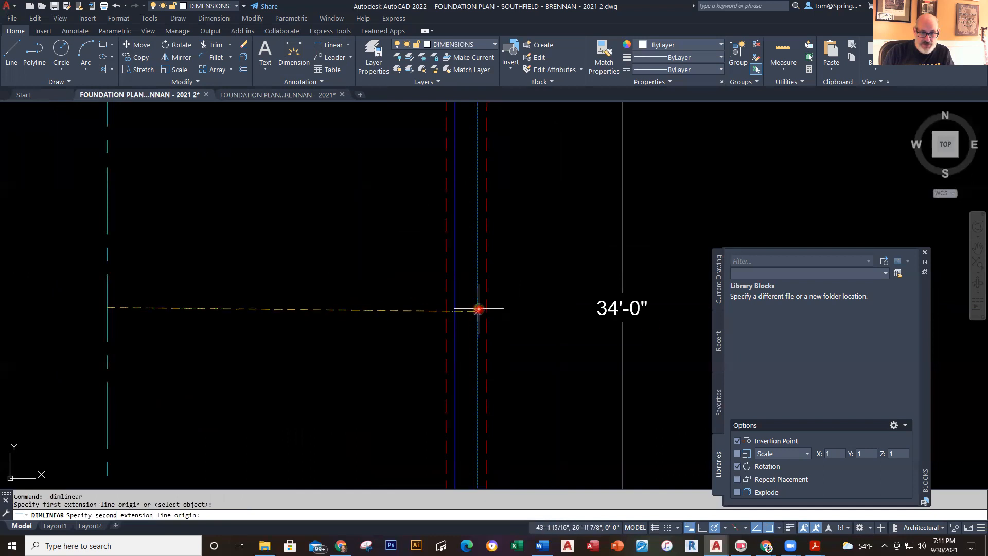
{"action": "left_click", "coordinate": [477, 308]}
{"action": "left_click", "coordinate": [422, 181]}
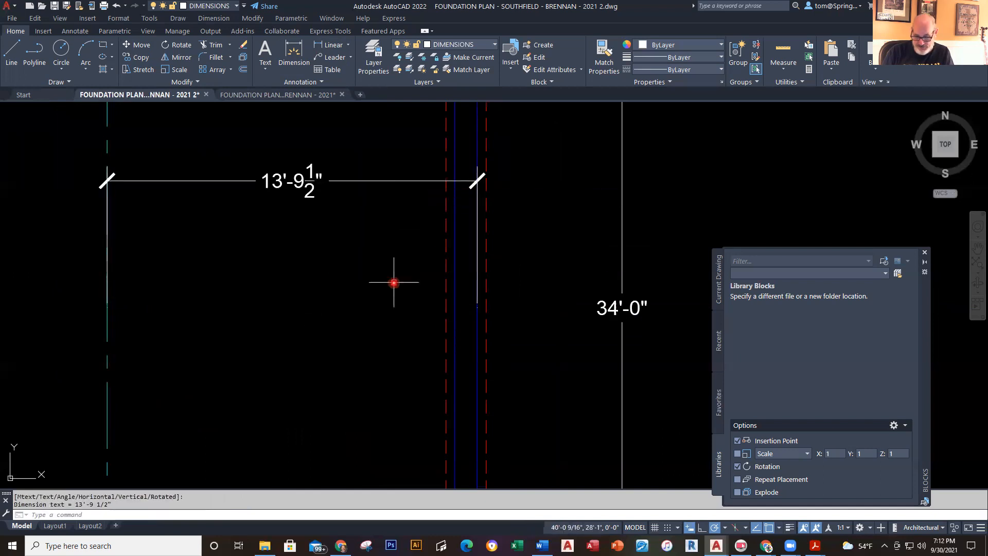
- Examine the vertical beam centerline and how it meets the 6'-0" wall jog
{"action": "scroll", "coordinate": [391, 282], "scroll_direction": "down", "scroll_amount": 2}
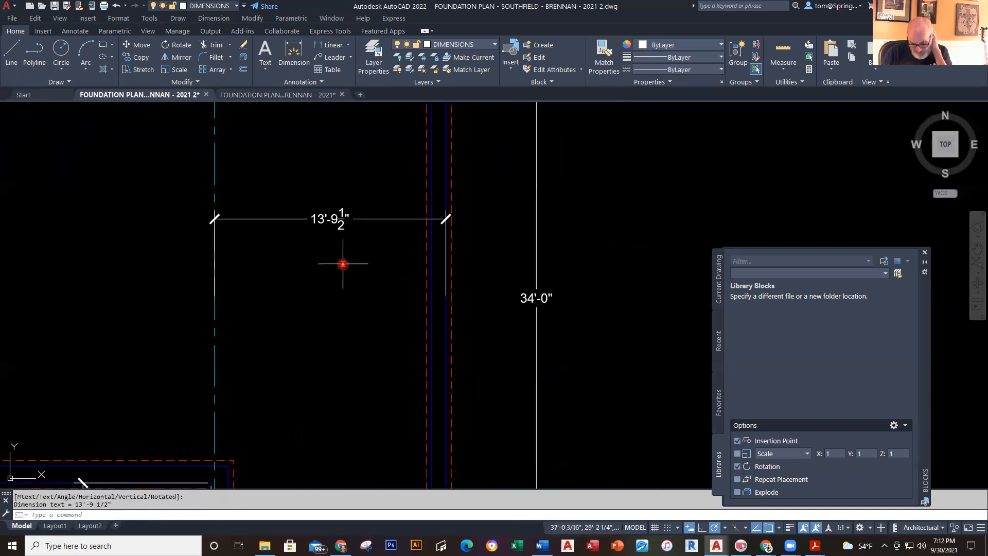
{"action": "scroll", "coordinate": [316, 286], "scroll_direction": "down", "scroll_amount": 4}
{"action": "scroll", "coordinate": [313, 294], "scroll_direction": "up", "scroll_amount": 2}
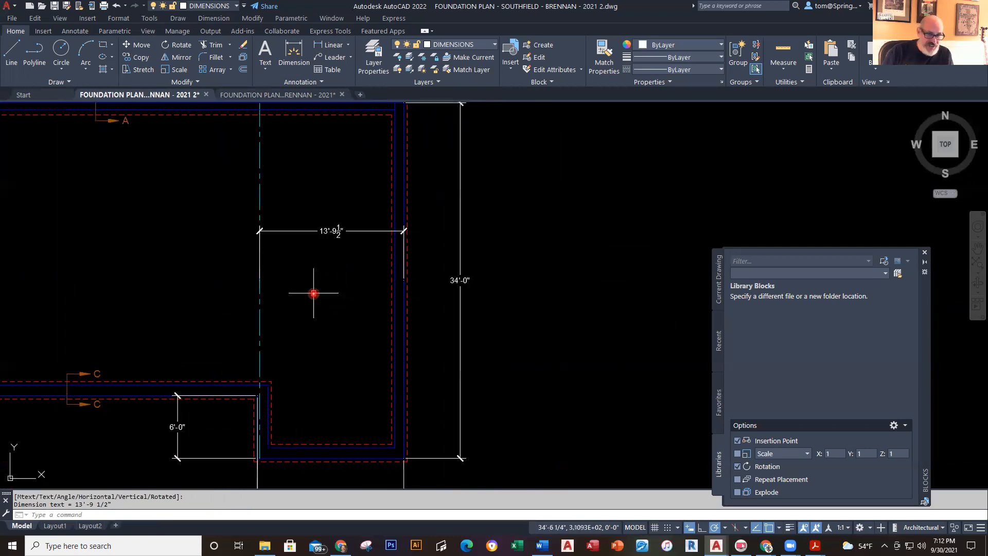
{"action": "middle_click_drag", "start_coordinate": [316, 289], "coordinate": [454, 326]}
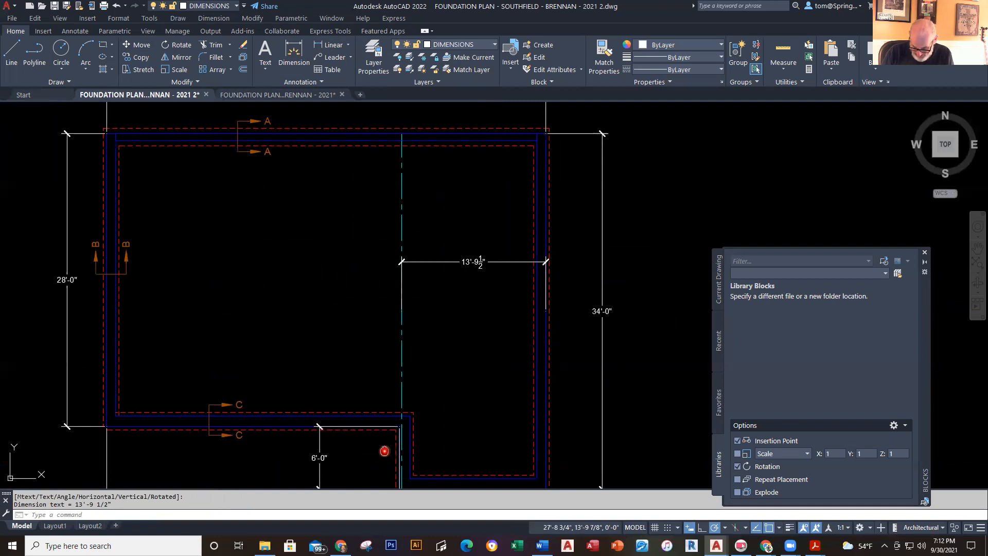
{"action": "middle_click_drag", "start_coordinate": [385, 450], "coordinate": [426, 379]}
{"action": "scroll", "coordinate": [430, 375], "scroll_direction": "up", "scroll_amount": 4}
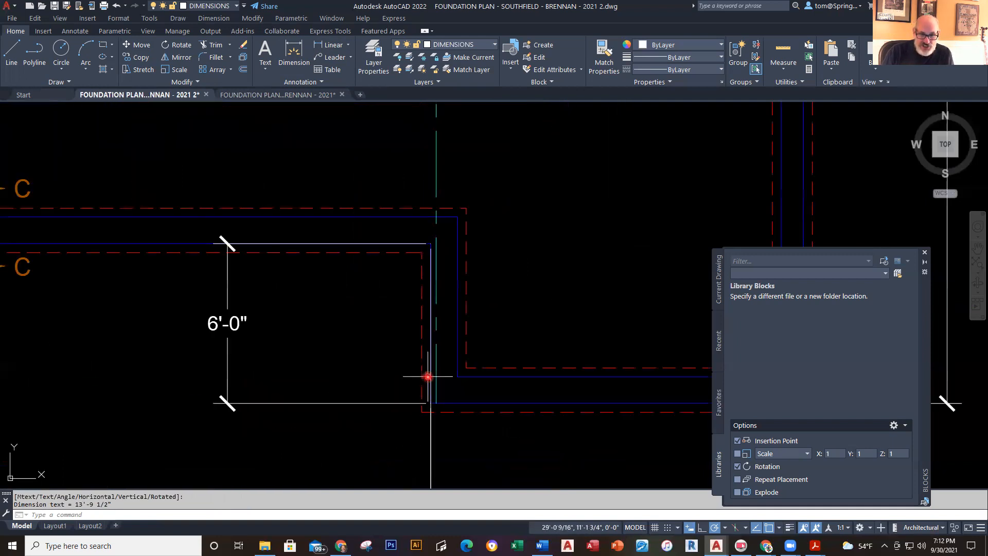
{"action": "scroll", "coordinate": [490, 199], "scroll_direction": "down", "scroll_amount": 6}
{"action": "mouse_move", "coordinate": [496, 198]}
{"action": "middle_mouse_down"}
{"action": "mouse_move", "coordinate": [457, 339]}
{"action": "mouse_move", "coordinate": [450, 429]}
{"action": "middle_mouse_up"}
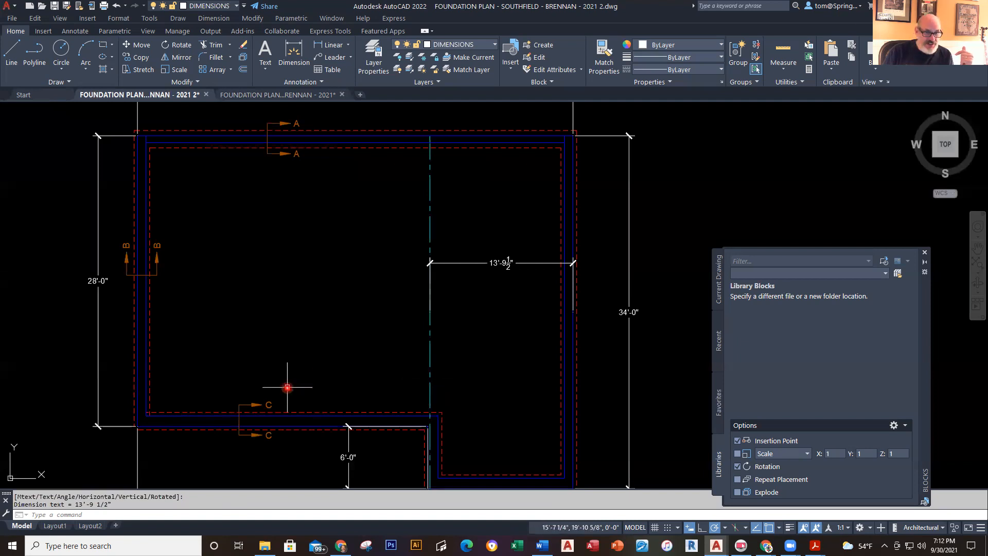
- Check the horizontal beam's location dimensions in the completed reference foundation plan, and return to the working drawing
{"action": "left_click", "coordinate": [276, 98]}
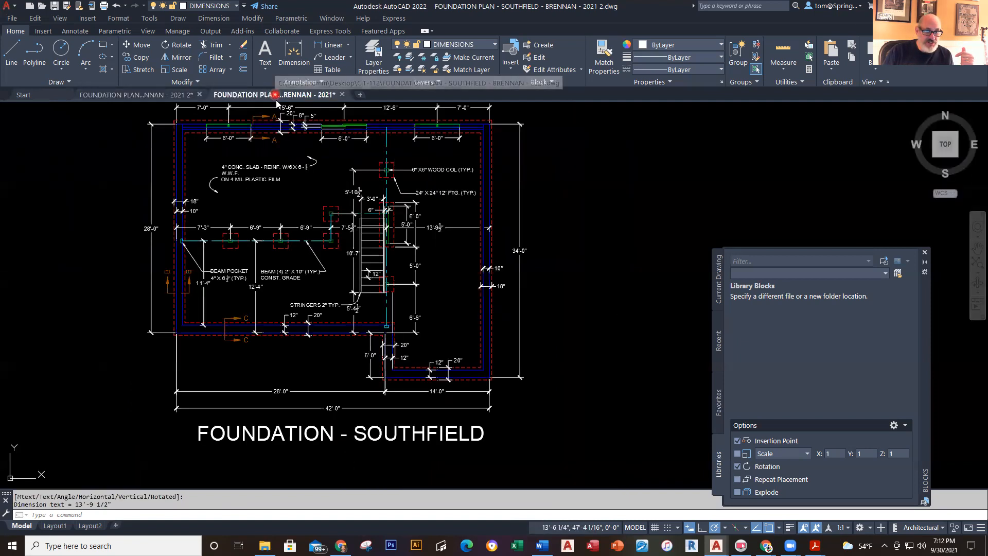
{"action": "scroll", "coordinate": [287, 232], "scroll_direction": "up", "scroll_amount": 5}
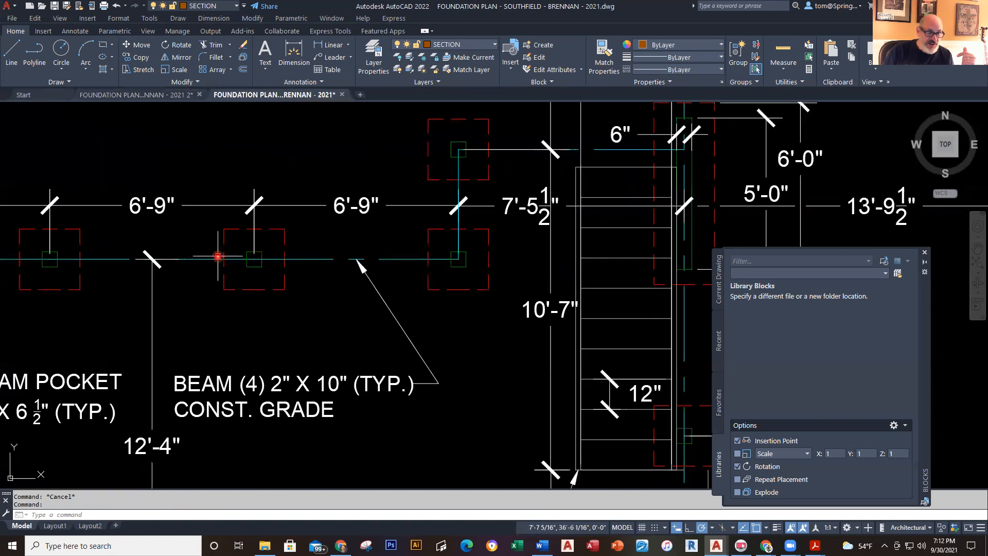
{"action": "scroll", "coordinate": [201, 258], "scroll_direction": "down", "scroll_amount": 4}
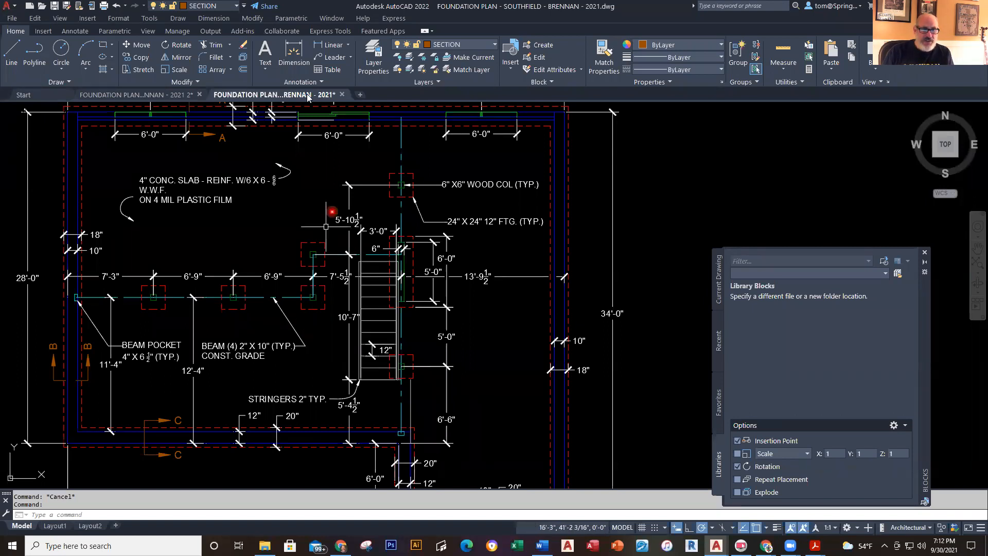
{"action": "left_click", "coordinate": [187, 97]}
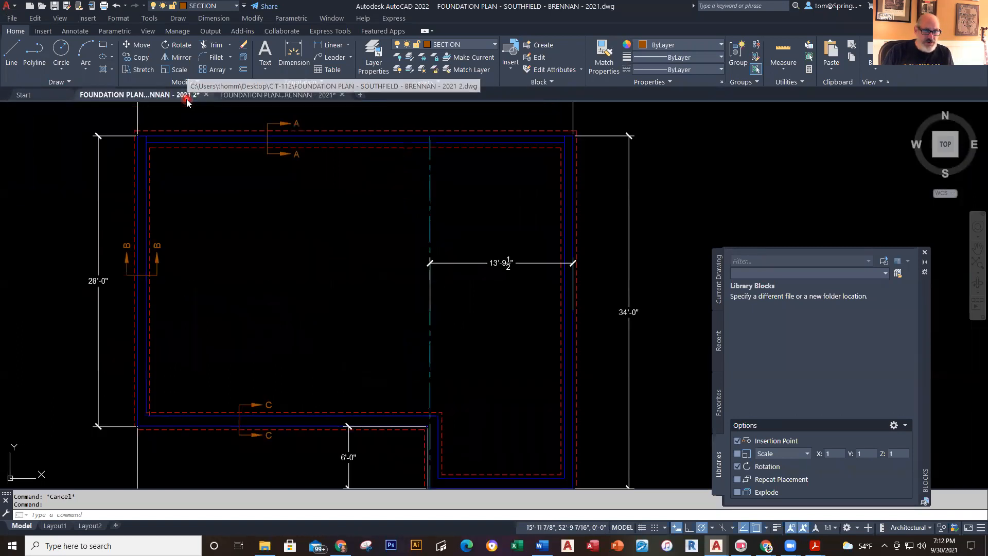
{"action": "scroll", "coordinate": [265, 431], "scroll_direction": "up", "scroll_amount": 2}
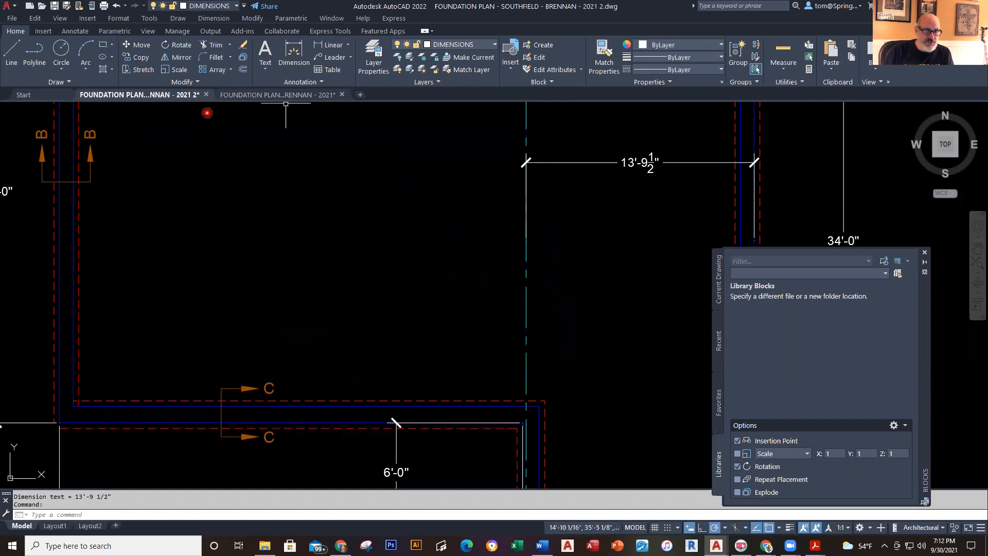
{"action": "type", "text": "o"}
{"action": "key", "text": "Return"}
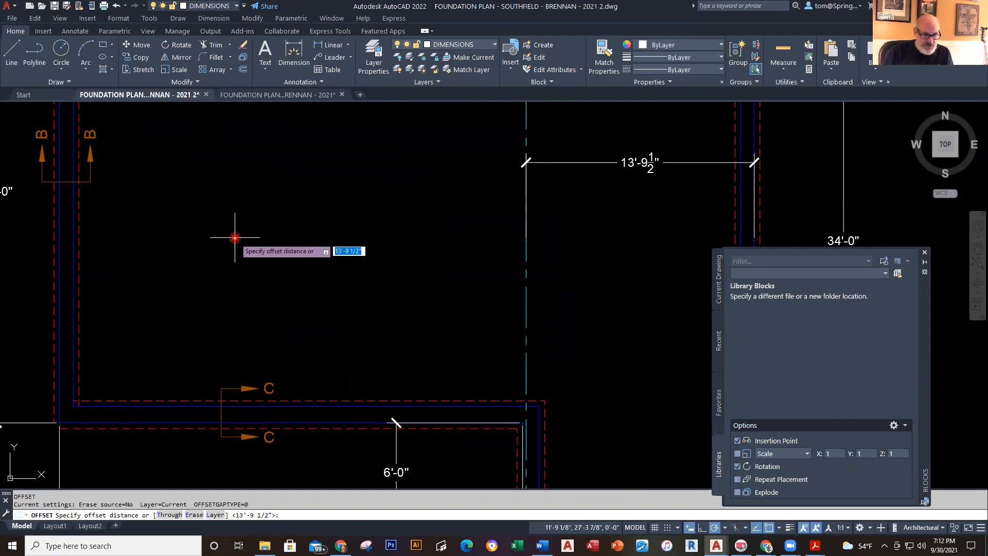
{"action": "right_click", "coordinate": [234, 237]}
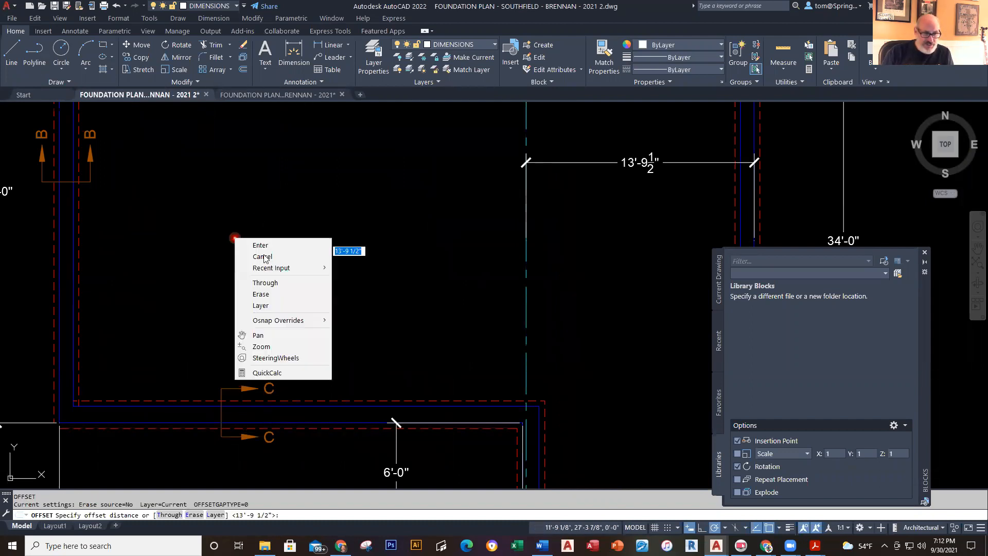
{"action": "left_click", "coordinate": [291, 306]}
{"action": "key", "text": "Escape"}
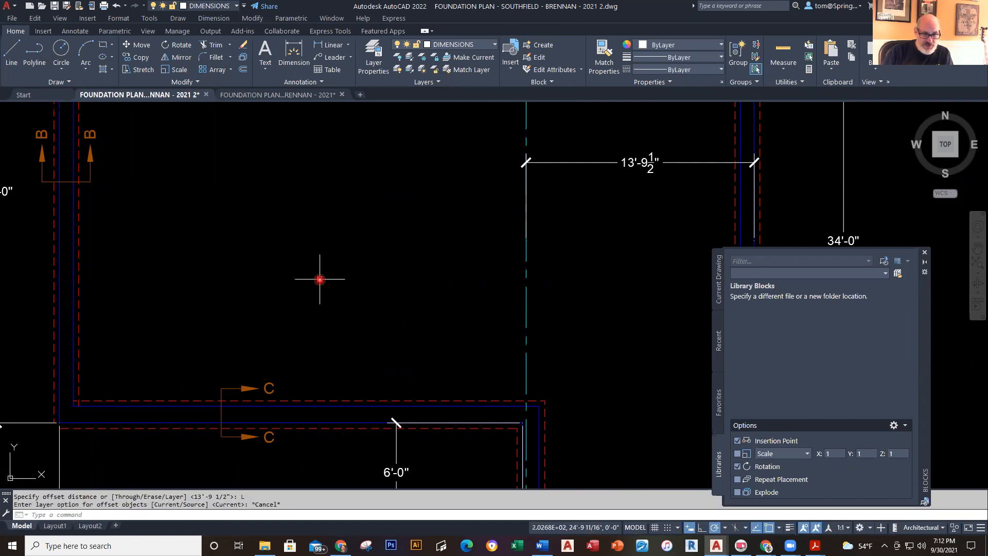
- Offset the outer line of the 28'-0" long south wall 12'4" upward into the building for the horizontal beam
{"action": "right_click", "coordinate": [320, 279]}
{"action": "left_click", "coordinate": [330, 286]}
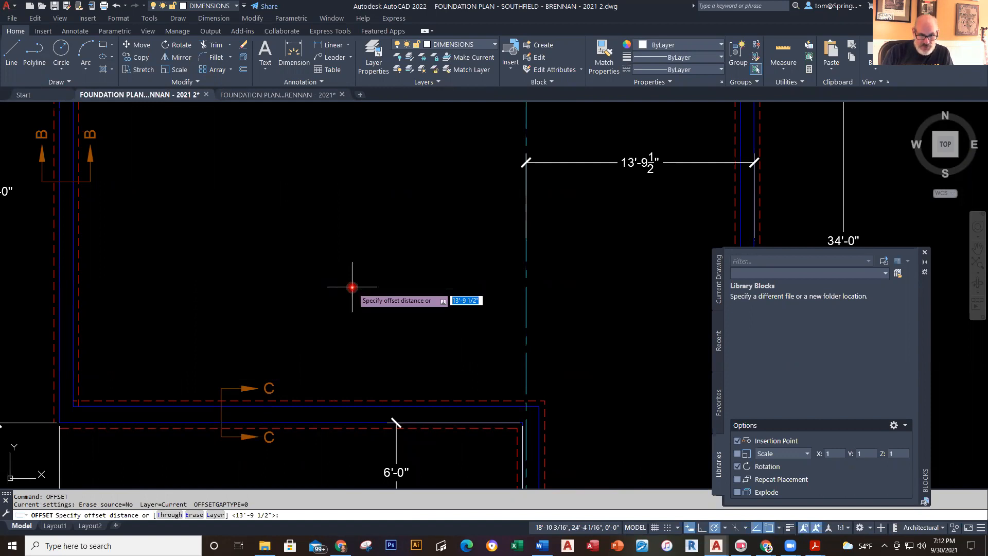
{"action": "type", "text": "12'4"}
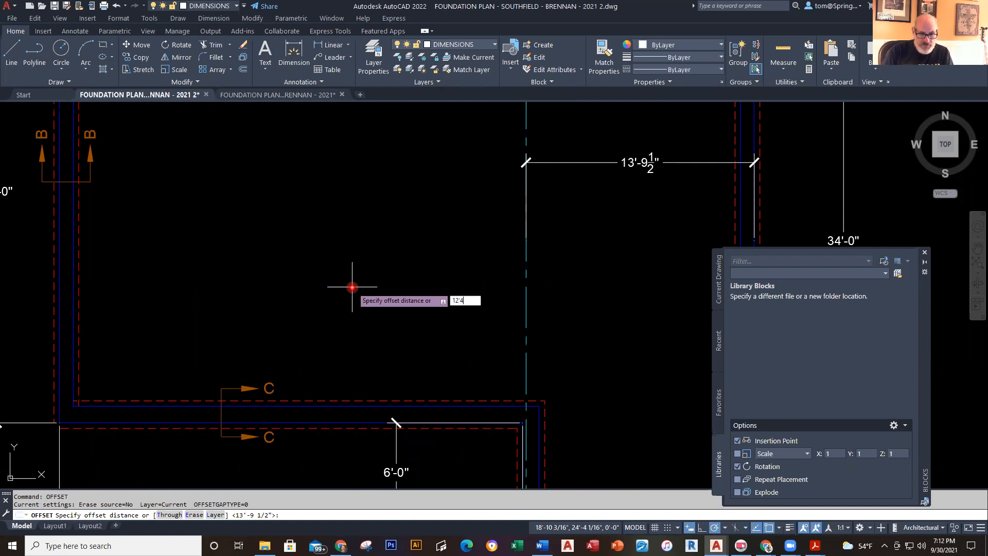
{"action": "key", "text": "Return"}
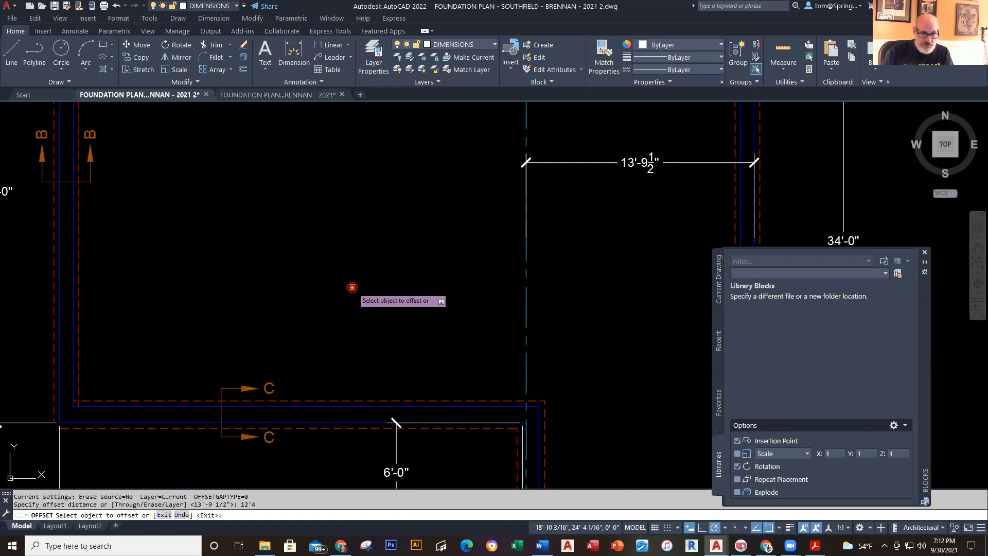
{"action": "left_click", "coordinate": [334, 421]}
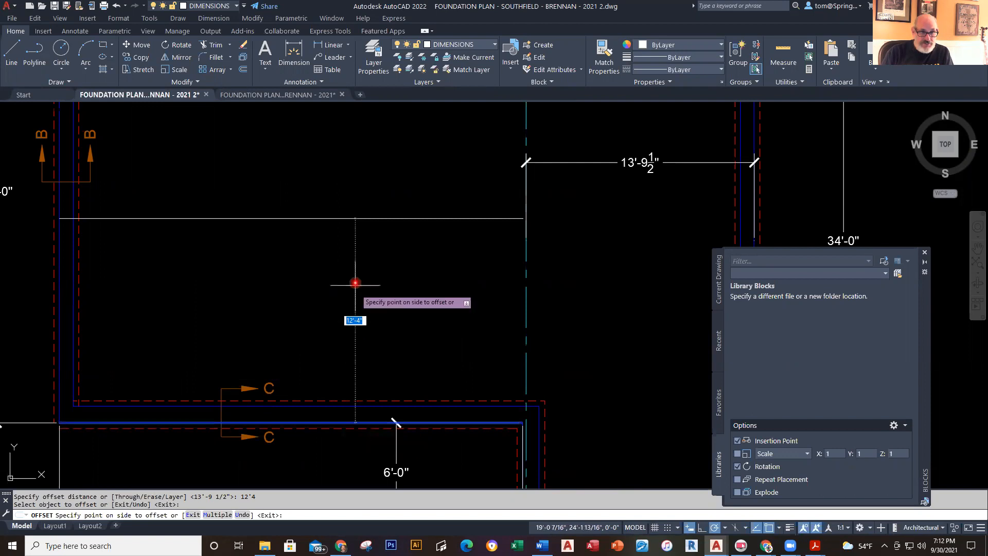
{"action": "left_click", "coordinate": [357, 253]}
{"action": "key", "text": "Escape"}
- Move the new horizontal offset line to the BEAMS layer
{"action": "left_click", "coordinate": [390, 194]}
{"action": "left_click", "coordinate": [353, 260]}
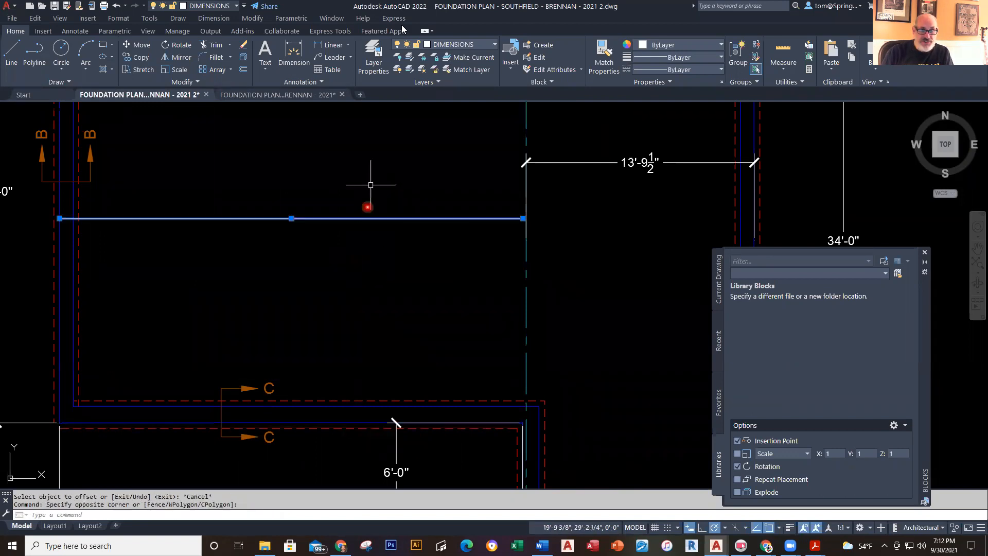
{"action": "left_click", "coordinate": [494, 45]}
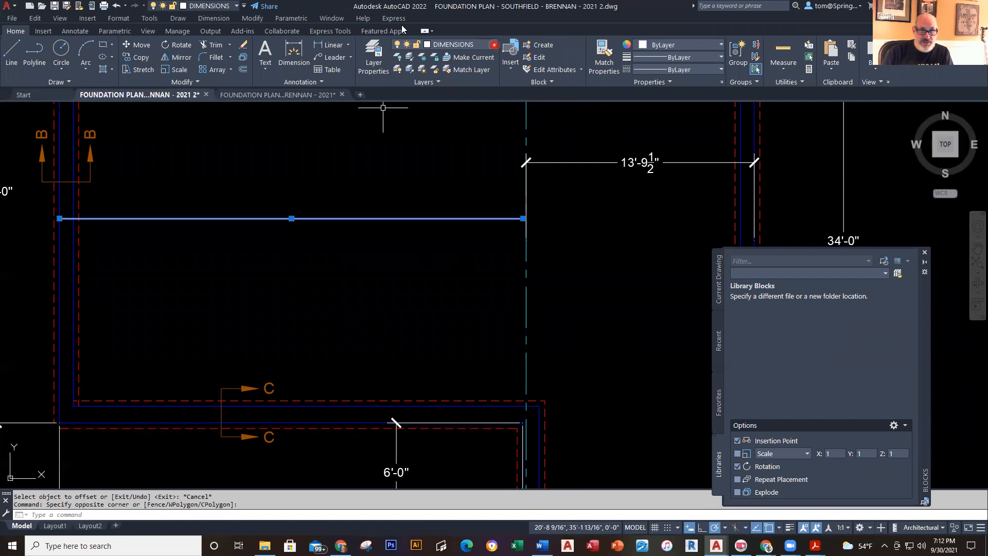
{"action": "left_click", "coordinate": [455, 88]}
{"action": "left_click", "coordinate": [493, 45]}
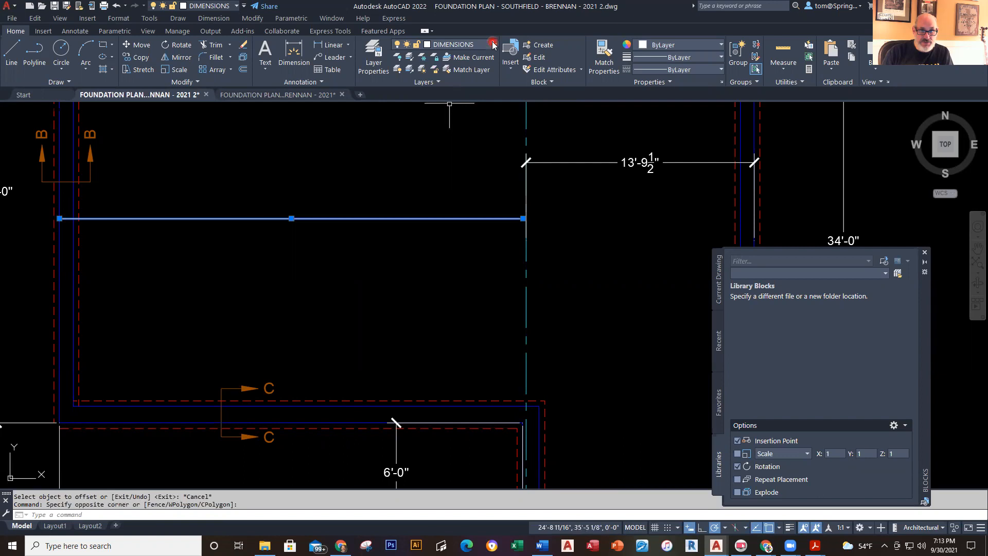
{"action": "left_click", "coordinate": [492, 44]}
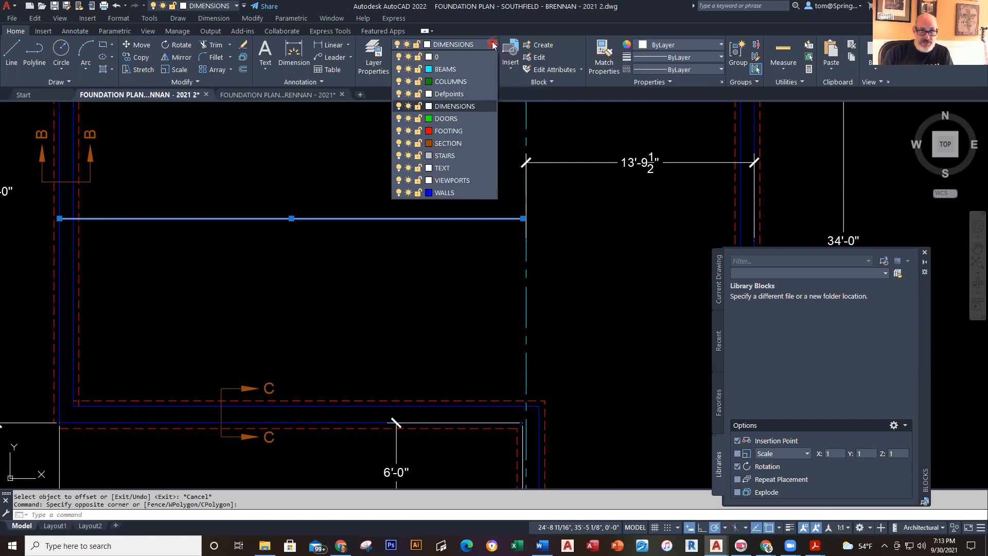
{"action": "left_click", "coordinate": [448, 68]}
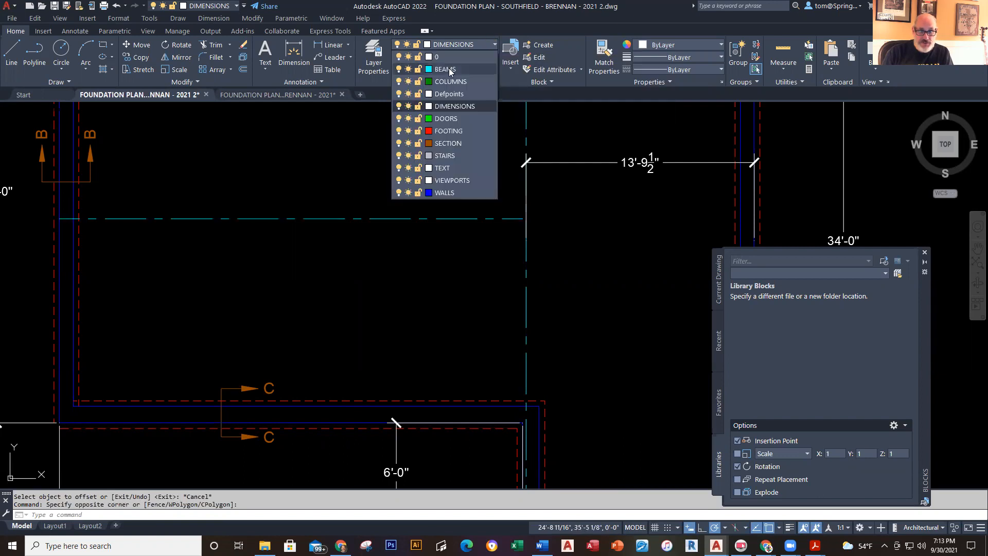
{"action": "key", "text": "Escape"}
{"action": "scroll", "coordinate": [582, 322], "scroll_direction": "down", "scroll_amount": 2}
{"action": "middle_click_drag", "start_coordinate": [590, 298], "coordinate": [502, 328]}
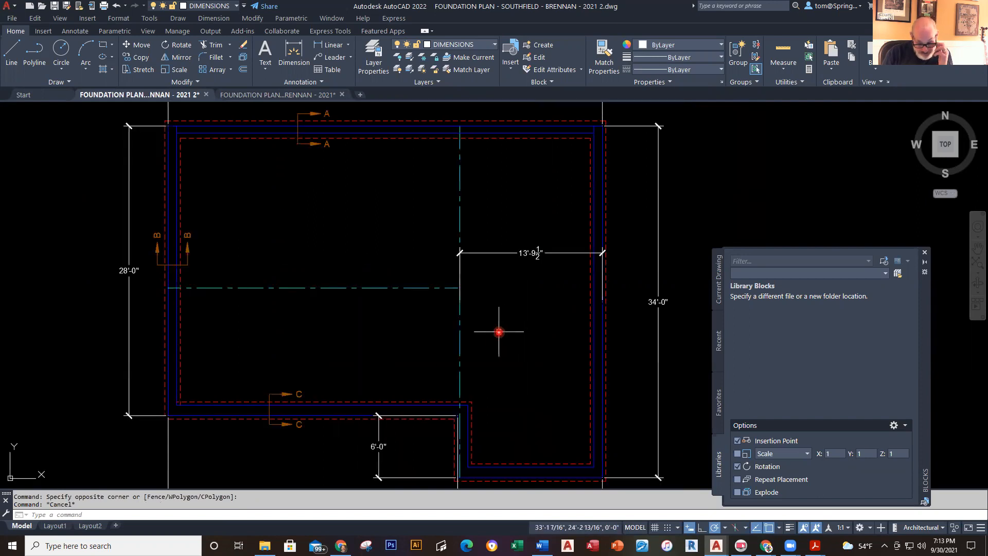
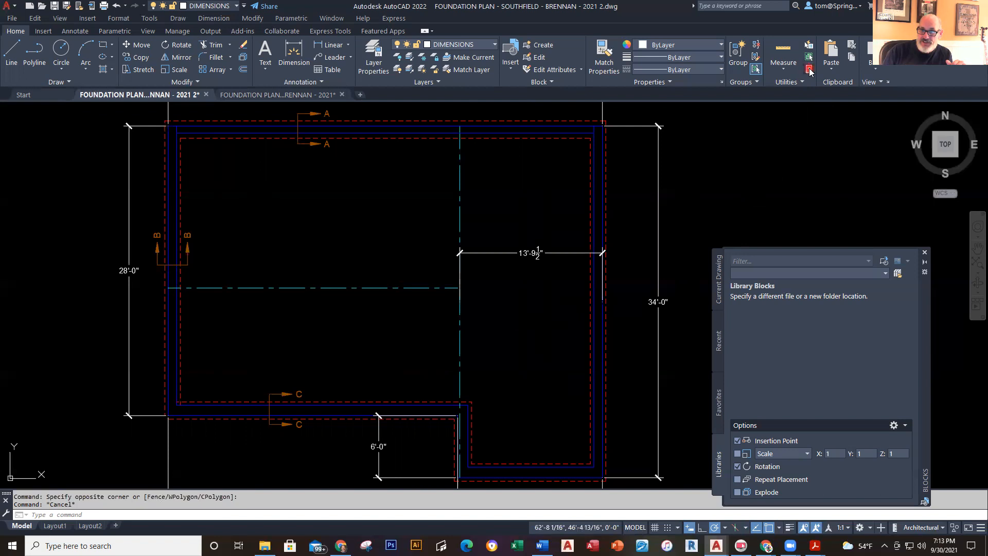
- Add the three column spacings along the reference plan's horizontal beam in the calculator: 7'3+6'9+6'9
{"action": "left_click", "coordinate": [809, 69]}
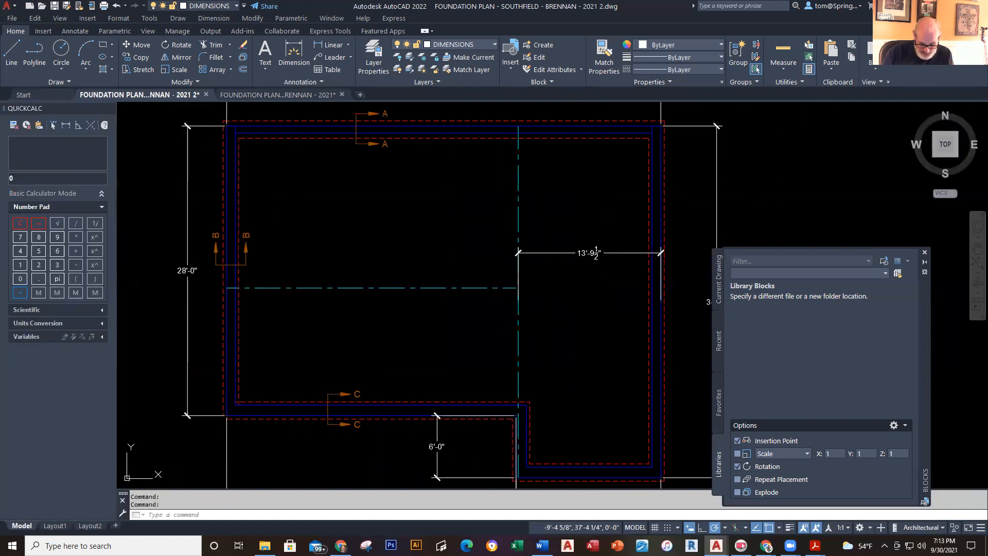
{"action": "left_click", "coordinate": [242, 95]}
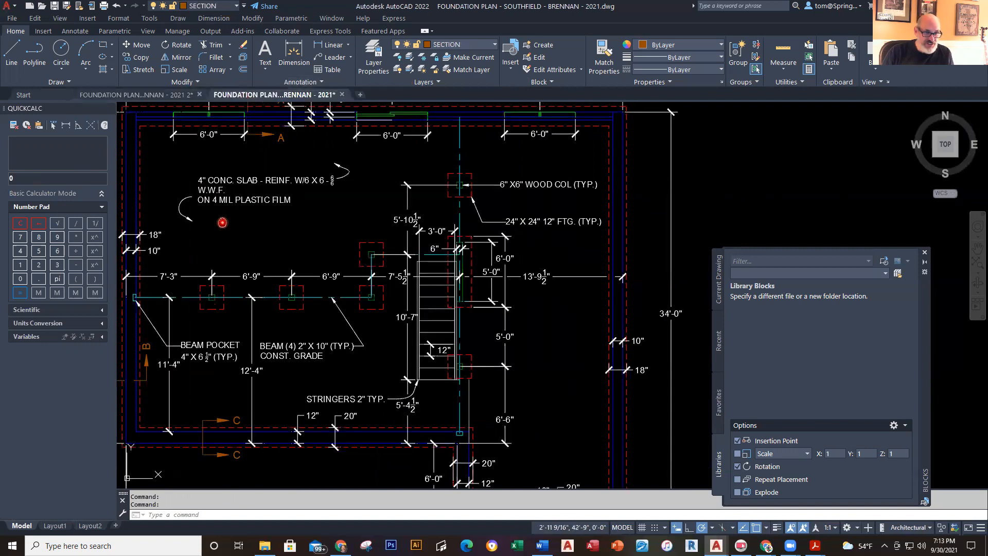
{"action": "middle_click_drag", "start_coordinate": [198, 274], "coordinate": [259, 256]}
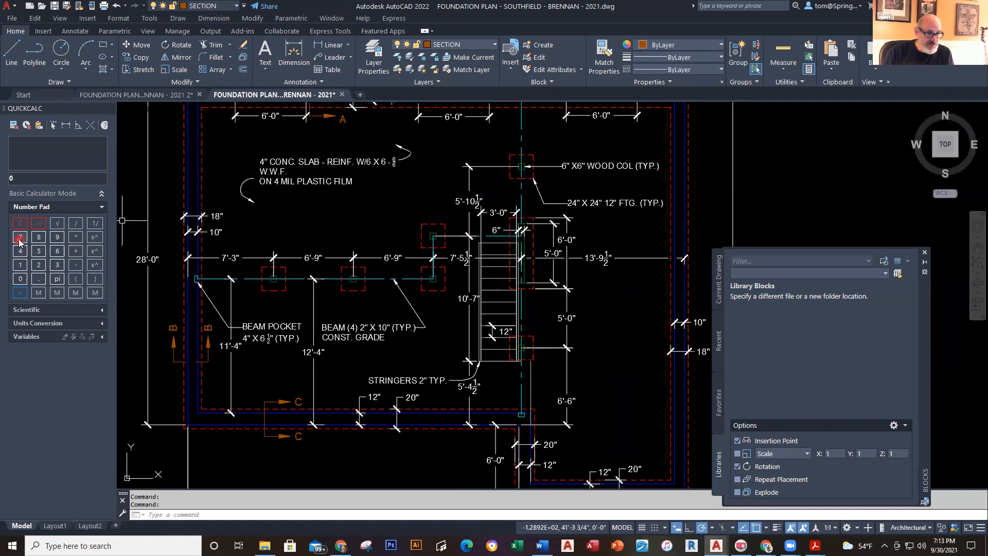
{"action": "type", "text": "7"}
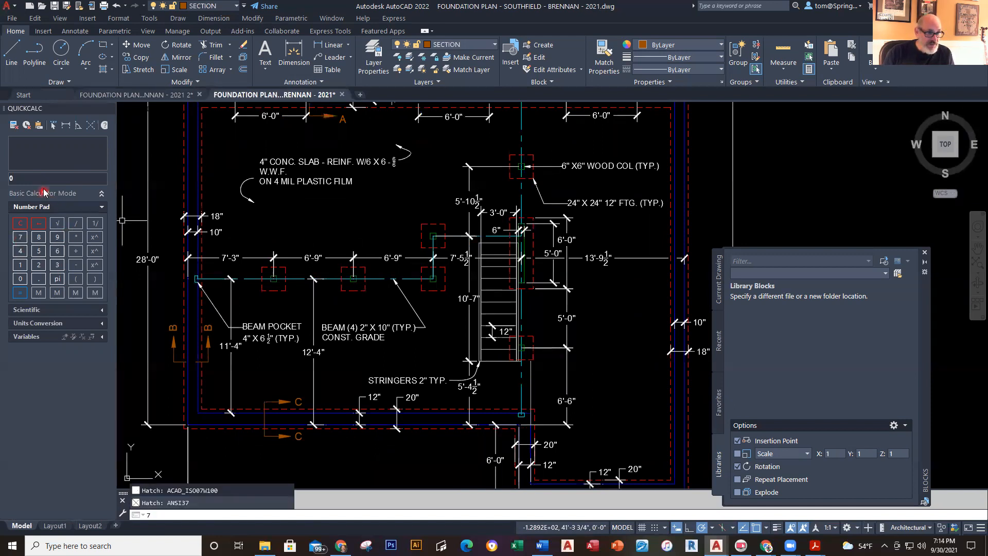
{"action": "left_click", "coordinate": [45, 180]}
{"action": "key", "text": "BackSpace"}
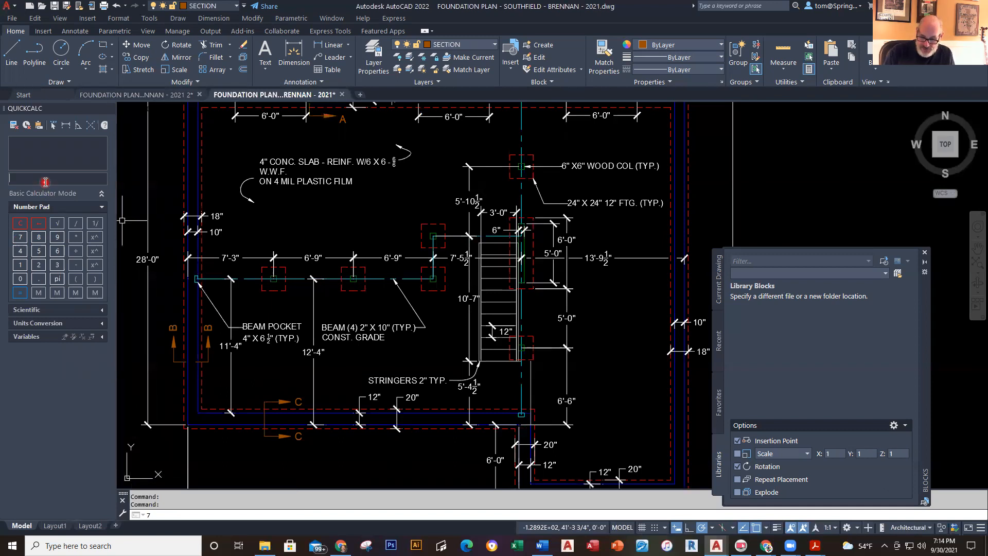
{"action": "type", "text": "7'3+"}
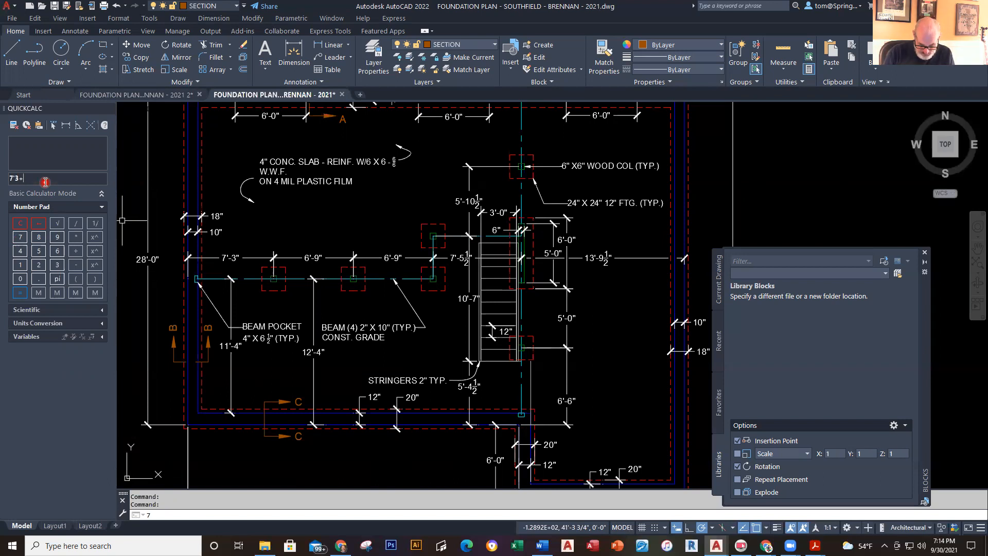
{"action": "type", "text": "6'9+6'9"}
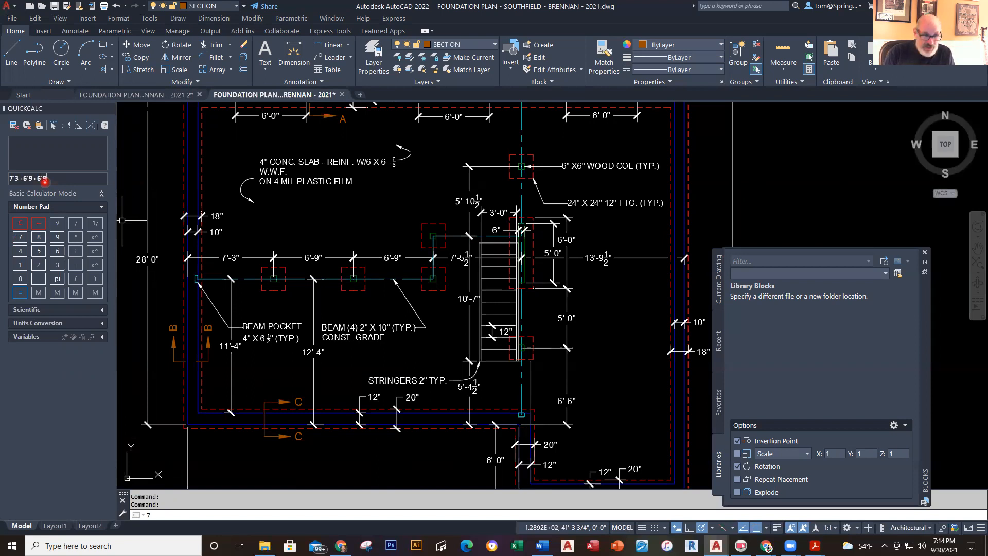
{"action": "left_click", "coordinate": [18, 293]}
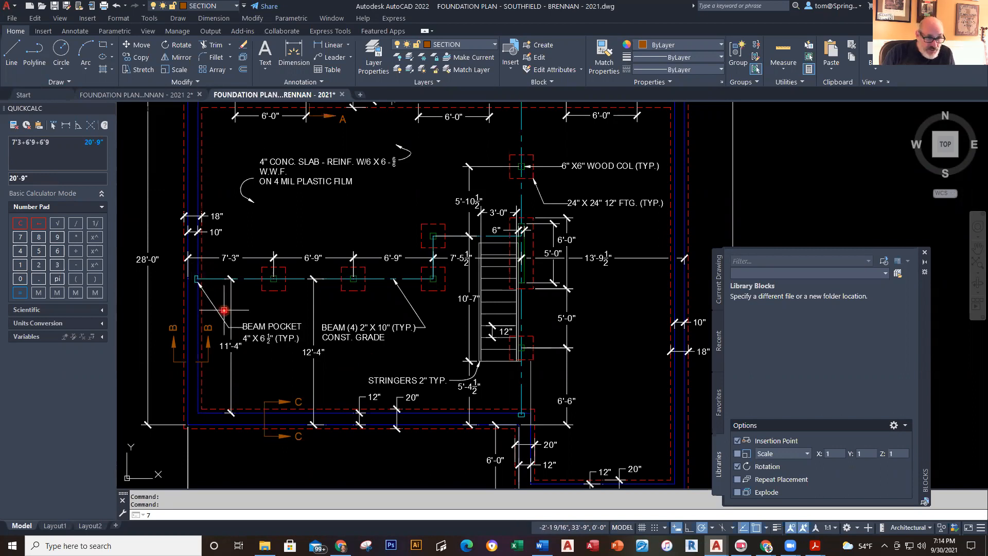
- In the working drawing, offset the outer line of the west wall 20'9" to the east into the building
{"action": "left_click", "coordinate": [171, 95]}
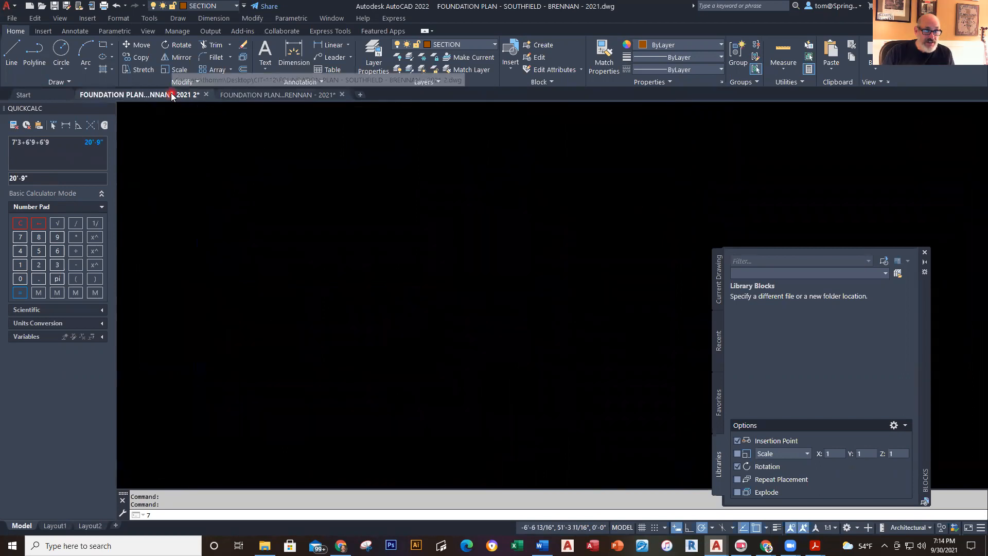
{"action": "left_click", "coordinate": [243, 69]}
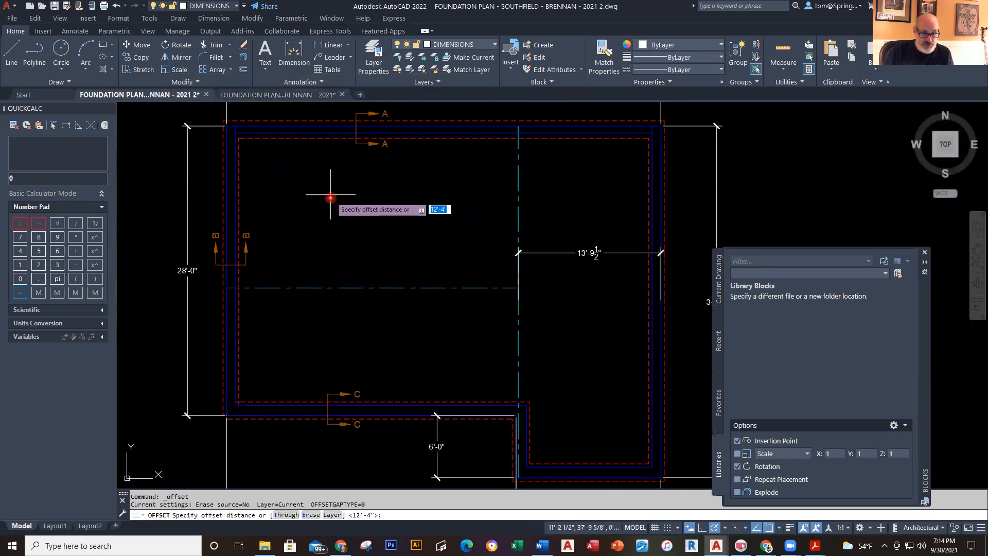
{"action": "type", "text": "20'9"}
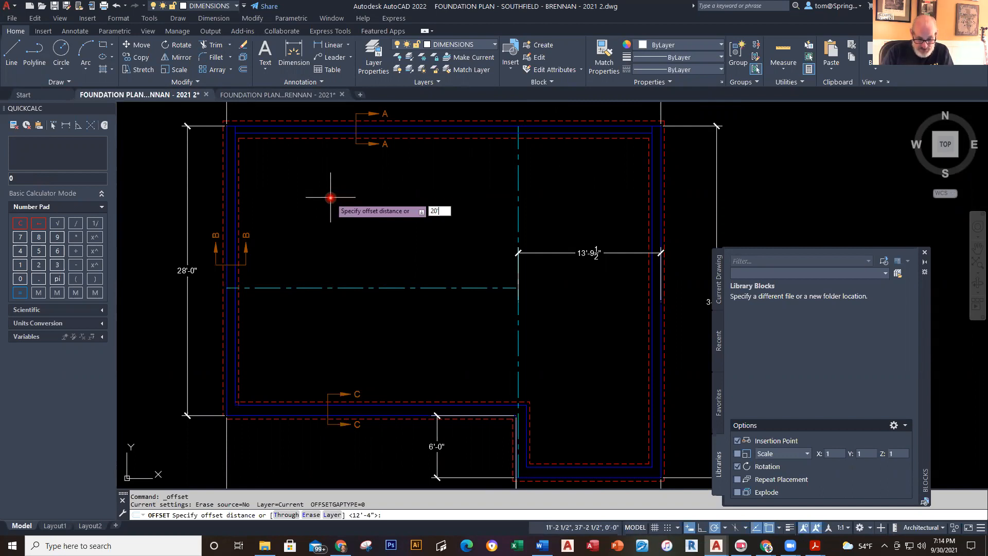
{"action": "key", "text": "Return"}
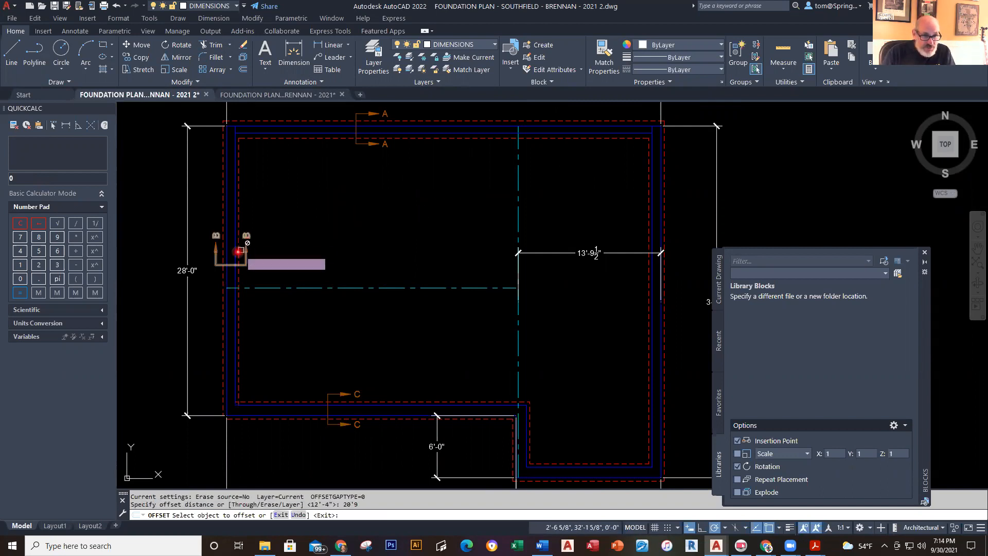
{"action": "left_click", "coordinate": [228, 255]}
{"action": "left_click", "coordinate": [278, 253]}
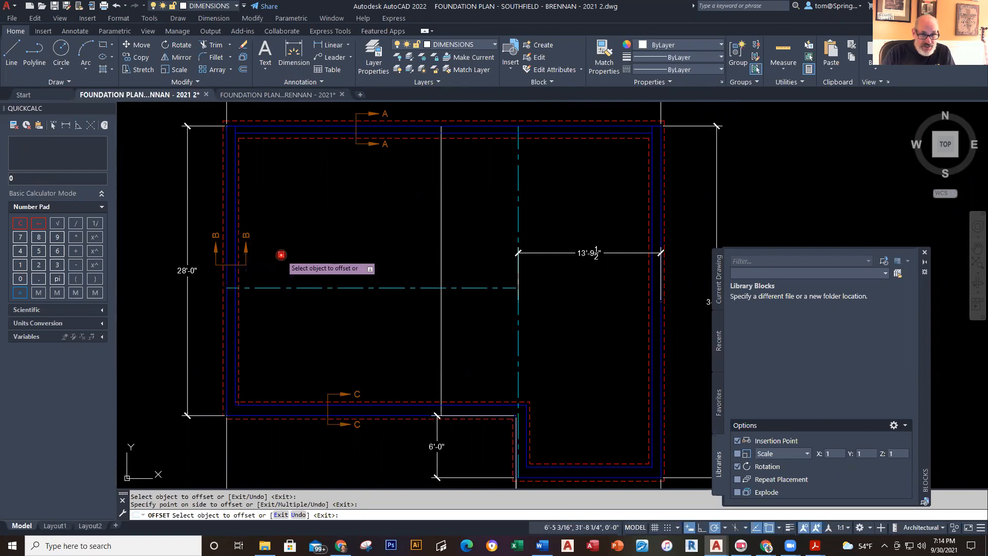
{"action": "key", "text": "Escape"}
- Move the new vertical offset line to the BEAMS layer and clear the selection
{"action": "left_click", "coordinate": [482, 242]}
{"action": "left_click", "coordinate": [407, 267]}
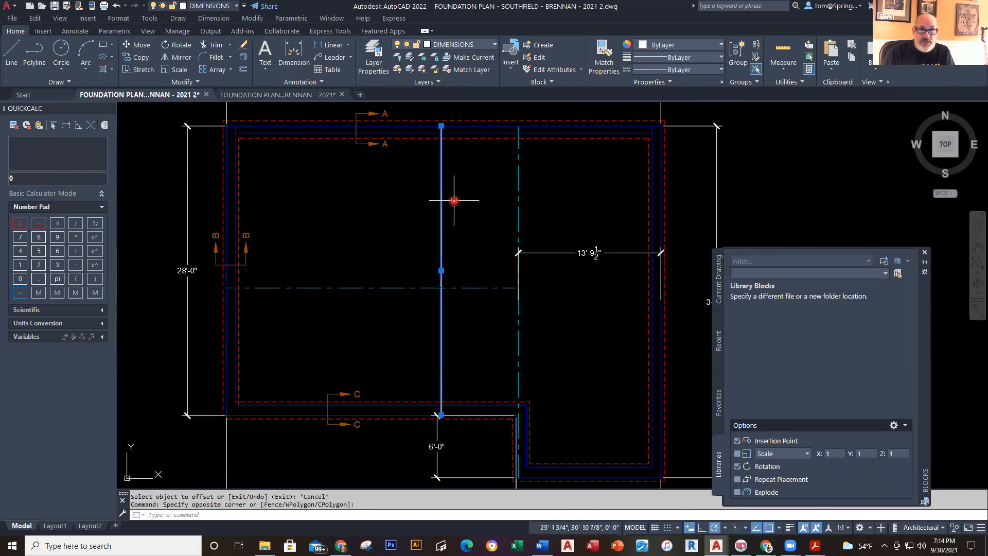
{"action": "left_click", "coordinate": [495, 45]}
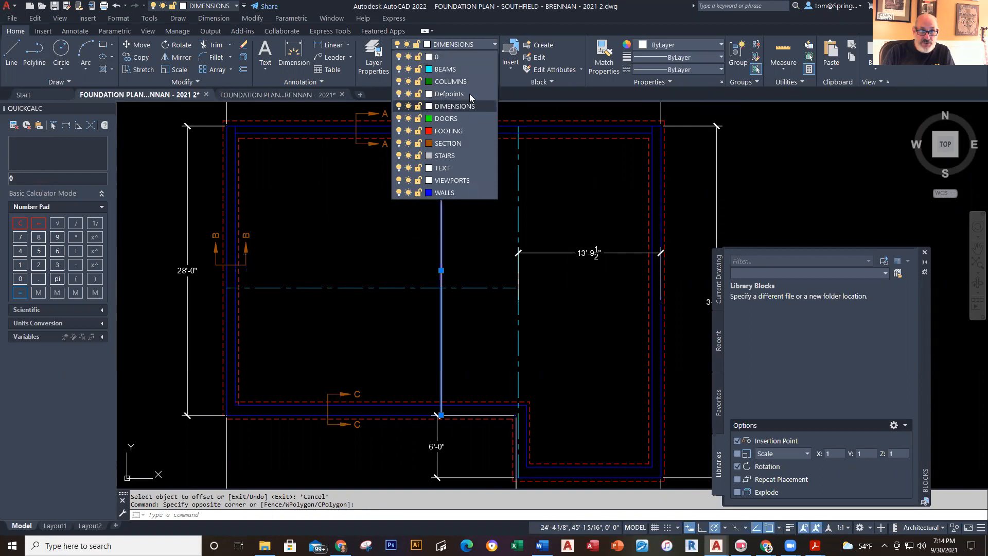
{"action": "left_click", "coordinate": [466, 72]}
{"action": "key", "text": "Escape"}
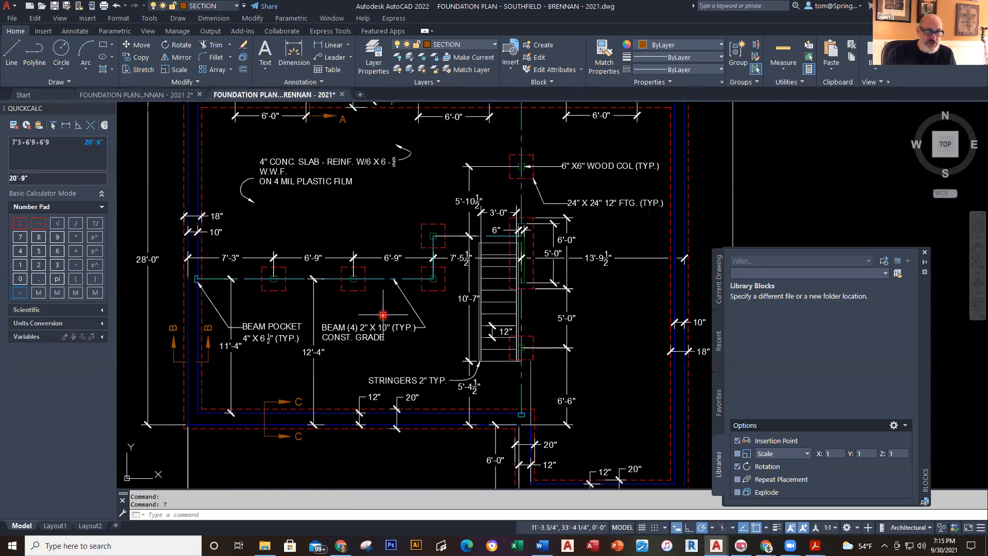
- Examine the first column west of the stairs on the horizontal beam in the reference plan, with its footing and 7'-3" location dimension
{"action": "scroll", "coordinate": [276, 307], "scroll_direction": "up", "scroll_amount": 2}
{"action": "scroll", "coordinate": [276, 307], "scroll_direction": "up", "scroll_amount": 2}
{"action": "middle_click_drag", "start_coordinate": [277, 307], "coordinate": [454, 312]}
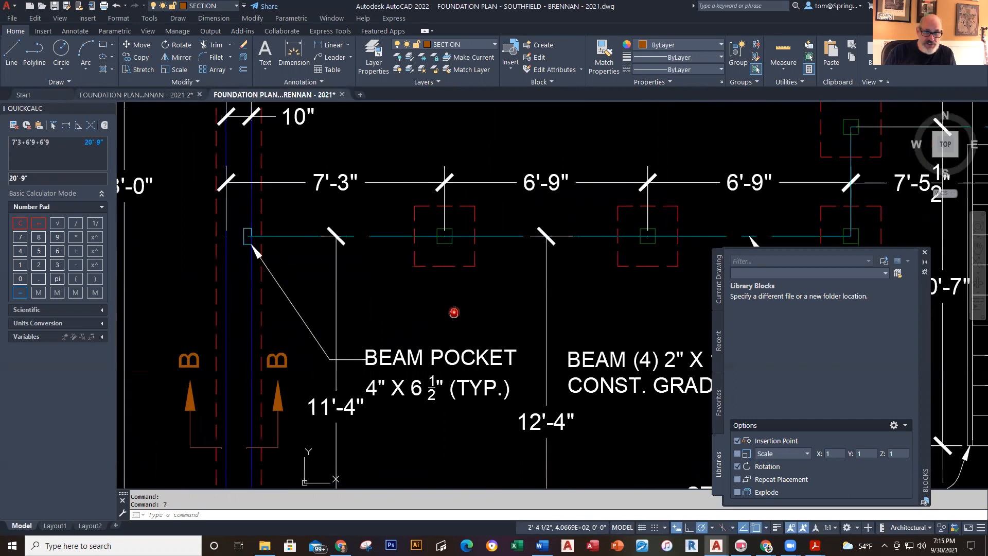
{"action": "left_click", "coordinate": [445, 244]}
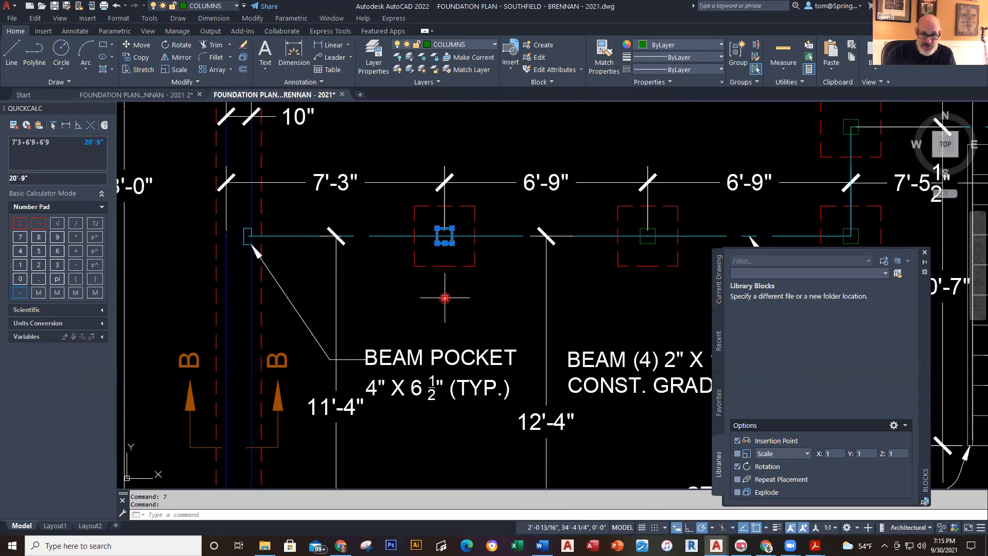
{"action": "key", "text": "Escape"}
{"action": "key", "text": "Escape"}
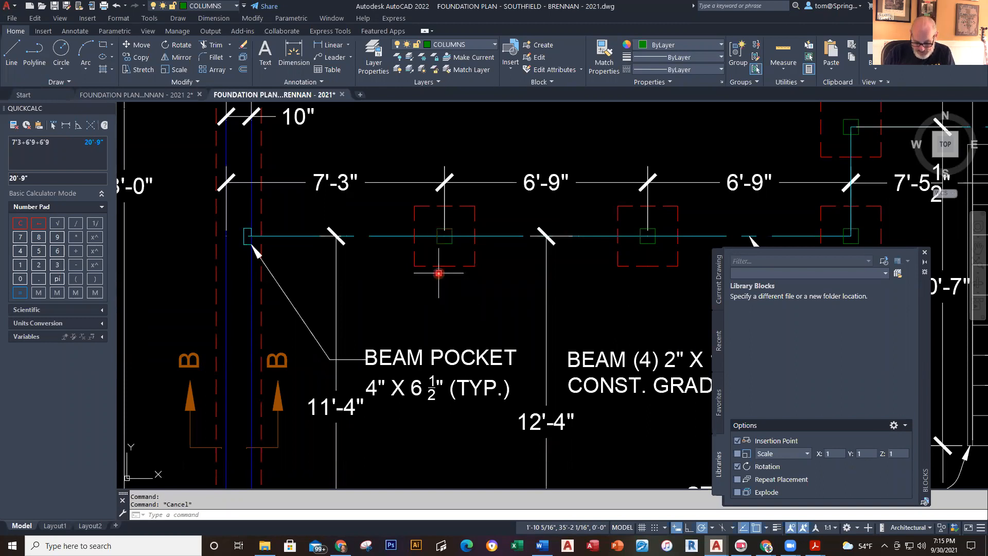
{"action": "scroll", "coordinate": [441, 260], "scroll_direction": "up", "scroll_amount": 1}
{"action": "scroll", "coordinate": [440, 259], "scroll_direction": "down", "scroll_amount": 1}
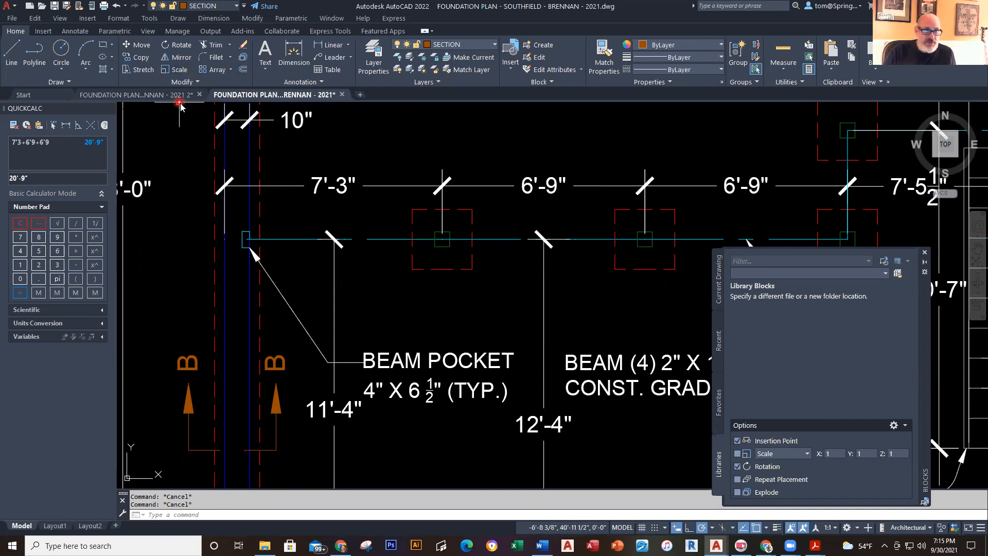
{"action": "mouse_move", "coordinate": [183, 96]}
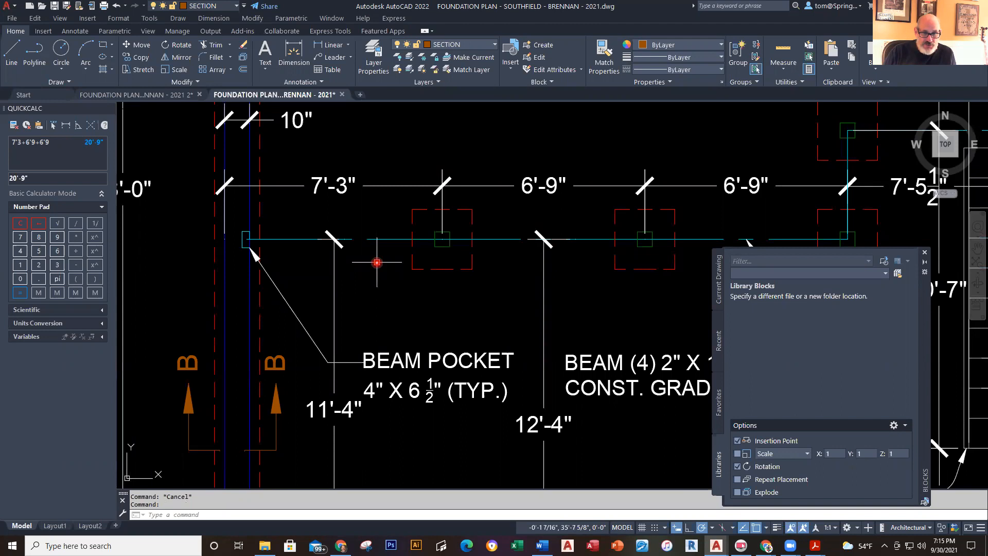
- Return to the working drawing's model space and make COLUMNS the current layer
{"action": "left_click", "coordinate": [155, 96]}
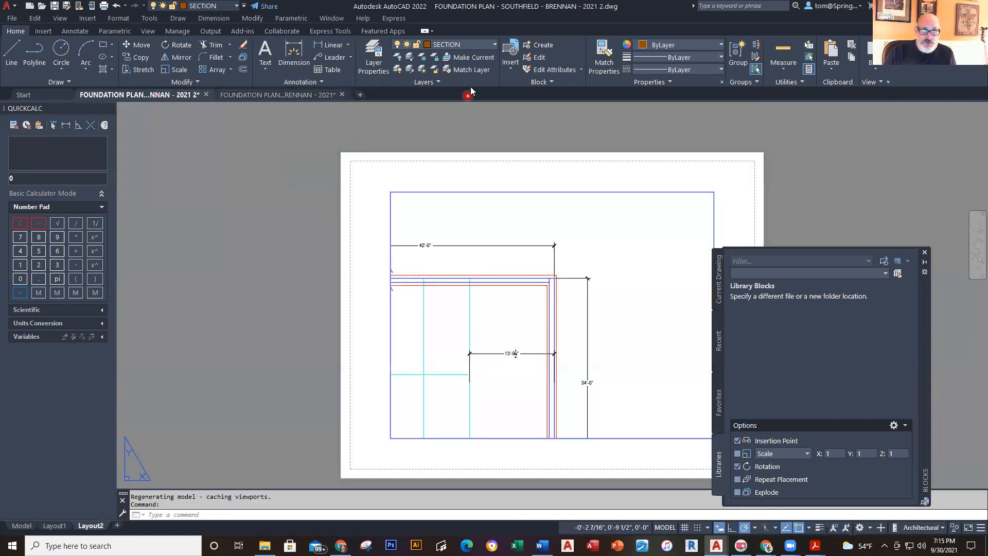
{"action": "left_click", "coordinate": [21, 525]}
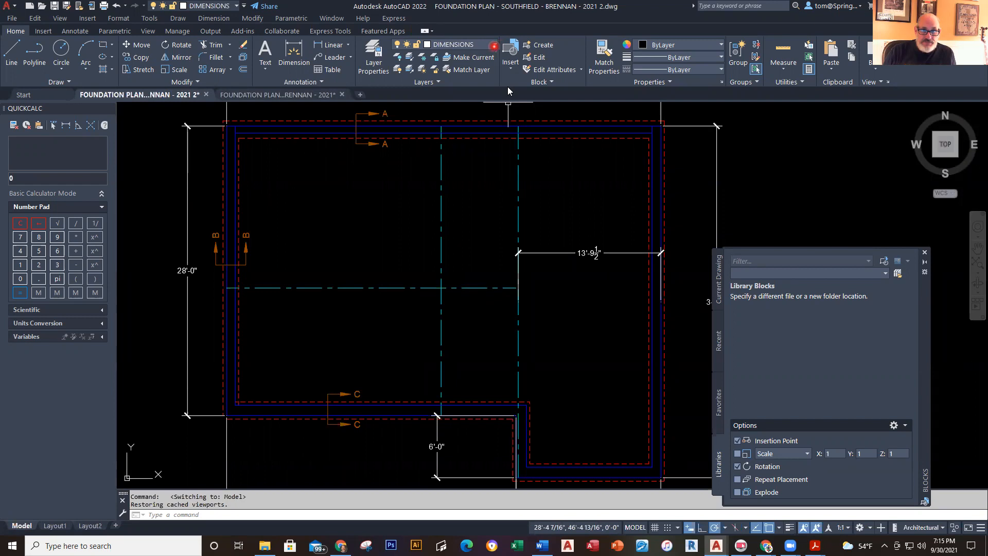
{"action": "left_click", "coordinate": [493, 45]}
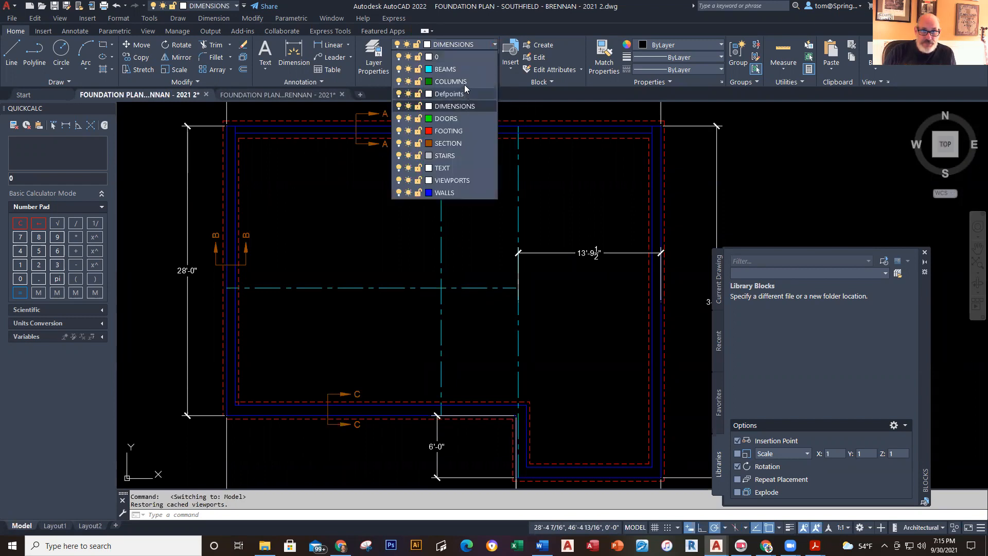
{"action": "left_click", "coordinate": [464, 84]}
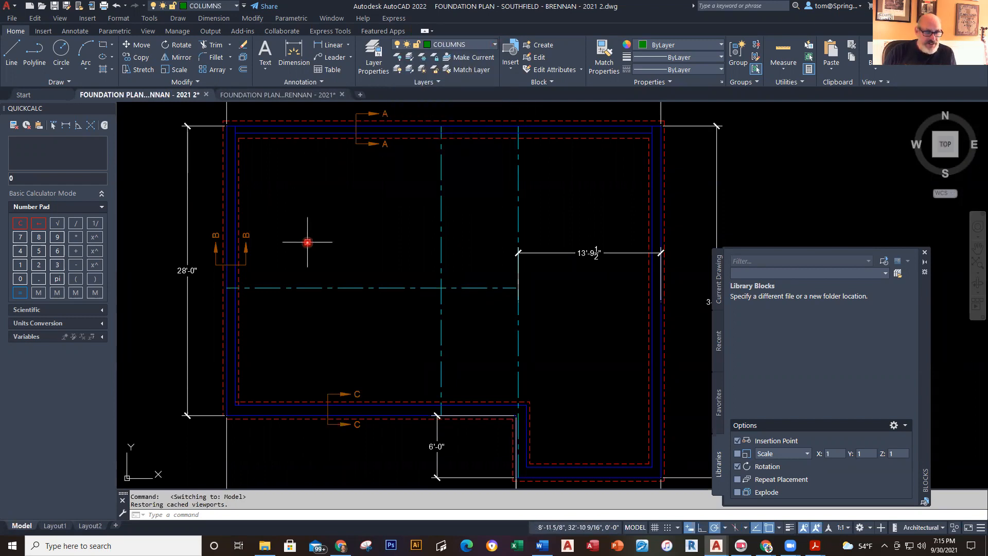
- Start a polyline on the horizontal beam centerline, 7'3" east of its west end, for the first column
{"action": "left_click", "coordinate": [25, 55]}
{"action": "scroll", "coordinate": [242, 312], "scroll_direction": "up", "scroll_amount": 4}
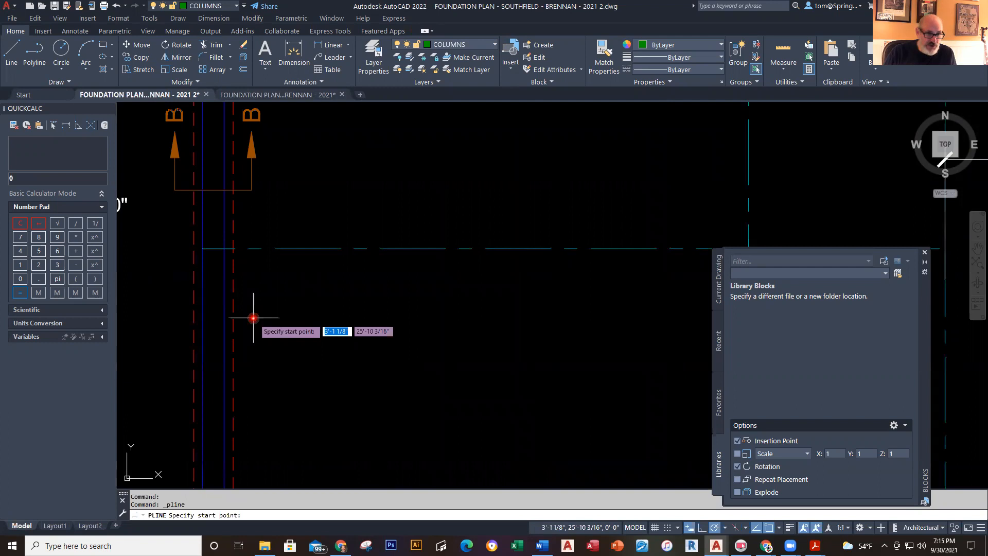
{"action": "scroll", "coordinate": [253, 318], "scroll_direction": "up", "scroll_amount": 2}
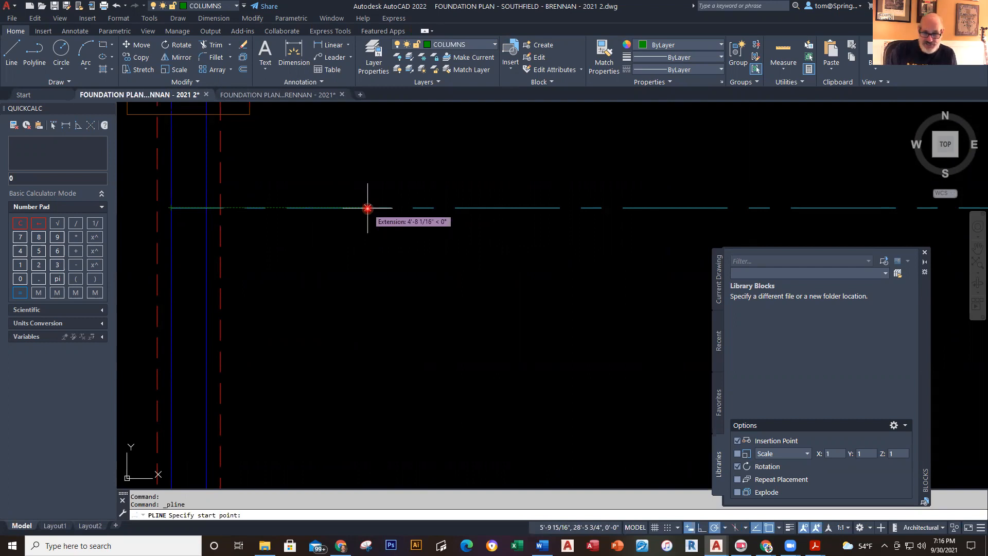
{"action": "type", "text": "7"}
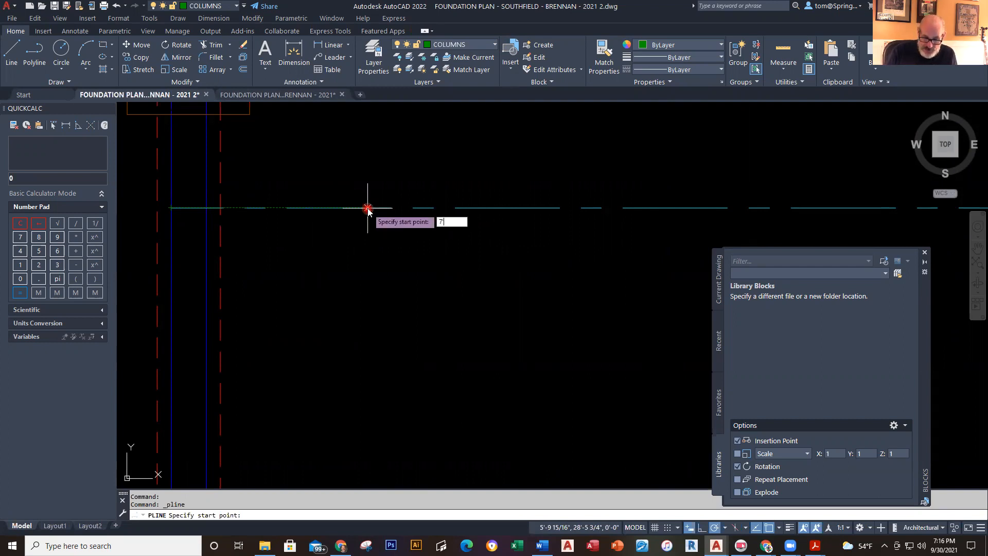
{"action": "type", "text": "'3"}
{"action": "key", "text": "Return"}
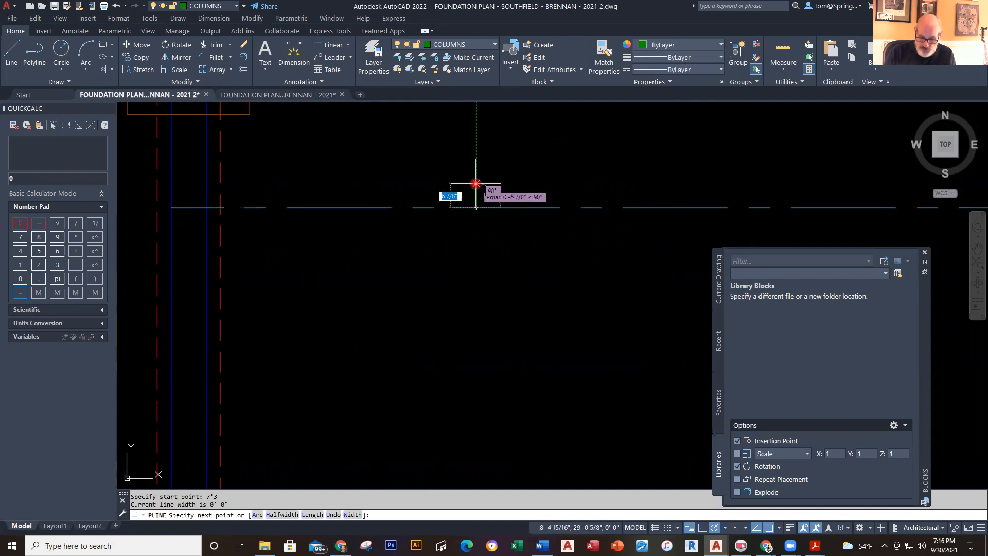
{"action": "type", "text": "6"}
{"action": "key", "text": "Return"}
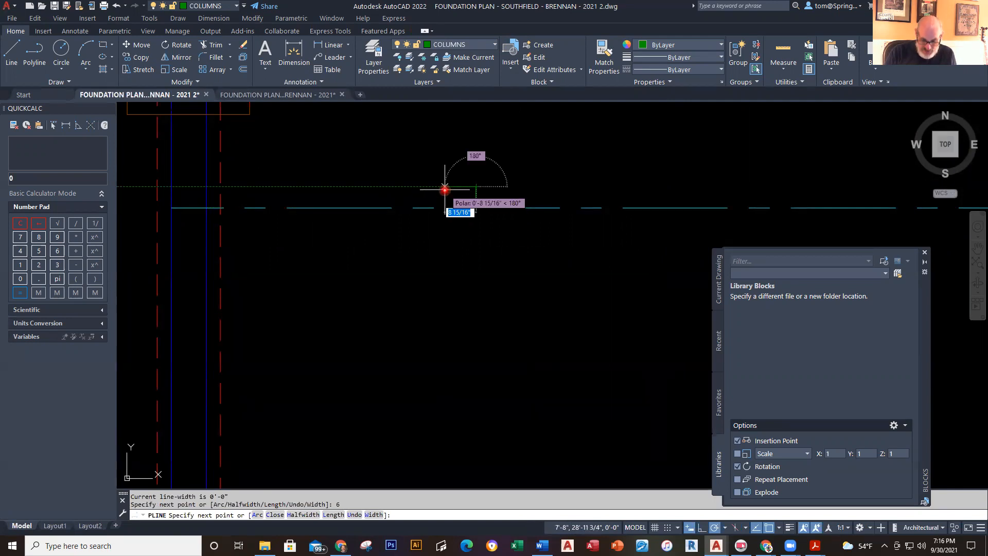
{"action": "type", "text": "U"}
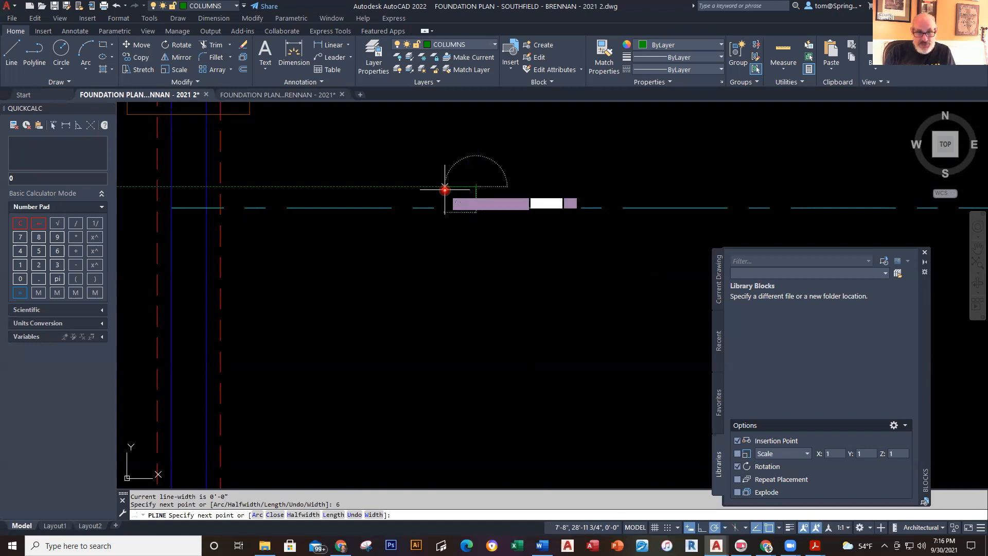
{"action": "key", "text": "Return"}
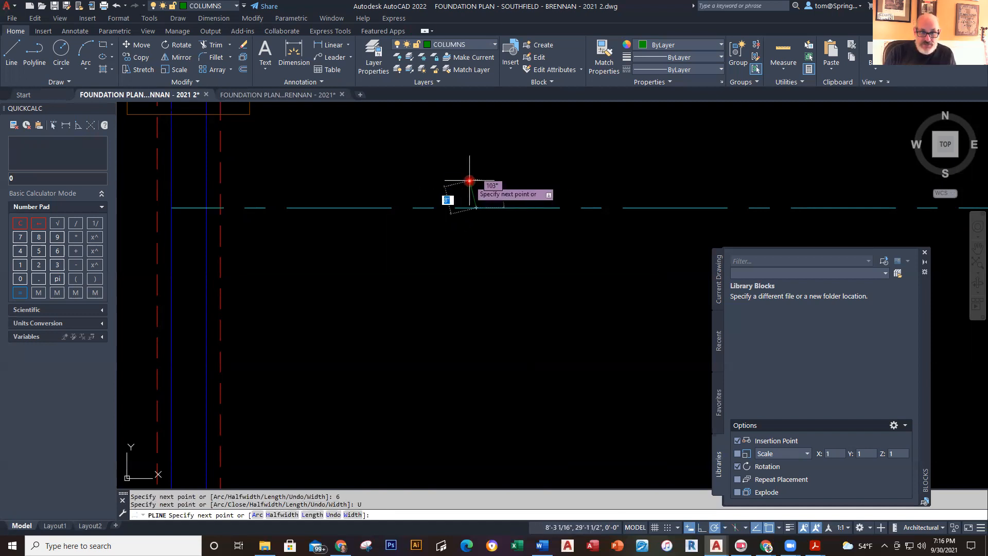
- Complete the polyline as a 6" square column centered on the beam centerline, with segments 3" north, 3" west, 6" south and 6" east
{"action": "type", "text": "3"}
{"action": "key", "text": "Return"}
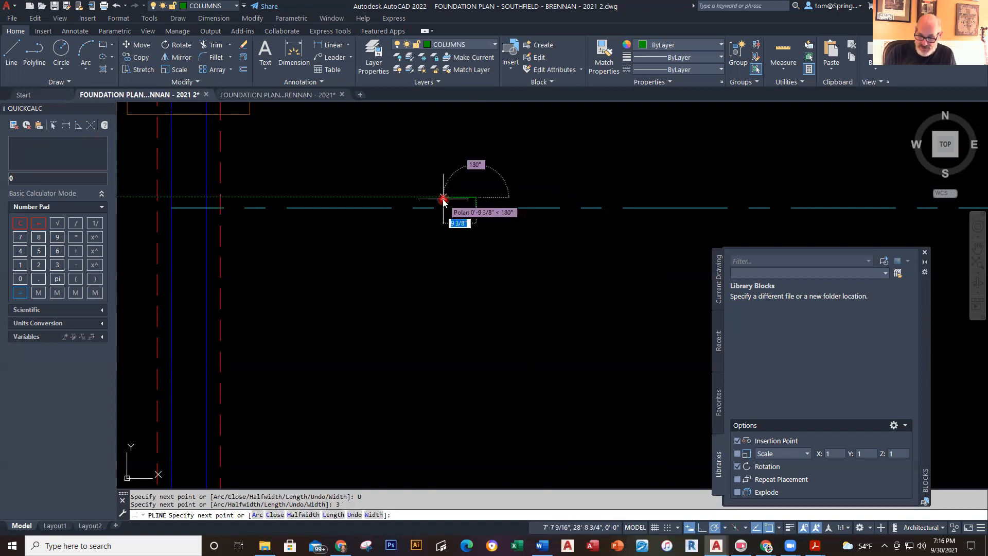
{"action": "type", "text": "3"}
{"action": "key", "text": "Return"}
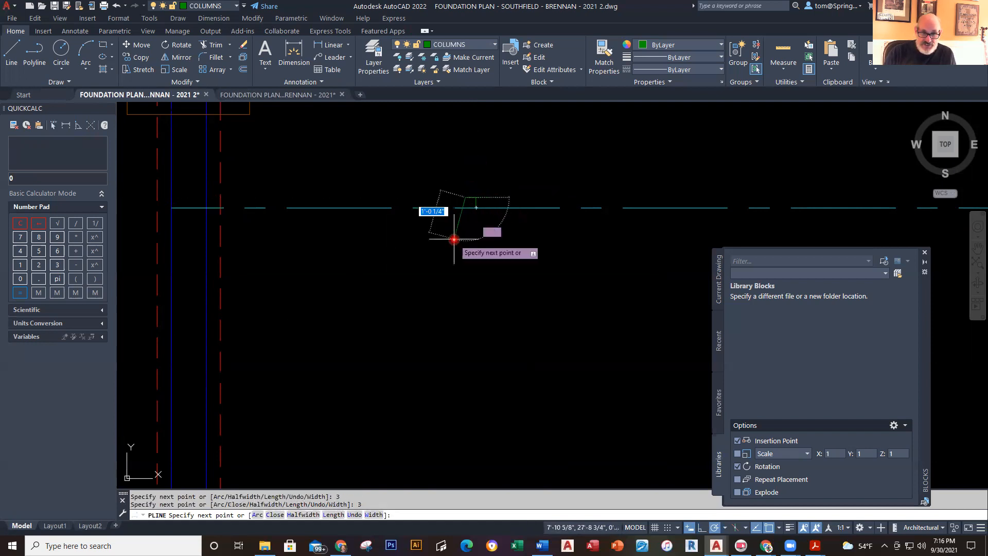
{"action": "type", "text": "6"}
{"action": "key", "text": "Return"}
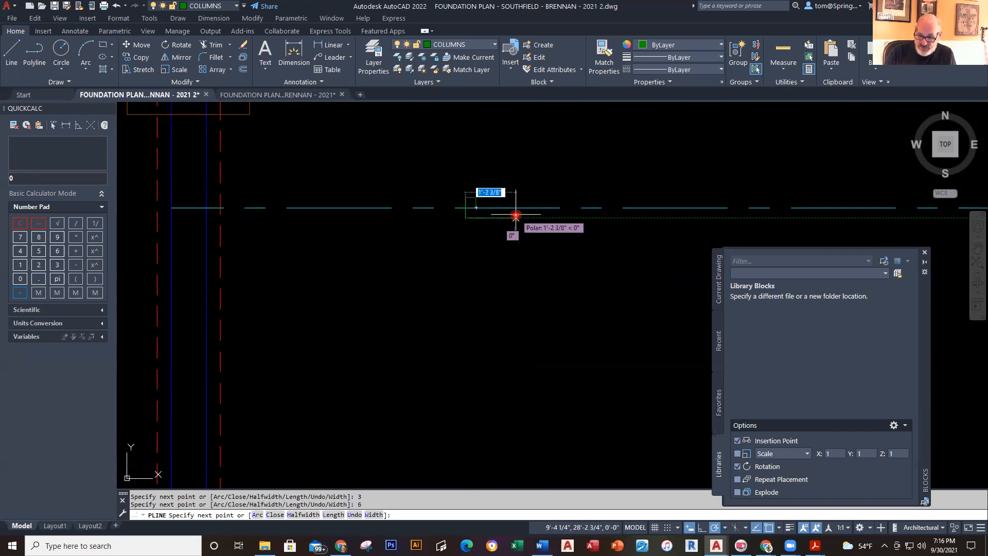
{"action": "type", "text": "6"}
{"action": "key", "text": "Return"}
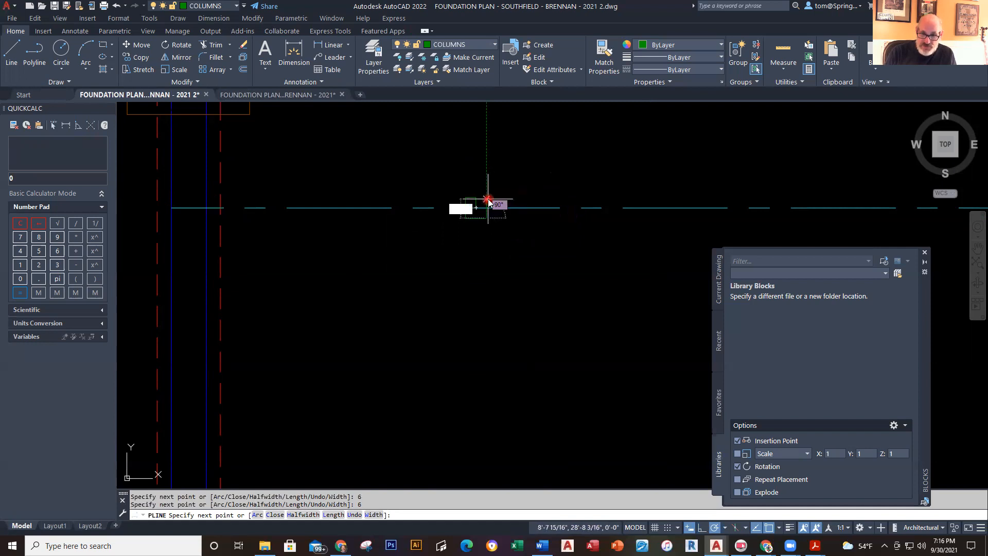
{"action": "left_click", "coordinate": [486, 197]}
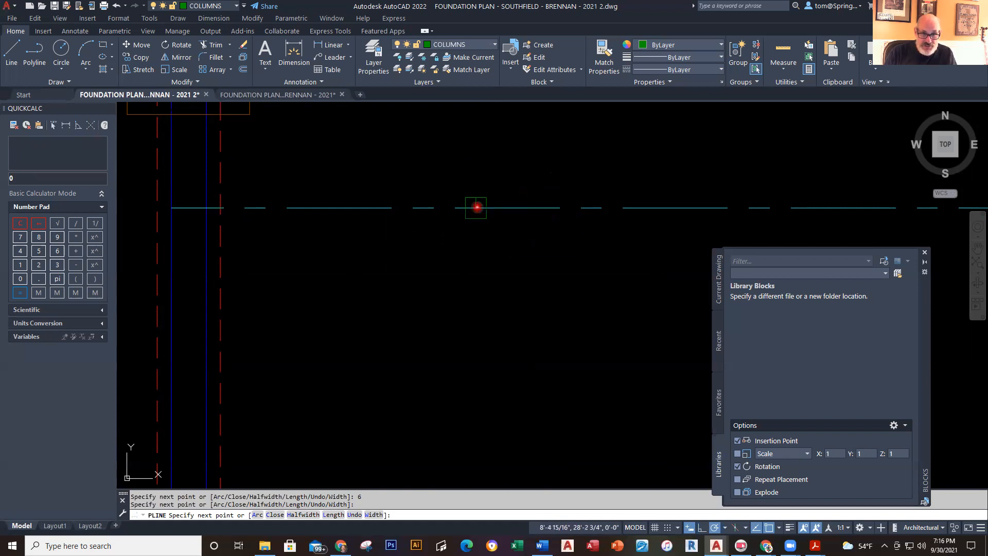
{"action": "key", "text": "Escape"}
{"action": "key", "text": "Escape"}
{"action": "scroll", "coordinate": [475, 203], "scroll_direction": "up", "scroll_amount": 4}
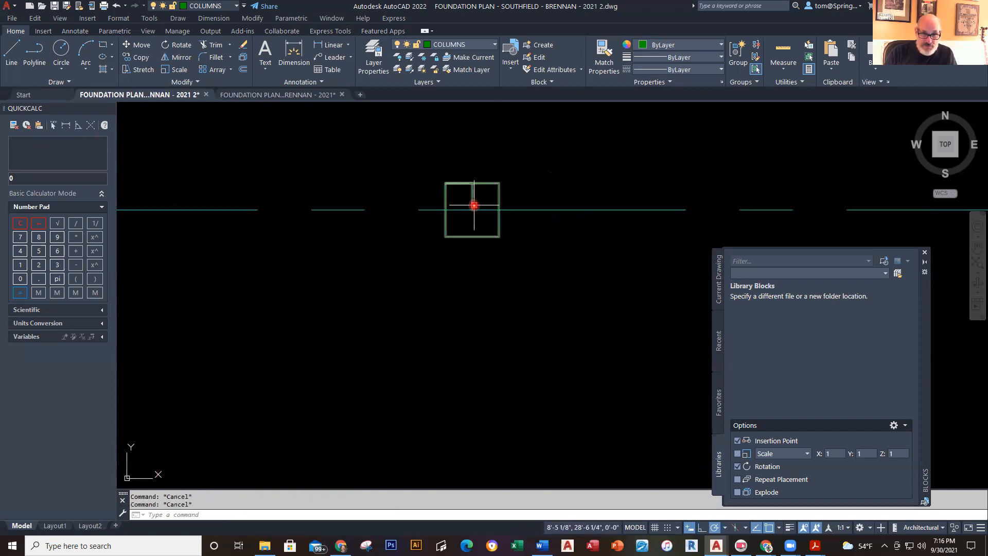
{"action": "key", "text": "Escape"}
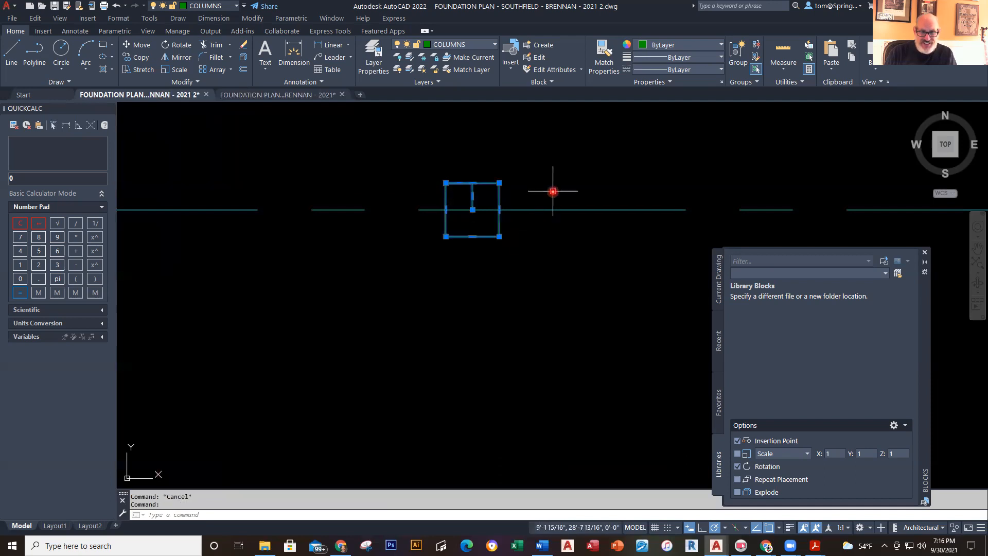
- On the DIMENSIONS layer, add a horizontal linear dimension from the beam centerline's west end to the column's center, placed above the beam
{"action": "scroll", "coordinate": [533, 251], "scroll_direction": "down", "scroll_amount": 2}
{"action": "scroll", "coordinate": [531, 265], "scroll_direction": "down", "scroll_amount": 2}
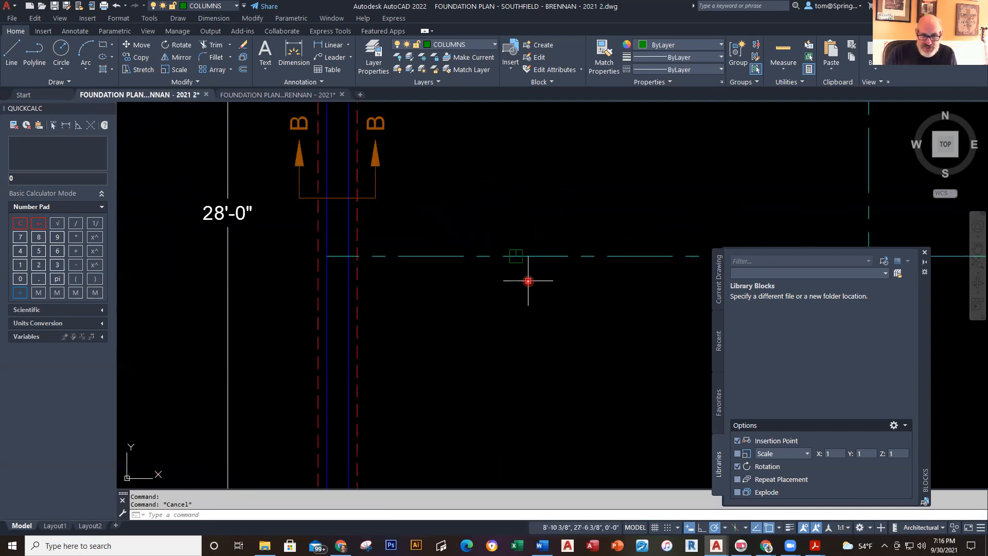
{"action": "left_click", "coordinate": [495, 44]}
{"action": "left_click", "coordinate": [454, 109]}
{"action": "left_click", "coordinate": [331, 45]}
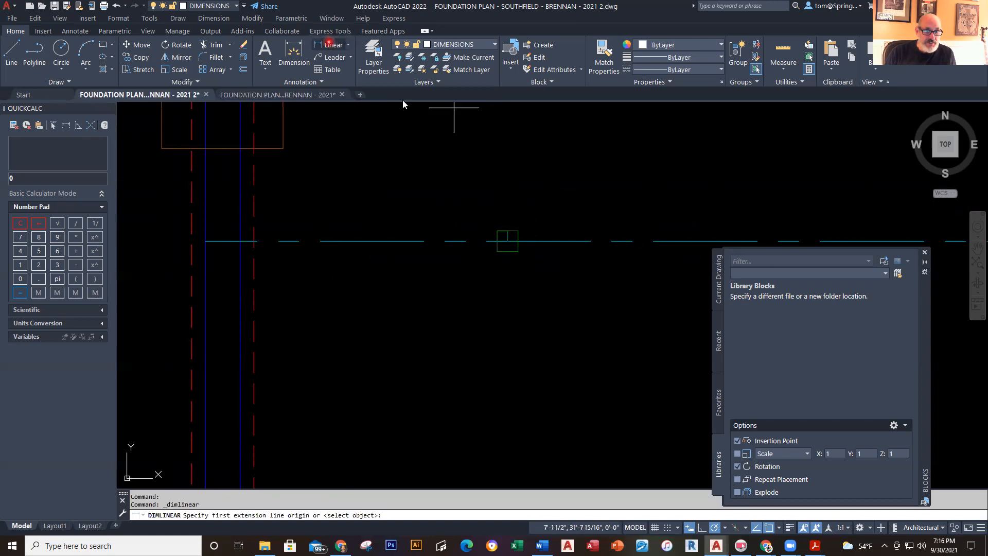
{"action": "left_click", "coordinate": [205, 240]}
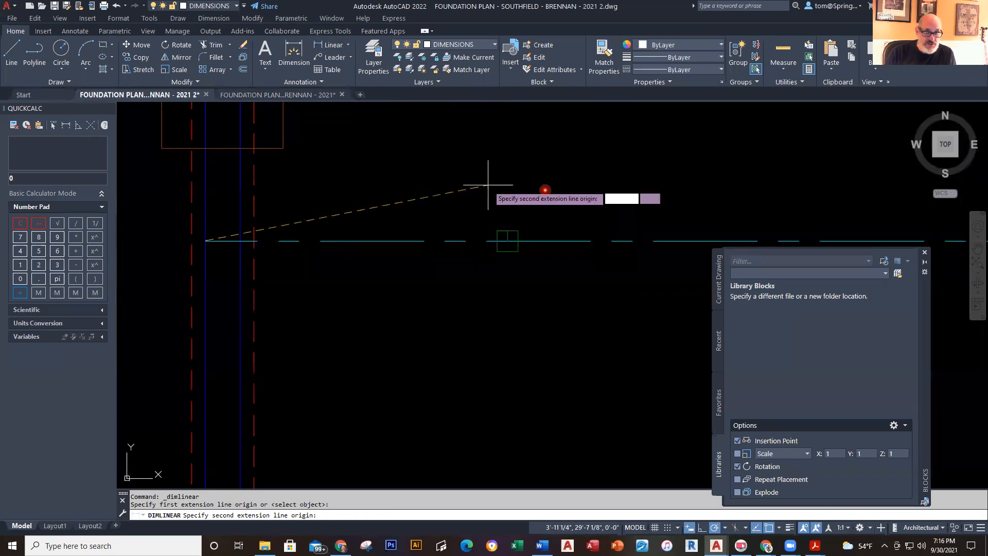
{"action": "left_click", "coordinate": [507, 233]}
{"action": "left_click", "coordinate": [503, 194]}
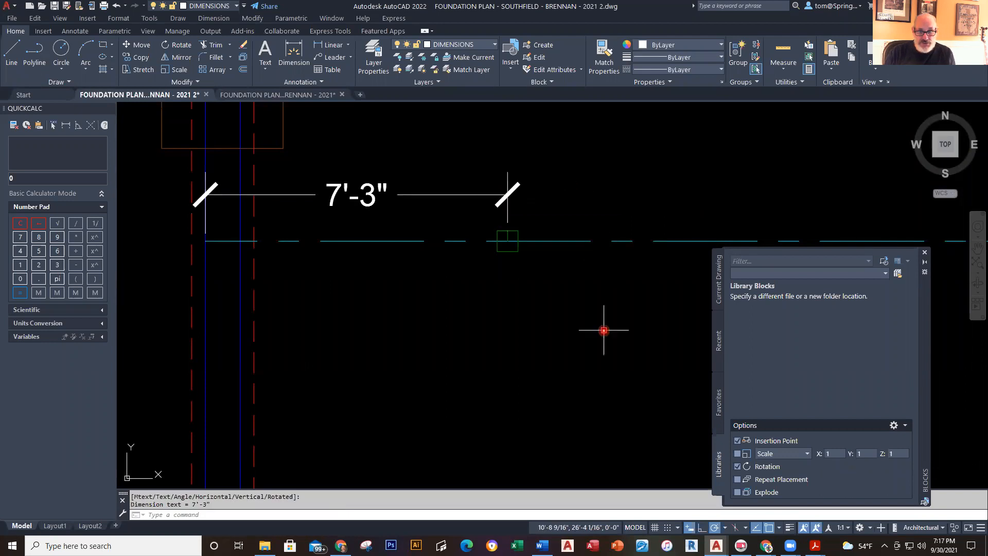
- Make FOOTING the current layer and draw a 24" by 24" rectangle in the open area northeast of the column
{"action": "scroll", "coordinate": [600, 326], "scroll_direction": "down", "scroll_amount": 2}
{"action": "middle_click_drag", "start_coordinate": [600, 327], "coordinate": [511, 326]}
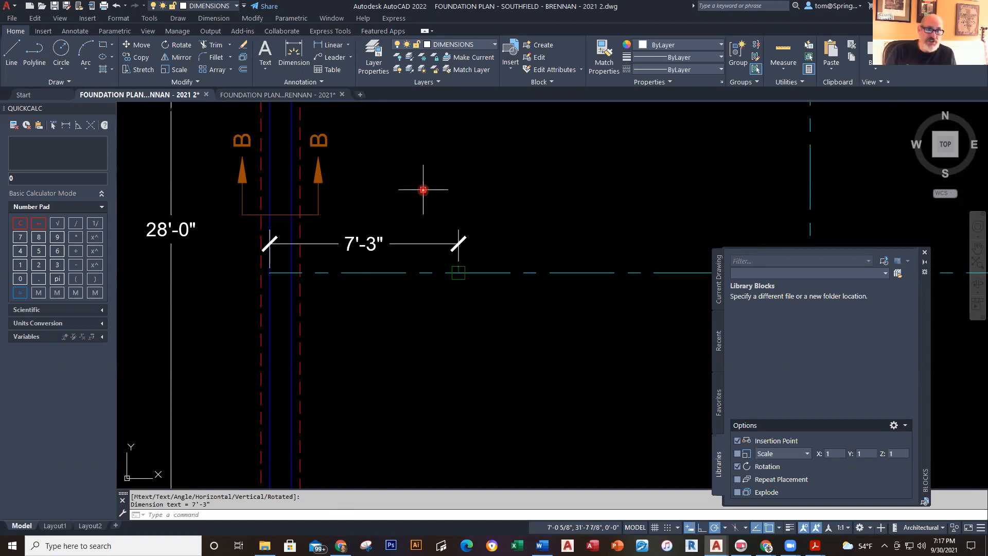
{"action": "left_click", "coordinate": [495, 44]}
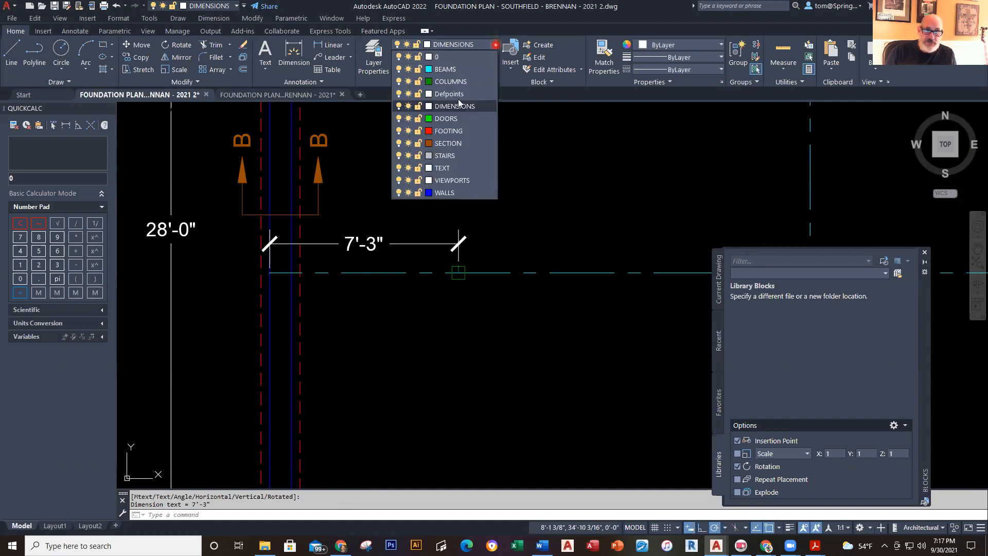
{"action": "left_click", "coordinate": [449, 132]}
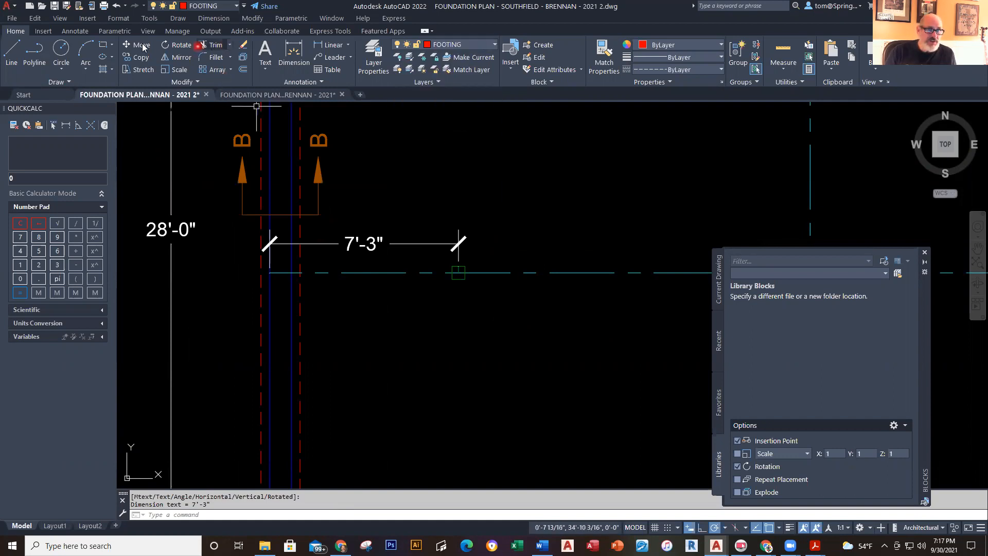
{"action": "left_click", "coordinate": [107, 47]}
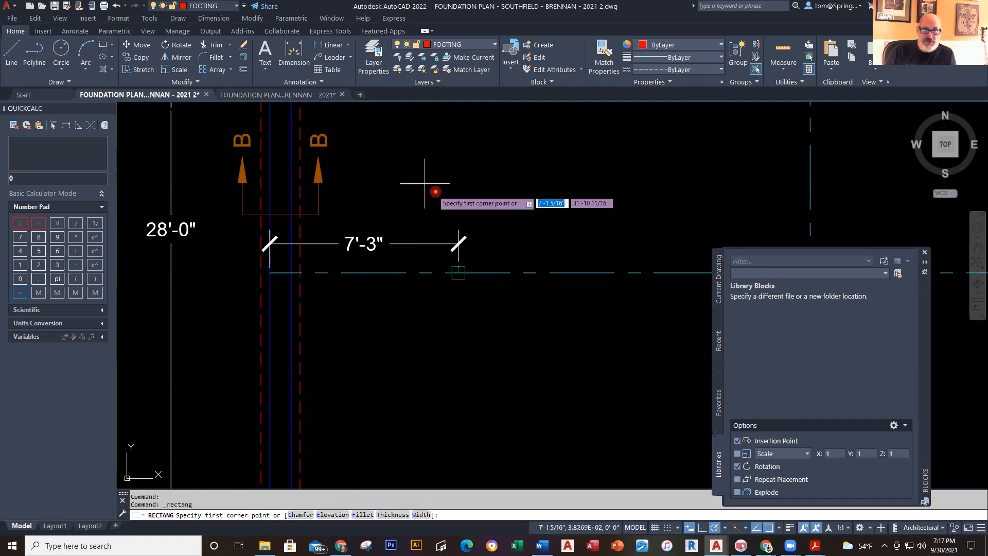
{"action": "left_click", "coordinate": [509, 211]}
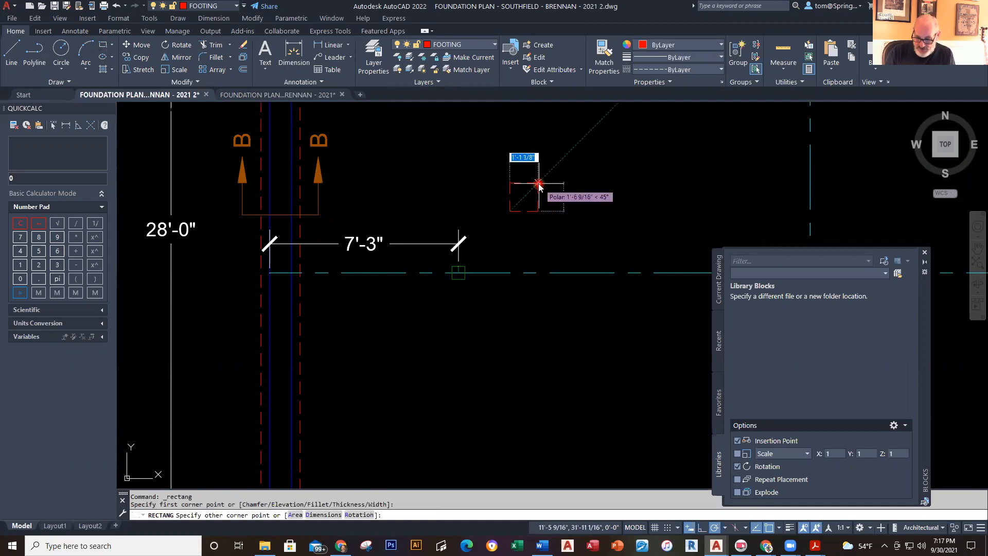
{"action": "type", "text": "24,24"}
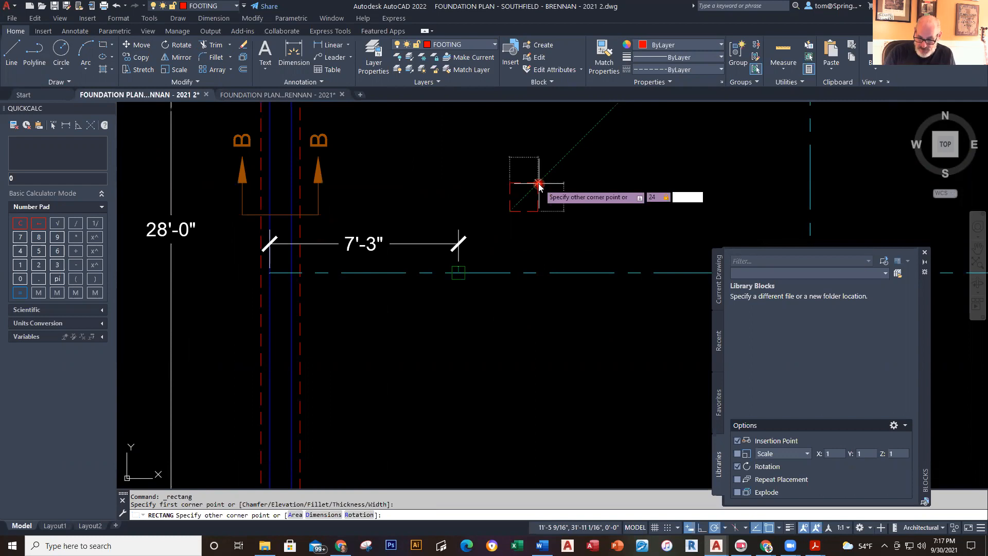
{"action": "key", "text": "Return"}
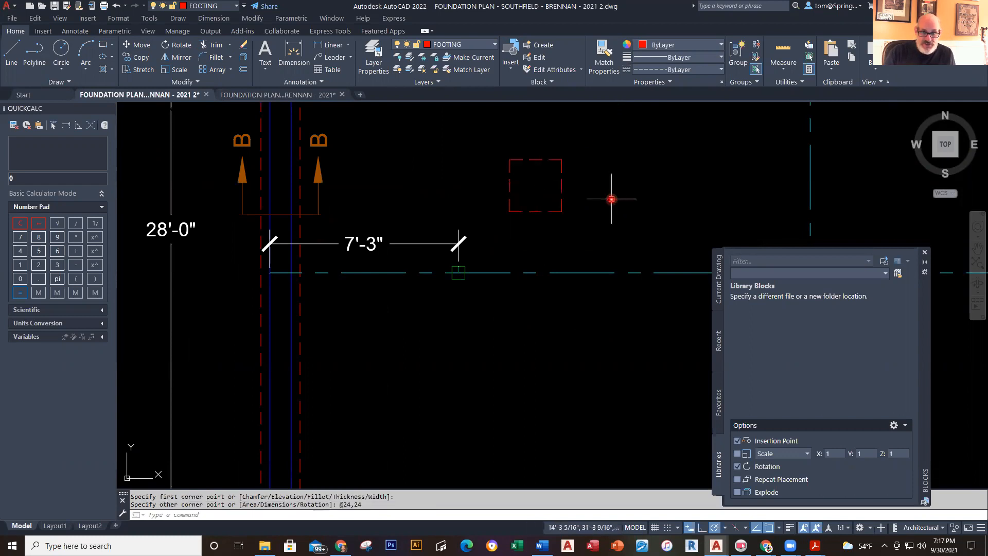
- Move the footing square from its geometric center onto the center of the column on the beam centerline
{"action": "type", "text": "M"}
{"action": "key", "text": "Return"}
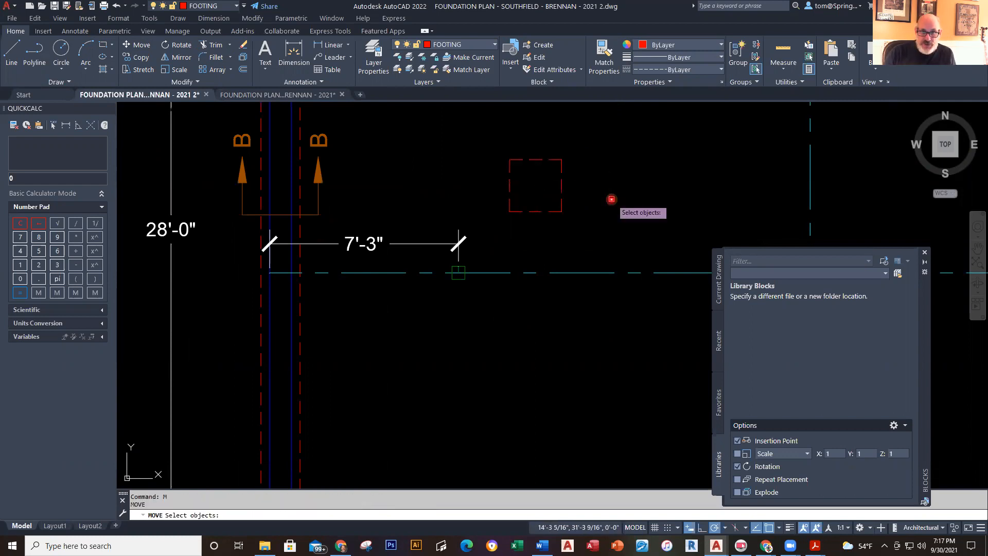
{"action": "left_click", "coordinate": [563, 186]}
{"action": "key", "text": "Return"}
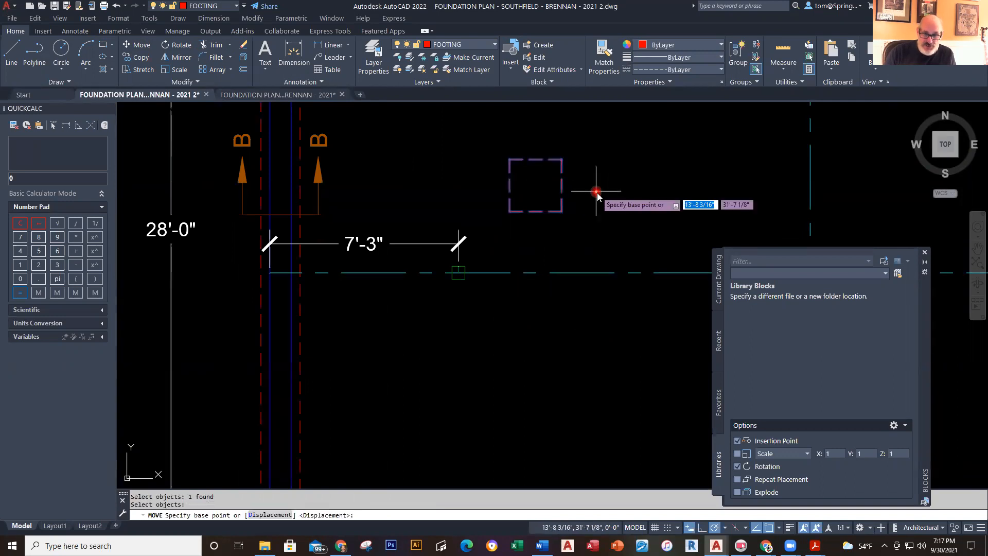
{"action": "right_click", "coordinate": [597, 192], "text": "shift"}
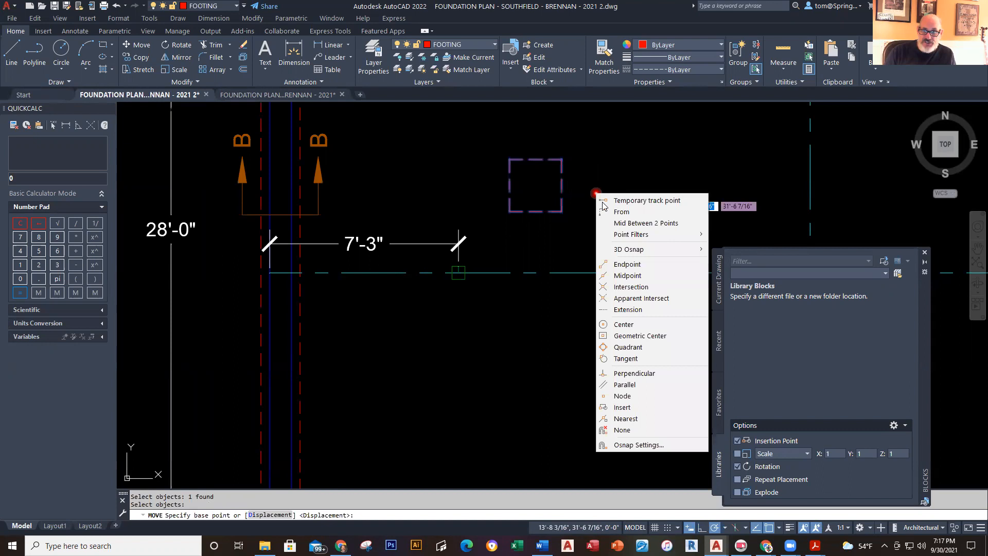
{"action": "left_click", "coordinate": [643, 336]}
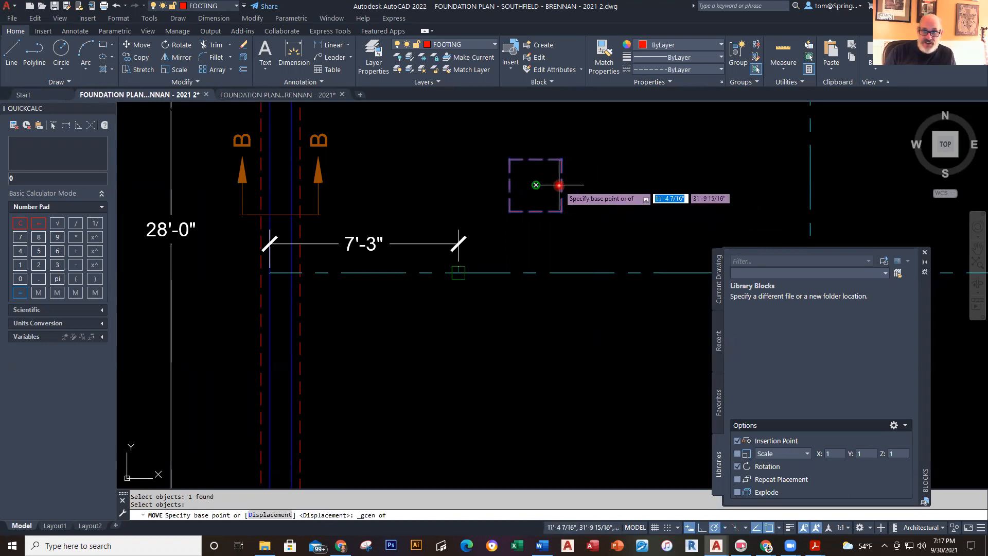
{"action": "left_click", "coordinate": [535, 185]}
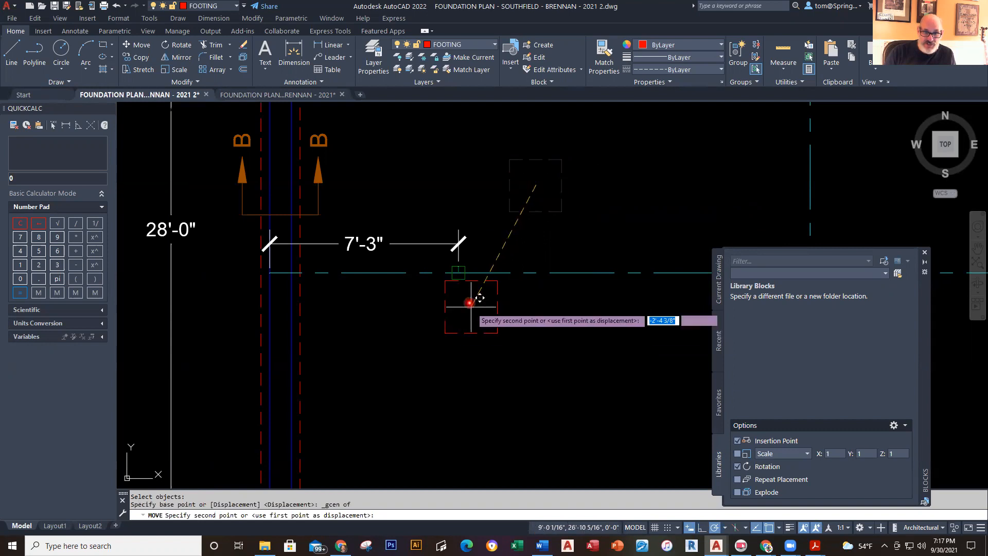
{"action": "scroll", "coordinate": [474, 294], "scroll_direction": "up", "scroll_amount": 3}
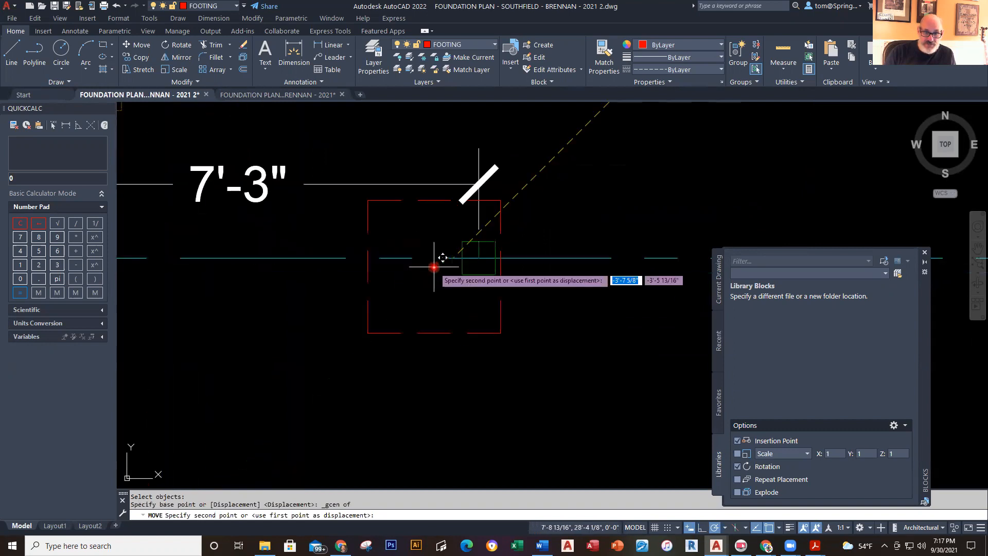
{"action": "left_click", "coordinate": [479, 257]}
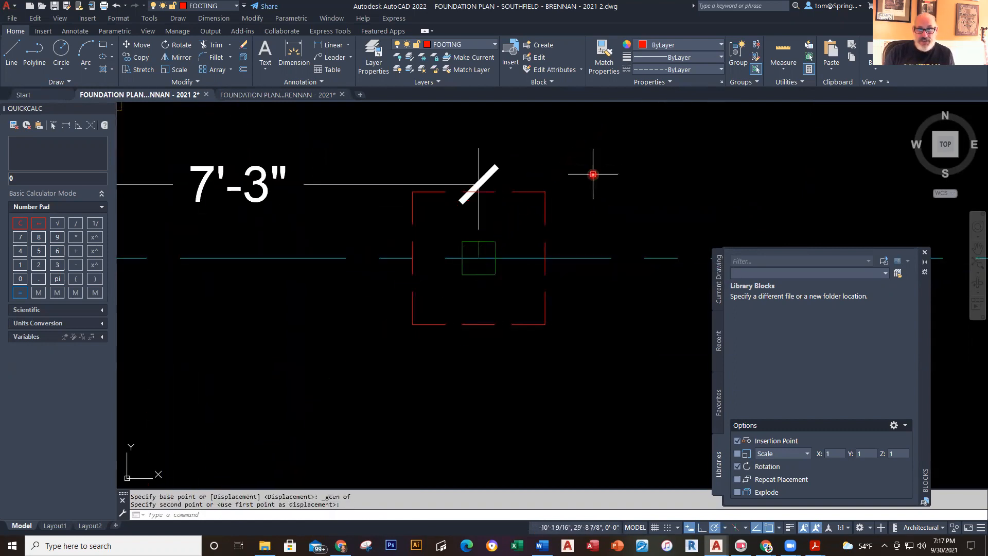
{"action": "scroll", "coordinate": [602, 210], "scroll_direction": "down", "scroll_amount": 5}
{"action": "middle_click_drag", "start_coordinate": [607, 271], "coordinate": [511, 283]}
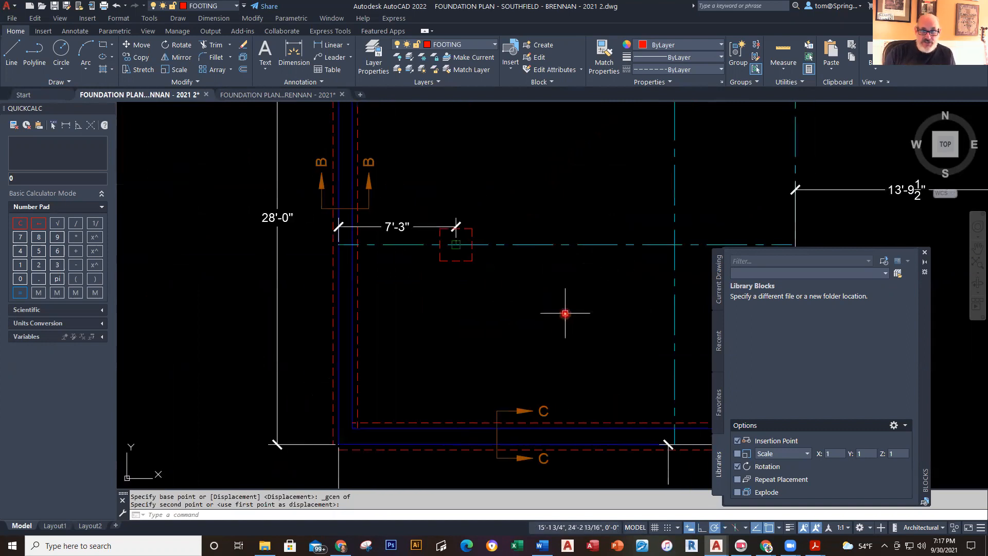
{"action": "scroll", "coordinate": [563, 327], "scroll_direction": "down", "scroll_amount": 3}
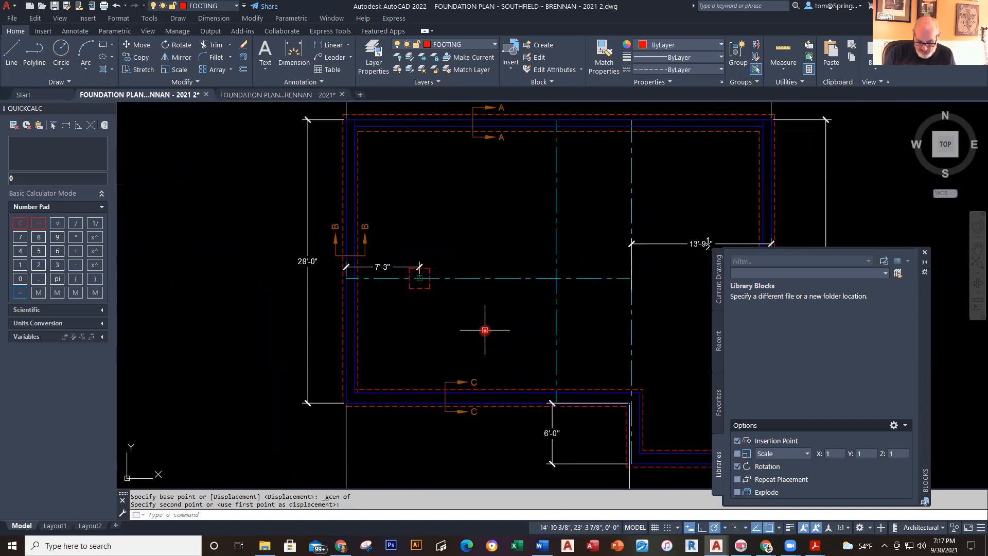
{"action": "scroll", "coordinate": [437, 292], "scroll_direction": "up", "scroll_amount": 3}
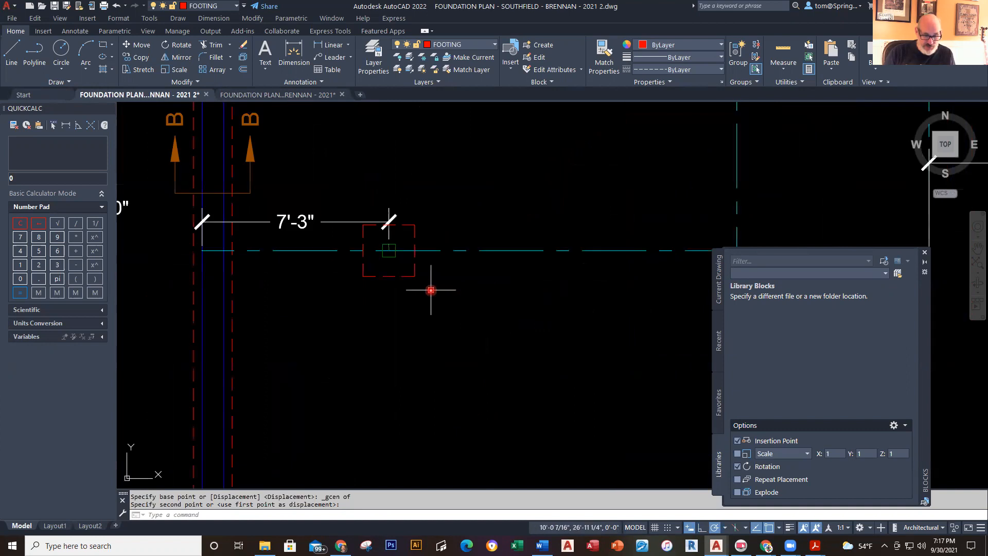
{"action": "right_click", "coordinate": [431, 290]}
{"action": "key", "text": "Escape"}
{"action": "key", "text": "Escape"}
{"action": "scroll", "coordinate": [377, 248], "scroll_direction": "up", "scroll_amount": 4}
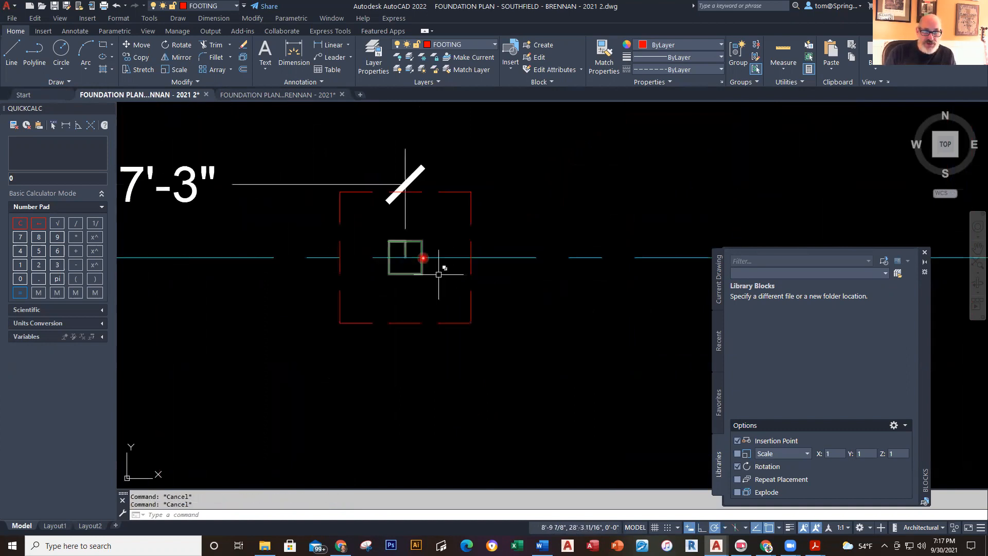
{"action": "double_click", "coordinate": [420, 245]}
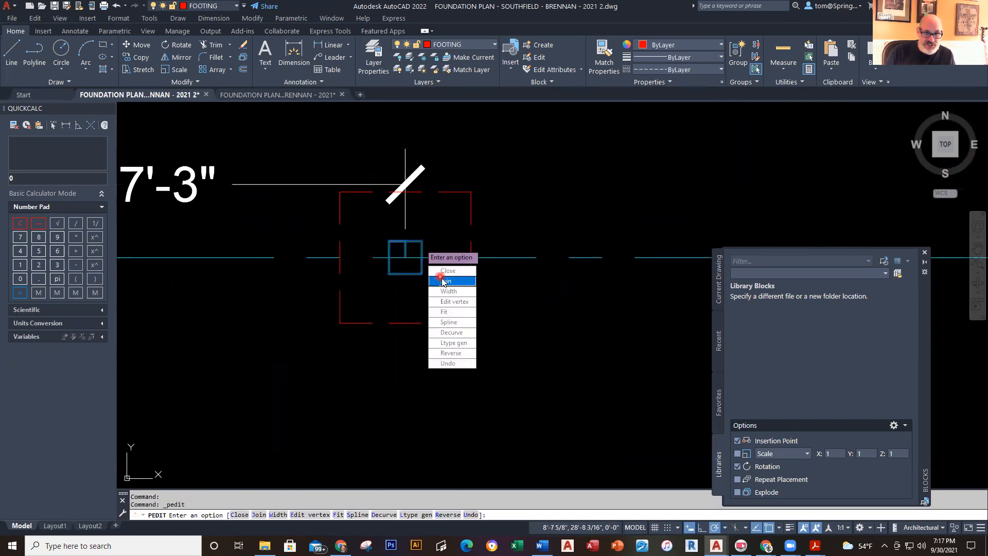
{"action": "key", "text": "Escape"}
{"action": "key", "text": "Escape"}
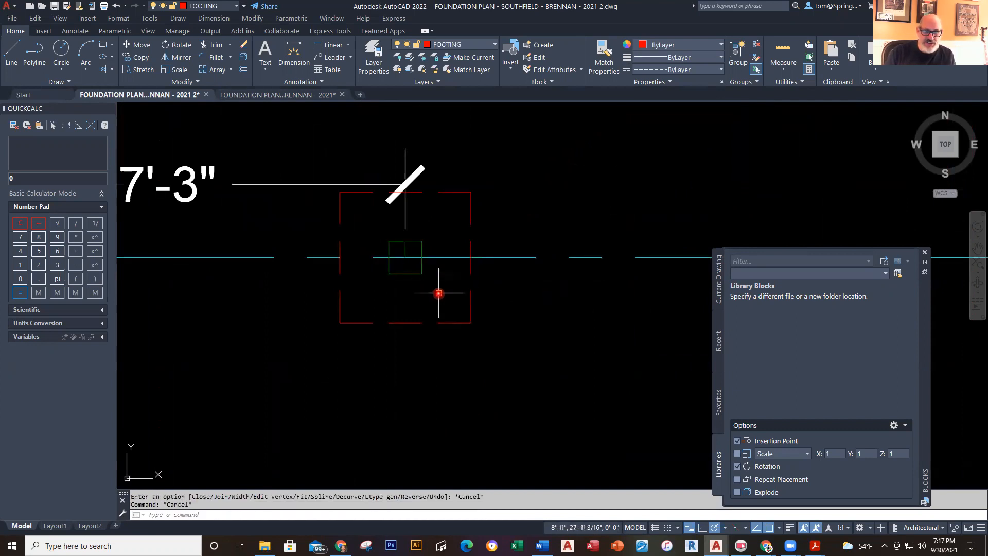
- Copy the column and its footing from the column's center 6'9" east along the beam centerline
{"action": "scroll", "coordinate": [437, 292], "scroll_direction": "down", "scroll_amount": 3}
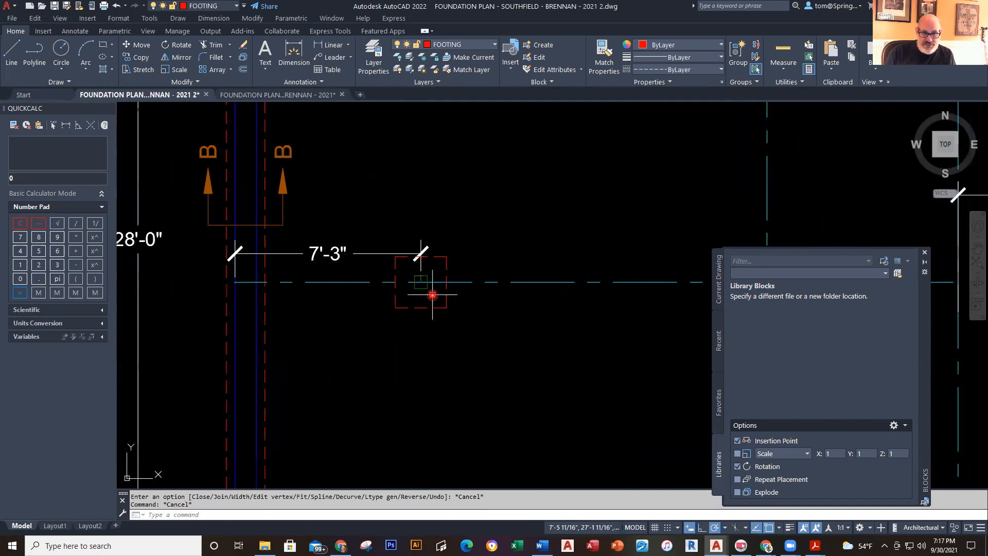
{"action": "type", "text": "CO"}
{"action": "key", "text": "Return"}
{"action": "left_click", "coordinate": [382, 338]}
{"action": "left_click", "coordinate": [505, 221]}
{"action": "key", "text": "Return"}
{"action": "scroll", "coordinate": [425, 282], "scroll_direction": "up", "scroll_amount": 8}
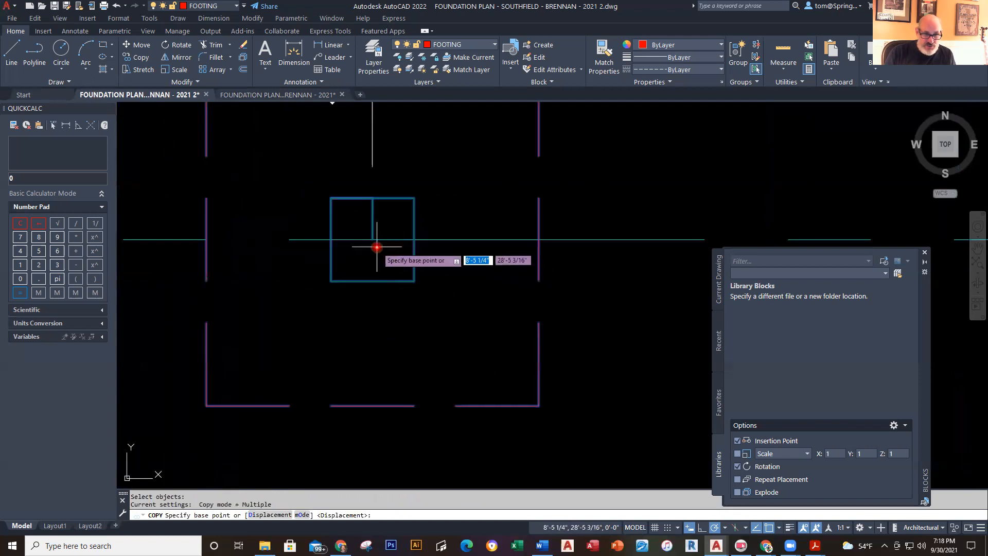
{"action": "left_click", "coordinate": [372, 239]}
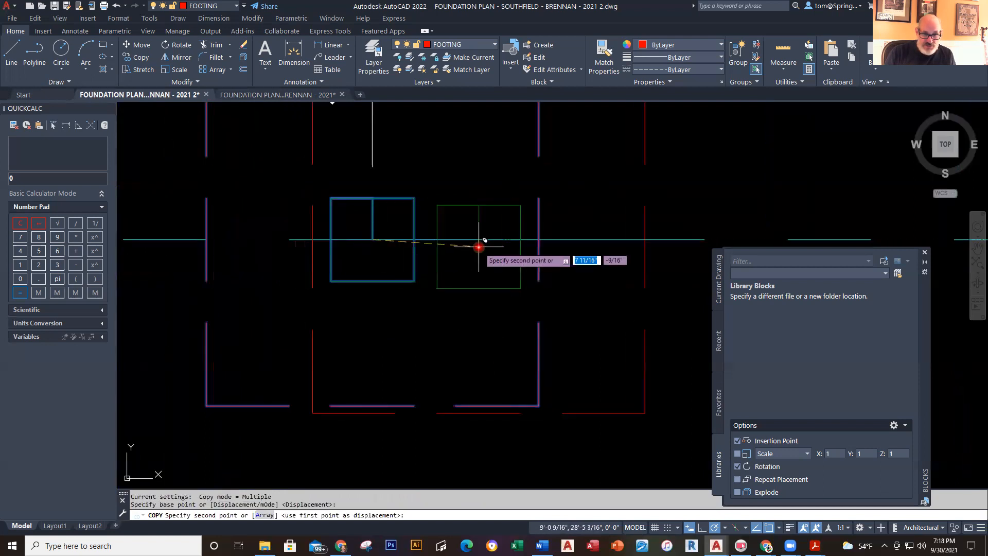
{"action": "type", "text": "6'9"}
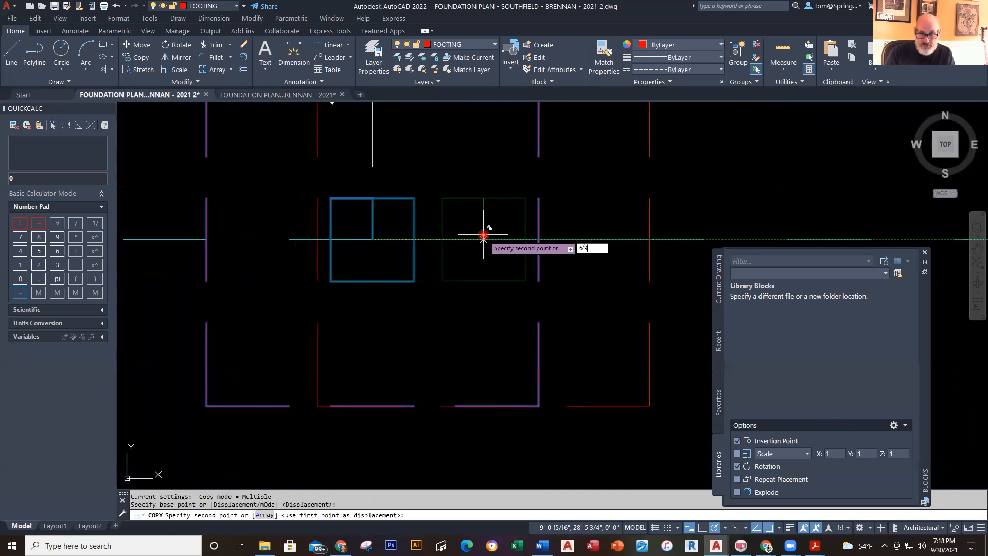
{"action": "key", "text": "Return"}
- Place another copy of the column and footing 13'5" east of the original along the beam centerline and end the copy
{"action": "scroll", "coordinate": [659, 262], "scroll_direction": "down", "scroll_amount": 4}
{"action": "mouse_move", "coordinate": [651, 273]}
{"action": "middle_mouse_down"}
{"action": "mouse_move", "coordinate": [354, 285]}
{"action": "mouse_move", "coordinate": [223, 278]}
{"action": "middle_mouse_up"}
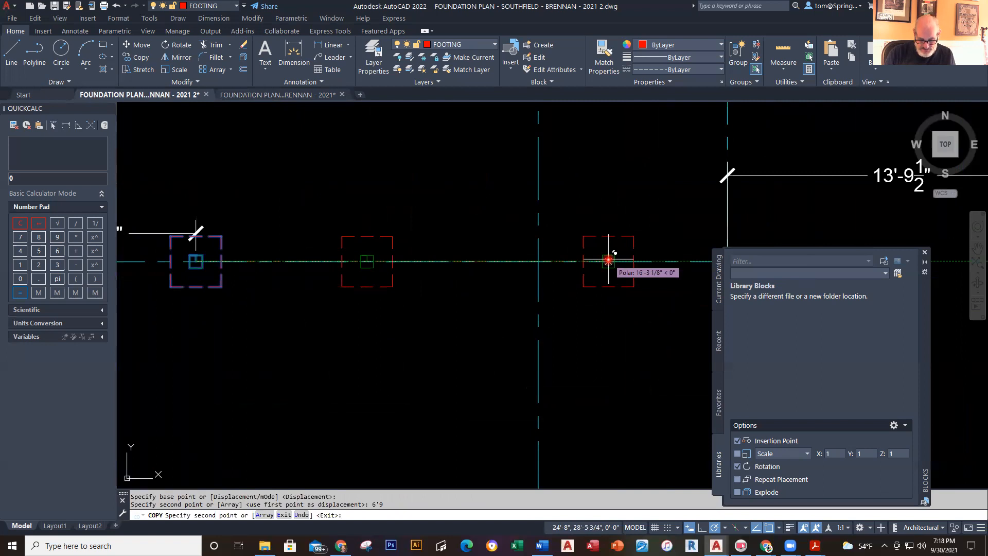
{"action": "type", "text": "1"}
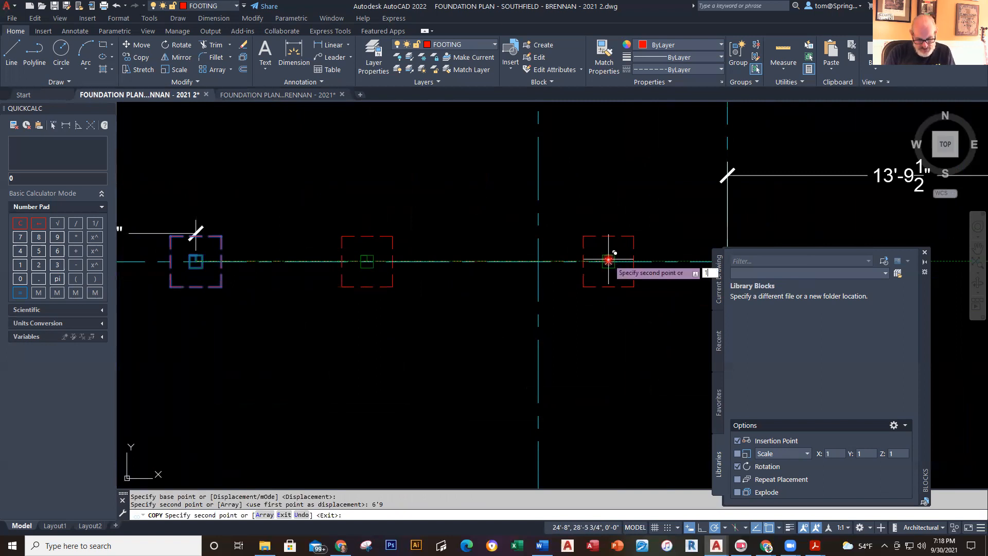
{"action": "type", "text": "3'5"}
{"action": "key", "text": "Return"}
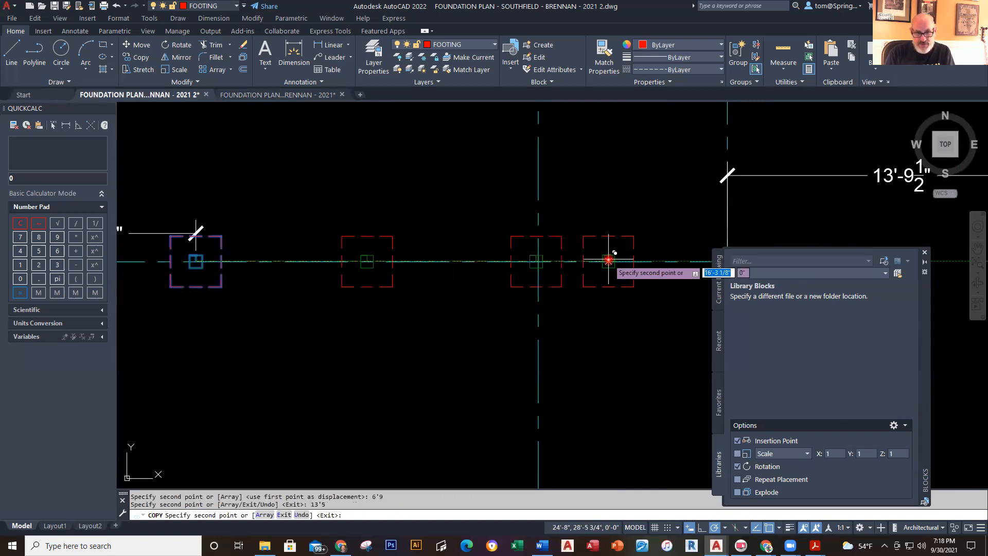
{"action": "key", "text": "Escape"}
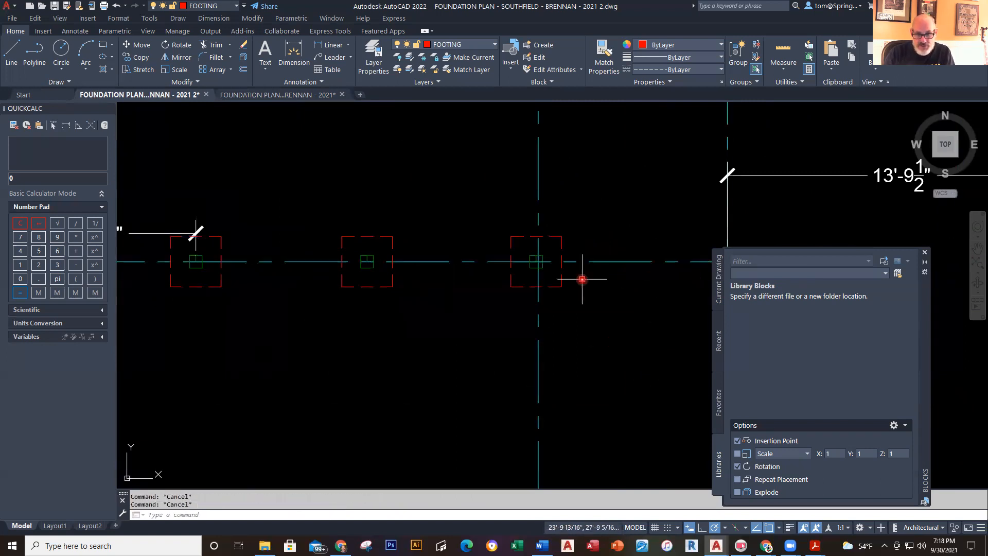
{"action": "scroll", "coordinate": [596, 298], "scroll_direction": "up", "scroll_amount": 5}
{"action": "scroll", "coordinate": [595, 298], "scroll_direction": "down", "scroll_amount": 4}
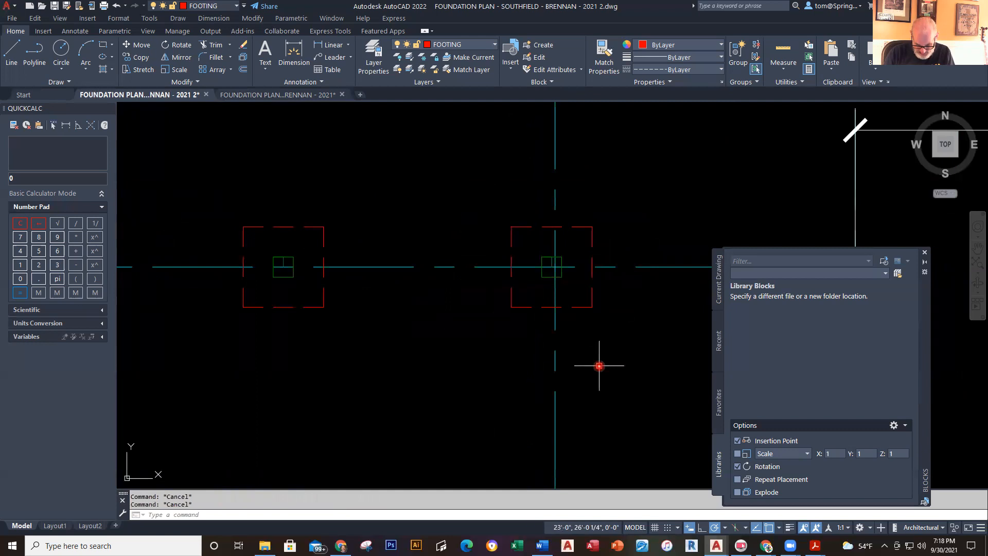
{"action": "scroll", "coordinate": [599, 366], "scroll_direction": "down", "scroll_amount": 1}
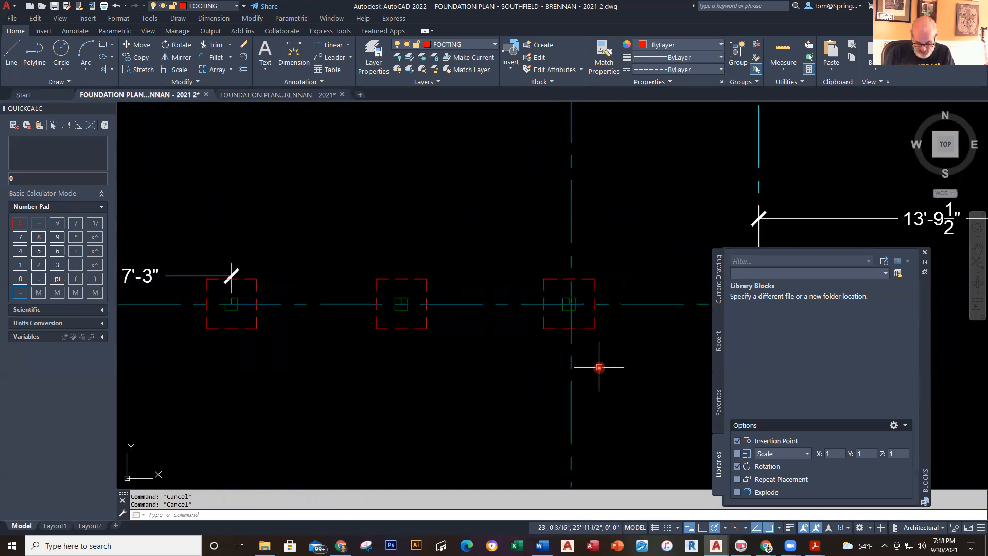
{"action": "scroll", "coordinate": [599, 366], "scroll_direction": "down", "scroll_amount": 1}
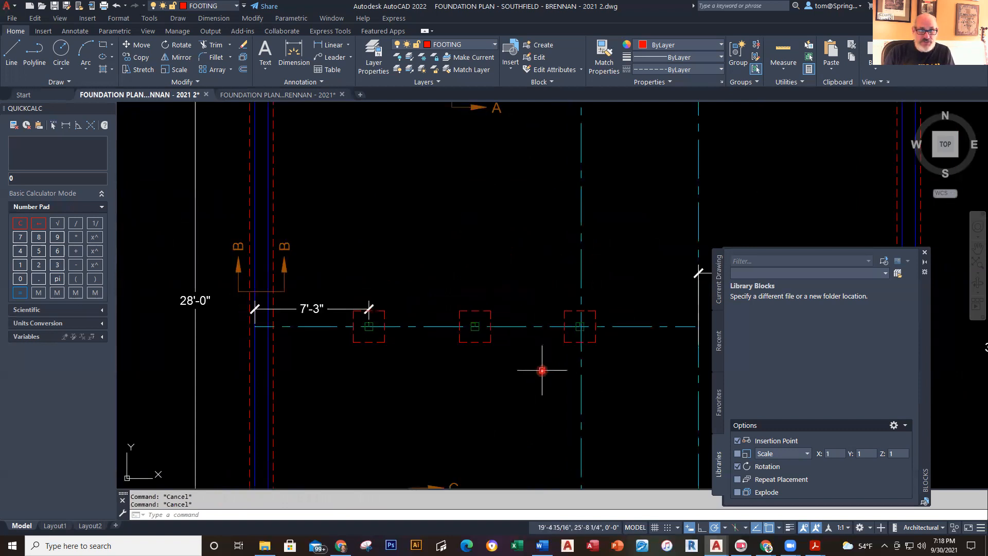
- On the DIMENSIONS layer, add a linear dimension between the first and second column centers, aligned with the existing 7'-3" dimension
{"action": "left_click", "coordinate": [496, 45]}
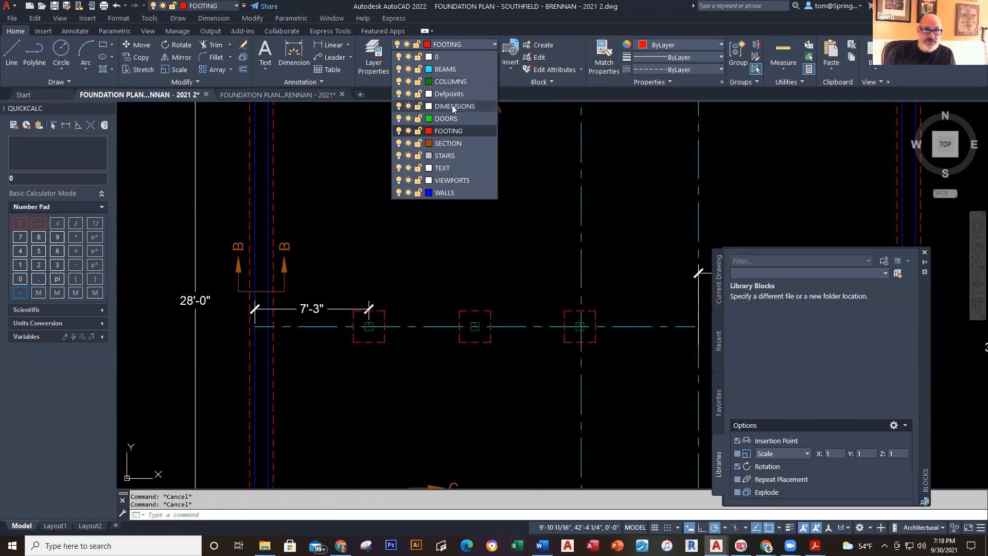
{"action": "left_click", "coordinate": [452, 107]}
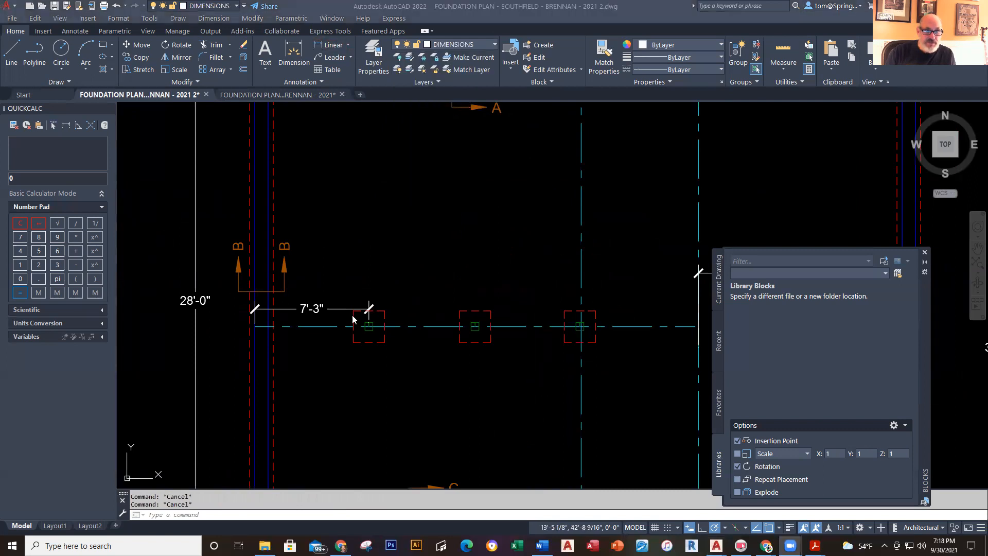
{"action": "scroll", "coordinate": [354, 320], "scroll_direction": "up", "scroll_amount": 4}
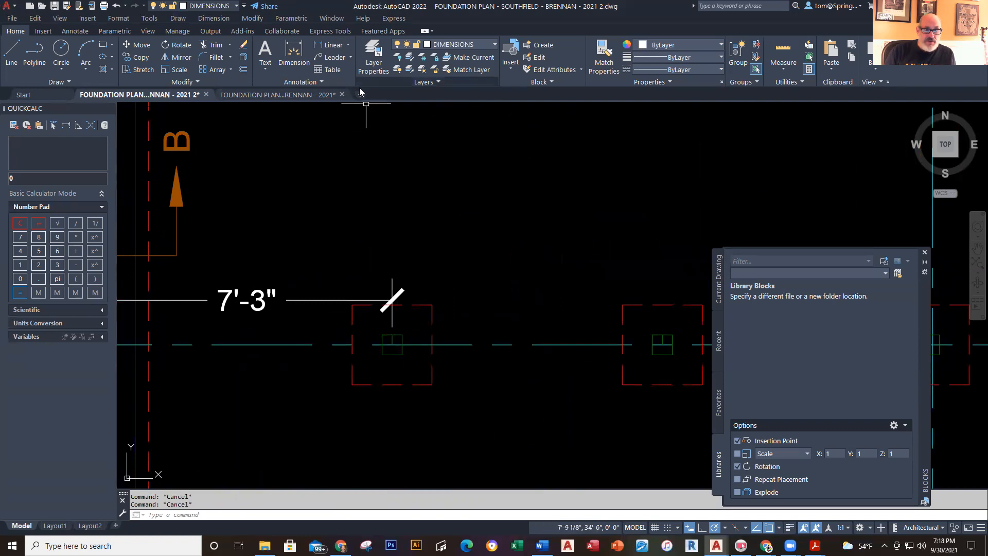
{"action": "left_click", "coordinate": [332, 45]}
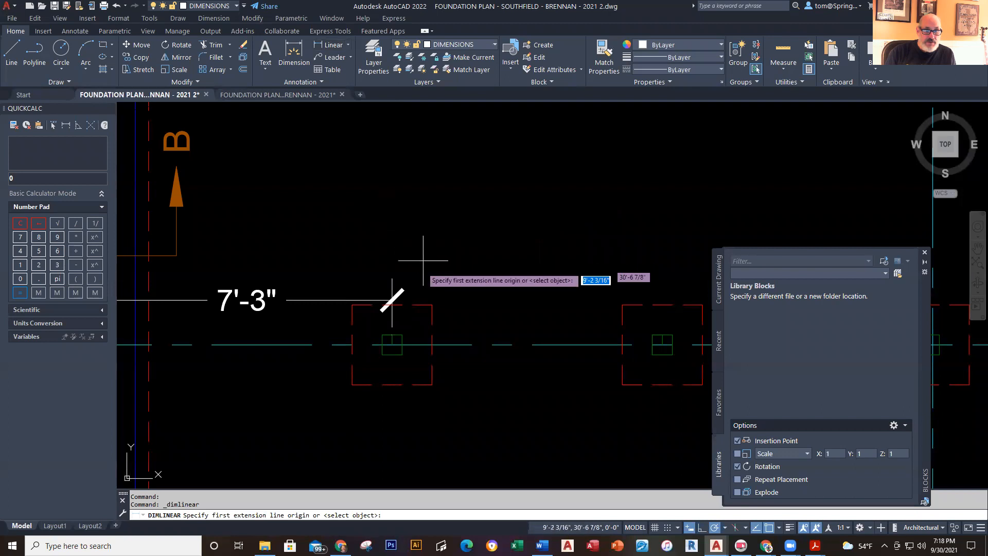
{"action": "left_click", "coordinate": [392, 344]}
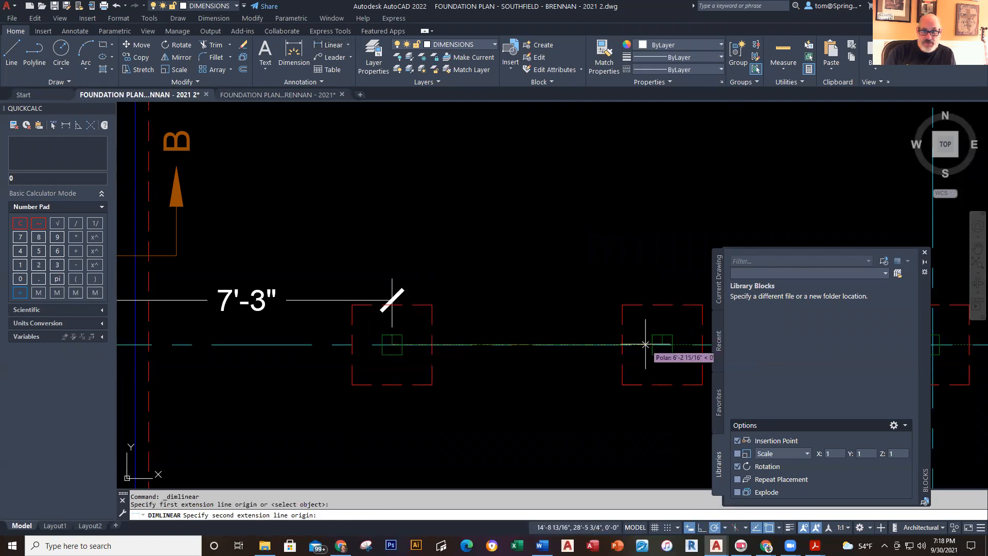
{"action": "left_click", "coordinate": [662, 344]}
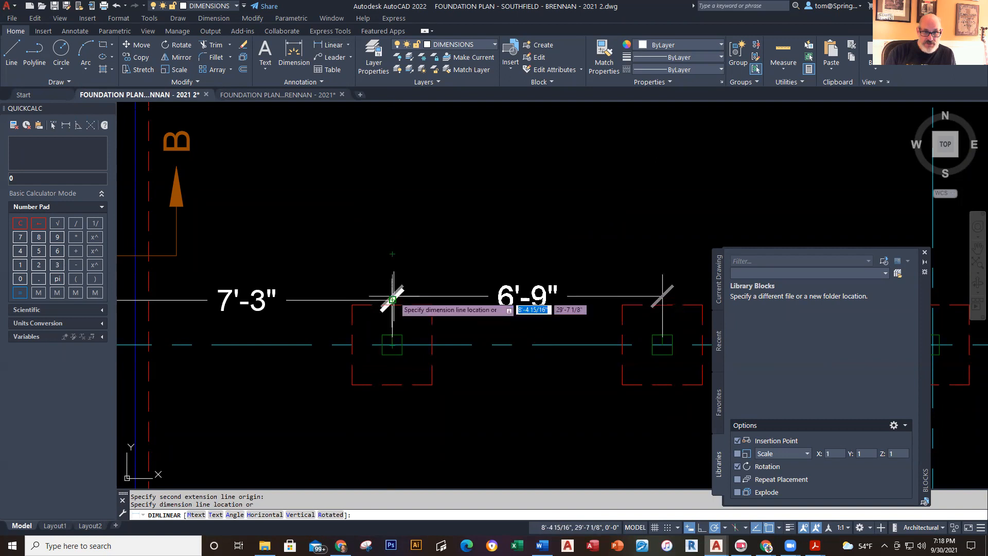
{"action": "left_click", "coordinate": [392, 299]}
- Add a linear dimension from the second column's center to the intersection with the vertical beam centerline, in line with the previous dimension
{"action": "scroll", "coordinate": [537, 408], "scroll_direction": "down", "scroll_amount": 2}
{"action": "middle_click_drag", "start_coordinate": [537, 409], "coordinate": [471, 308]}
{"action": "right_click", "coordinate": [517, 263]}
{"action": "left_click", "coordinate": [518, 264]}
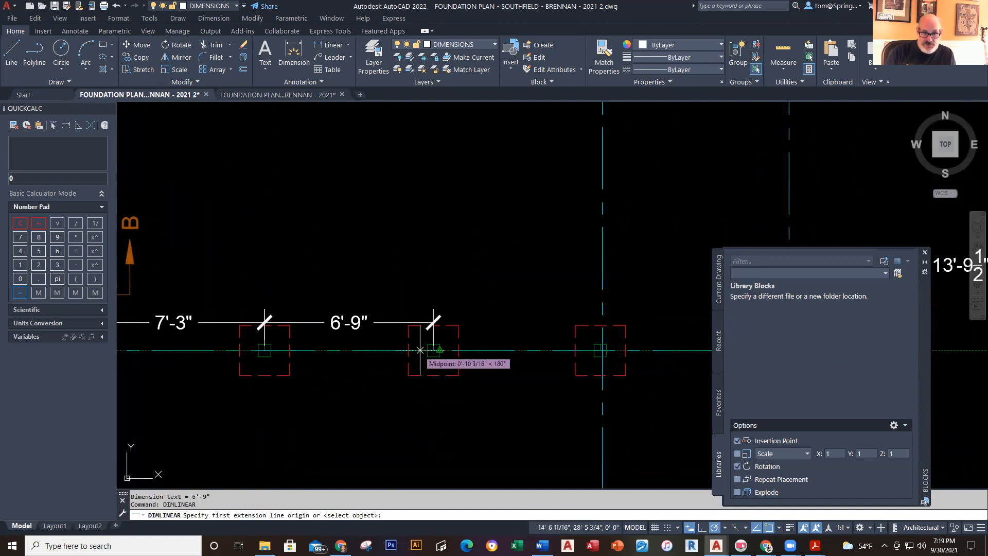
{"action": "left_click", "coordinate": [427, 350]}
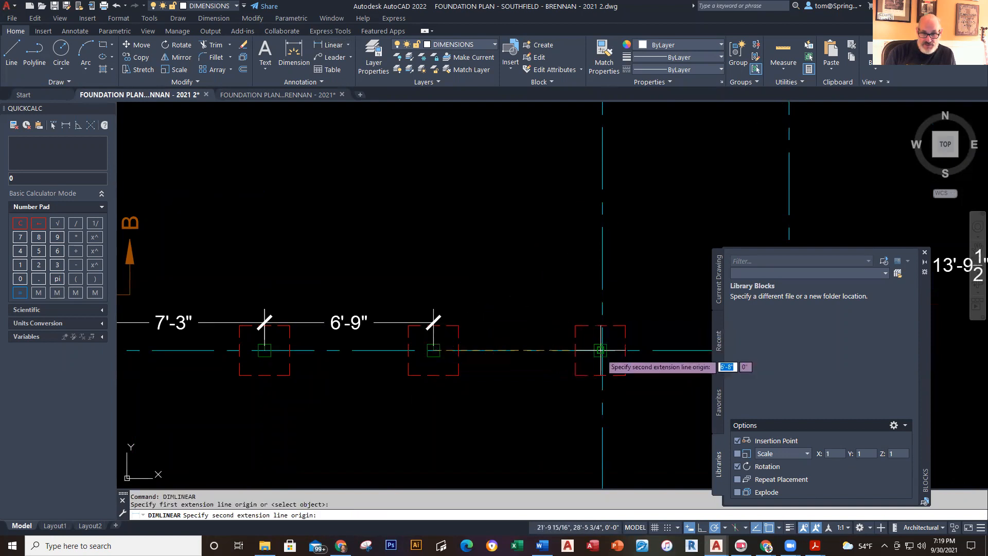
{"action": "scroll", "coordinate": [606, 355], "scroll_direction": "up", "scroll_amount": 6}
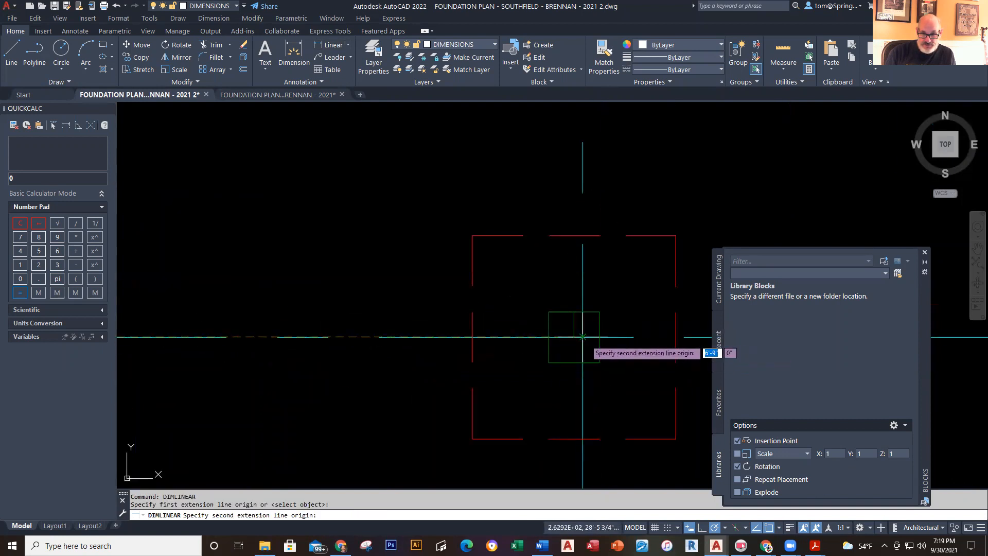
{"action": "left_click", "coordinate": [583, 337]}
{"action": "scroll", "coordinate": [582, 140], "scroll_direction": "down", "scroll_amount": 3}
{"action": "middle_click_drag", "start_coordinate": [526, 144], "coordinate": [525, 227]}
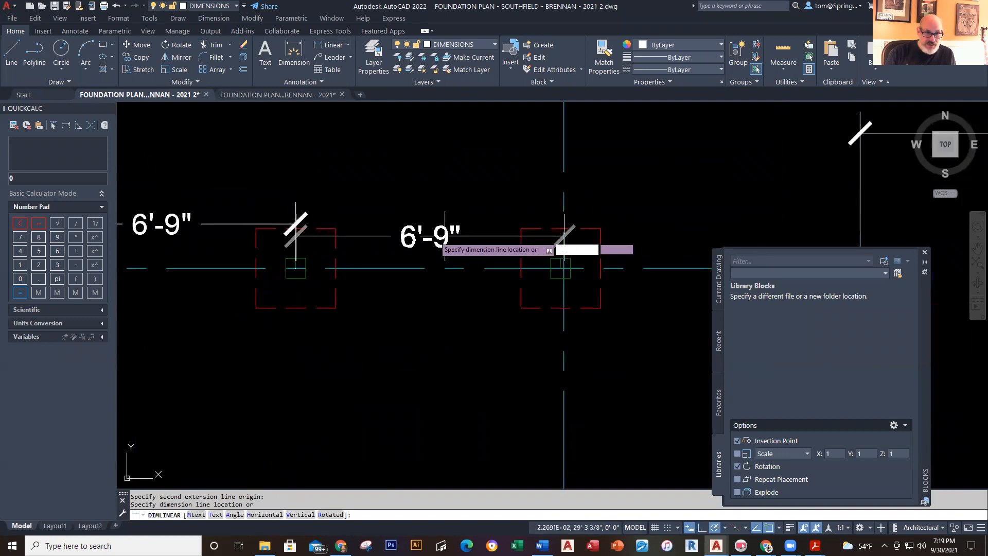
{"action": "left_click", "coordinate": [296, 227]}
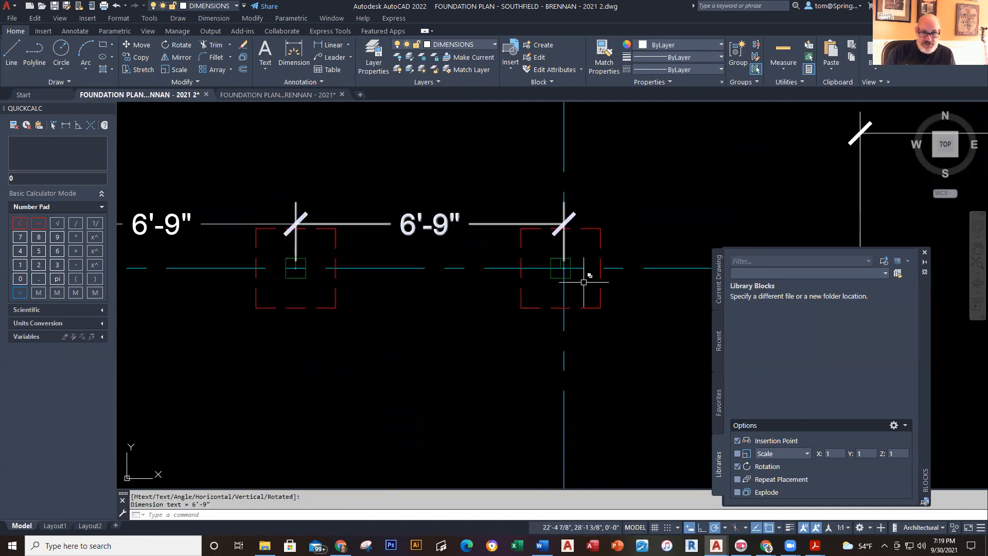
- Move the third column and its footing from the column's center onto the intersection of the horizontal and vertical beam centerlines
{"action": "scroll", "coordinate": [606, 259], "scroll_direction": "up", "scroll_amount": 4}
{"action": "type", "text": "m"}
{"action": "key", "text": "Return"}
{"action": "left_click", "coordinate": [324, 440]}
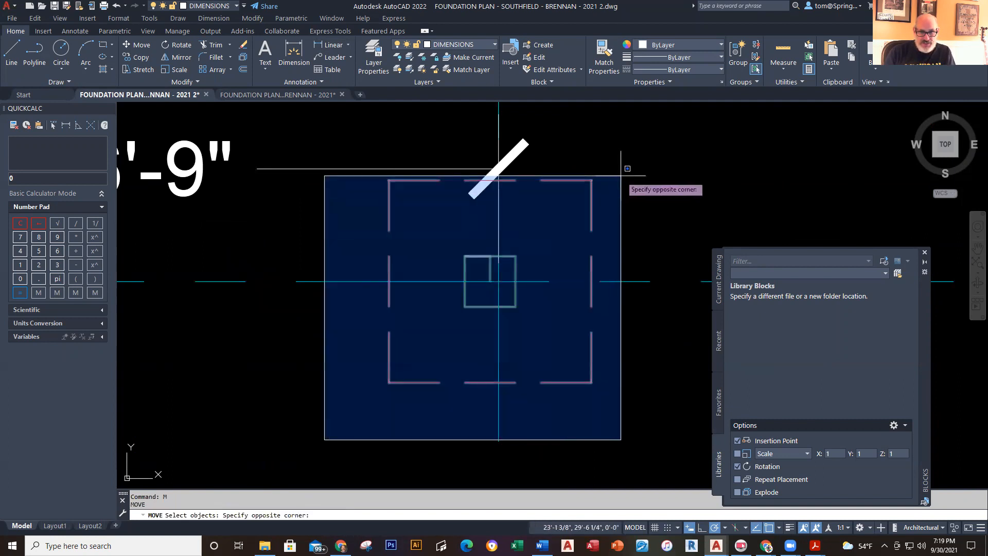
{"action": "left_click", "coordinate": [617, 178]}
{"action": "key", "text": "Return"}
{"action": "left_click", "coordinate": [490, 281]}
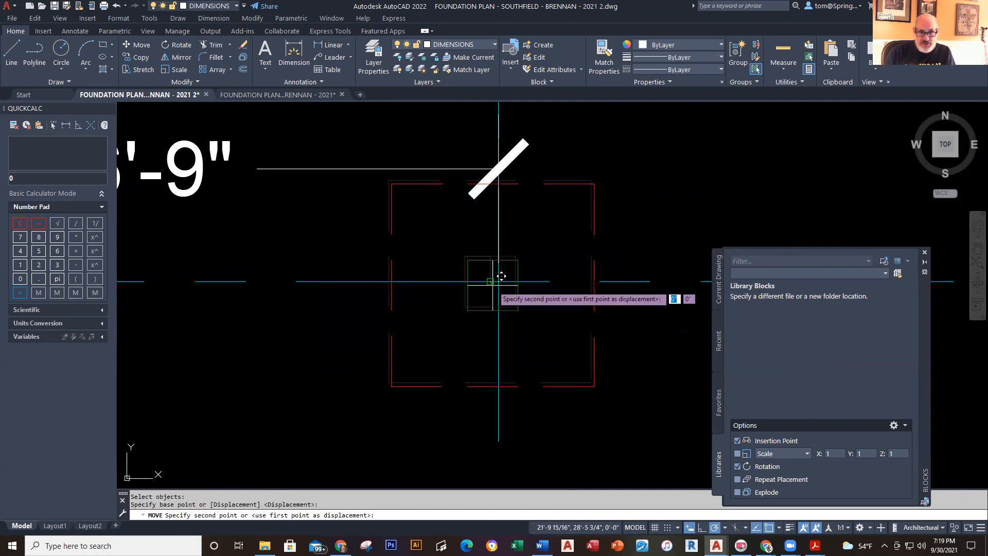
{"action": "key", "text": "Escape"}
{"action": "scroll", "coordinate": [656, 228], "scroll_direction": "down", "scroll_amount": 10}
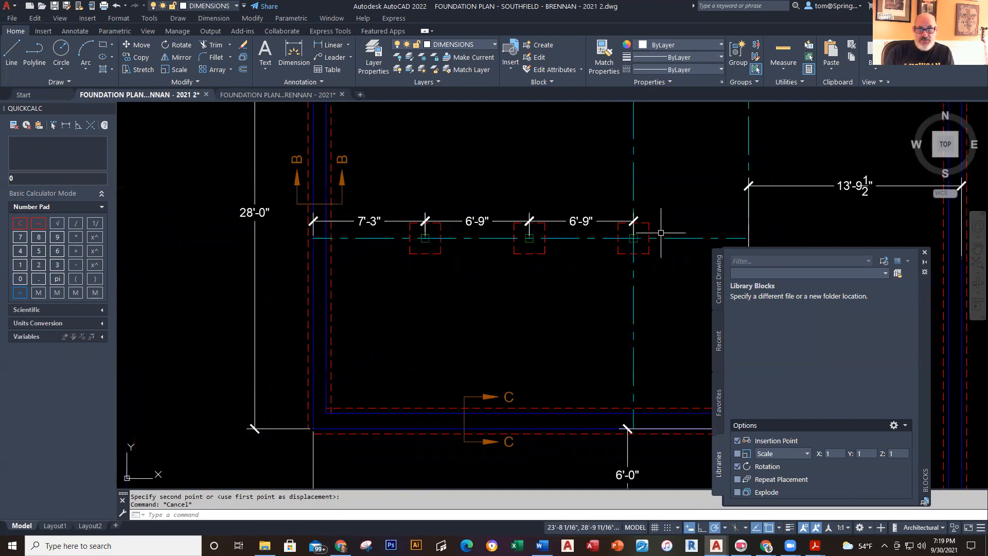
{"action": "scroll", "coordinate": [503, 346], "scroll_direction": "up", "scroll_amount": 2}
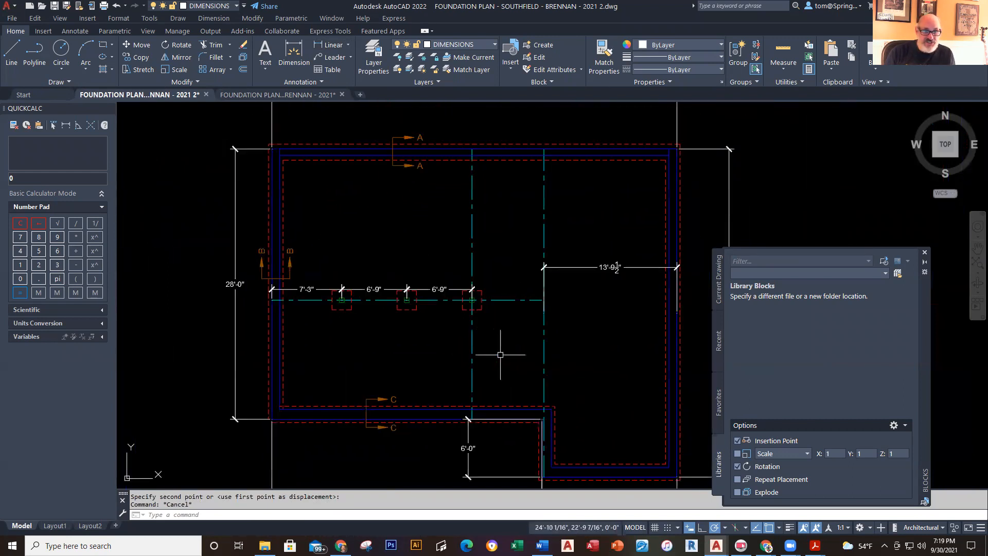
{"action": "middle_click_drag", "start_coordinate": [493, 341], "coordinate": [482, 359]}
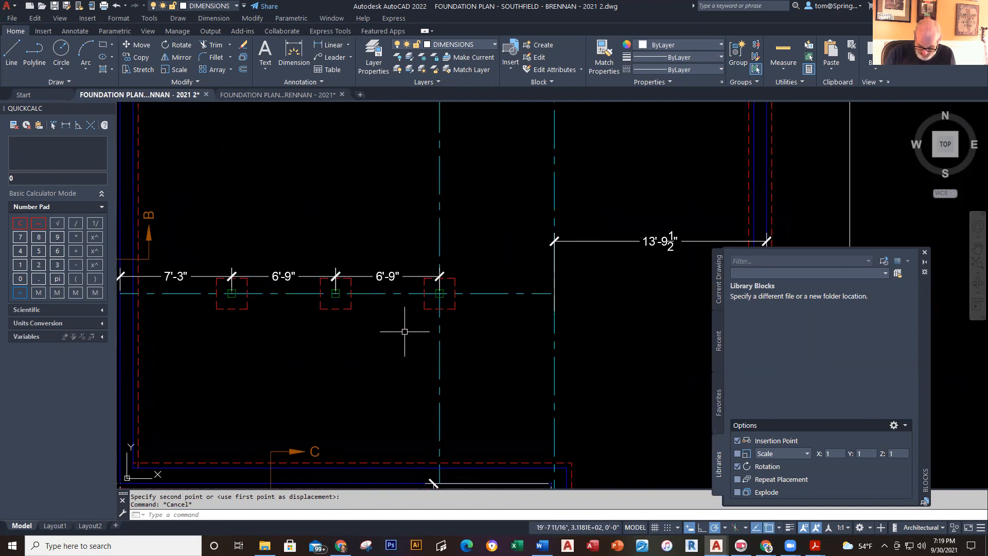
- In the completed reference drawing, examine the column layout around the stairs and calculate 10'7+5'4.5 with QuickCalc
{"action": "left_click", "coordinate": [231, 95]}
{"action": "scroll", "coordinate": [278, 322], "scroll_direction": "down", "scroll_amount": 4}
{"action": "scroll", "coordinate": [309, 309], "scroll_direction": "up", "scroll_amount": 2}
{"action": "middle_click_drag", "start_coordinate": [343, 314], "coordinate": [295, 303]}
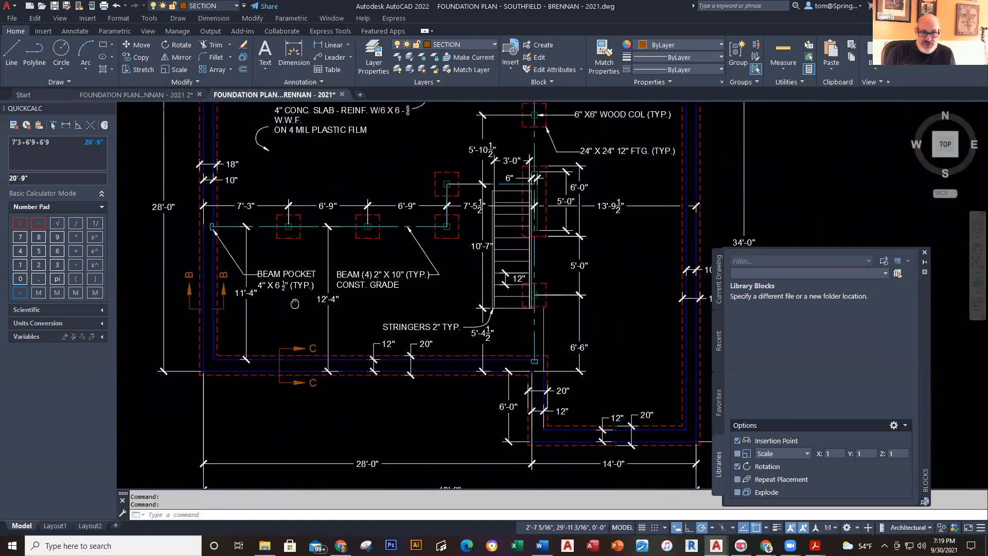
{"action": "middle_click_drag", "start_coordinate": [461, 277], "coordinate": [422, 293]}
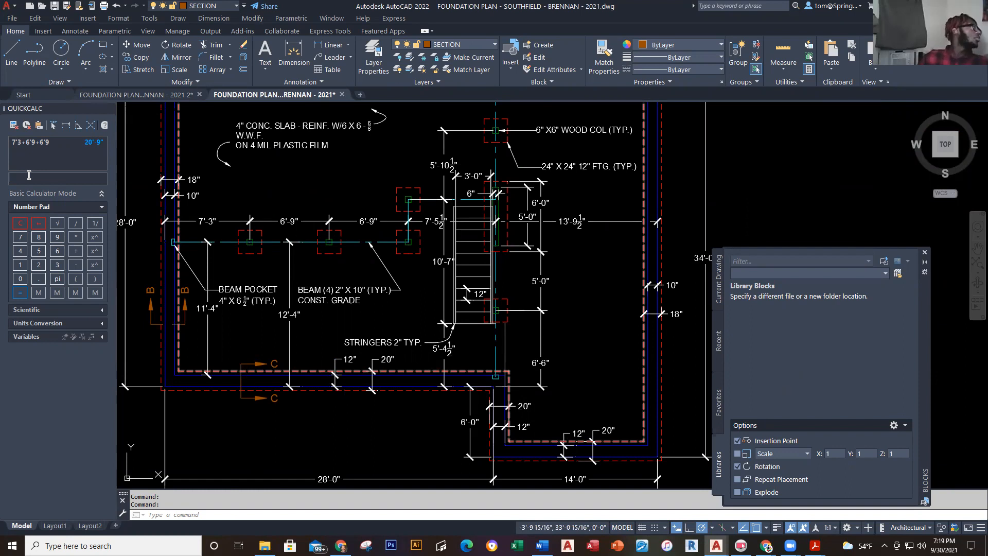
{"action": "type", "text": "7+5'"}
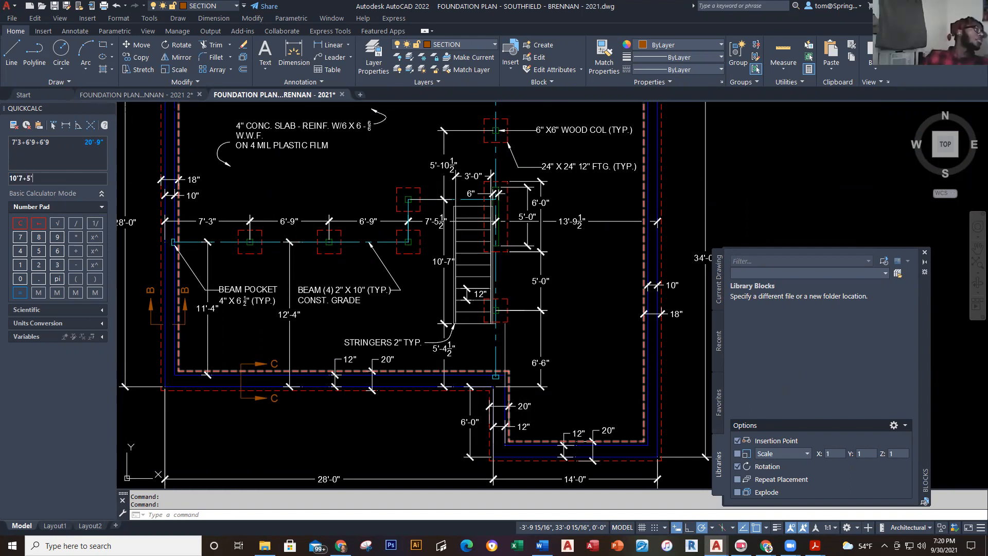
{"action": "type", "text": "4.5"}
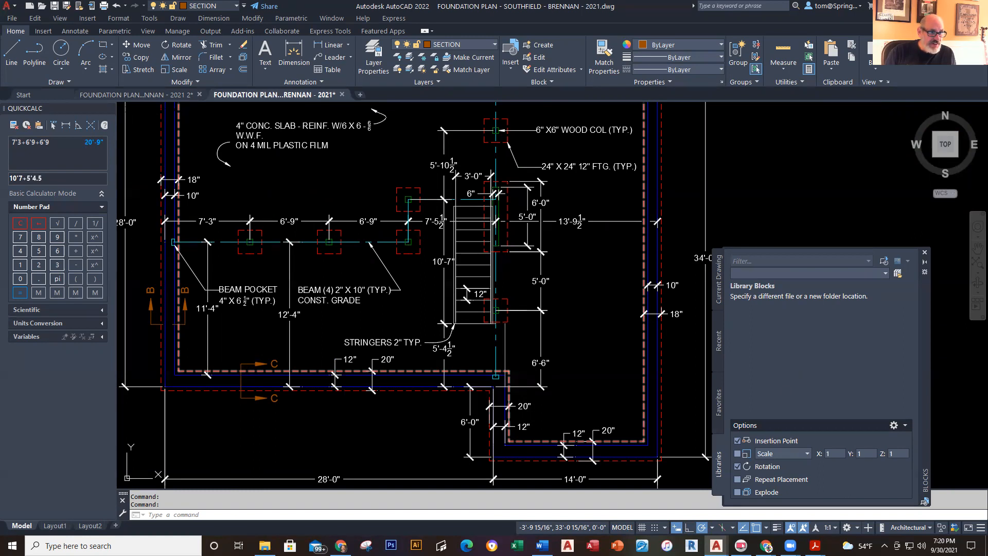
{"action": "key", "text": "Return"}
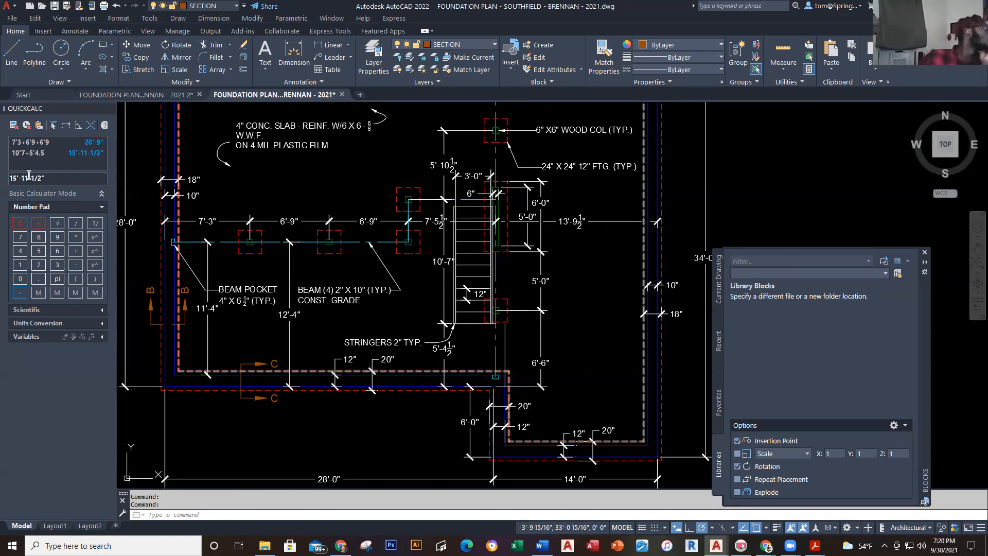
{"action": "scroll", "coordinate": [318, 248], "scroll_direction": "down", "scroll_amount": 2}
- Return to the working foundation plan drawing and make FOOTING the current layer
{"action": "left_click", "coordinate": [176, 95]}
{"action": "scroll", "coordinate": [283, 309], "scroll_direction": "up", "scroll_amount": 2}
{"action": "scroll", "coordinate": [383, 340], "scroll_direction": "up", "scroll_amount": 2}
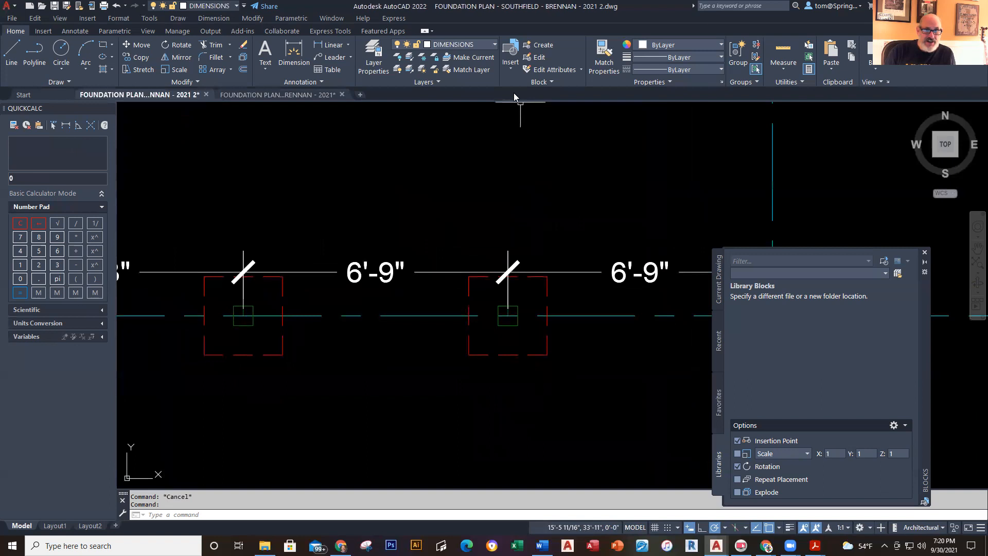
{"action": "left_click", "coordinate": [489, 44]}
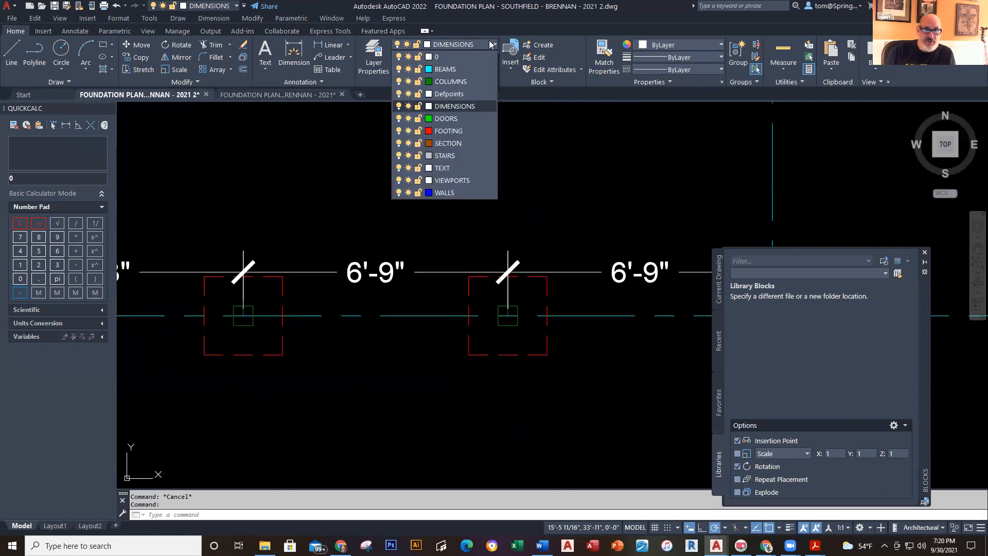
{"action": "left_click", "coordinate": [448, 130]}
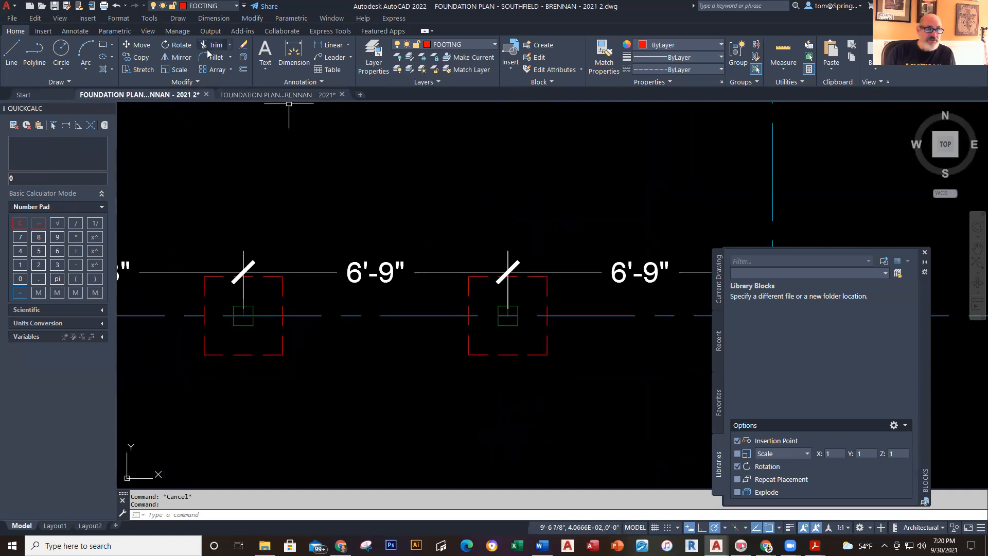
- Draw a 24 by 24 inch footing rectangle in the open area above the dimension between the first two columns
{"action": "left_click", "coordinate": [103, 44]}
{"action": "left_click", "coordinate": [428, 231]}
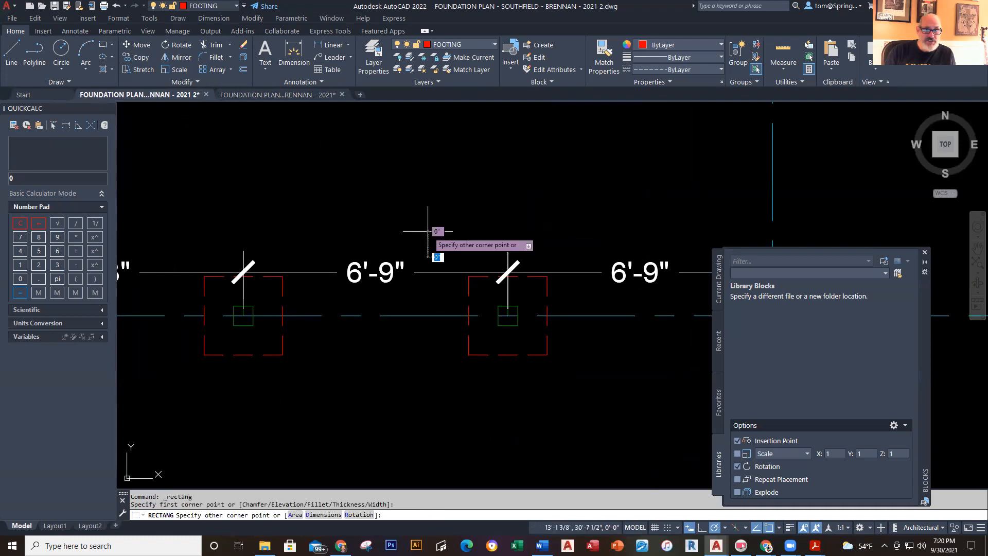
{"action": "type", "text": "24"}
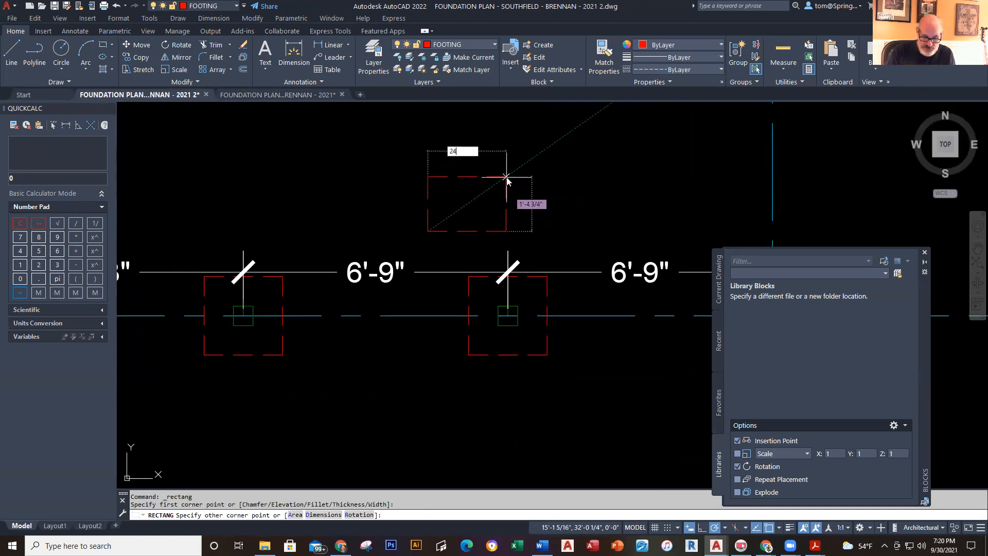
{"action": "key", "text": "Tab"}
{"action": "type", "text": "24"}
{"action": "key", "text": "Return"}
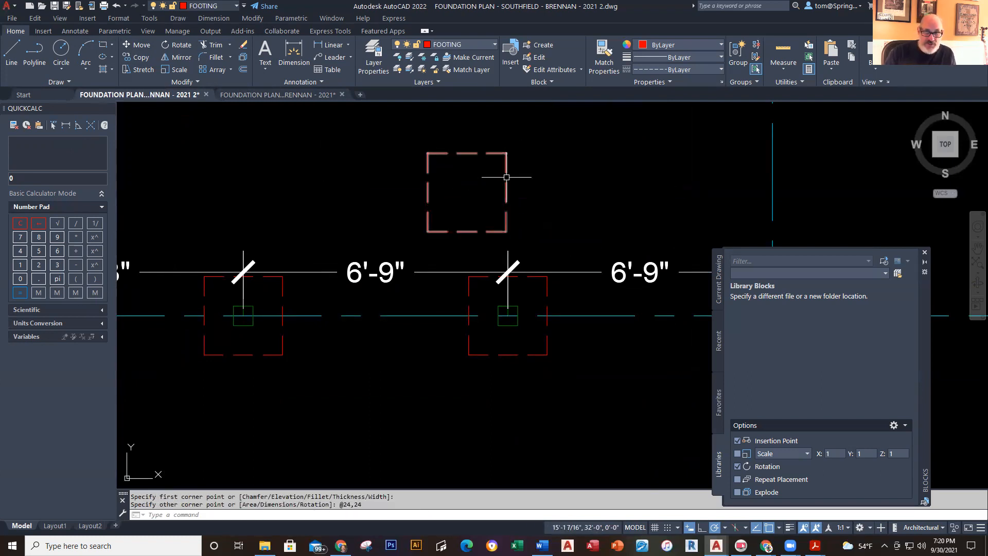
{"action": "scroll", "coordinate": [654, 192], "scroll_direction": "down", "scroll_amount": 2}
{"action": "mouse_move", "coordinate": [657, 194]}
{"action": "middle_mouse_down"}
{"action": "mouse_move", "coordinate": [522, 225]}
{"action": "mouse_move", "coordinate": [503, 260]}
{"action": "middle_mouse_up"}
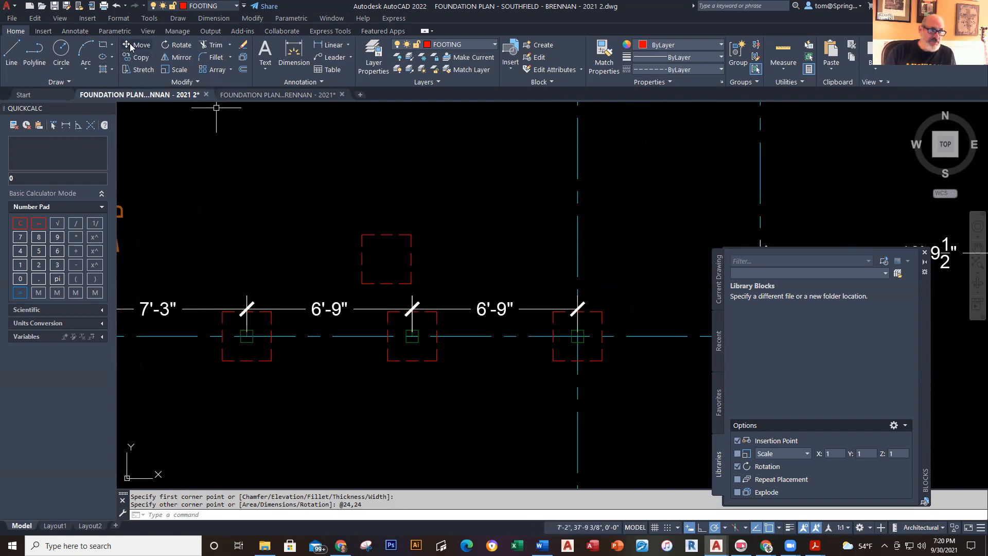
{"action": "left_click", "coordinate": [137, 45]}
{"action": "left_click", "coordinate": [389, 235]}
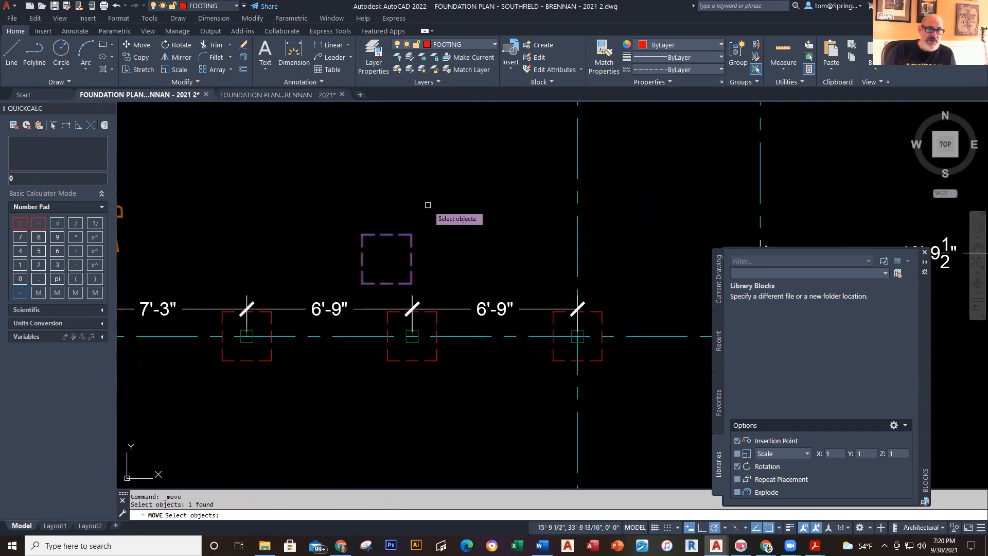
{"action": "key", "text": "Return"}
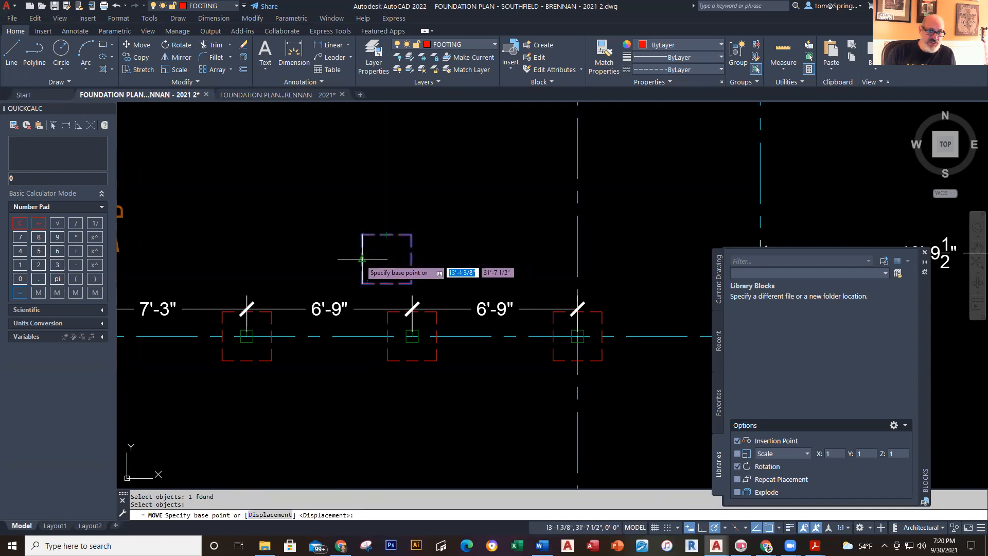
{"action": "left_click", "coordinate": [386, 259]}
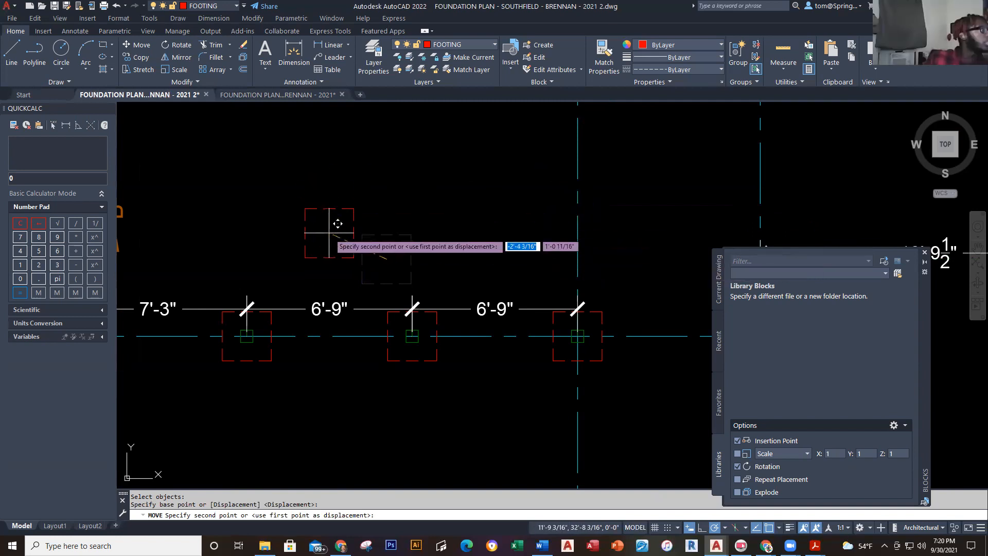
{"action": "key", "text": "Escape"}
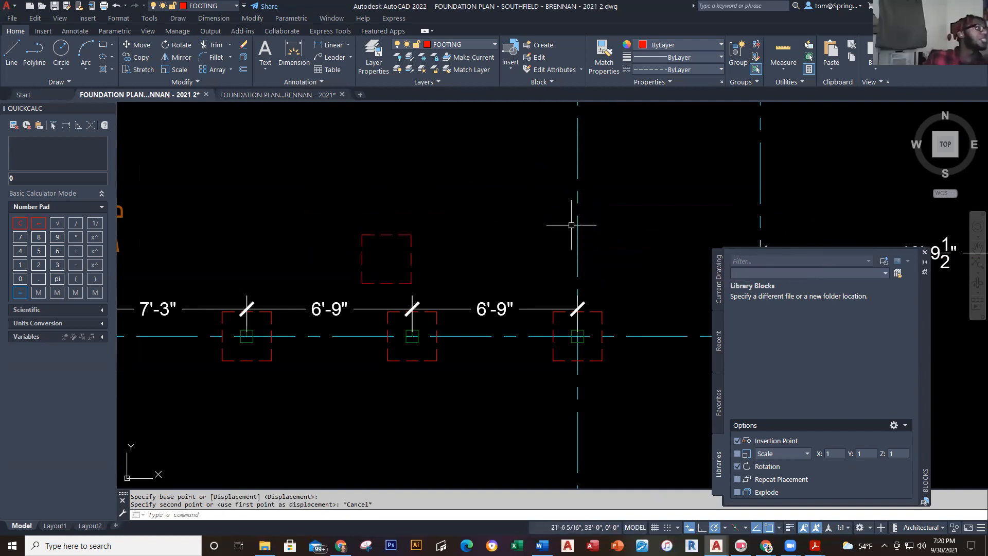
- Make COLUMNS the current layer and draw a separate 6 by 6 inch column square above the loose footing rectangle
{"action": "scroll", "coordinate": [657, 260], "scroll_direction": "down", "scroll_amount": 2}
{"action": "mouse_move", "coordinate": [658, 260]}
{"action": "middle_mouse_down"}
{"action": "mouse_move", "coordinate": [602, 282]}
{"action": "mouse_move", "coordinate": [478, 290]}
{"action": "middle_mouse_up"}
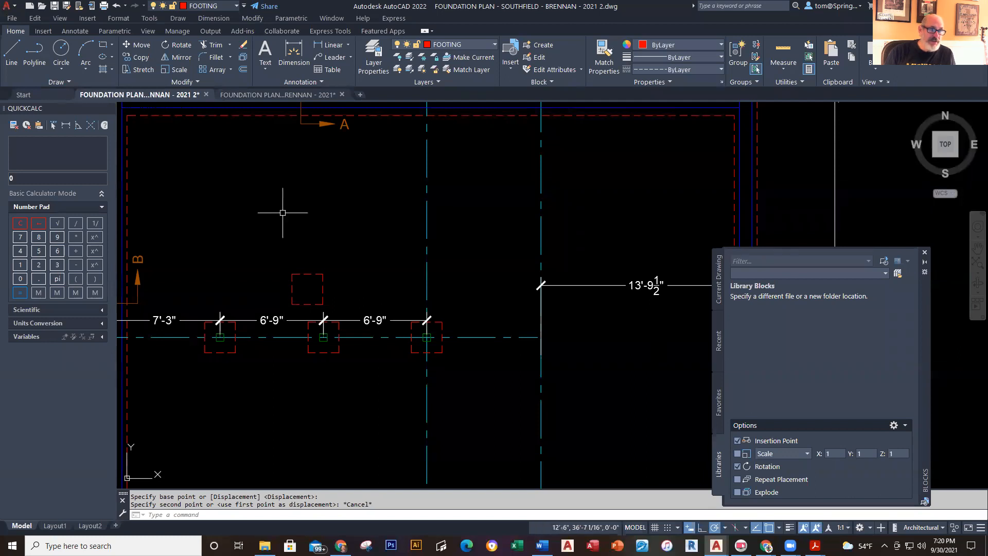
{"action": "left_click", "coordinate": [494, 45]}
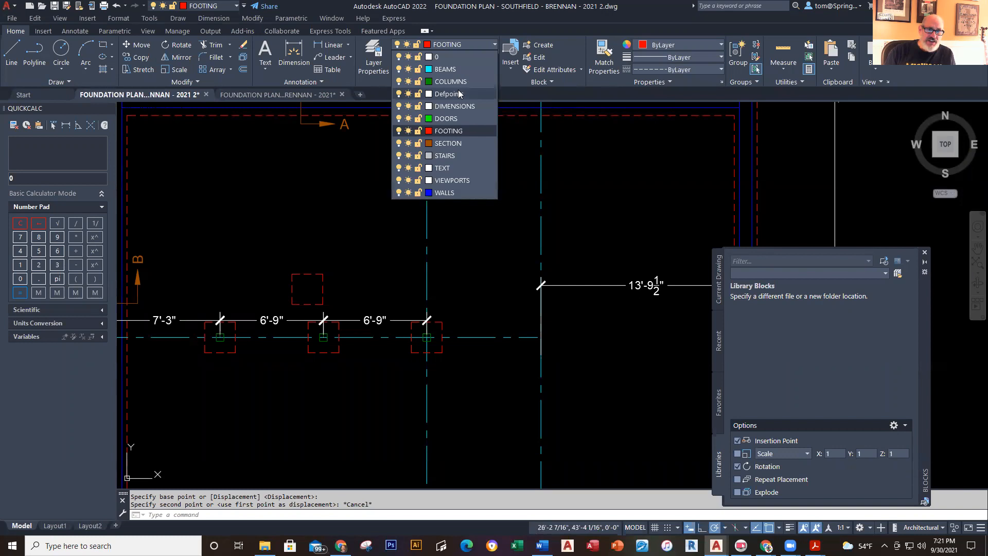
{"action": "left_click", "coordinate": [459, 86]}
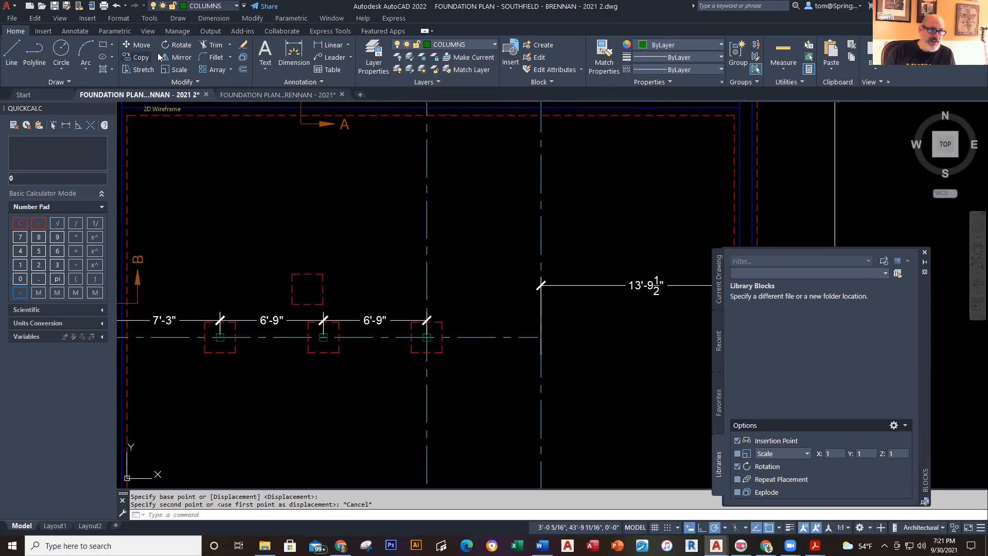
{"action": "left_click", "coordinate": [103, 44]}
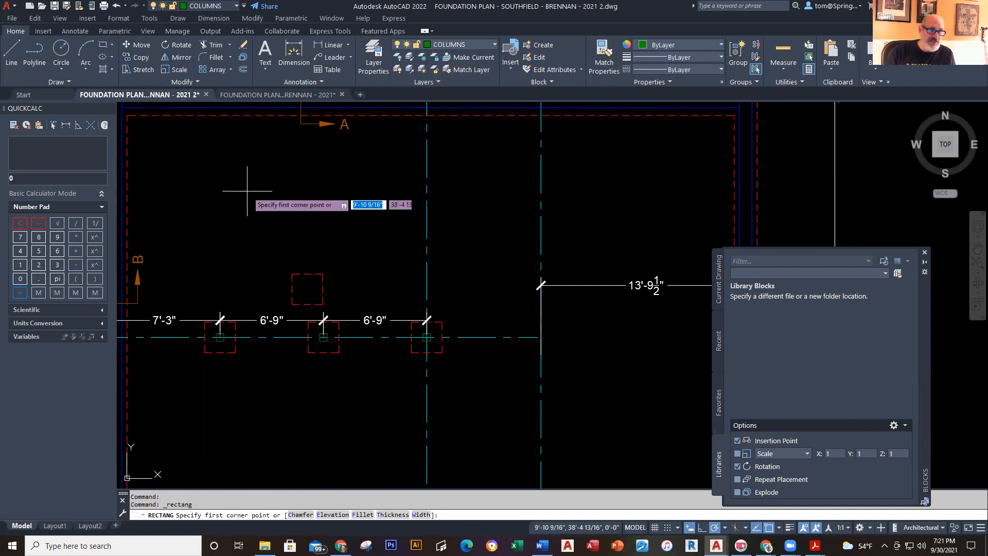
{"action": "left_click", "coordinate": [252, 238]}
{"action": "type", "text": "6"}
{"action": "key", "text": "Tab"}
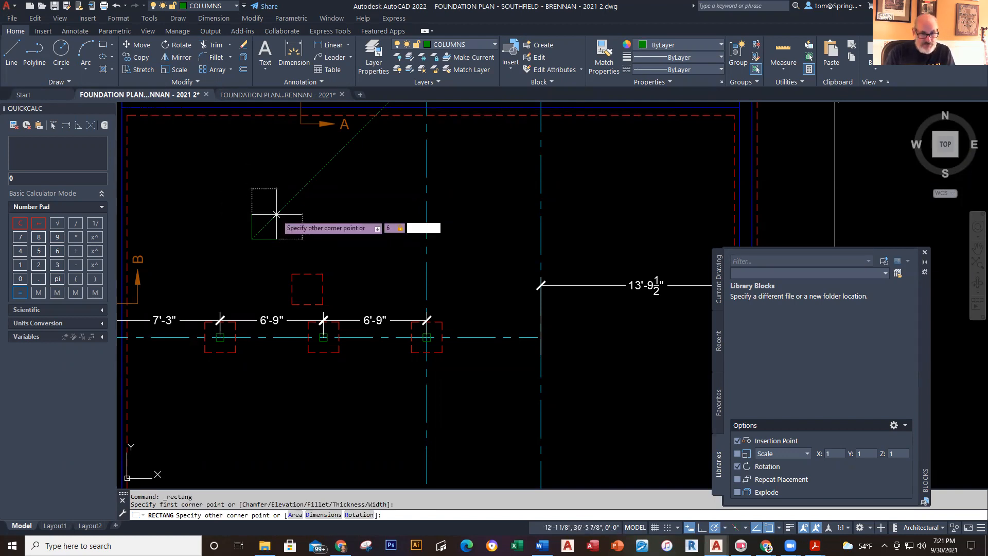
{"action": "type", "text": "6"}
{"action": "key", "text": "Return"}
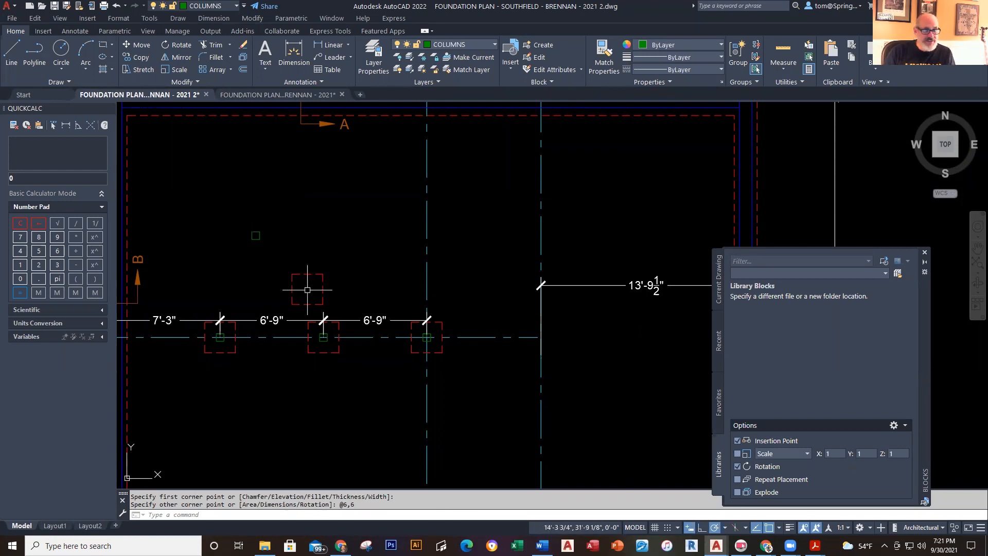
{"action": "scroll", "coordinate": [220, 356], "scroll_direction": "up", "scroll_amount": 4}
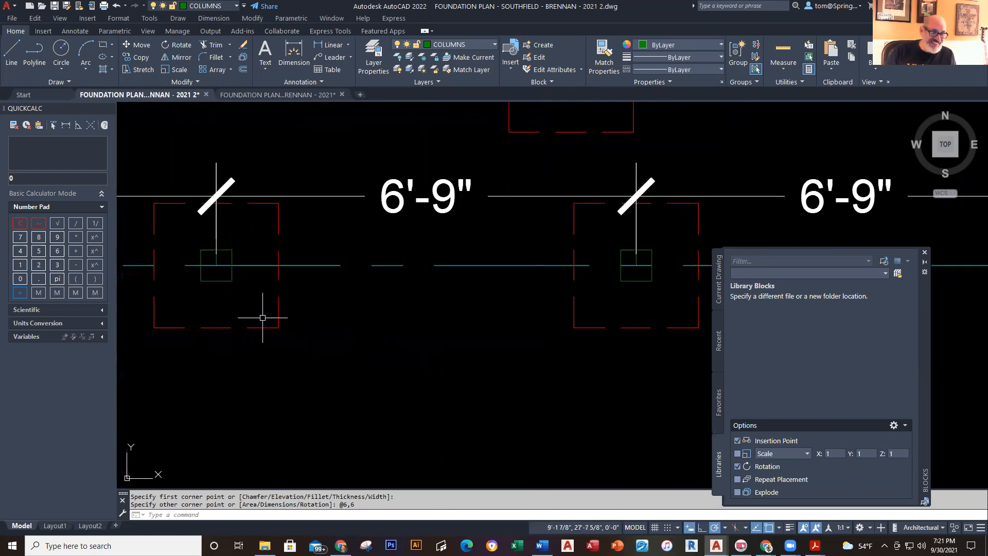
{"action": "scroll", "coordinate": [274, 334], "scroll_direction": "down", "scroll_amount": 2}
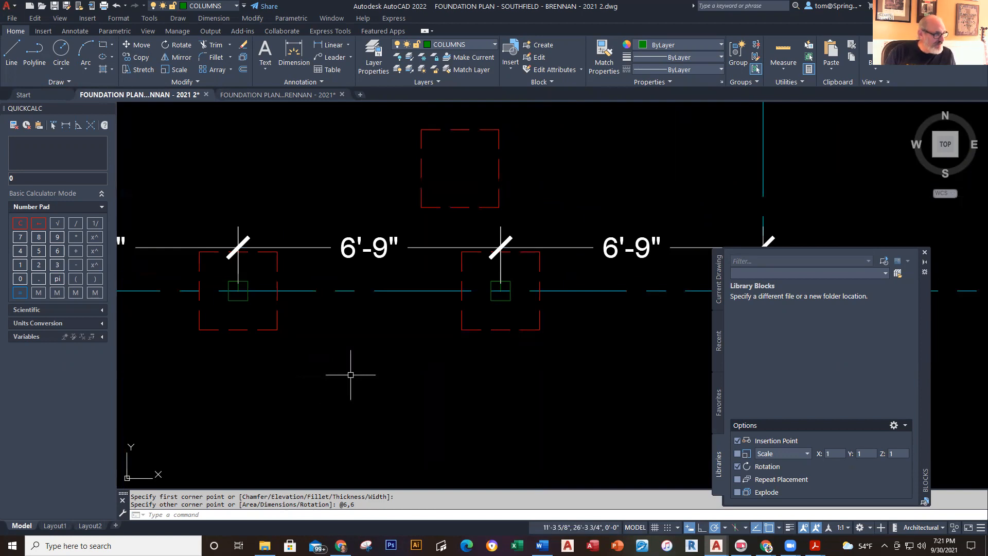
{"action": "scroll", "coordinate": [351, 374], "scroll_direction": "down", "scroll_amount": 2}
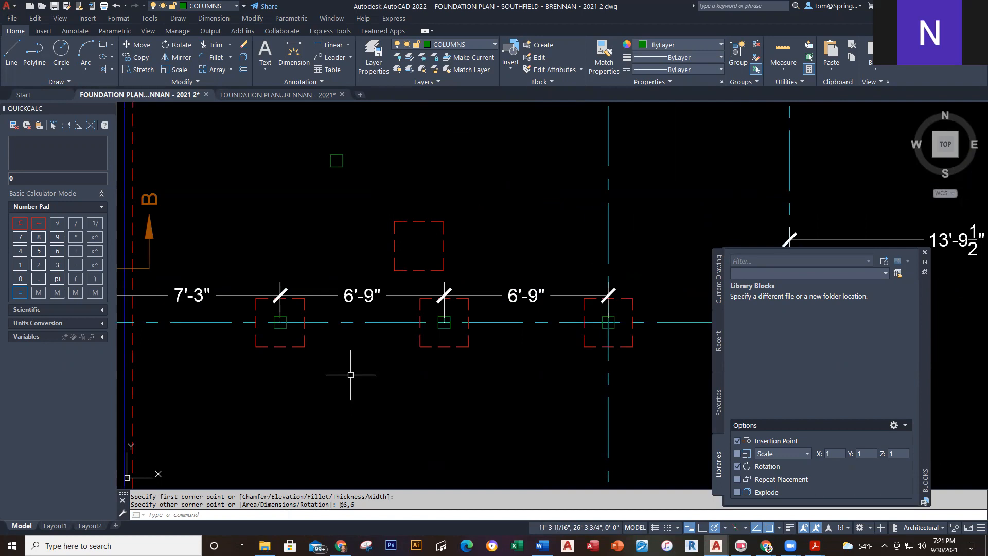
{"action": "mouse_move", "coordinate": [322, 389]}
{"action": "middle_mouse_down"}
{"action": "mouse_move", "coordinate": [394, 358]}
{"action": "mouse_move", "coordinate": [376, 364]}
{"action": "middle_mouse_up"}
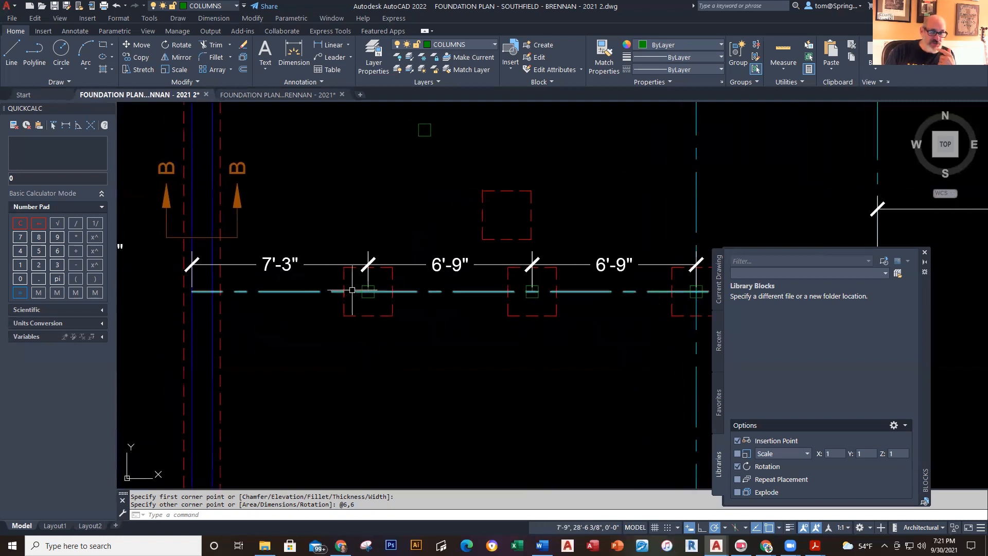
{"action": "scroll", "coordinate": [368, 288], "scroll_direction": "up", "scroll_amount": 4}
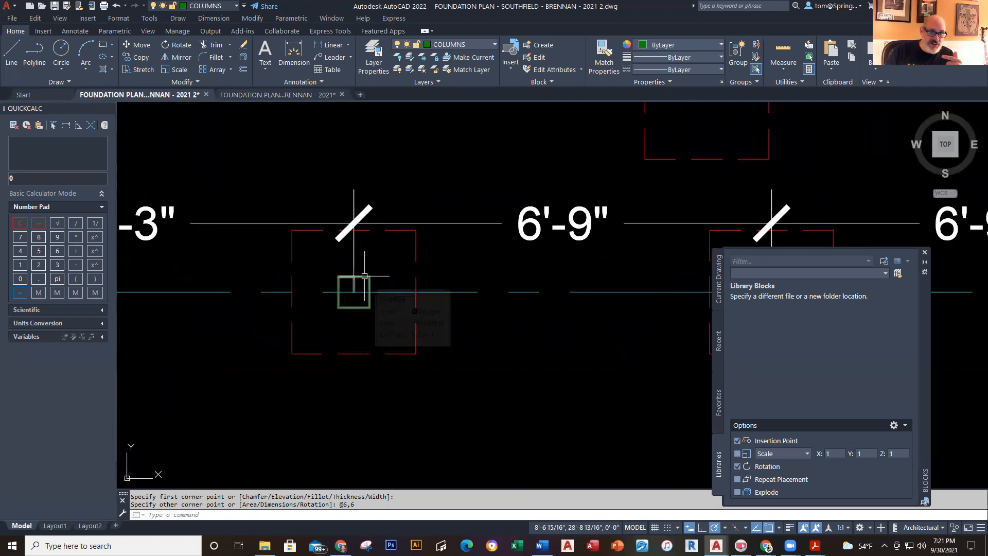
- Copy the loose column square by its top edge midpoint onto the top edge midpoint of the first column
{"action": "scroll", "coordinate": [479, 166], "scroll_direction": "down", "scroll_amount": 4}
{"action": "middle_click_drag", "start_coordinate": [477, 198], "coordinate": [414, 318]}
{"action": "type", "text": "ct "}
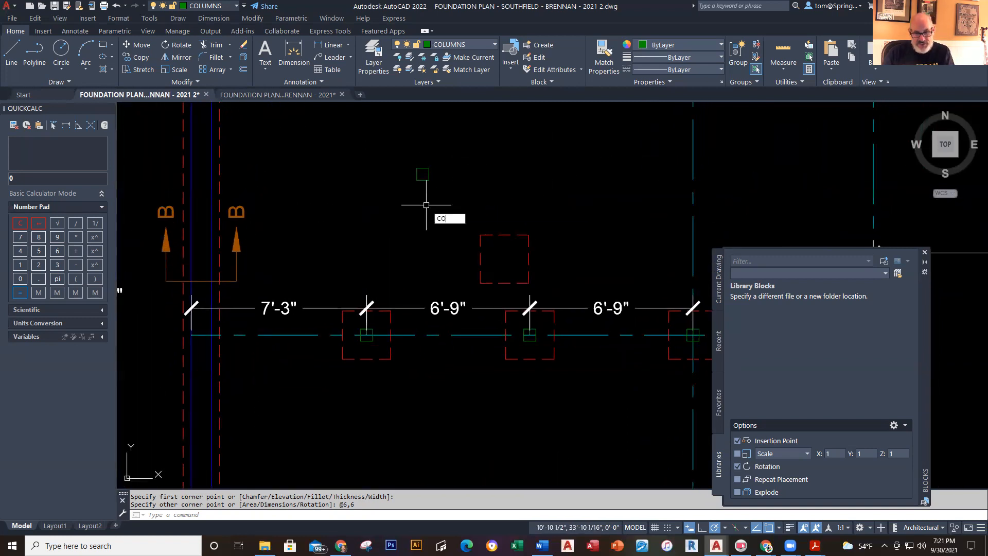
{"action": "type", "text": "o"}
{"action": "key", "text": "Return"}
{"action": "left_click", "coordinate": [404, 202]}
{"action": "left_click", "coordinate": [462, 148]}
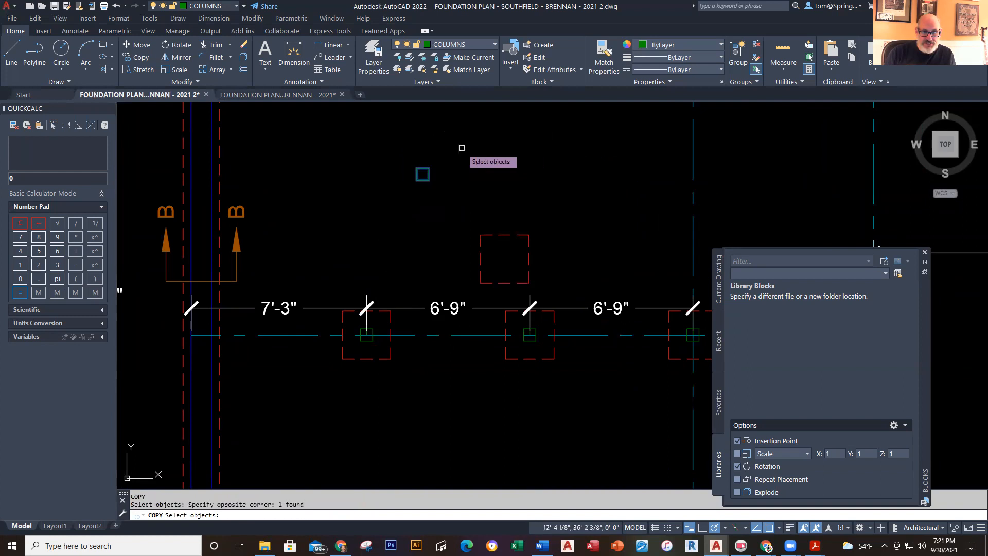
{"action": "key", "text": "Return"}
{"action": "scroll", "coordinate": [438, 213], "scroll_direction": "up", "scroll_amount": 4}
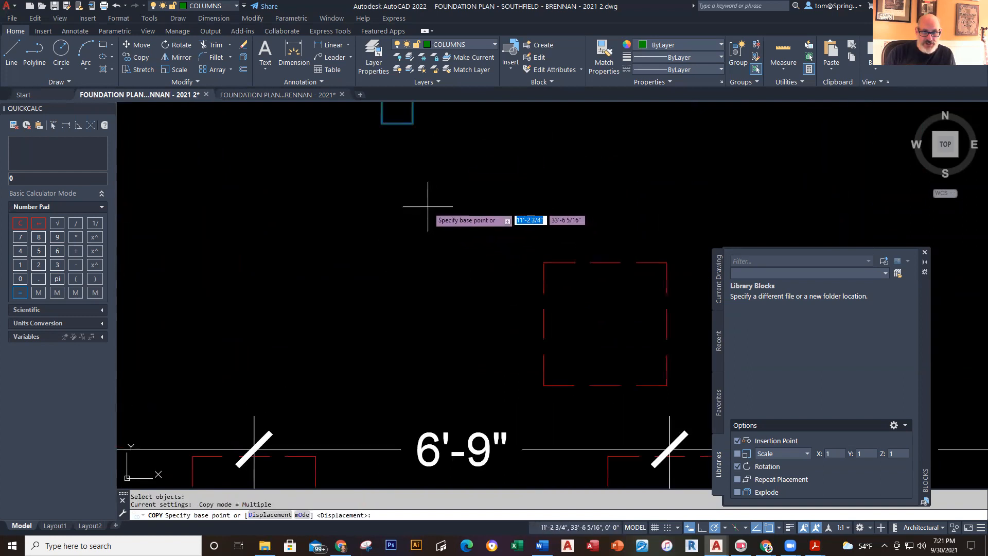
{"action": "middle_click_drag", "start_coordinate": [427, 268], "coordinate": [436, 365]}
{"action": "scroll", "coordinate": [399, 316], "scroll_direction": "up", "scroll_amount": 2}
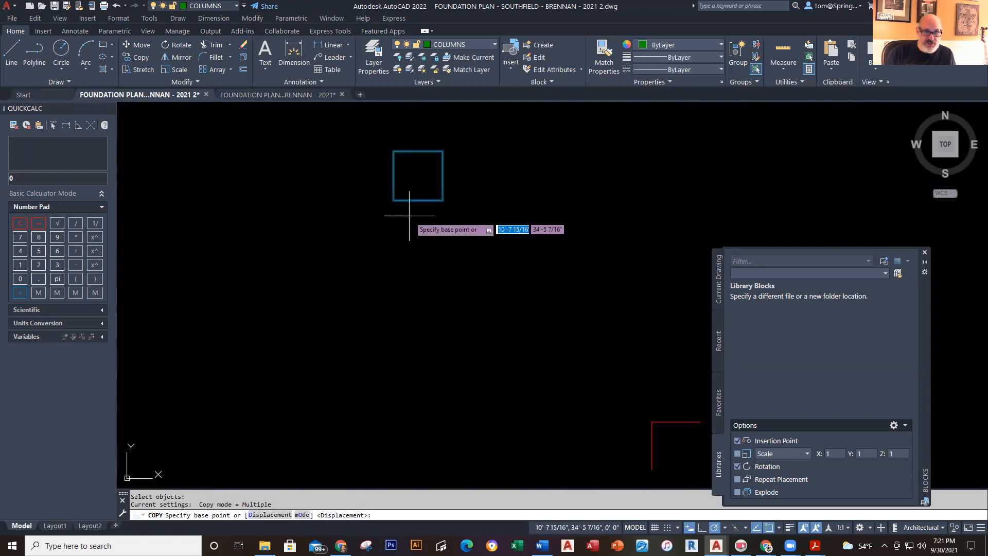
{"action": "left_click", "coordinate": [418, 152]}
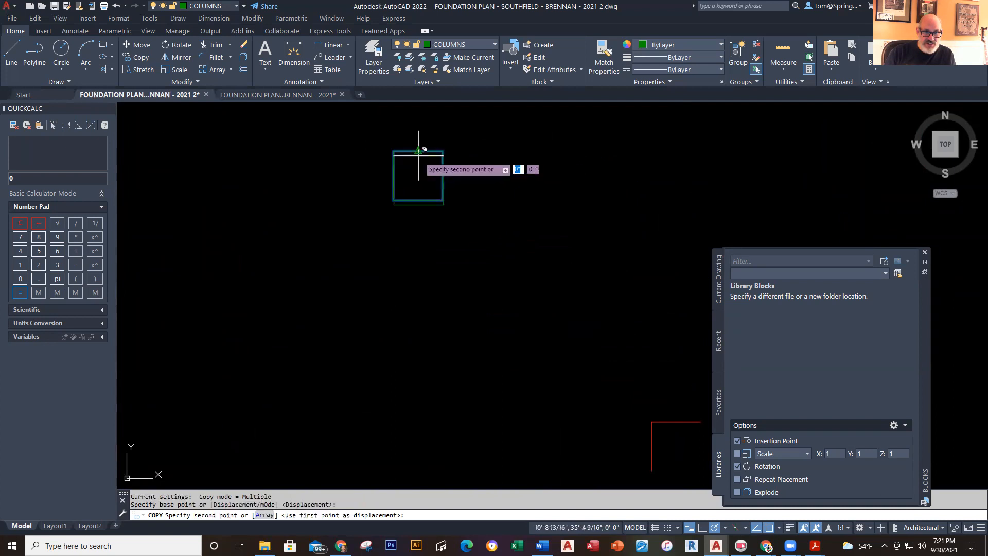
{"action": "scroll", "coordinate": [369, 392], "scroll_direction": "down", "scroll_amount": 5}
{"action": "middle_click_drag", "start_coordinate": [368, 397], "coordinate": [442, 255]}
{"action": "scroll", "coordinate": [433, 359], "scroll_direction": "up", "scroll_amount": 7}
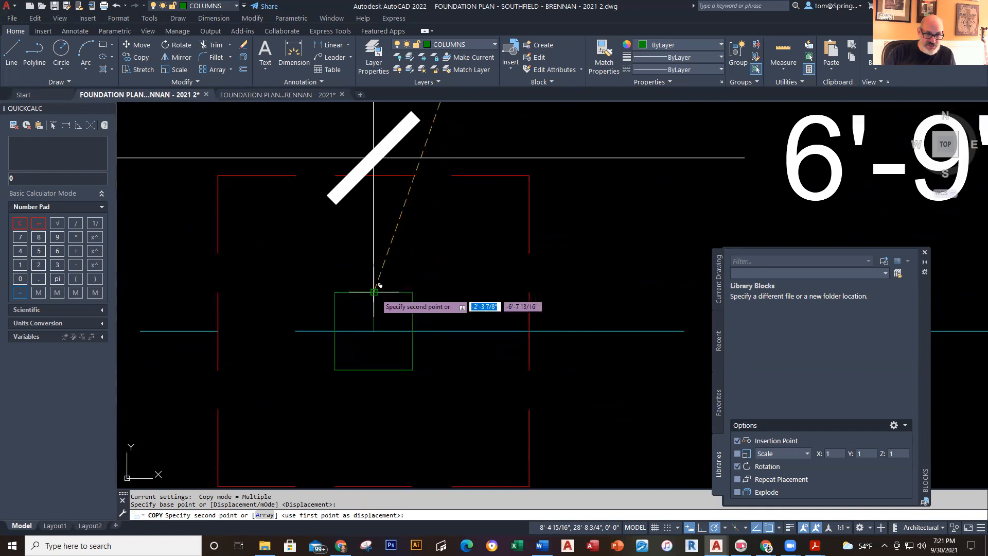
{"action": "key", "text": "Escape"}
- Delete the original first column square together with its center line, leaving the copied square in place
{"action": "left_click", "coordinate": [372, 316]}
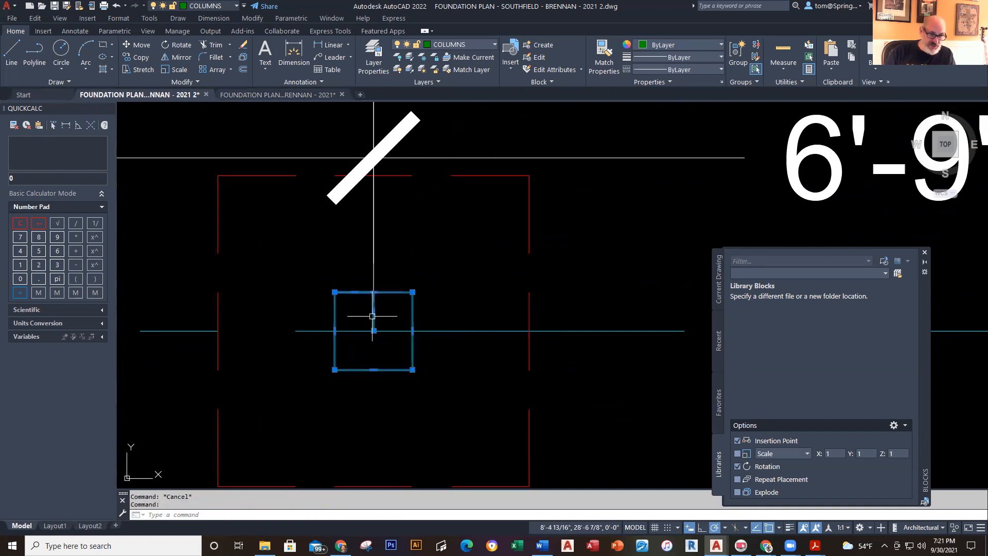
{"action": "key", "text": "Delete"}
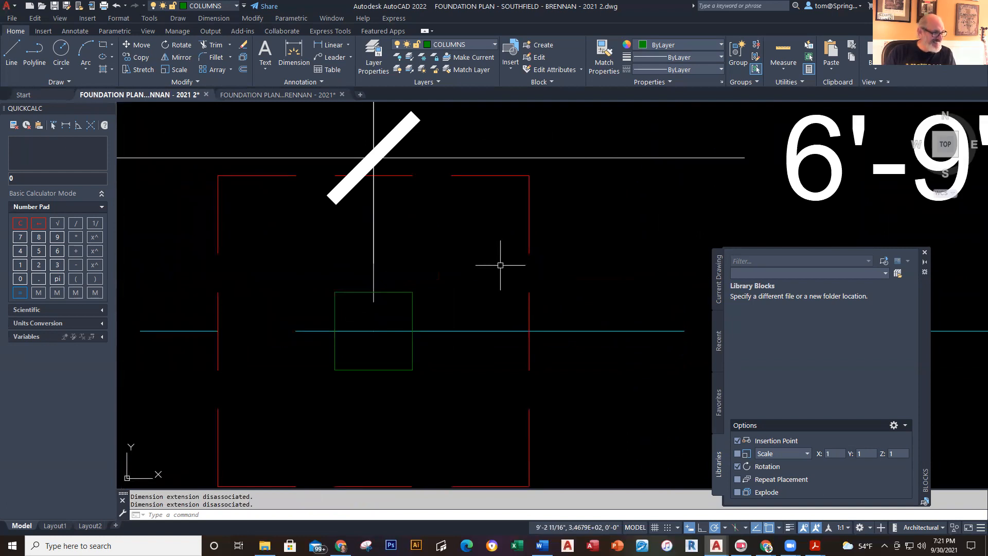
{"action": "scroll", "coordinate": [516, 283], "scroll_direction": "down", "scroll_amount": 10}
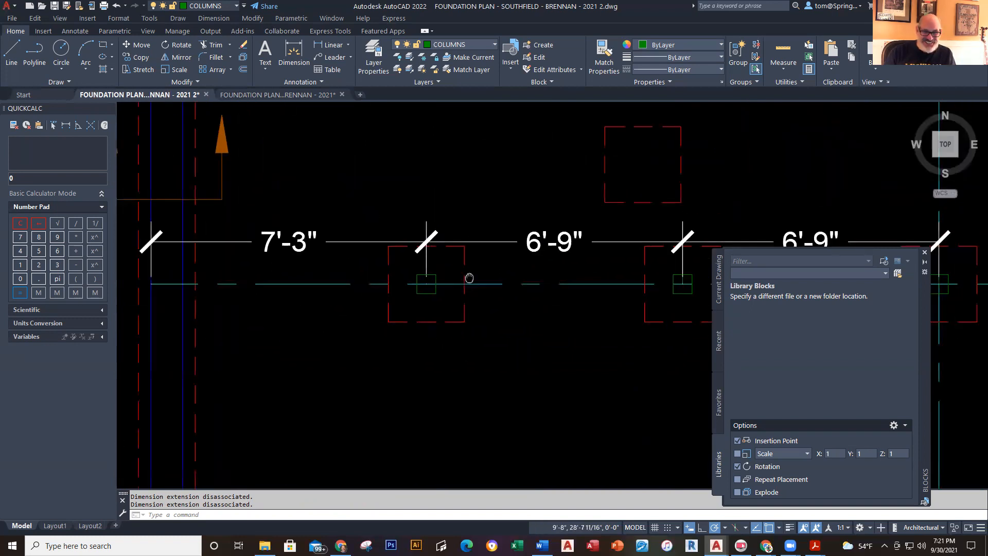
- Copy the loose column square by its top edge midpoint onto the top edge midpoint of the second column
{"action": "middle_click_drag", "start_coordinate": [518, 291], "coordinate": [380, 326]}
{"action": "scroll", "coordinate": [393, 254], "scroll_direction": "down", "scroll_amount": 3}
{"action": "scroll", "coordinate": [435, 176], "scroll_direction": "up", "scroll_amount": 3}
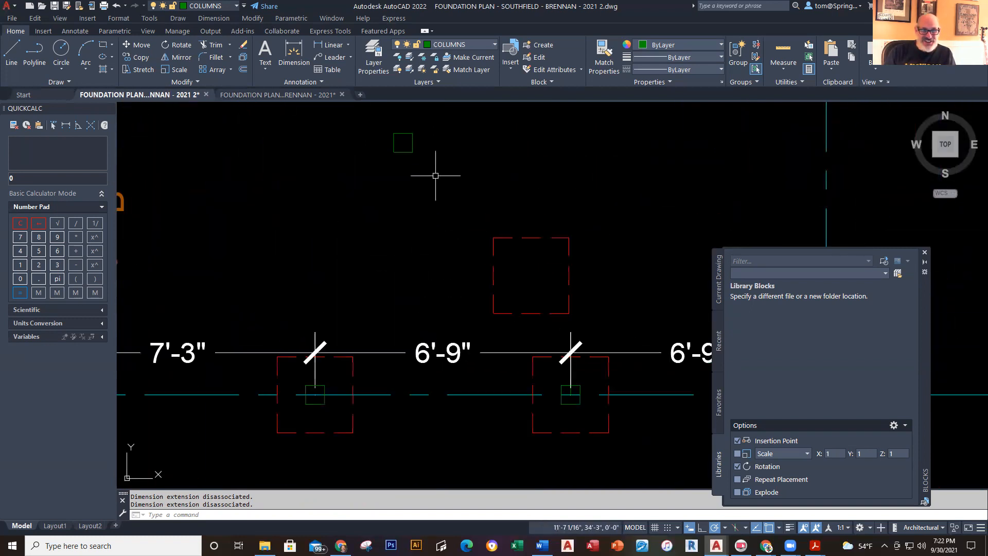
{"action": "type", "text": "co"}
{"action": "key", "text": "Return"}
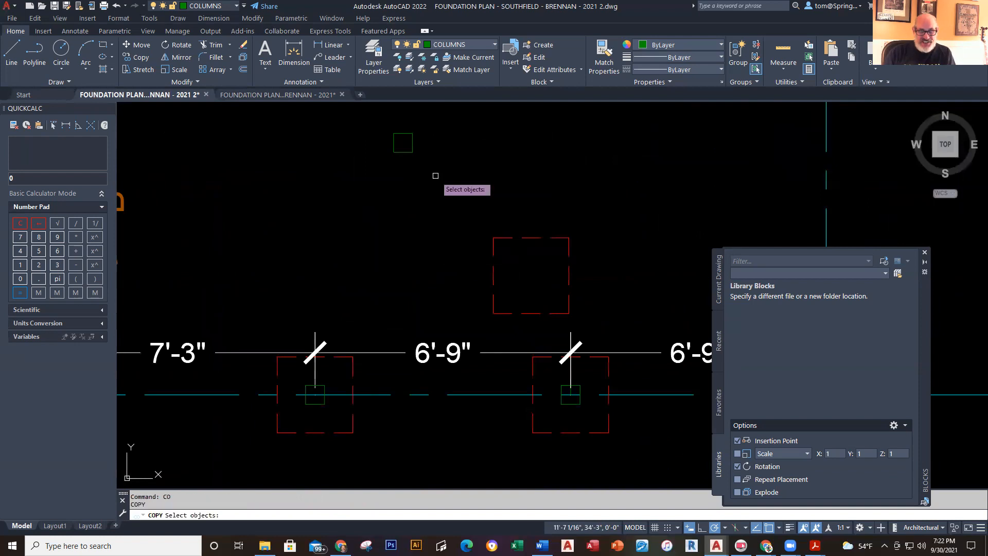
{"action": "left_click", "coordinate": [378, 157]}
{"action": "left_click", "coordinate": [417, 129]}
{"action": "key", "text": "Return"}
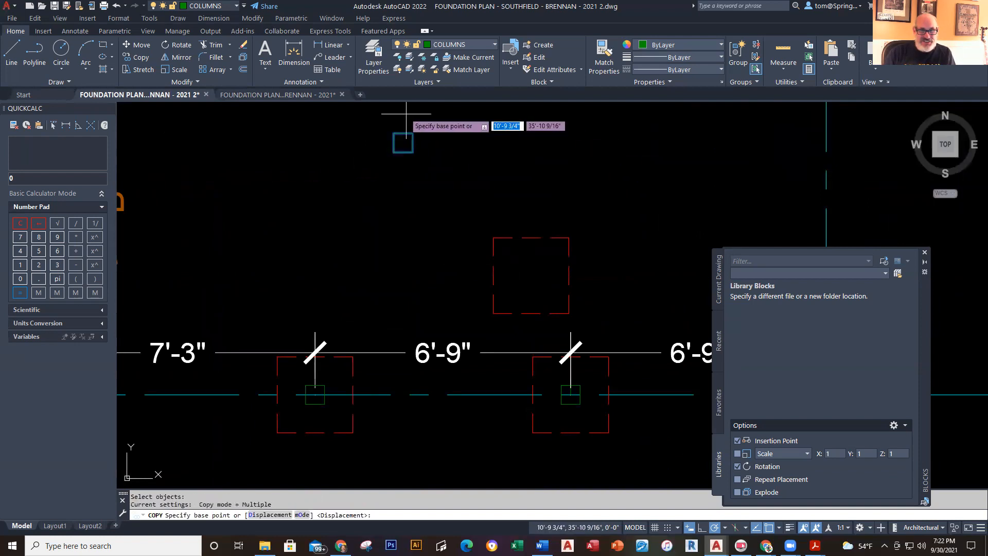
{"action": "left_click", "coordinate": [403, 133]}
{"action": "scroll", "coordinate": [540, 378], "scroll_direction": "up", "scroll_amount": 4}
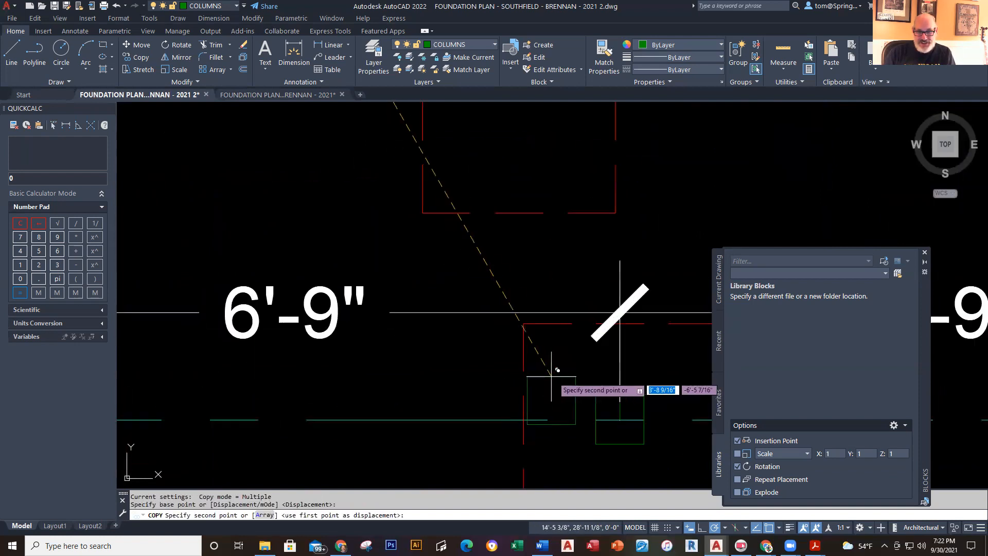
{"action": "left_click", "coordinate": [625, 387]}
{"action": "key", "text": "Escape"}
{"action": "key", "text": "Escape"}
- Delete the original second column square and its center line from under the copied square
{"action": "left_click", "coordinate": [620, 408]}
{"action": "mouse_move", "coordinate": [619, 408]}
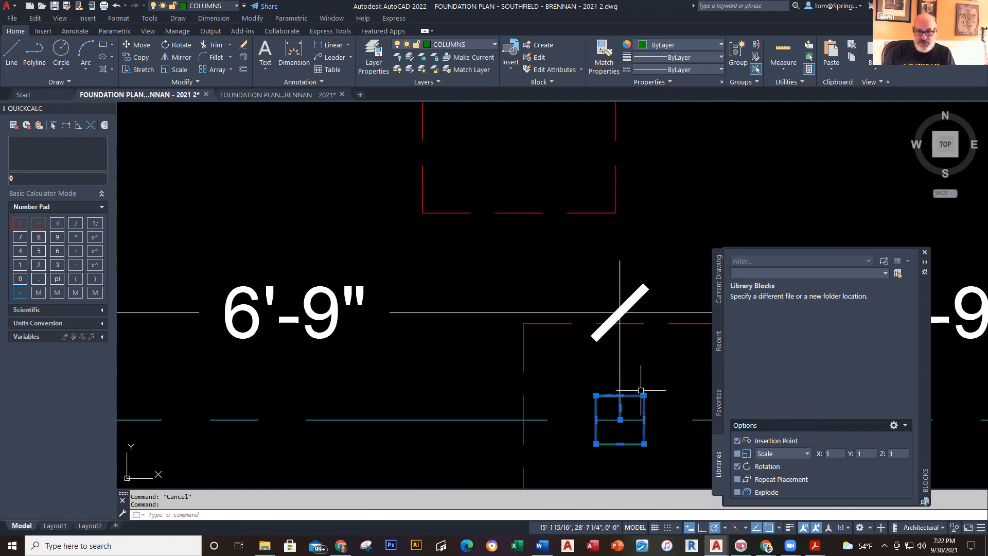
{"action": "key", "text": "Escape"}
{"action": "scroll", "coordinate": [653, 350], "scroll_direction": "down", "scroll_amount": 4}
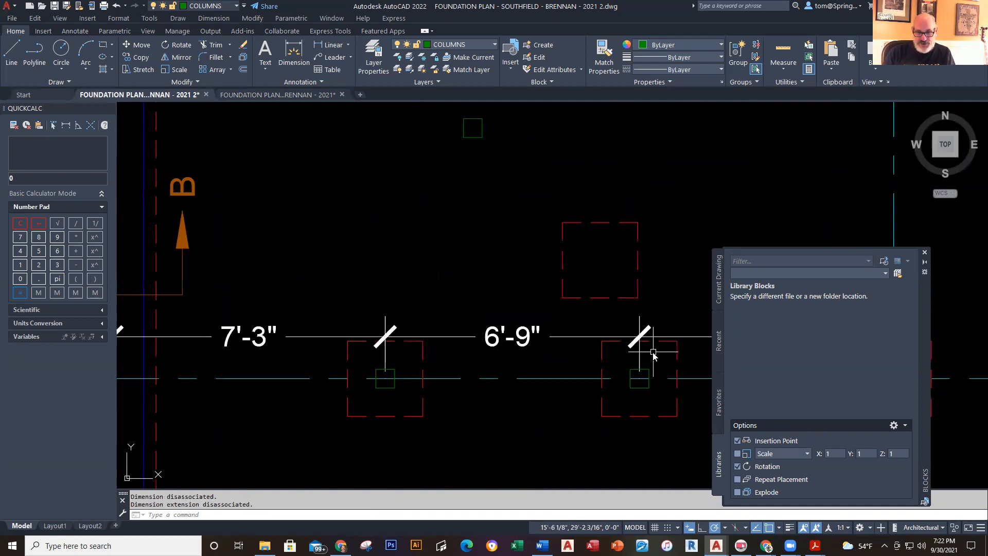
{"action": "middle_click_drag", "start_coordinate": [654, 359], "coordinate": [414, 319]}
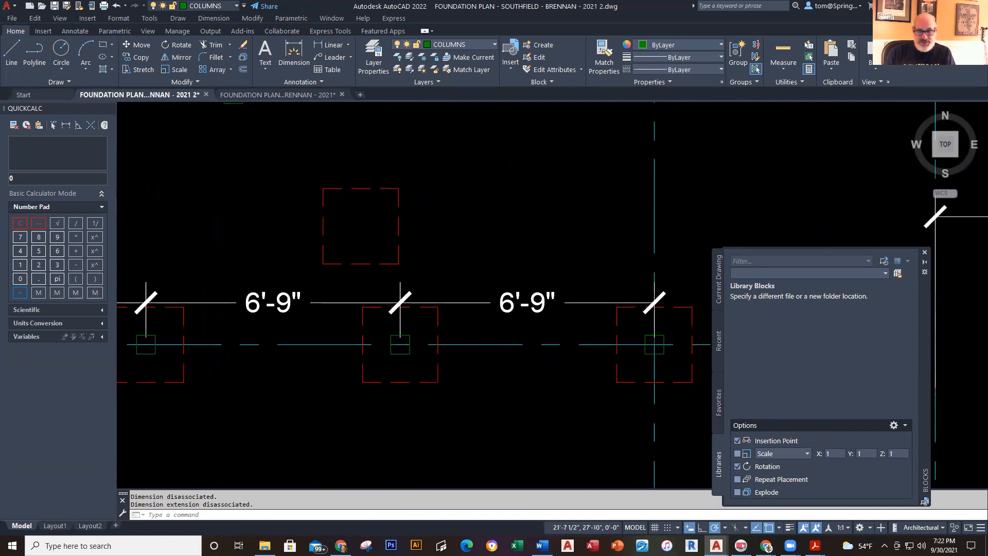
- Review the column layout in the original Southfield foundation plan, then return to the 2021 2 drawing
{"action": "scroll", "coordinate": [657, 371], "scroll_direction": "down", "scroll_amount": 3}
{"action": "scroll", "coordinate": [640, 370], "scroll_direction": "up", "scroll_amount": 1}
{"action": "middle_click_drag", "start_coordinate": [640, 370], "coordinate": [479, 359]}
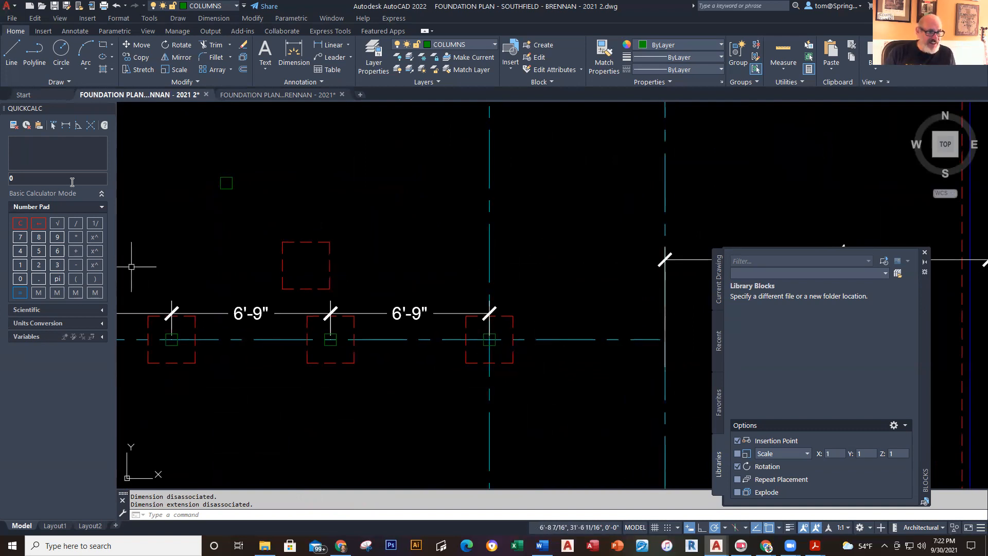
{"action": "left_click", "coordinate": [277, 95]}
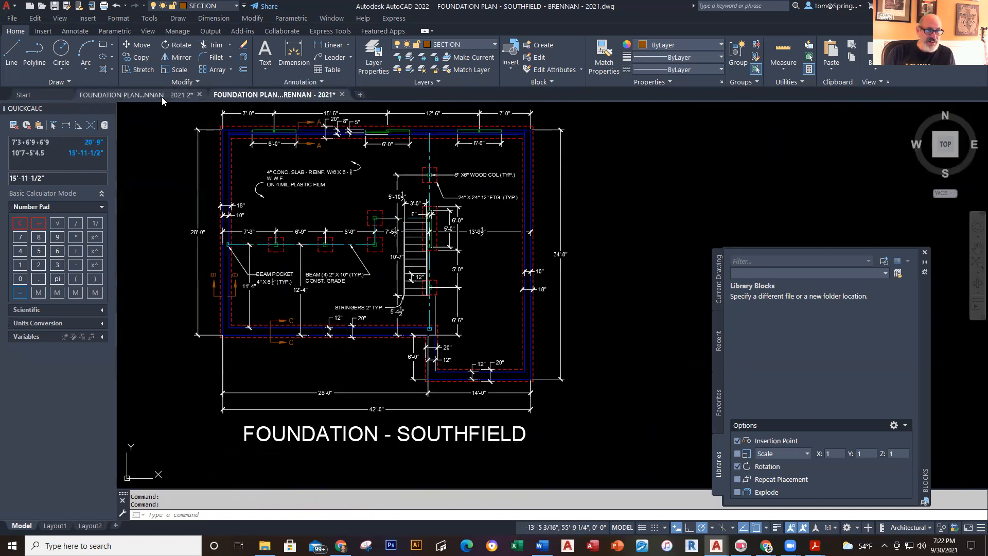
{"action": "mouse_move", "coordinate": [162, 97]}
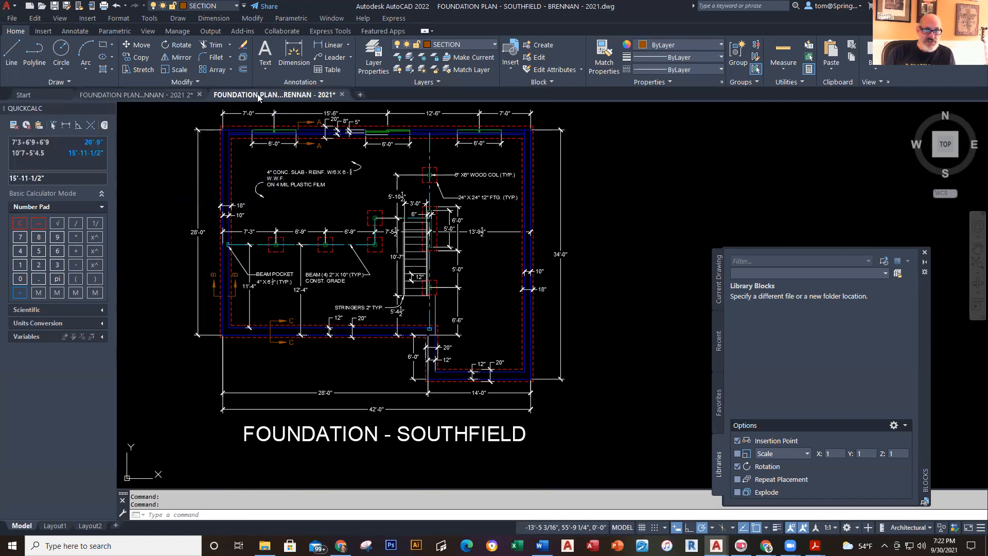
{"action": "left_click", "coordinate": [173, 100]}
{"action": "scroll", "coordinate": [441, 375], "scroll_direction": "down", "scroll_amount": 5}
{"action": "middle_click_drag", "start_coordinate": [441, 397], "coordinate": [376, 324]}
{"action": "scroll", "coordinate": [392, 327], "scroll_direction": "up", "scroll_amount": 5}
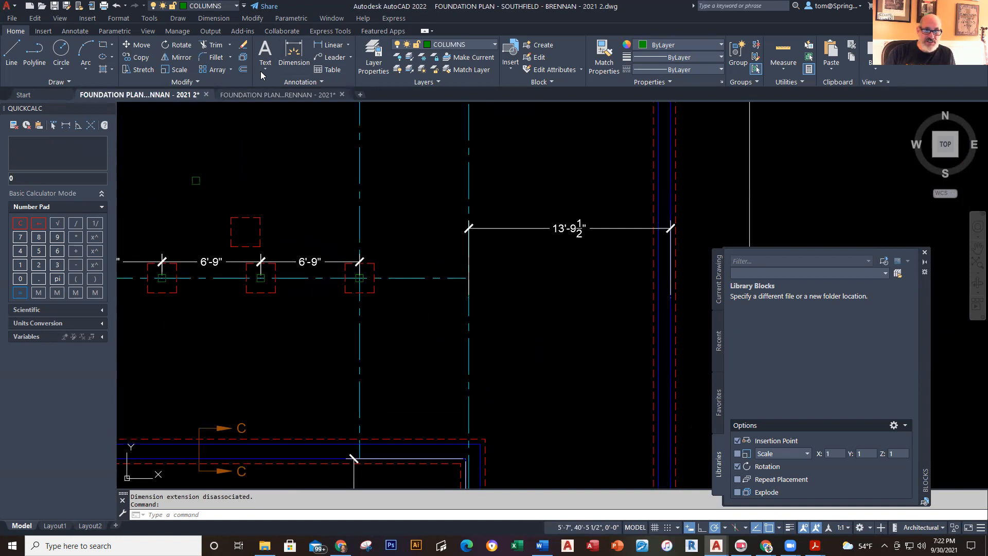
- Make BEAMS the current layer and set the Offset layer option to Current
{"action": "left_click", "coordinate": [463, 45]}
{"action": "left_click", "coordinate": [442, 305]}
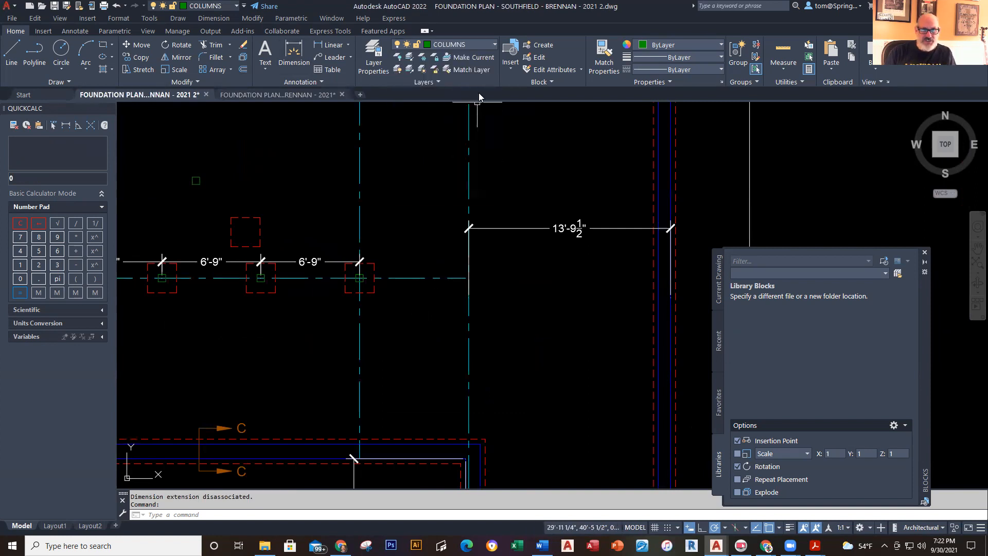
{"action": "left_click", "coordinate": [492, 45]}
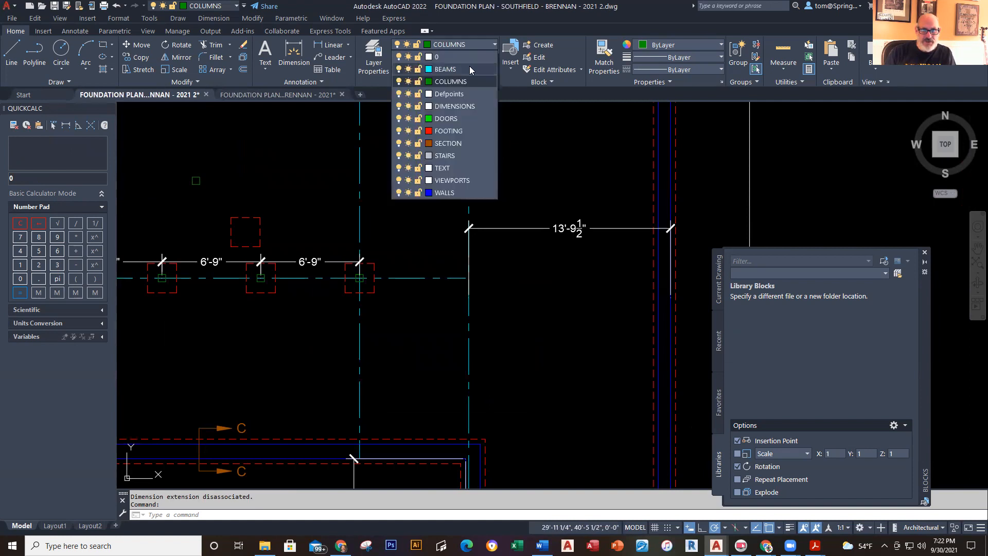
{"action": "left_click", "coordinate": [469, 69]}
{"action": "type", "text": "o"}
{"action": "key", "text": "Return"}
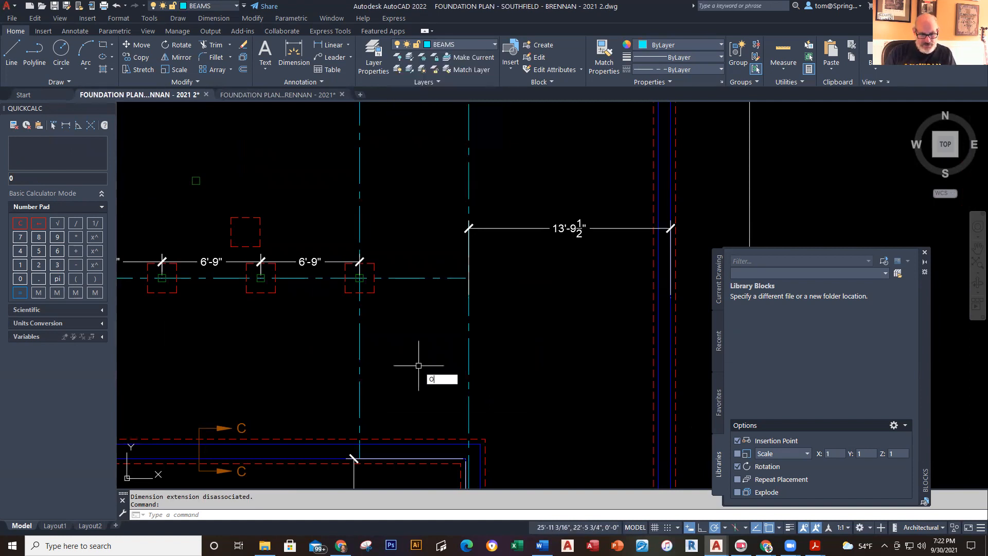
{"action": "left_click", "coordinate": [333, 515]}
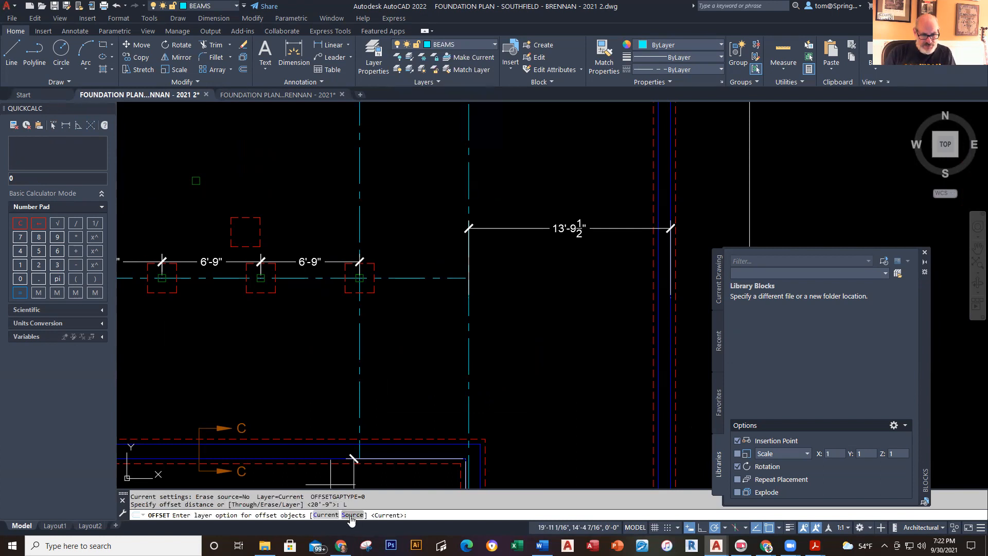
{"action": "left_click", "coordinate": [352, 515]}
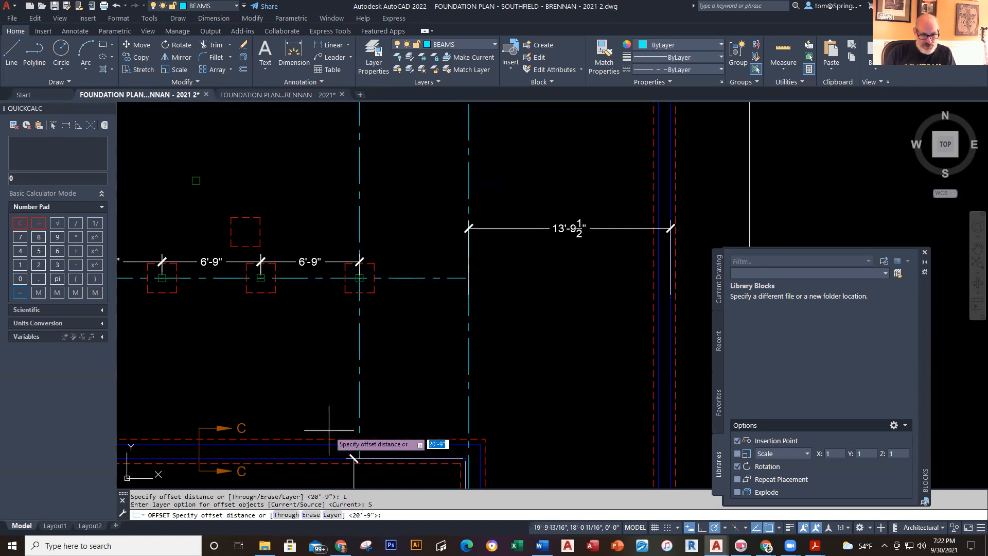
{"action": "left_click", "coordinate": [336, 515]}
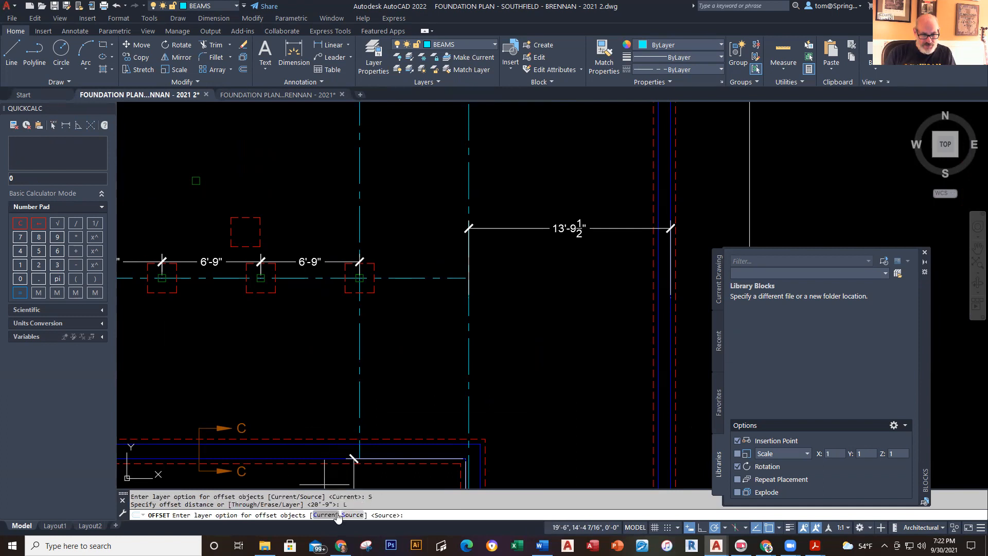
{"action": "left_click", "coordinate": [325, 516]}
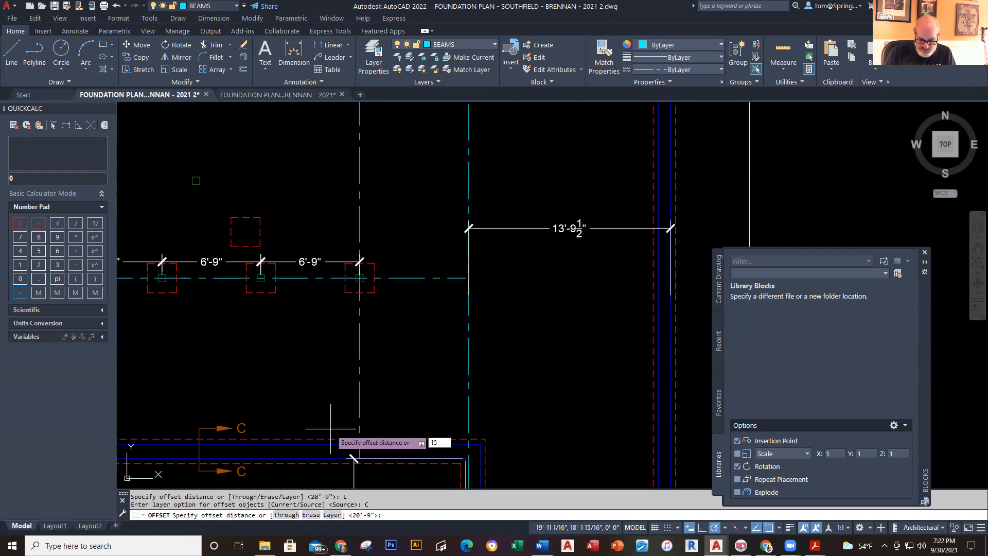
- Offset the outer line of the south wall at section C 15'-11 1/2" into the building as a beam centerline
{"action": "type", "text": "15'11.5"}
{"action": "key", "text": "Return"}
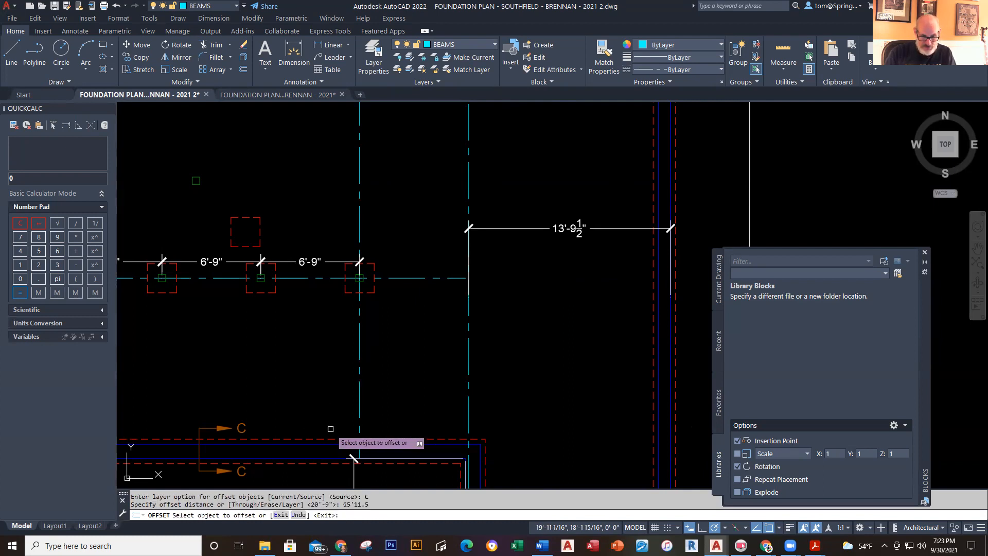
{"action": "left_click", "coordinate": [323, 459]}
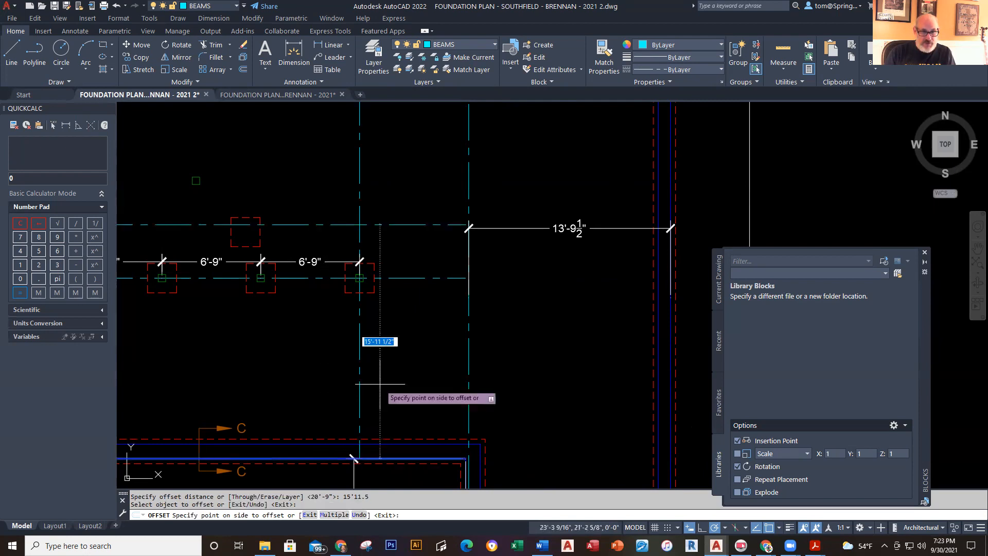
{"action": "left_click", "coordinate": [409, 372]}
{"action": "scroll", "coordinate": [377, 248], "scroll_direction": "up", "scroll_amount": 2}
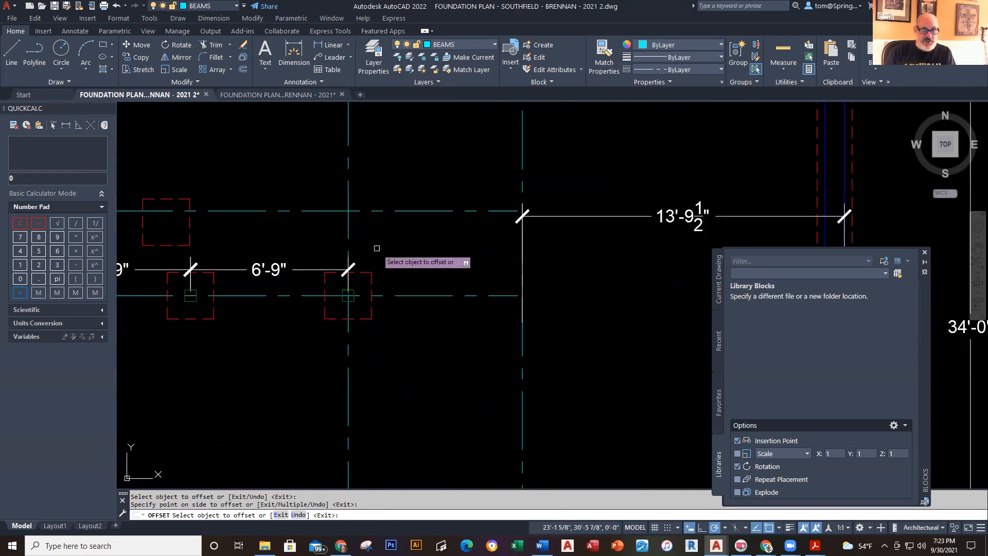
{"action": "key", "text": "Escape"}
- Copy the loose column square by its center onto the intersection of the new beam centerline and the vertical centerline through the third column
{"action": "scroll", "coordinate": [381, 250], "scroll_direction": "down", "scroll_amount": 2}
{"action": "middle_click_drag", "start_coordinate": [394, 252], "coordinate": [513, 271]}
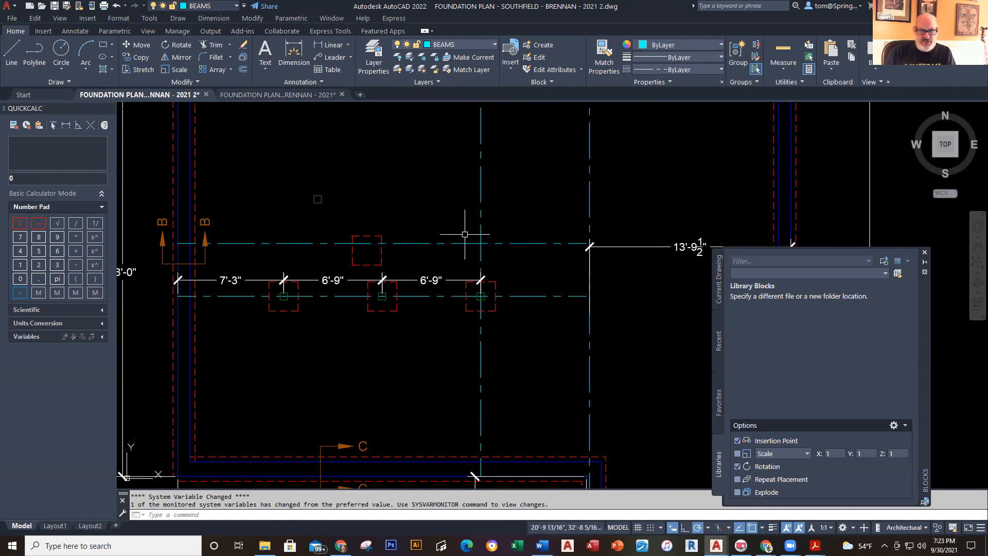
{"action": "type", "text": "co"}
{"action": "key", "text": "Return"}
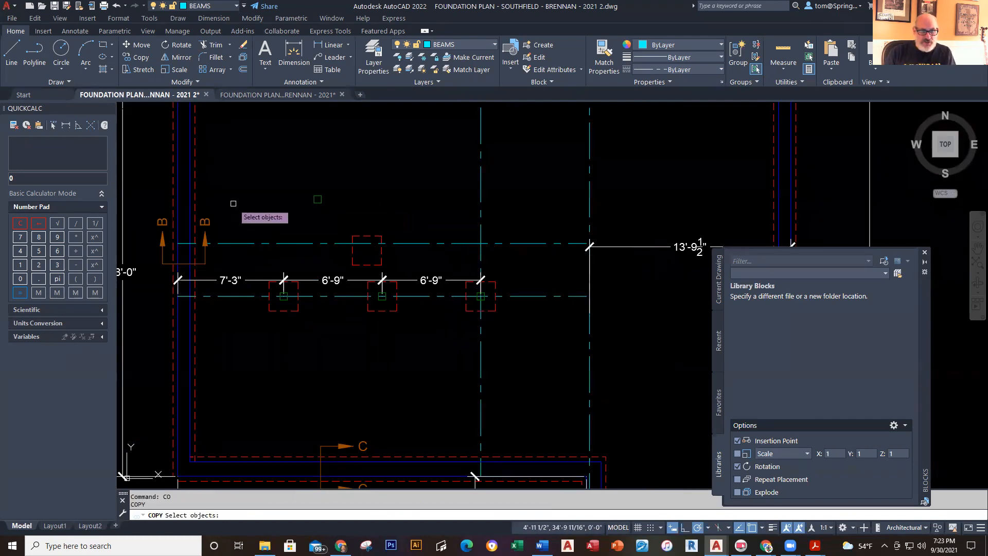
{"action": "left_click", "coordinate": [308, 209]}
{"action": "left_click", "coordinate": [327, 188]}
{"action": "key", "text": "Return"}
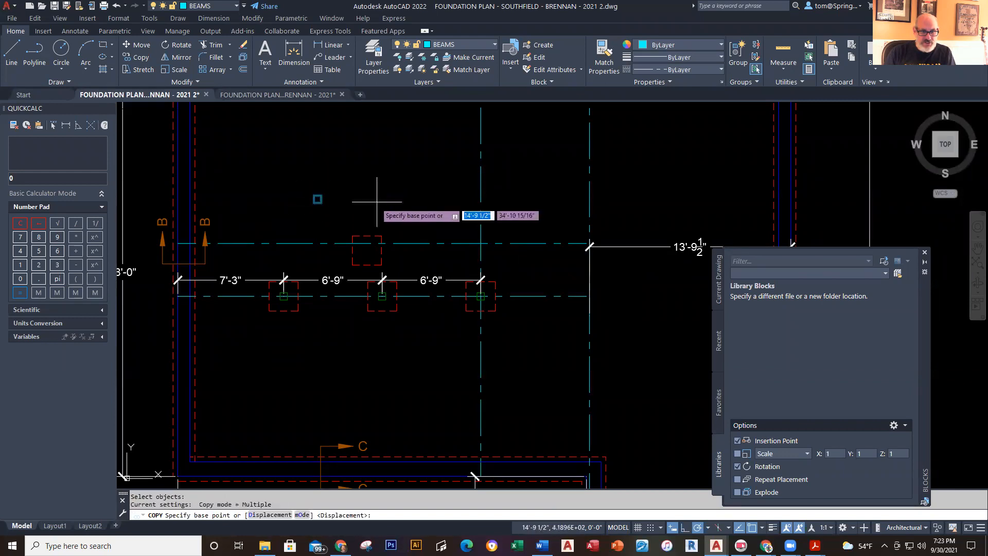
{"action": "scroll", "coordinate": [345, 206], "scroll_direction": "up", "scroll_amount": 4}
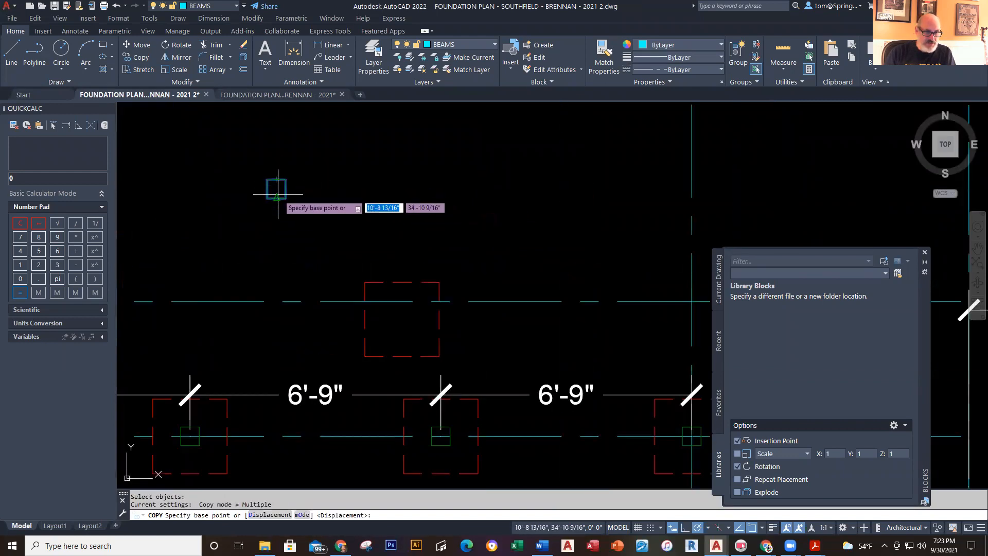
{"action": "left_click", "coordinate": [277, 191]}
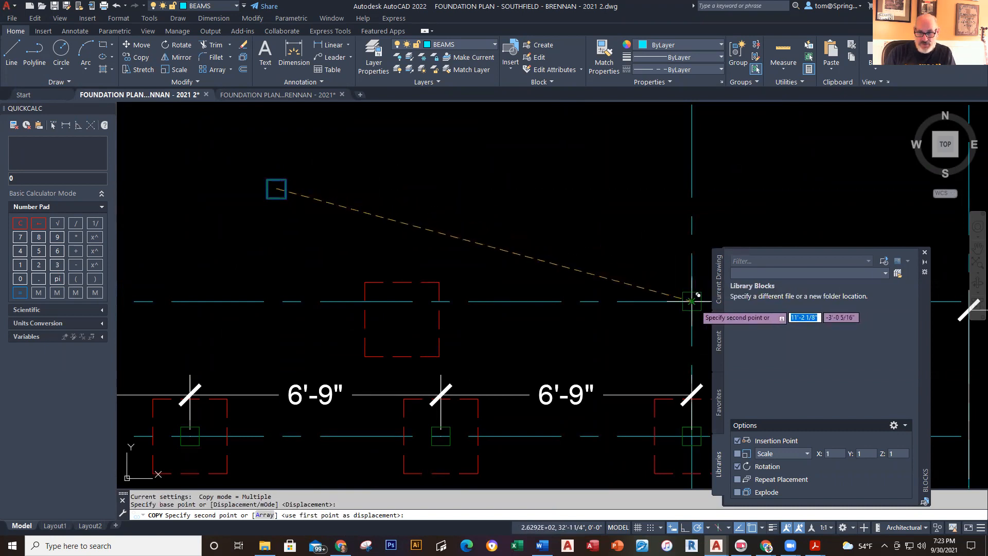
{"action": "scroll", "coordinate": [629, 325], "scroll_direction": "down", "scroll_amount": 2}
{"action": "key", "text": "Escape"}
- Copy the loose footing square by its center onto the center of the new column above the third column
{"action": "middle_click_drag", "start_coordinate": [609, 324], "coordinate": [446, 293]}
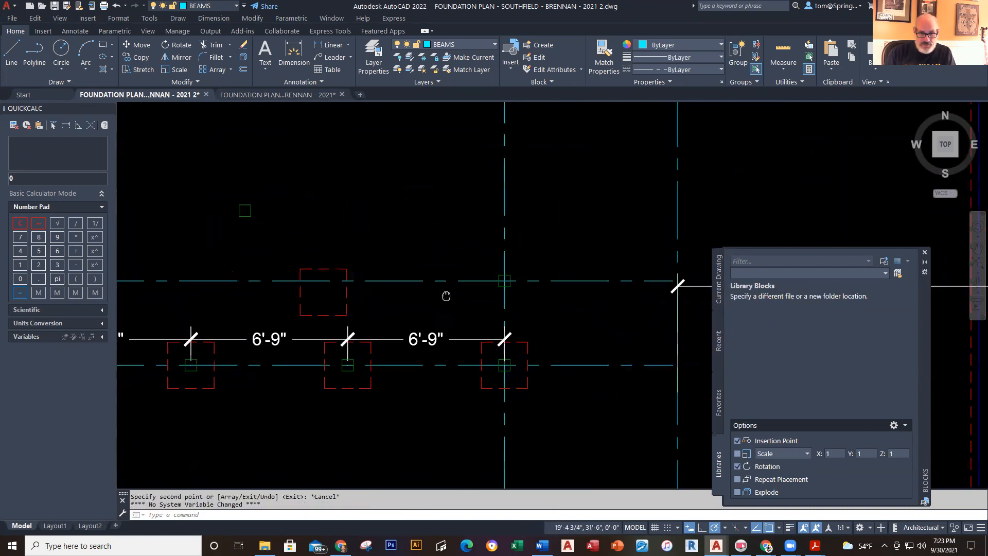
{"action": "type", "text": "CO"}
{"action": "key", "text": "Return"}
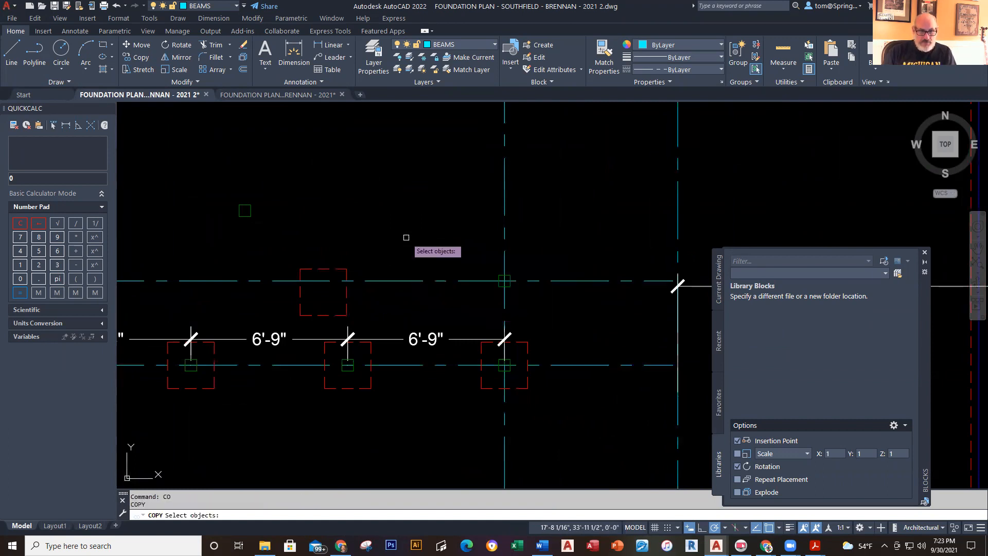
{"action": "left_click", "coordinate": [347, 296]}
{"action": "key", "text": "Return"}
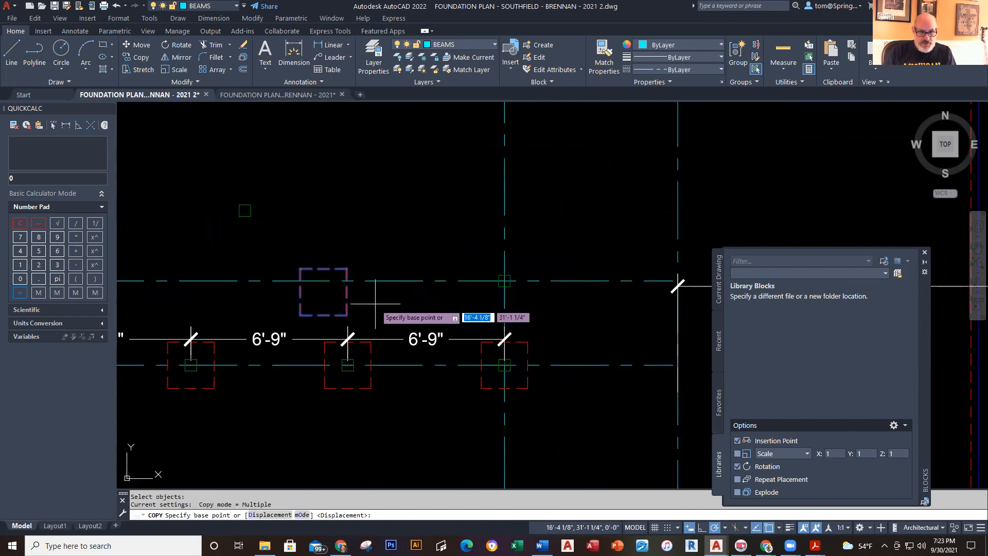
{"action": "left_click", "coordinate": [323, 291]}
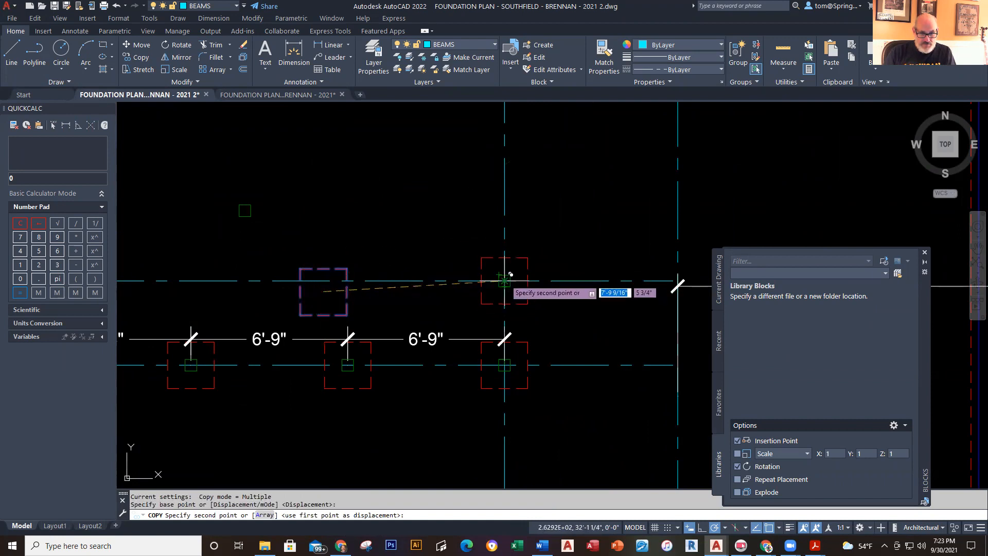
{"action": "key", "text": "Escape"}
{"action": "key", "text": "Escape"}
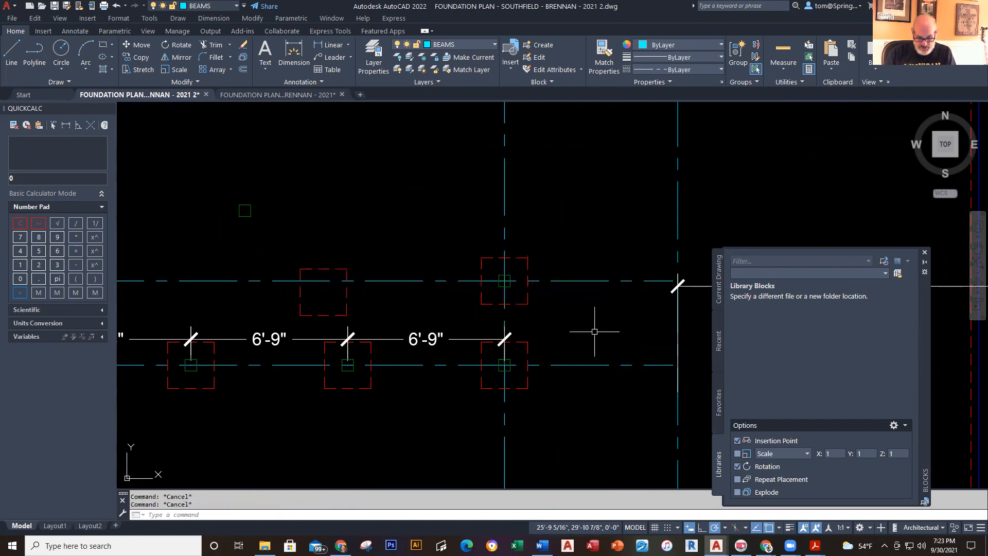
- Examine the original foundation plan for the vertical spacing from the new column to the next column north
{"action": "scroll", "coordinate": [593, 332], "scroll_direction": "down", "scroll_amount": 2}
{"action": "mouse_move", "coordinate": [538, 330]}
{"action": "middle_mouse_down"}
{"action": "mouse_move", "coordinate": [515, 327]}
{"action": "mouse_move", "coordinate": [449, 282]}
{"action": "middle_mouse_up"}
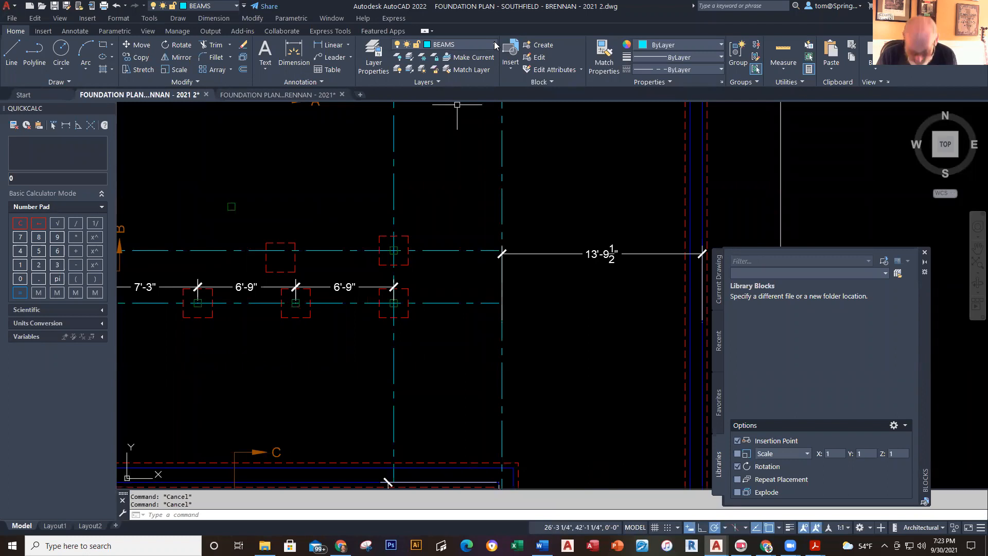
{"action": "scroll", "coordinate": [517, 211], "scroll_direction": "down", "scroll_amount": 2}
{"action": "middle_click_drag", "start_coordinate": [543, 274], "coordinate": [526, 266]}
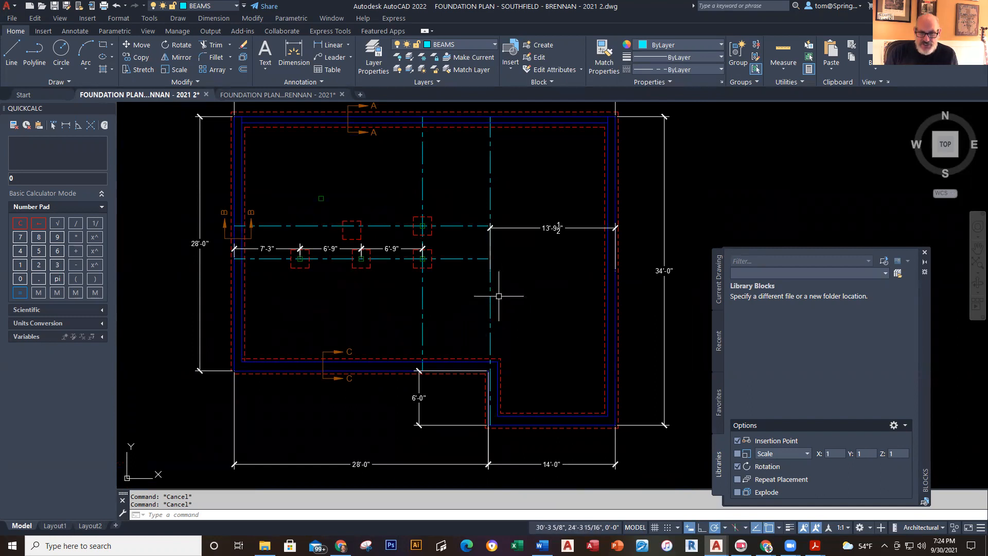
{"action": "mouse_move", "coordinate": [490, 311]}
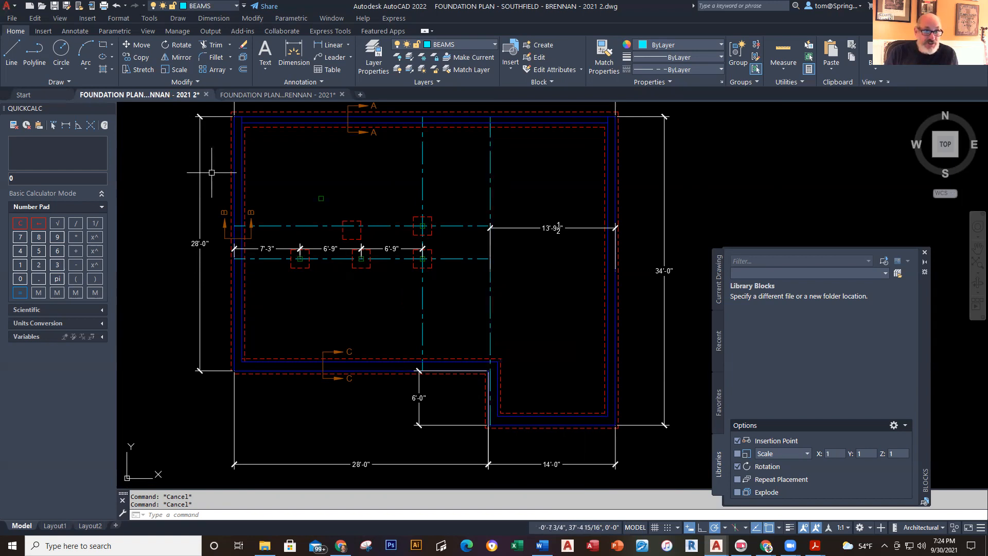
{"action": "left_click", "coordinate": [294, 95]}
{"action": "scroll", "coordinate": [468, 252], "scroll_direction": "up", "scroll_amount": 6}
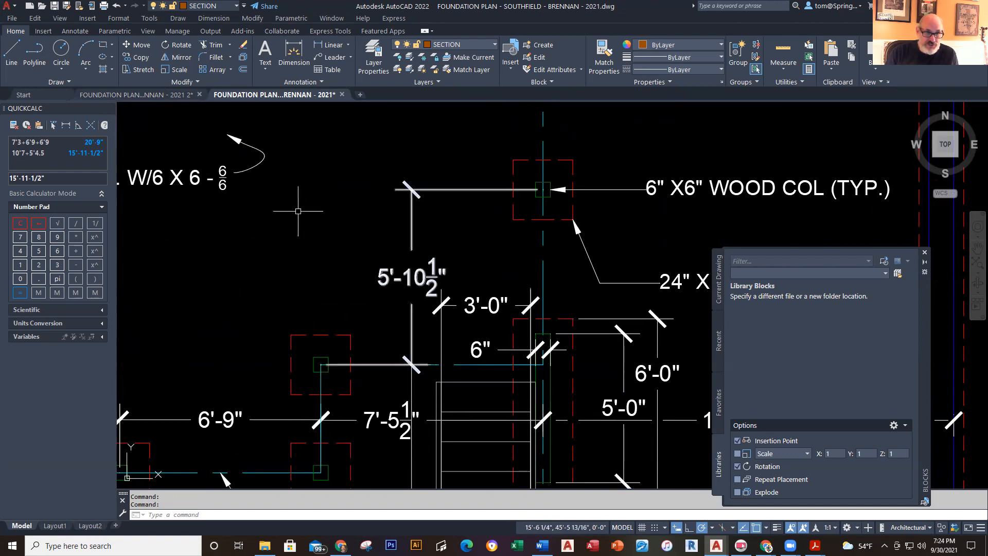
{"action": "left_click", "coordinate": [136, 95]}
- Copy the new column and its footing from the column's center 5'-10 1/2" straight up along the vertical centerline
{"action": "scroll", "coordinate": [441, 221], "scroll_direction": "down", "scroll_amount": 2}
{"action": "scroll", "coordinate": [419, 258], "scroll_direction": "up", "scroll_amount": 5}
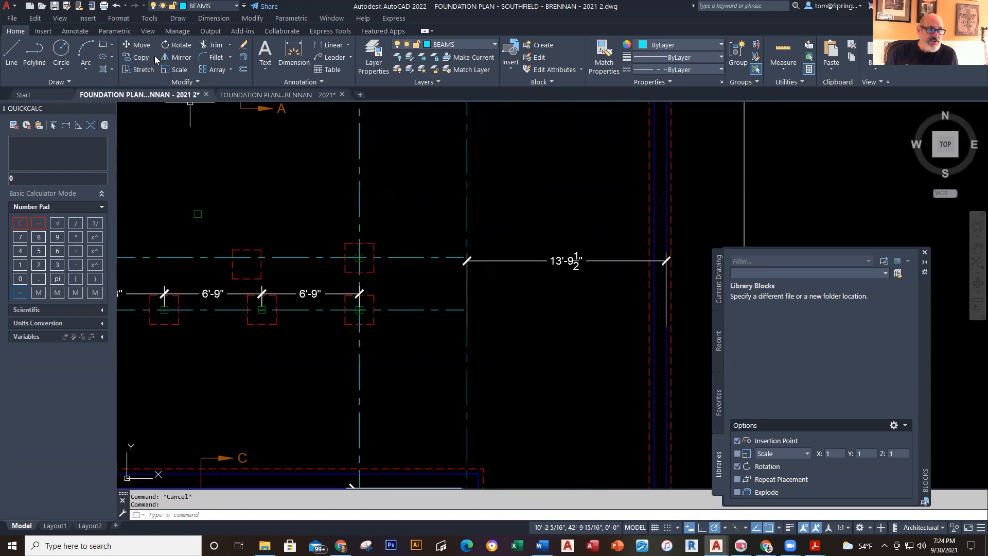
{"action": "left_click", "coordinate": [140, 57]}
{"action": "left_click", "coordinate": [330, 279]}
{"action": "left_click", "coordinate": [401, 196]}
{"action": "key", "text": "Return"}
{"action": "scroll", "coordinate": [360, 258], "scroll_direction": "up", "scroll_amount": 6}
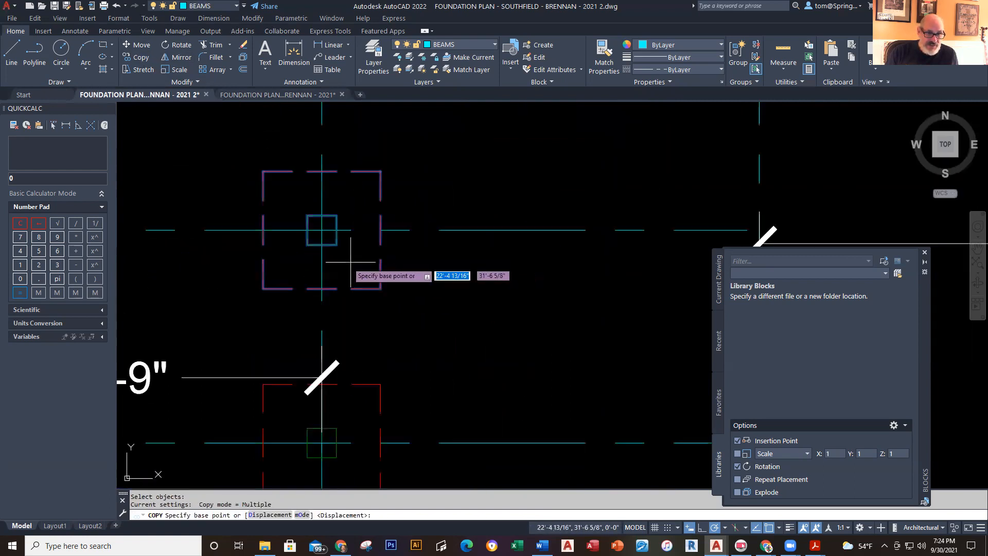
{"action": "left_click", "coordinate": [321, 230]}
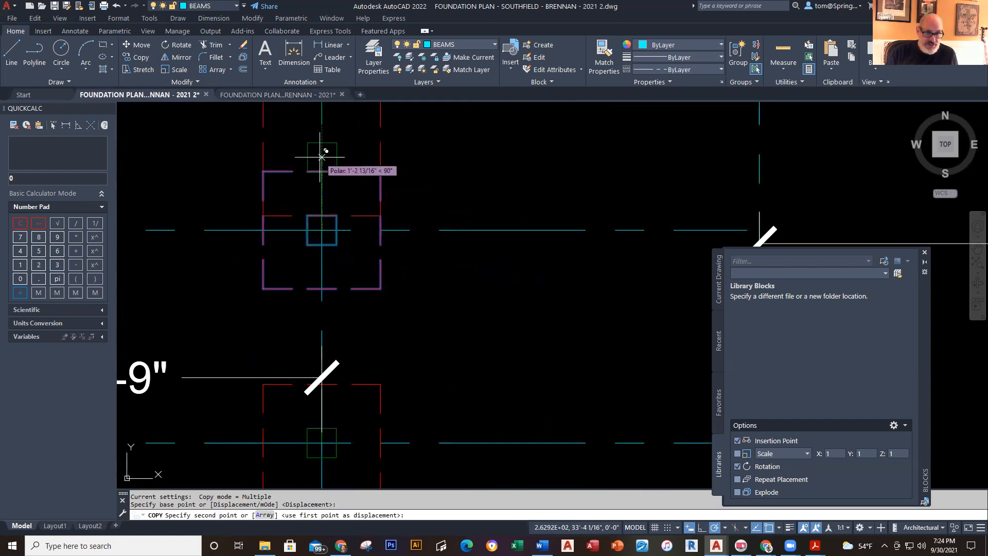
{"action": "type", "text": "5"}
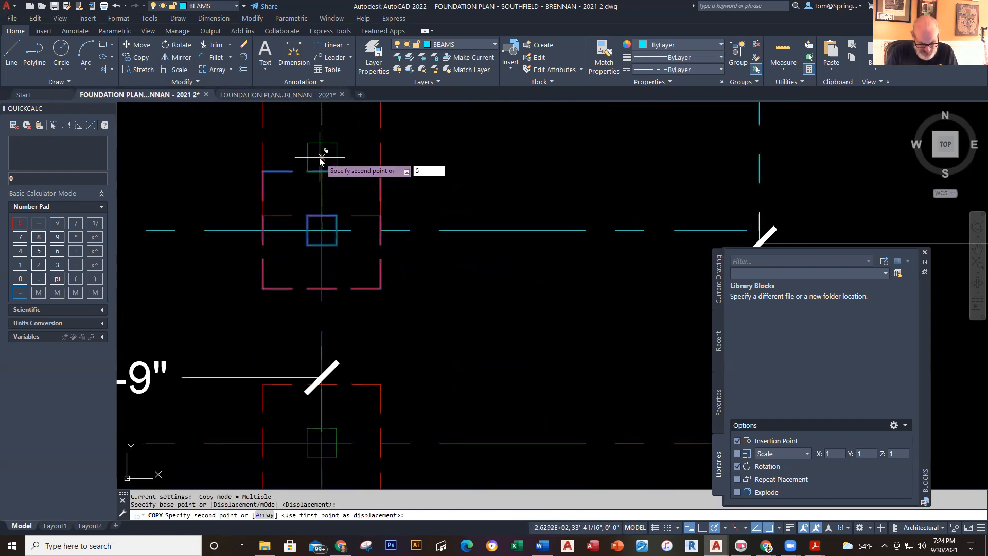
{"action": "type", "text": "'10.5"}
{"action": "key", "text": "Return"}
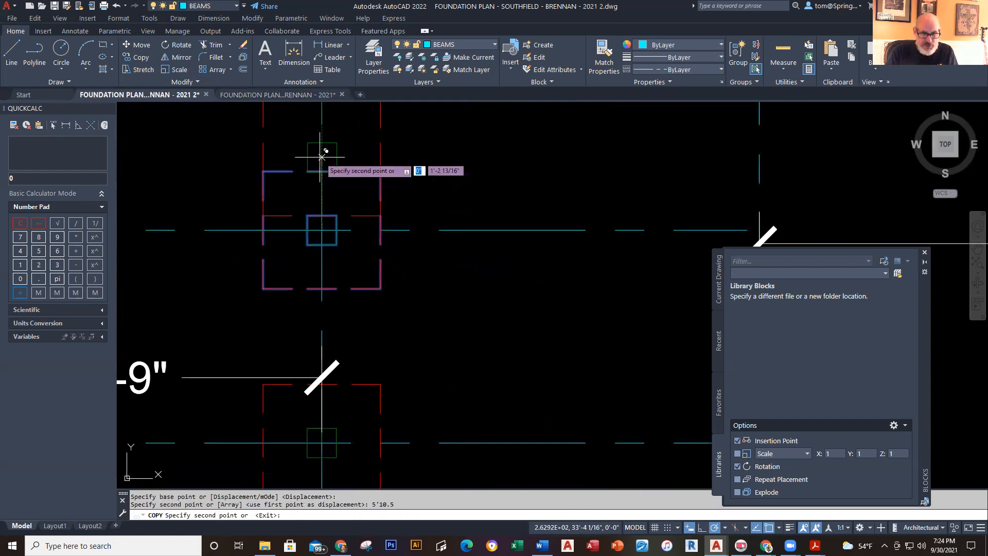
{"action": "key", "text": "Escape"}
- Move the northernmost column and its footing horizontally east from the column's center to the vertical beam centerline nearest the east wall
{"action": "scroll", "coordinate": [604, 130], "scroll_direction": "down", "scroll_amount": 3}
{"action": "mouse_move", "coordinate": [604, 130]}
{"action": "middle_mouse_down"}
{"action": "mouse_move", "coordinate": [532, 184]}
{"action": "mouse_move", "coordinate": [472, 363]}
{"action": "middle_mouse_up"}
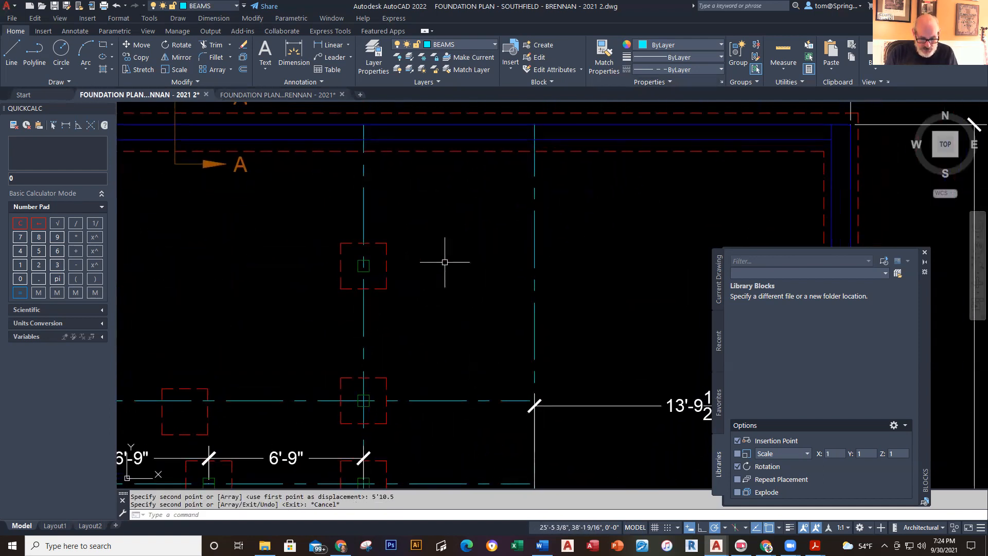
{"action": "type", "text": "m"}
{"action": "key", "text": "Return"}
{"action": "left_click", "coordinate": [298, 308]}
{"action": "left_click", "coordinate": [440, 200]}
{"action": "key", "text": "Return"}
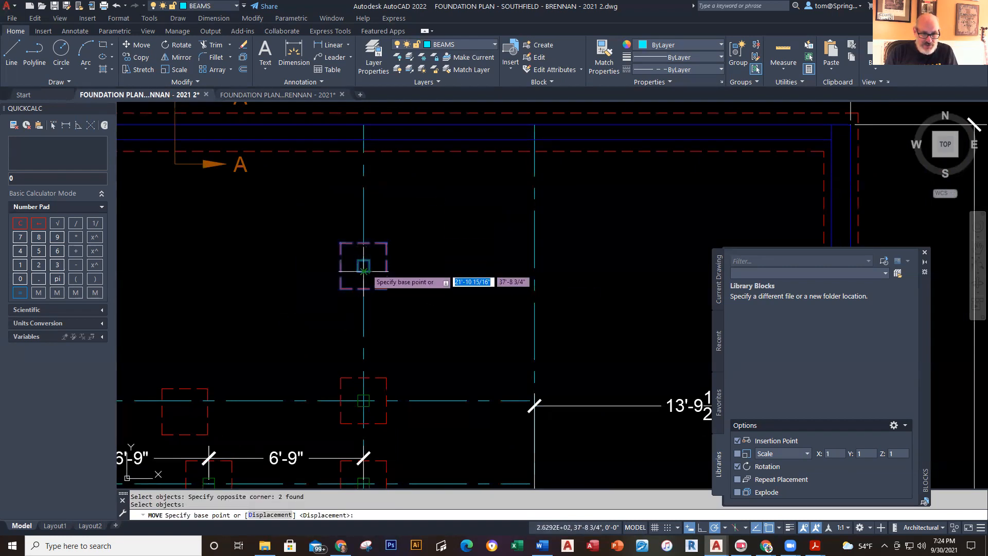
{"action": "scroll", "coordinate": [366, 269], "scroll_direction": "up", "scroll_amount": 5}
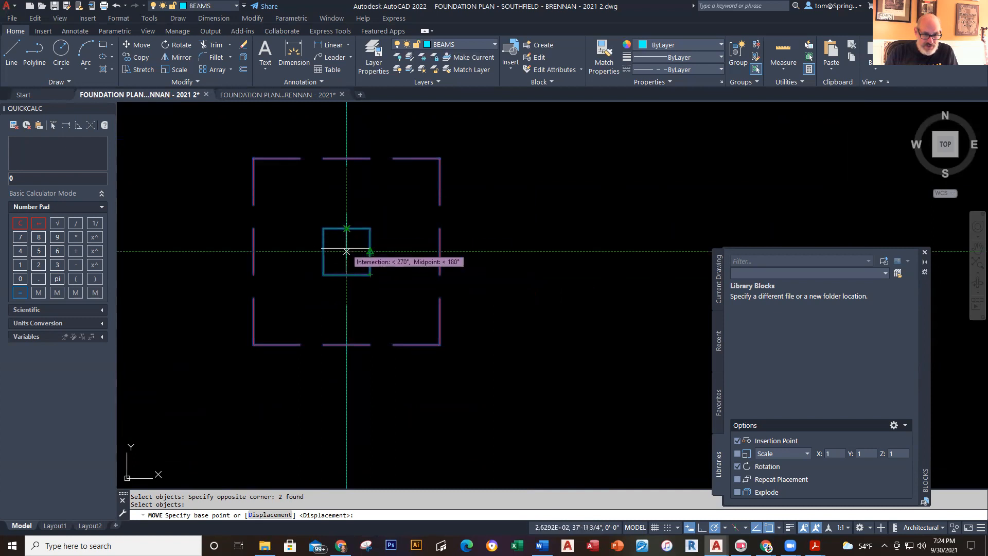
{"action": "left_click", "coordinate": [347, 251]}
{"action": "scroll", "coordinate": [537, 238], "scroll_direction": "down", "scroll_amount": 5}
{"action": "middle_click_drag", "start_coordinate": [552, 243], "coordinate": [414, 276]}
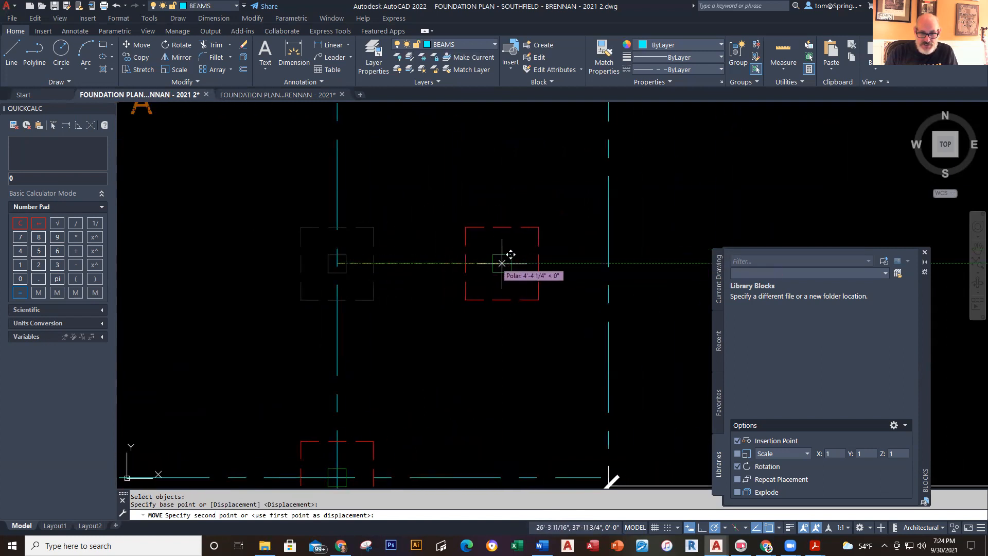
{"action": "left_click", "coordinate": [618, 256]}
- Realign the moved column and footing by the column's geometric center so they sit exactly on the eastern vertical centerline
{"action": "scroll", "coordinate": [676, 262], "scroll_direction": "up", "scroll_amount": 2}
{"action": "middle_click_drag", "start_coordinate": [677, 262], "coordinate": [640, 267]}
{"action": "type", "text": "m"}
{"action": "key", "text": "Return"}
{"action": "left_click", "coordinate": [377, 359]}
{"action": "left_click", "coordinate": [627, 142]}
{"action": "key", "text": "Return"}
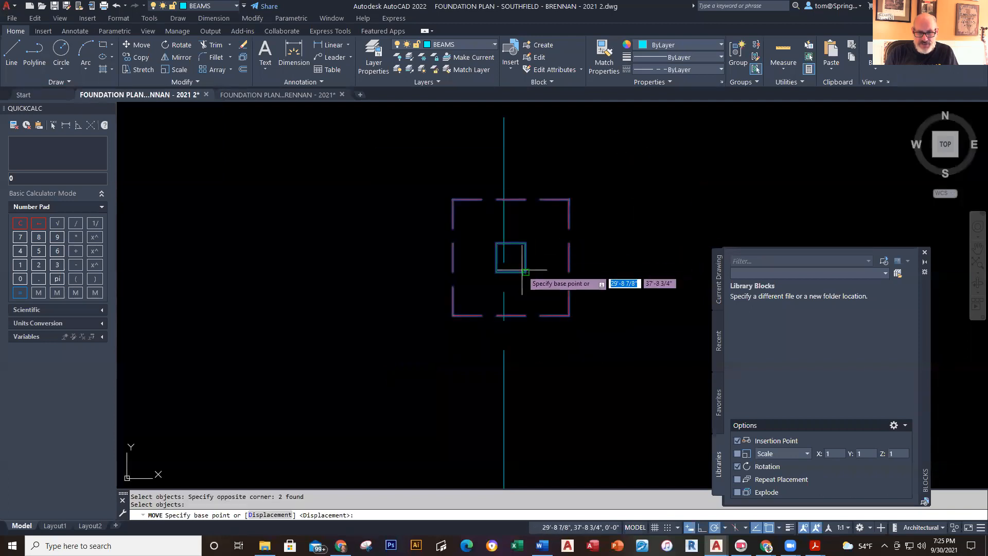
{"action": "scroll", "coordinate": [523, 269], "scroll_direction": "up", "scroll_amount": 5}
{"action": "right_click", "coordinate": [498, 211], "text": "shift"}
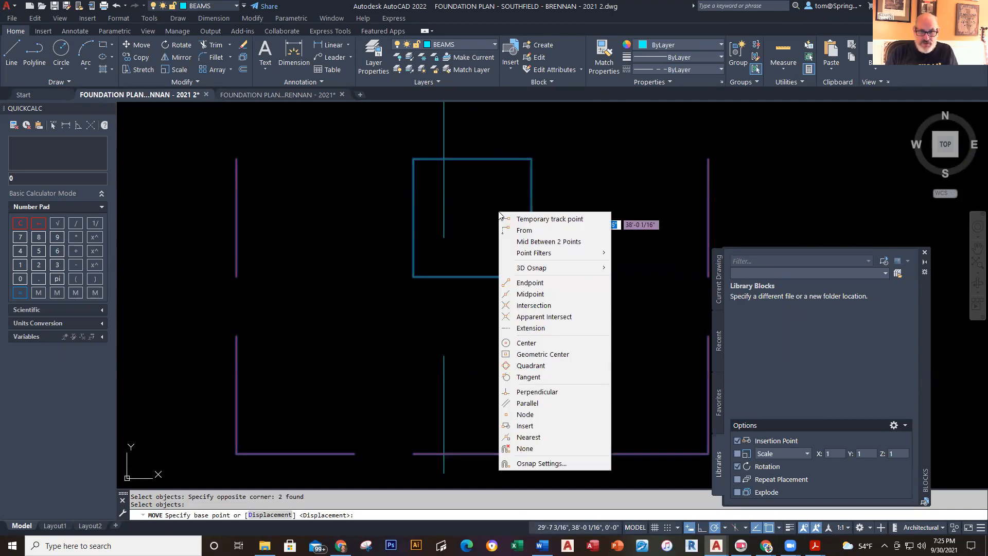
{"action": "left_click", "coordinate": [542, 354]}
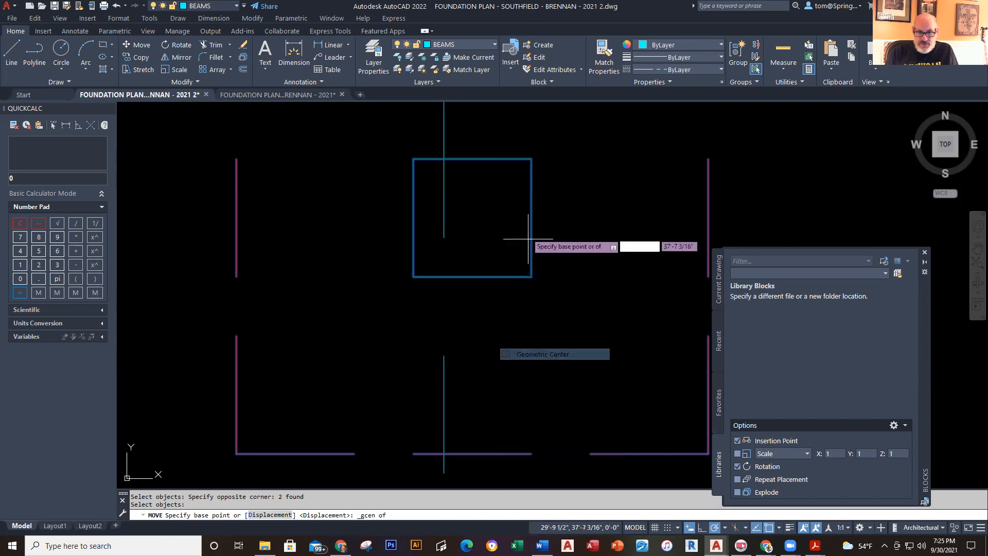
{"action": "left_click", "coordinate": [472, 217]}
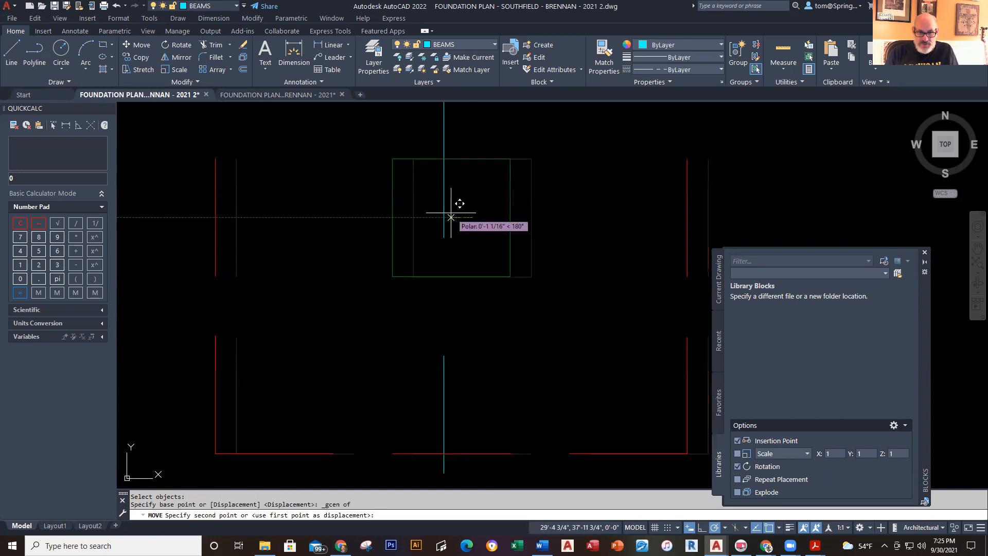
{"action": "left_click", "coordinate": [444, 218]}
- On the DIMENSIONS layer, add a vertical linear dimension between the upper-row column on the west centerline and the northern column on the east centerline
{"action": "scroll", "coordinate": [559, 265], "scroll_direction": "down", "scroll_amount": 6}
{"action": "middle_click_drag", "start_coordinate": [581, 284], "coordinate": [476, 233]}
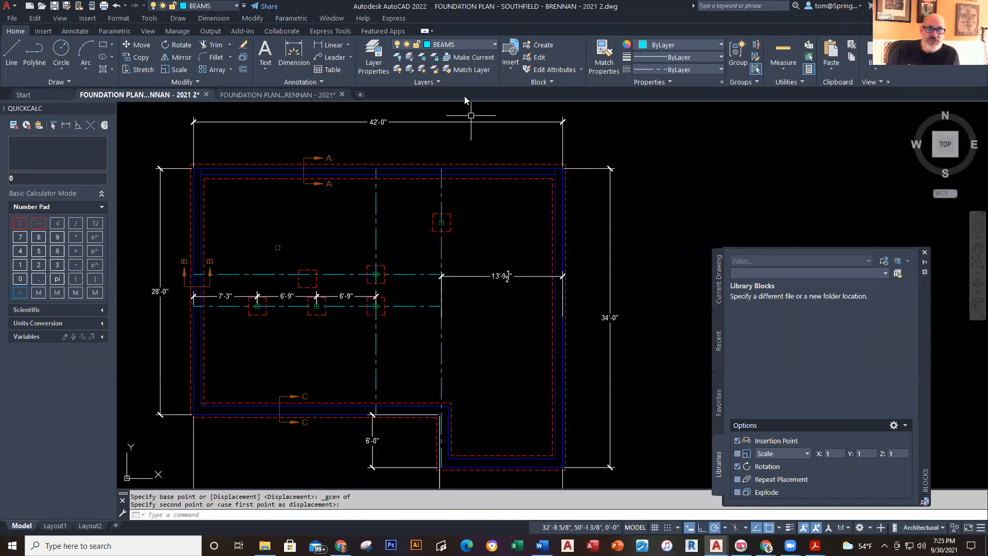
{"action": "left_click", "coordinate": [495, 43]}
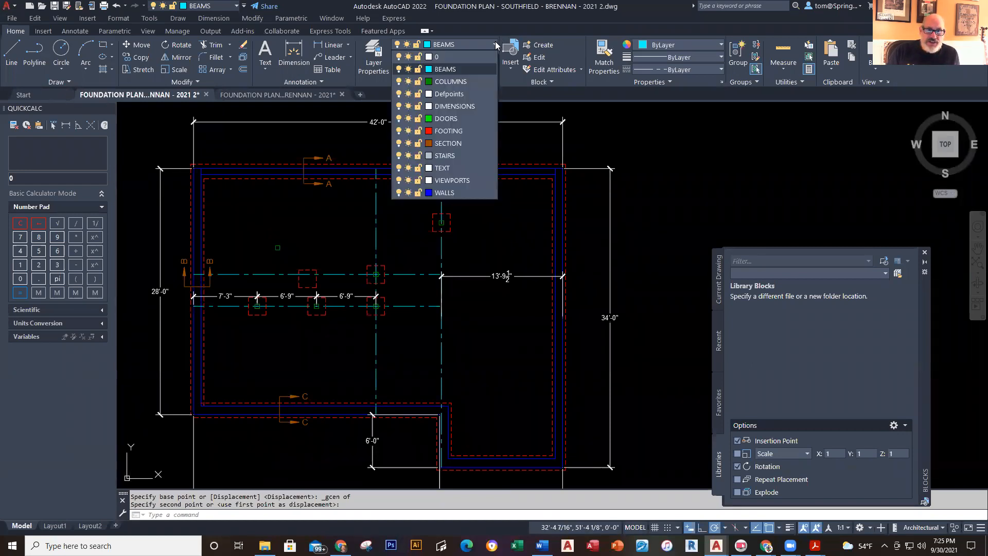
{"action": "left_click", "coordinate": [468, 106]}
{"action": "left_click", "coordinate": [346, 45]}
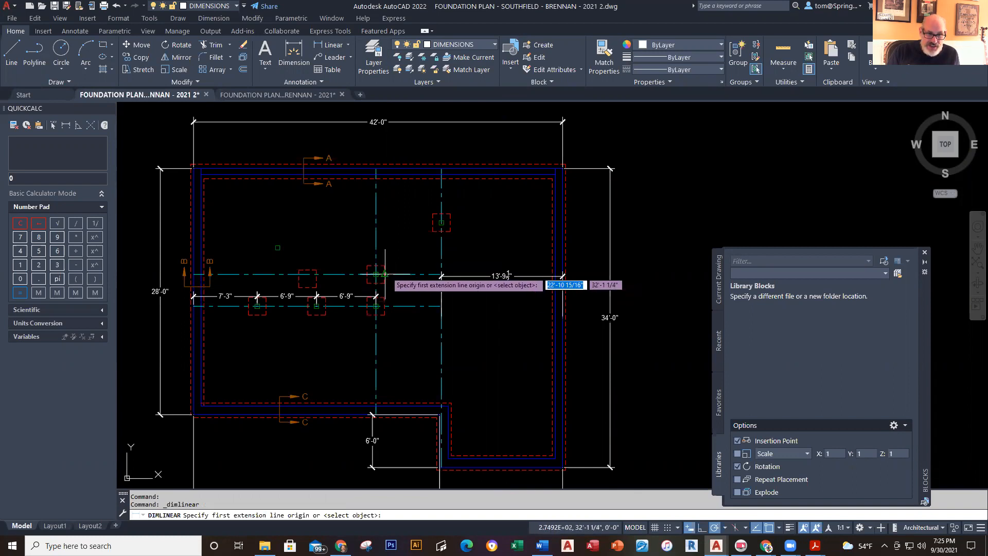
{"action": "scroll", "coordinate": [374, 272], "scroll_direction": "up", "scroll_amount": 8}
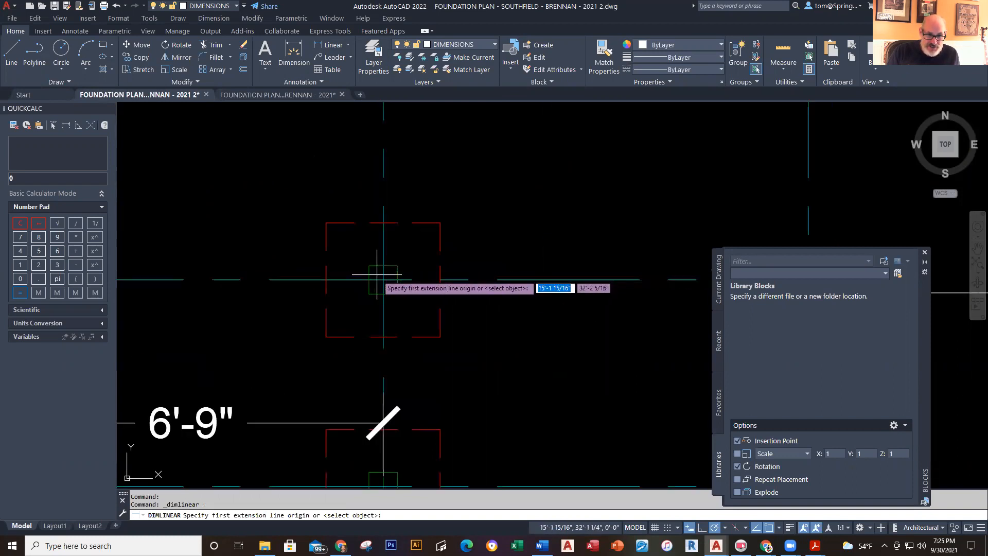
{"action": "left_click", "coordinate": [374, 273]}
{"action": "scroll", "coordinate": [525, 261], "scroll_direction": "down", "scroll_amount": 6}
{"action": "middle_click_drag", "start_coordinate": [520, 205], "coordinate": [453, 293]}
{"action": "scroll", "coordinate": [566, 259], "scroll_direction": "up", "scroll_amount": 8}
{"action": "scroll", "coordinate": [570, 260], "scroll_direction": "up", "scroll_amount": 2}
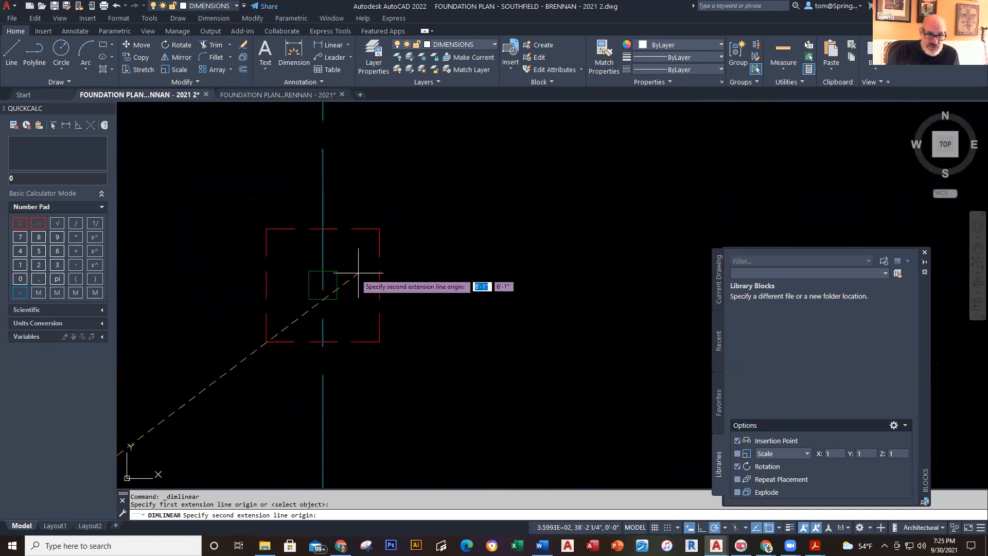
{"action": "left_click", "coordinate": [323, 284]}
{"action": "scroll", "coordinate": [322, 284], "scroll_direction": "down", "scroll_amount": 4}
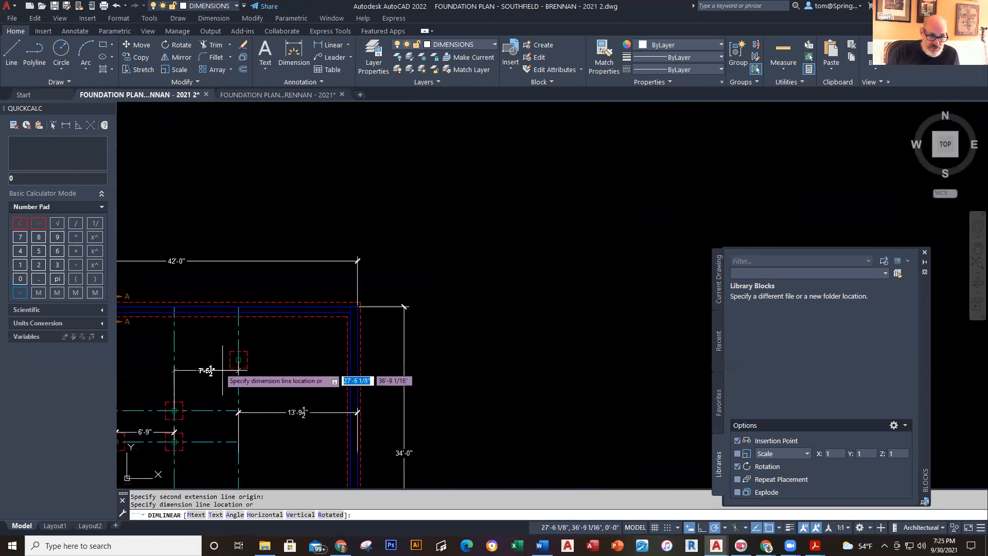
{"action": "left_click", "coordinate": [207, 410]}
- Examine the original foundation plan for the spacing from the inset corner of the south wall up to the column on the eastern centerline
{"action": "scroll", "coordinate": [326, 292], "scroll_direction": "down", "scroll_amount": 3}
{"action": "scroll", "coordinate": [326, 291], "scroll_direction": "up", "scroll_amount": 6}
{"action": "middle_click_drag", "start_coordinate": [335, 348], "coordinate": [353, 418]}
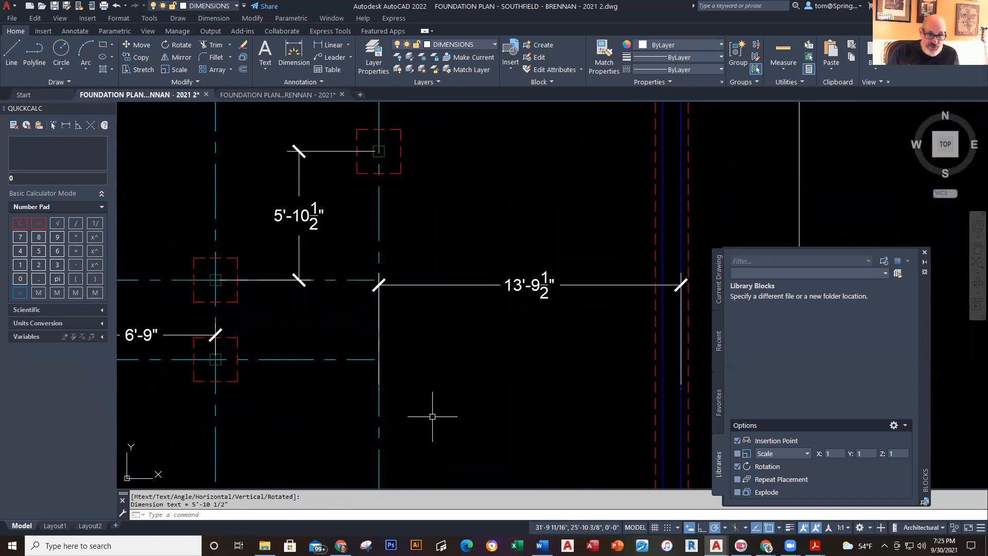
{"action": "scroll", "coordinate": [432, 415], "scroll_direction": "down", "scroll_amount": 3}
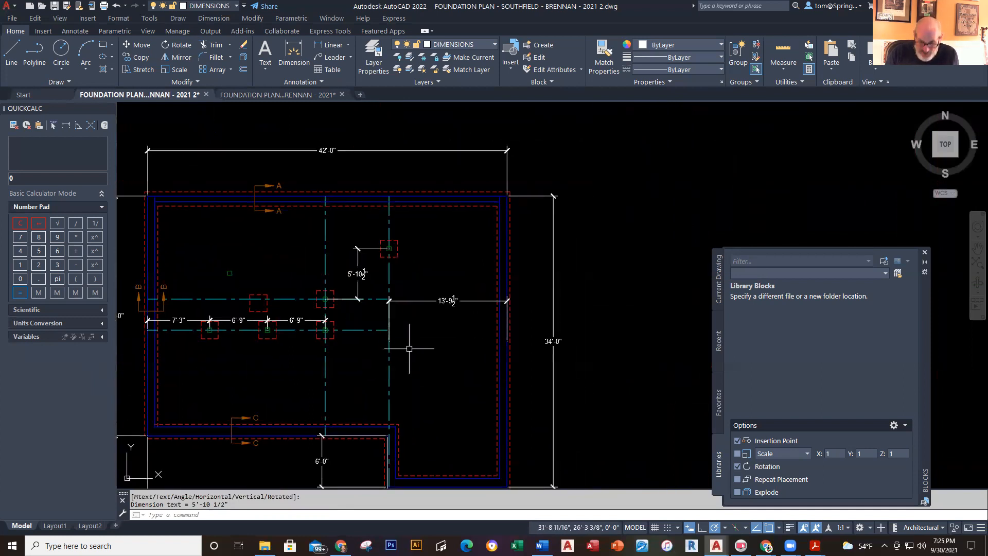
{"action": "middle_click_drag", "start_coordinate": [409, 349], "coordinate": [462, 326]}
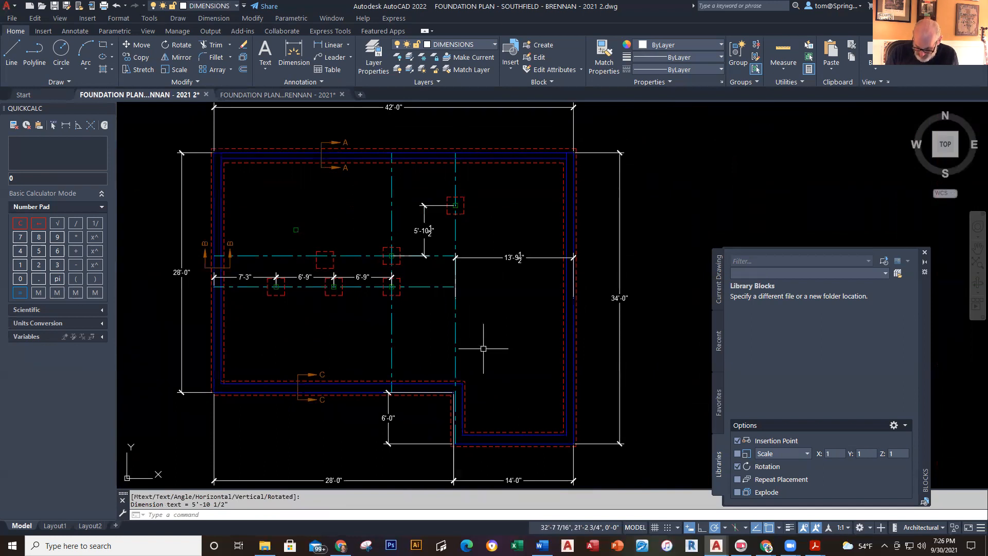
{"action": "left_click", "coordinate": [281, 96]}
{"action": "scroll", "coordinate": [442, 252], "scroll_direction": "up", "scroll_amount": 3}
{"action": "scroll", "coordinate": [443, 251], "scroll_direction": "down", "scroll_amount": 3}
{"action": "scroll", "coordinate": [443, 252], "scroll_direction": "up", "scroll_amount": 3}
{"action": "middle_click_drag", "start_coordinate": [443, 252], "coordinate": [409, 139]}
{"action": "mouse_move", "coordinate": [511, 446]}
{"action": "middle_mouse_down"}
{"action": "mouse_move", "coordinate": [525, 374]}
{"action": "mouse_move", "coordinate": [547, 428]}
{"action": "middle_mouse_up"}
{"action": "scroll", "coordinate": [525, 375], "scroll_direction": "up", "scroll_amount": 2}
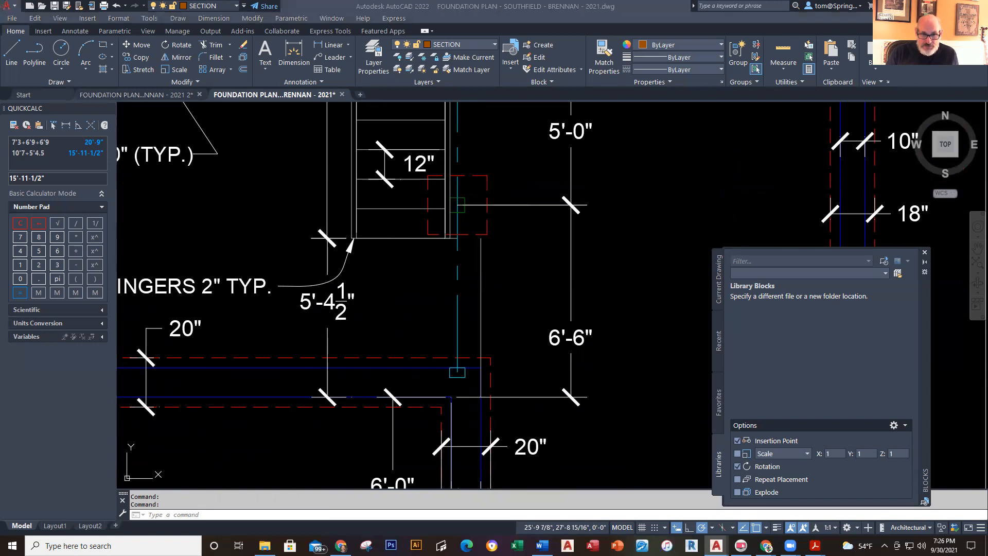
{"action": "left_click", "coordinate": [159, 94]}
- Copy the loose column square by its center to a point 6'6 straight above the outer wall corner at the south jog
{"action": "key", "text": "Return"}
{"action": "key", "text": "Escape"}
{"action": "type", "text": "co"}
{"action": "key", "text": "Return"}
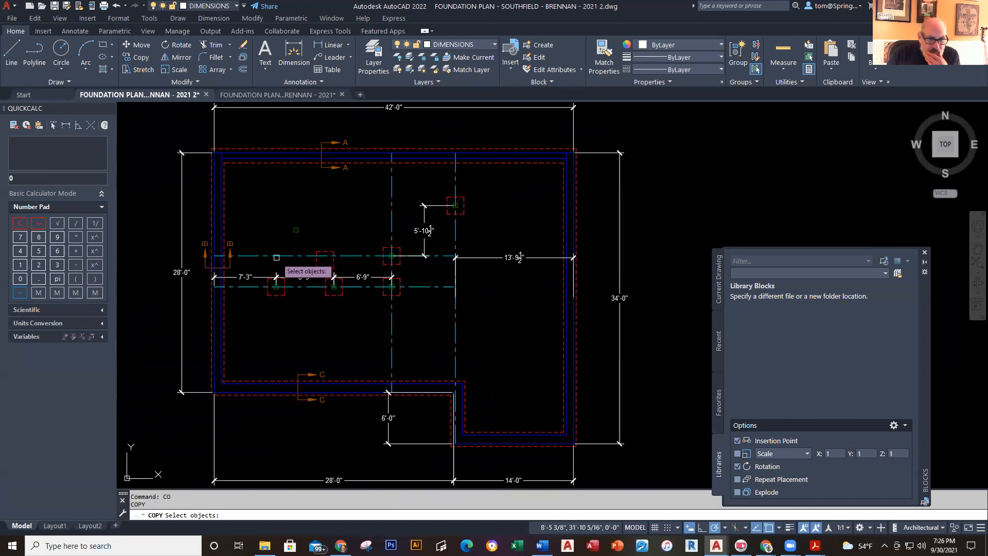
{"action": "left_click", "coordinate": [285, 240]}
{"action": "left_click", "coordinate": [342, 189]}
{"action": "scroll", "coordinate": [291, 242], "scroll_direction": "up", "scroll_amount": 6}
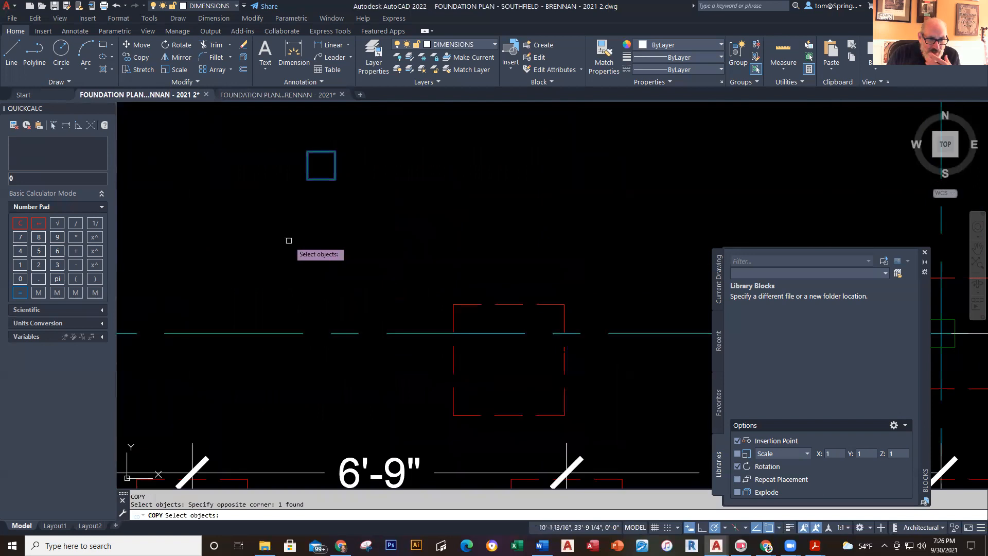
{"action": "key", "text": "Return"}
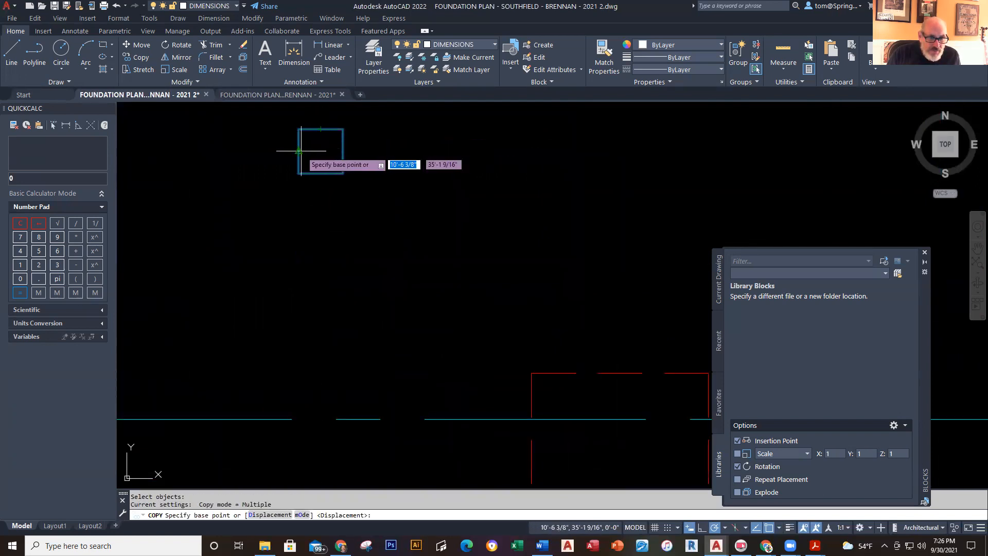
{"action": "left_click", "coordinate": [321, 150]}
{"action": "scroll", "coordinate": [441, 261], "scroll_direction": "down", "scroll_amount": 9}
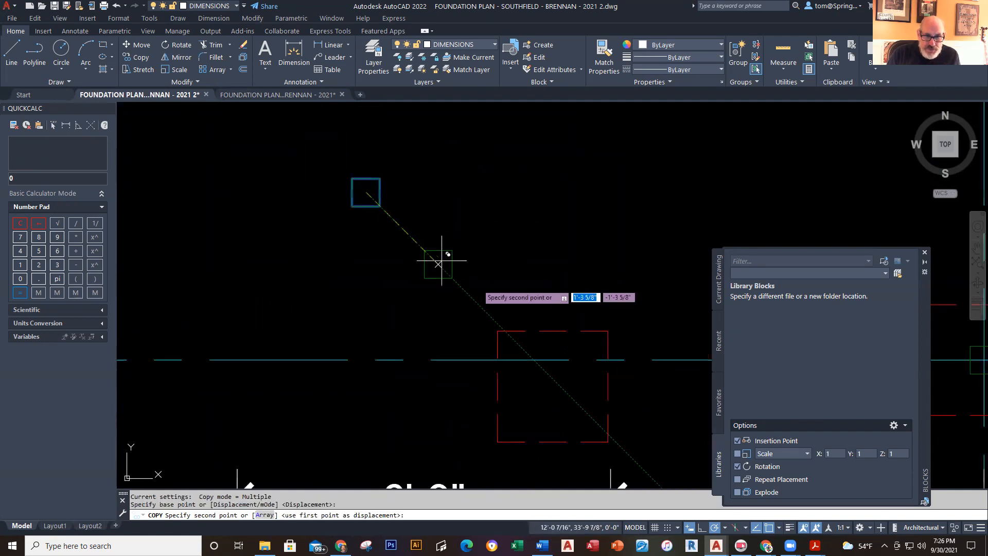
{"action": "scroll", "coordinate": [511, 460], "scroll_direction": "up", "scroll_amount": 5}
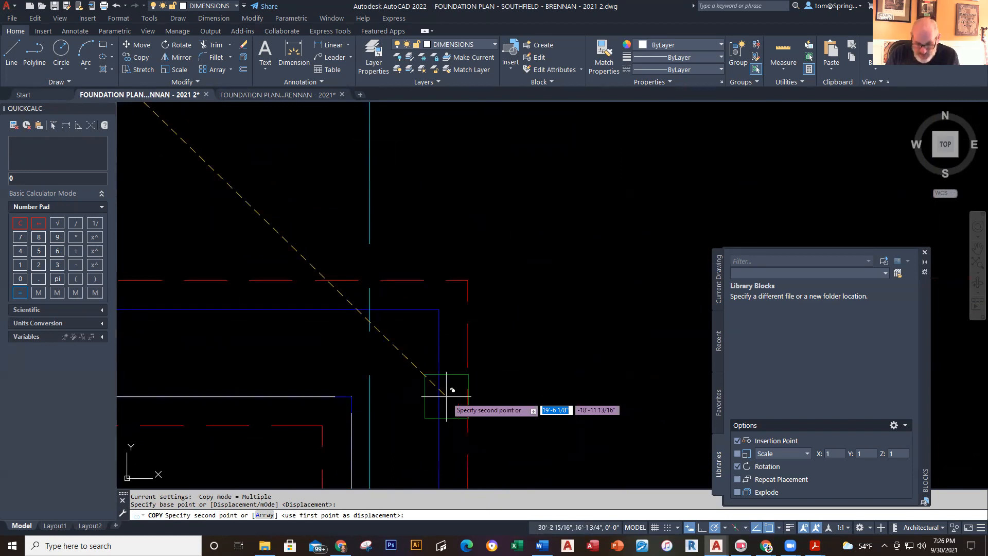
{"action": "scroll", "coordinate": [446, 396], "scroll_direction": "up", "scroll_amount": 2}
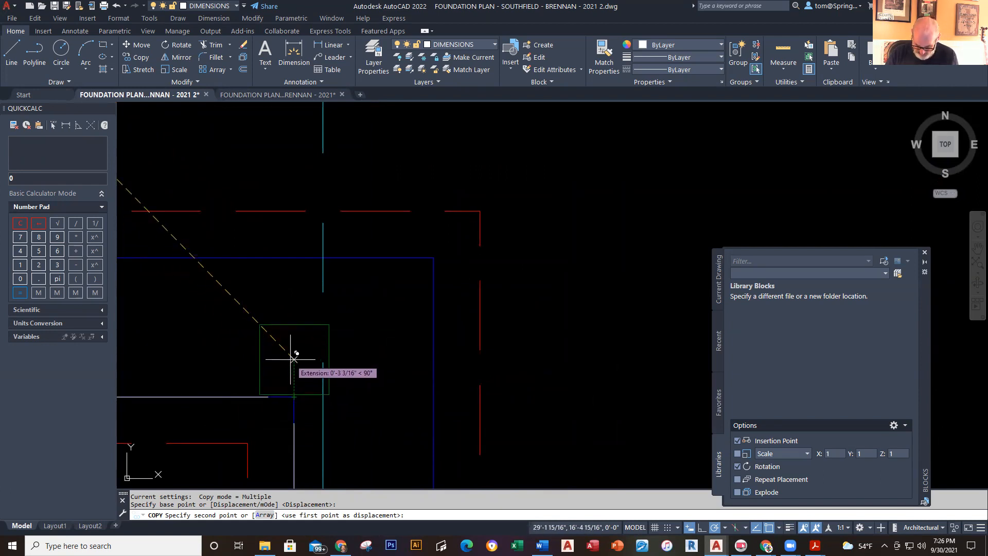
{"action": "type", "text": "6"}
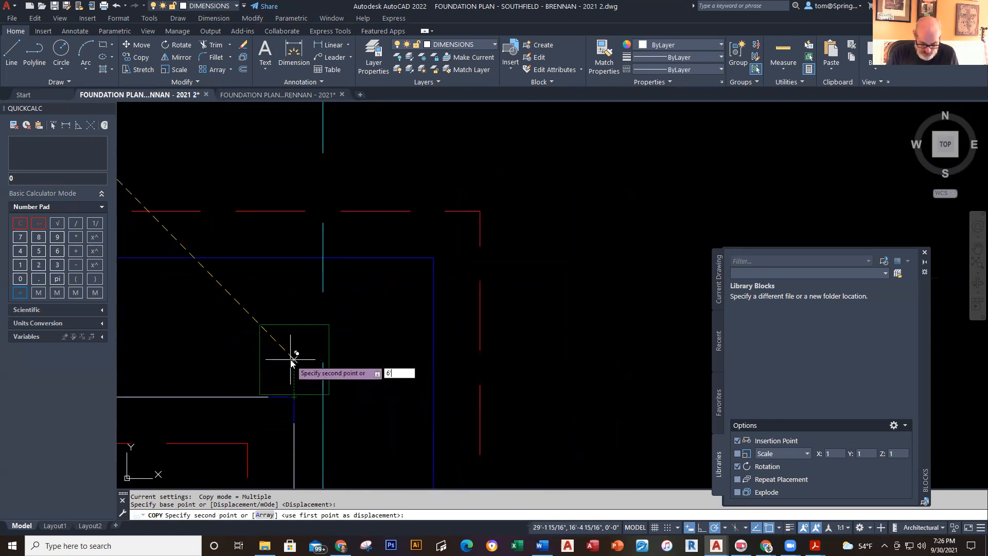
{"action": "type", "text": "'6"}
{"action": "key", "text": "Return"}
{"action": "scroll", "coordinate": [291, 359], "scroll_direction": "up", "scroll_amount": 4}
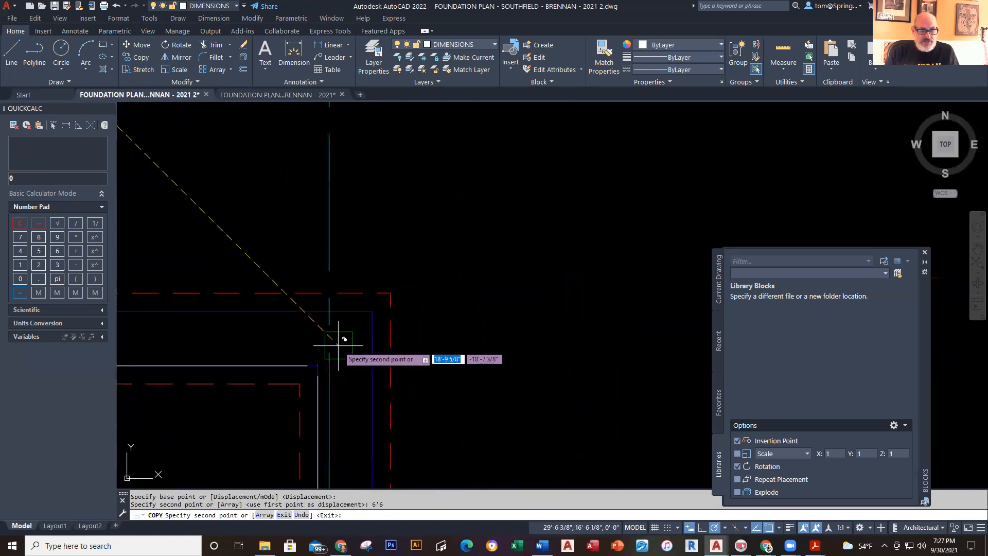
{"action": "key", "text": "Escape"}
- Move the new southern column by its center horizontally onto the eastern vertical beam centerline
{"action": "scroll", "coordinate": [338, 212], "scroll_direction": "up", "scroll_amount": 6}
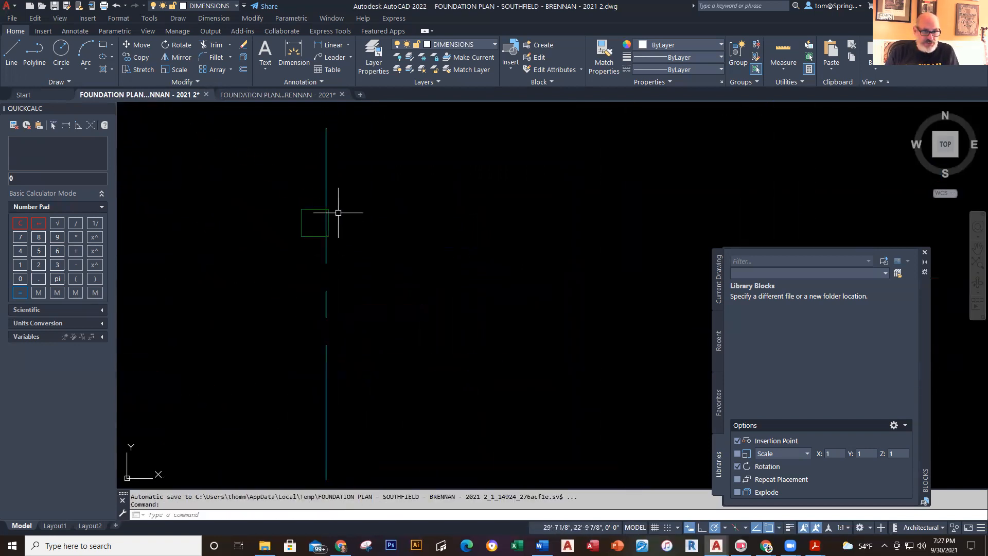
{"action": "scroll", "coordinate": [339, 212], "scroll_direction": "up", "scroll_amount": 2}
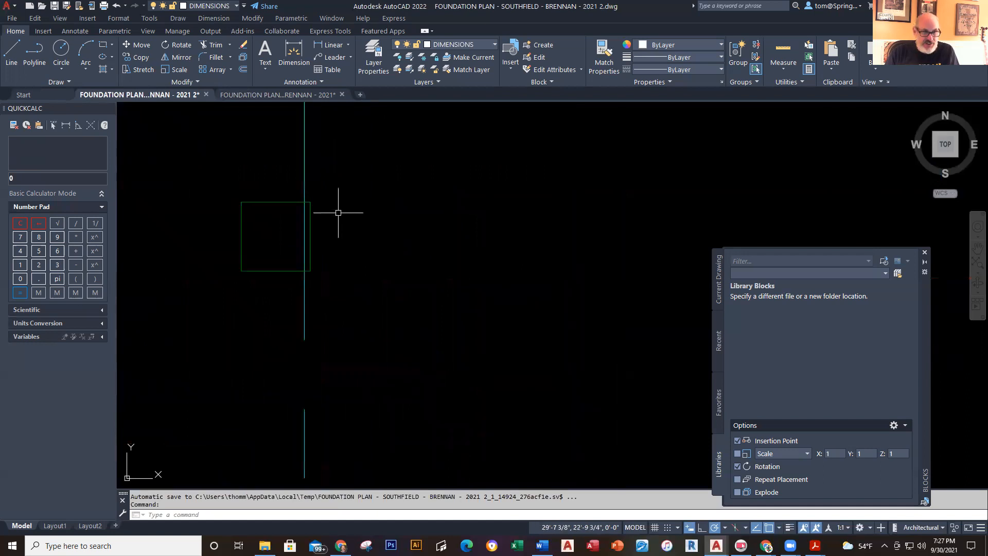
{"action": "type", "text": "m"}
{"action": "key", "text": "Return"}
{"action": "left_click", "coordinate": [195, 289]}
{"action": "left_click", "coordinate": [440, 127]}
{"action": "key", "text": "Return"}
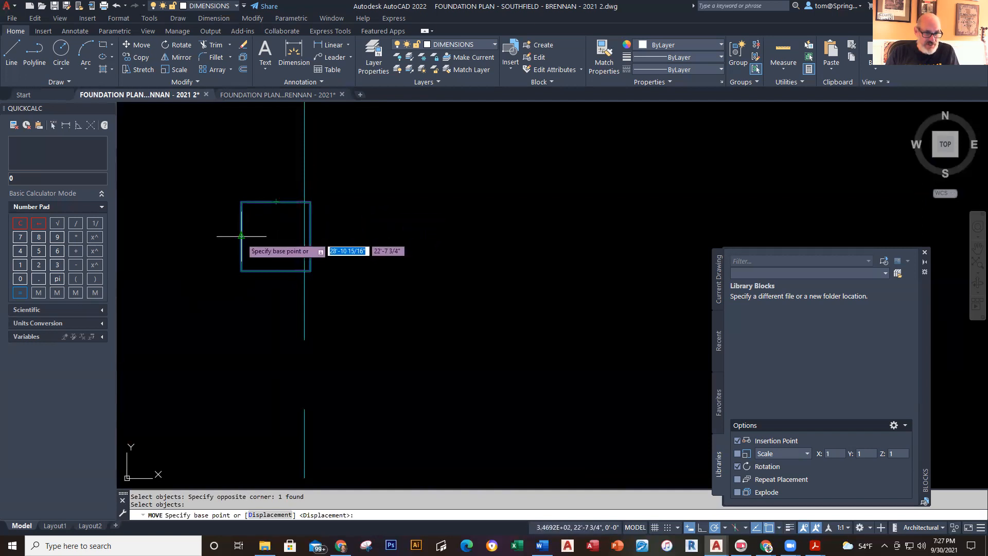
{"action": "left_click", "coordinate": [276, 236]}
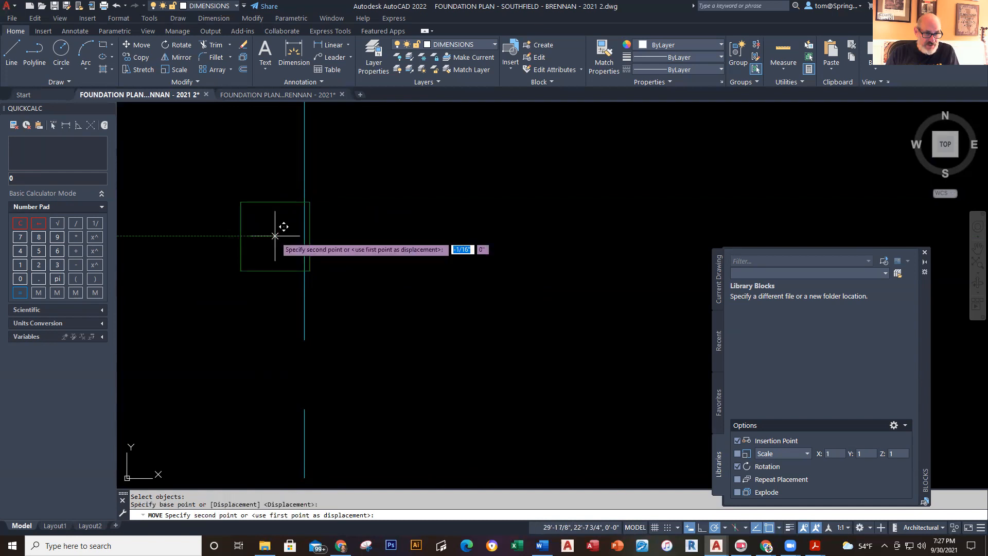
{"action": "left_click", "coordinate": [313, 221]}
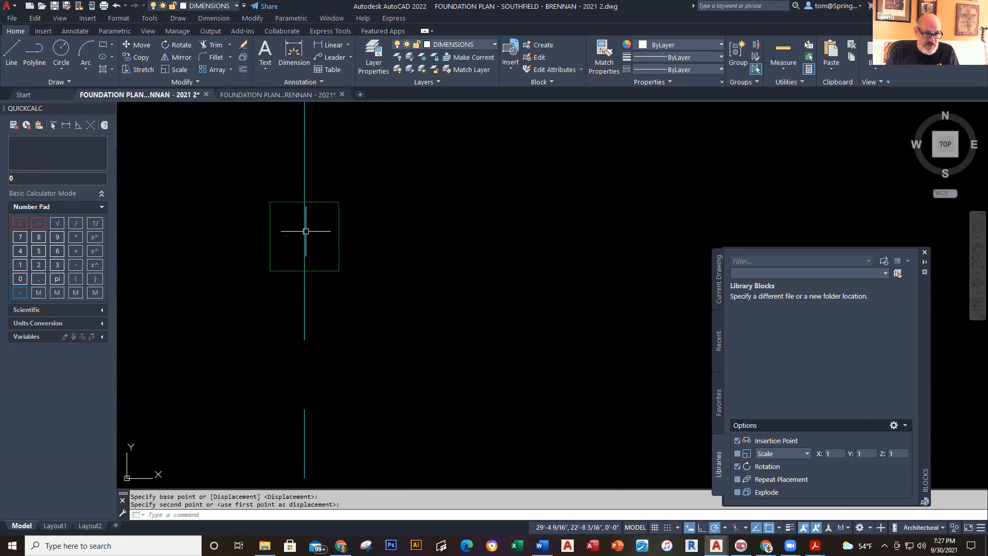
- Add a vertical linear dimension from the southern column's center to the outer wall line at the south jog, placed east of the column
{"action": "scroll", "coordinate": [415, 262], "scroll_direction": "down", "scroll_amount": 5}
{"action": "scroll", "coordinate": [415, 262], "scroll_direction": "down", "scroll_amount": 3}
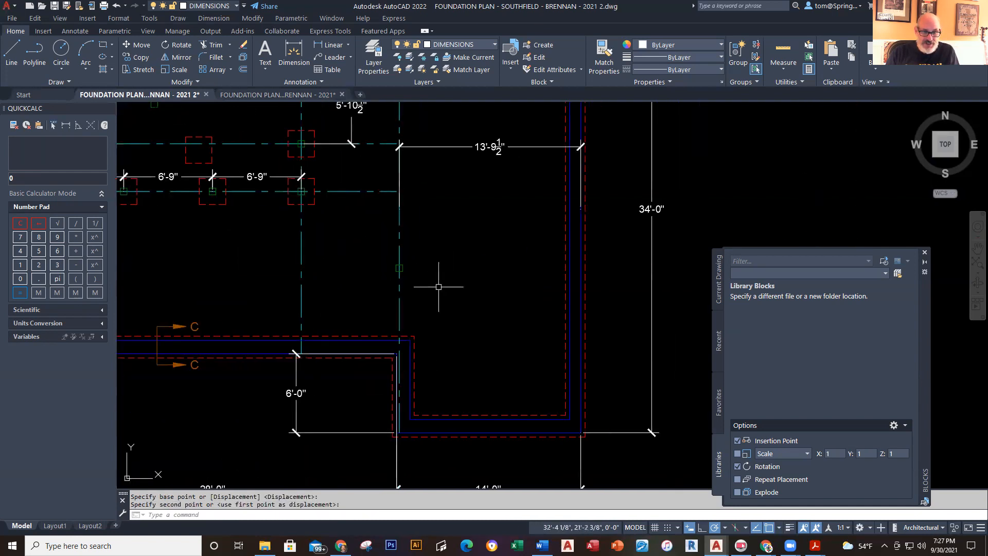
{"action": "scroll", "coordinate": [441, 287], "scroll_direction": "up", "scroll_amount": 3}
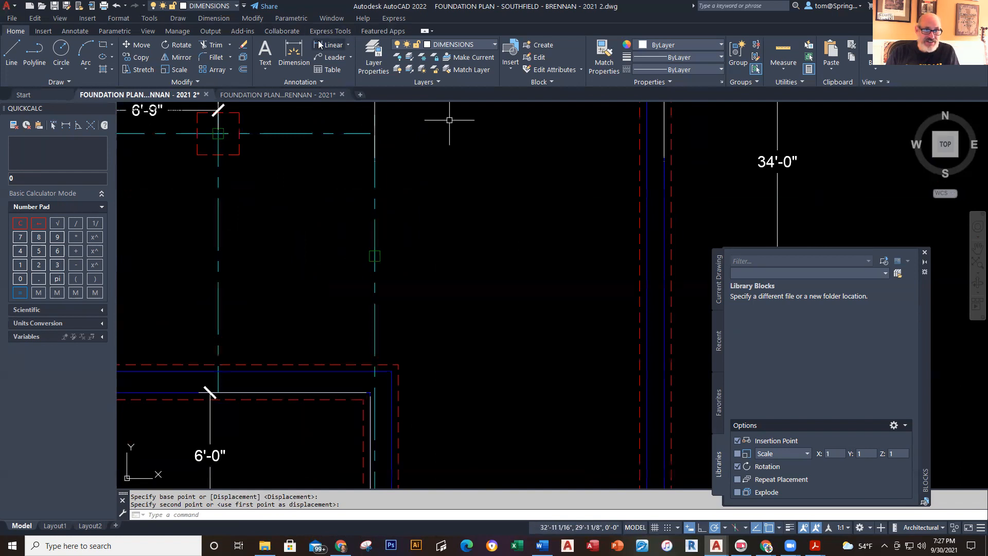
{"action": "left_click", "coordinate": [340, 46]}
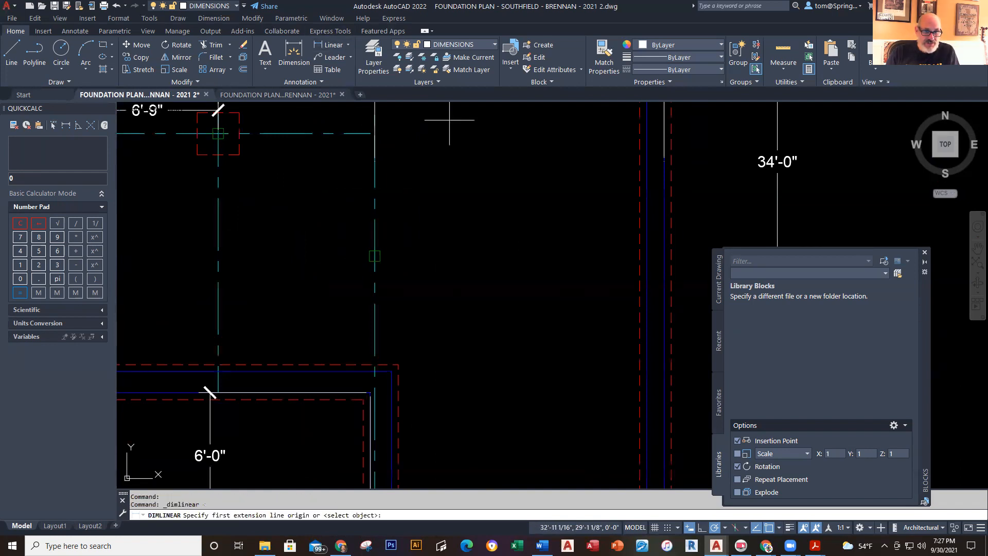
{"action": "scroll", "coordinate": [374, 263], "scroll_direction": "up", "scroll_amount": 2}
{"action": "left_click", "coordinate": [374, 255]}
{"action": "scroll", "coordinate": [394, 425], "scroll_direction": "down", "scroll_amount": 2}
{"action": "middle_click_drag", "start_coordinate": [379, 452], "coordinate": [392, 323]}
{"action": "scroll", "coordinate": [414, 310], "scroll_direction": "up", "scroll_amount": 3}
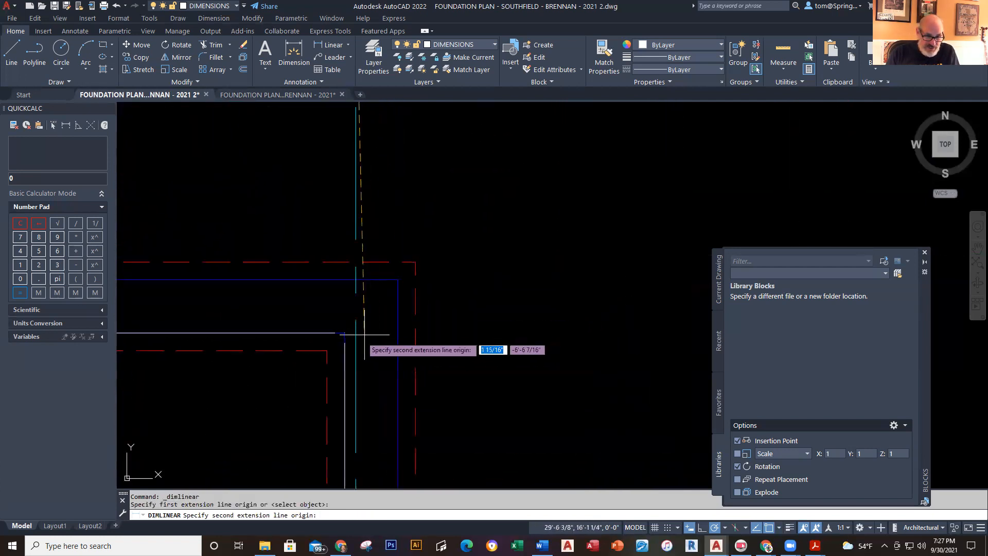
{"action": "left_click", "coordinate": [357, 333]}
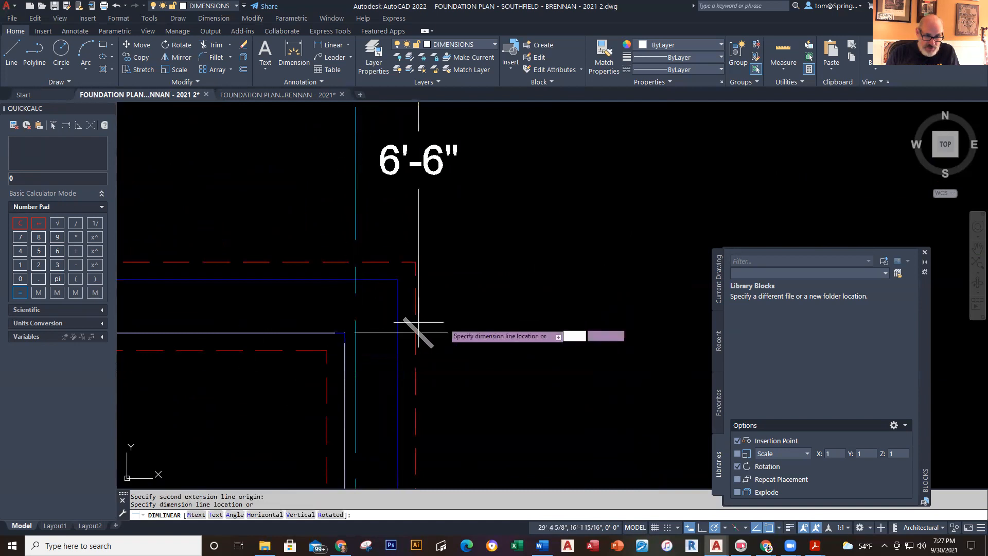
{"action": "left_click", "coordinate": [574, 326]}
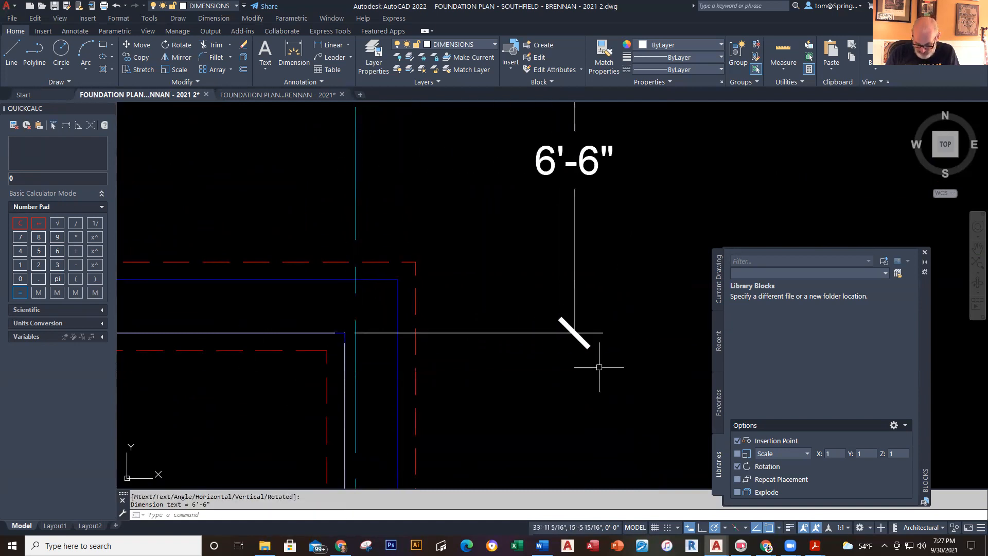
- Copy the loose dashed footing square by its center onto the geometric center of the southern column on the eastern beam centerline
{"action": "scroll", "coordinate": [599, 367], "scroll_direction": "down", "scroll_amount": 5}
{"action": "scroll", "coordinate": [460, 314], "scroll_direction": "up", "scroll_amount": 5}
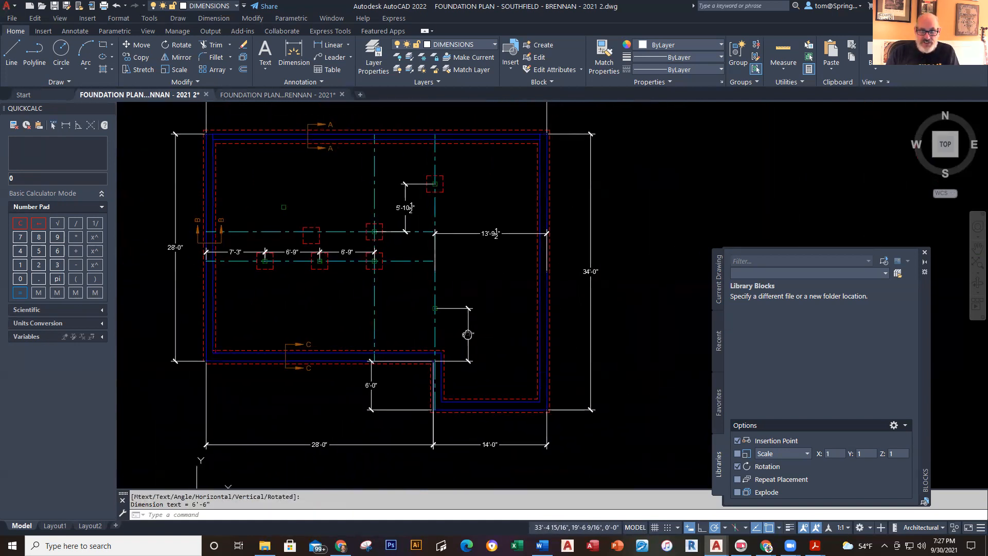
{"action": "middle_click_drag", "start_coordinate": [482, 261], "coordinate": [591, 289]}
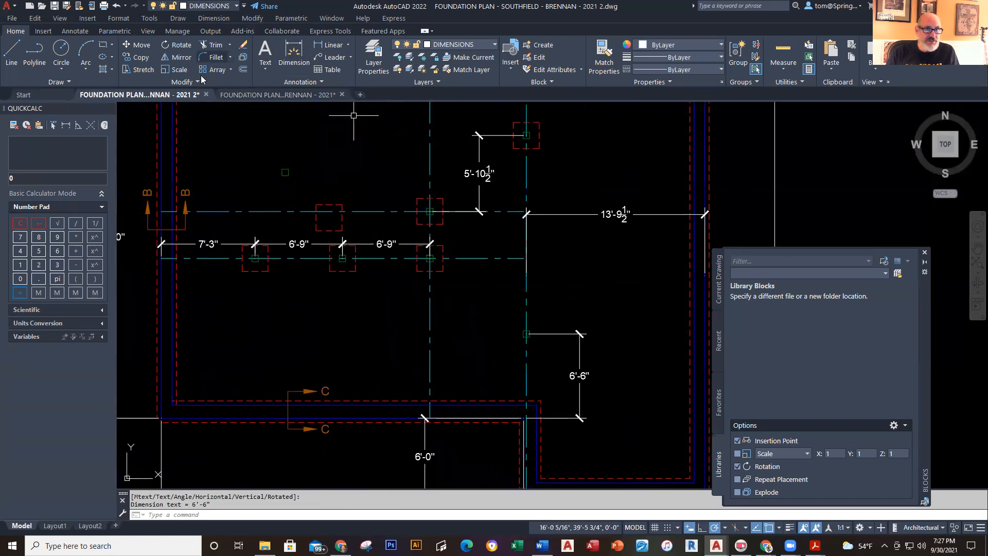
{"action": "left_click", "coordinate": [146, 60]}
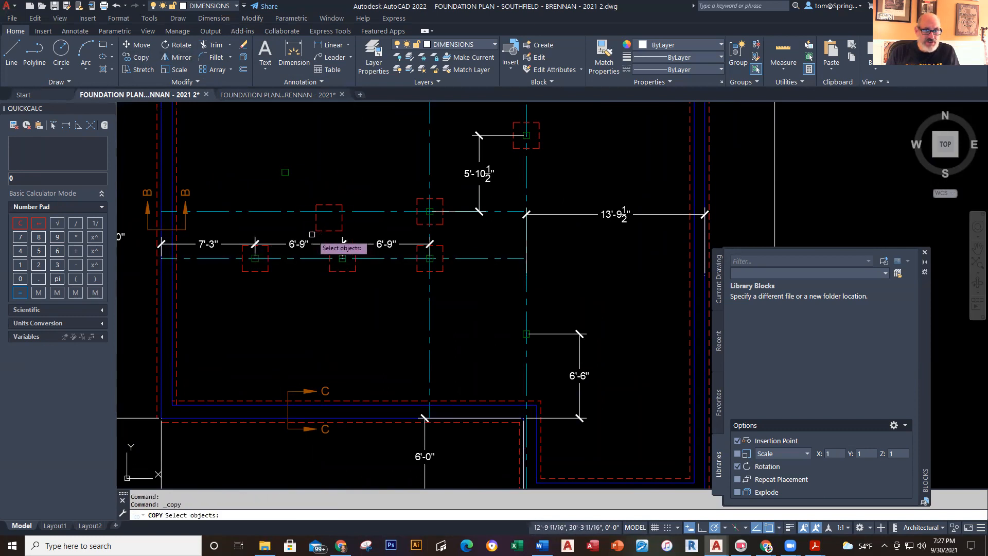
{"action": "left_click", "coordinate": [328, 216]}
{"action": "key", "text": "Return"}
{"action": "scroll", "coordinate": [326, 216], "scroll_direction": "up", "scroll_amount": 2}
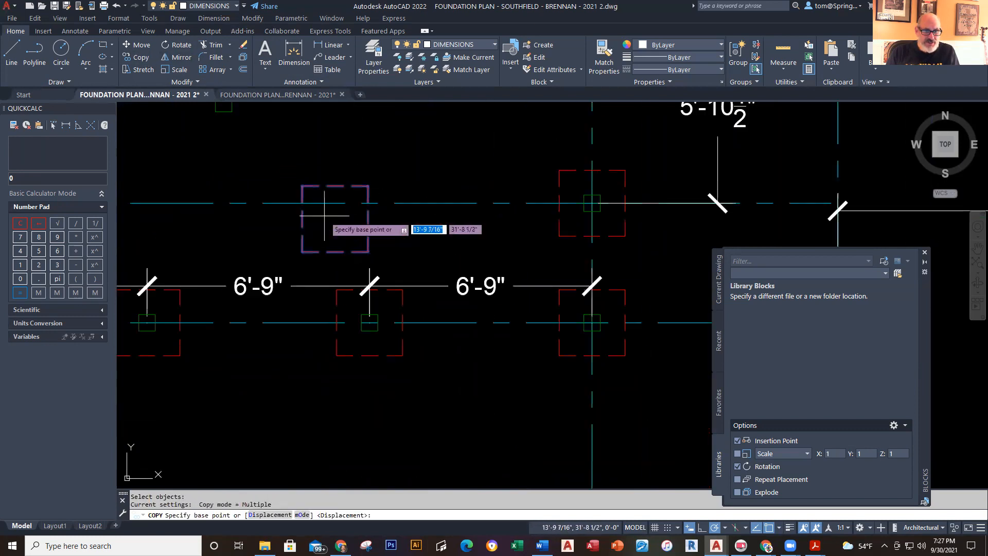
{"action": "scroll", "coordinate": [324, 217], "scroll_direction": "up", "scroll_amount": 3}
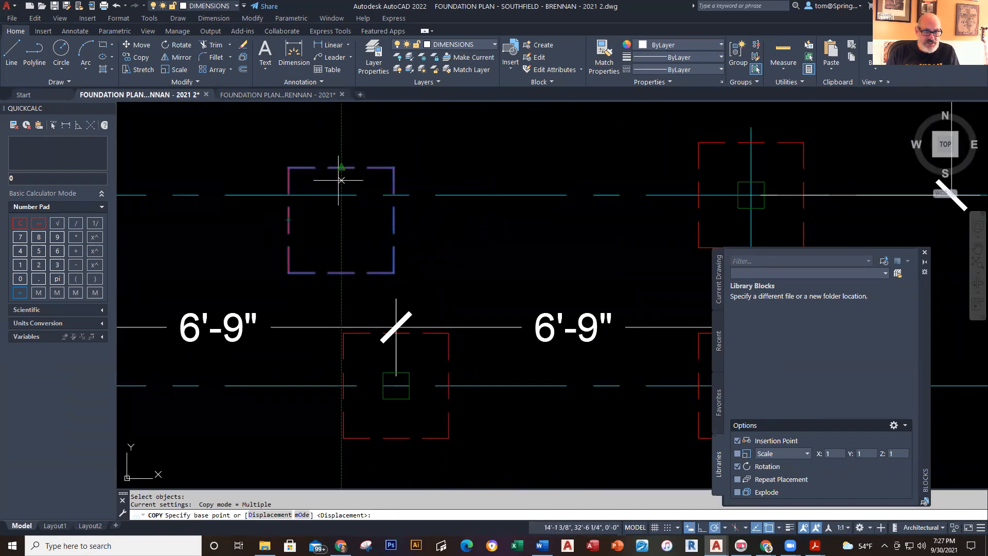
{"action": "left_click", "coordinate": [341, 220]}
{"action": "scroll", "coordinate": [515, 319], "scroll_direction": "down", "scroll_amount": 3}
{"action": "scroll", "coordinate": [524, 325], "scroll_direction": "down", "scroll_amount": 5}
{"action": "scroll", "coordinate": [517, 334], "scroll_direction": "up", "scroll_amount": 1}
{"action": "scroll", "coordinate": [417, 407], "scroll_direction": "up", "scroll_amount": 4}
{"action": "scroll", "coordinate": [414, 412], "scroll_direction": "up", "scroll_amount": 5}
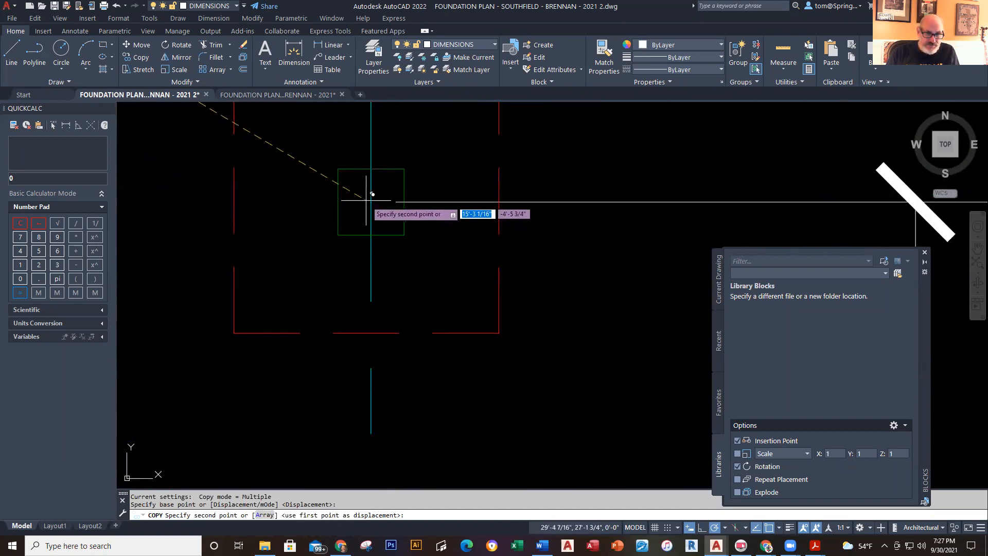
{"action": "right_click", "coordinate": [383, 236], "text": "shift"}
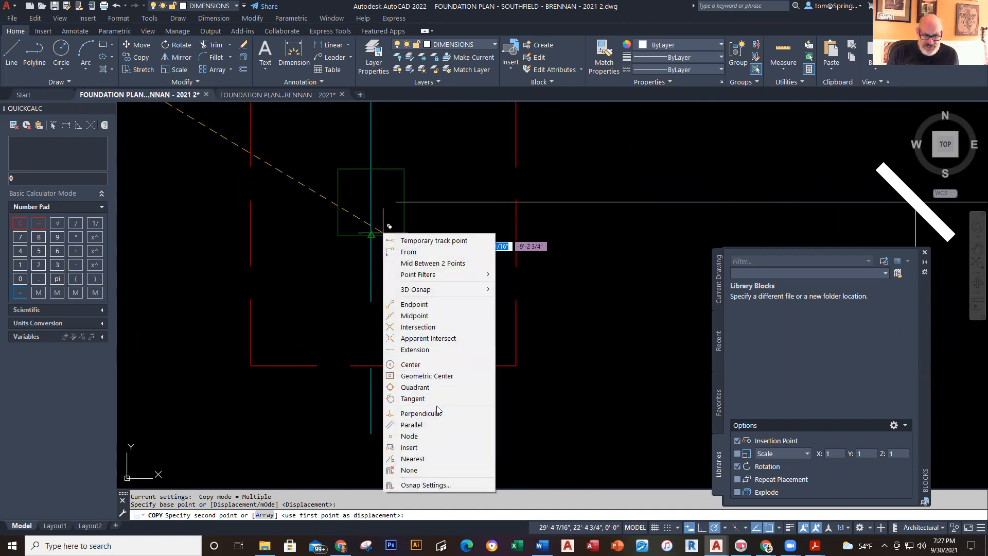
{"action": "left_click", "coordinate": [427, 376]}
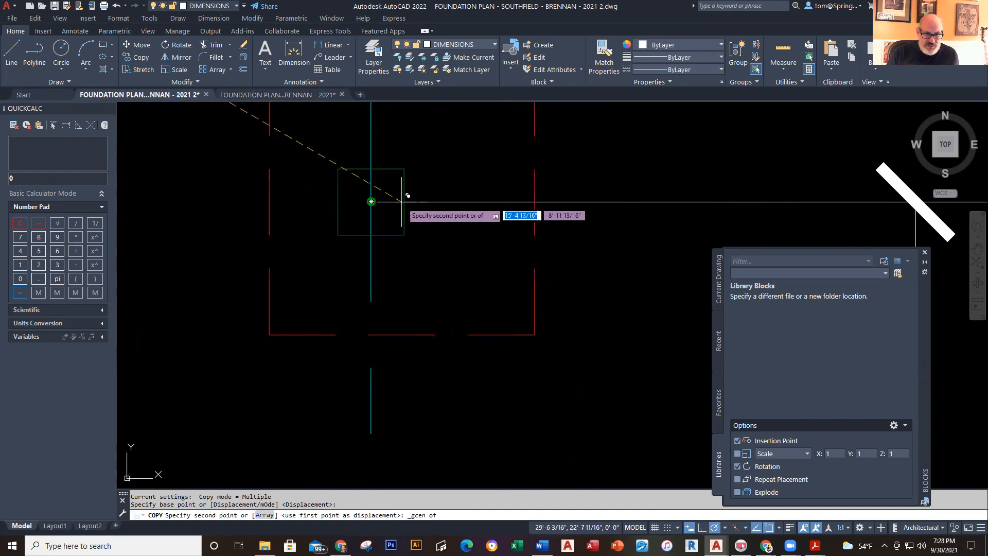
{"action": "left_click", "coordinate": [371, 201]}
{"action": "key", "text": "Escape"}
{"action": "key", "text": "Escape"}
{"action": "scroll", "coordinate": [553, 307], "scroll_direction": "down", "scroll_amount": 5}
{"action": "scroll", "coordinate": [568, 350], "scroll_direction": "down", "scroll_amount": 3}
{"action": "scroll", "coordinate": [453, 345], "scroll_direction": "up", "scroll_amount": 3}
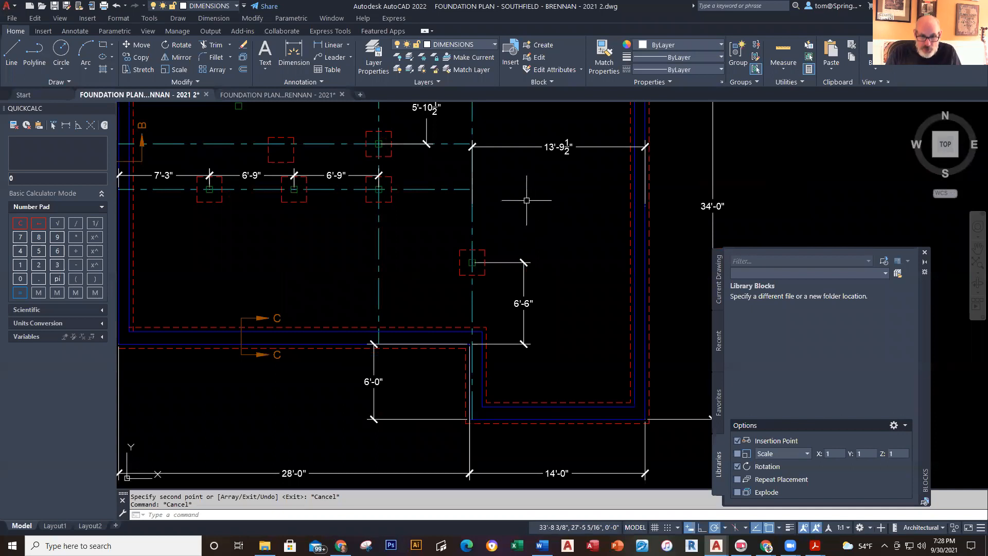
- Examine the original foundation plan for the elongated footing's size and its spacing from the southern column on the eastern centerline
{"action": "left_click", "coordinate": [267, 94]}
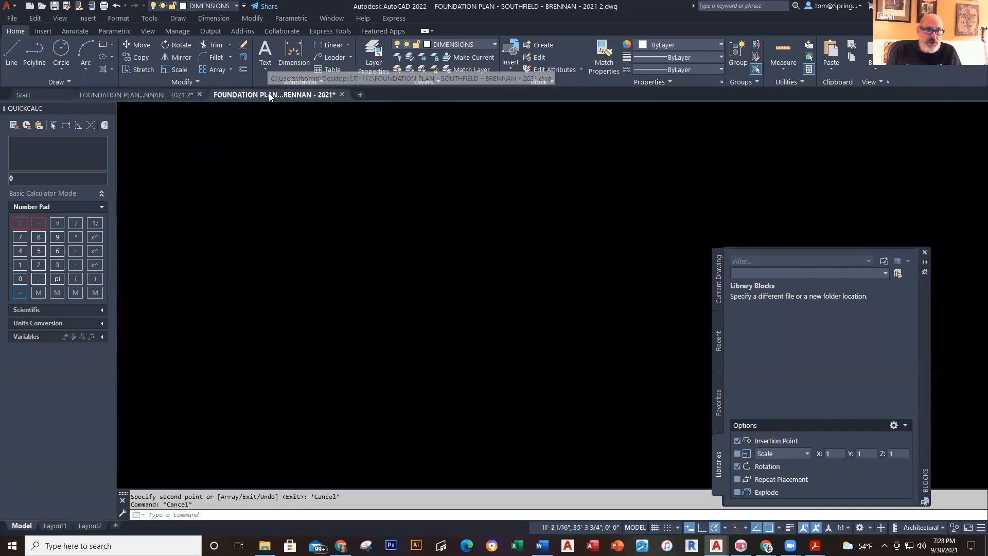
{"action": "scroll", "coordinate": [337, 180], "scroll_direction": "down", "scroll_amount": 5}
{"action": "scroll", "coordinate": [469, 319], "scroll_direction": "up", "scroll_amount": 3}
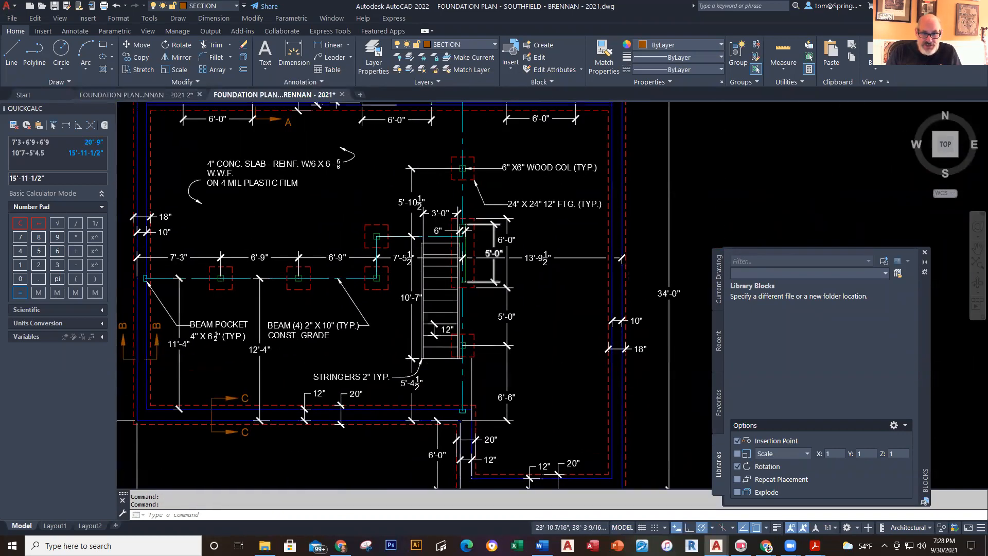
{"action": "scroll", "coordinate": [469, 199], "scroll_direction": "up", "scroll_amount": 3}
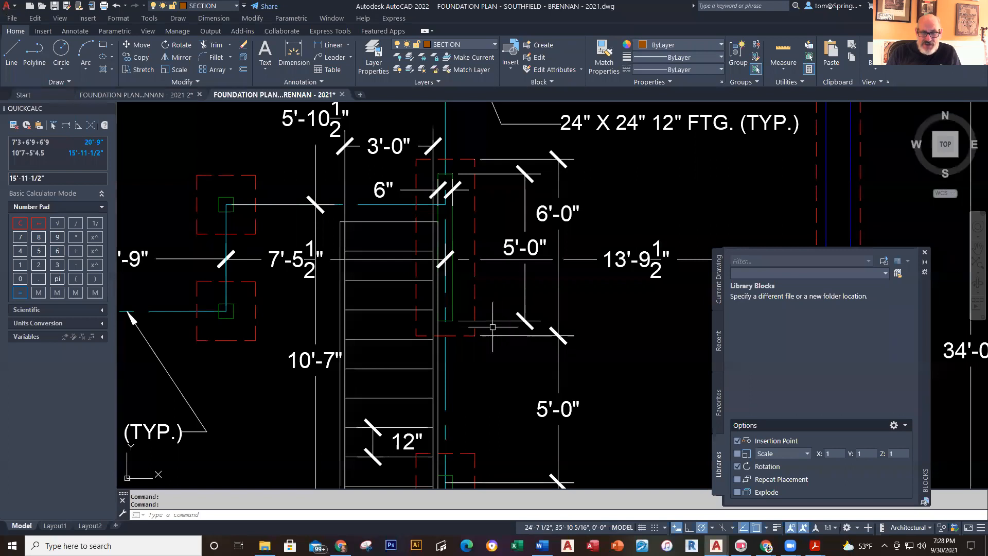
{"action": "middle_click_drag", "start_coordinate": [507, 447], "coordinate": [499, 256]}
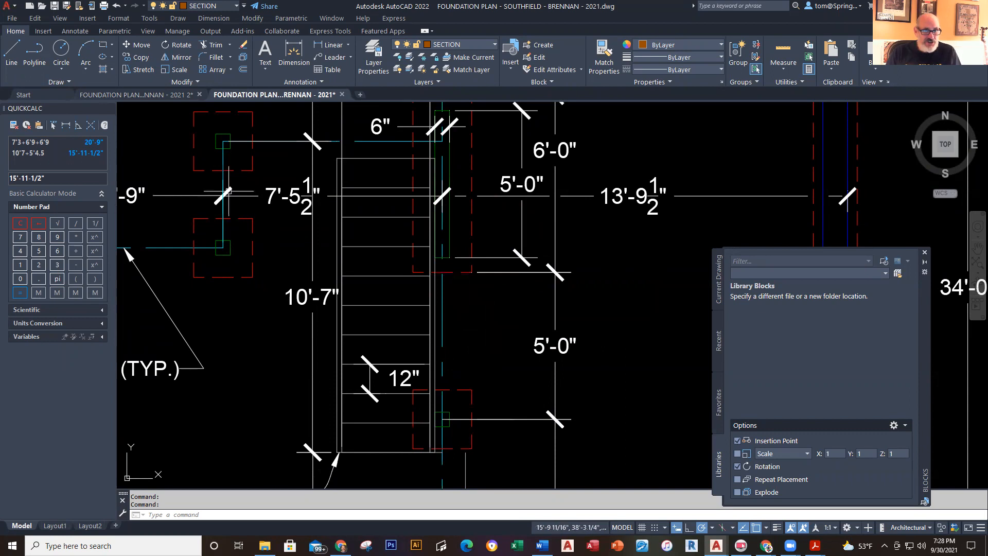
{"action": "left_click", "coordinate": [150, 95]}
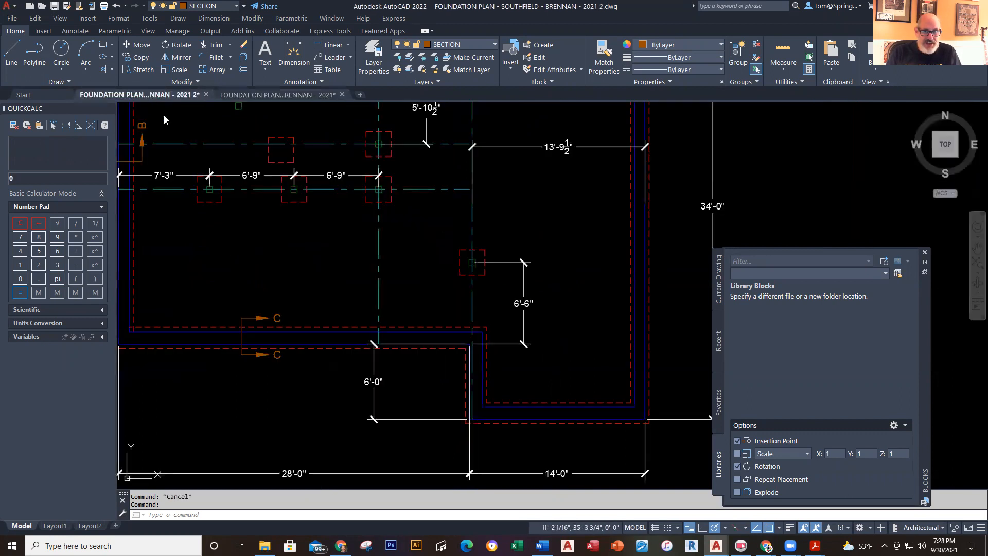
- On the FOOTING layer, start a polyline at the southern column's center and run it 5' straight up the eastern beam centerline
{"action": "left_click", "coordinate": [494, 41]}
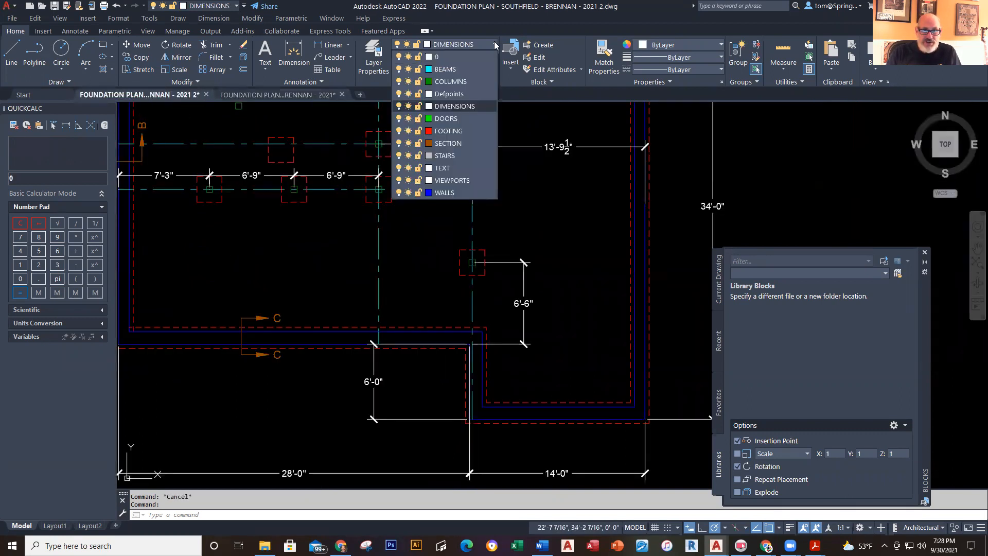
{"action": "left_click", "coordinate": [446, 133]}
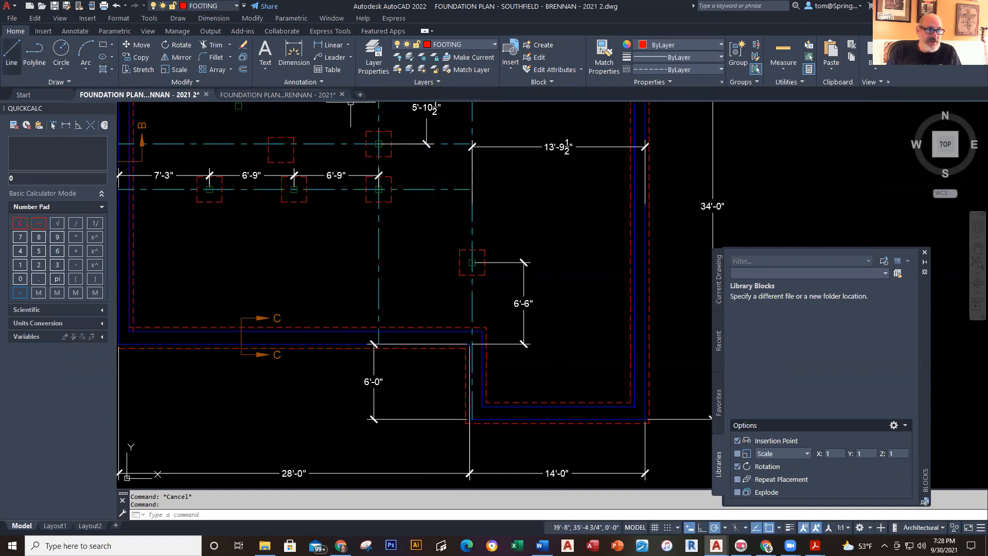
{"action": "left_click", "coordinate": [35, 52]}
{"action": "scroll", "coordinate": [492, 265], "scroll_direction": "up", "scroll_amount": 2}
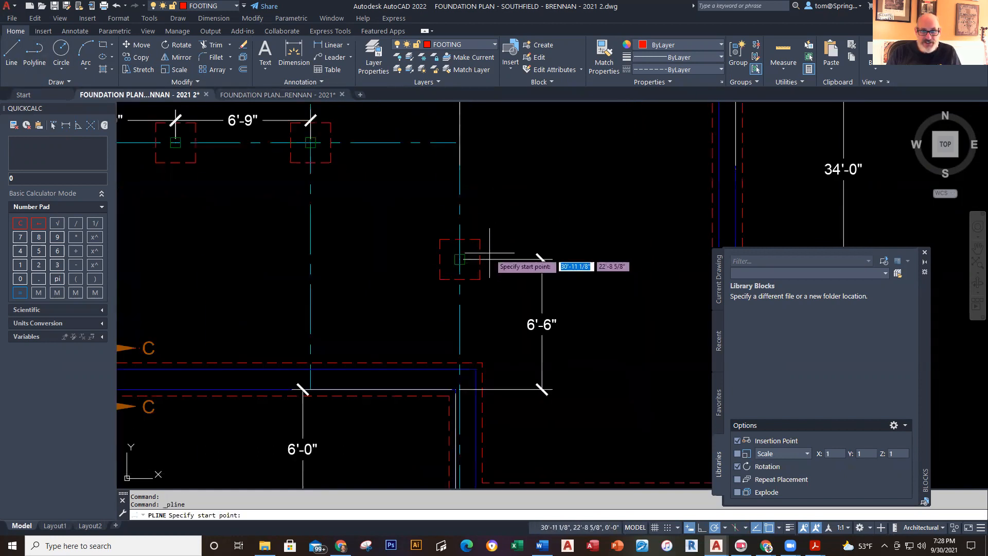
{"action": "scroll", "coordinate": [528, 206], "scroll_direction": "up", "scroll_amount": 3}
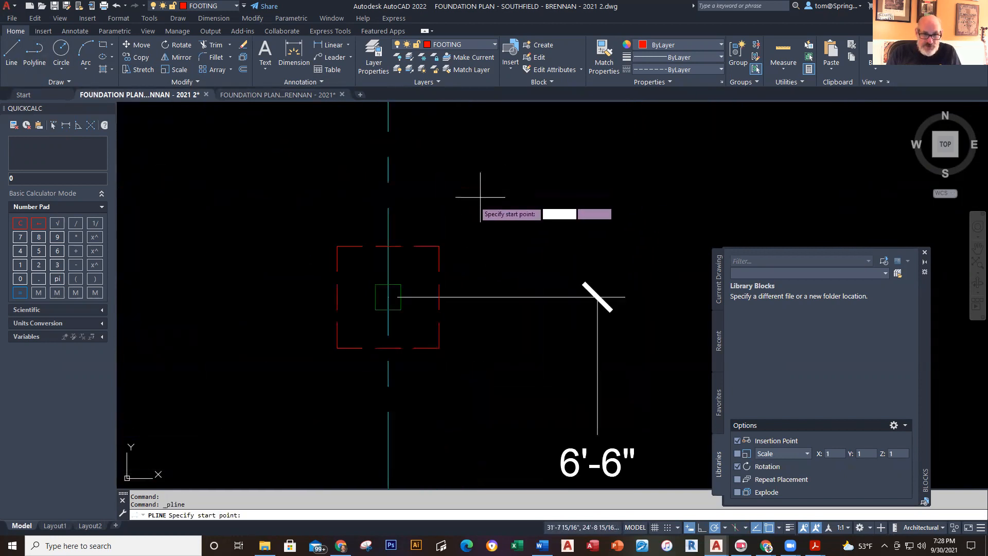
{"action": "left_click", "coordinate": [386, 296]}
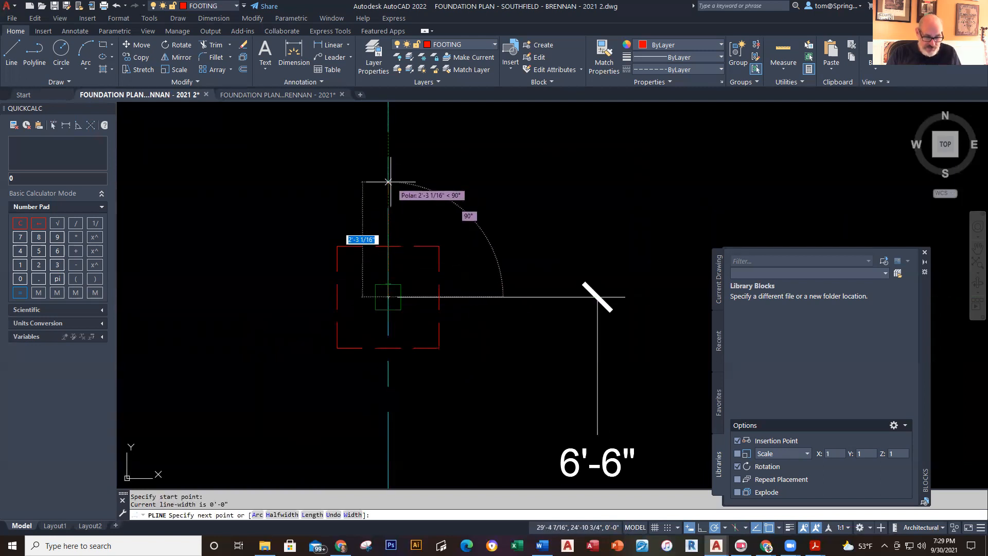
{"action": "type", "text": "5'"}
{"action": "key", "text": "Return"}
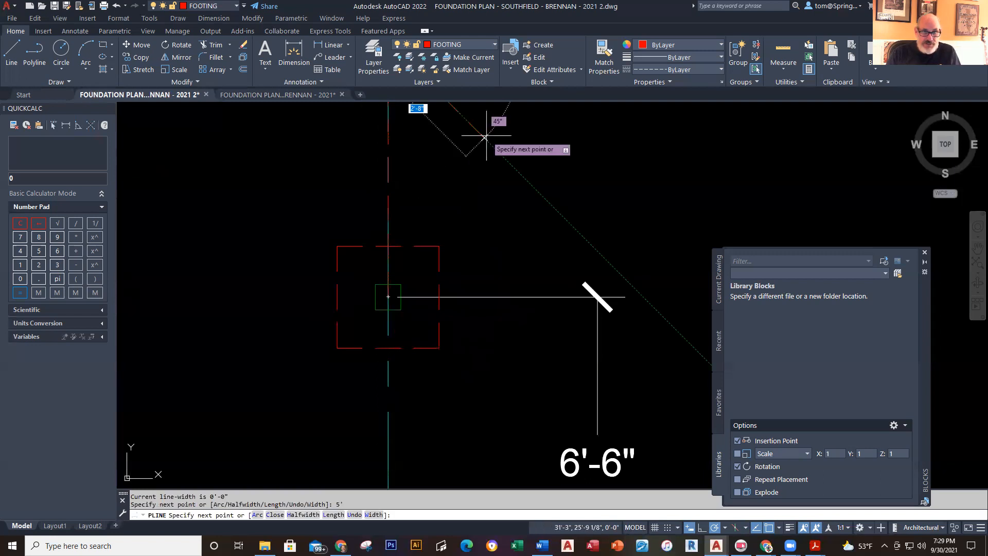
- Continue the polyline 12" east, 5' north, 24" west and 5' south, and finish the elongated footing outline along its bottom edge
{"action": "scroll", "coordinate": [476, 139], "scroll_direction": "down", "scroll_amount": 4}
{"action": "middle_click_drag", "start_coordinate": [497, 136], "coordinate": [497, 371]}
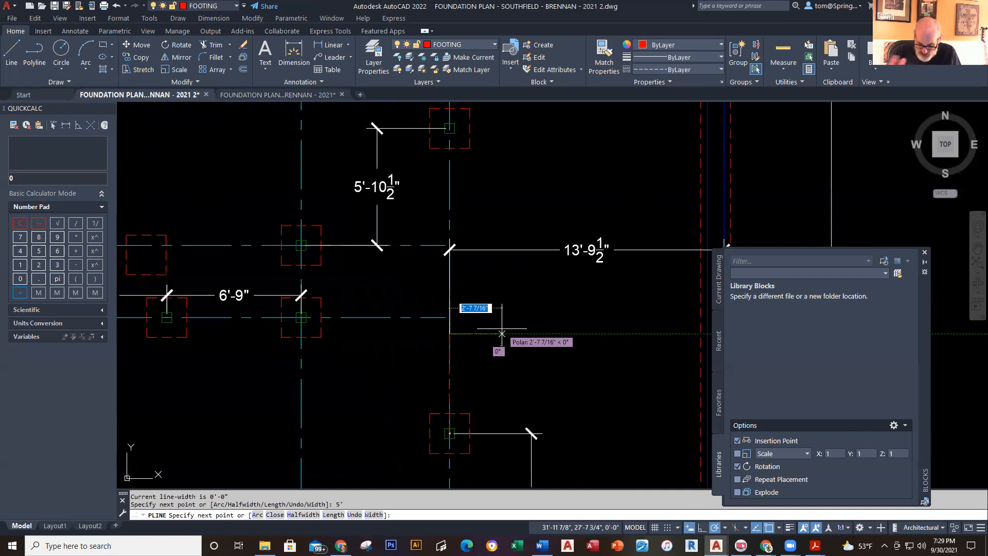
{"action": "type", "text": "12"}
{"action": "key", "text": "Return"}
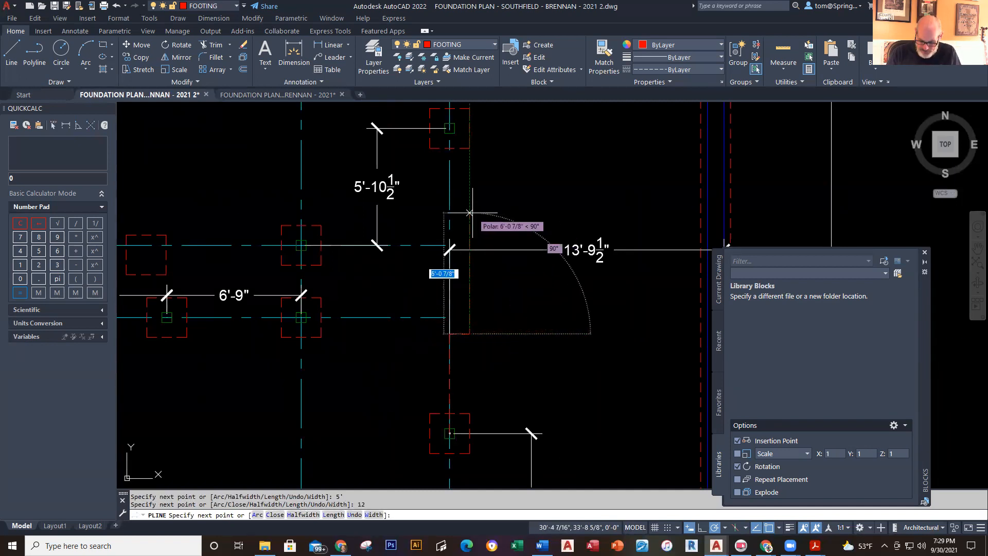
{"action": "type", "text": "5"}
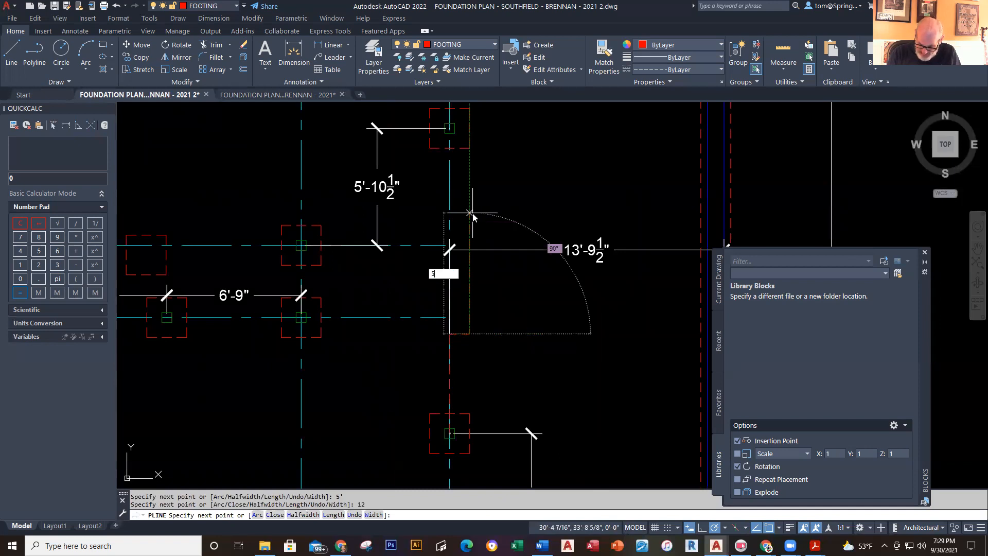
{"action": "type", "text": "'"}
{"action": "key", "text": "Return"}
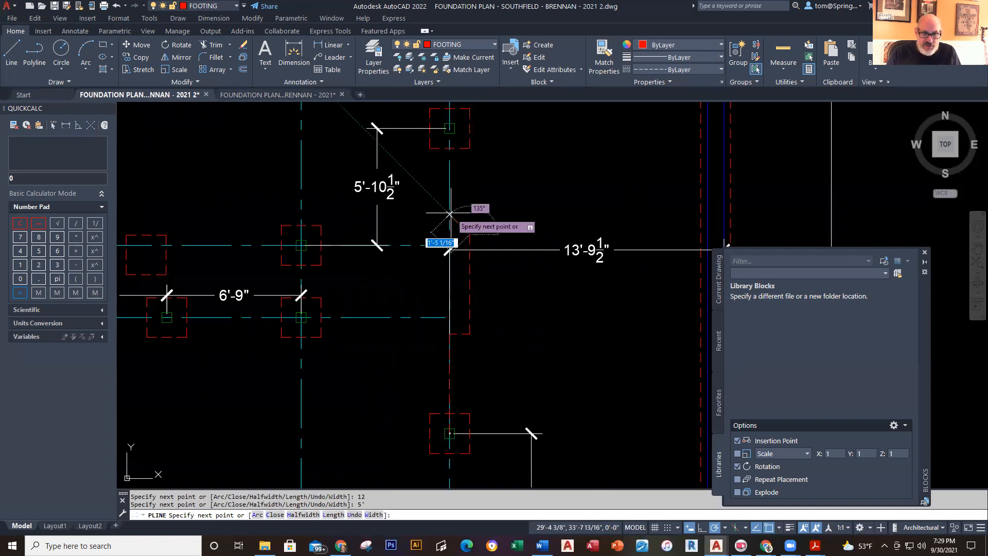
{"action": "type", "text": "24"}
{"action": "key", "text": "Return"}
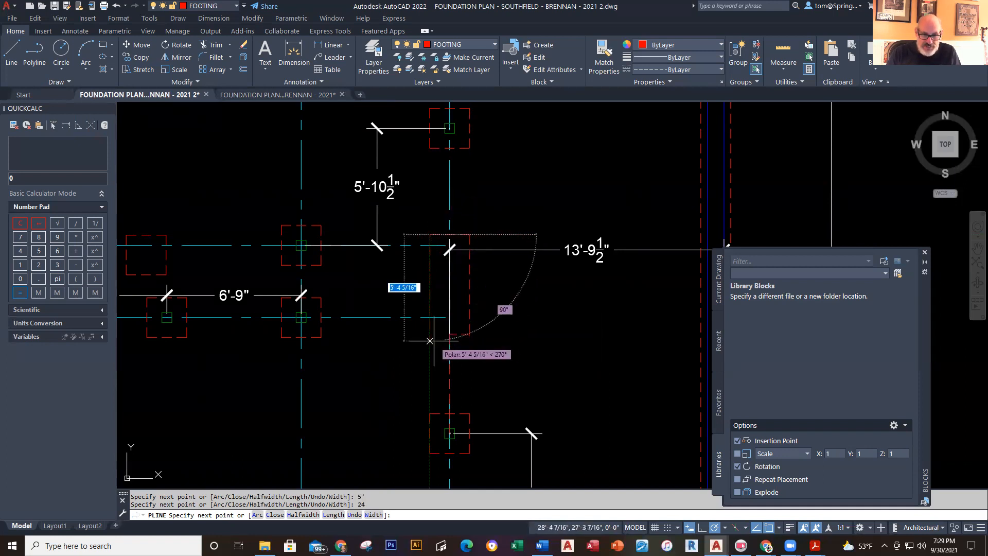
{"action": "type", "text": "5'"}
{"action": "key", "text": "Return"}
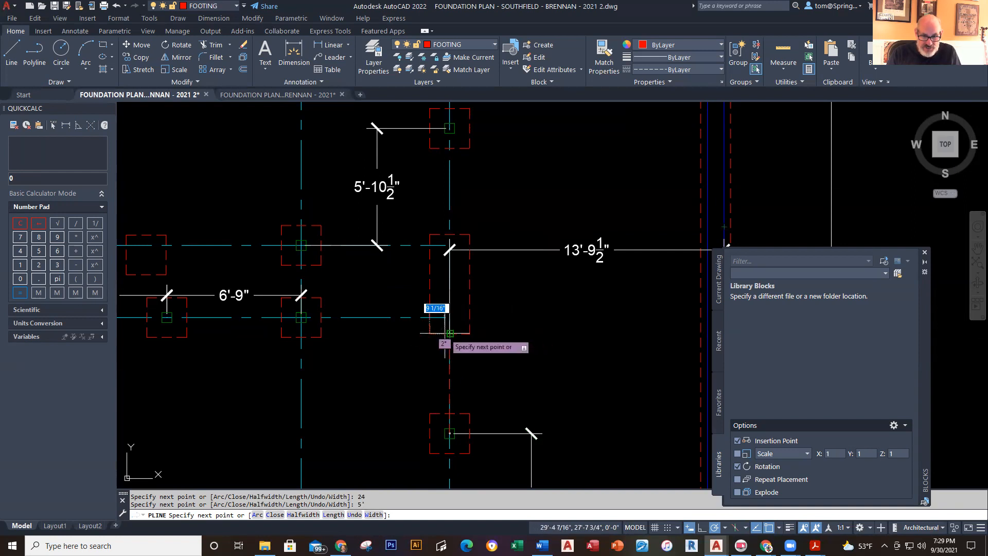
{"action": "key", "text": "Escape"}
- Pull the start vertex of the elongated footing's polyline up from the southern column's center onto the footing's bottom edge midpoint
{"action": "scroll", "coordinate": [478, 322], "scroll_direction": "down", "scroll_amount": 2}
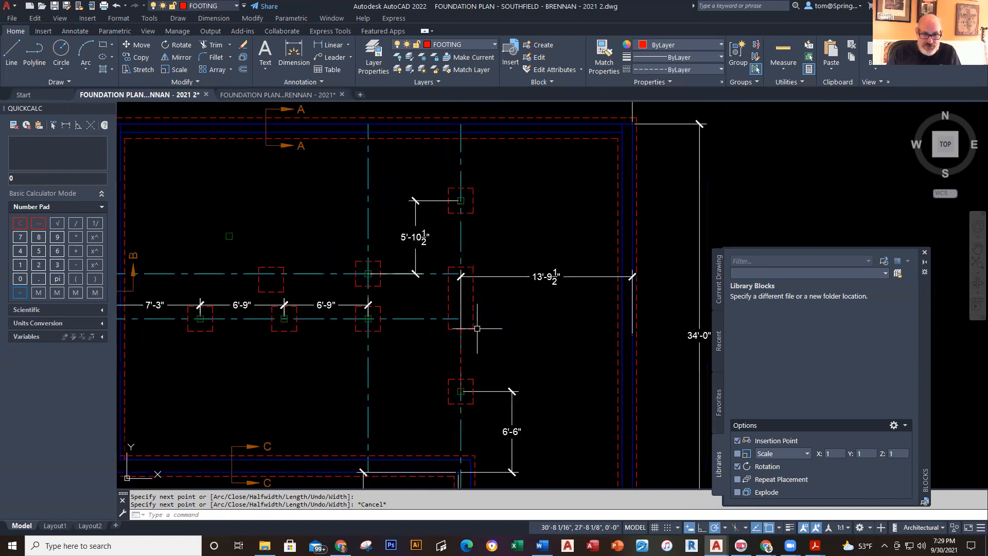
{"action": "scroll", "coordinate": [477, 328], "scroll_direction": "up", "scroll_amount": 2}
{"action": "scroll", "coordinate": [453, 402], "scroll_direction": "up", "scroll_amount": 2}
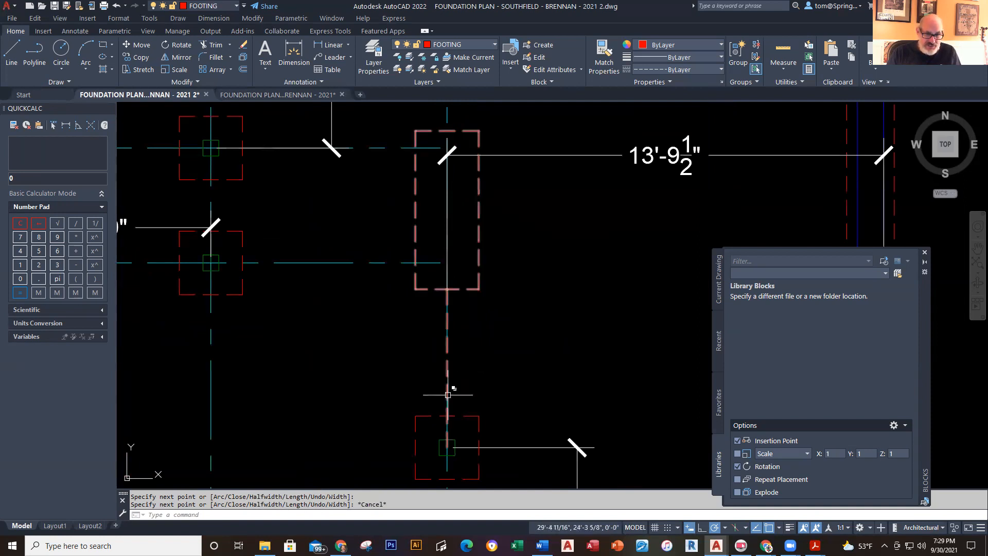
{"action": "left_click", "coordinate": [447, 447]}
{"action": "left_click", "coordinate": [447, 447]}
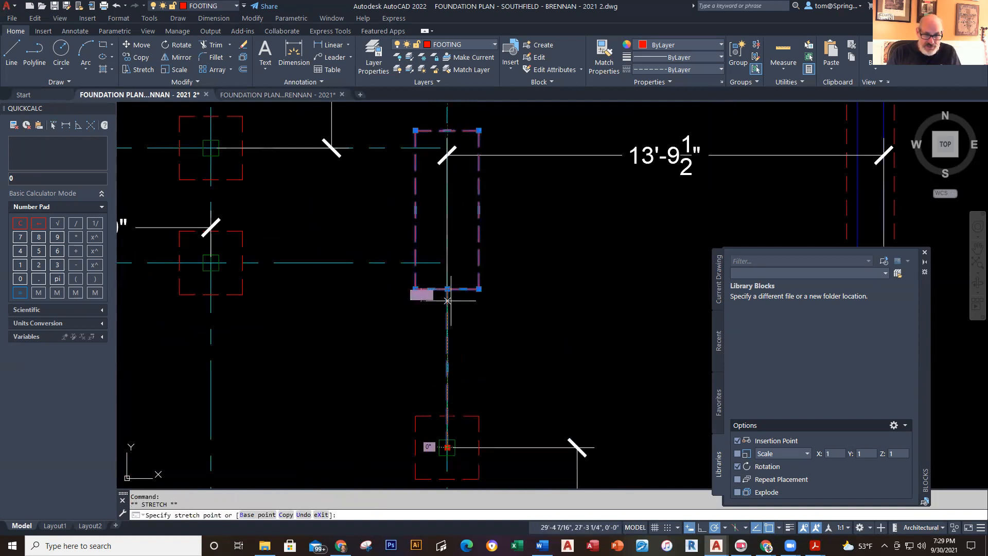
{"action": "key", "text": "Escape"}
{"action": "scroll", "coordinate": [503, 342], "scroll_direction": "down", "scroll_amount": 2}
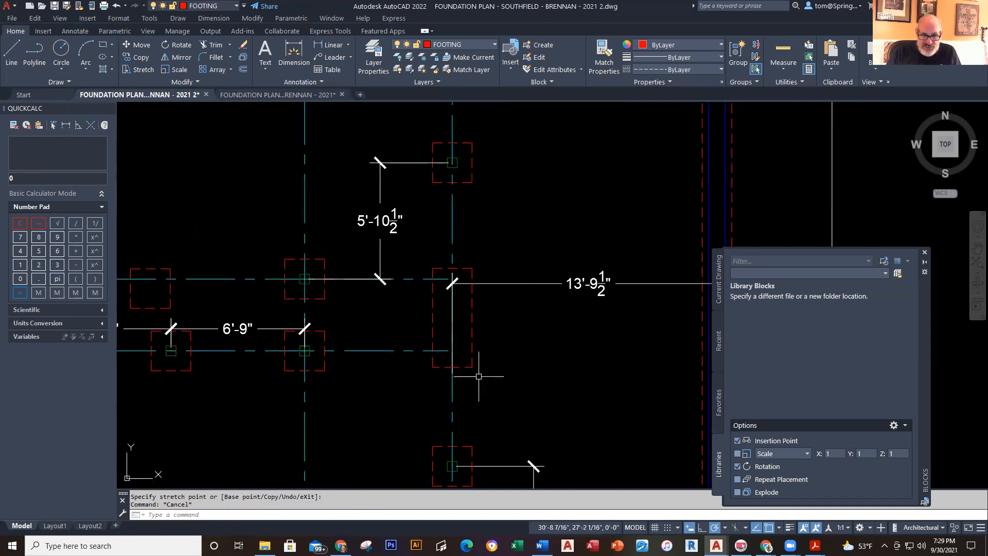
- Try to extend the elongated footing by stretching its bottom edge midpoint south along the eastern beam centerline
{"action": "scroll", "coordinate": [448, 469], "scroll_direction": "up", "scroll_amount": 5}
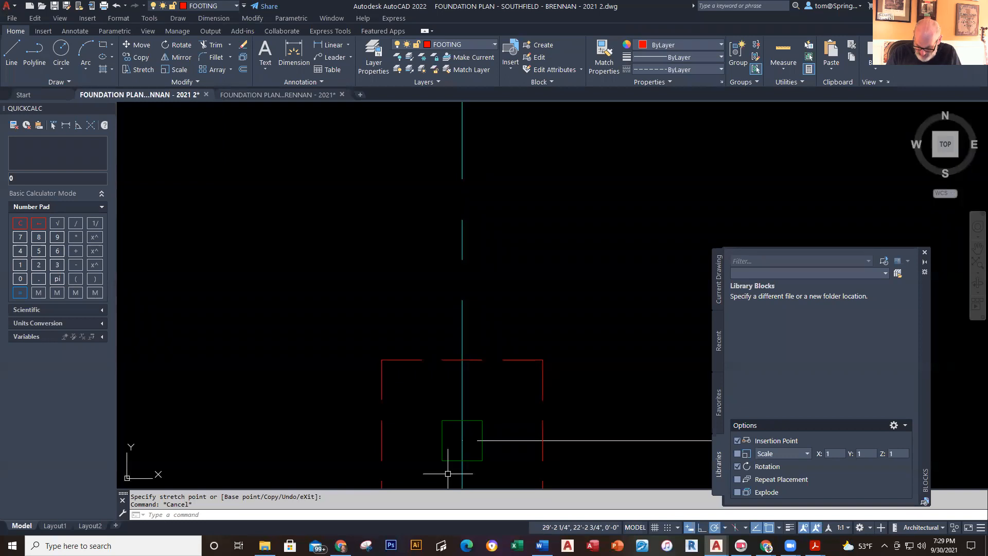
{"action": "scroll", "coordinate": [448, 474], "scroll_direction": "down", "scroll_amount": 5}
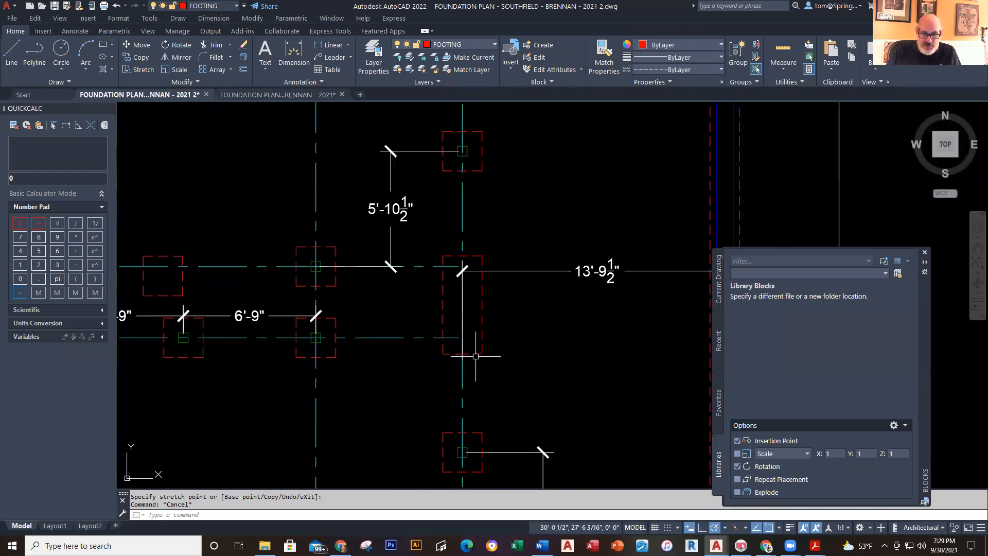
{"action": "left_click", "coordinate": [472, 354]}
{"action": "scroll", "coordinate": [466, 366], "scroll_direction": "up", "scroll_amount": 4}
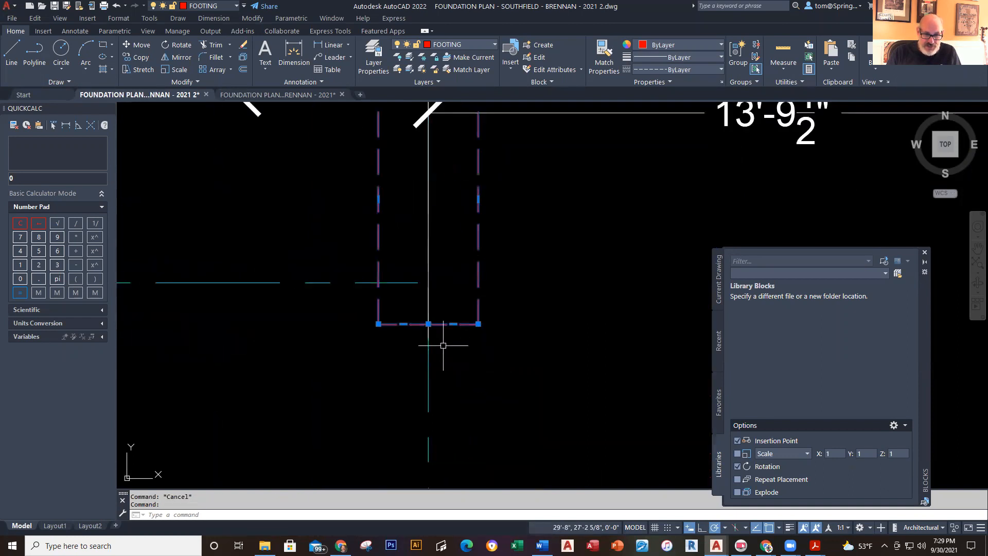
{"action": "left_click", "coordinate": [428, 324]}
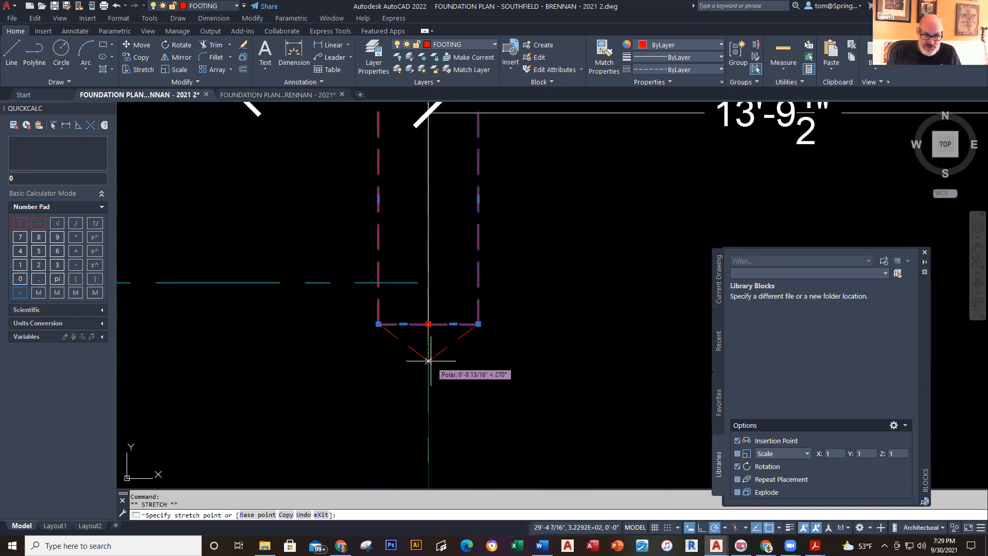
{"action": "key", "text": "Escape"}
{"action": "left_click", "coordinate": [453, 324]}
{"action": "key", "text": "Escape"}
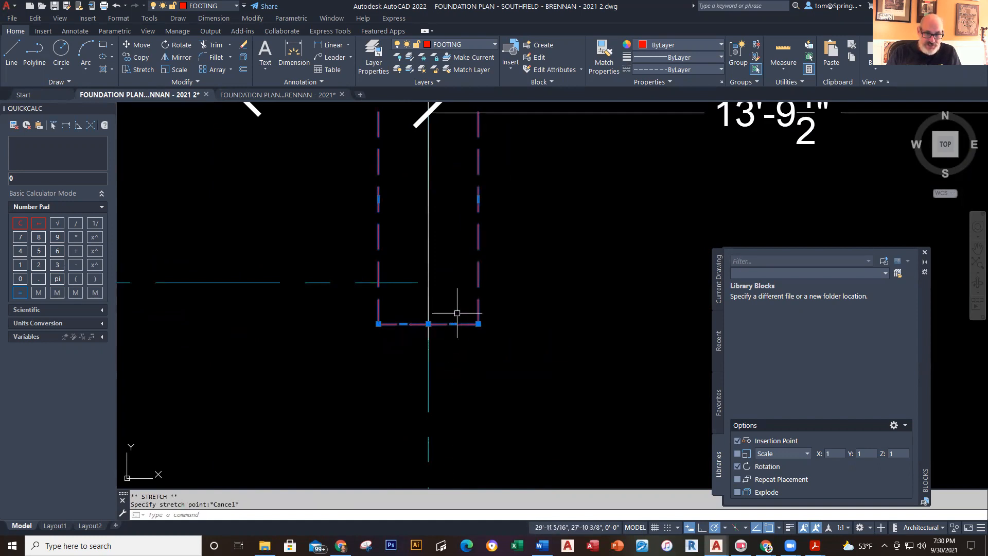
{"action": "left_click", "coordinate": [428, 324]}
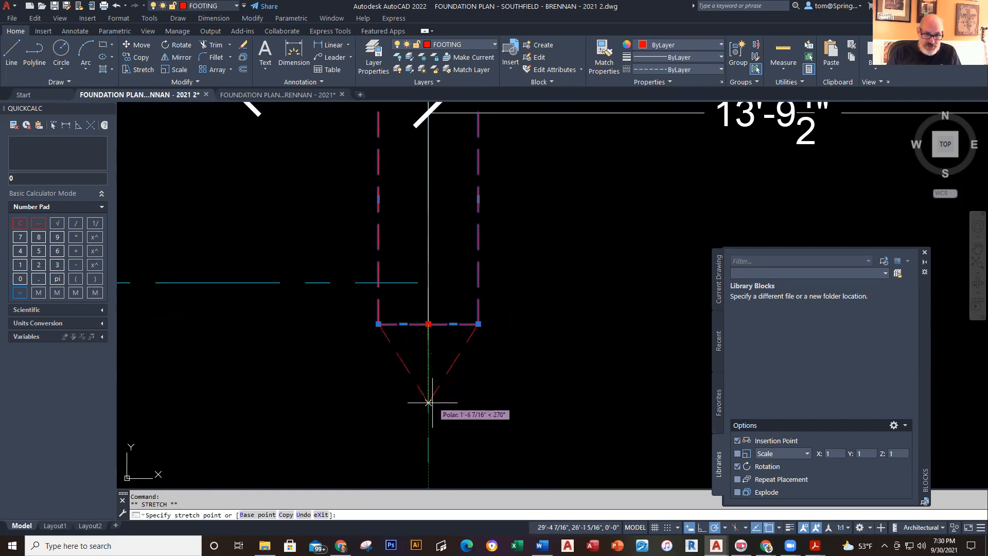
{"action": "left_click", "coordinate": [428, 412]}
{"action": "key", "text": "Escape"}
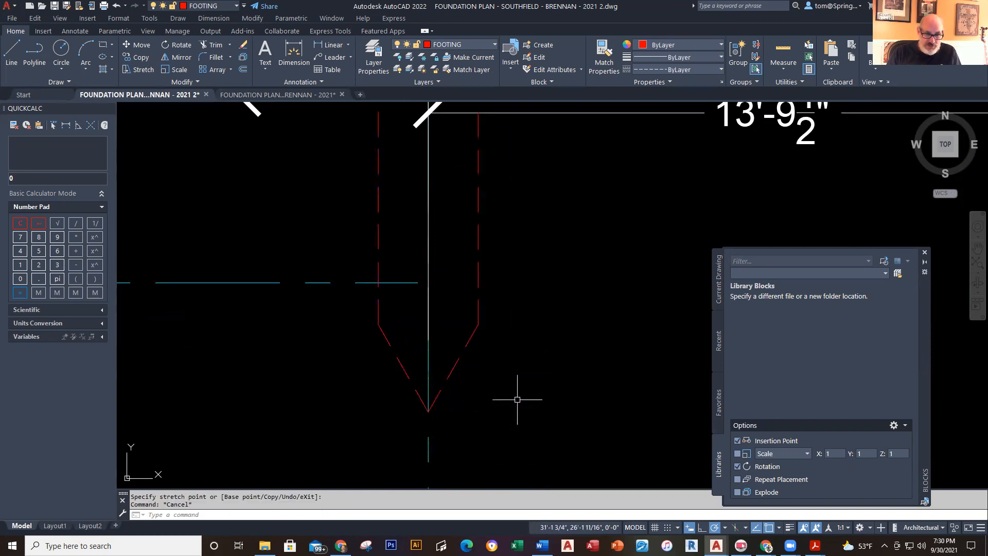
- Explode the elongated footing's polyline and delete the two slanted segments at its southern end
{"action": "left_click", "coordinate": [245, 57]}
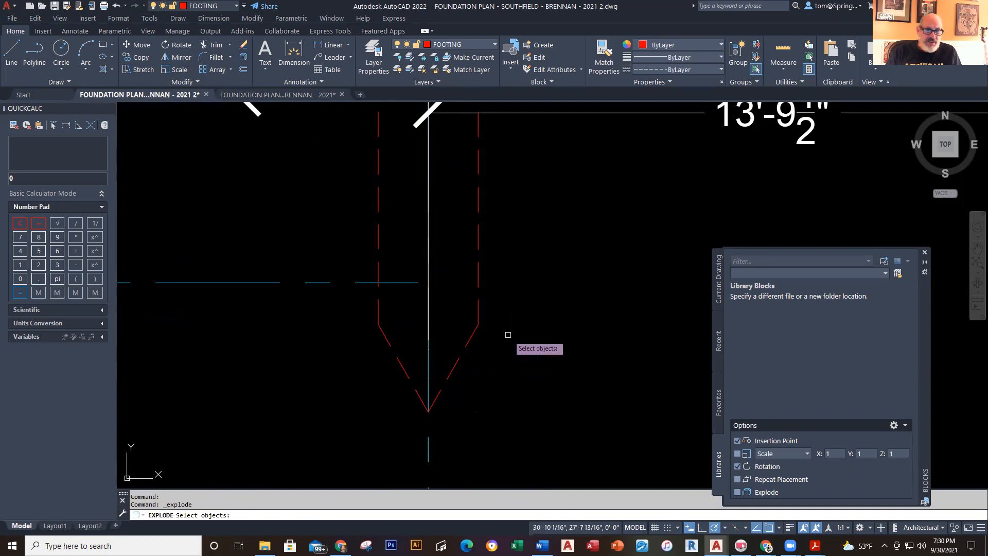
{"action": "left_click", "coordinate": [477, 313]}
{"action": "key", "text": "Return"}
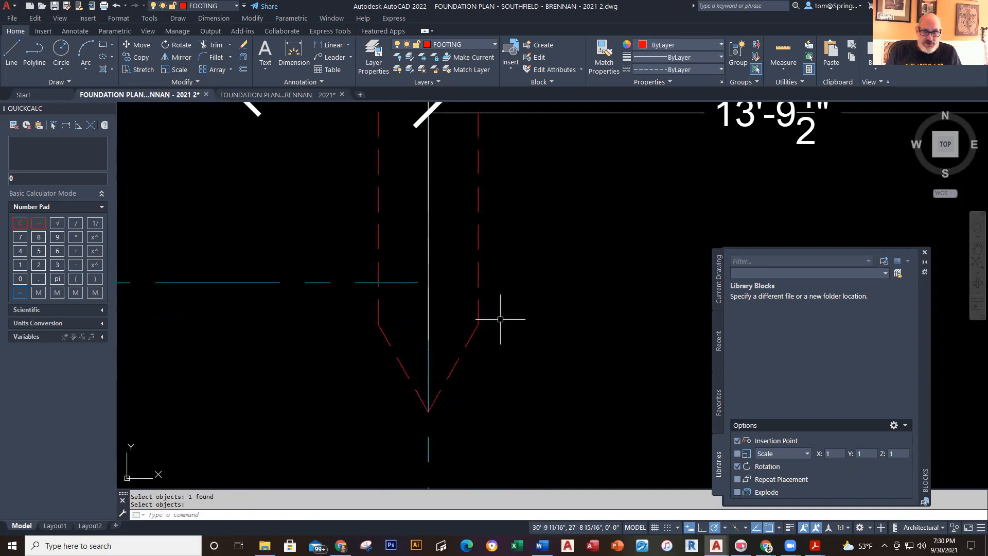
{"action": "left_click", "coordinate": [467, 340]}
{"action": "key", "text": "Delete"}
{"action": "left_click", "coordinate": [393, 353]}
{"action": "key", "text": "Delete"}
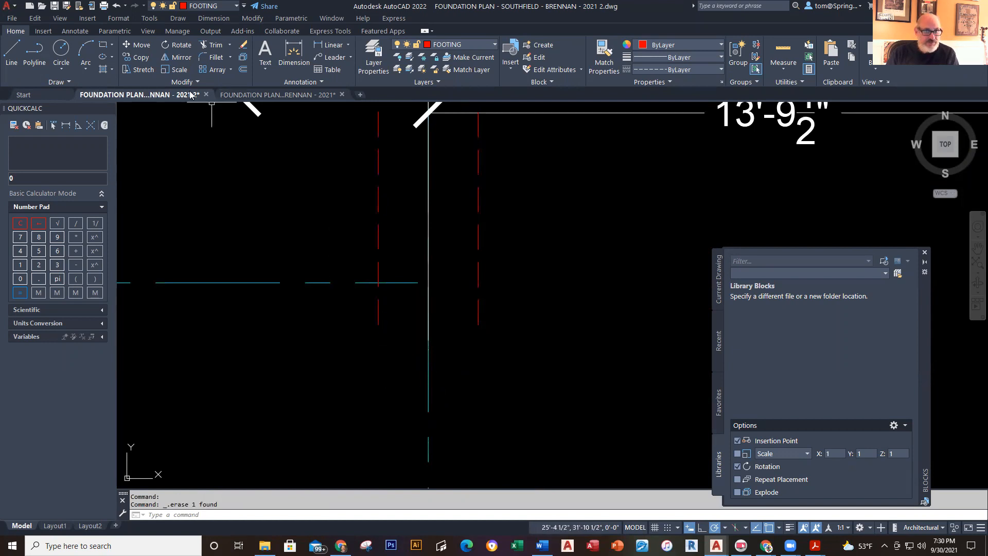
- Close the elongated footing's southern end with a straight line between the lower endpoints of its two sides
{"action": "left_click", "coordinate": [21, 54]}
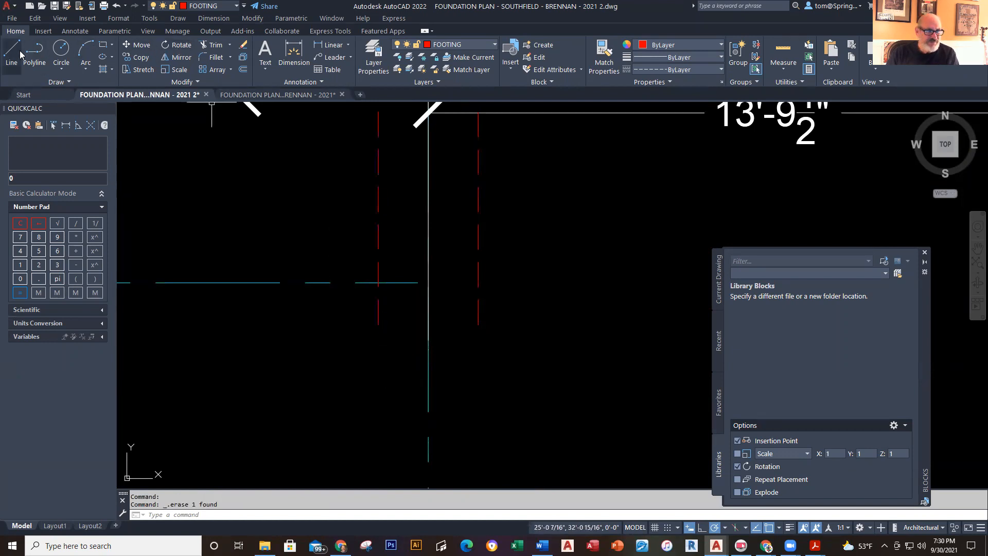
{"action": "left_click", "coordinate": [377, 324]}
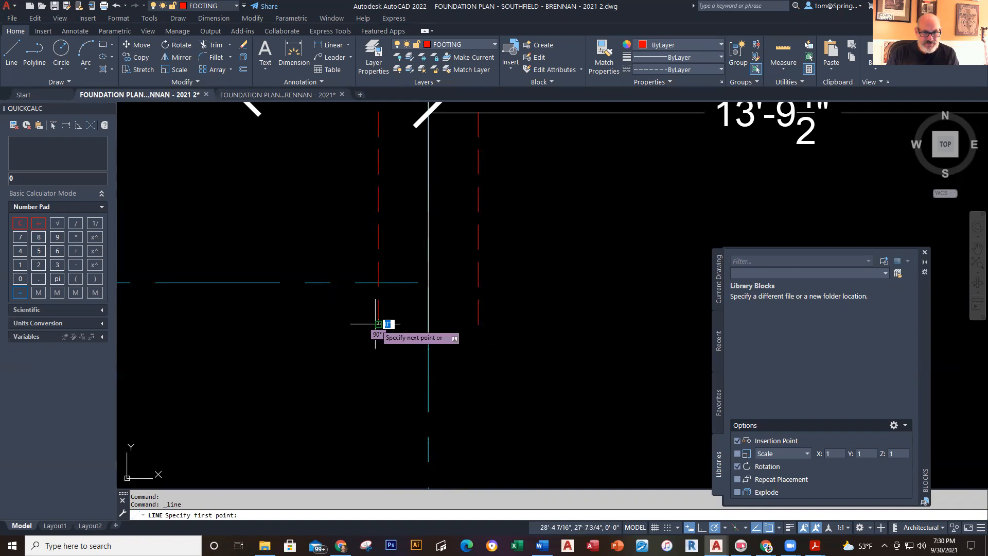
{"action": "key", "text": "Escape"}
- Join the four separate edges of the elongated footing into a single polyline
{"action": "scroll", "coordinate": [548, 321], "scroll_direction": "down", "scroll_amount": 2}
{"action": "scroll", "coordinate": [548, 320], "scroll_direction": "down", "scroll_amount": 2}
{"action": "type", "text": "j"}
{"action": "key", "text": "Return"}
{"action": "left_click", "coordinate": [464, 341]}
{"action": "left_click", "coordinate": [507, 246]}
{"action": "key", "text": "Return"}
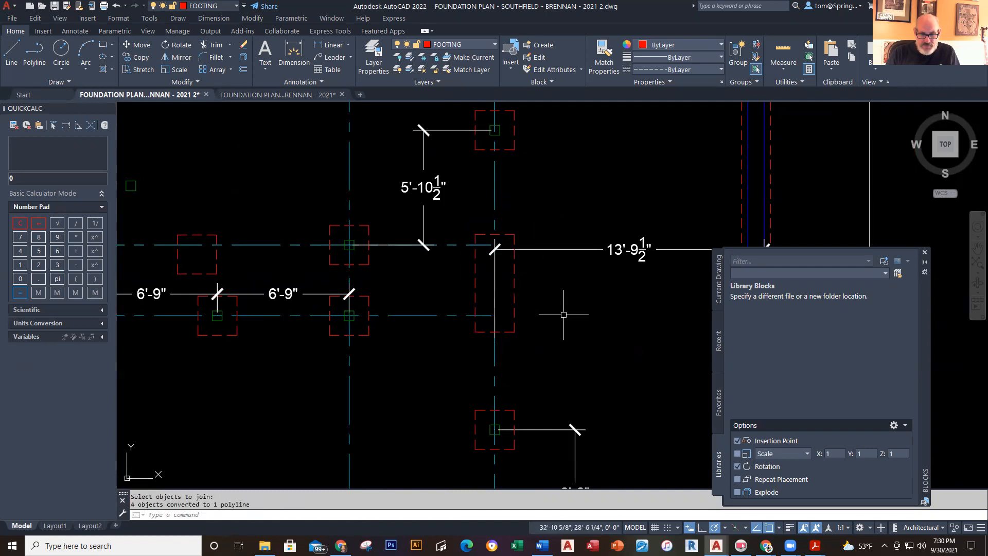
- Stretch the elongated footing's bottom edge 6" south
{"action": "left_click", "coordinate": [501, 333]}
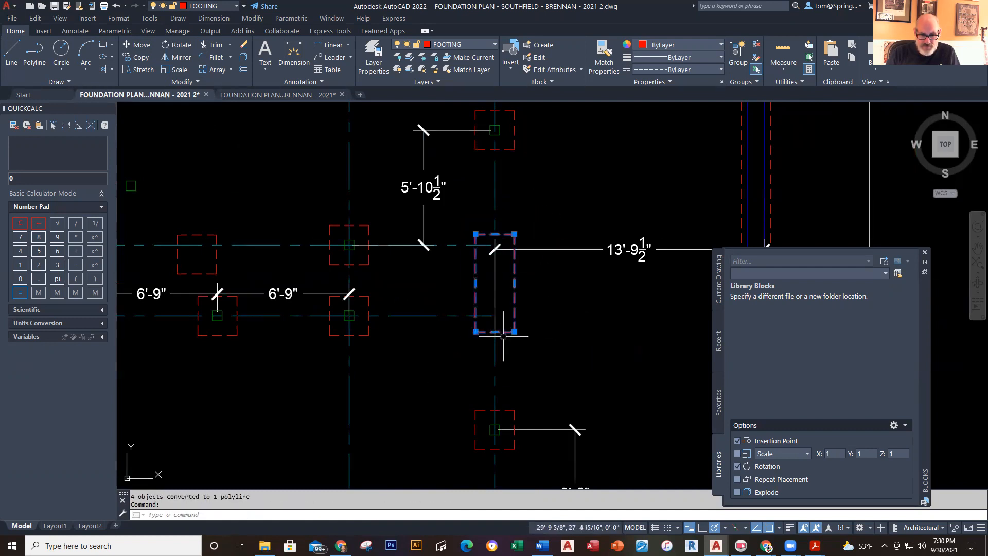
{"action": "left_click", "coordinate": [495, 331]}
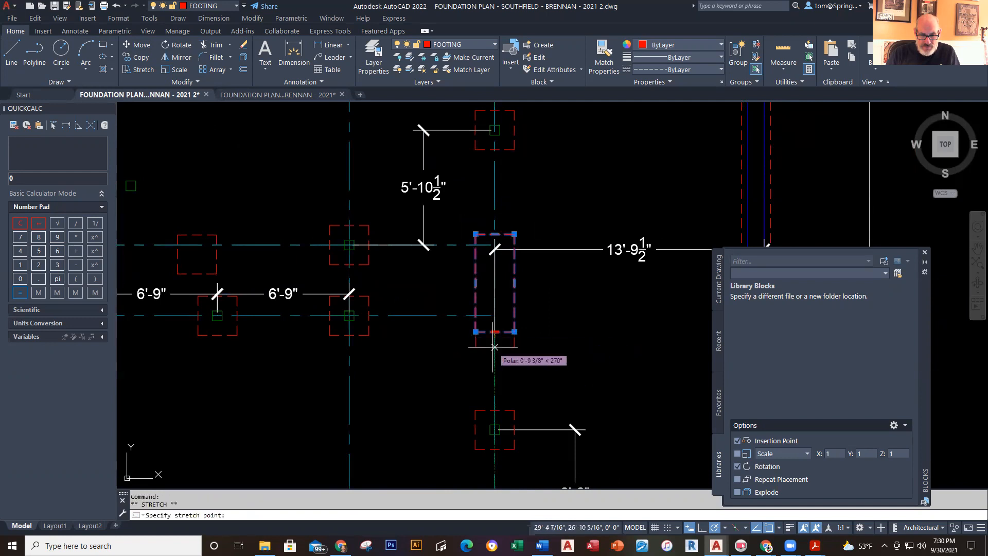
{"action": "type", "text": "6"}
{"action": "key", "text": "Return"}
{"action": "key", "text": "Escape"}
- Stretch the elongated footing's top edge 6" north
{"action": "left_click", "coordinate": [508, 233]}
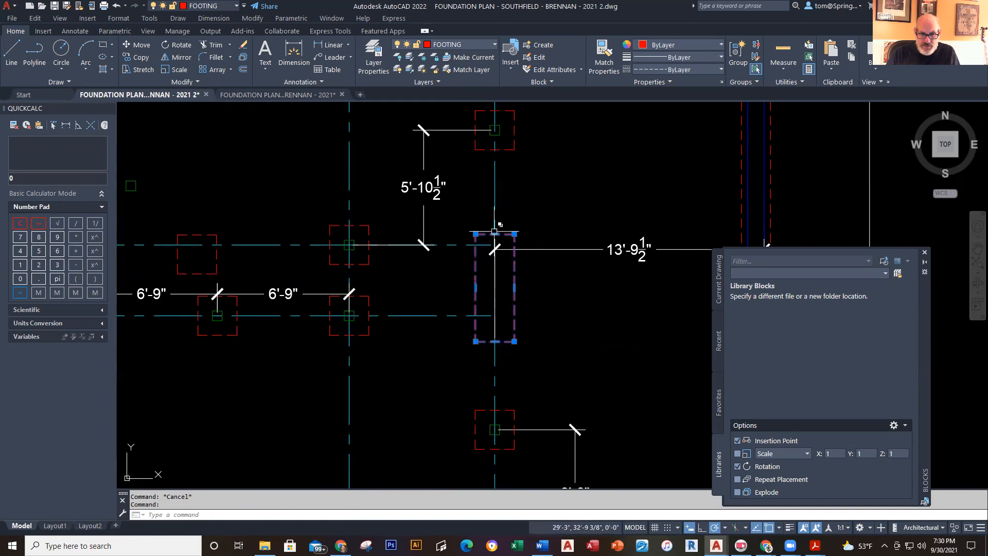
{"action": "left_click", "coordinate": [495, 234]}
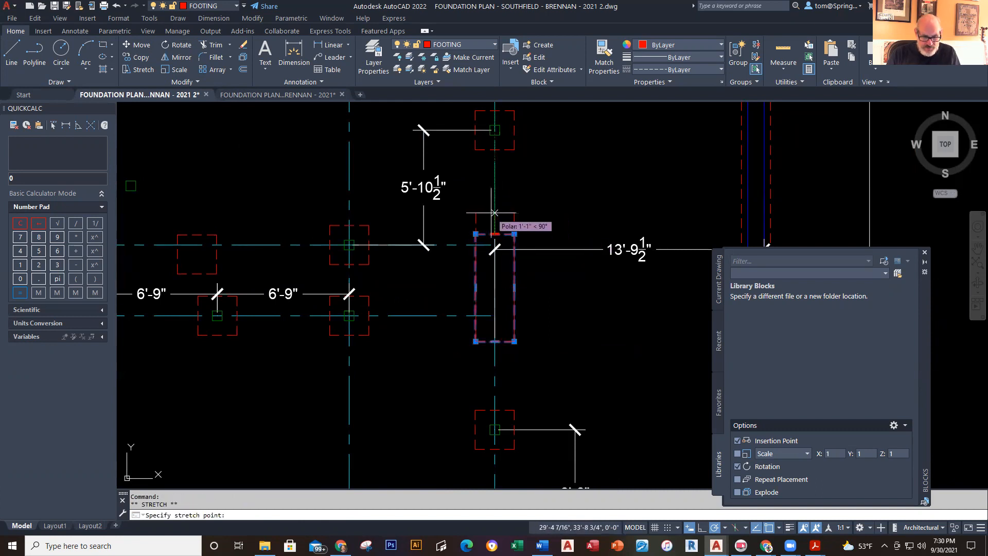
{"action": "type", "text": "6"}
{"action": "key", "text": "Return"}
{"action": "key", "text": "Escape"}
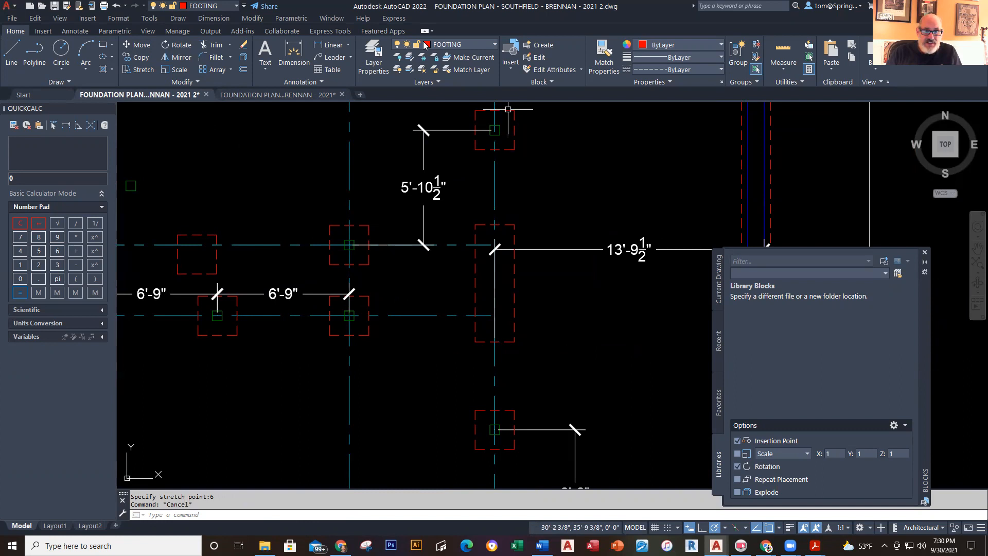
- On the DIMENSIONS layer, add a vertical dimension from the southern column's center to the elongated footing's bottom edge, aligned with the 6'-6" dimension
{"action": "left_click", "coordinate": [494, 45]}
{"action": "left_click", "coordinate": [449, 110]}
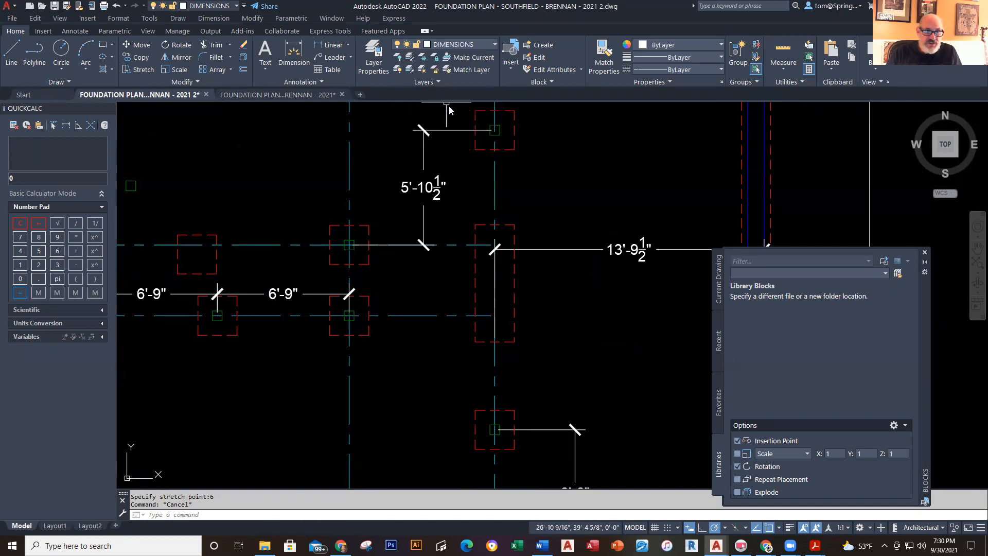
{"action": "left_click", "coordinate": [332, 45]}
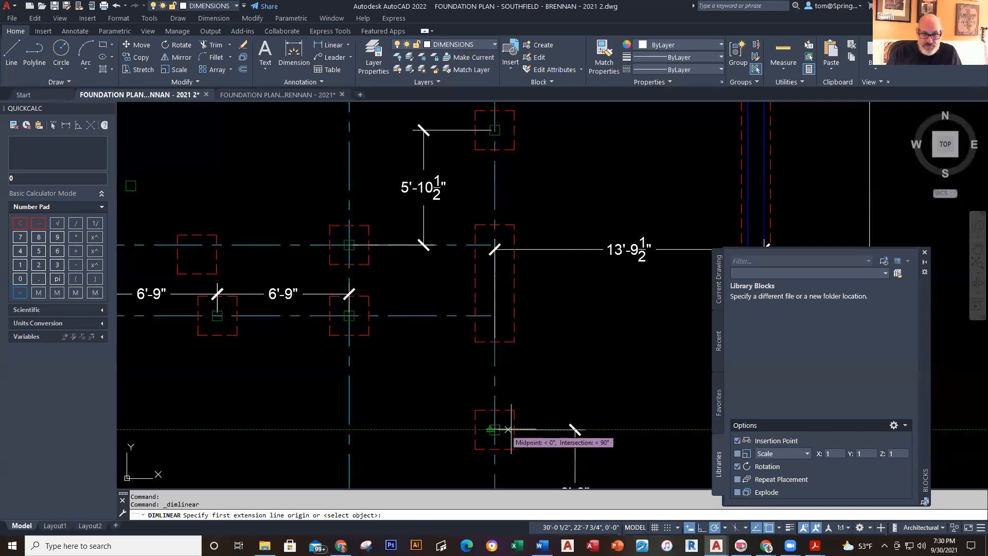
{"action": "scroll", "coordinate": [495, 428], "scroll_direction": "up", "scroll_amount": 5}
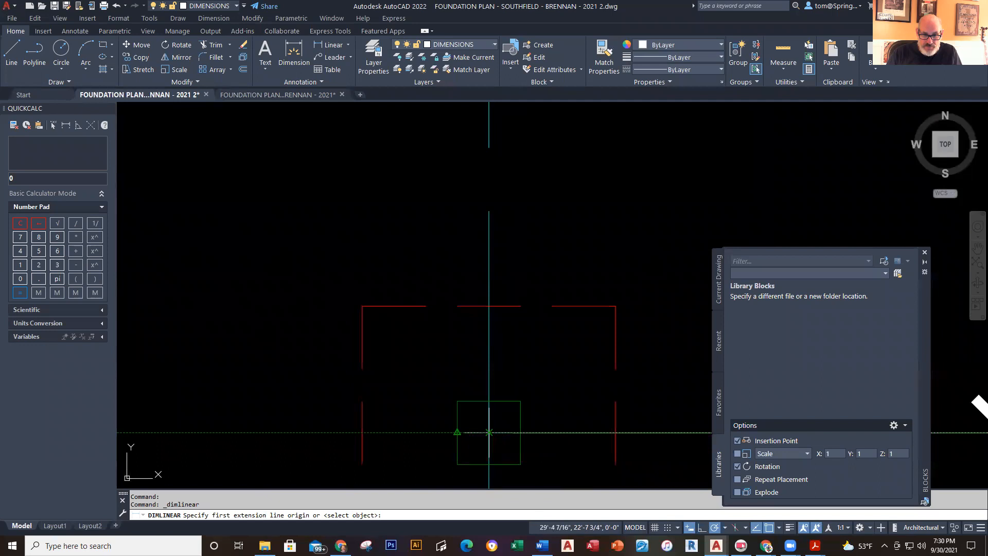
{"action": "left_click", "coordinate": [489, 432]}
{"action": "scroll", "coordinate": [502, 360], "scroll_direction": "down", "scroll_amount": 3}
{"action": "scroll", "coordinate": [518, 259], "scroll_direction": "down", "scroll_amount": 2}
{"action": "middle_click_drag", "start_coordinate": [518, 278], "coordinate": [503, 366]}
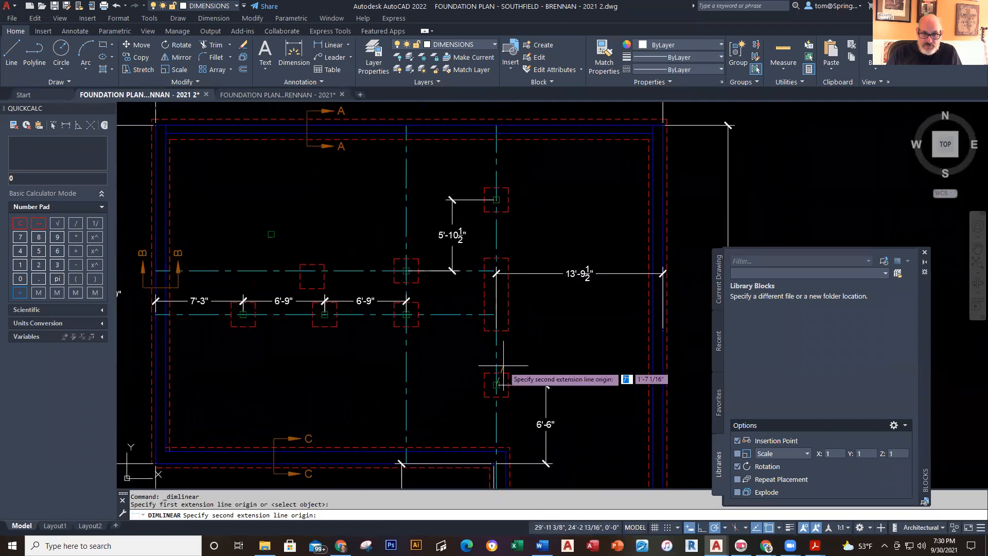
{"action": "left_click", "coordinate": [497, 330]}
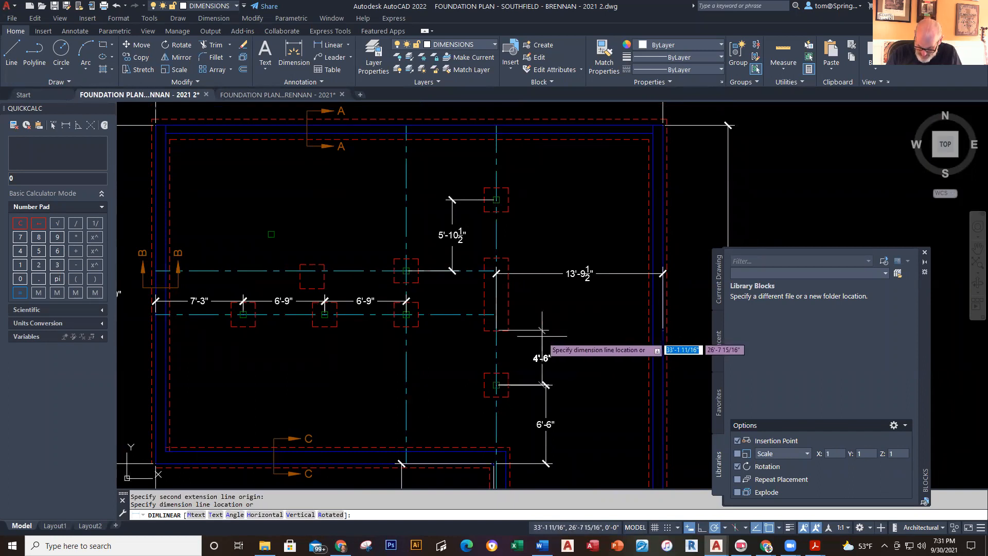
{"action": "left_click", "coordinate": [546, 385]}
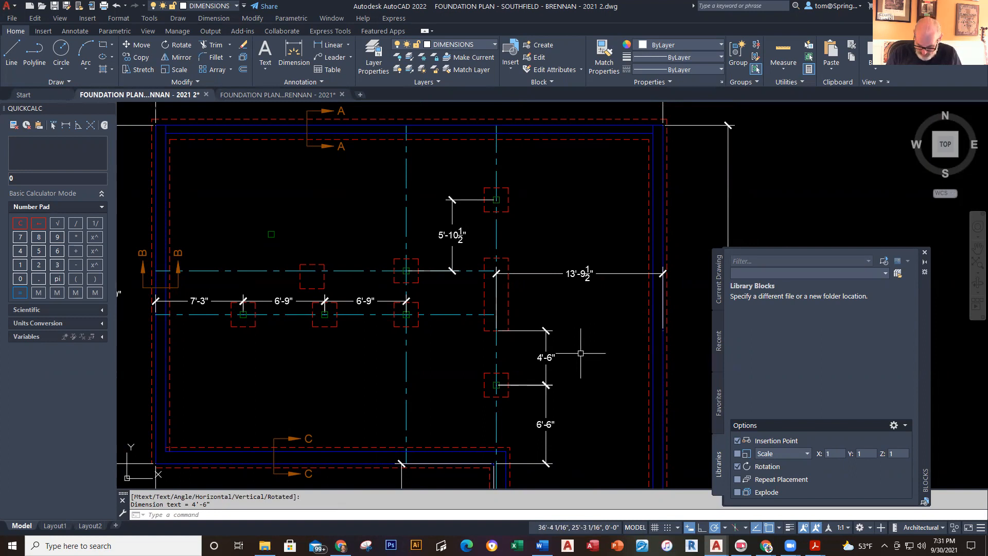
- Move the elongated footing 6" north along the eastern beam centerline
{"action": "type", "text": "m"}
{"action": "key", "text": "Return"}
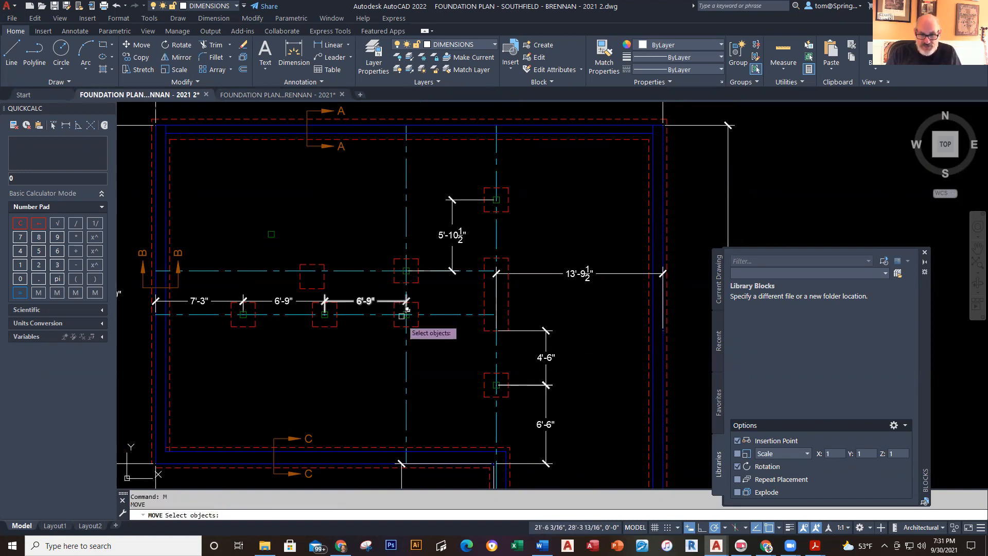
{"action": "left_click", "coordinate": [472, 342]}
{"action": "left_click", "coordinate": [519, 249]}
{"action": "key", "text": "Return"}
{"action": "left_click", "coordinate": [517, 251]}
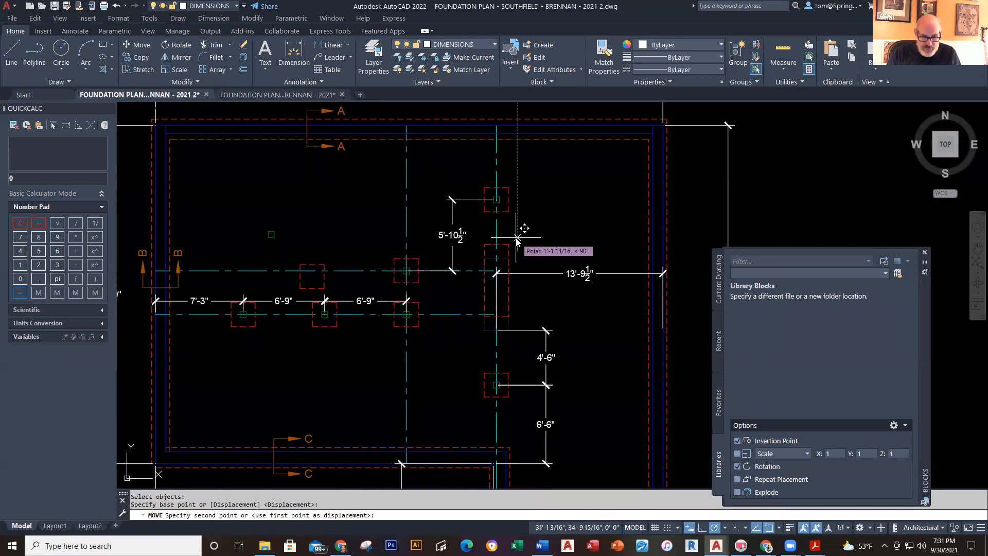
{"action": "type", "text": "6"}
{"action": "key", "text": "Return"}
{"action": "key", "text": "Escape"}
- Stretch the upper extension origin of the footing-to-column dimension onto the moved footing's bottom edge
{"action": "left_click", "coordinate": [517, 330]}
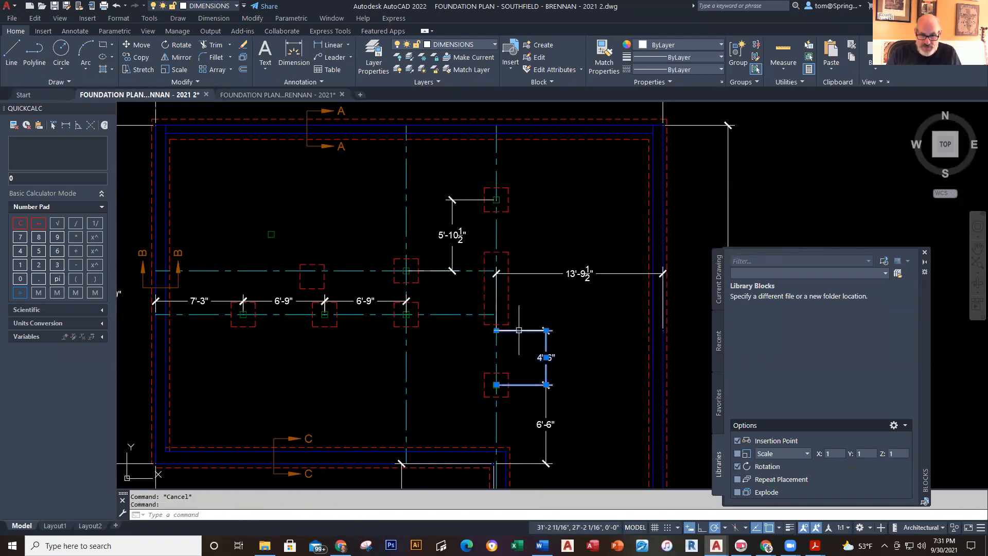
{"action": "left_click", "coordinate": [496, 331]}
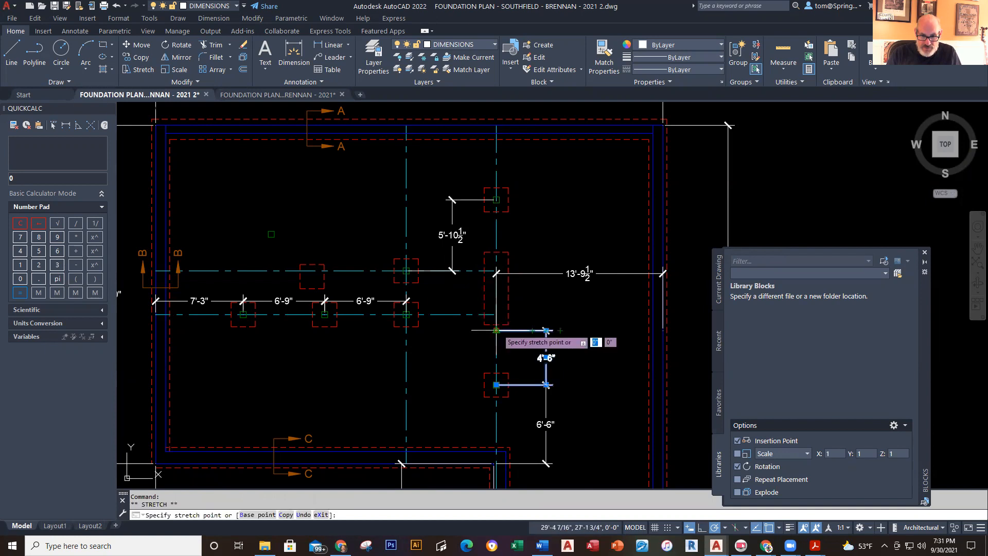
{"action": "left_click", "coordinate": [496, 324]}
{"action": "key", "text": "Escape"}
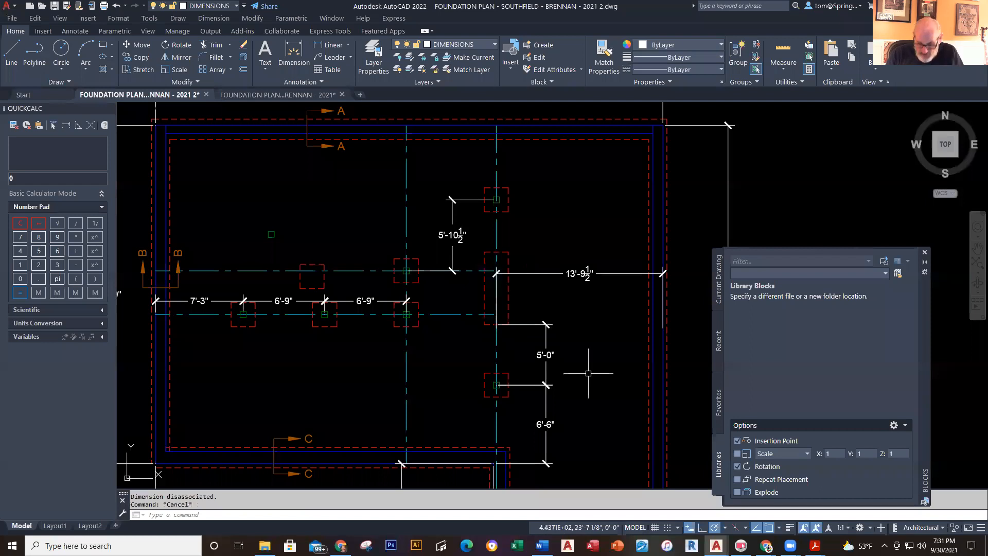
{"action": "scroll", "coordinate": [523, 292], "scroll_direction": "up", "scroll_amount": 4}
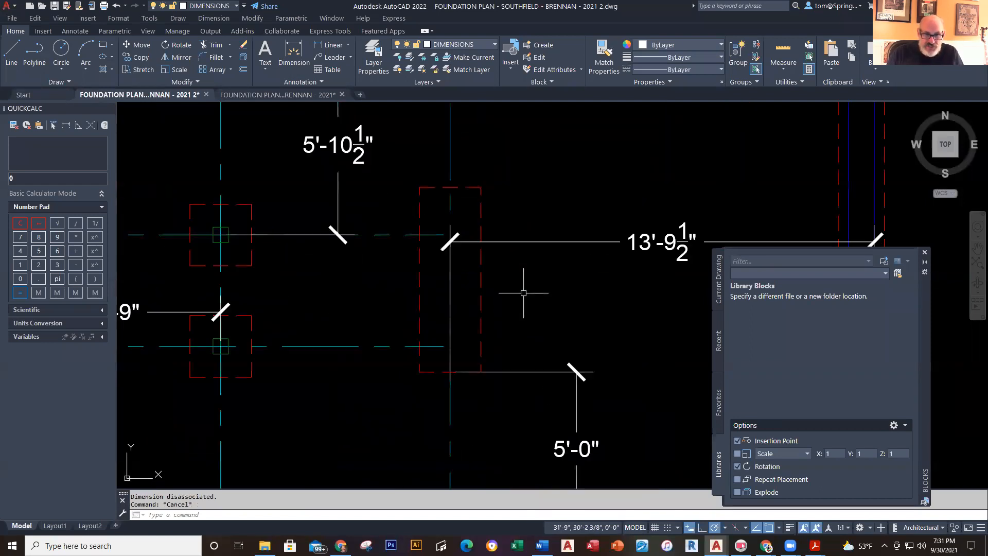
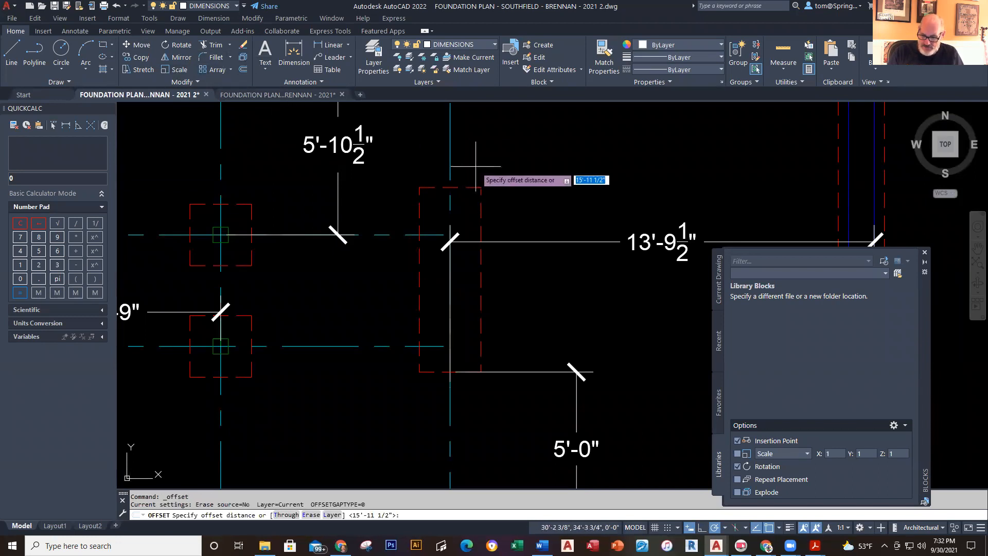
- Offset the elongated footing's outline 9" inward
{"action": "type", "text": "9"}
{"action": "key", "text": "Return"}
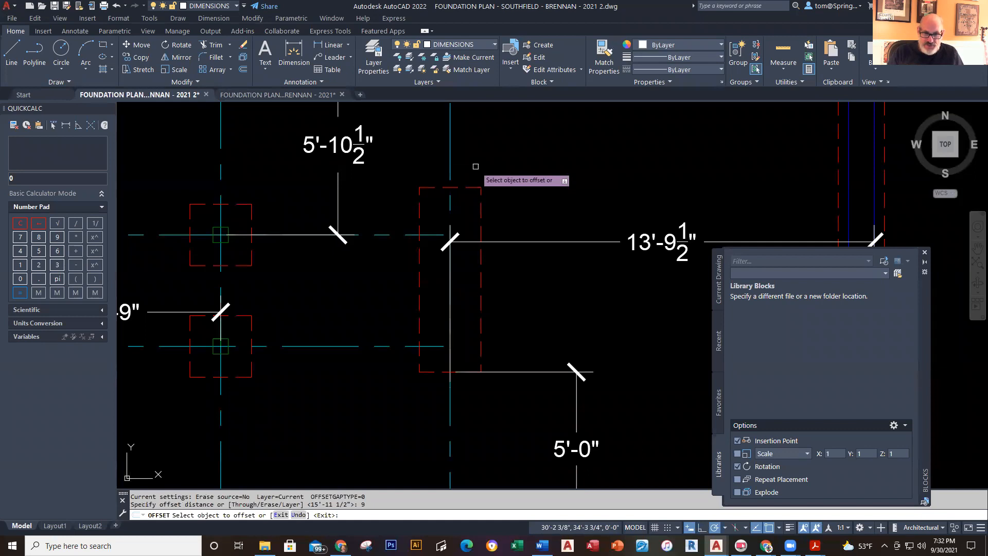
{"action": "left_click", "coordinate": [482, 214]}
{"action": "left_click", "coordinate": [468, 222]}
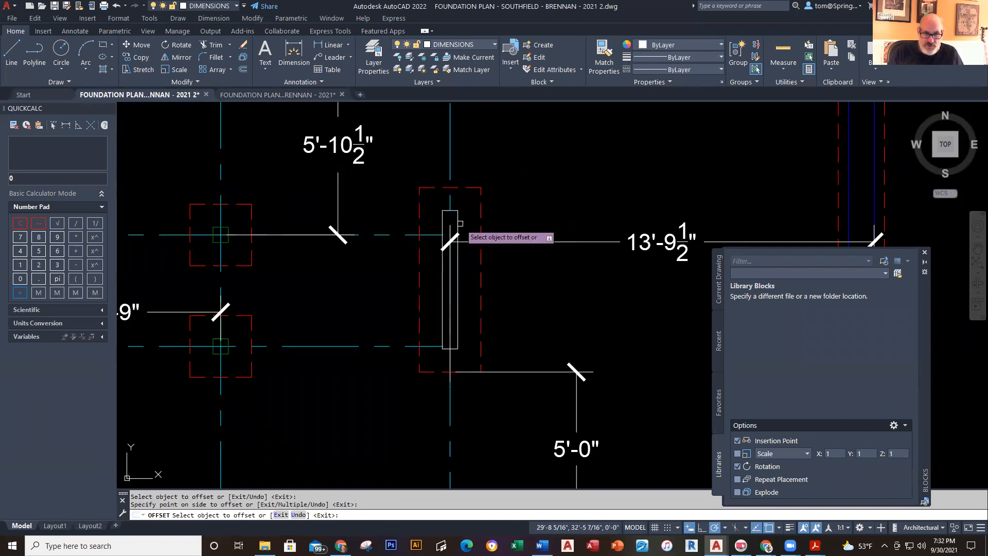
{"action": "key", "text": "Escape"}
- Put the offset rectangle inside the elongated footing on the COLUMNS layer
{"action": "left_click", "coordinate": [457, 308]}
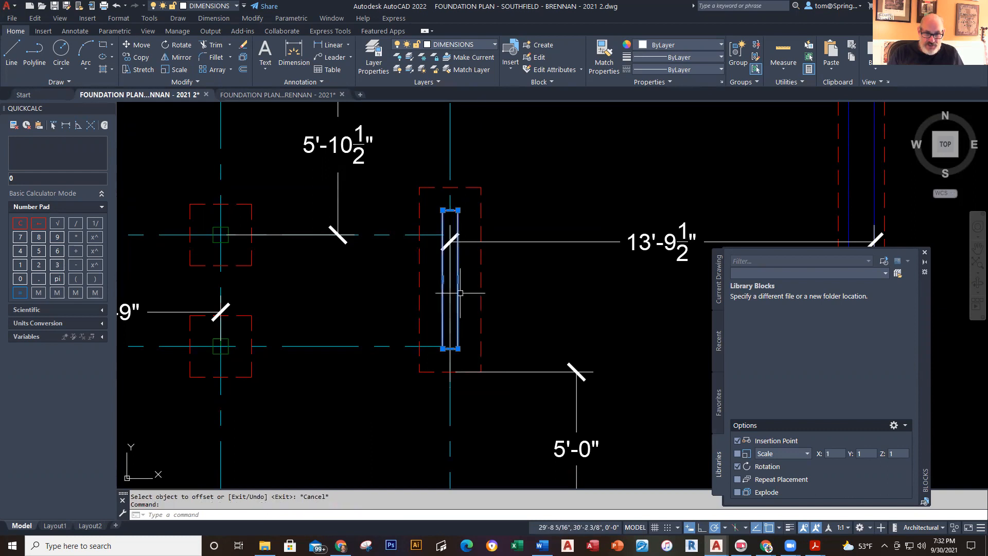
{"action": "left_click", "coordinate": [493, 45]}
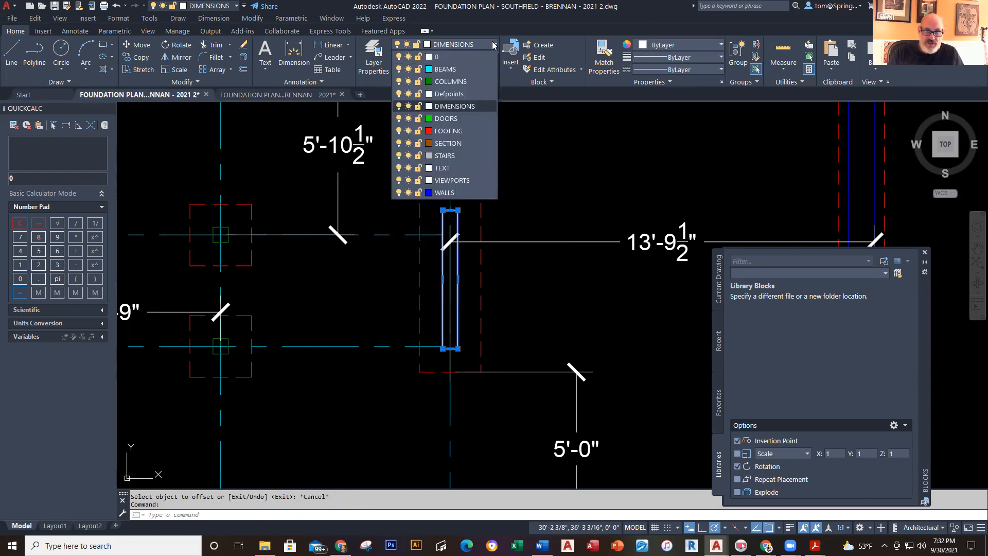
{"action": "left_click", "coordinate": [456, 83]}
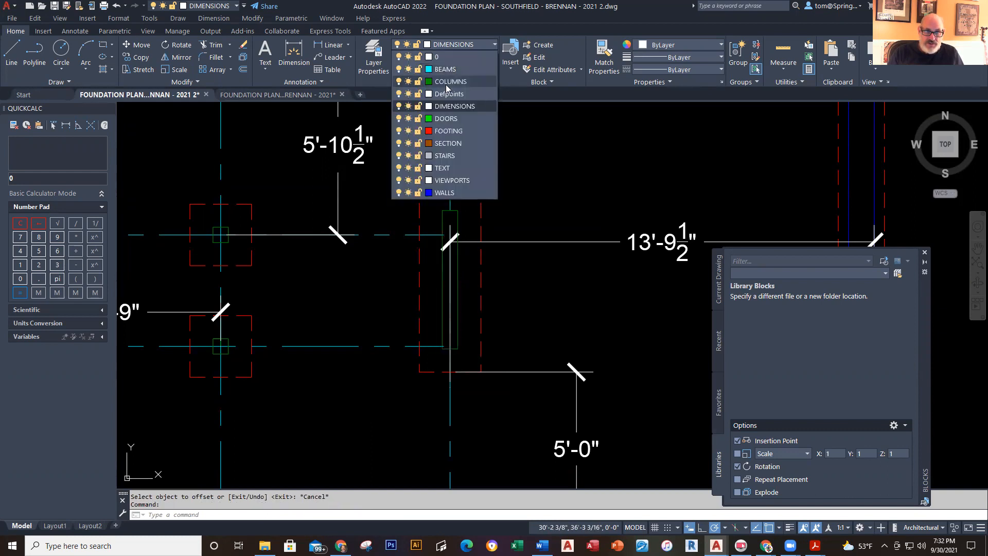
{"action": "key", "text": "Escape"}
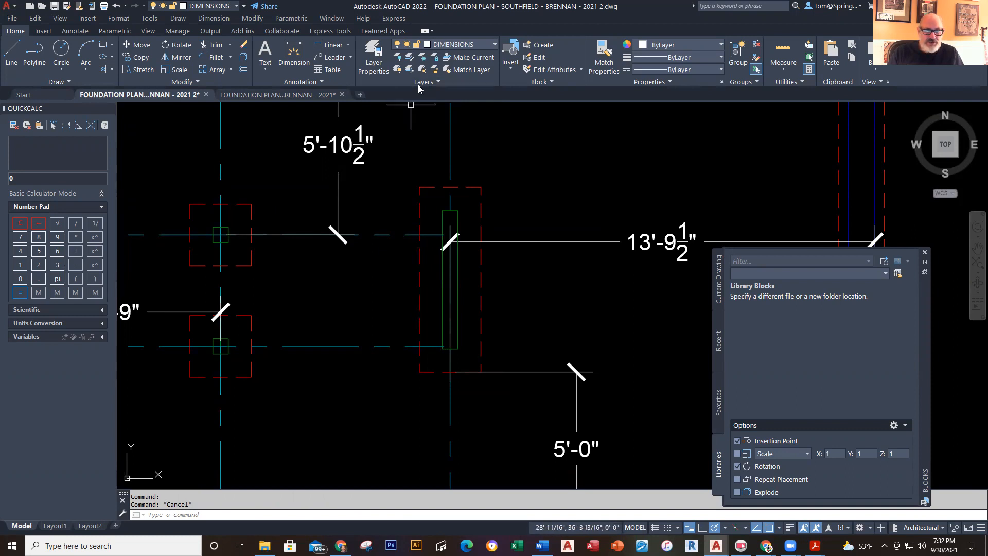
- Add a vertical linear dimension for the elongated column's length, aligned with the 5'-0" dimension below it
{"action": "left_click", "coordinate": [335, 45]}
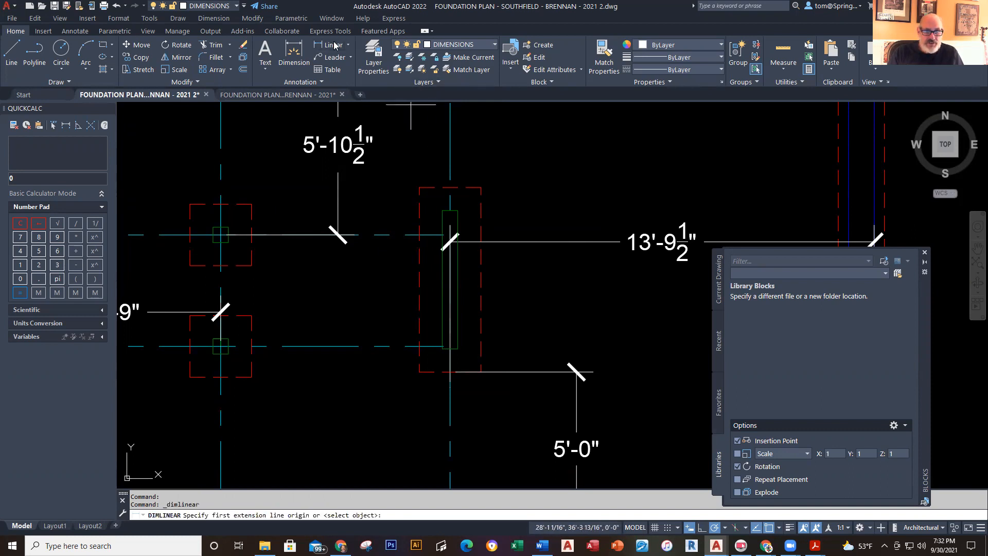
{"action": "left_click", "coordinate": [477, 208]}
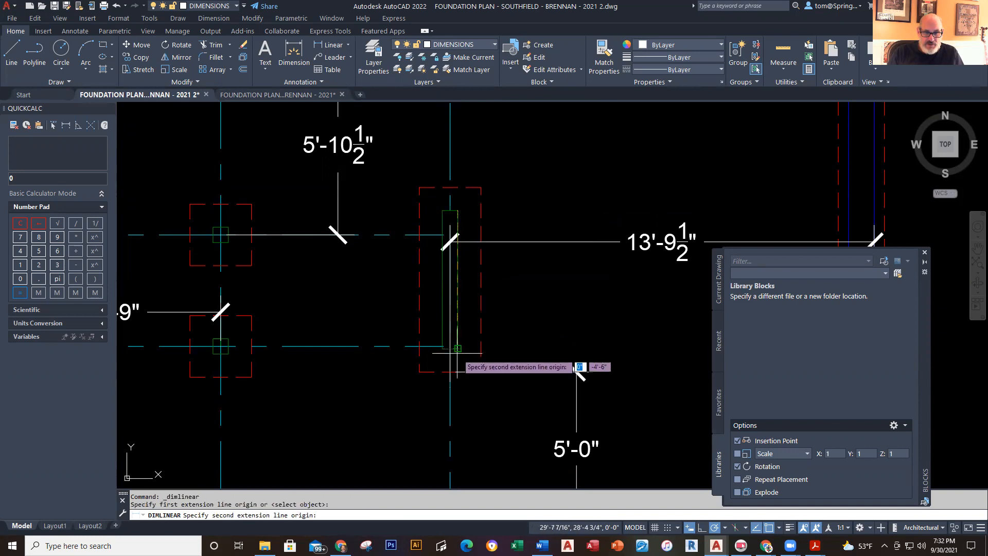
{"action": "left_click", "coordinate": [458, 349]}
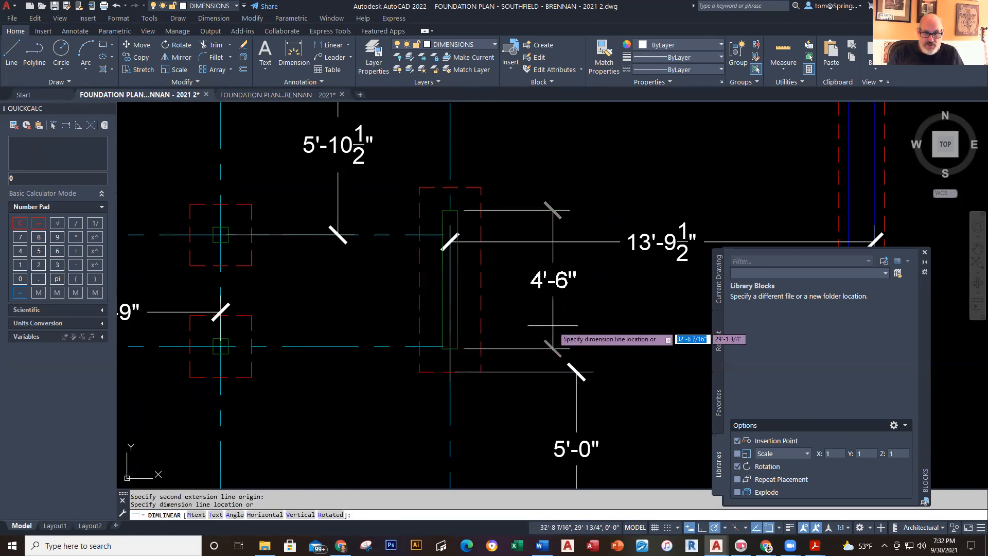
{"action": "left_click", "coordinate": [576, 373]}
{"action": "key", "text": "Escape"}
- Add a horizontal linear dimension for the elongated column's width, placed just north of its footing
{"action": "left_click", "coordinate": [329, 45]}
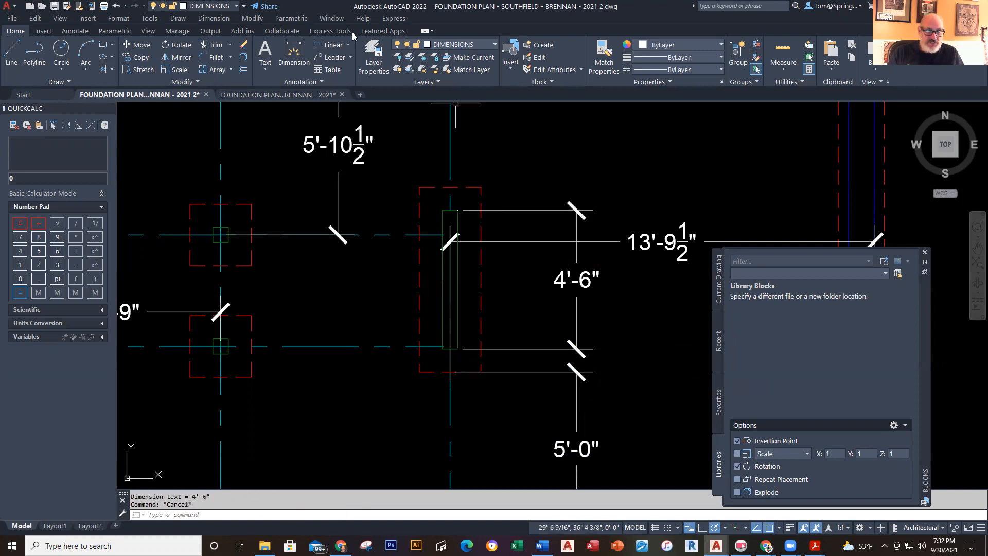
{"action": "left_click", "coordinate": [457, 210]}
{"action": "left_click", "coordinate": [443, 210]}
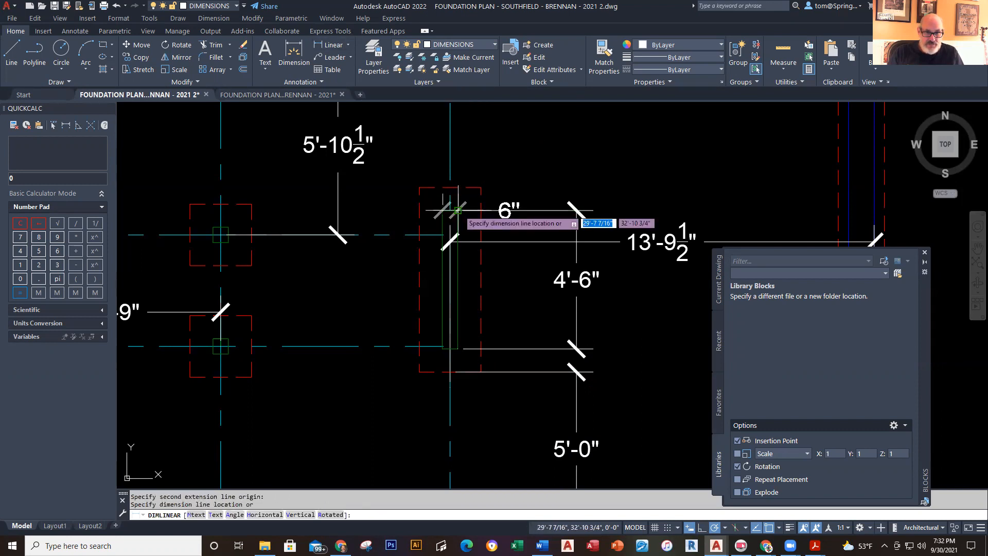
{"action": "left_click", "coordinate": [453, 135]}
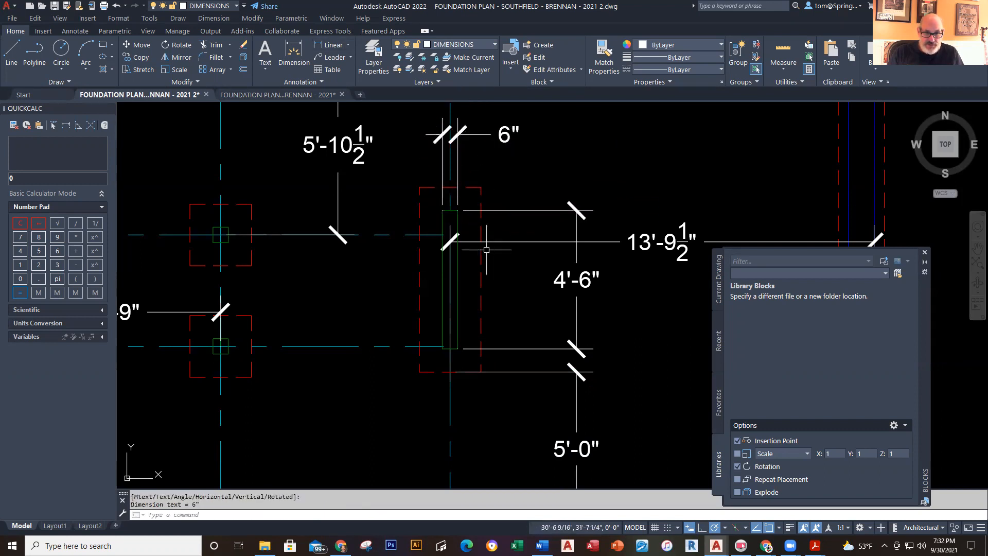
- Stretch the elongated column's top edge 3" north
{"action": "scroll", "coordinate": [497, 250], "scroll_direction": "up", "scroll_amount": 2}
{"action": "left_click", "coordinate": [432, 184]}
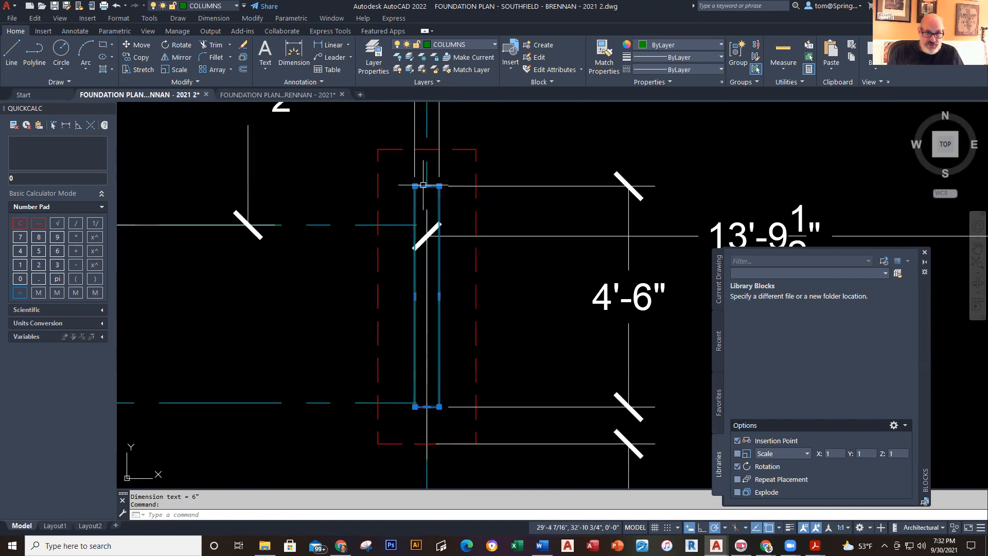
{"action": "left_click", "coordinate": [427, 186]}
{"action": "type", "text": "3"}
{"action": "key", "text": "Return"}
- Stretch the elongated column's bottom edge 3" south
{"action": "scroll", "coordinate": [439, 356], "scroll_direction": "down", "scroll_amount": 2}
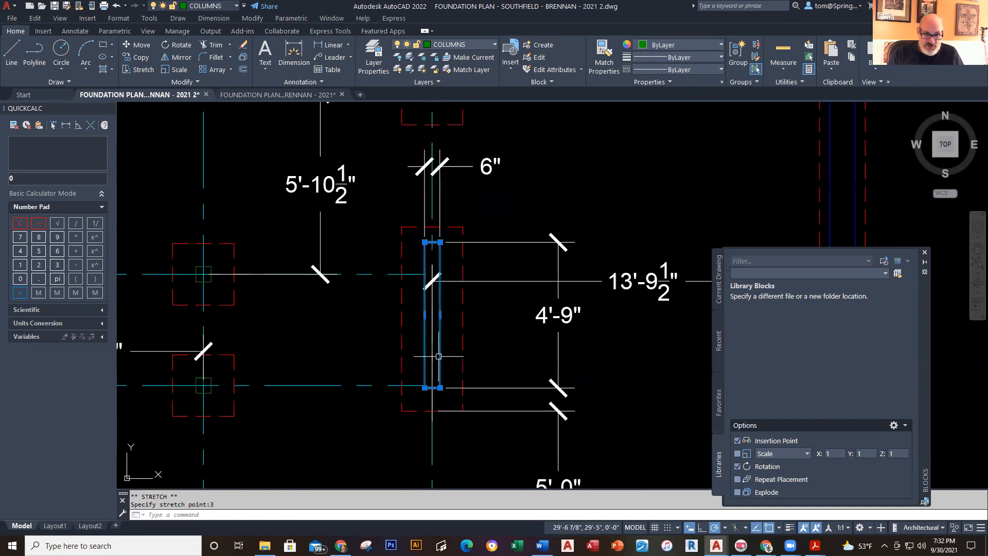
{"action": "left_click", "coordinate": [432, 388]}
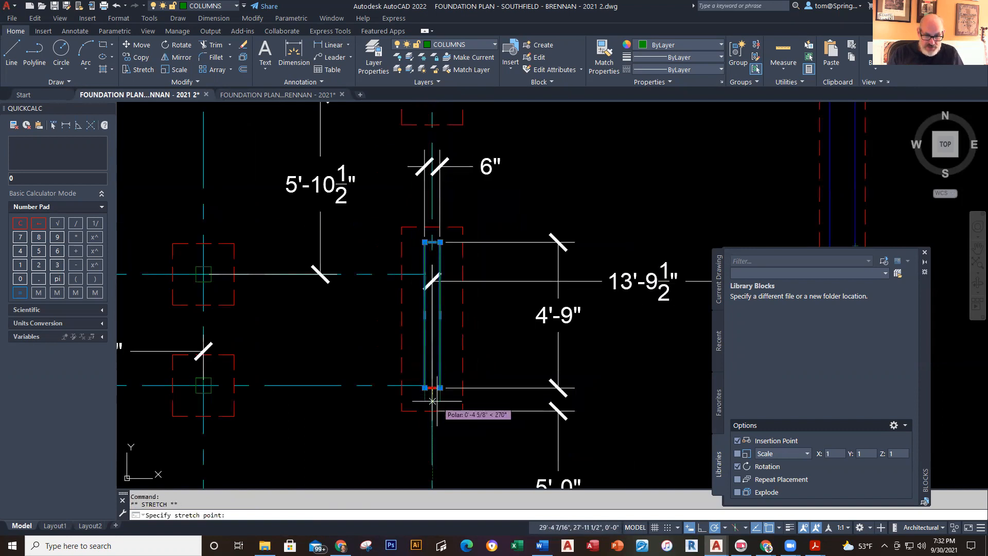
{"action": "type", "text": "3"}
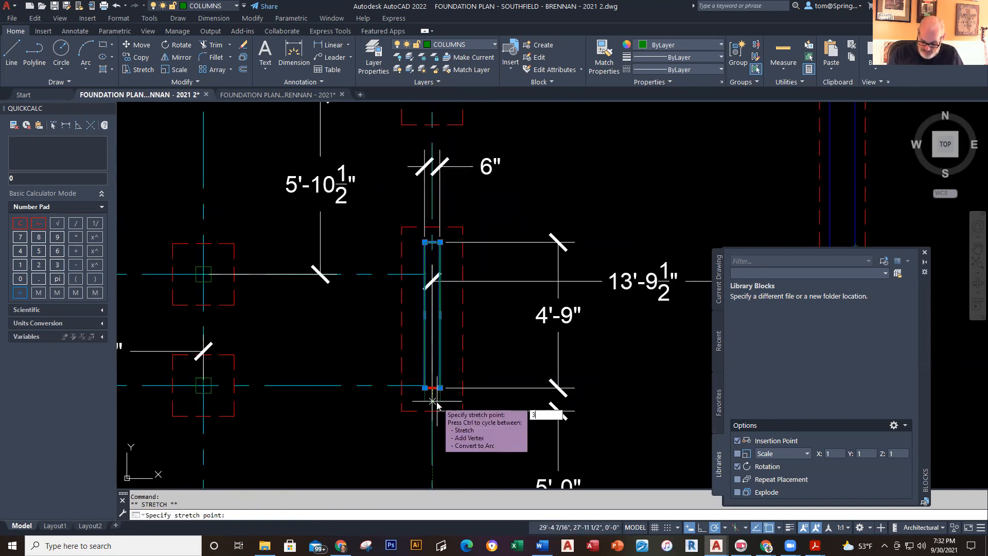
{"action": "key", "text": "Return"}
{"action": "key", "text": "Escape"}
{"action": "scroll", "coordinate": [587, 386], "scroll_direction": "down", "scroll_amount": 2}
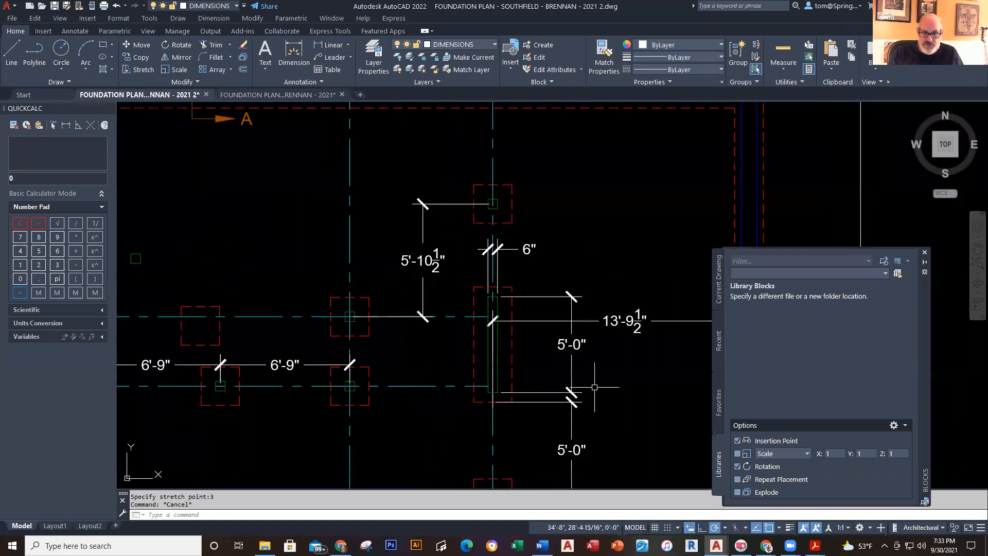
- Stretch both extension origins of the elongated column's length dimension onto the footing's bottom and top edges
{"action": "middle_click_drag", "start_coordinate": [577, 423], "coordinate": [553, 350]}
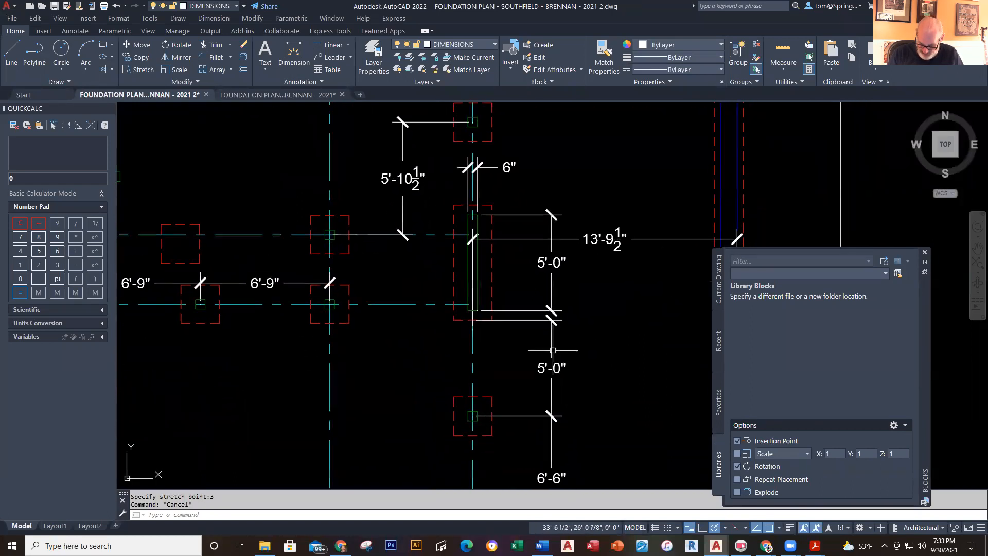
{"action": "scroll", "coordinate": [553, 350], "scroll_direction": "up", "scroll_amount": 2}
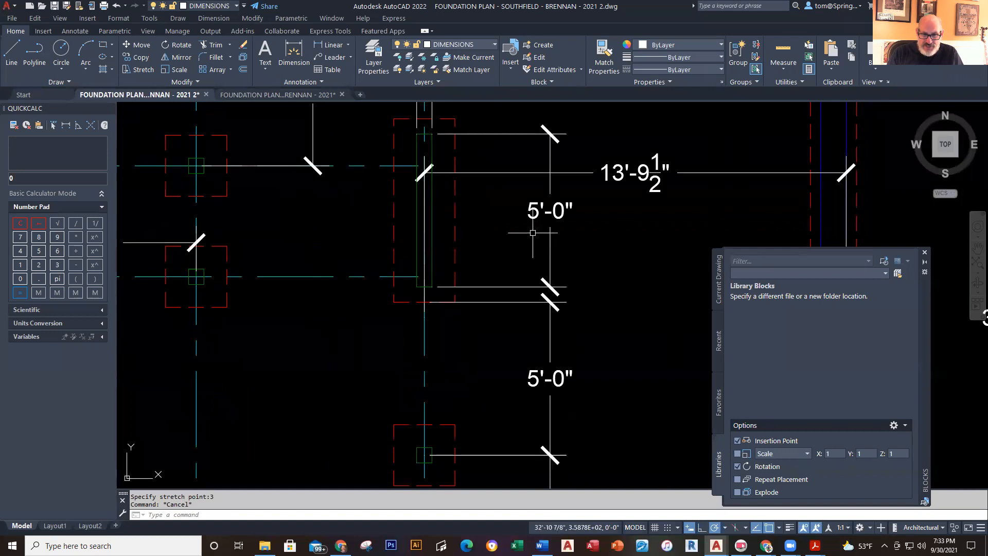
{"action": "left_click", "coordinate": [552, 285]}
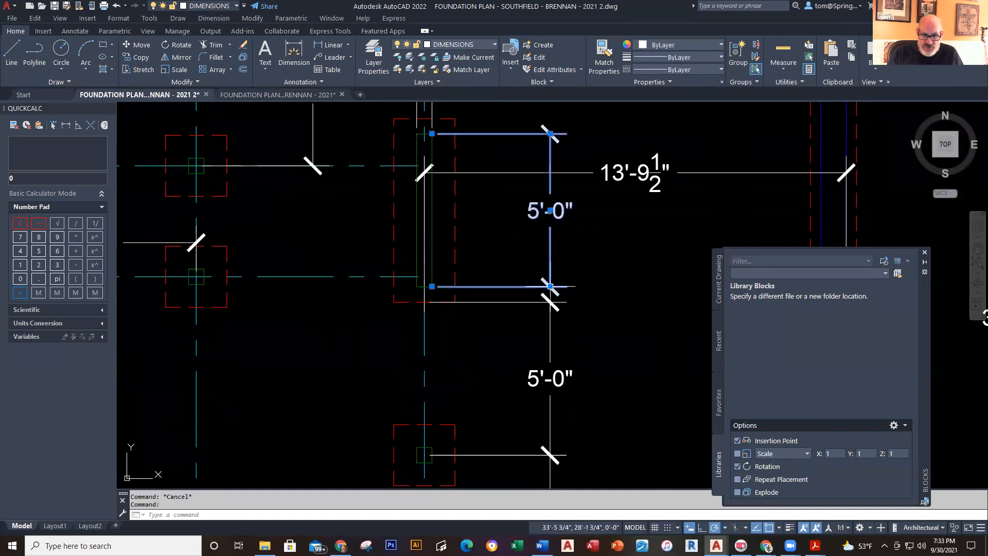
{"action": "left_click", "coordinate": [550, 286]}
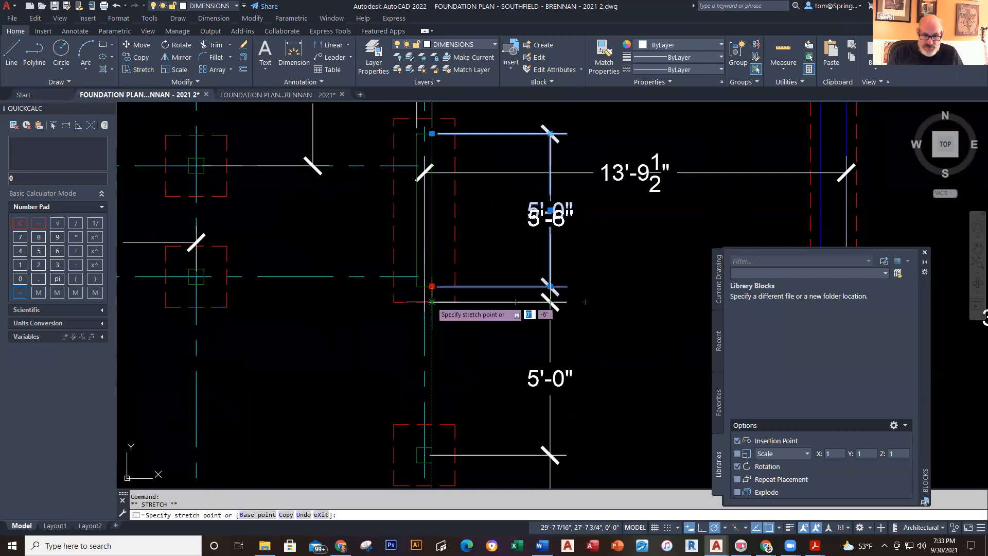
{"action": "left_click", "coordinate": [432, 302]}
{"action": "middle_click_drag", "start_coordinate": [520, 206], "coordinate": [531, 330]}
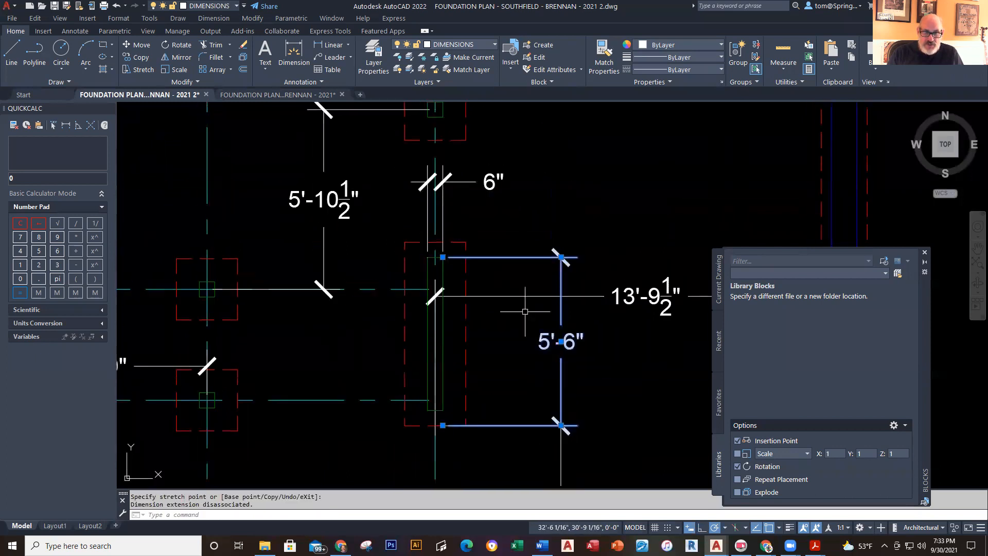
{"action": "left_click", "coordinate": [443, 257]}
{"action": "left_click", "coordinate": [443, 242]}
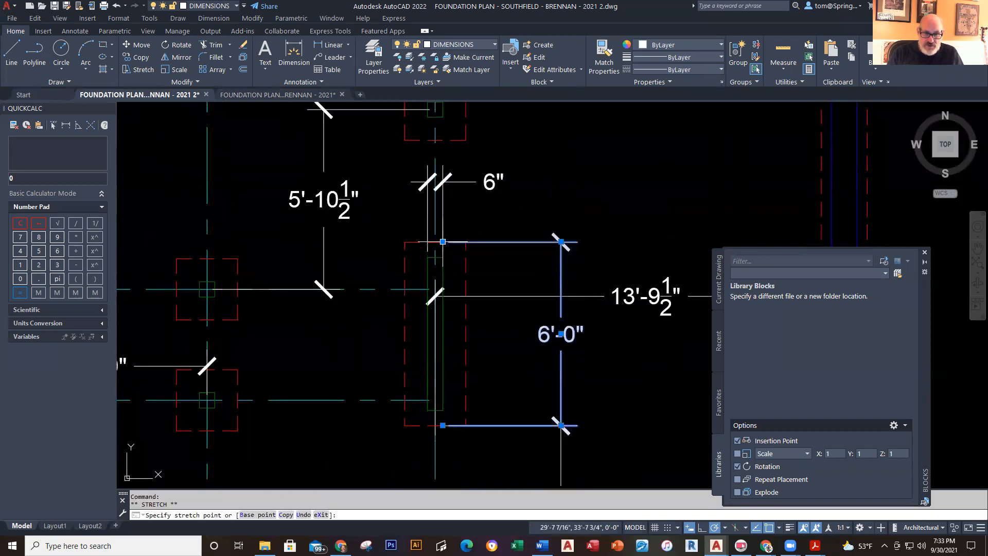
{"action": "key", "text": "Escape"}
- Trim off the middle north-south beam centerline south of the footing on the southern east-west centerline
{"action": "scroll", "coordinate": [611, 404], "scroll_direction": "down", "scroll_amount": 4}
{"action": "scroll", "coordinate": [591, 347], "scroll_direction": "down", "scroll_amount": 2}
{"action": "scroll", "coordinate": [567, 309], "scroll_direction": "up", "scroll_amount": 4}
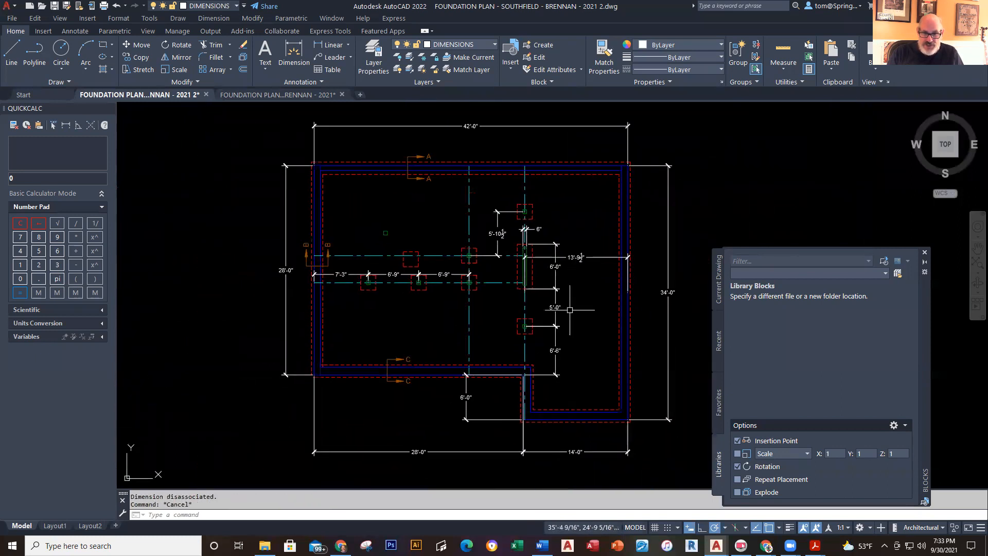
{"action": "middle_click_drag", "start_coordinate": [564, 293], "coordinate": [572, 324]}
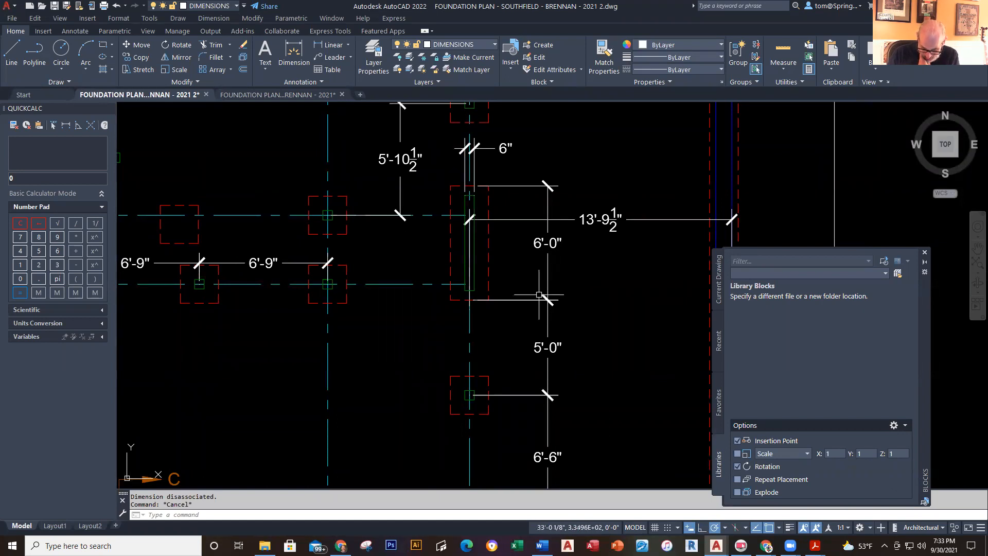
{"action": "scroll", "coordinate": [539, 295], "scroll_direction": "down", "scroll_amount": 4}
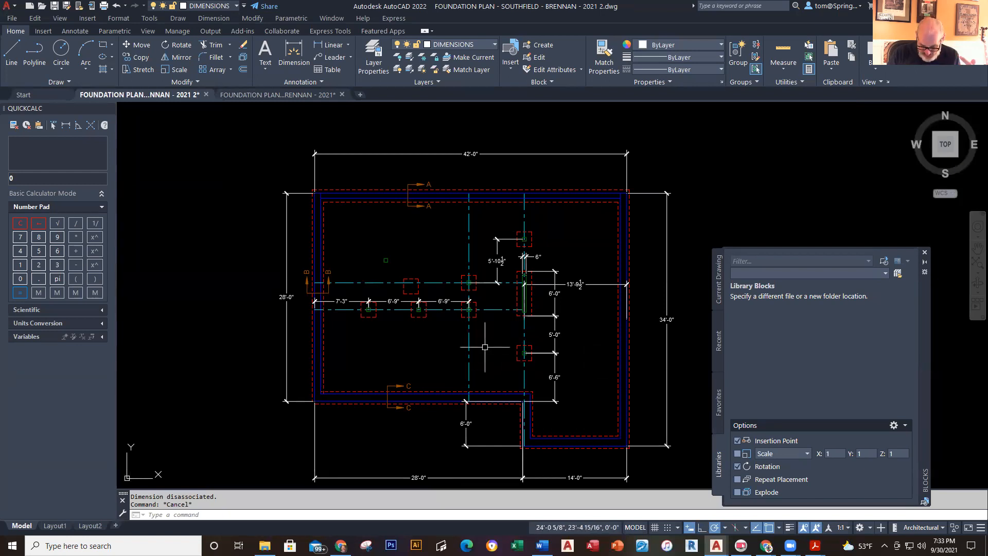
{"action": "scroll", "coordinate": [489, 324], "scroll_direction": "up", "scroll_amount": 4}
{"action": "scroll", "coordinate": [470, 353], "scroll_direction": "up", "scroll_amount": 2}
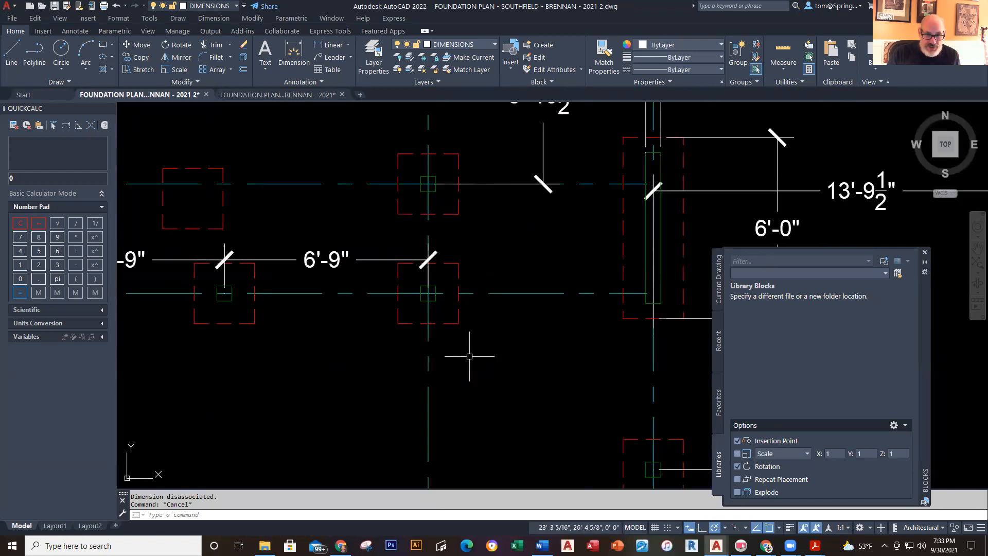
{"action": "left_click", "coordinate": [218, 46]}
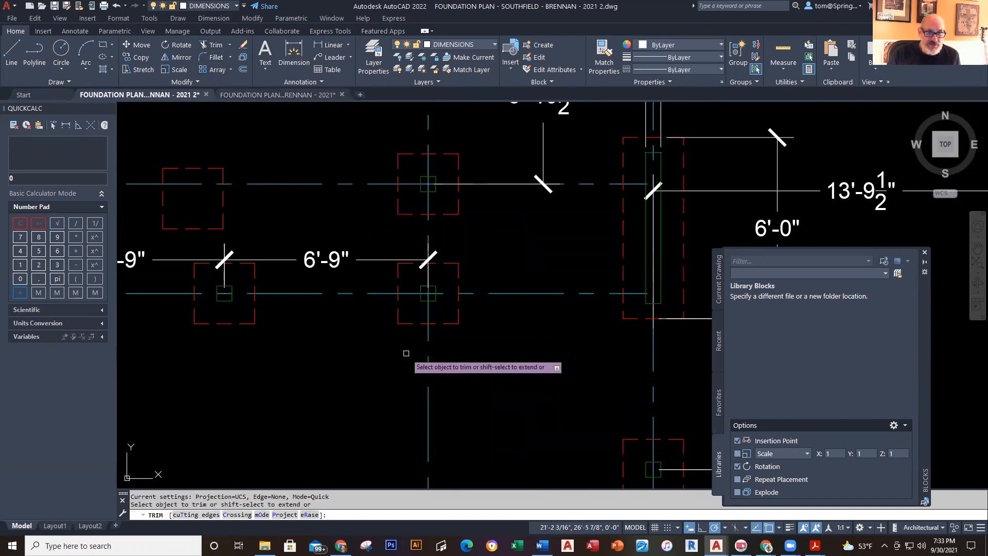
{"action": "left_click", "coordinate": [430, 329]}
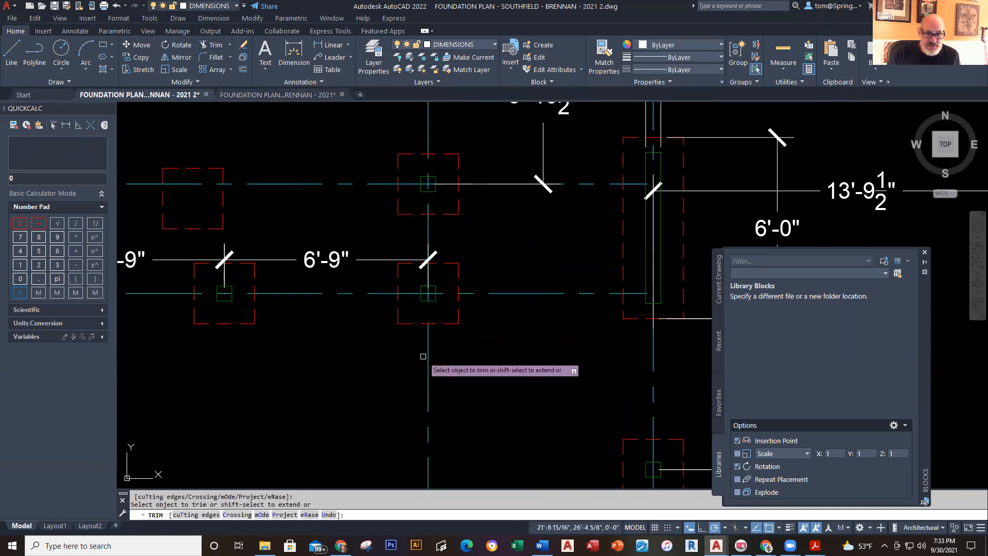
- Trim the middle north-south beam centerline from the northern wall down to the footing on the northern east-west centerline
{"action": "scroll", "coordinate": [514, 363], "scroll_direction": "down", "scroll_amount": 2}
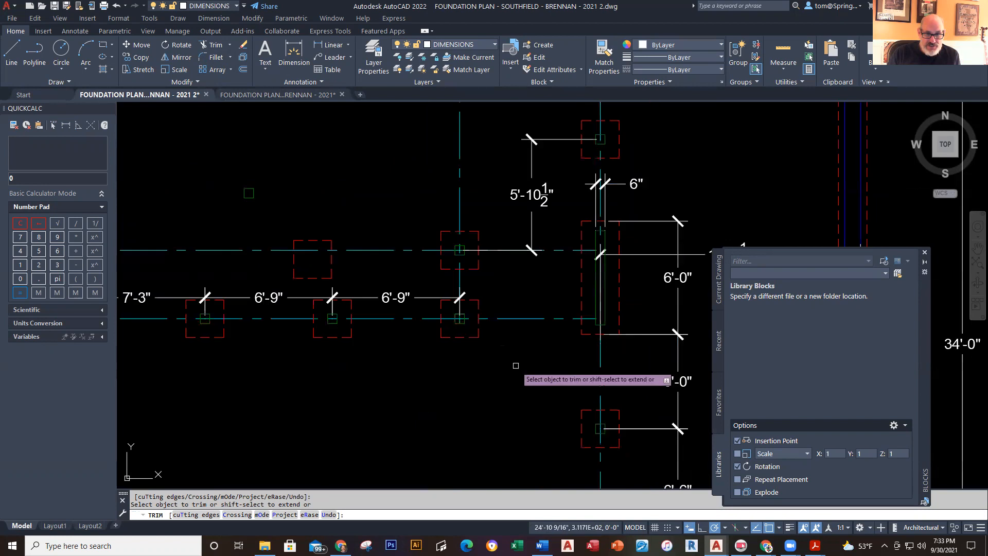
{"action": "mouse_move", "coordinate": [516, 366]}
{"action": "middle_mouse_down"}
{"action": "mouse_move", "coordinate": [450, 386]}
{"action": "mouse_move", "coordinate": [449, 485]}
{"action": "middle_mouse_up"}
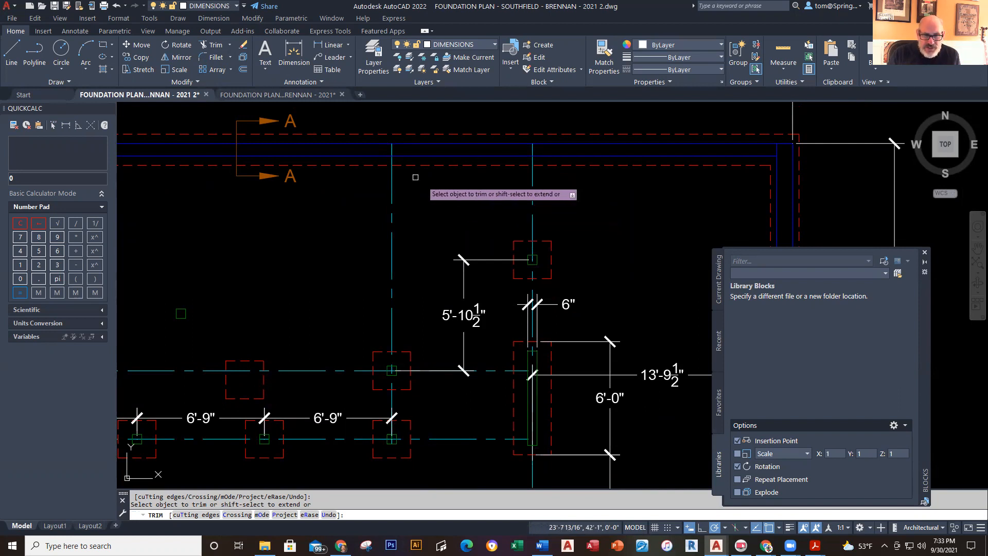
{"action": "left_click", "coordinate": [392, 190]}
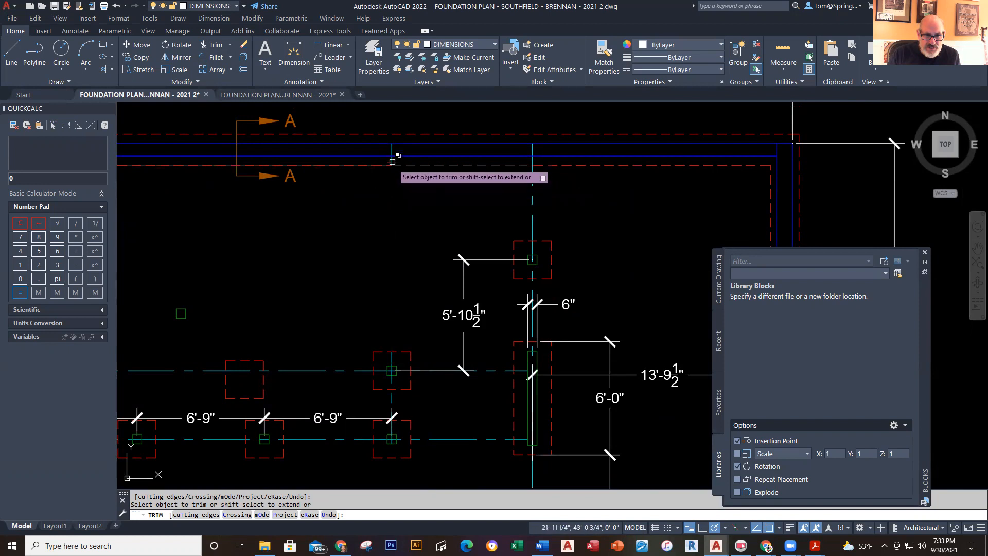
{"action": "left_click", "coordinate": [392, 152]}
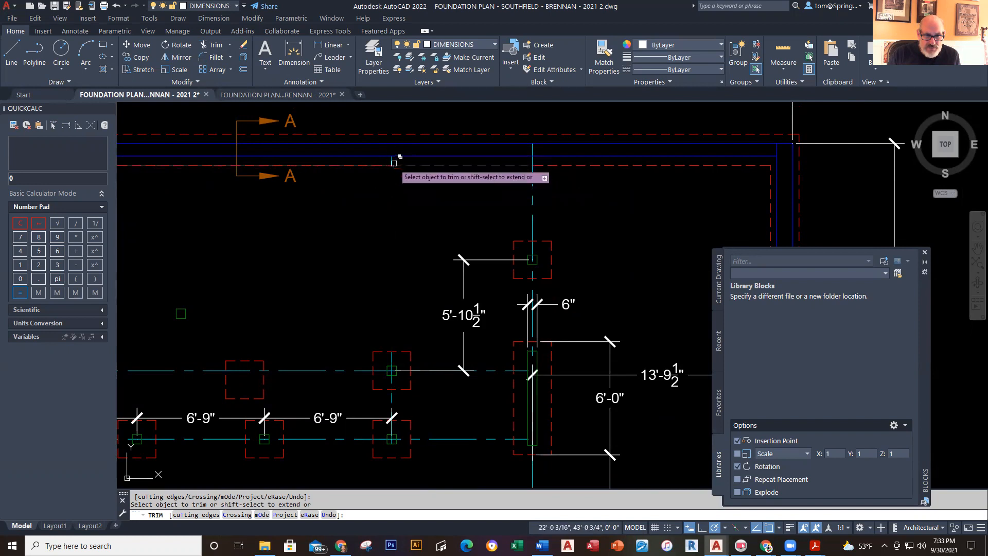
{"action": "left_click", "coordinate": [392, 159]}
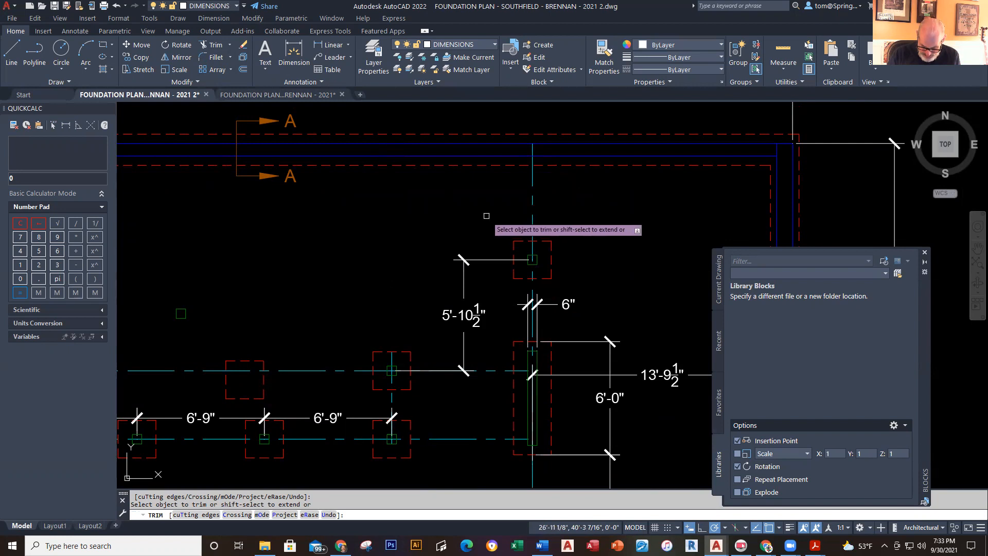
{"action": "middle_click_drag", "start_coordinate": [517, 318], "coordinate": [523, 184]}
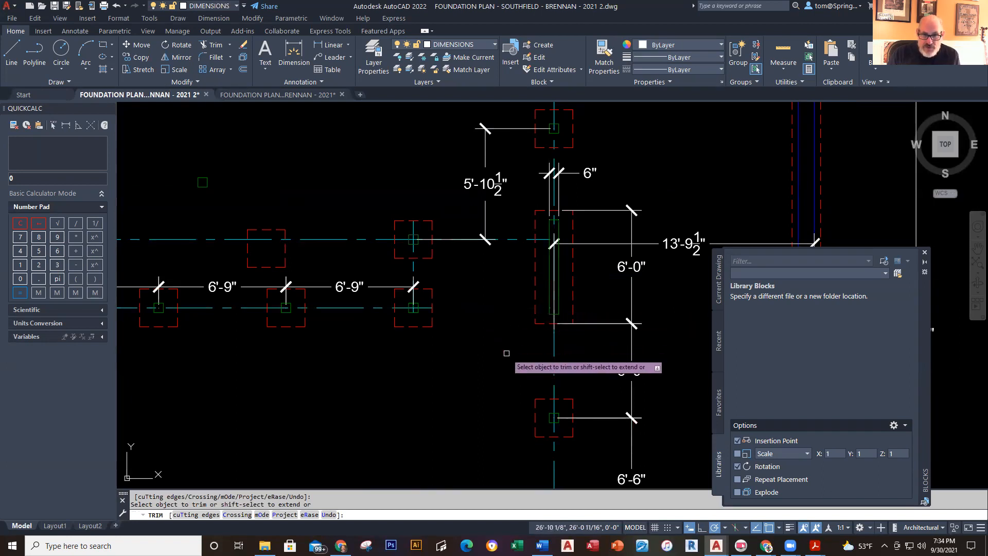
- Trim the northern east-west beam centerline inside and west of its column, removing the remaining run toward the western wall
{"action": "key", "text": "Escape"}
{"action": "right_click", "coordinate": [399, 180]}
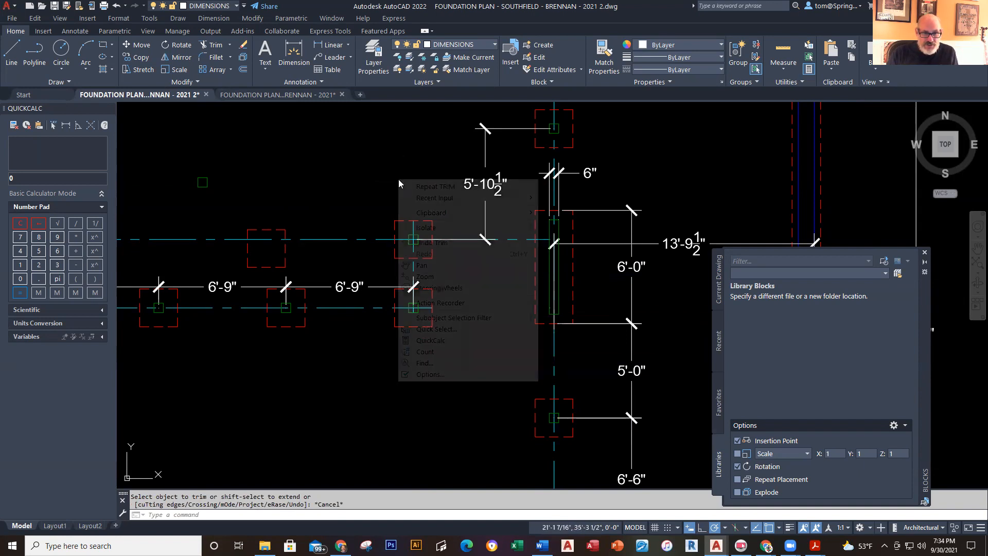
{"action": "left_click", "coordinate": [412, 185]}
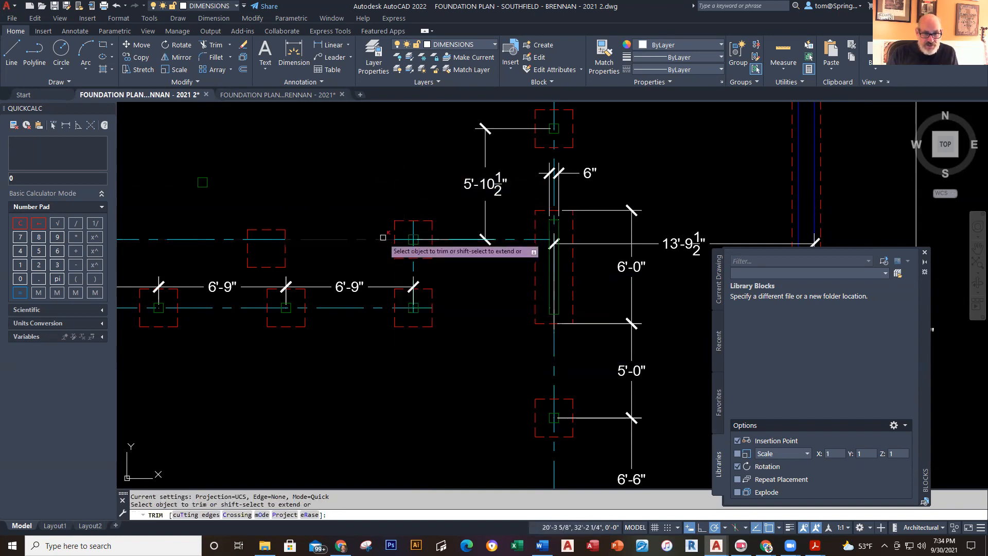
{"action": "left_click", "coordinate": [411, 239]}
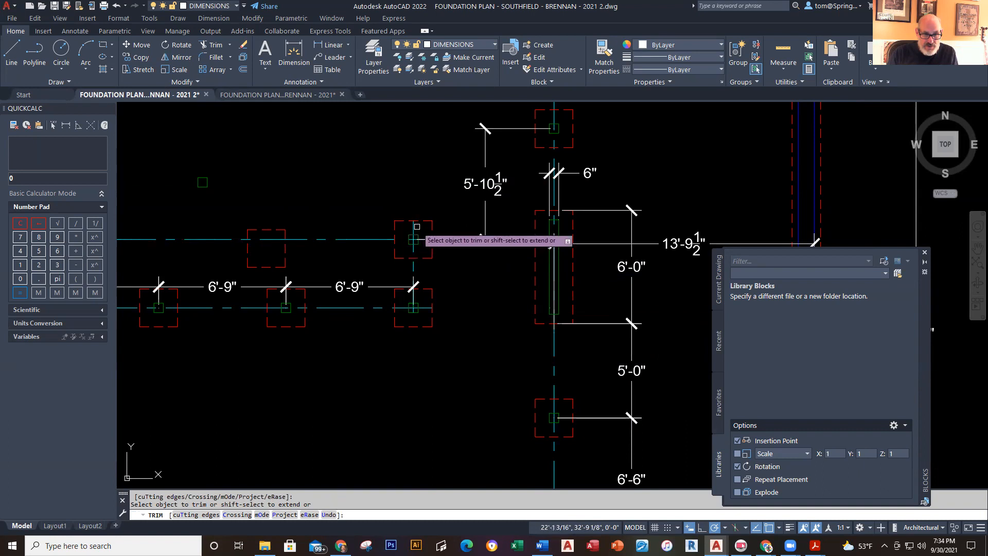
{"action": "left_click", "coordinate": [374, 240]}
{"action": "left_click", "coordinate": [211, 240]}
{"action": "key", "text": "Escape"}
- Erase the stray footing square and the stray column square north of the southern east-west column row
{"action": "scroll", "coordinate": [318, 209], "scroll_direction": "down", "scroll_amount": 1}
{"action": "scroll", "coordinate": [350, 313], "scroll_direction": "down", "scroll_amount": 1}
{"action": "left_click", "coordinate": [397, 203]}
{"action": "left_click", "coordinate": [351, 236]}
{"action": "key", "text": "Delete"}
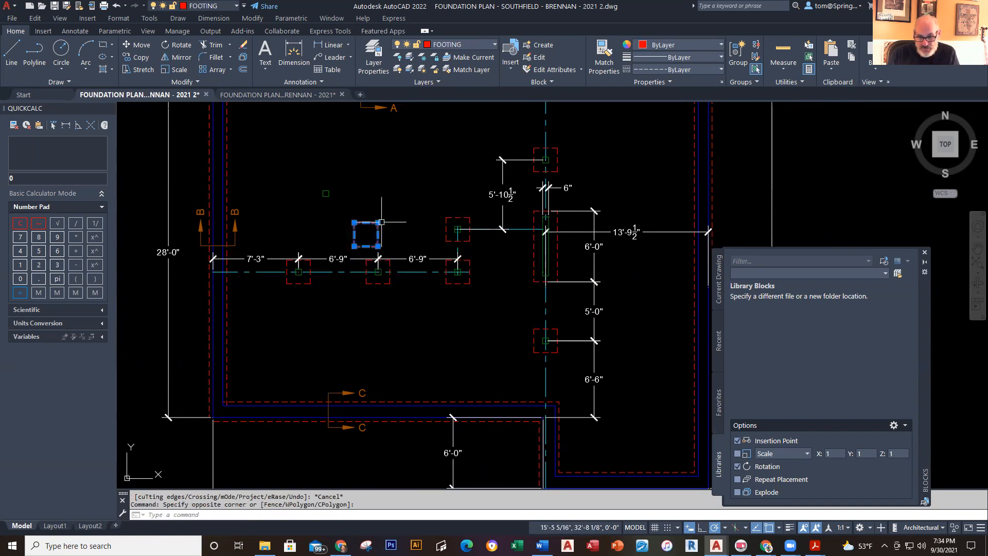
{"action": "left_click", "coordinate": [360, 163]}
{"action": "left_click", "coordinate": [305, 218]}
{"action": "key", "text": "Delete"}
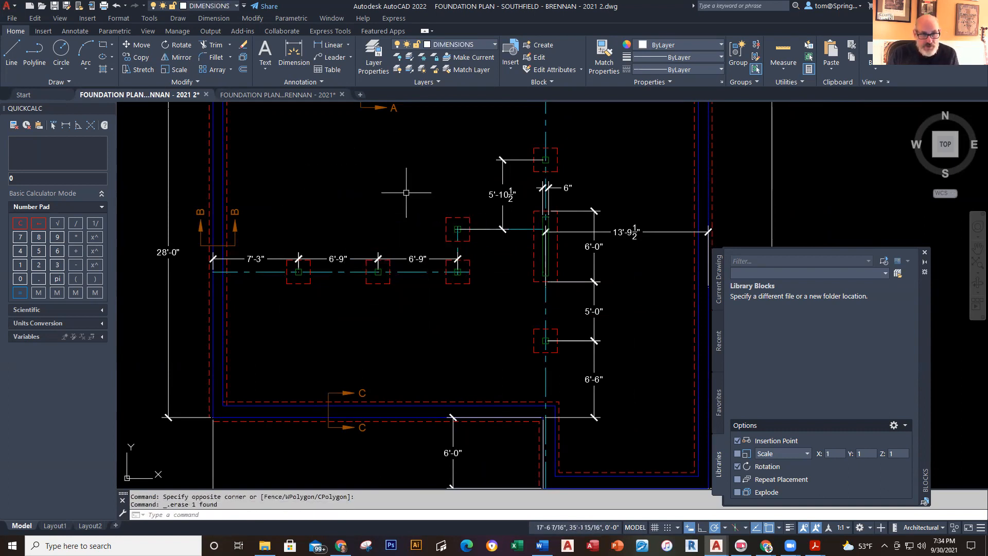
- Examine the stair layout, its stringers, treads and dimensions beside the elongated column in the original FOUNDATION PLAN - SOUTHFIELD - BRENNAN - 2021 drawing
{"action": "scroll", "coordinate": [402, 192], "scroll_direction": "down", "scroll_amount": 1}
{"action": "middle_click_drag", "start_coordinate": [405, 305], "coordinate": [362, 261]}
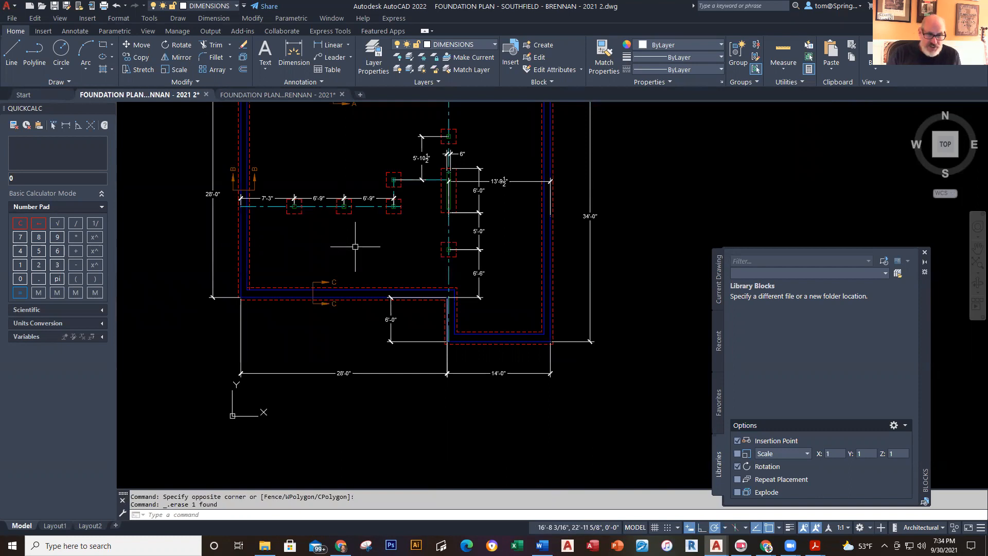
{"action": "left_click", "coordinate": [278, 94]}
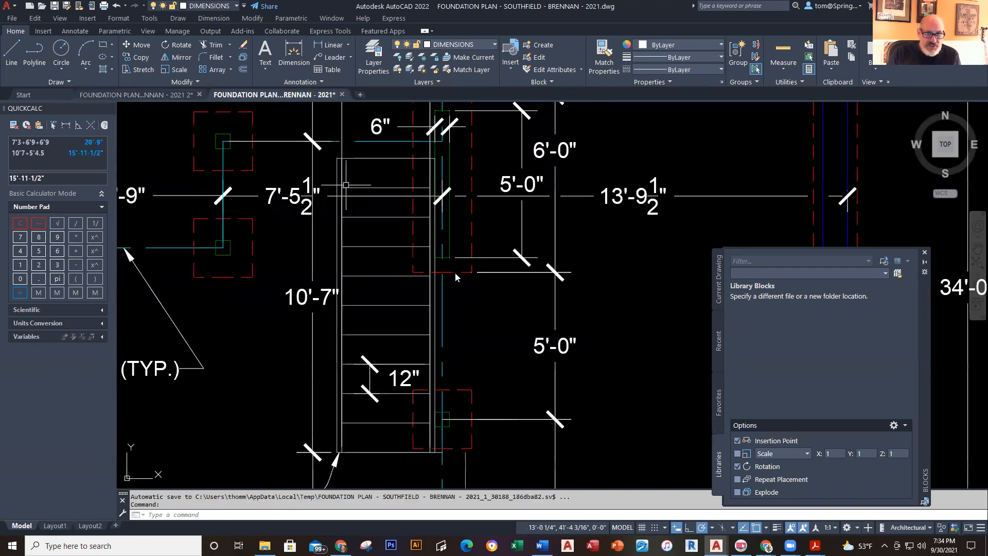
{"action": "scroll", "coordinate": [455, 277], "scroll_direction": "down", "scroll_amount": 2}
{"action": "middle_click_drag", "start_coordinate": [454, 333], "coordinate": [450, 288]}
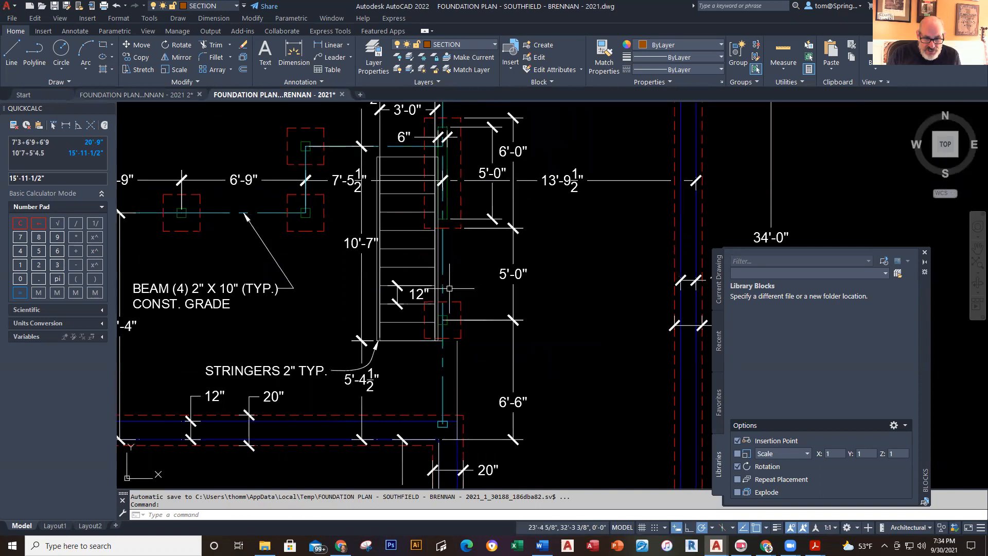
{"action": "scroll", "coordinate": [432, 378], "scroll_direction": "up", "scroll_amount": 2}
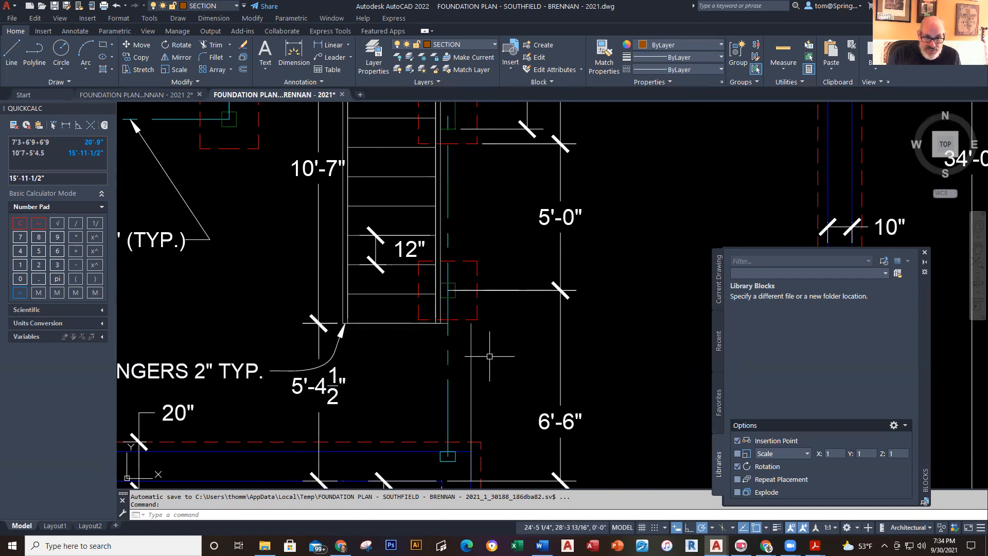
{"action": "scroll", "coordinate": [436, 373], "scroll_direction": "down", "scroll_amount": 2}
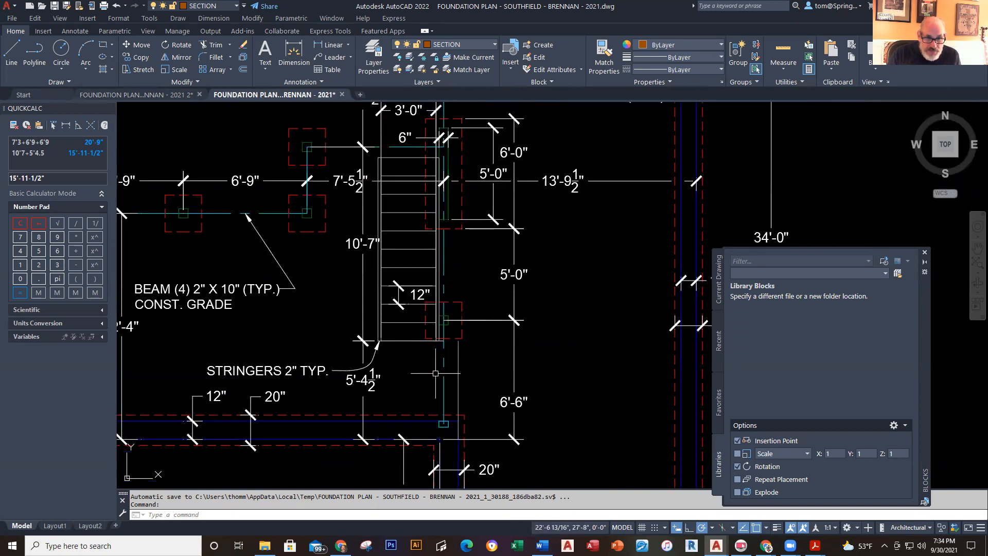
{"action": "middle_click_drag", "start_coordinate": [435, 374], "coordinate": [421, 440]}
{"action": "scroll", "coordinate": [429, 389], "scroll_direction": "up", "scroll_amount": 2}
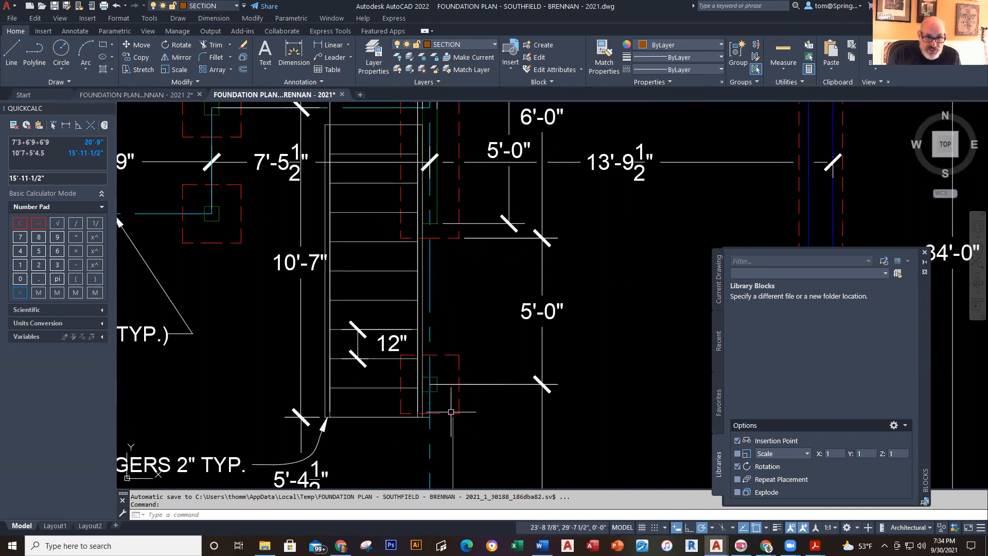
{"action": "scroll", "coordinate": [434, 273], "scroll_direction": "up", "scroll_amount": 3}
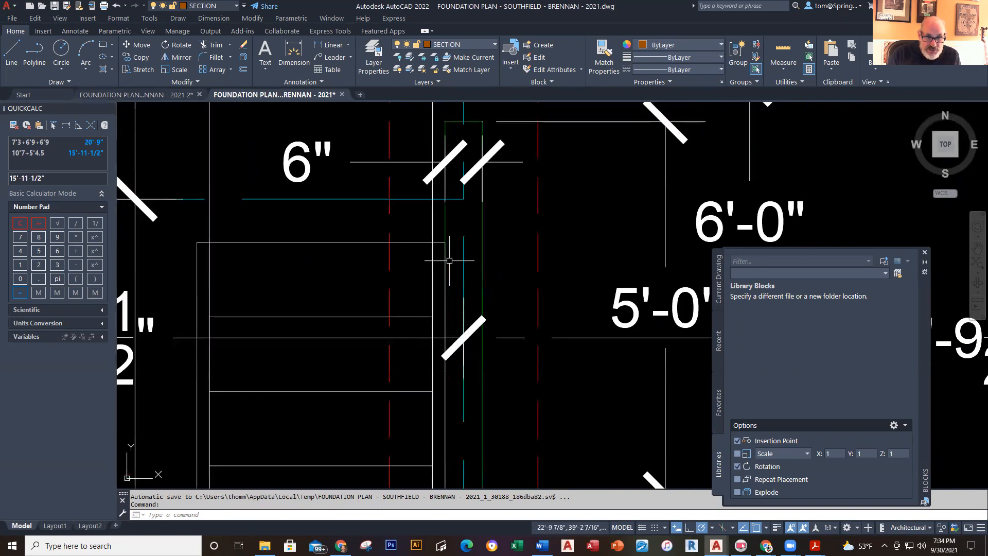
{"action": "scroll", "coordinate": [484, 427], "scroll_direction": "down", "scroll_amount": 3}
{"action": "mouse_move", "coordinate": [486, 429]}
{"action": "middle_mouse_down"}
{"action": "mouse_move", "coordinate": [471, 218]}
{"action": "mouse_move", "coordinate": [451, 177]}
{"action": "middle_mouse_up"}
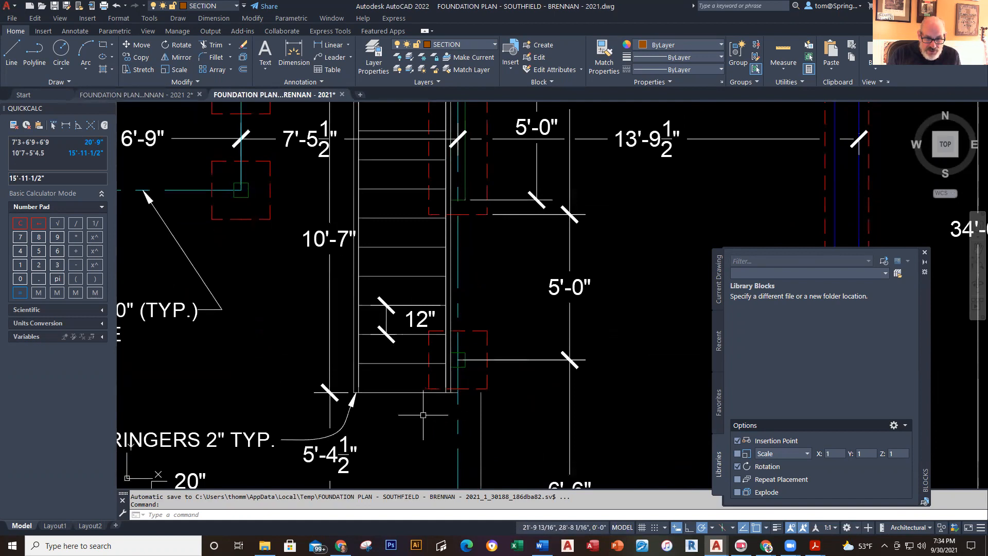
{"action": "scroll", "coordinate": [423, 415], "scroll_direction": "down", "scroll_amount": 2}
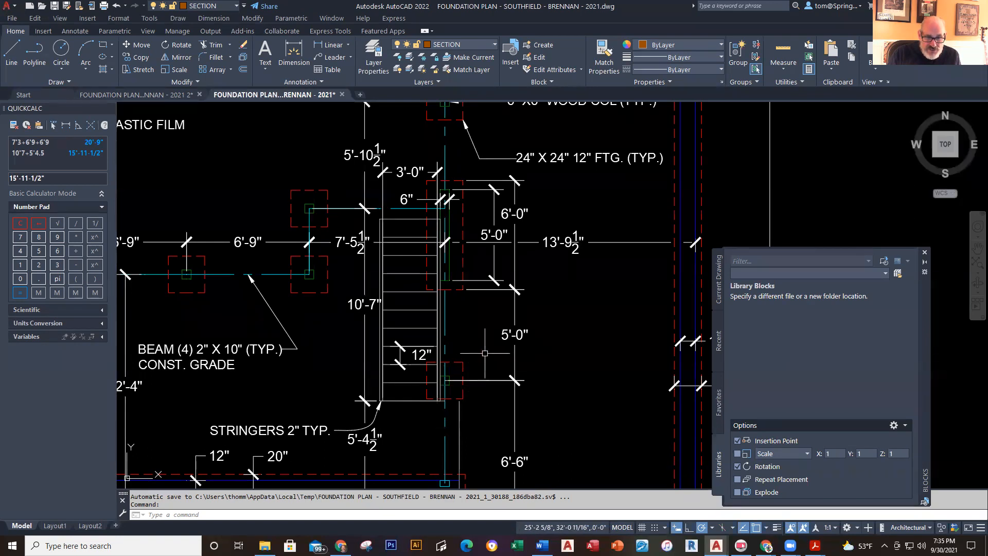
{"action": "scroll", "coordinate": [452, 216], "scroll_direction": "up", "scroll_amount": 4}
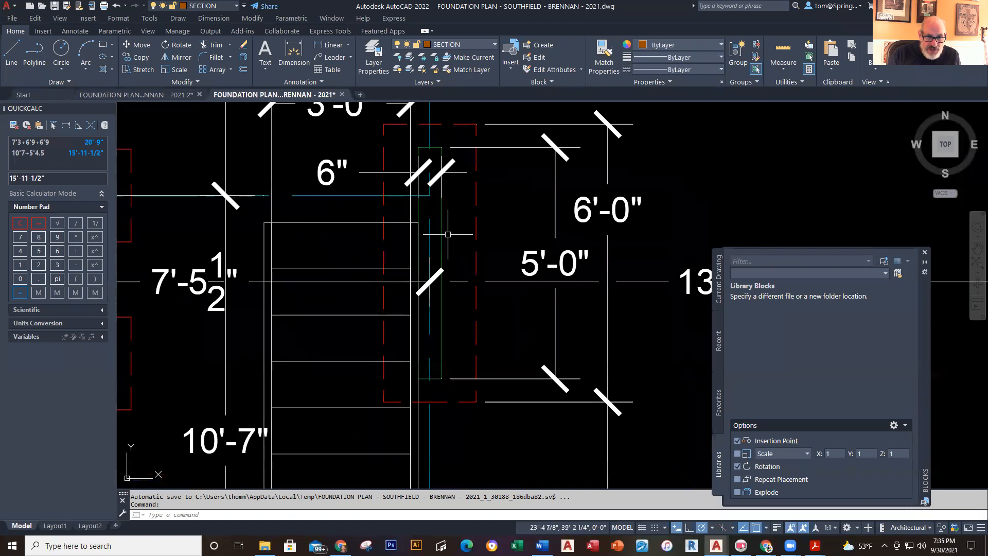
{"action": "scroll", "coordinate": [447, 234], "scroll_direction": "down", "scroll_amount": 2}
{"action": "scroll", "coordinate": [448, 247], "scroll_direction": "down", "scroll_amount": 2}
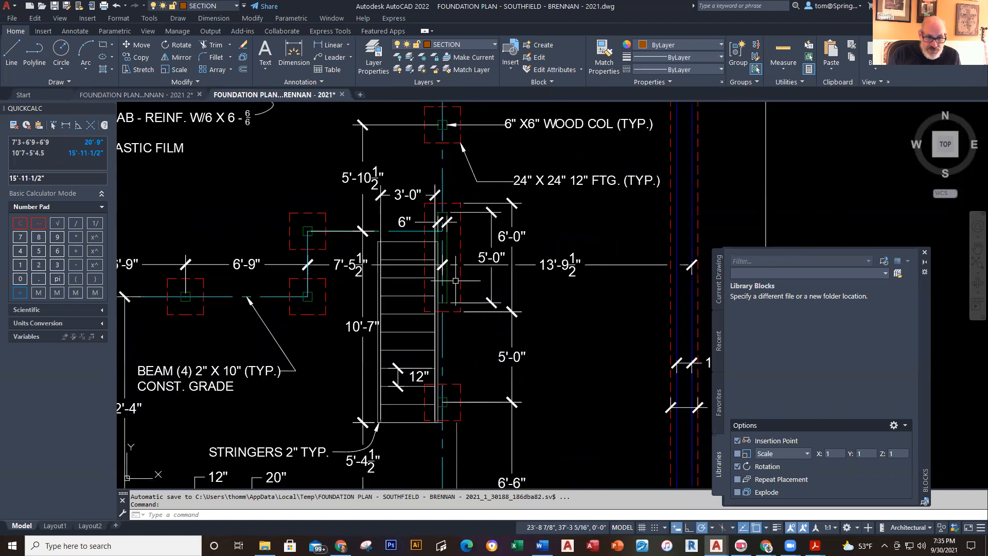
{"action": "scroll", "coordinate": [469, 305], "scroll_direction": "up", "scroll_amount": 2}
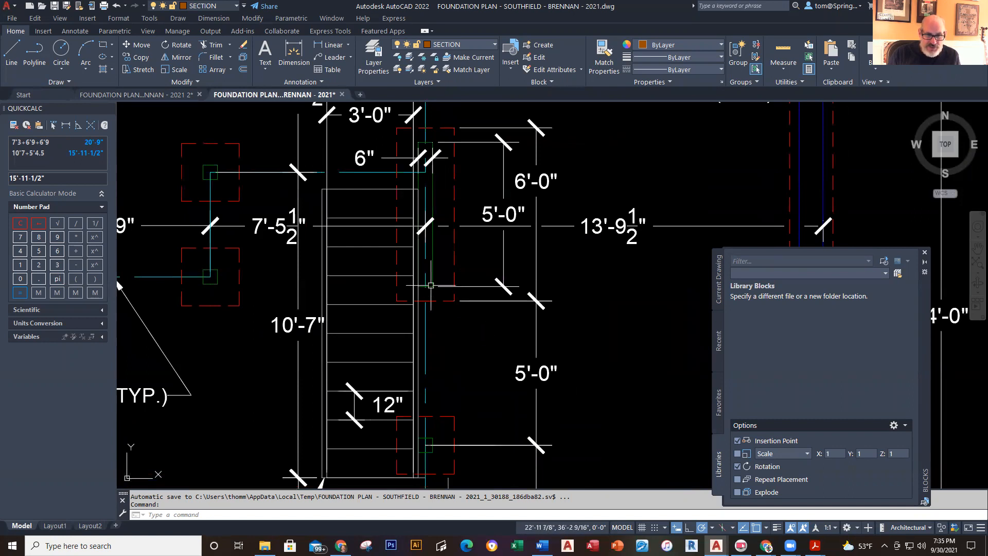
- Return to the FOUNDATION PLAN - SOUTHFIELD - BRENNAN - 2021 2 drawing and make STAIRS the current layer
{"action": "left_click", "coordinate": [180, 100]}
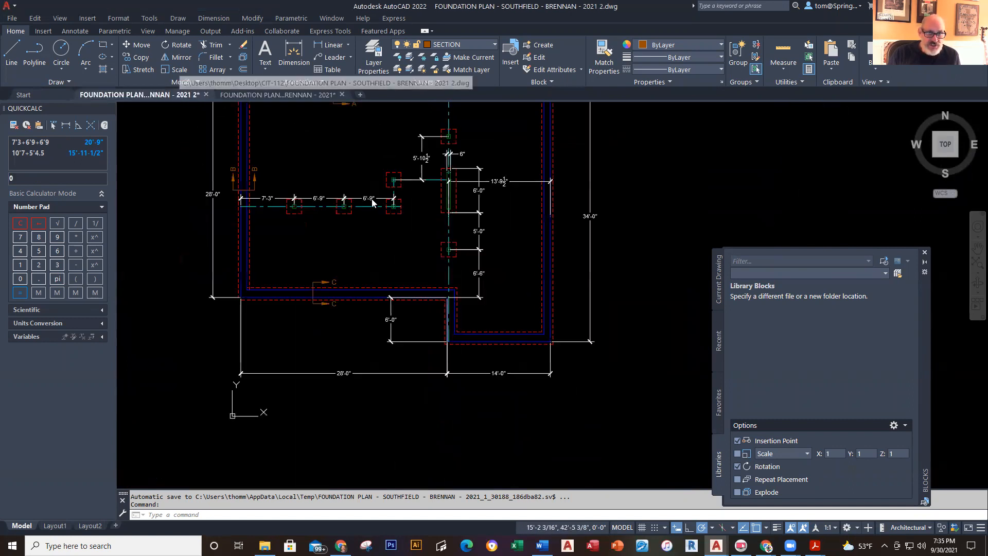
{"action": "scroll", "coordinate": [443, 252], "scroll_direction": "down", "scroll_amount": 2}
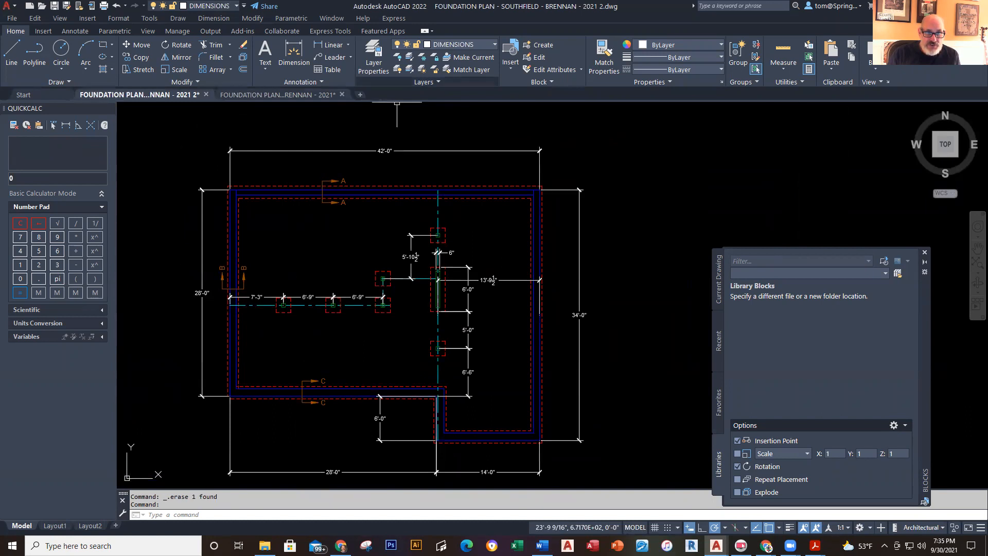
{"action": "left_click", "coordinate": [460, 157]}
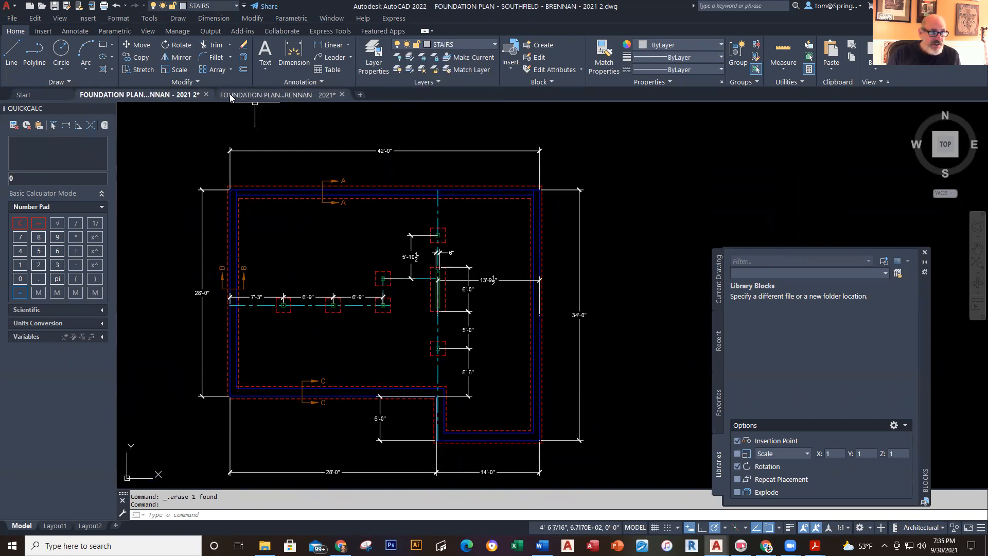
- Draw a line from the southernmost column's southwest corner 3'-4" west, continuing about 1'-11" north
{"action": "left_click", "coordinate": [11, 51]}
{"action": "scroll", "coordinate": [434, 367], "scroll_direction": "up", "scroll_amount": 6}
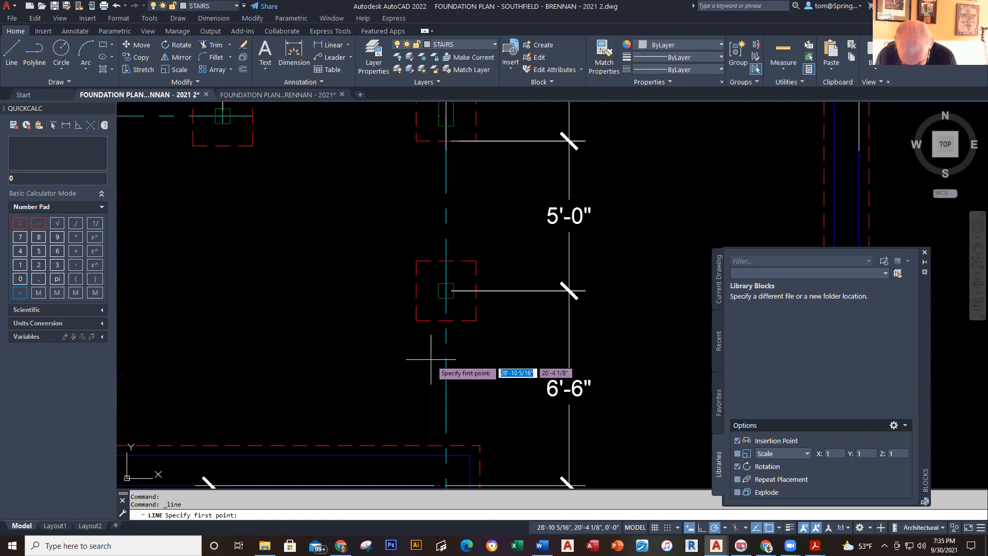
{"action": "left_click", "coordinate": [439, 298]}
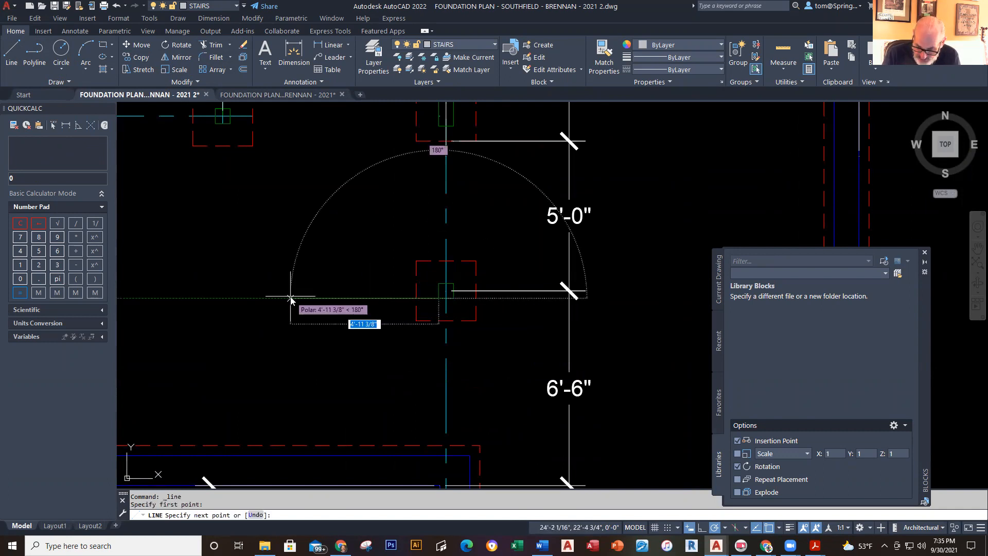
{"action": "type", "text": "3'4"}
{"action": "key", "text": "Return"}
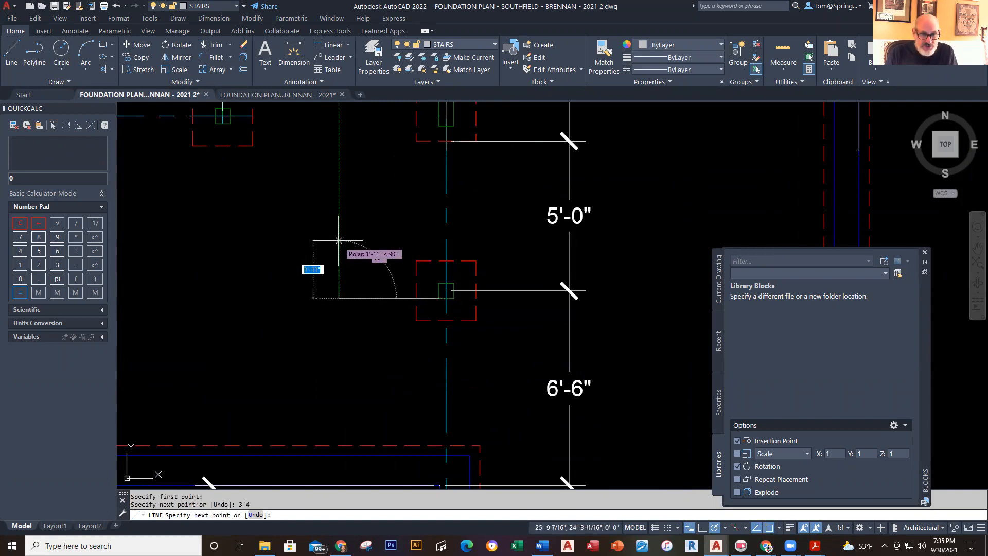
{"action": "left_click", "coordinate": [338, 240]}
{"action": "key", "text": "Escape"}
- Draw a line from the foundation wall's inside corner below the southernmost column 5'-4.5" north, continuing about 3'-10" west
{"action": "right_click", "coordinate": [341, 326]}
{"action": "left_click", "coordinate": [367, 336]}
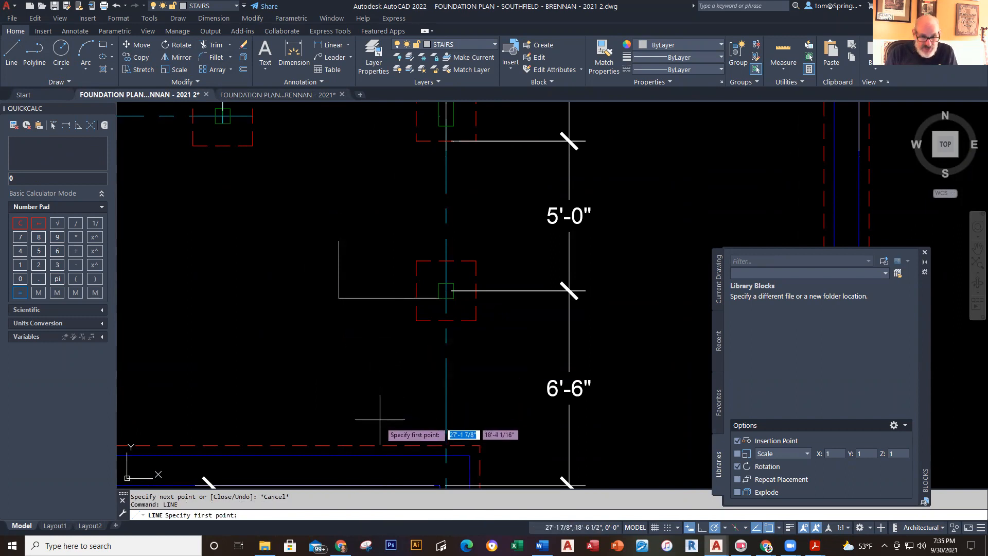
{"action": "middle_click_drag", "start_coordinate": [370, 462], "coordinate": [372, 376]}
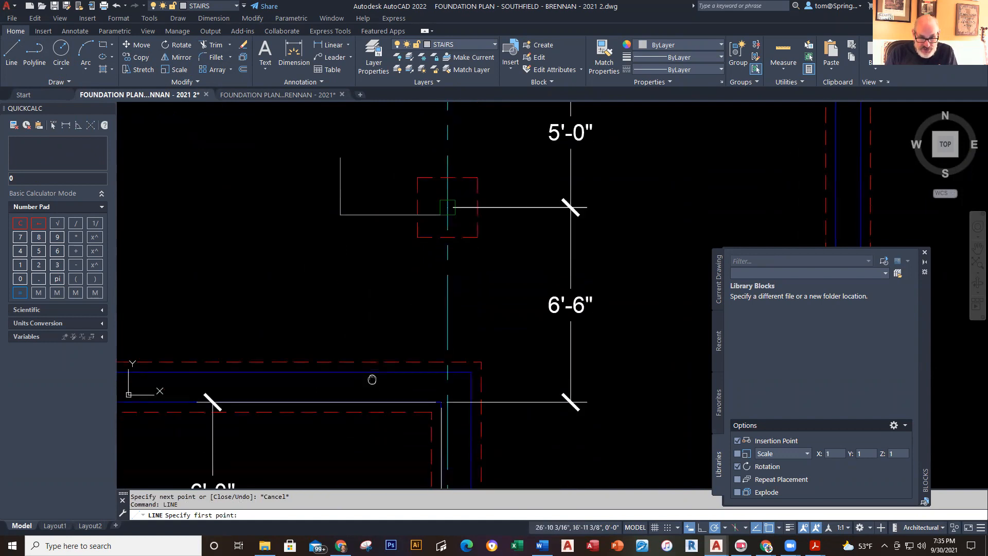
{"action": "left_click", "coordinate": [442, 400]}
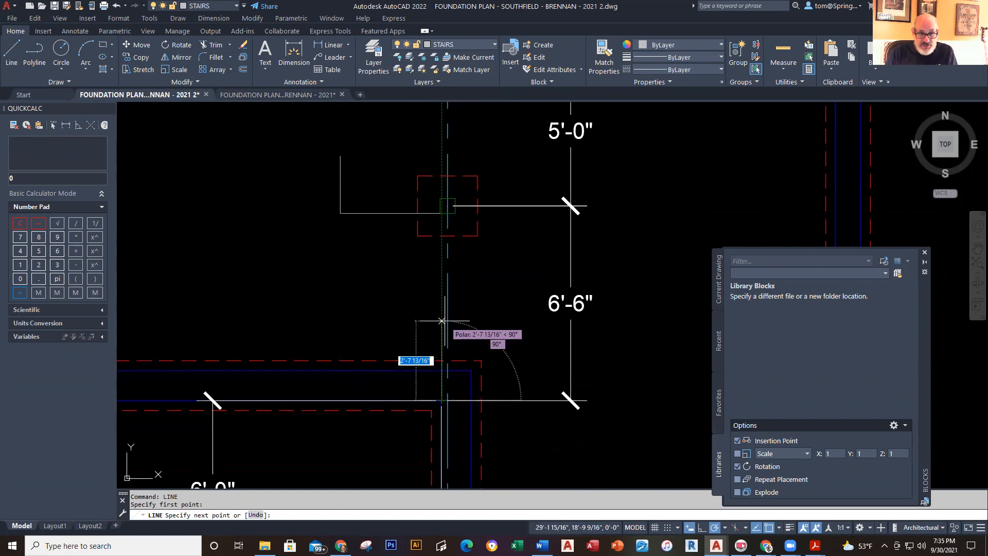
{"action": "type", "text": "5"}
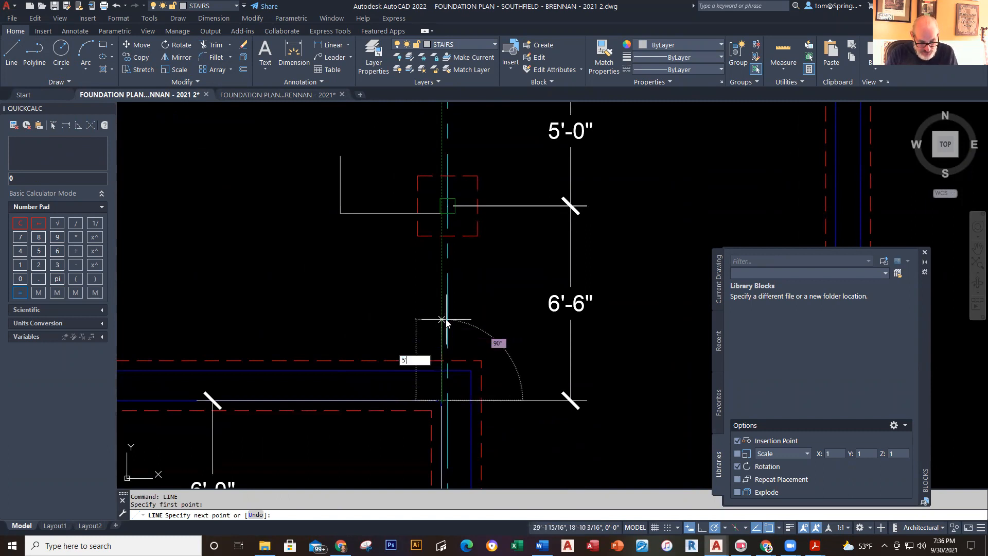
{"action": "type", "text": "'4.5"}
{"action": "key", "text": "Return"}
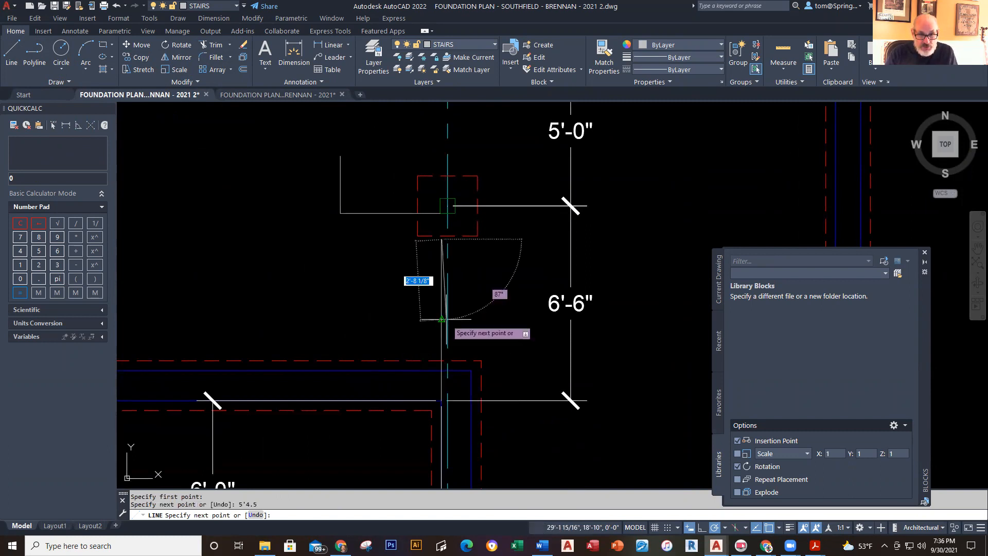
{"action": "left_click", "coordinate": [328, 239]}
{"action": "key", "text": "Escape"}
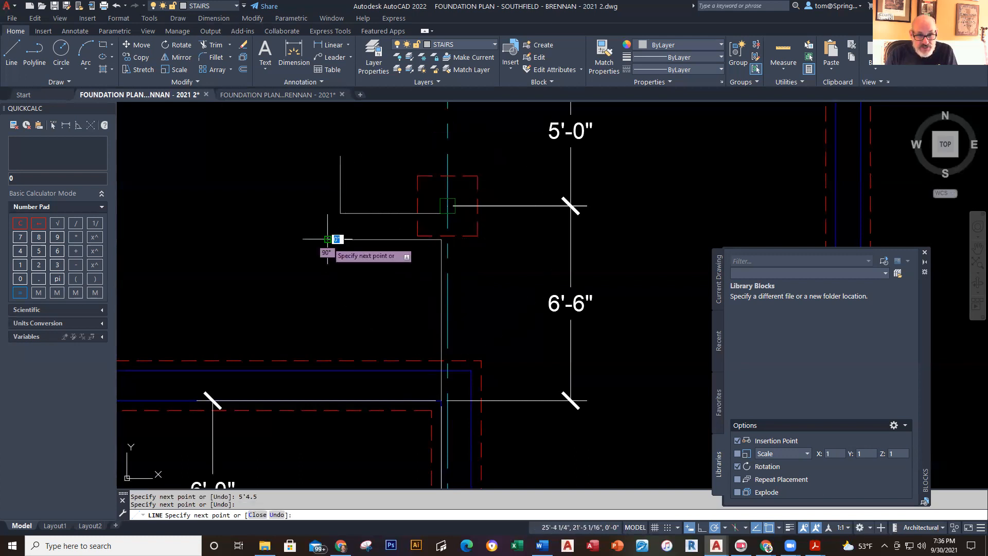
- Erase the 3'-4" horizontal line and stretch the short vertical line's lower end down to the stair's base line
{"action": "left_click", "coordinate": [383, 213]}
{"action": "key", "text": "Delete"}
{"action": "left_click", "coordinate": [341, 208]}
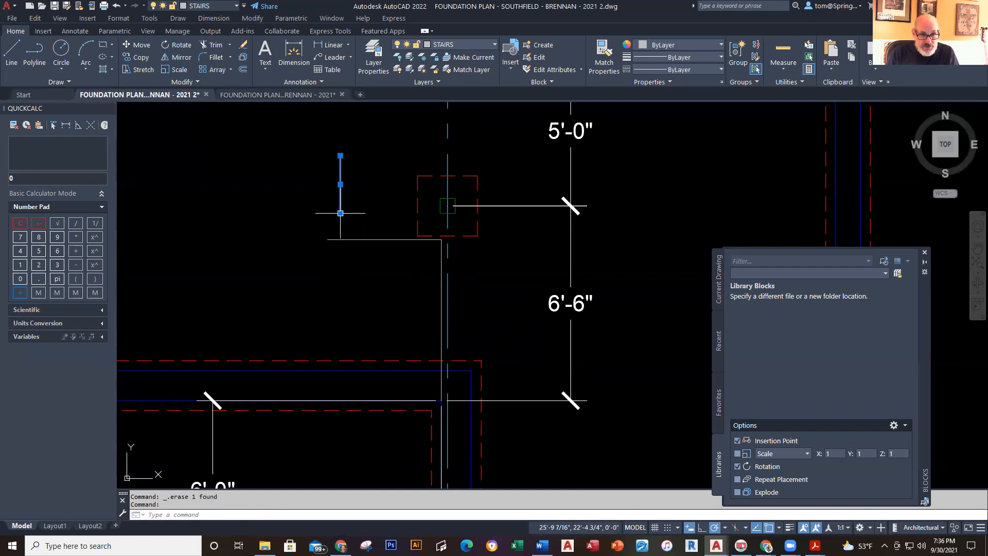
{"action": "left_click", "coordinate": [340, 213]}
{"action": "left_click", "coordinate": [340, 239]}
{"action": "key", "text": "Escape"}
- Offset the short vertical stringer line 2" to the east
{"action": "type", "text": "o"}
{"action": "key", "text": "Return"}
{"action": "type", "text": "2"}
{"action": "key", "text": "Return"}
{"action": "left_click", "coordinate": [353, 220]}
{"action": "left_click", "coordinate": [340, 228]}
{"action": "left_click", "coordinate": [393, 243]}
{"action": "key", "text": "Escape"}
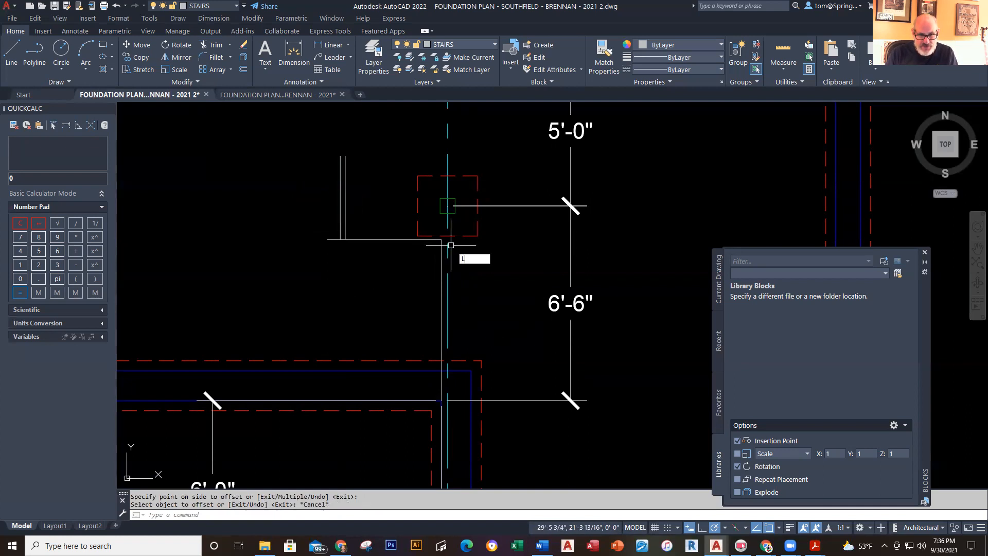
{"action": "type", "text": "L"}
{"action": "key", "text": "Return"}
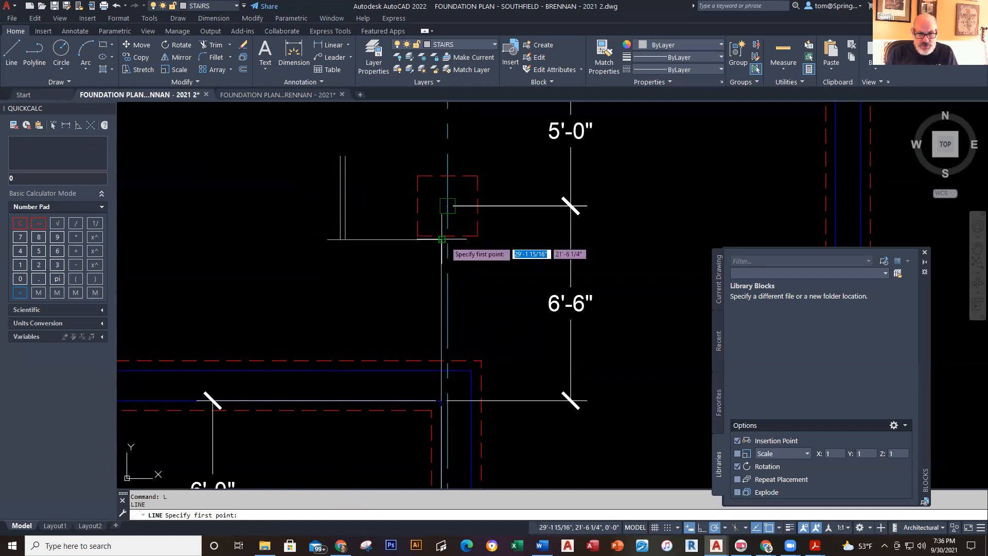
{"action": "left_click", "coordinate": [442, 239]}
{"action": "scroll", "coordinate": [412, 258], "scroll_direction": "down", "scroll_amount": 4}
{"action": "scroll", "coordinate": [433, 288], "scroll_direction": "up", "scroll_amount": 2}
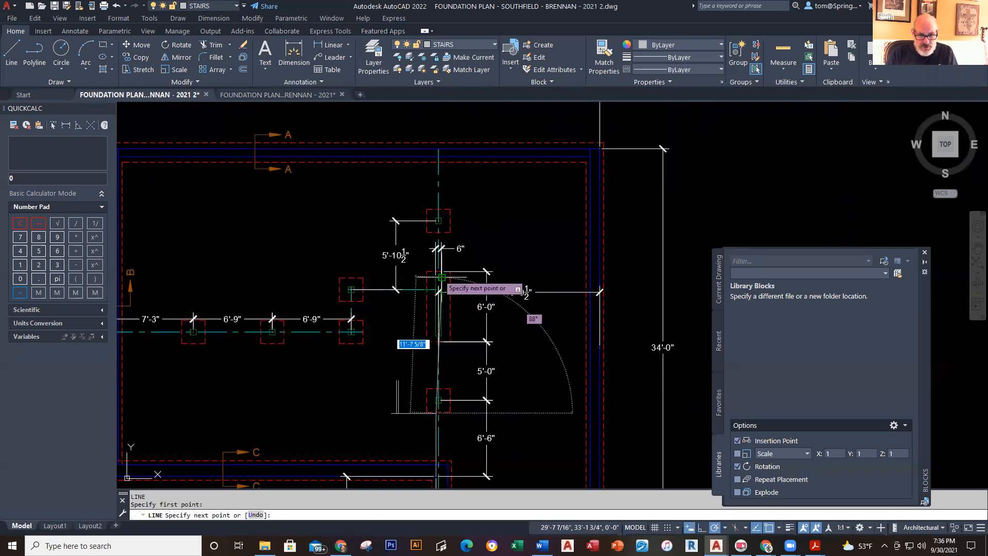
{"action": "scroll", "coordinate": [422, 277], "scroll_direction": "up", "scroll_amount": 5}
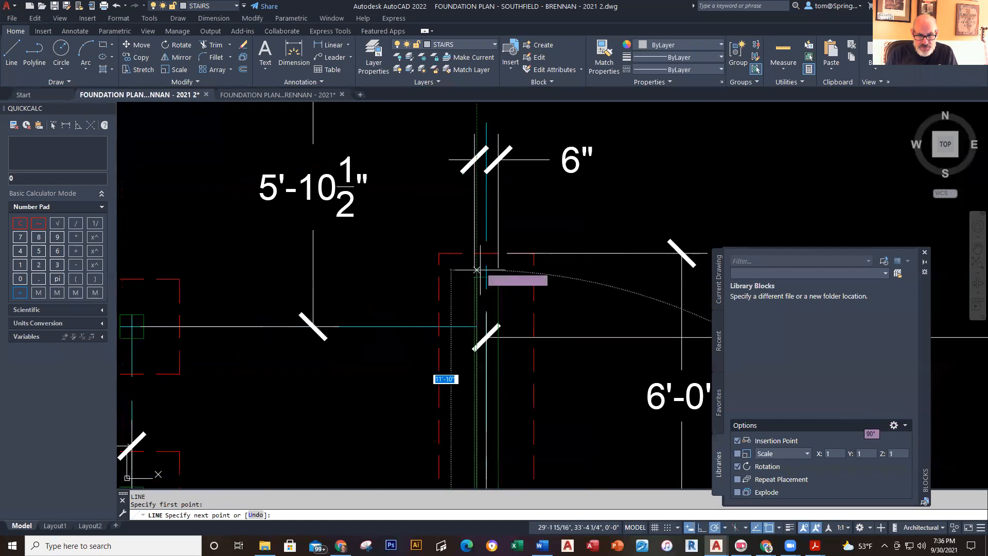
{"action": "scroll", "coordinate": [476, 288], "scroll_direction": "down", "scroll_amount": 3}
{"action": "middle_click_drag", "start_coordinate": [479, 355], "coordinate": [446, 216]}
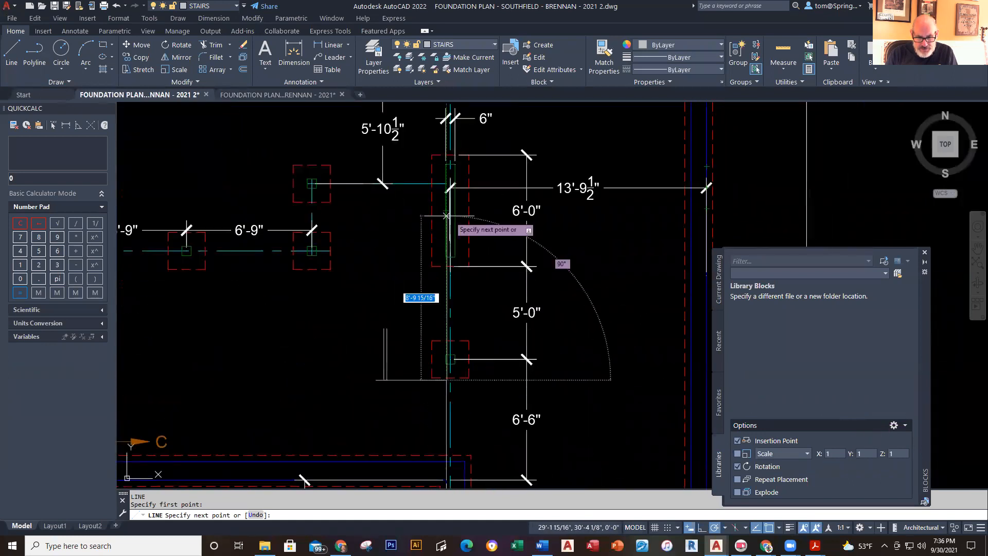
{"action": "scroll", "coordinate": [446, 406], "scroll_direction": "up", "scroll_amount": 2}
{"action": "middle_click_drag", "start_coordinate": [446, 355], "coordinate": [447, 306]}
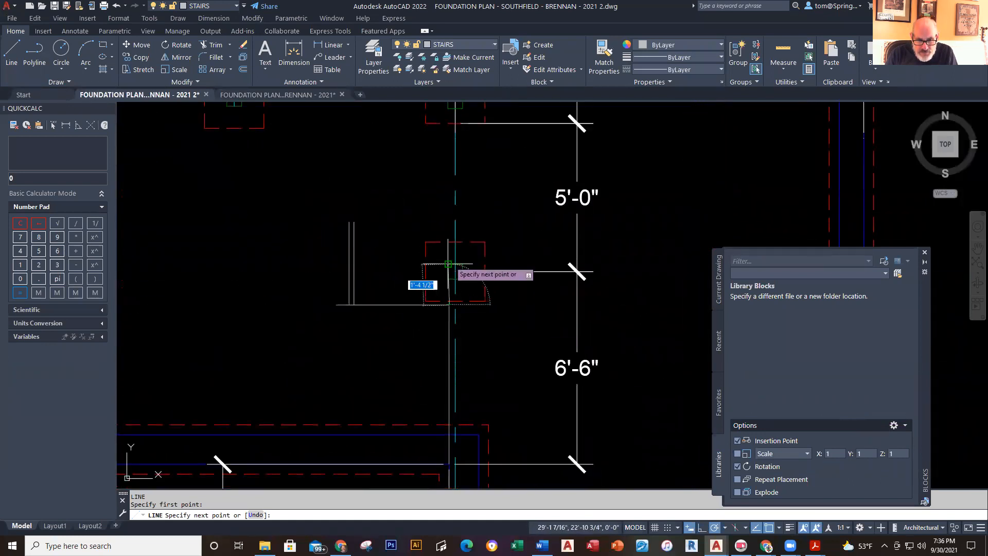
{"action": "scroll", "coordinate": [448, 264], "scroll_direction": "up", "scroll_amount": 4}
{"action": "key", "text": "Escape"}
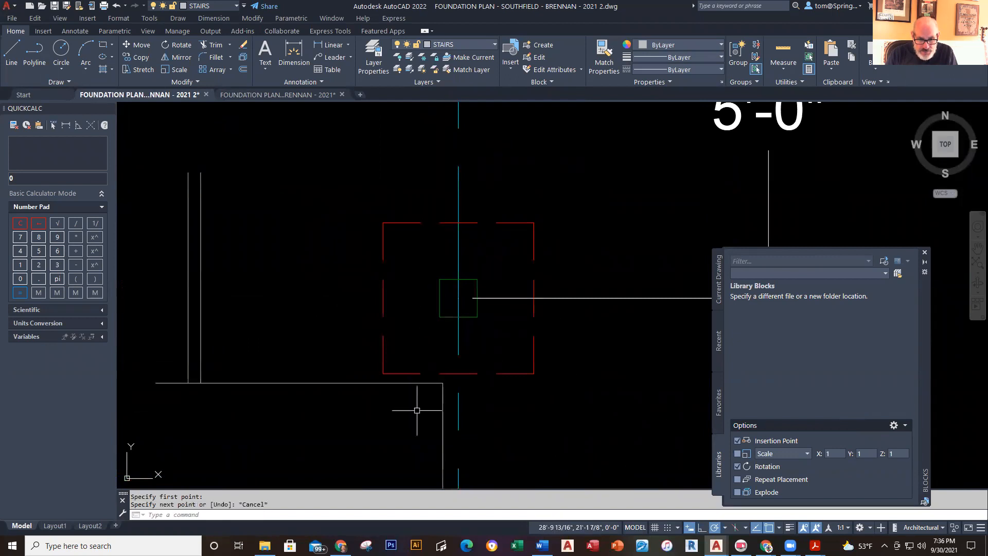
- Stretch the northern end of the vertical line that joins the stair's base line to the foundation wall's inside corner
{"action": "scroll", "coordinate": [419, 417], "scroll_direction": "down", "scroll_amount": 2}
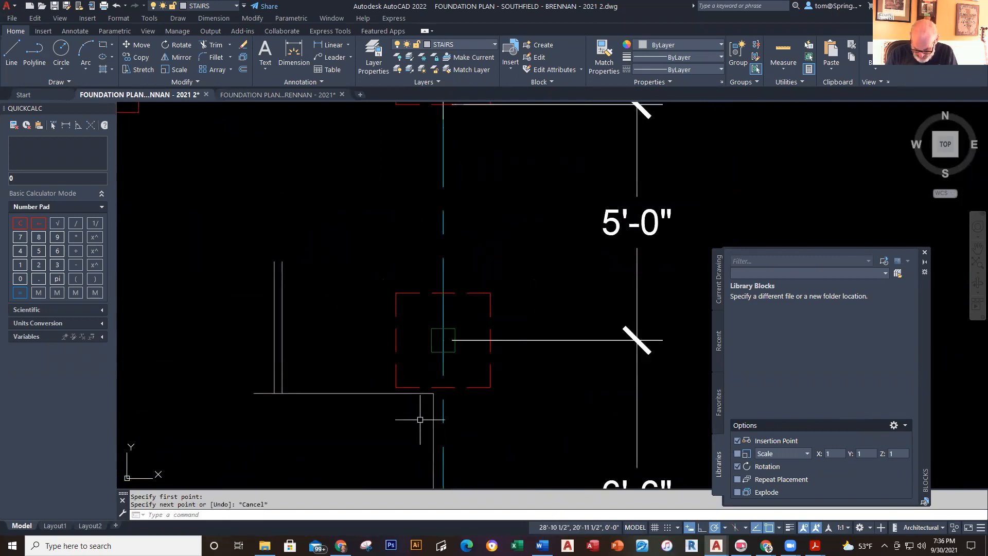
{"action": "middle_click_drag", "start_coordinate": [438, 441], "coordinate": [419, 341]}
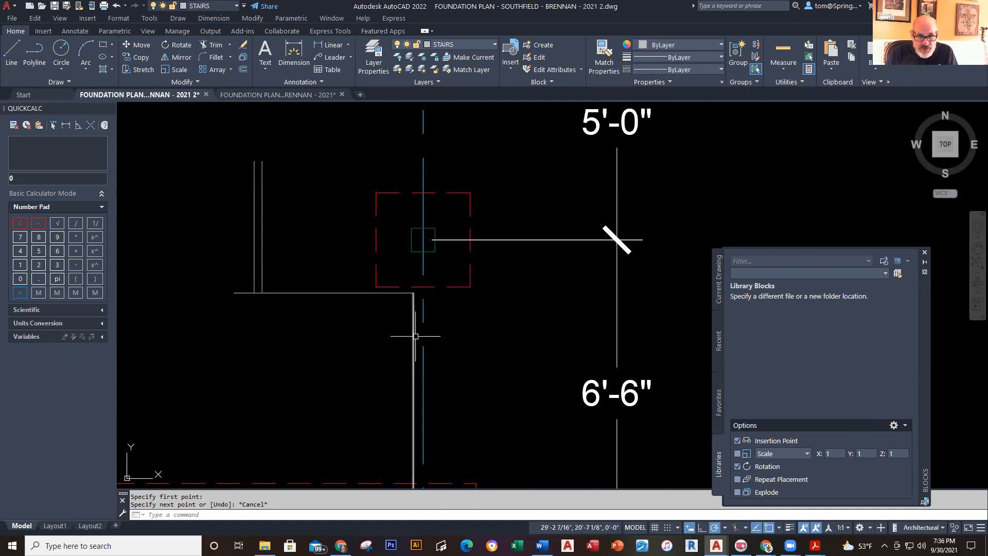
{"action": "scroll", "coordinate": [474, 407], "scroll_direction": "down", "scroll_amount": 2}
{"action": "middle_click_drag", "start_coordinate": [474, 407], "coordinate": [447, 267]}
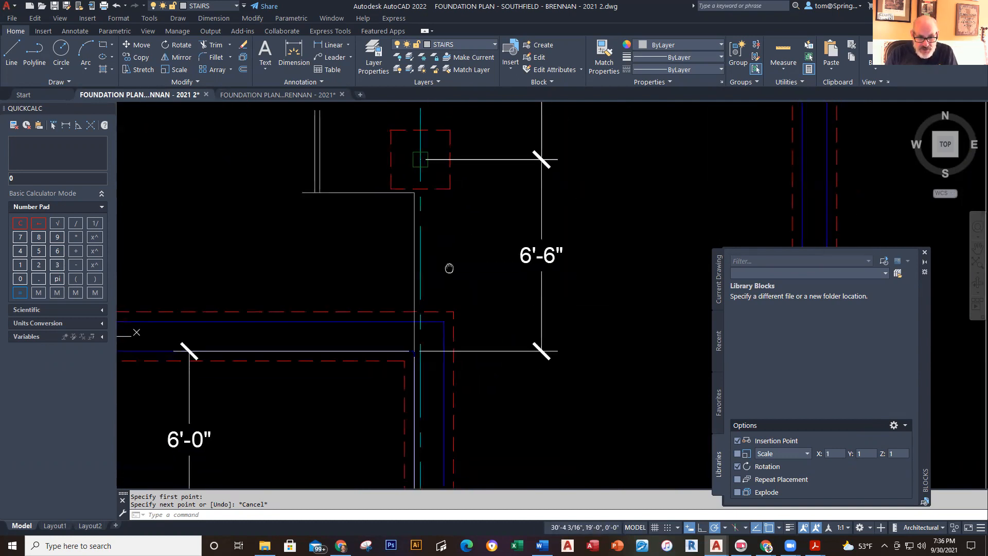
{"action": "left_click", "coordinate": [415, 266]}
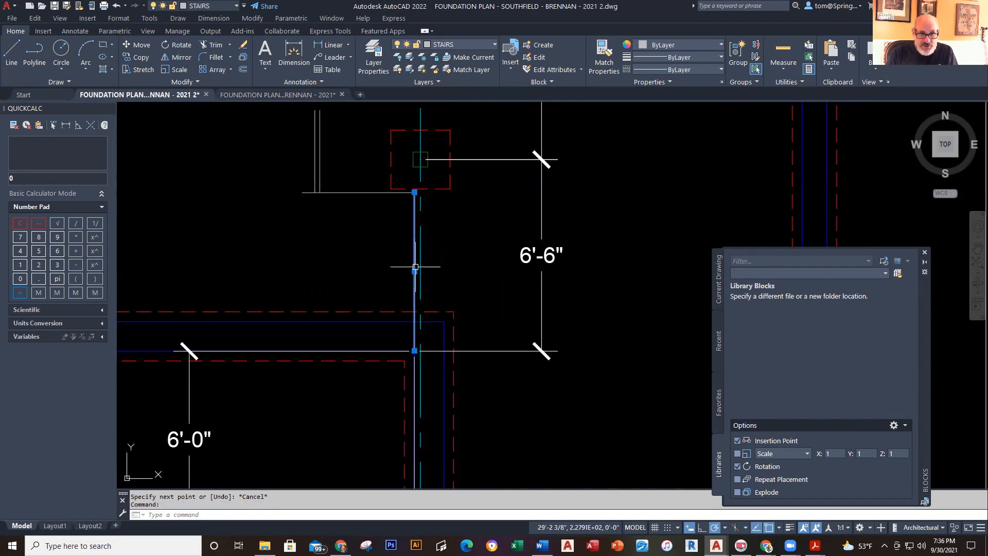
{"action": "key", "text": "Escape"}
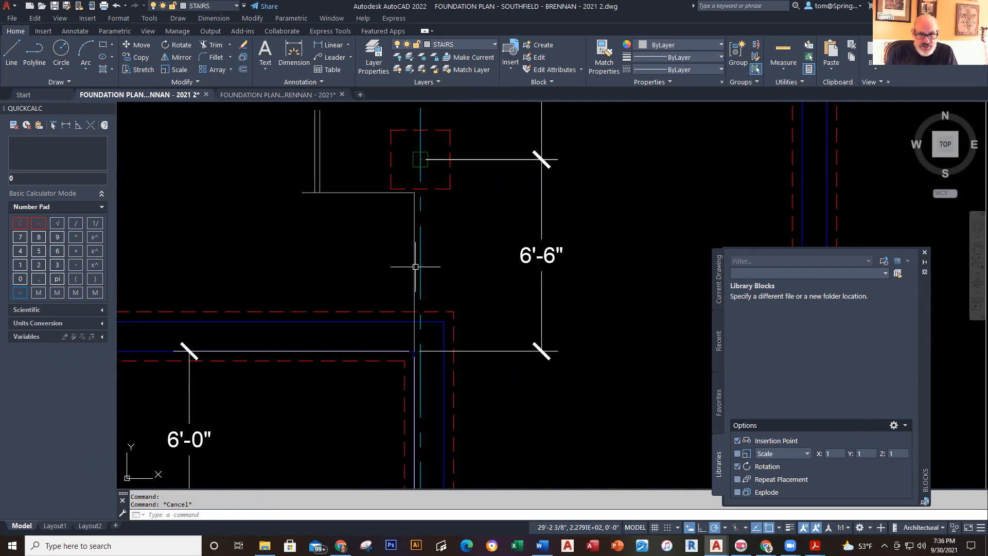
{"action": "left_click", "coordinate": [415, 215]}
{"action": "left_click", "coordinate": [415, 192]}
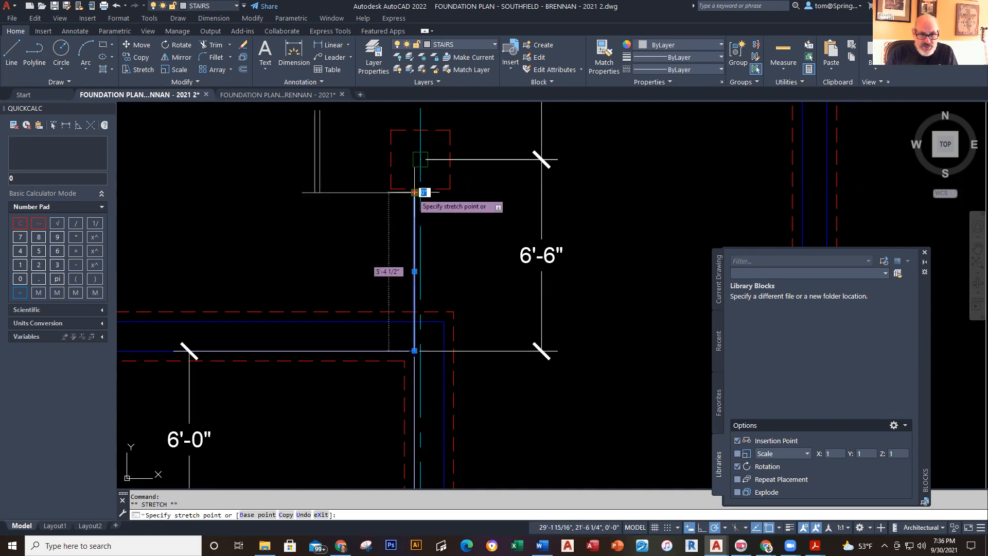
{"action": "scroll", "coordinate": [420, 168], "scroll_direction": "down", "scroll_amount": 1}
{"action": "middle_click_drag", "start_coordinate": [418, 176], "coordinate": [398, 373]}
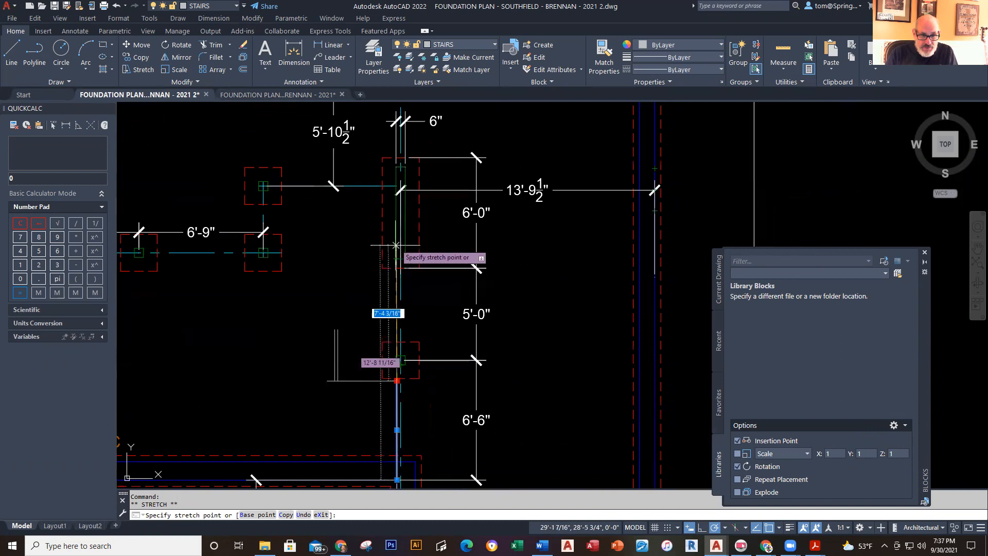
{"action": "scroll", "coordinate": [394, 226], "scroll_direction": "up", "scroll_amount": 3}
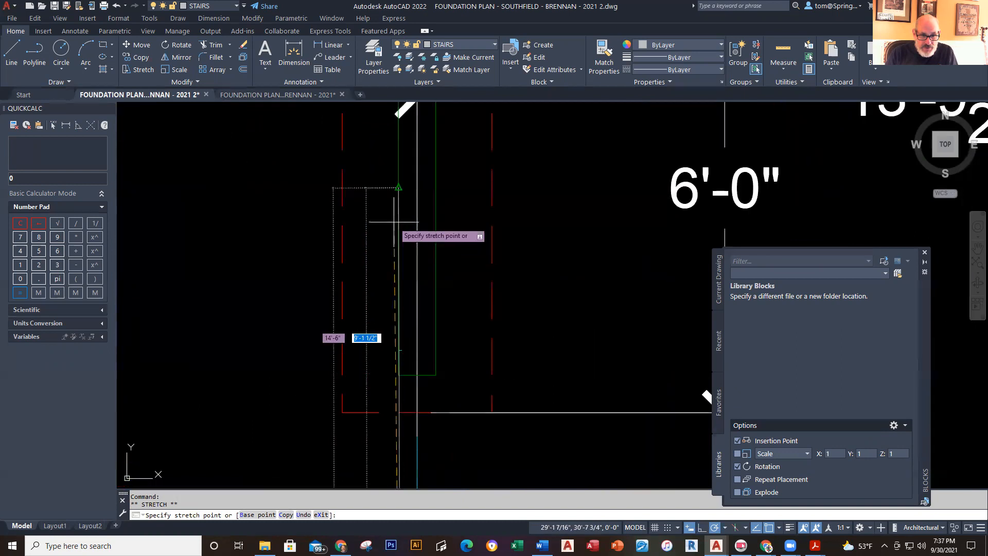
{"action": "scroll", "coordinate": [395, 222], "scroll_direction": "up", "scroll_amount": 2}
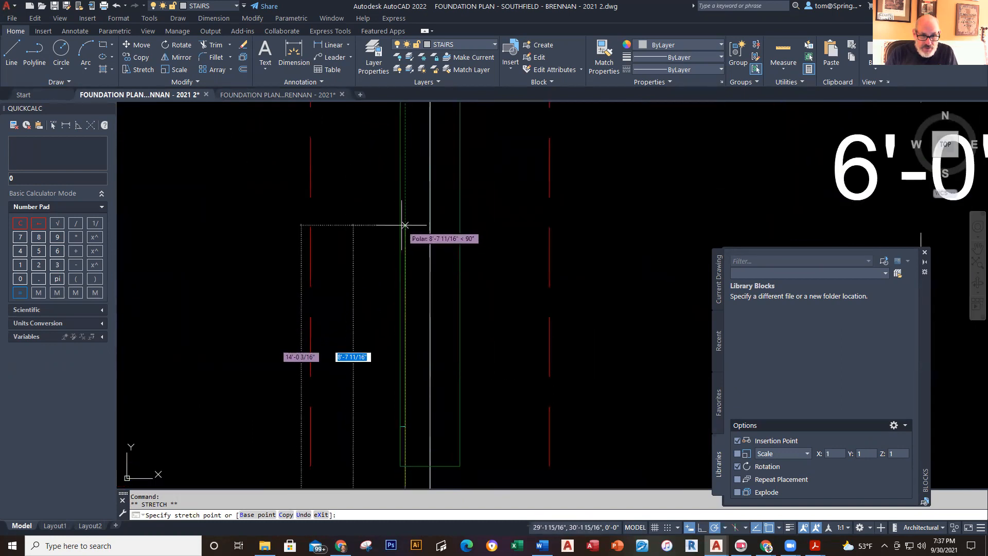
{"action": "left_click", "coordinate": [405, 205]}
{"action": "scroll", "coordinate": [399, 319], "scroll_direction": "down", "scroll_amount": 5}
{"action": "middle_click_drag", "start_coordinate": [396, 348], "coordinate": [408, 205]}
{"action": "scroll", "coordinate": [435, 331], "scroll_direction": "up", "scroll_amount": 3}
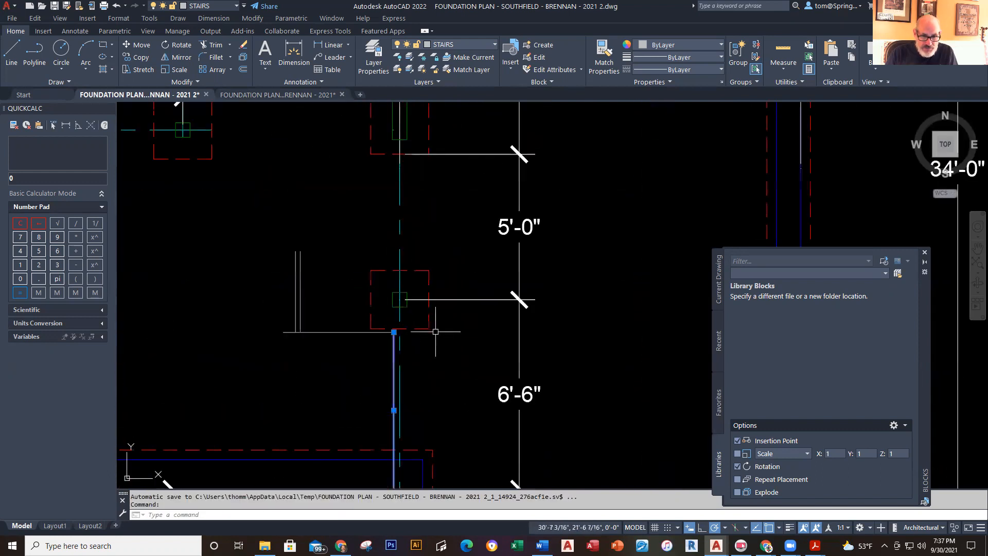
{"action": "scroll", "coordinate": [435, 331], "scroll_direction": "up", "scroll_amount": 2}
{"action": "key", "text": "Escape"}
{"action": "key", "text": "Escape"}
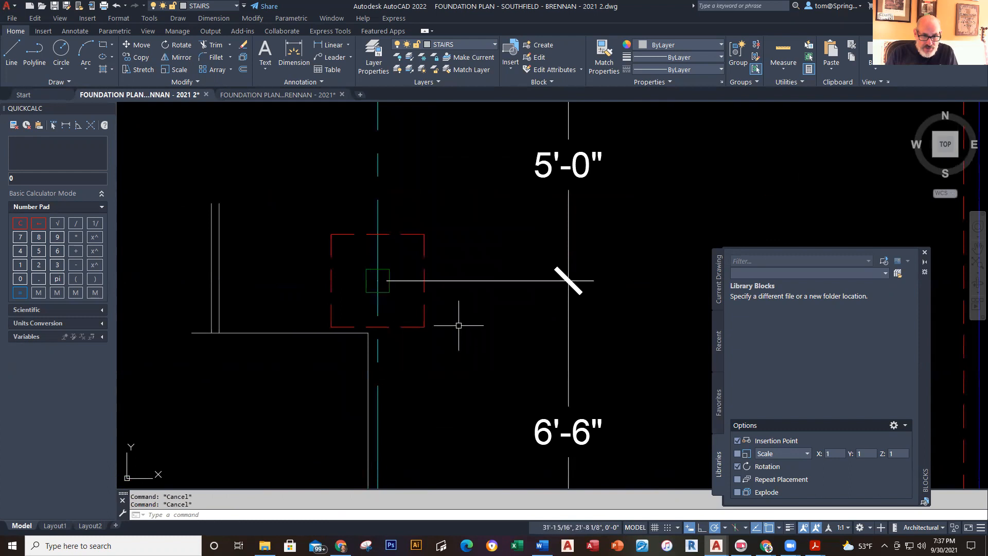
- Switch to the other open foundation plan and examine the finished stair's lower end beside the column footing
{"action": "scroll", "coordinate": [458, 331], "scroll_direction": "down", "scroll_amount": 2}
{"action": "middle_click_drag", "start_coordinate": [457, 339], "coordinate": [454, 250]}
{"action": "scroll", "coordinate": [460, 277], "scroll_direction": "down", "scroll_amount": 2}
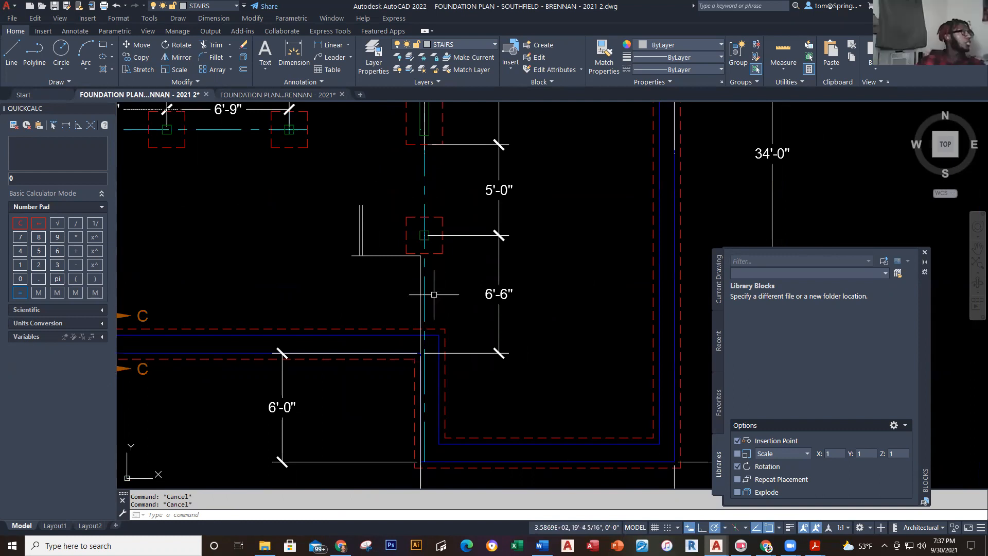
{"action": "left_click", "coordinate": [248, 94]}
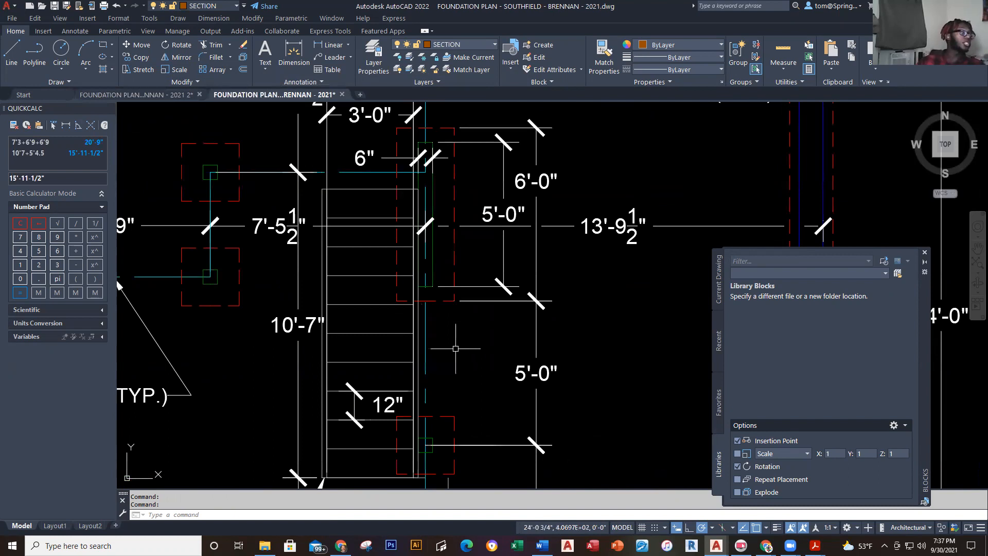
{"action": "scroll", "coordinate": [451, 364], "scroll_direction": "down", "scroll_amount": 3}
{"action": "scroll", "coordinate": [450, 367], "scroll_direction": "up", "scroll_amount": 5}
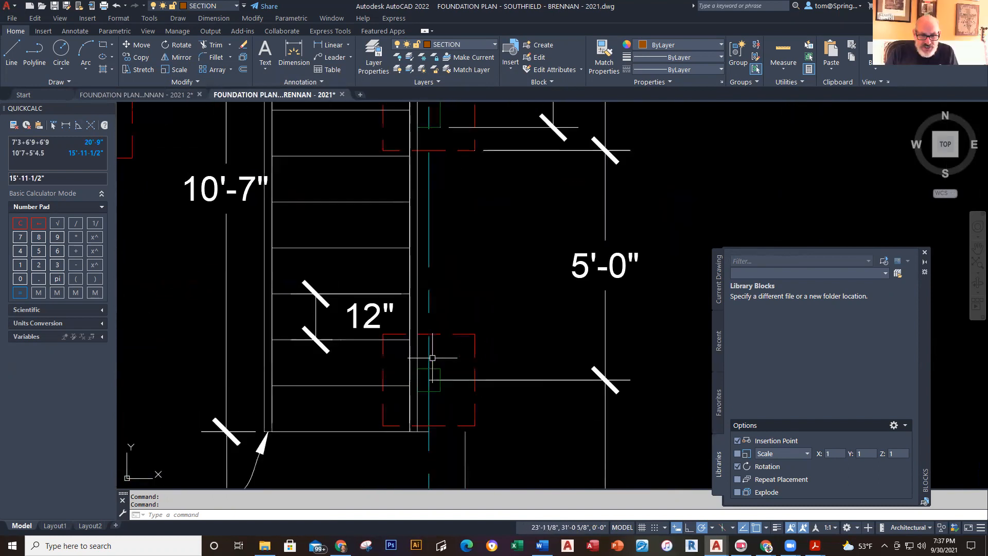
{"action": "middle_click_drag", "start_coordinate": [451, 368], "coordinate": [463, 393]}
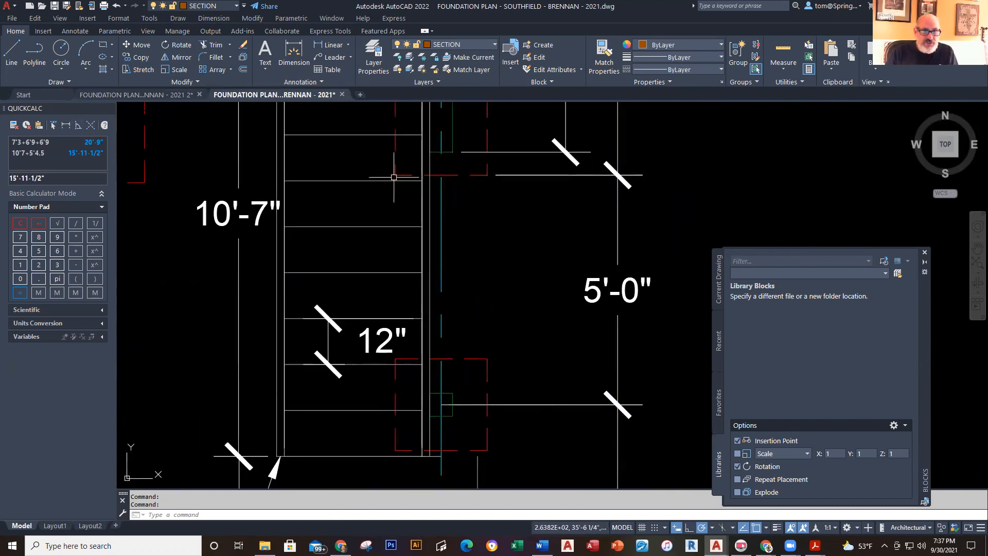
{"action": "left_click", "coordinate": [11, 51]}
{"action": "left_click", "coordinate": [452, 392]}
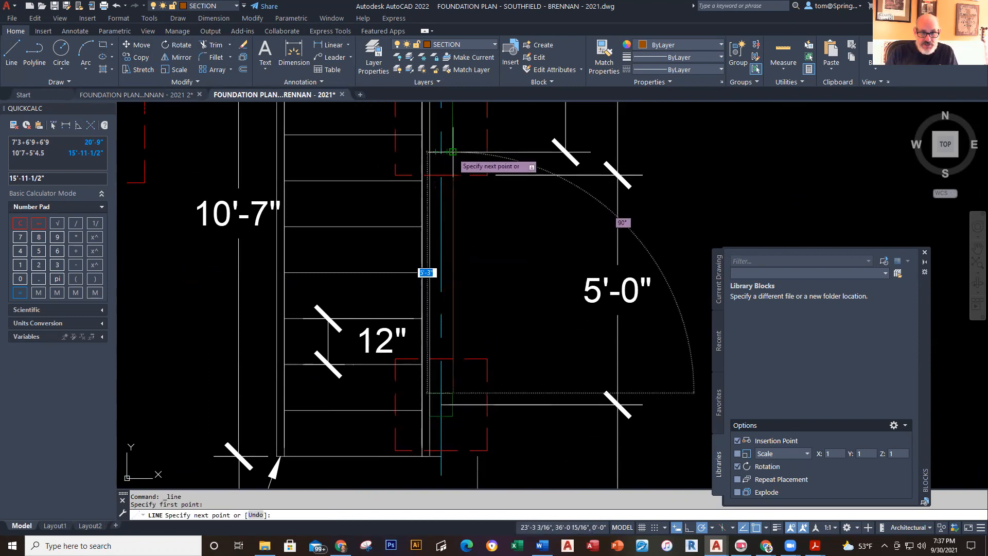
{"action": "key", "text": "Escape"}
- Compare the stair's lower end, the adjacent columns and the vertical beam line between the two open foundation plans
{"action": "scroll", "coordinate": [491, 344], "scroll_direction": "down", "scroll_amount": 2}
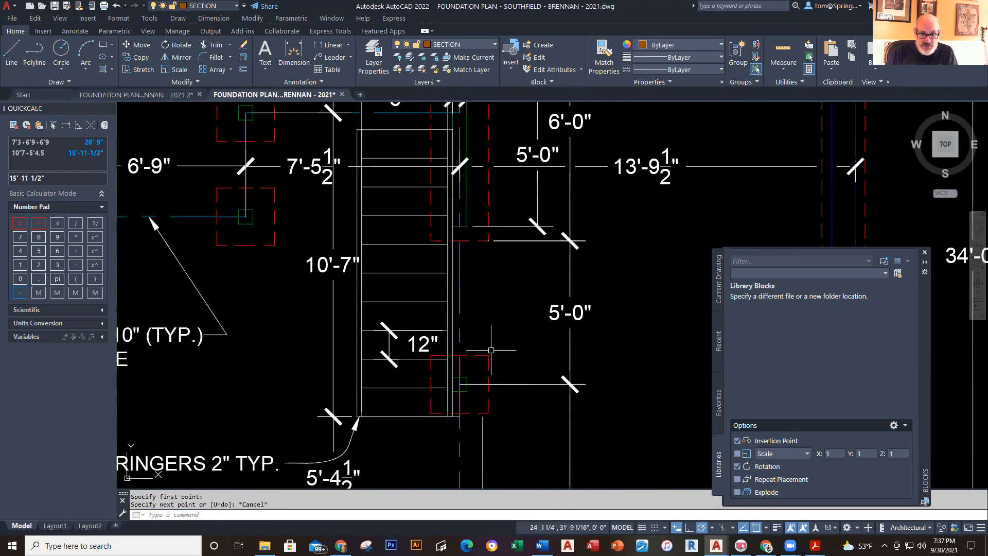
{"action": "middle_click_drag", "start_coordinate": [492, 337], "coordinate": [483, 188]}
{"action": "scroll", "coordinate": [496, 290], "scroll_direction": "down", "scroll_amount": 1}
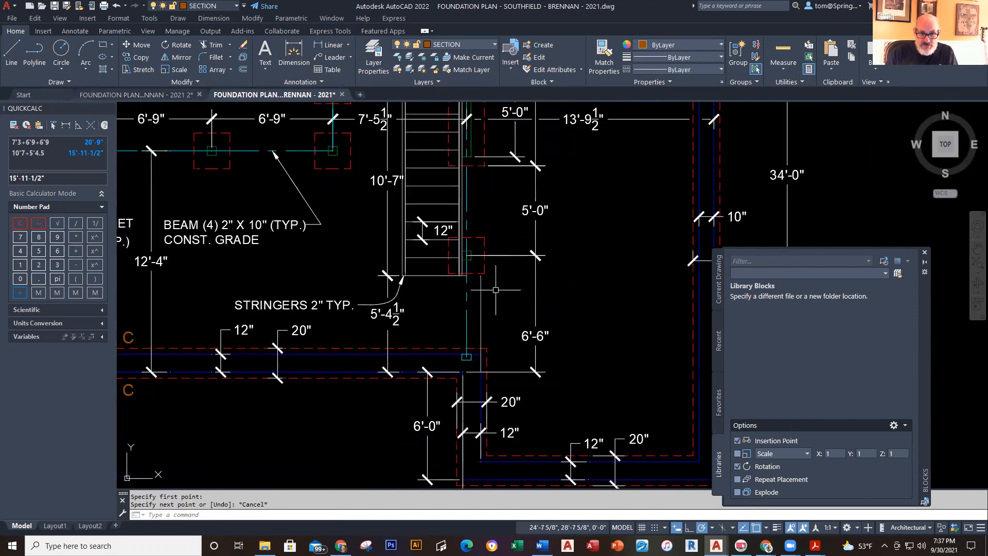
{"action": "middle_click_drag", "start_coordinate": [496, 290], "coordinate": [500, 409]}
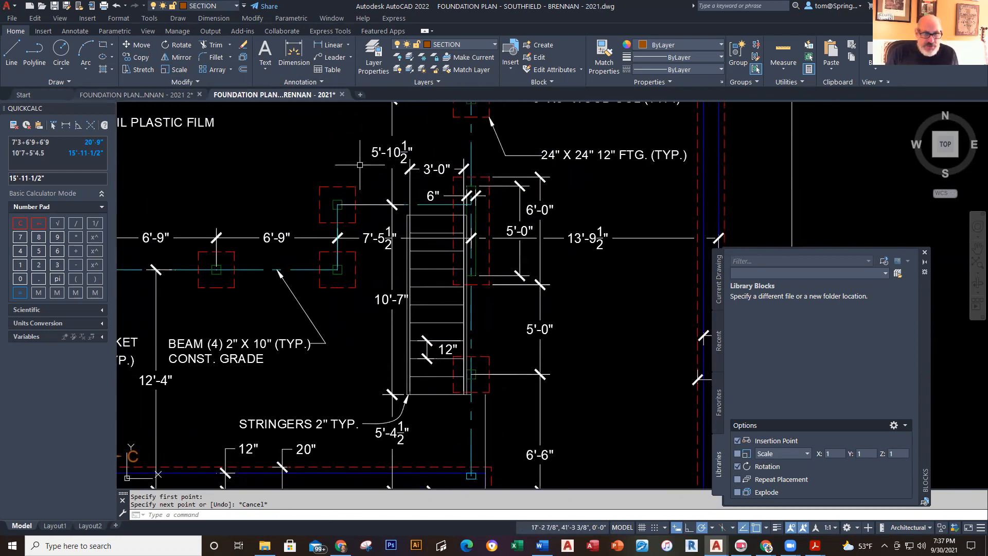
{"action": "scroll", "coordinate": [493, 419], "scroll_direction": "up", "scroll_amount": 4}
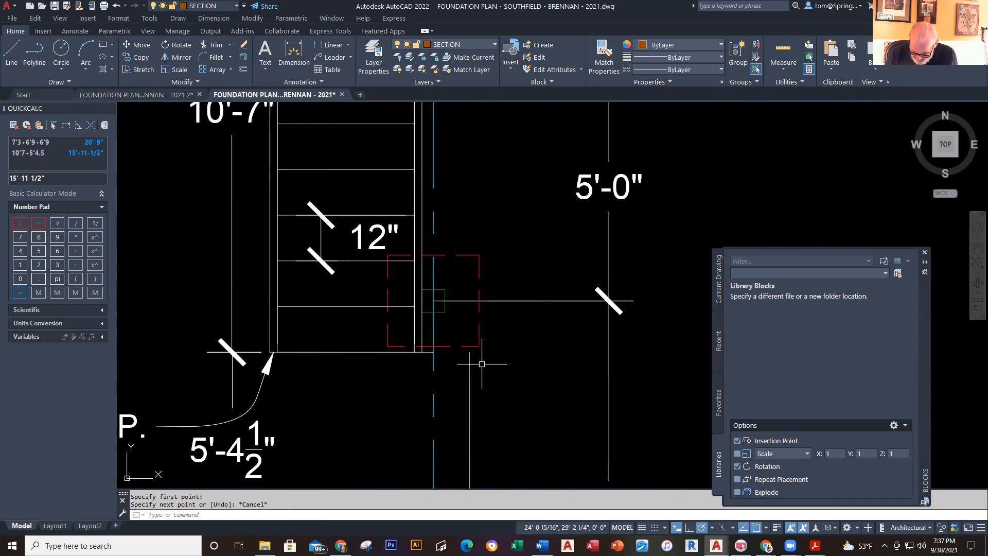
{"action": "key", "text": "ctrl+Tab"}
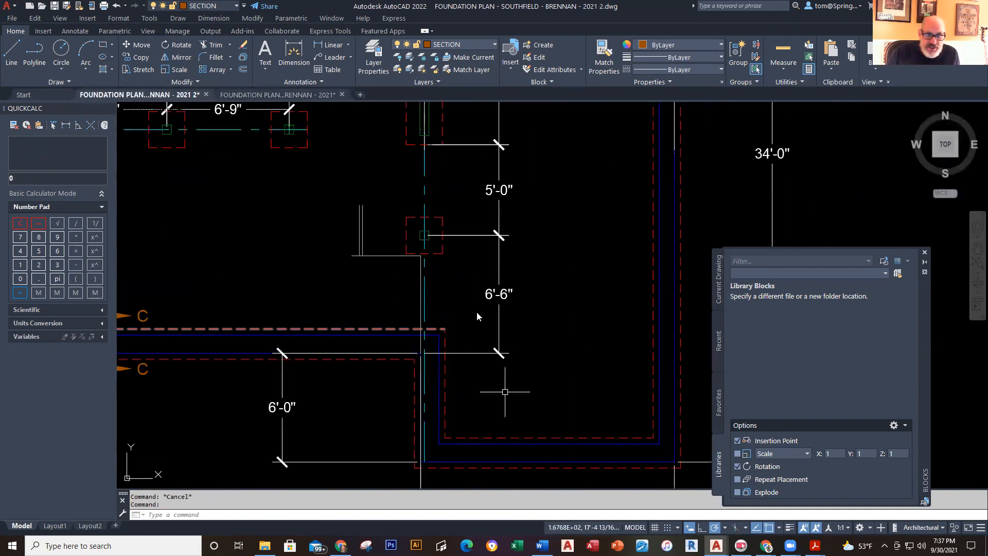
{"action": "scroll", "coordinate": [439, 223], "scroll_direction": "up", "scroll_amount": 4}
{"action": "left_click", "coordinate": [397, 245]}
{"action": "key", "text": "Escape"}
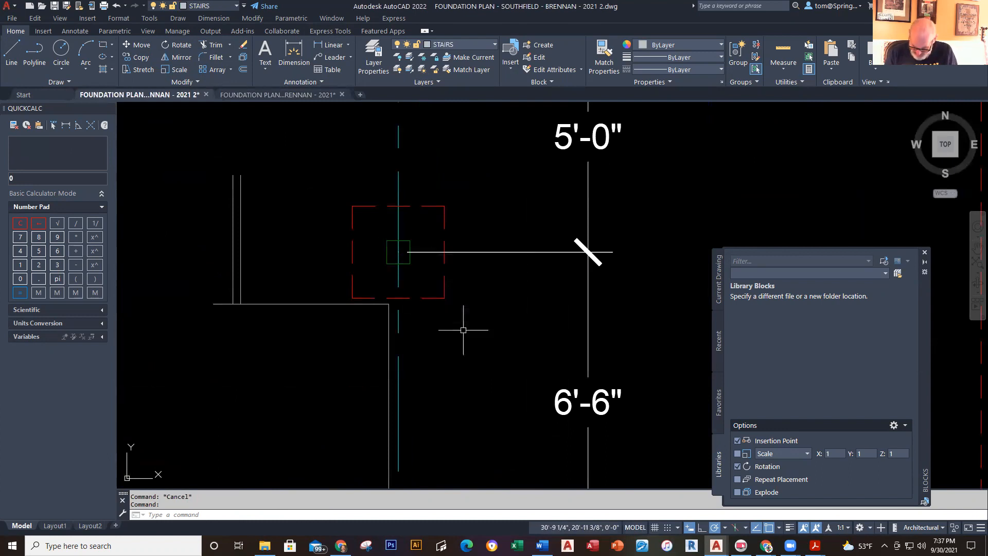
{"action": "left_click", "coordinate": [277, 94]}
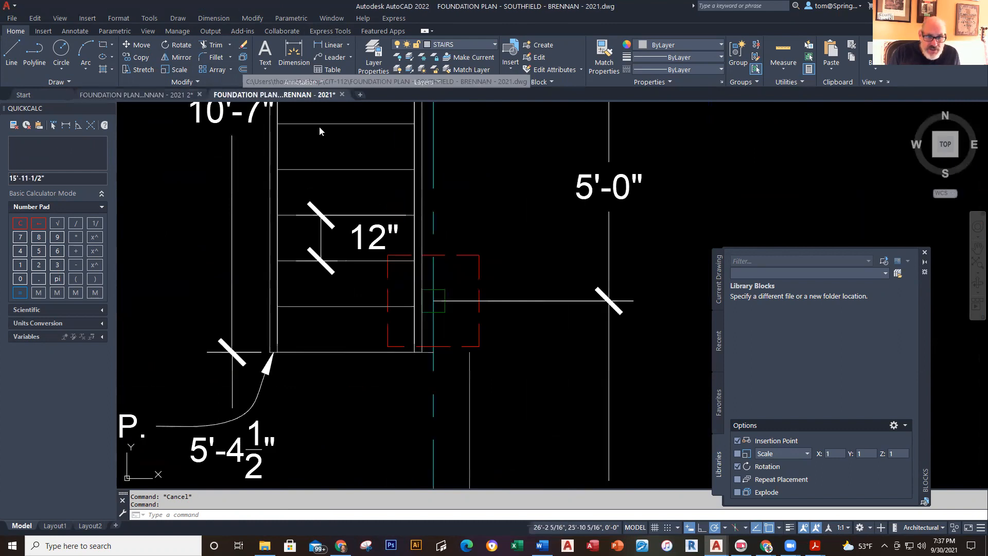
{"action": "scroll", "coordinate": [455, 361], "scroll_direction": "down", "scroll_amount": 5}
{"action": "scroll", "coordinate": [454, 365], "scroll_direction": "up", "scroll_amount": 7}
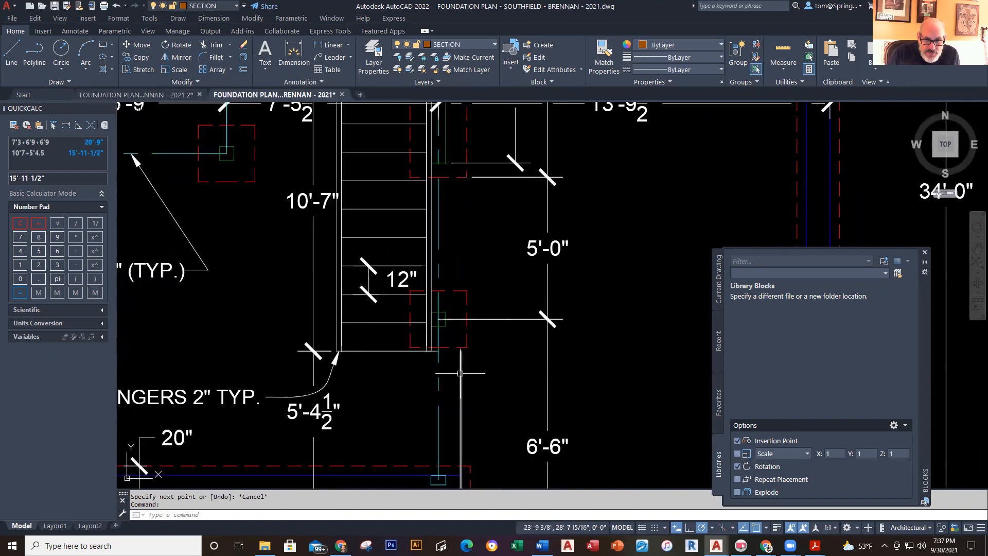
{"action": "scroll", "coordinate": [428, 372], "scroll_direction": "down", "scroll_amount": 4}
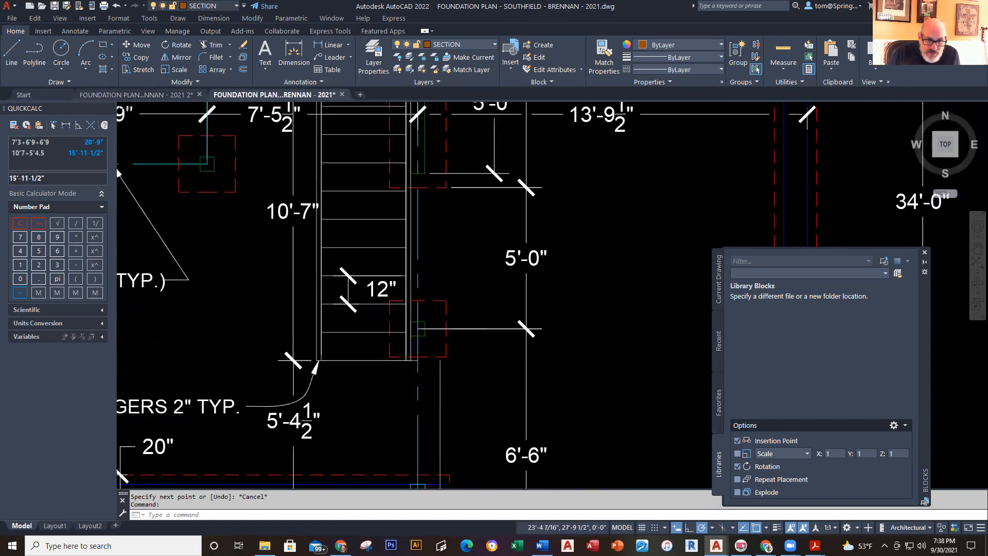
{"action": "left_click", "coordinate": [421, 417]}
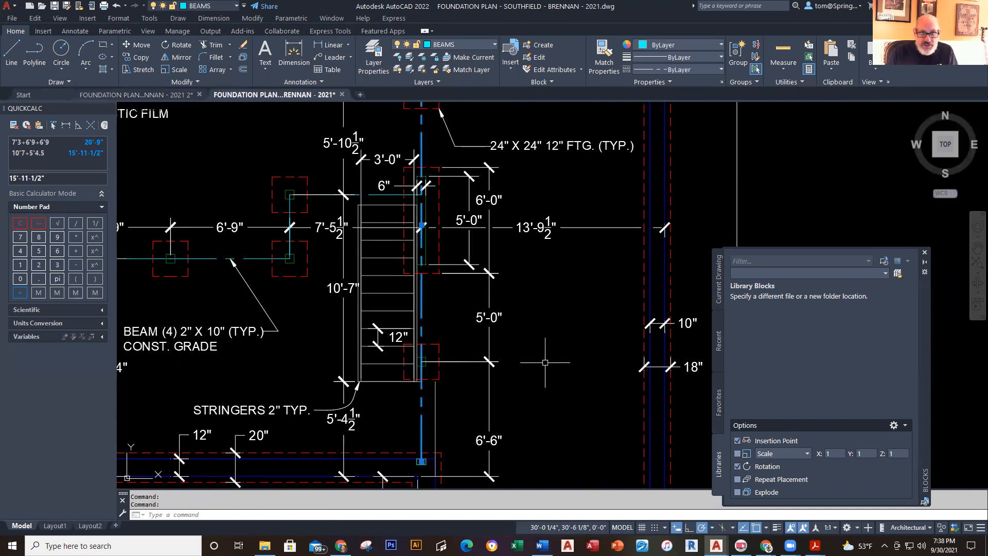
{"action": "key", "text": "Escape"}
{"action": "scroll", "coordinate": [466, 234], "scroll_direction": "up", "scroll_amount": 6}
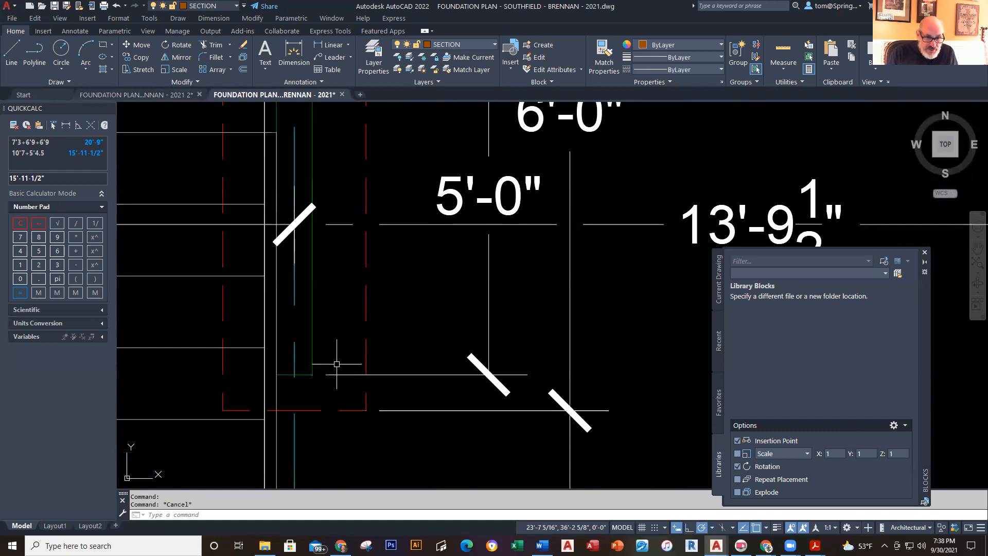
{"action": "middle_click_drag", "start_coordinate": [337, 364], "coordinate": [410, 353]}
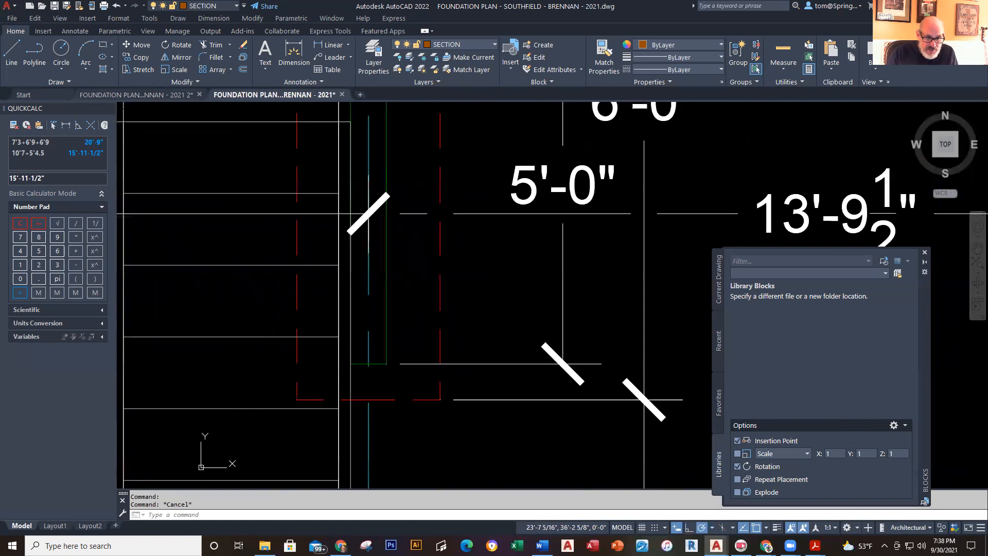
{"action": "left_click", "coordinate": [388, 327]}
{"action": "key", "text": "Escape"}
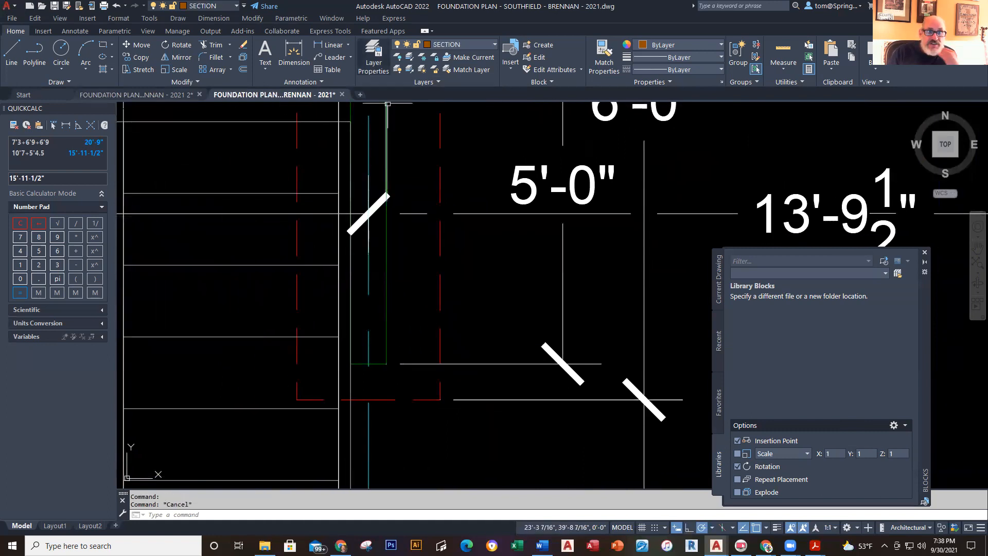
{"action": "left_click", "coordinate": [788, 75]}
{"action": "left_click", "coordinate": [787, 88]}
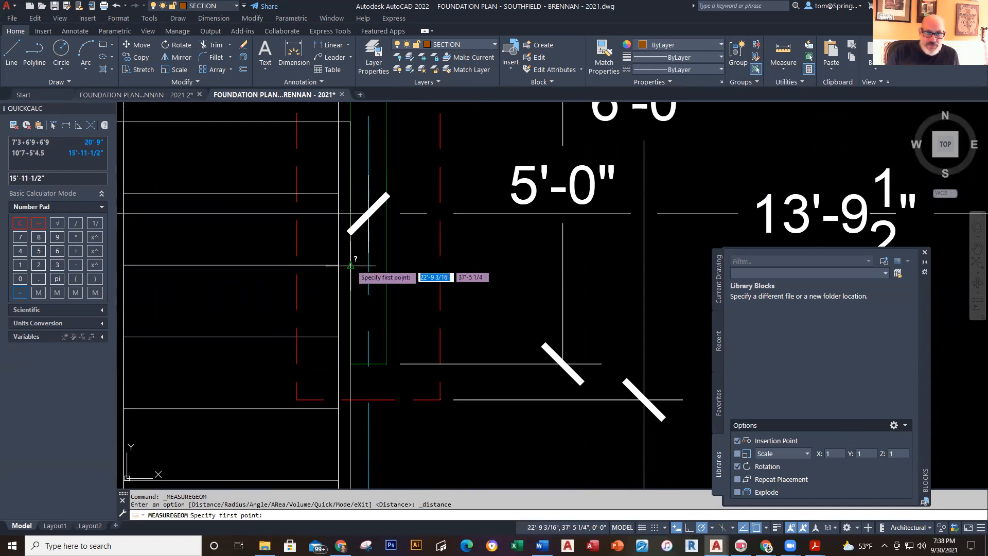
{"action": "left_click", "coordinate": [369, 205]}
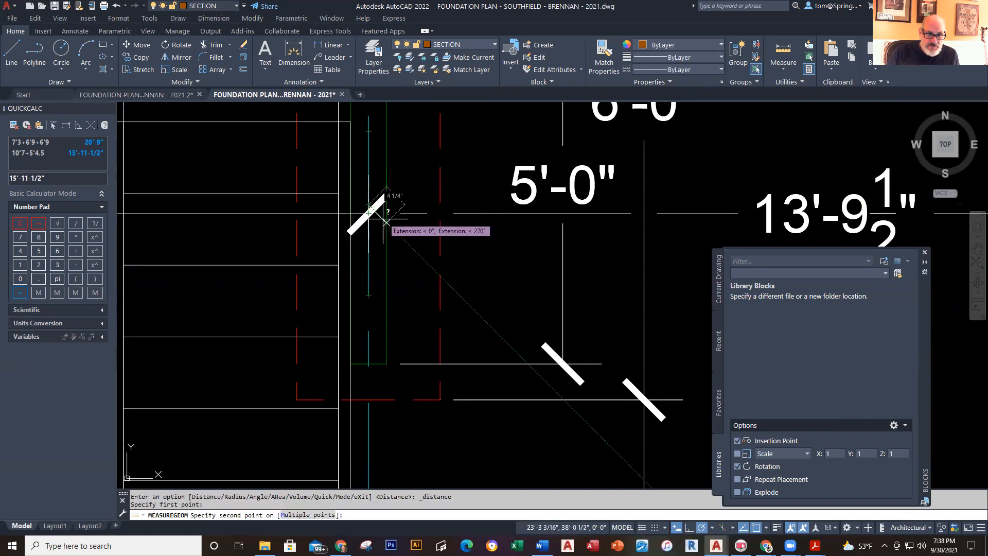
{"action": "key", "text": "Escape"}
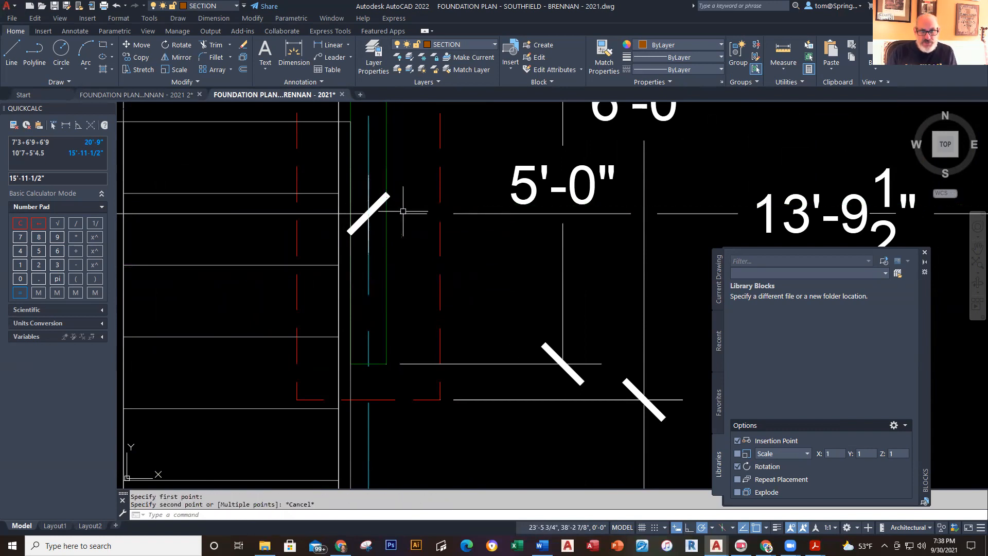
- Return to the unfinished foundation plan copy and examine the columns along the vertical beam line above the partial stair
{"action": "scroll", "coordinate": [412, 242], "scroll_direction": "down", "scroll_amount": 2}
{"action": "key", "text": "ctrl+Tab"}
{"action": "scroll", "coordinate": [423, 332], "scroll_direction": "down", "scroll_amount": 5}
{"action": "scroll", "coordinate": [424, 304], "scroll_direction": "up", "scroll_amount": 4}
{"action": "scroll", "coordinate": [424, 303], "scroll_direction": "up", "scroll_amount": 6}
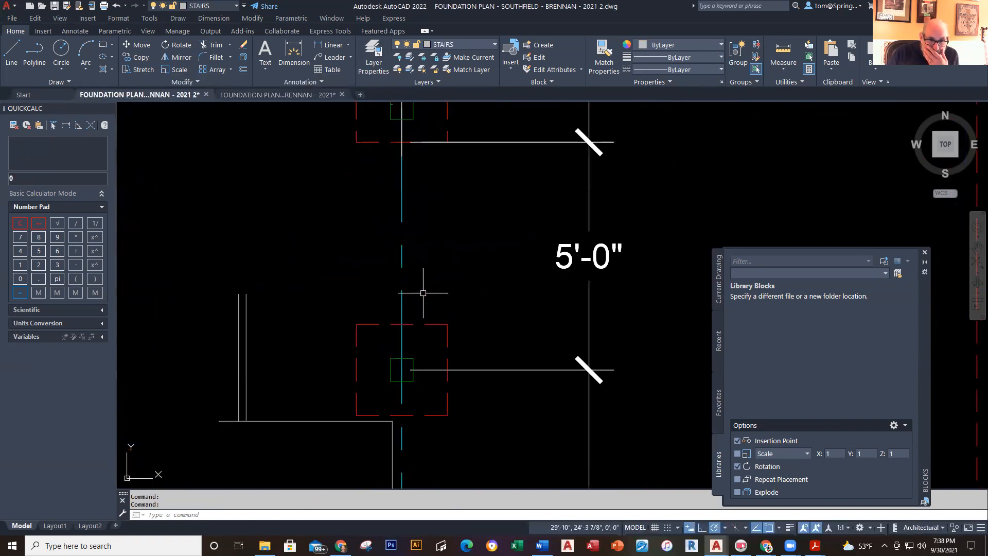
{"action": "middle_click_drag", "start_coordinate": [462, 235], "coordinate": [482, 461]}
{"action": "scroll", "coordinate": [458, 327], "scroll_direction": "up", "scroll_amount": 5}
{"action": "scroll", "coordinate": [417, 192], "scroll_direction": "down", "scroll_amount": 5}
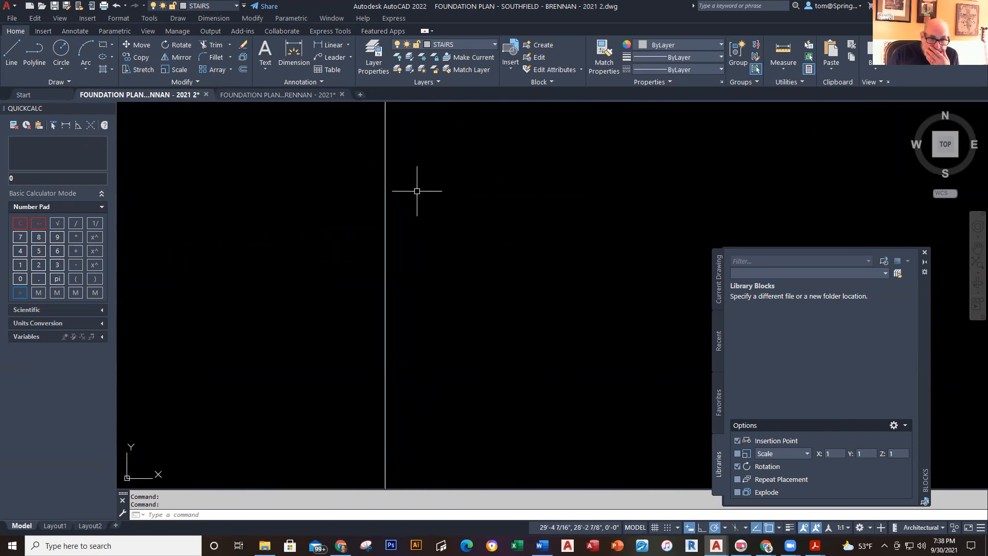
{"action": "middle_click_drag", "start_coordinate": [457, 228], "coordinate": [450, 361]}
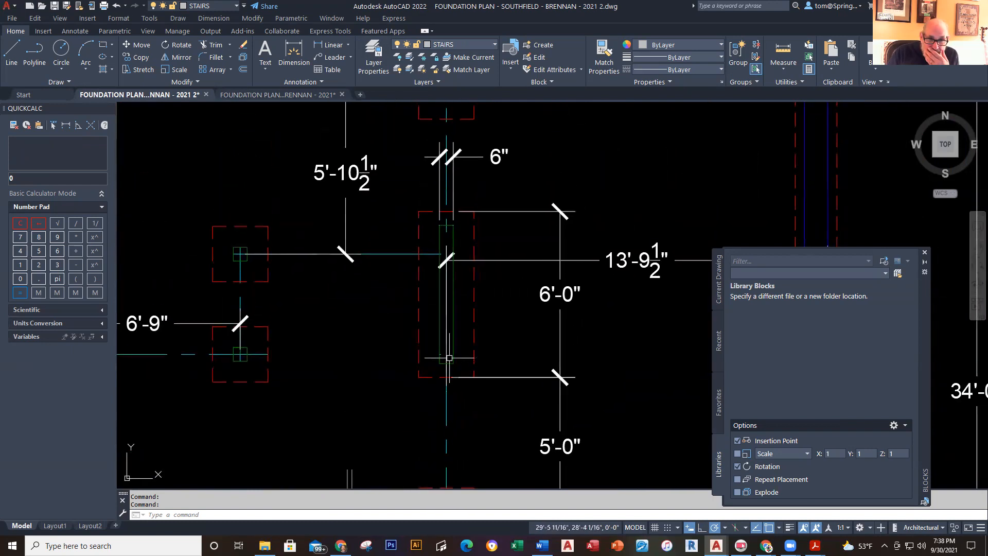
{"action": "scroll", "coordinate": [448, 177], "scroll_direction": "down", "scroll_amount": 5}
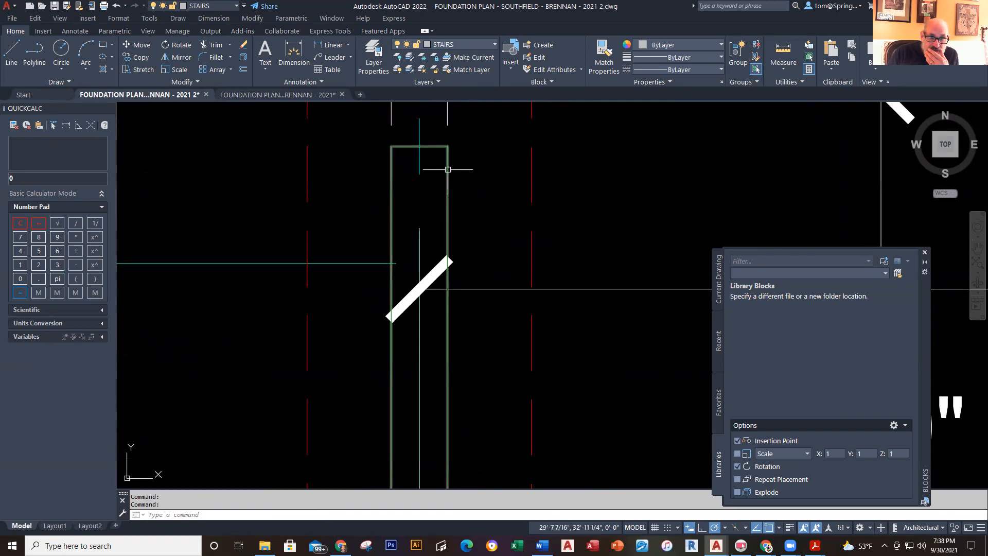
- Inspect the outline and both ends of the long column inside the 6'-0" footing
{"action": "scroll", "coordinate": [484, 335], "scroll_direction": "down", "scroll_amount": 3}
{"action": "middle_click_drag", "start_coordinate": [483, 335], "coordinate": [463, 268]}
{"action": "scroll", "coordinate": [453, 220], "scroll_direction": "up", "scroll_amount": 5}
{"action": "scroll", "coordinate": [454, 220], "scroll_direction": "up", "scroll_amount": 4}
{"action": "middle_click_drag", "start_coordinate": [455, 218], "coordinate": [480, 415]}
{"action": "left_click", "coordinate": [430, 324]}
{"action": "scroll", "coordinate": [414, 330], "scroll_direction": "up", "scroll_amount": 8}
{"action": "scroll", "coordinate": [421, 369], "scroll_direction": "up", "scroll_amount": 4}
{"action": "scroll", "coordinate": [421, 371], "scroll_direction": "down", "scroll_amount": 15}
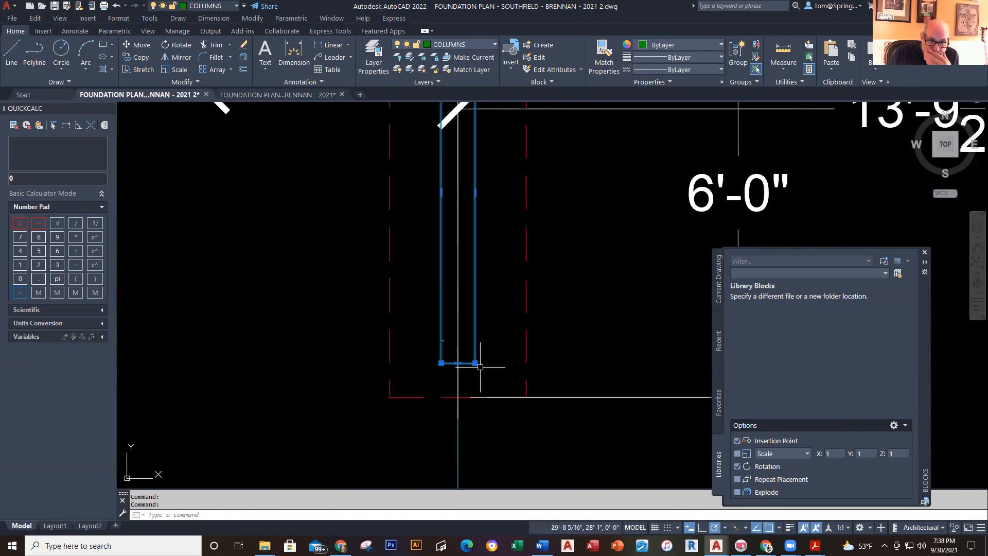
{"action": "key", "text": "Escape"}
- Draw a vertical line upward from the upper-left corner of the small column below the 5'-0" dimension
{"action": "scroll", "coordinate": [485, 422], "scroll_direction": "down", "scroll_amount": 3}
{"action": "middle_click_drag", "start_coordinate": [489, 465], "coordinate": [438, 221]}
{"action": "scroll", "coordinate": [434, 369], "scroll_direction": "up", "scroll_amount": 7}
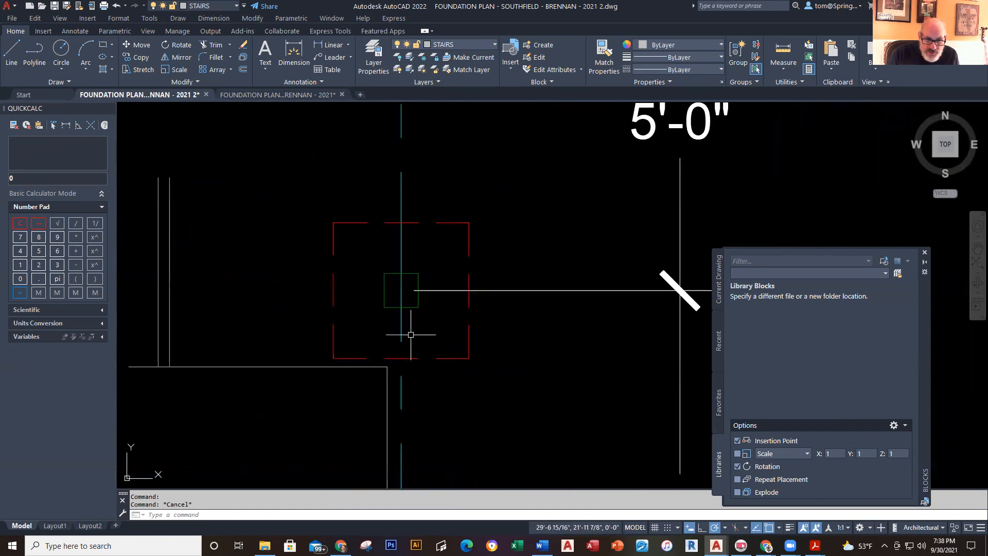
{"action": "scroll", "coordinate": [409, 326], "scroll_direction": "down", "scroll_amount": 5}
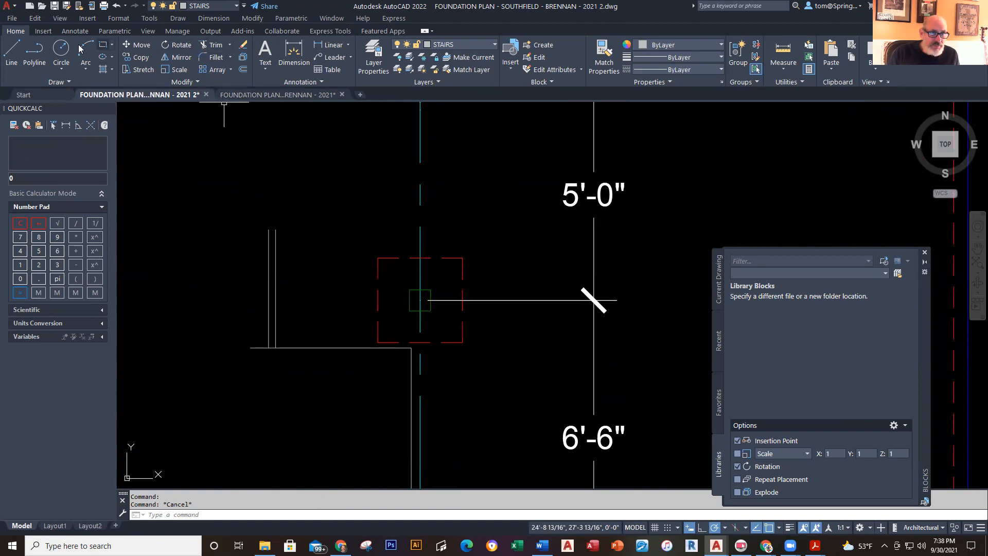
{"action": "left_click", "coordinate": [14, 48]}
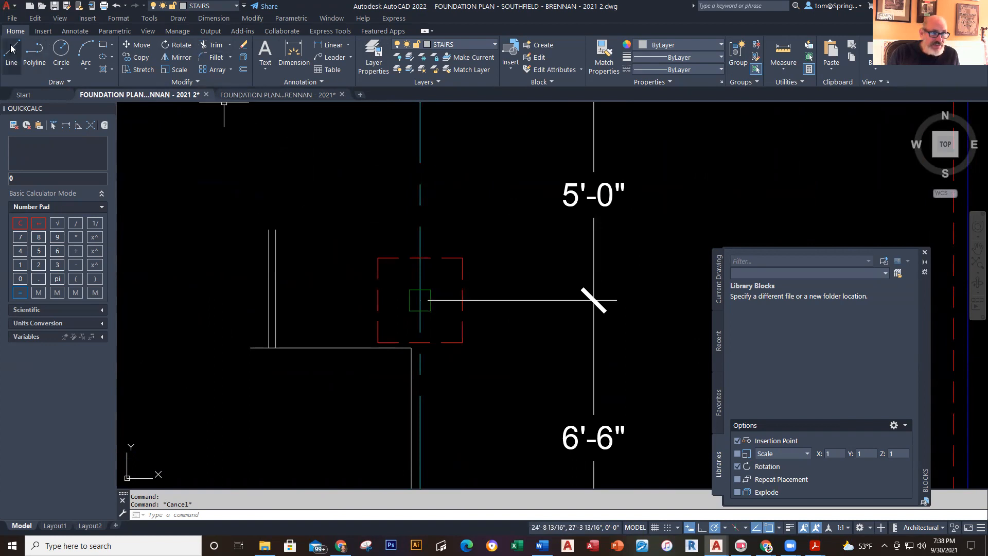
{"action": "left_click", "coordinate": [406, 288]}
{"action": "scroll", "coordinate": [406, 288], "scroll_direction": "down", "scroll_amount": 3}
{"action": "scroll", "coordinate": [406, 288], "scroll_direction": "up", "scroll_amount": 2}
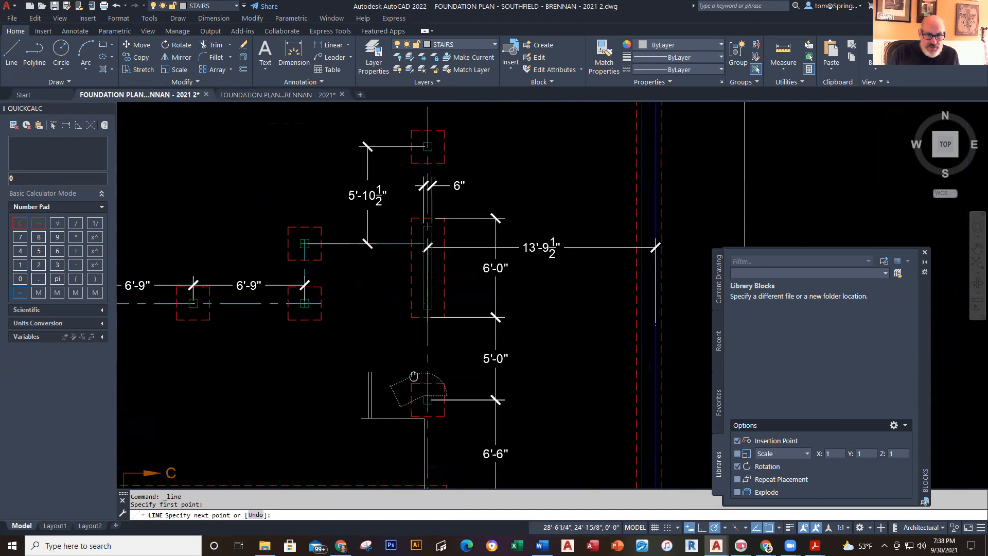
{"action": "middle_click_drag", "start_coordinate": [502, 286], "coordinate": [501, 440]}
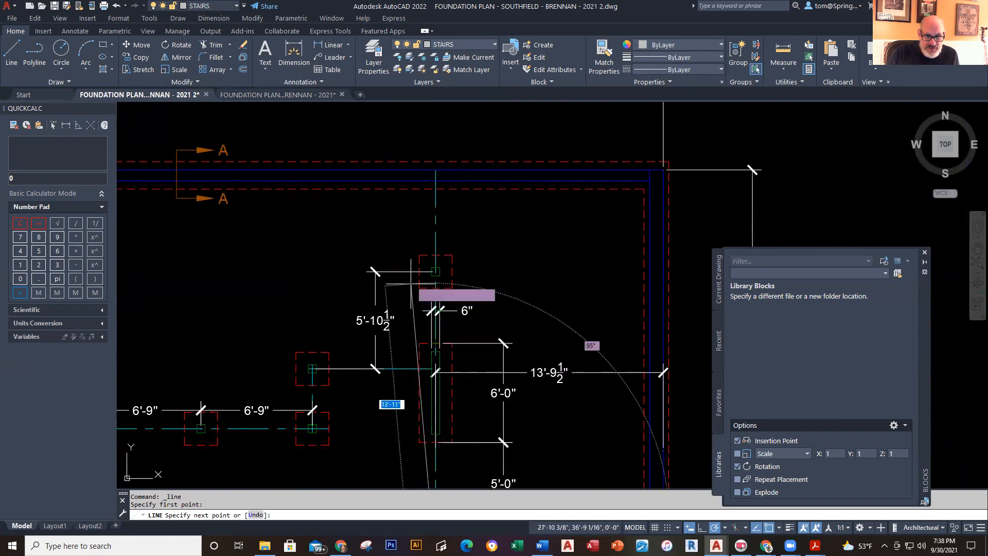
{"action": "key", "text": "Escape"}
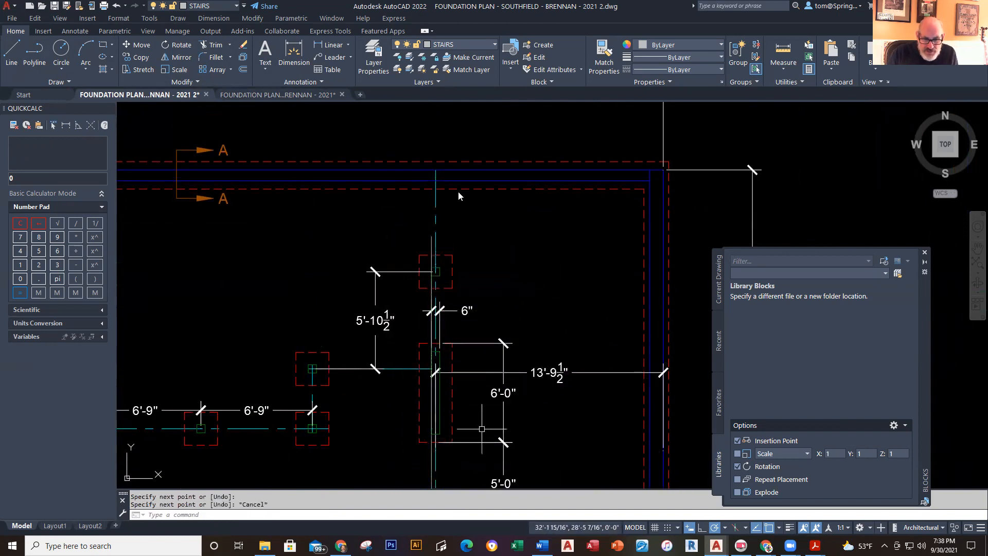
- Draw a second vertical line upward along the opposite side of the small column, past the long column in the 6'-0" footing
{"action": "scroll", "coordinate": [452, 446], "scroll_direction": "up", "scroll_amount": 6}
{"action": "right_click", "coordinate": [429, 341]}
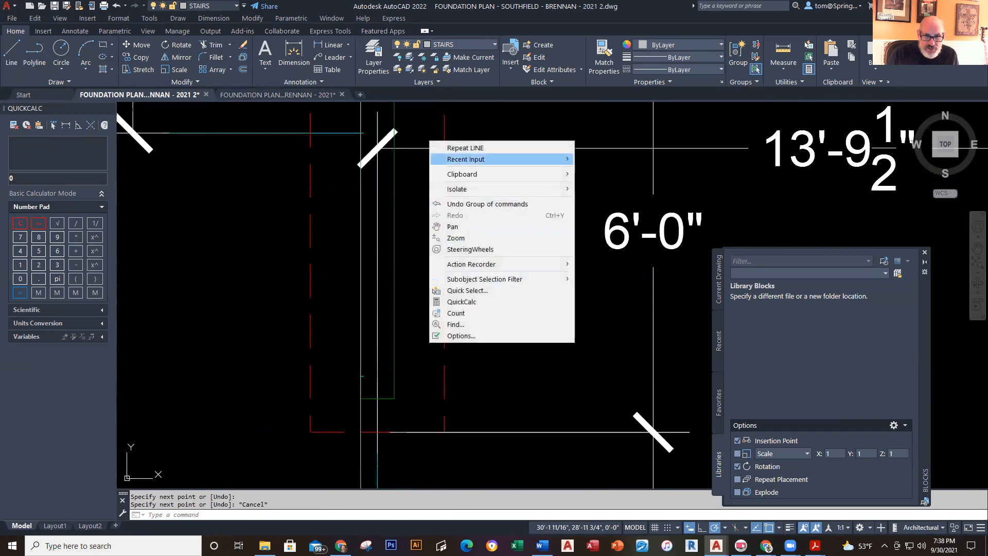
{"action": "left_click", "coordinate": [463, 146]}
{"action": "scroll", "coordinate": [457, 407], "scroll_direction": "down", "scroll_amount": 3}
{"action": "middle_click_drag", "start_coordinate": [443, 442], "coordinate": [441, 331]}
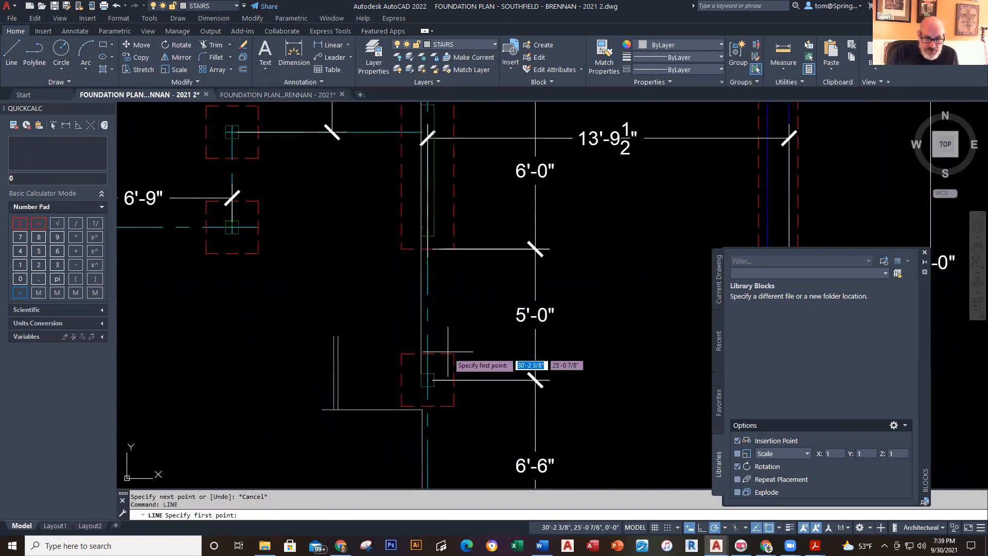
{"action": "scroll", "coordinate": [419, 370], "scroll_direction": "up", "scroll_amount": 5}
{"action": "left_click", "coordinate": [415, 363]}
{"action": "scroll", "coordinate": [392, 309], "scroll_direction": "down", "scroll_amount": 3}
{"action": "middle_click_drag", "start_coordinate": [386, 273], "coordinate": [432, 271]}
{"action": "scroll", "coordinate": [427, 270], "scroll_direction": "up", "scroll_amount": 3}
{"action": "left_click", "coordinate": [444, 210]}
{"action": "key", "text": "Escape"}
{"action": "scroll", "coordinate": [439, 440], "scroll_direction": "up", "scroll_amount": 5}
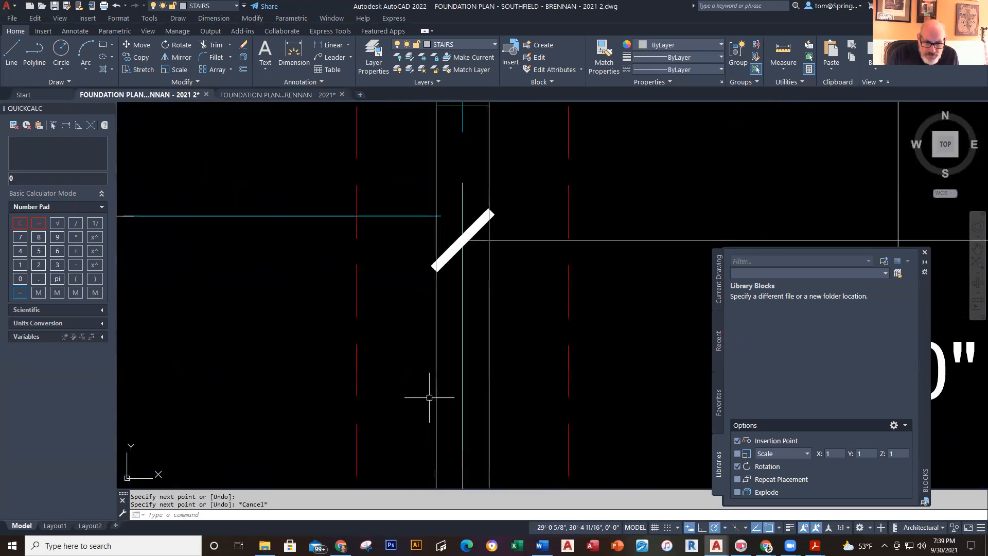
- Erase the two vertical lines drawn along both sides of the columns
{"action": "scroll", "coordinate": [502, 396], "scroll_direction": "down", "scroll_amount": 5}
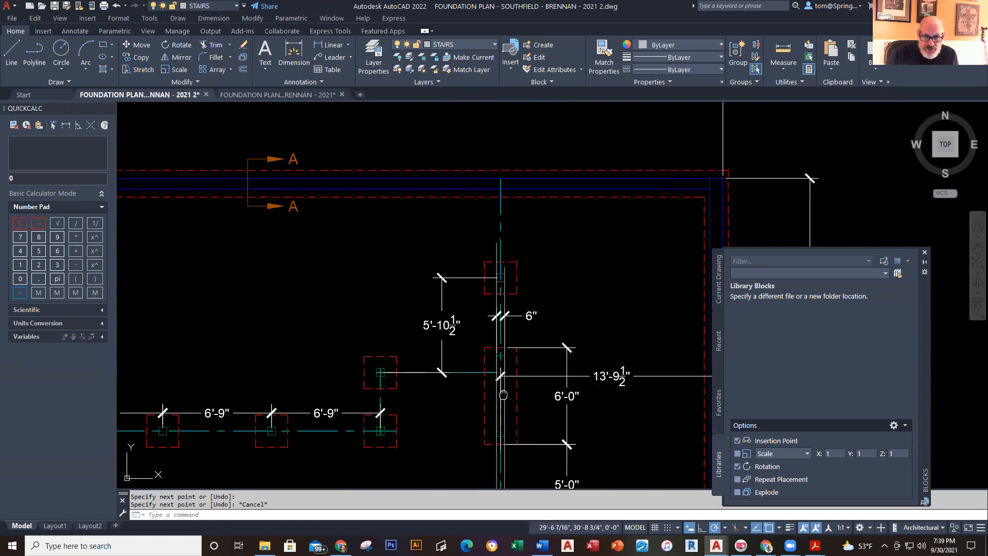
{"action": "middle_click_drag", "start_coordinate": [440, 393], "coordinate": [389, 235]}
{"action": "left_click", "coordinate": [394, 326]}
{"action": "key", "text": "Delete"}
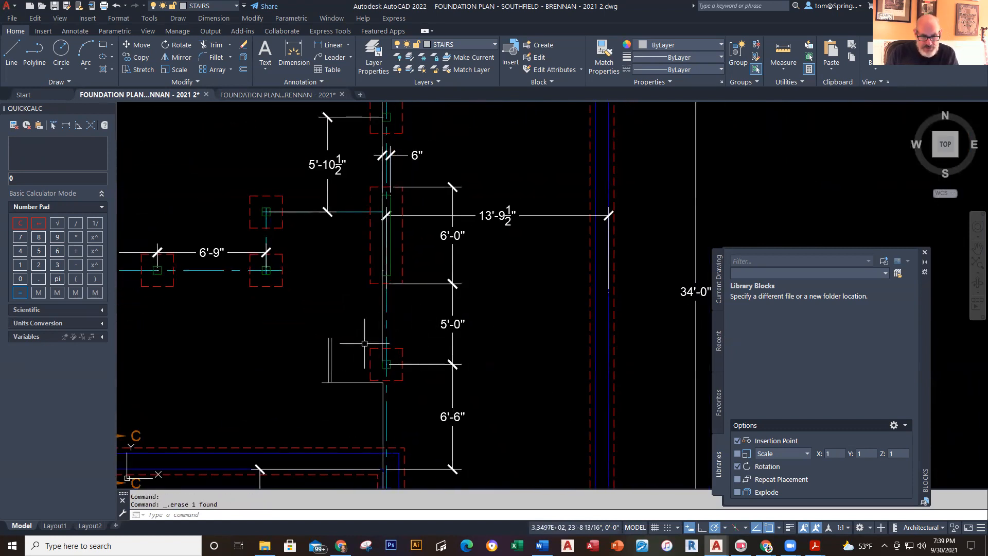
{"action": "left_click", "coordinate": [382, 355]}
{"action": "key", "text": "Delete"}
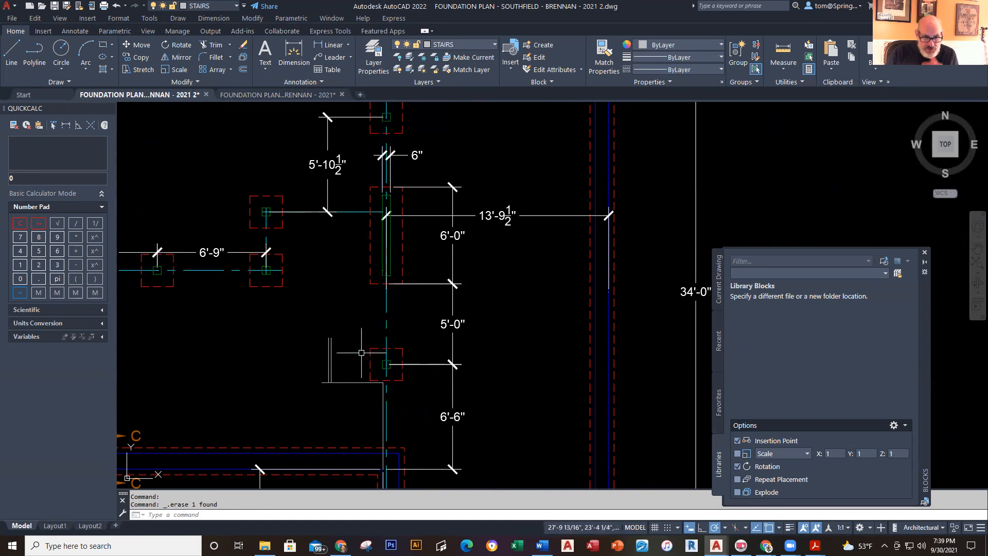
- Extend the two short vertical stringer lines up to the horizontal beam line at the 5'-10 1/2" dimension
{"action": "scroll", "coordinate": [376, 383], "scroll_direction": "up", "scroll_amount": 5}
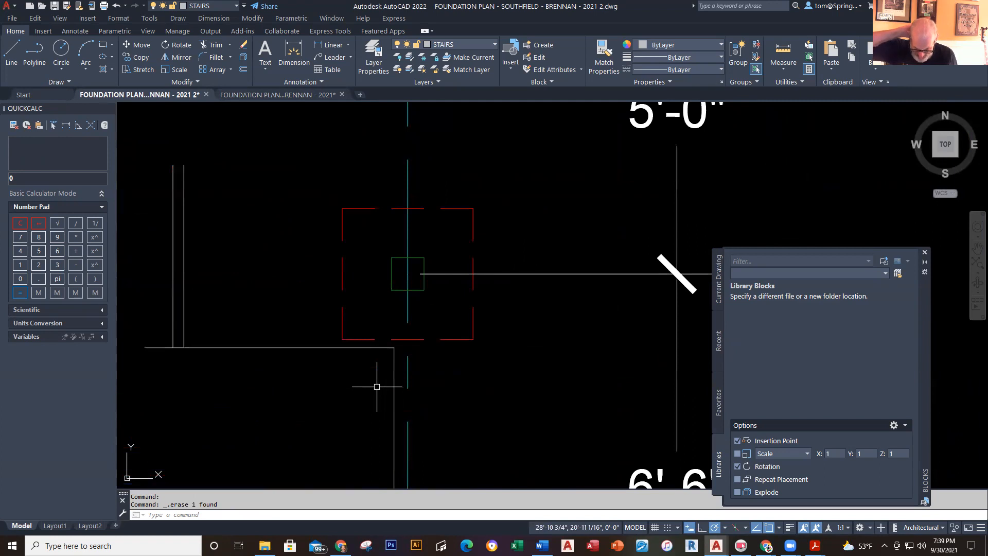
{"action": "scroll", "coordinate": [218, 243], "scroll_direction": "down", "scroll_amount": 3}
{"action": "middle_click_drag", "start_coordinate": [218, 243], "coordinate": [255, 365]}
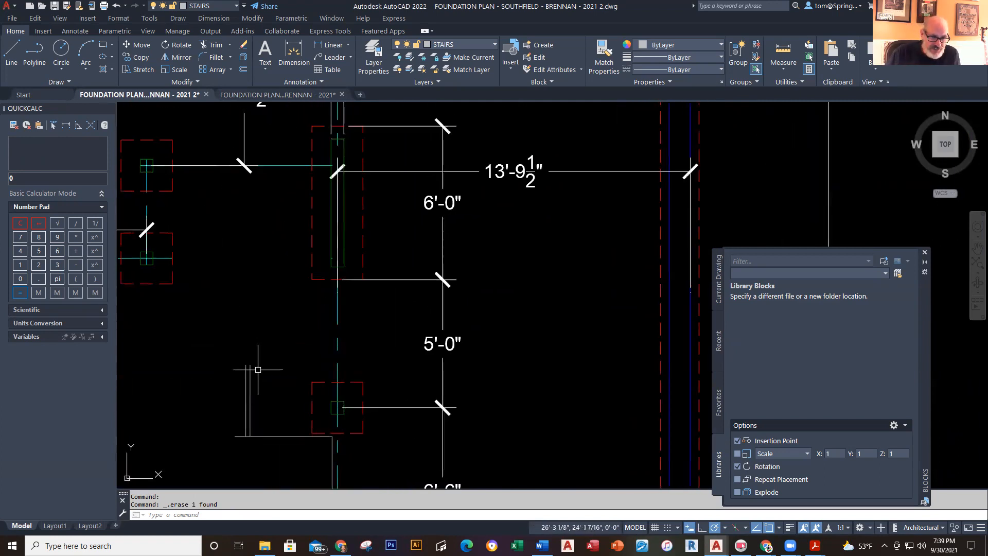
{"action": "scroll", "coordinate": [259, 360], "scroll_direction": "down", "scroll_amount": 2}
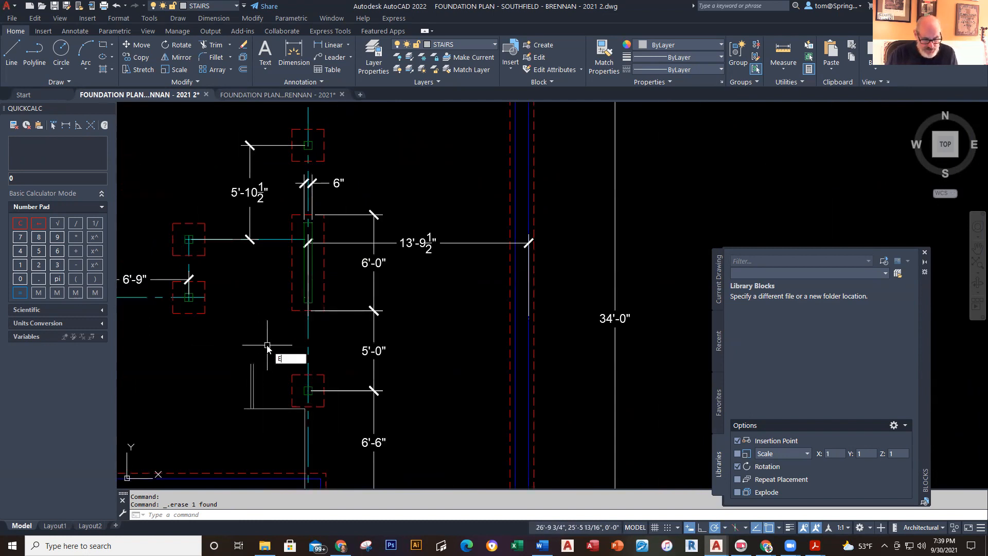
{"action": "type", "text": "TEN"}
{"action": "key", "text": "Return"}
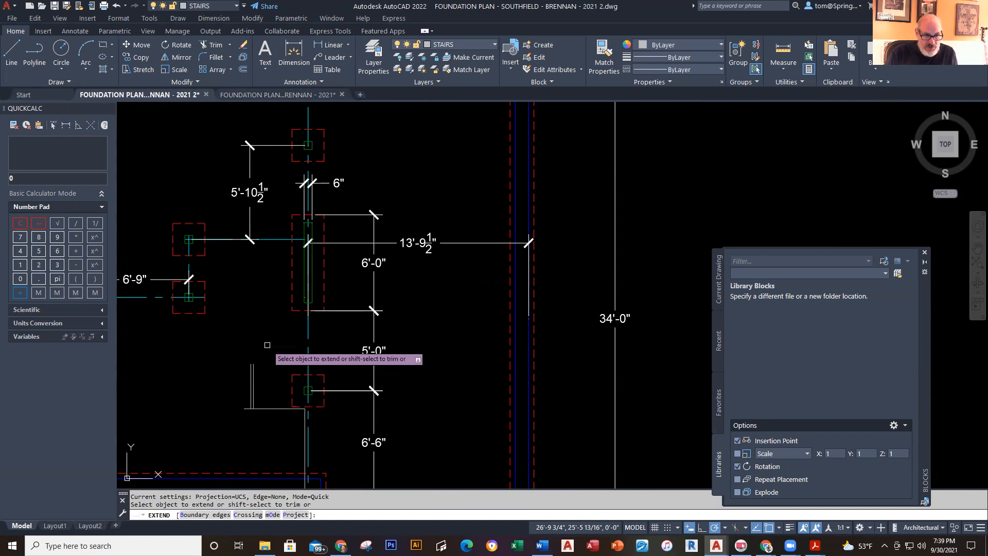
{"action": "left_click", "coordinate": [252, 368]}
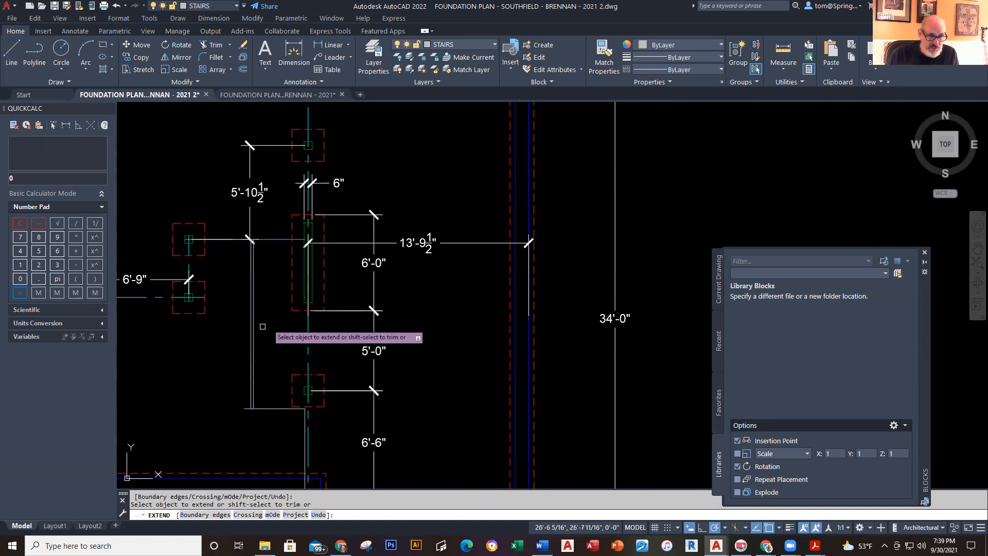
{"action": "type", "text": "O"}
{"action": "key", "text": "Return"}
{"action": "type", "text": "36"}
{"action": "key", "text": "Return"}
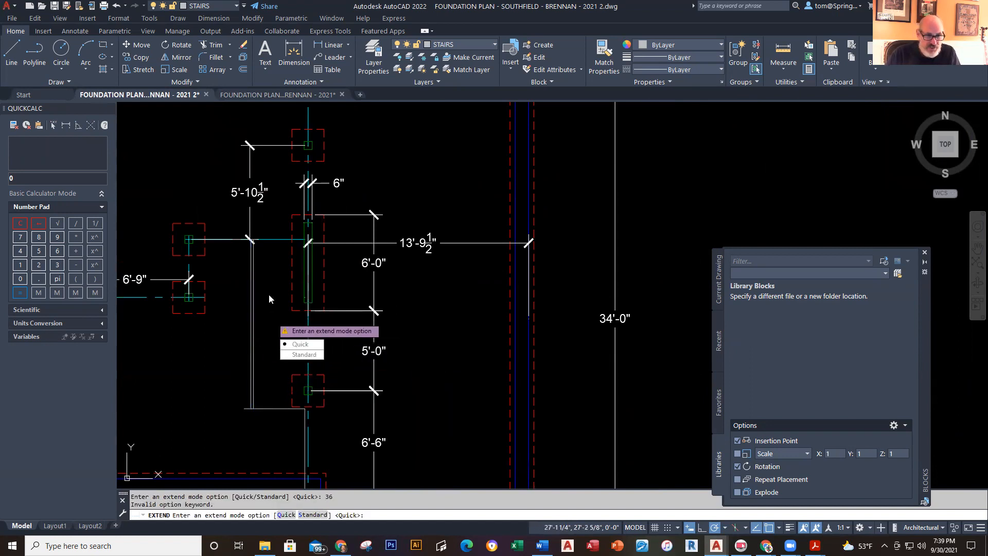
{"action": "key", "text": "Escape"}
{"action": "key", "text": "Escape"}
- Offset the inner line of the extended stringer 36 inches toward the vertical beam line to set the stair width
{"action": "type", "text": "o"}
{"action": "key", "text": "Return"}
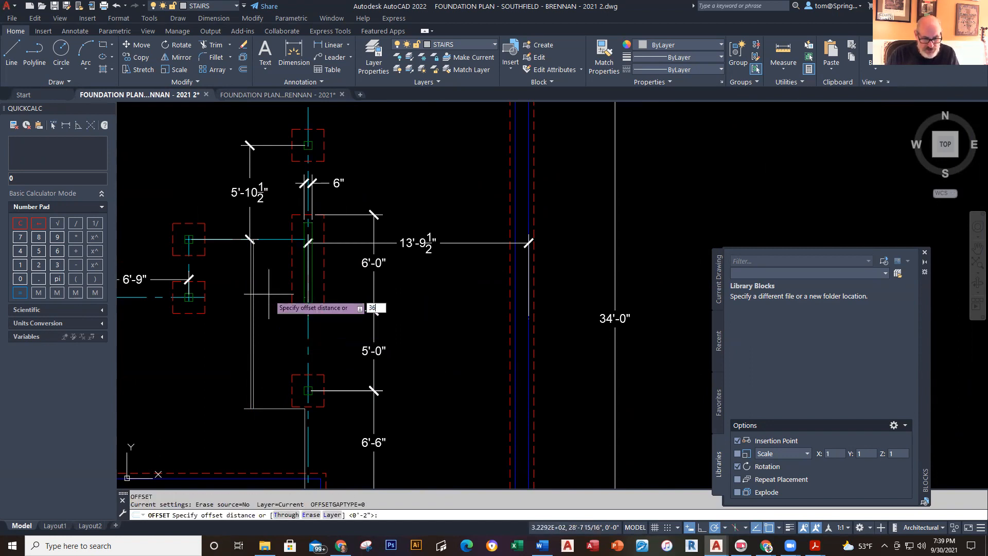
{"action": "type", "text": "36"}
{"action": "key", "text": "Return"}
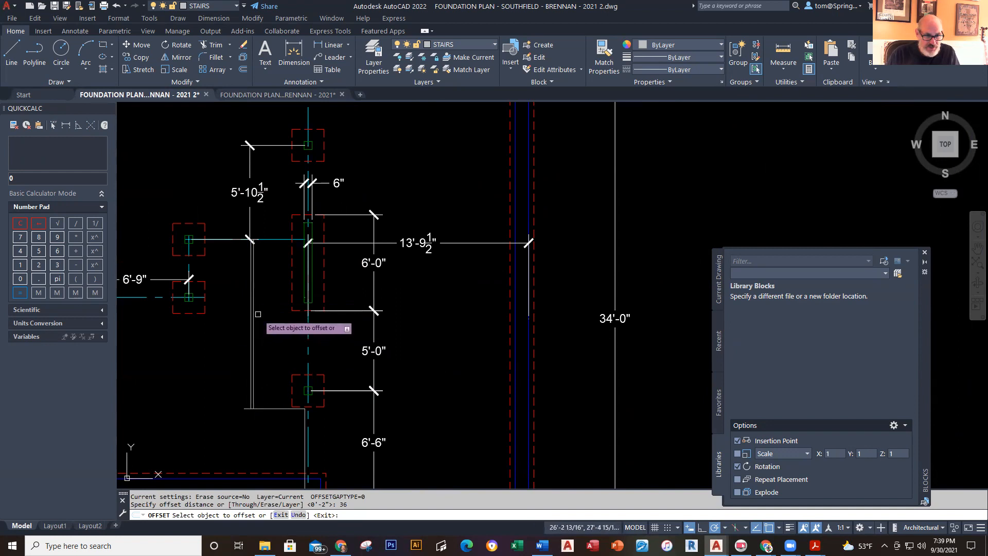
{"action": "left_click", "coordinate": [253, 314]}
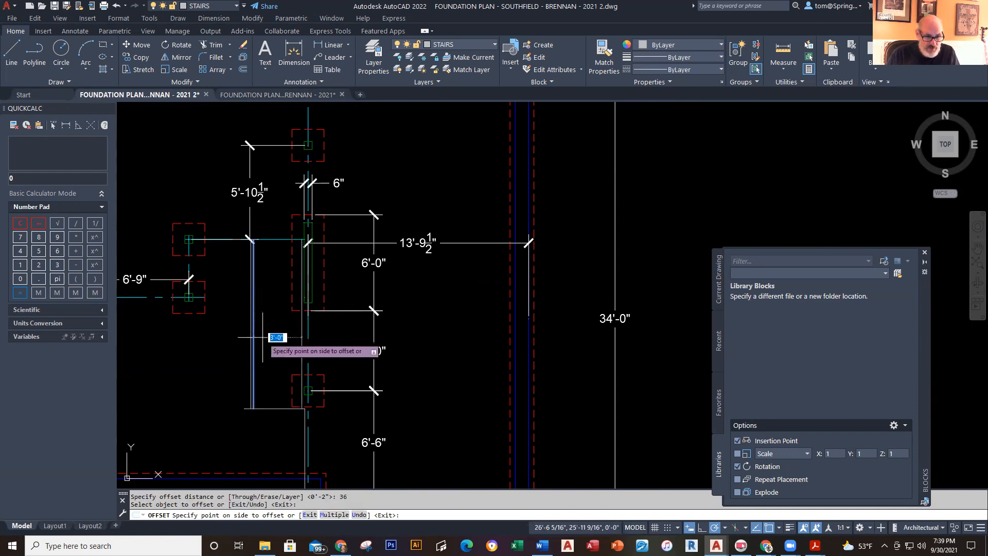
{"action": "key", "text": "Return"}
{"action": "right_click", "coordinate": [269, 324]}
{"action": "left_click", "coordinate": [280, 326]}
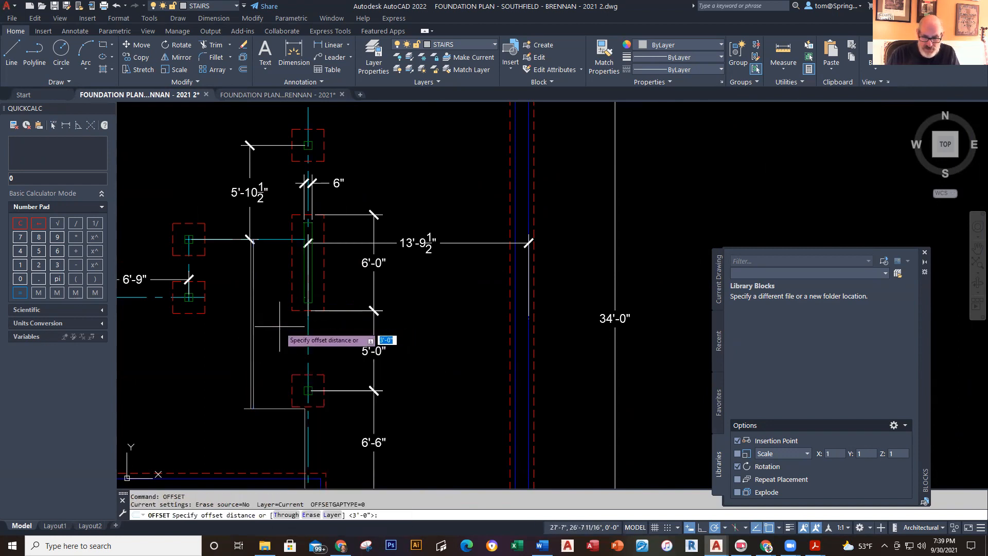
{"action": "key", "text": "Return"}
{"action": "left_click", "coordinate": [254, 331]}
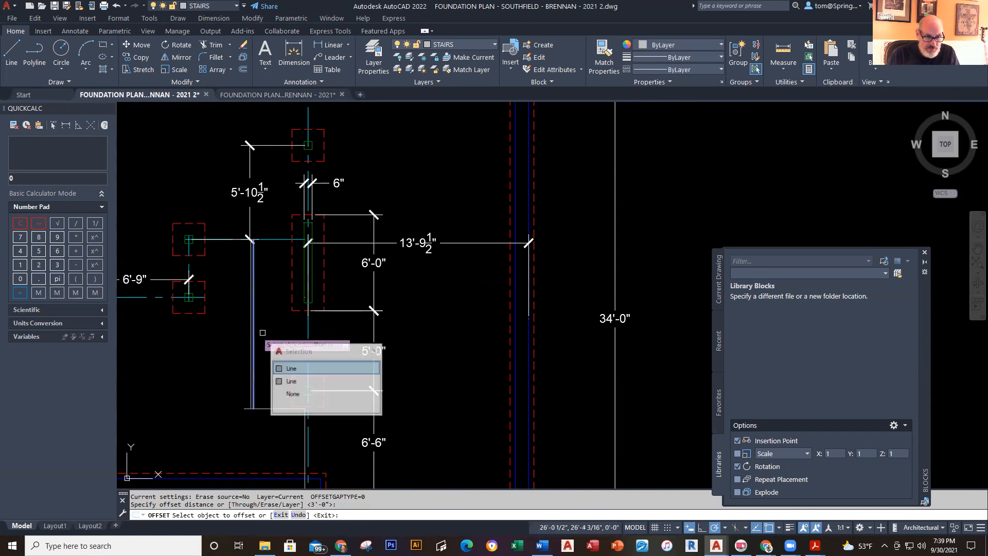
{"action": "left_click", "coordinate": [296, 370]}
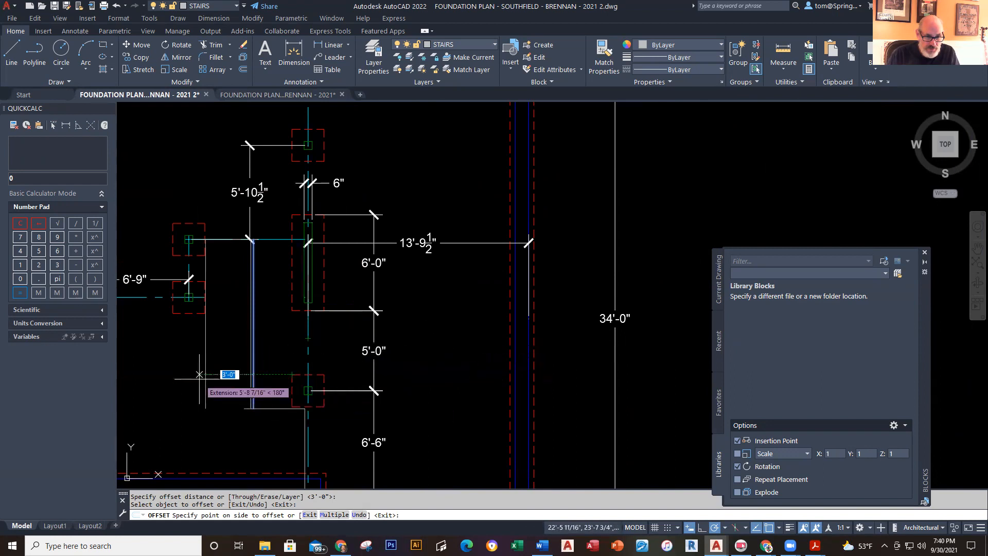
{"action": "left_click", "coordinate": [406, 374]}
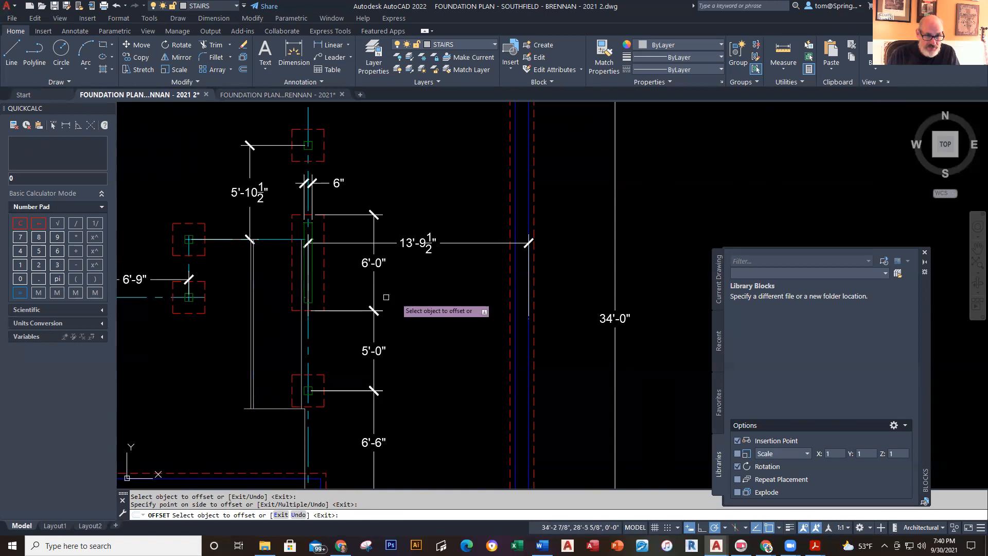
{"action": "key", "text": "Escape"}
- Offset the new stringer line 2 inches toward the vertical beam line to complete the second stringer
{"action": "key", "text": "Return"}
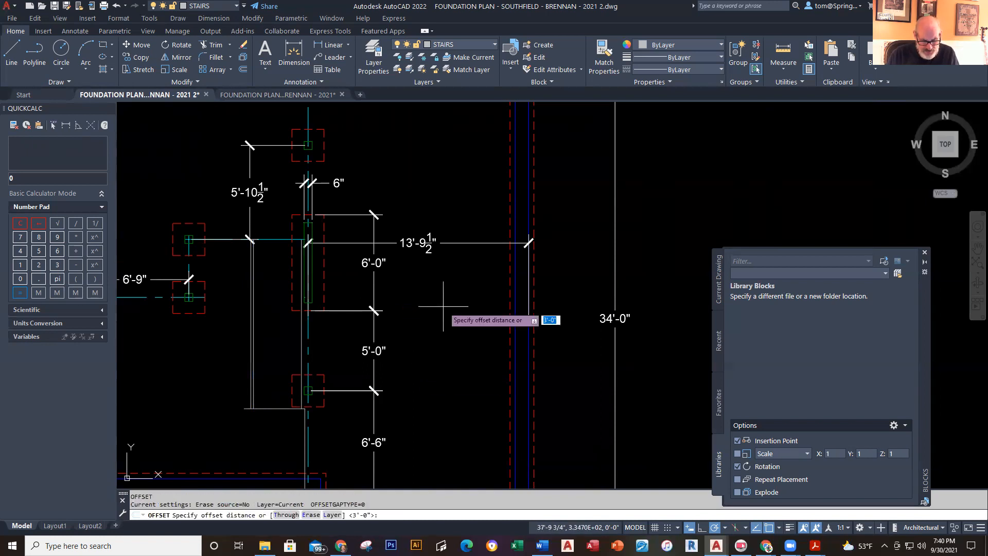
{"action": "type", "text": "2"}
{"action": "key", "text": "Return"}
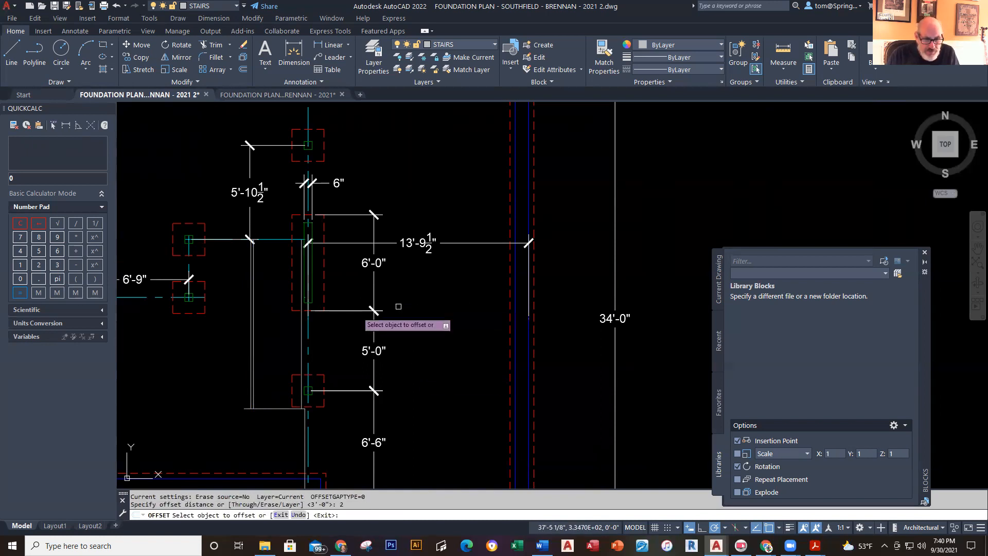
{"action": "left_click", "coordinate": [302, 345]}
{"action": "left_click", "coordinate": [340, 345]}
{"action": "key", "text": "Escape"}
{"action": "scroll", "coordinate": [305, 320], "scroll_direction": "up", "scroll_amount": 5}
{"action": "scroll", "coordinate": [304, 320], "scroll_direction": "down", "scroll_amount": 5}
{"action": "scroll", "coordinate": [372, 352], "scroll_direction": "up", "scroll_amount": 2}
{"action": "scroll", "coordinate": [379, 360], "scroll_direction": "down", "scroll_amount": 2}
{"action": "middle_click_drag", "start_coordinate": [379, 364], "coordinate": [371, 291]}
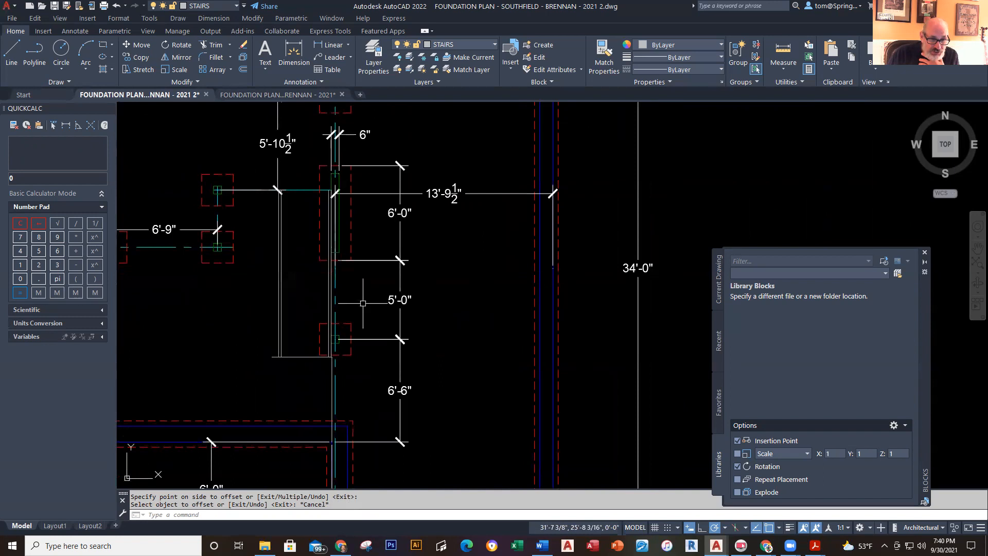
- Offset the horizontal line at the stair's lower end upward repeatedly at 12-inch spacing to form the first treads
{"action": "scroll", "coordinate": [327, 369], "scroll_direction": "up", "scroll_amount": 5}
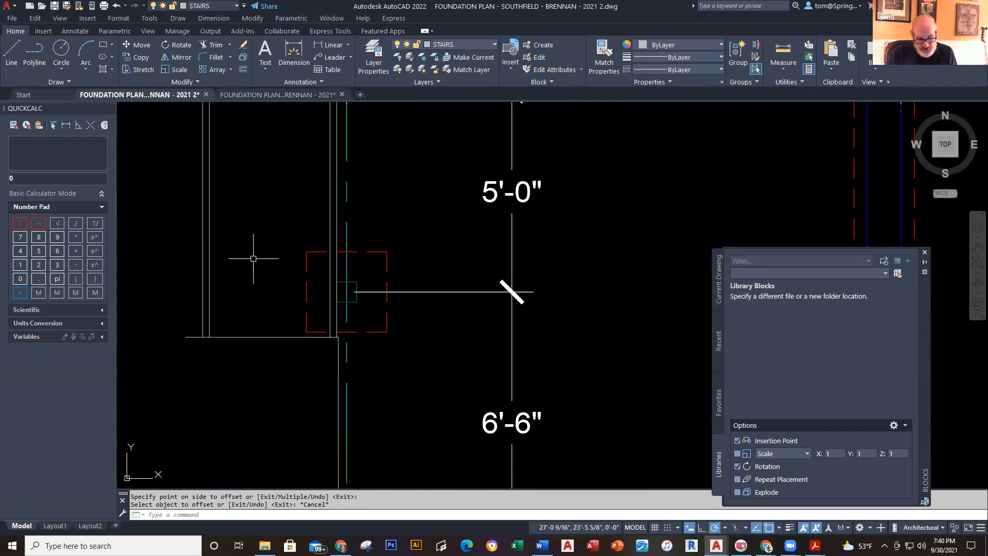
{"action": "key", "text": "Return"}
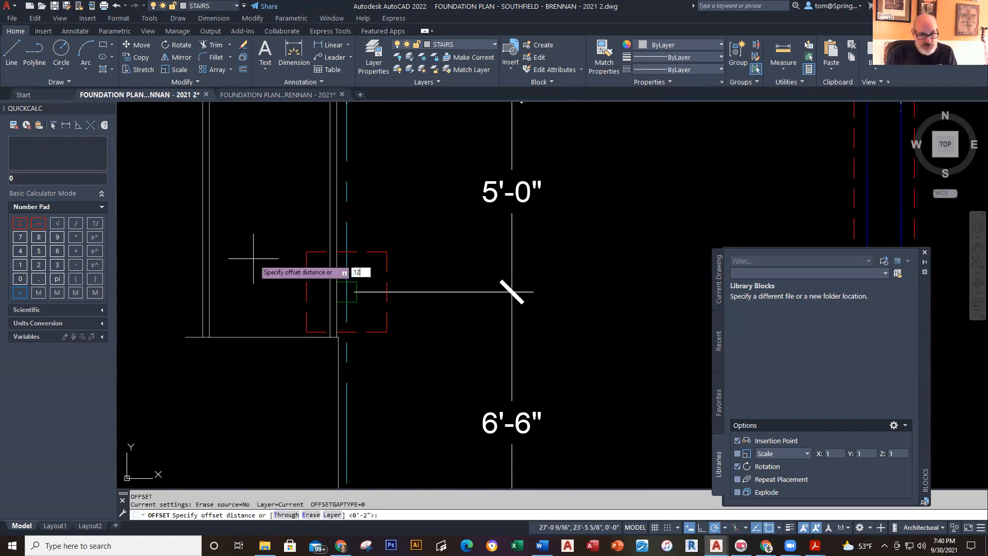
{"action": "key", "text": "Return"}
{"action": "left_click", "coordinate": [255, 337]}
{"action": "left_click", "coordinate": [255, 289]}
{"action": "left_click", "coordinate": [255, 297]}
{"action": "left_click", "coordinate": [255, 275]}
{"action": "left_click", "coordinate": [260, 257]}
{"action": "left_click", "coordinate": [260, 241]}
{"action": "left_click", "coordinate": [267, 216]}
{"action": "left_click", "coordinate": [269, 193]}
{"action": "left_click", "coordinate": [274, 176]}
- Add five more tread lines by 12-inch offsets, continuing up the stringers to just below the horizontal beam line
{"action": "scroll", "coordinate": [273, 226], "scroll_direction": "down", "scroll_amount": 2}
{"action": "middle_click_drag", "start_coordinate": [264, 231], "coordinate": [282, 393]}
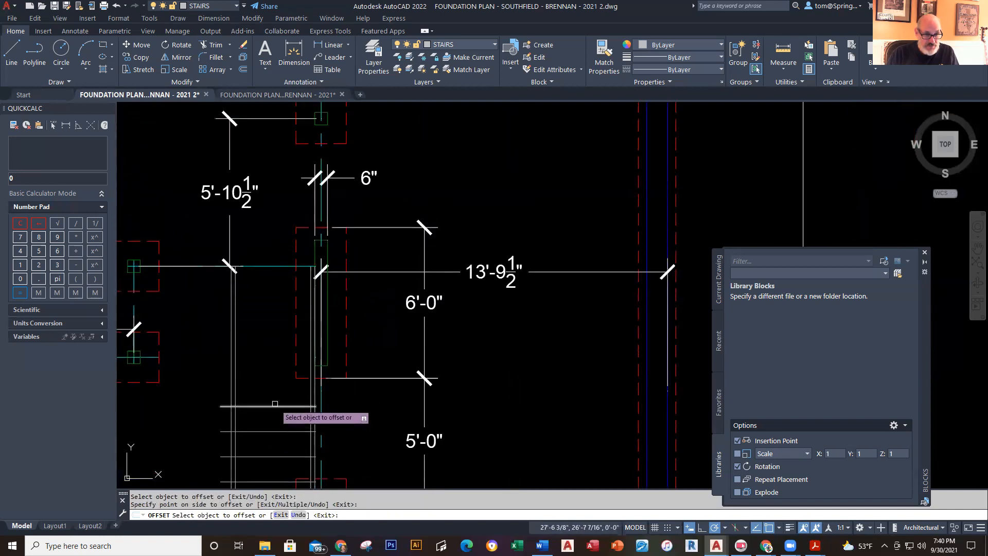
{"action": "left_click", "coordinate": [270, 405]}
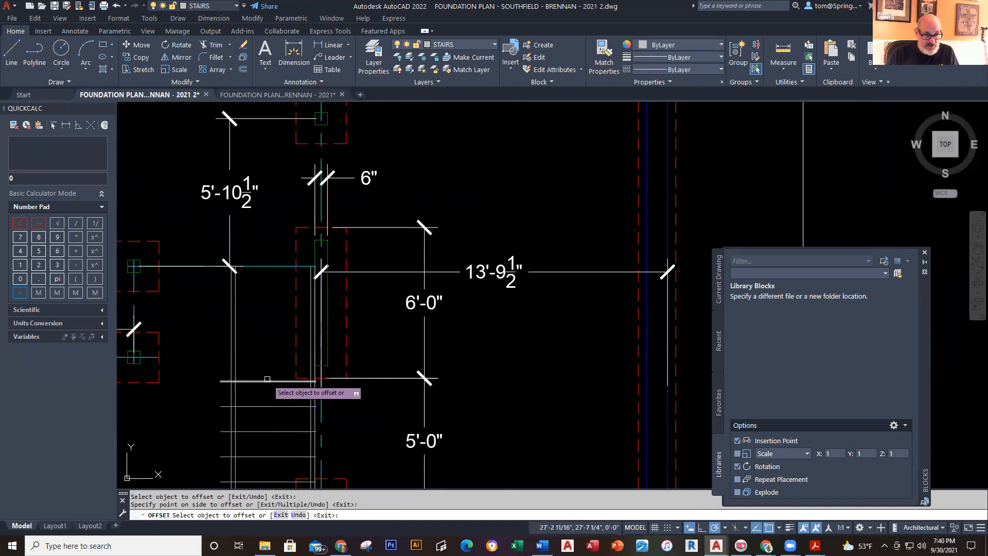
{"action": "left_click", "coordinate": [267, 315]}
{"action": "left_click", "coordinate": [265, 356]}
{"action": "left_click", "coordinate": [271, 325]}
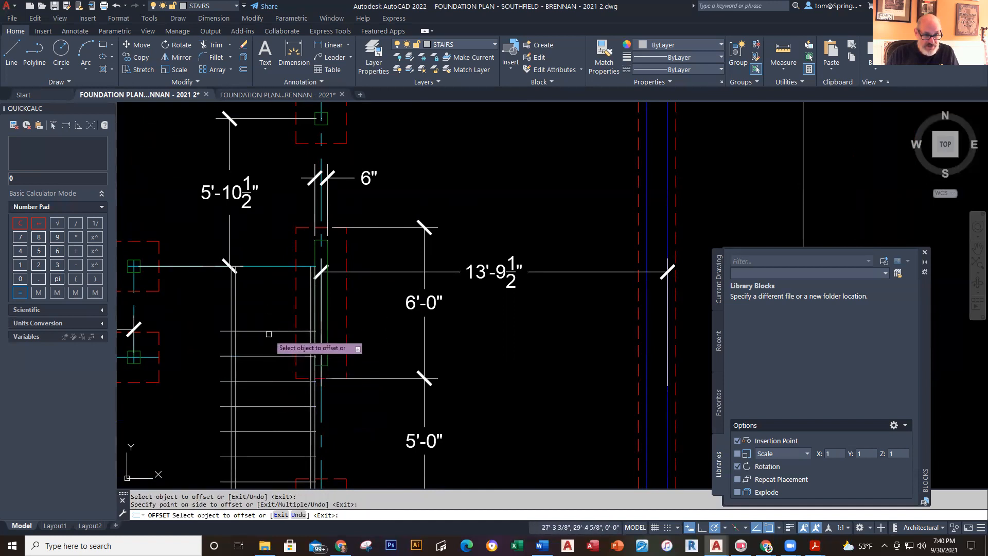
{"action": "left_click", "coordinate": [268, 332]}
{"action": "left_click", "coordinate": [265, 312]}
{"action": "left_click", "coordinate": [267, 305]}
{"action": "left_click", "coordinate": [260, 296]}
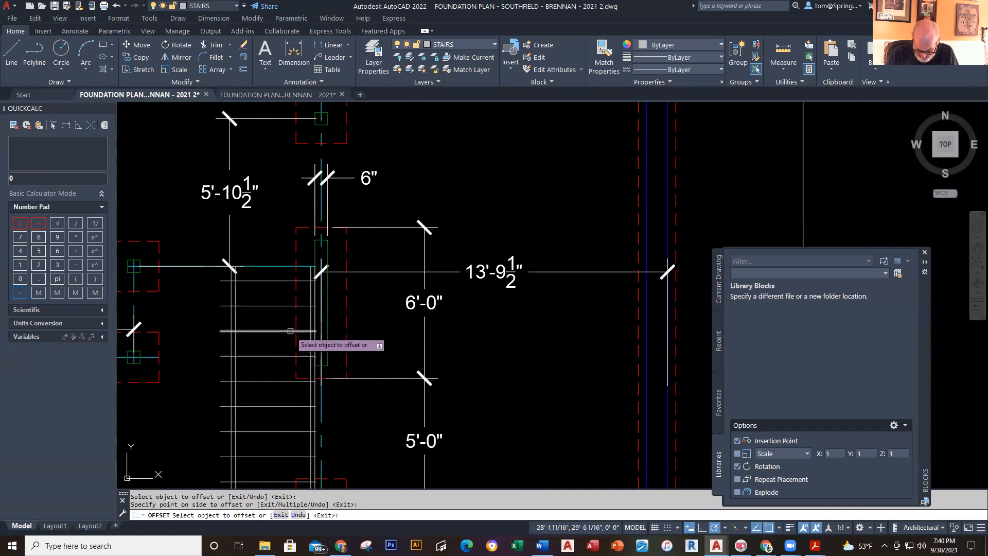
{"action": "key", "text": "Escape"}
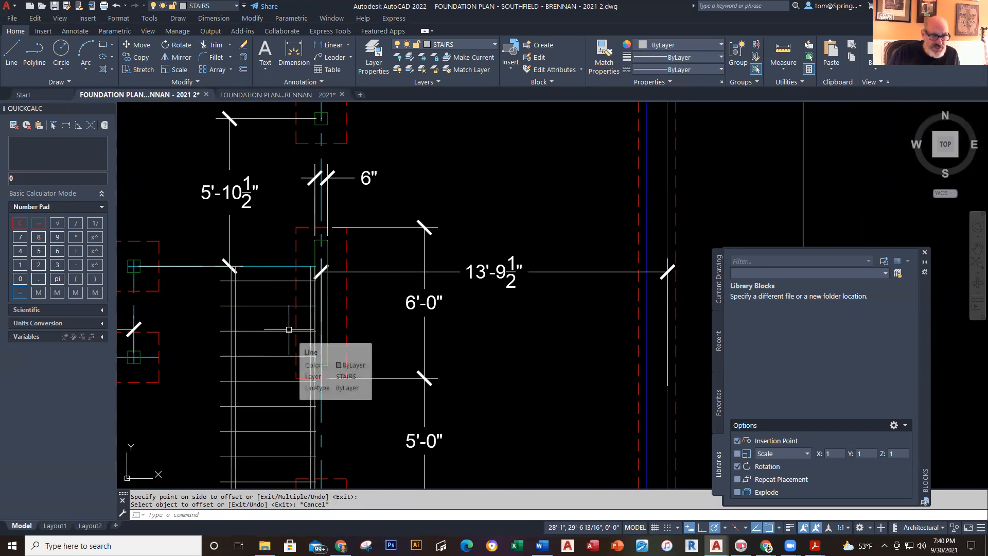
- Examine the stair in the finished foundation plan to see how its treads and bottom line meet the stringers
{"action": "left_click", "coordinate": [262, 95]}
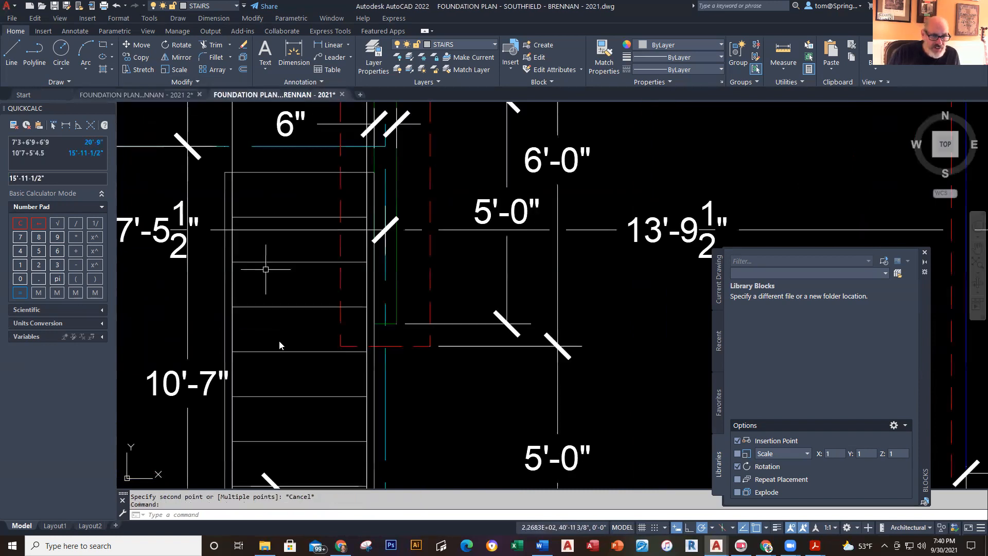
{"action": "scroll", "coordinate": [279, 335], "scroll_direction": "down", "scroll_amount": 8}
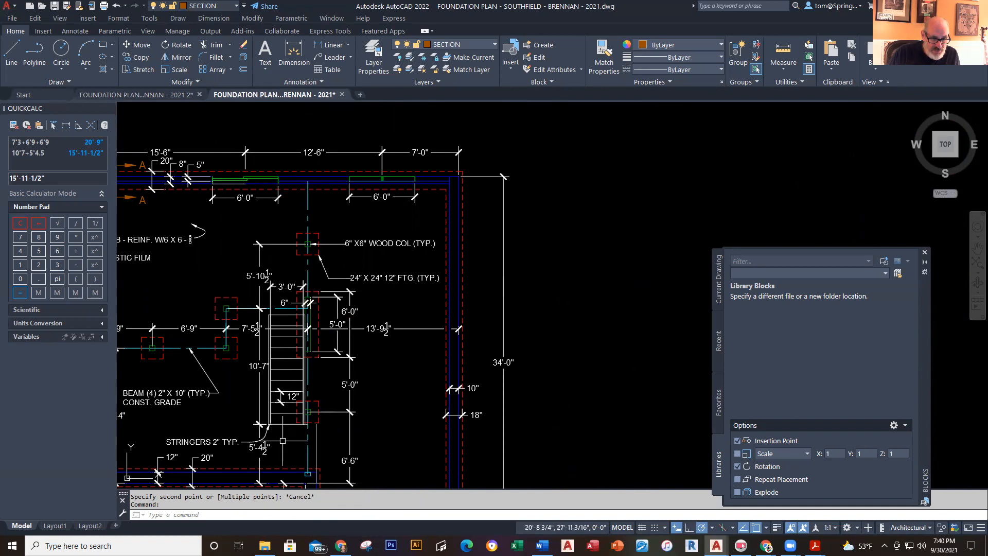
{"action": "scroll", "coordinate": [282, 441], "scroll_direction": "up", "scroll_amount": 4}
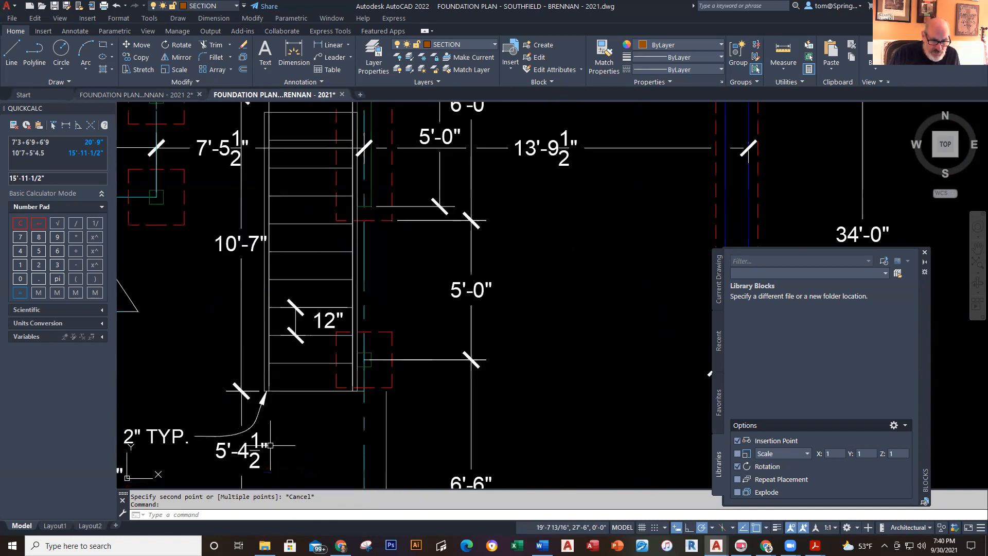
{"action": "left_click", "coordinate": [295, 393]}
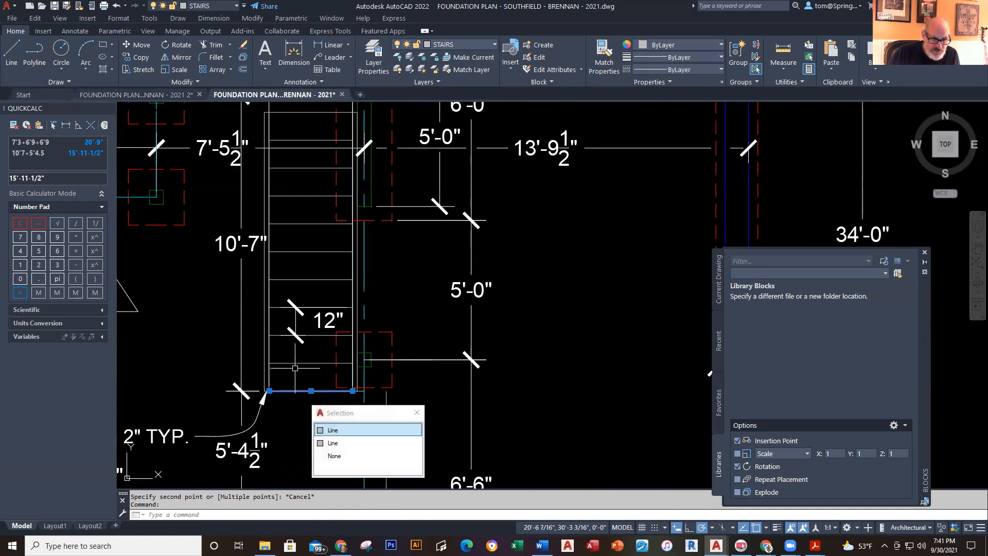
{"action": "key", "text": "Escape"}
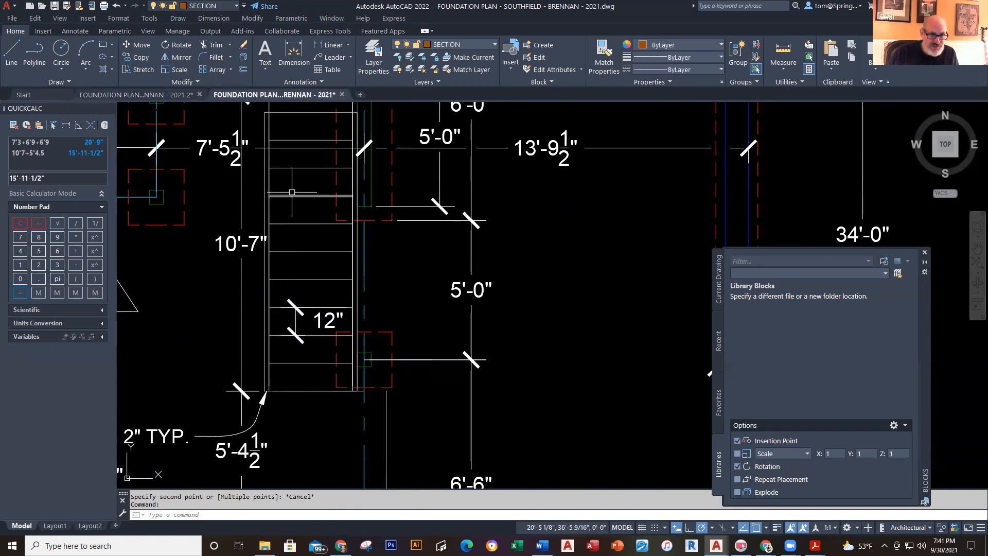
{"action": "middle_click_drag", "start_coordinate": [304, 200], "coordinate": [305, 236]}
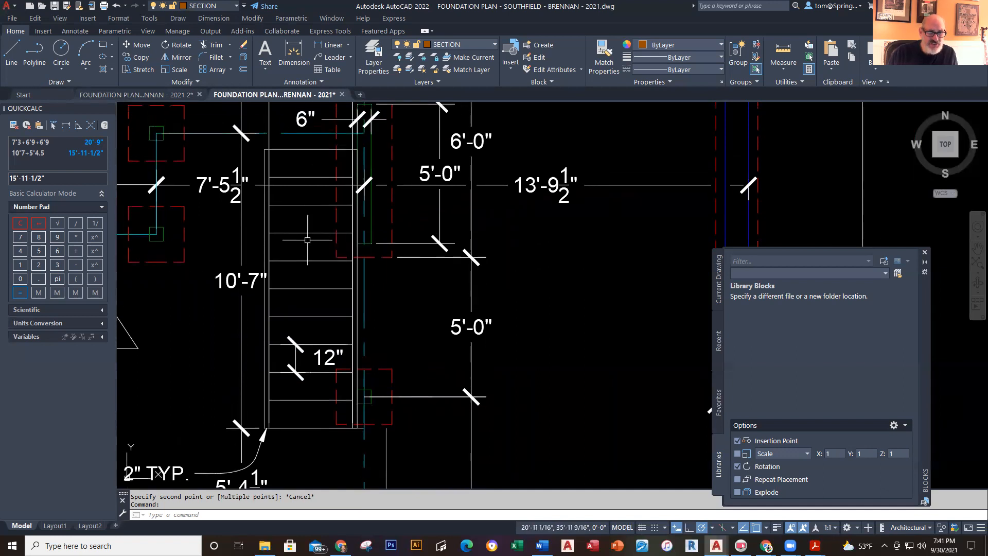
{"action": "left_click", "coordinate": [168, 96]}
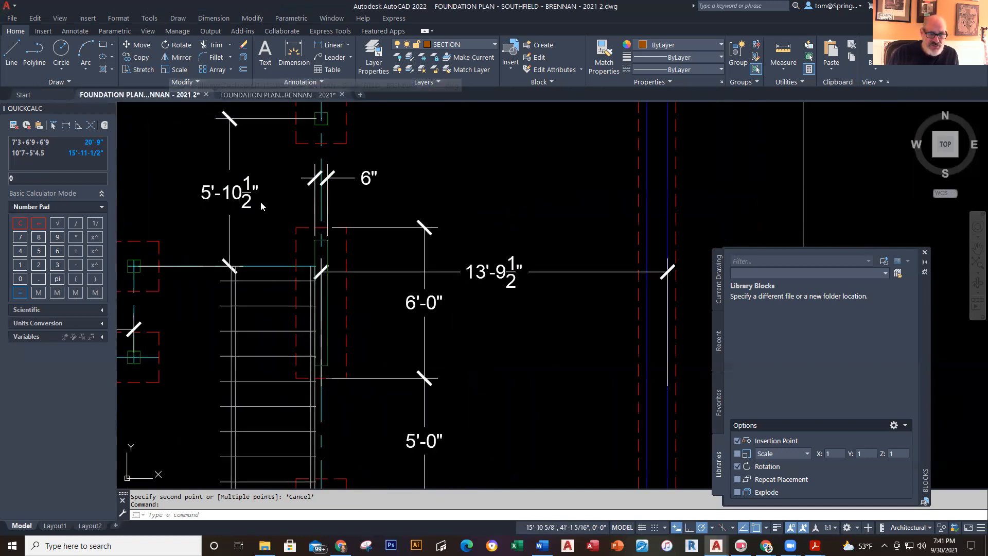
- Try to trim the upper tread lines across the stringer farther from the vertical beam line
{"action": "scroll", "coordinate": [300, 329], "scroll_direction": "down", "scroll_amount": 2}
{"action": "scroll", "coordinate": [289, 442], "scroll_direction": "up", "scroll_amount": 2}
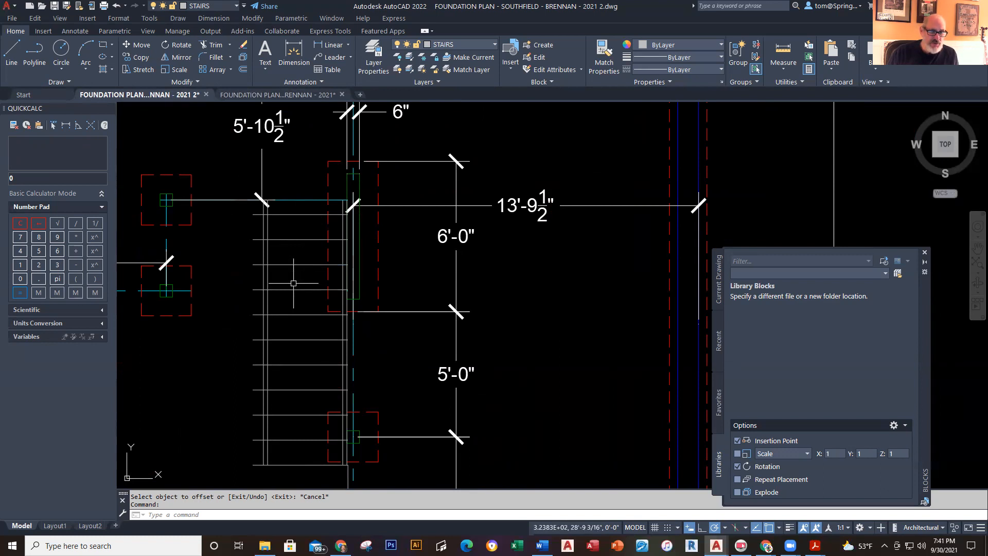
{"action": "scroll", "coordinate": [294, 283], "scroll_direction": "up", "scroll_amount": 2}
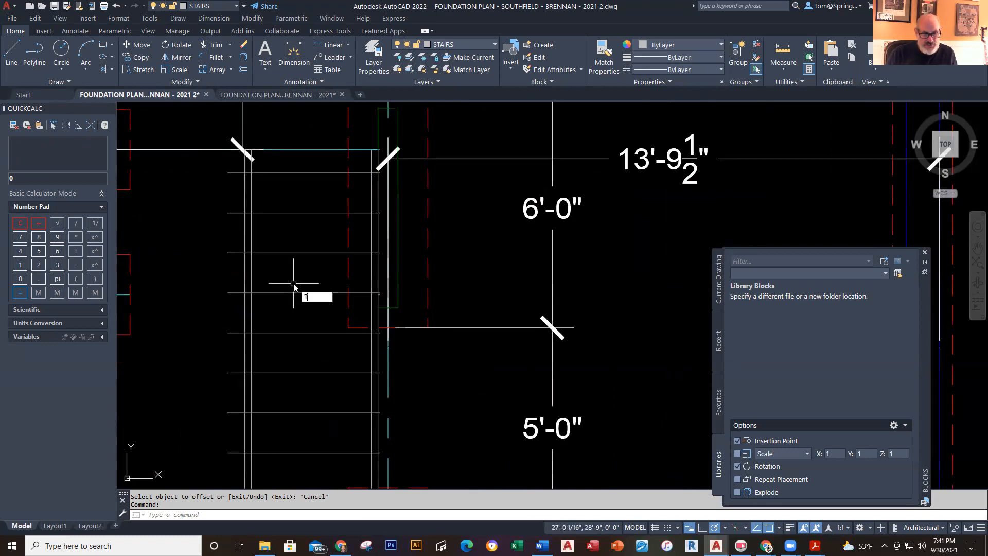
{"action": "type", "text": "ri"}
{"action": "key", "text": "Return"}
{"action": "scroll", "coordinate": [271, 257], "scroll_direction": "up", "scroll_amount": 2}
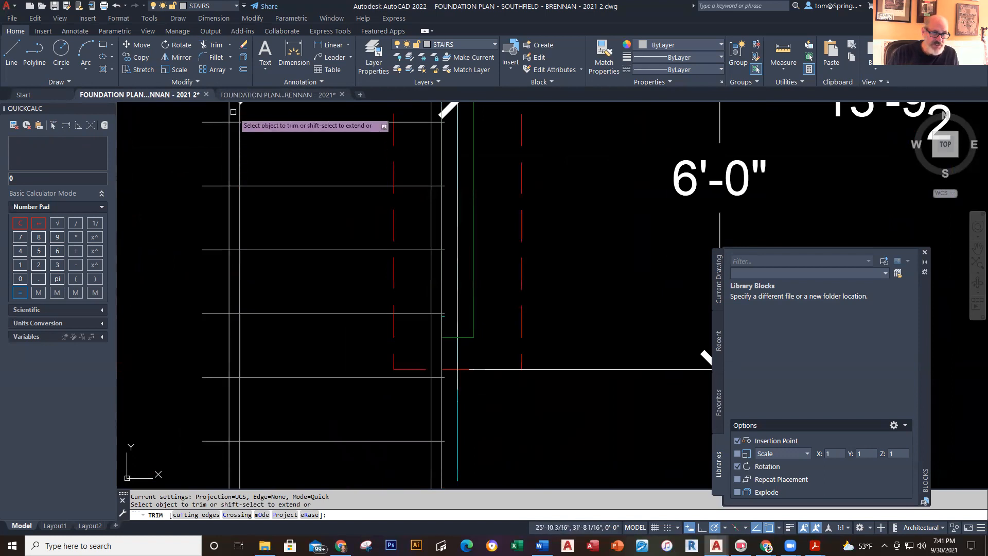
{"action": "scroll", "coordinate": [233, 111], "scroll_direction": "up", "scroll_amount": 2}
{"action": "left_click_drag", "start_coordinate": [235, 118], "coordinate": [240, 181]}
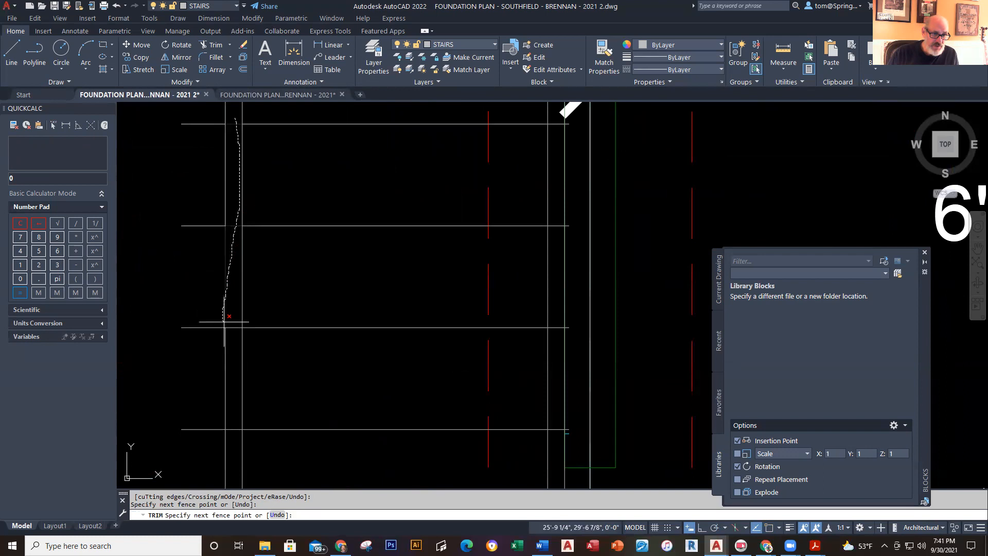
{"action": "left_click_drag", "start_coordinate": [226, 300], "coordinate": [236, 294]}
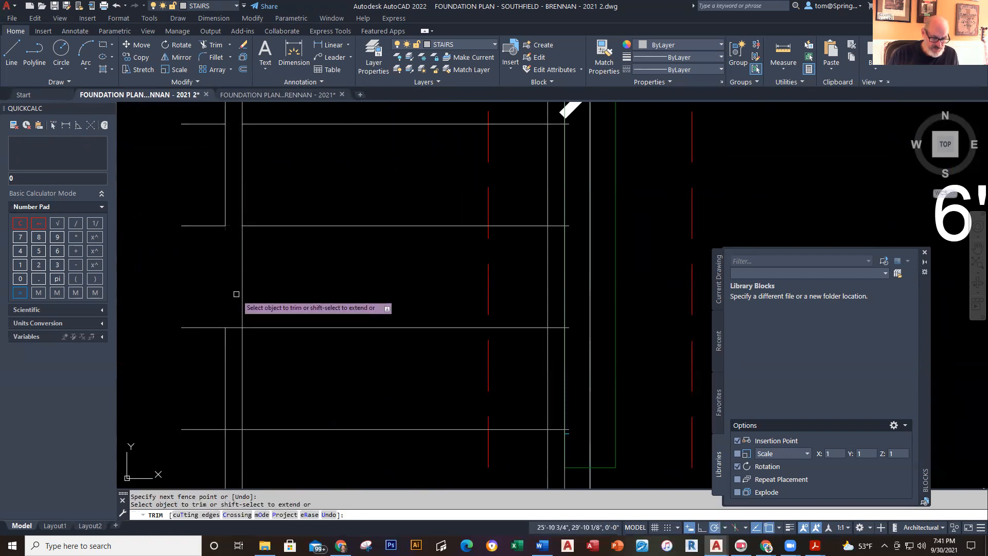
{"action": "key", "text": "ctrl+z"}
- Trim the three uppermost tread lines between the two lines of the stringer farther from the vertical beam line
{"action": "scroll", "coordinate": [247, 231], "scroll_direction": "up", "scroll_amount": 4}
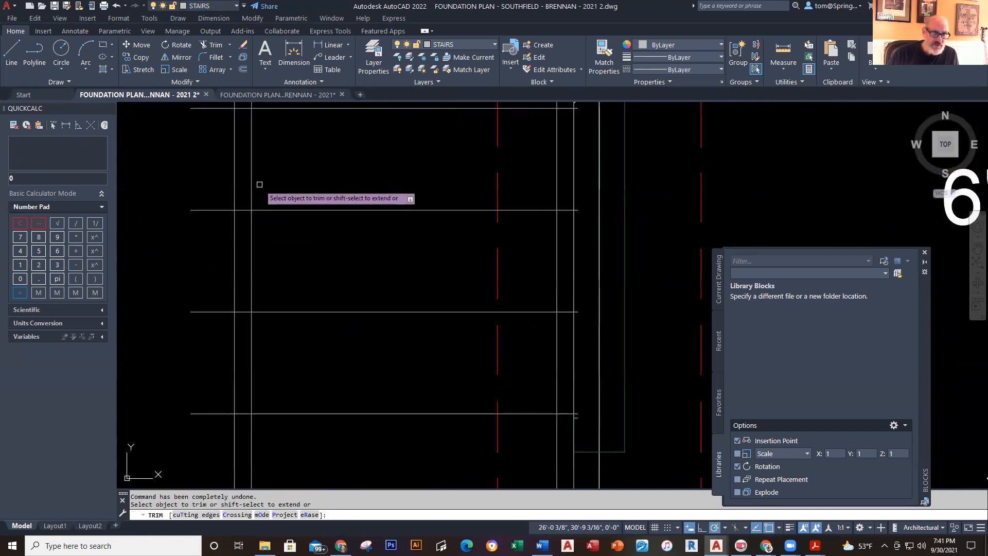
{"action": "middle_click_drag", "start_coordinate": [258, 186], "coordinate": [268, 314]}
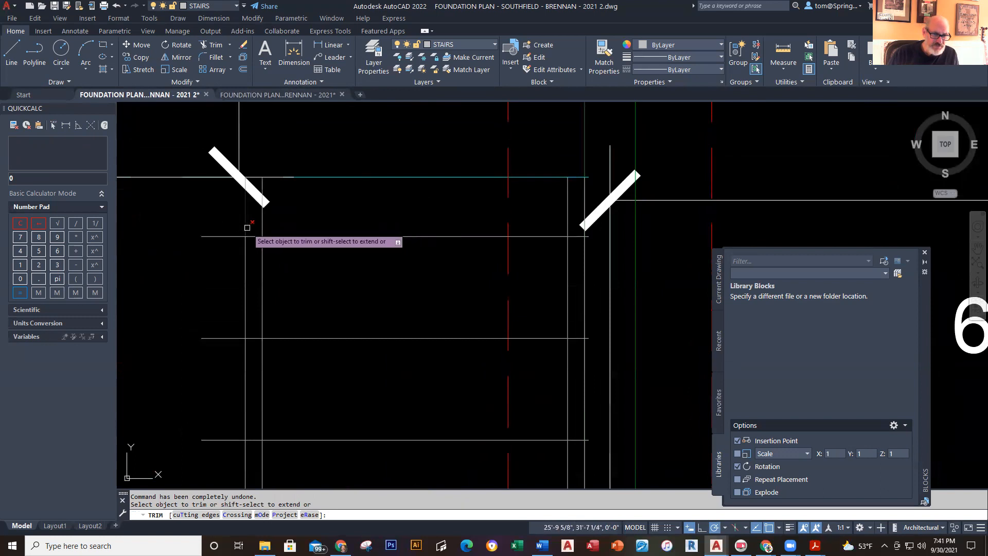
{"action": "left_click_drag", "start_coordinate": [256, 226], "coordinate": [255, 249]}
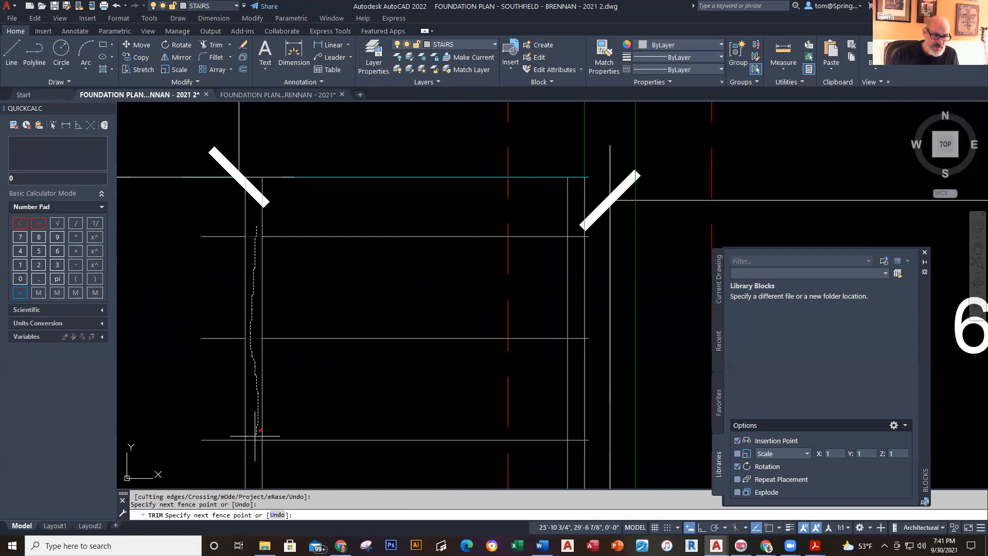
{"action": "left_click_drag", "start_coordinate": [250, 476], "coordinate": [251, 476]}
{"action": "scroll", "coordinate": [258, 456], "scroll_direction": "down", "scroll_amount": 1}
{"action": "middle_click_drag", "start_coordinate": [254, 456], "coordinate": [276, 258]}
{"action": "scroll", "coordinate": [296, 300], "scroll_direction": "up", "scroll_amount": 1}
{"action": "scroll", "coordinate": [296, 300], "scroll_direction": "up", "scroll_amount": 2}
{"action": "key", "text": "Escape"}
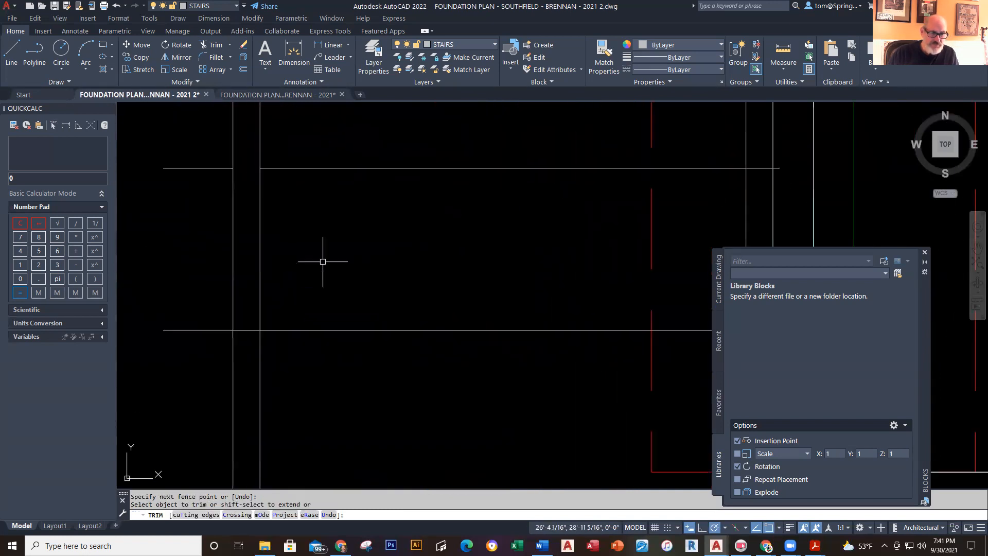
- Trim the next four tread lines down the stair inside the same outer stringer
{"action": "right_click", "coordinate": [303, 264]}
{"action": "left_click", "coordinate": [339, 270]}
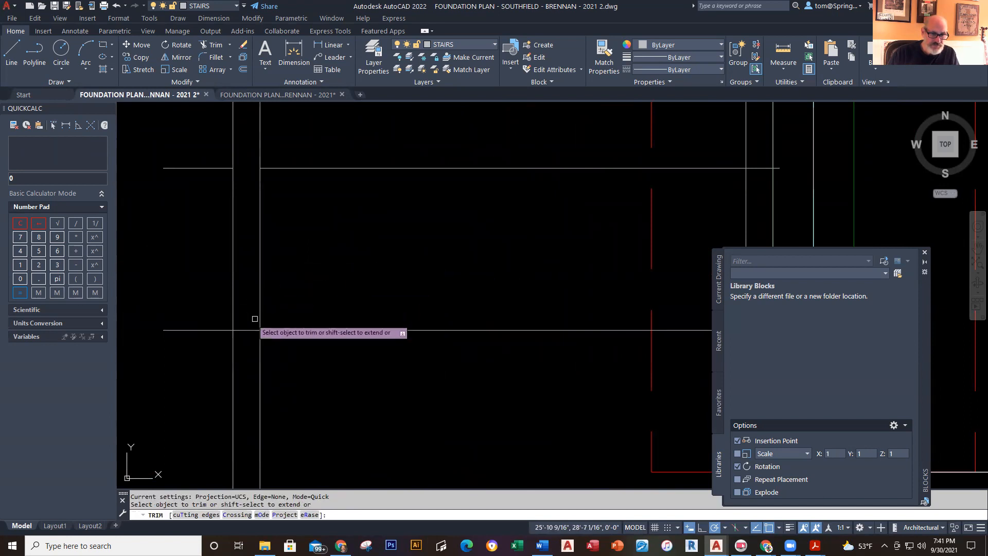
{"action": "left_click_drag", "start_coordinate": [247, 322], "coordinate": [247, 356]}
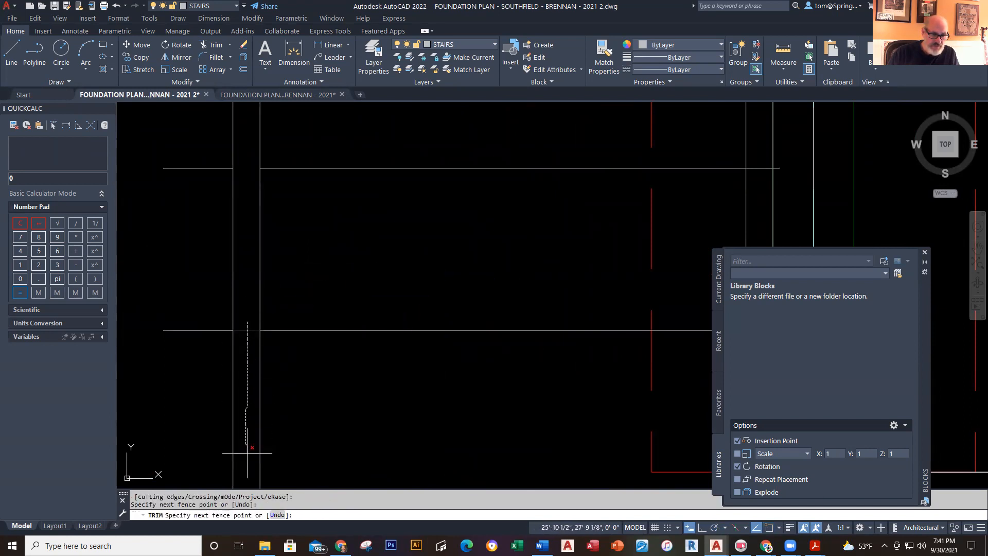
{"action": "left_click_drag", "start_coordinate": [247, 453], "coordinate": [241, 453]}
{"action": "scroll", "coordinate": [236, 453], "scroll_direction": "down", "scroll_amount": 1}
{"action": "middle_click_drag", "start_coordinate": [229, 449], "coordinate": [241, 155]}
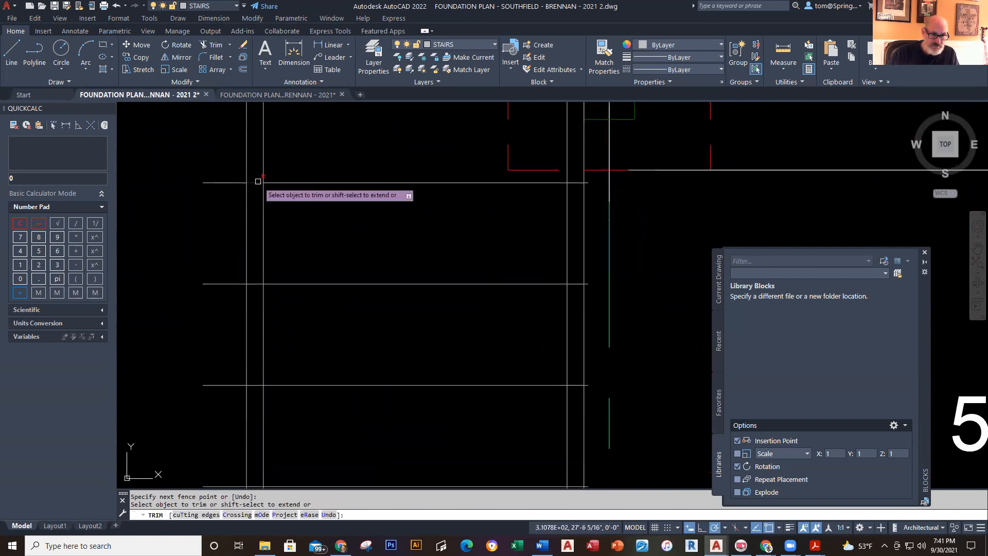
{"action": "left_click_drag", "start_coordinate": [256, 170], "coordinate": [258, 190]}
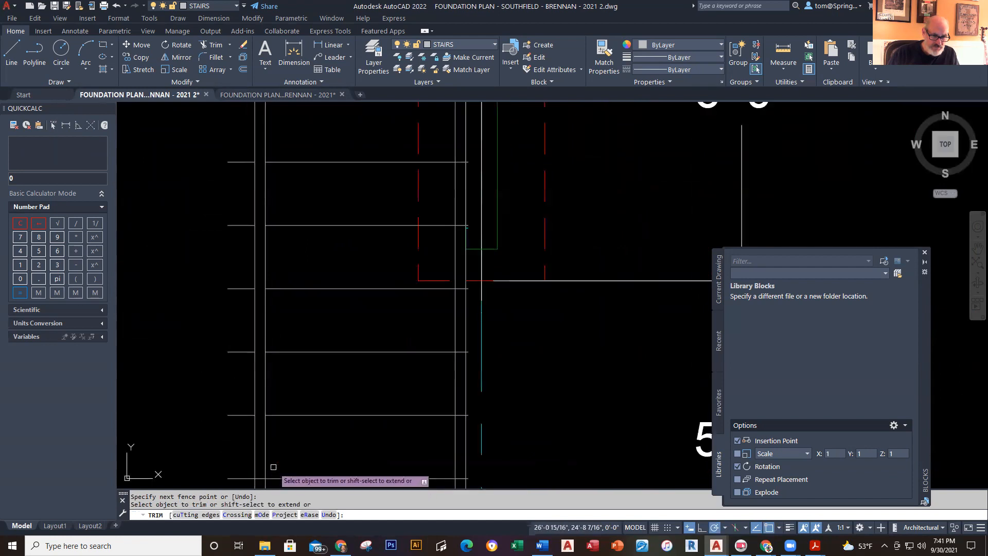
- Trim the three lowest tread lines and the stair's bottom line between the outer stringer's two lines
{"action": "middle_click_drag", "start_coordinate": [268, 471], "coordinate": [272, 331]}
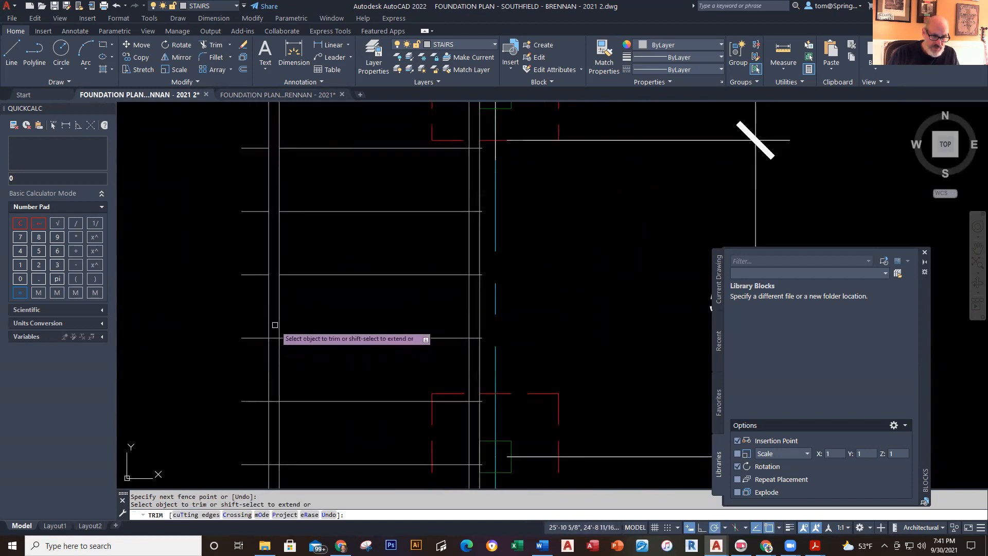
{"action": "left_click", "coordinate": [275, 346]}
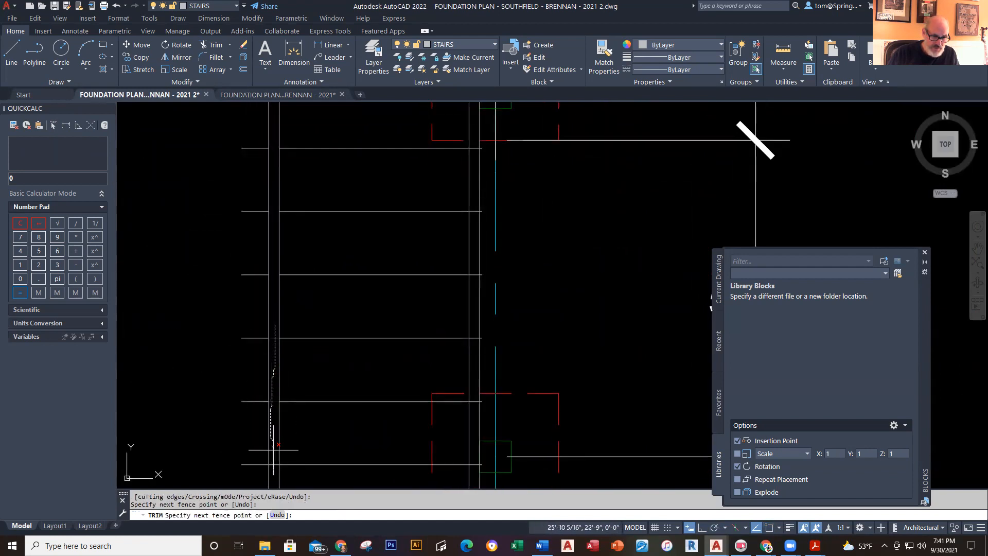
{"action": "key", "text": "Return"}
{"action": "scroll", "coordinate": [278, 469], "scroll_direction": "down", "scroll_amount": 2}
{"action": "middle_click_drag", "start_coordinate": [319, 440], "coordinate": [324, 287]}
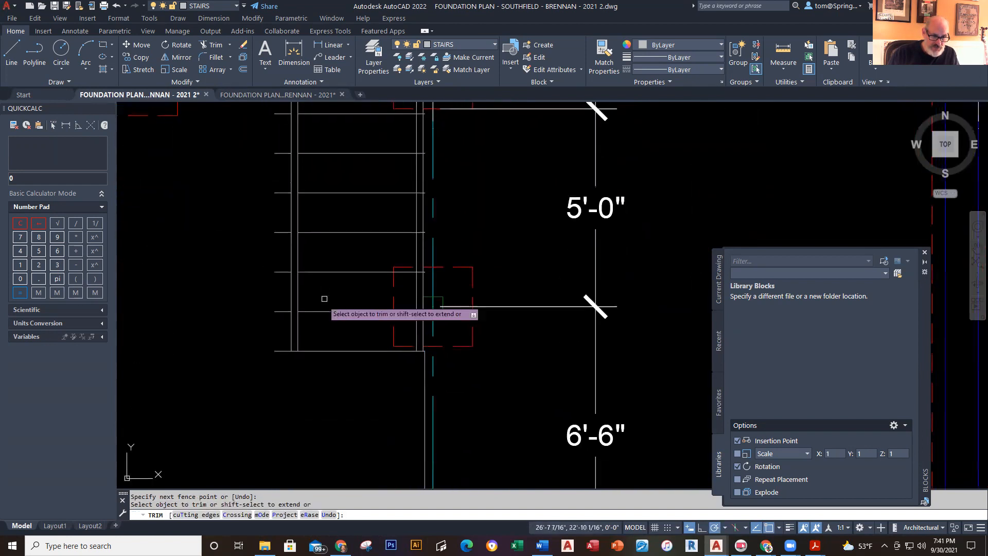
{"action": "scroll", "coordinate": [292, 340], "scroll_direction": "up", "scroll_amount": 5}
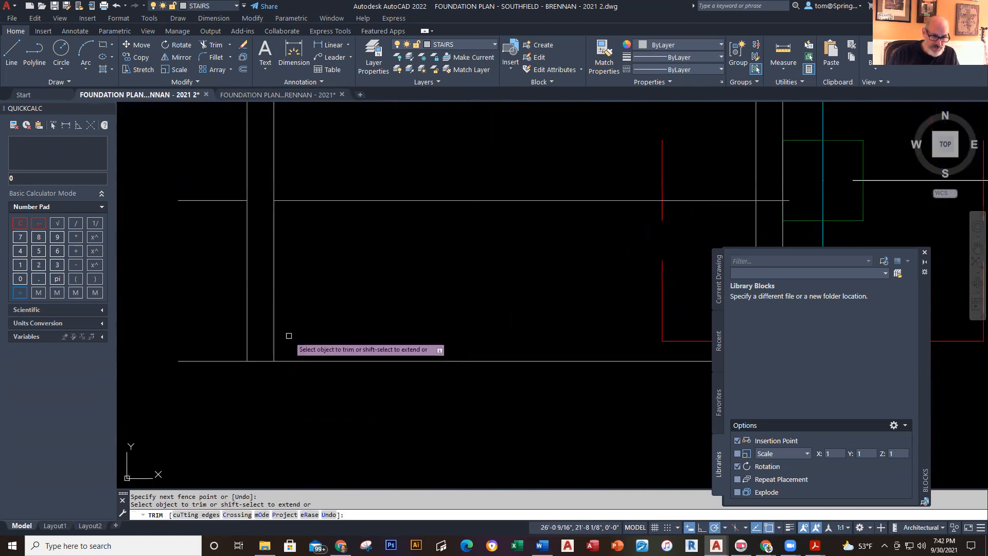
{"action": "left_click", "coordinate": [260, 345]}
{"action": "key", "text": "Return"}
- Trim the tread and bottom-line ends projecting beyond the outer stringer, from the uppermost tread to the stair's lower end
{"action": "scroll", "coordinate": [263, 427], "scroll_direction": "down", "scroll_amount": 4}
{"action": "scroll", "coordinate": [257, 360], "scroll_direction": "up", "scroll_amount": 4}
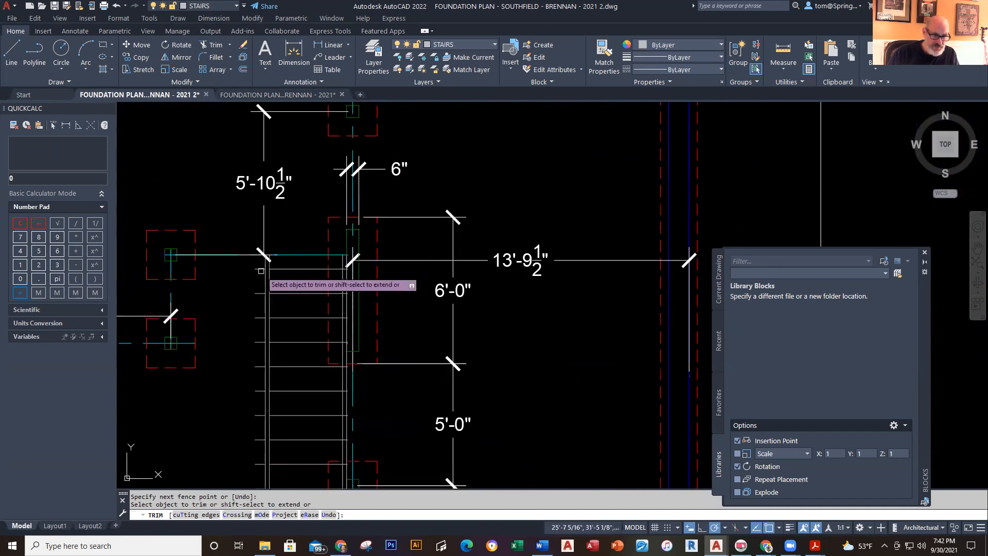
{"action": "left_click", "coordinate": [257, 270]}
{"action": "key", "text": "Return"}
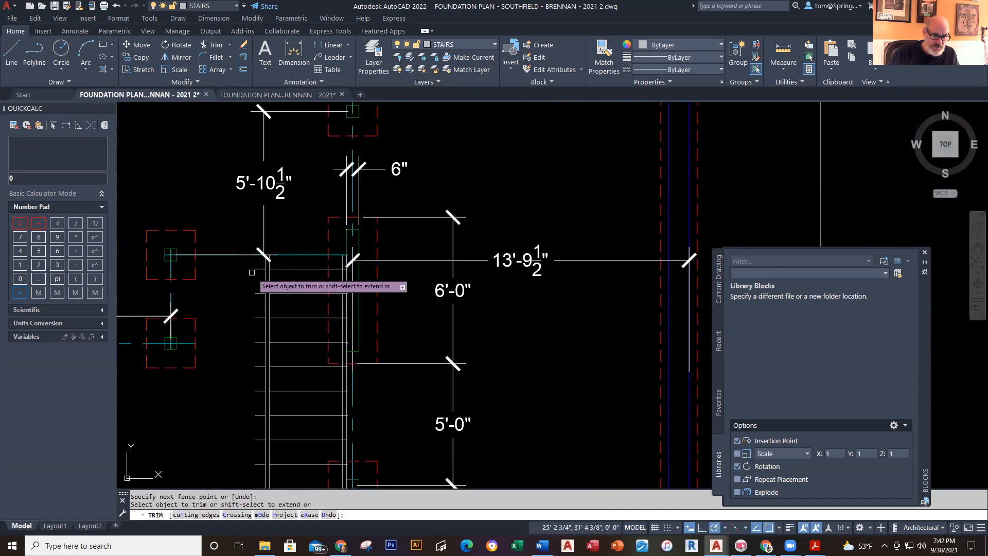
{"action": "left_click", "coordinate": [258, 263]}
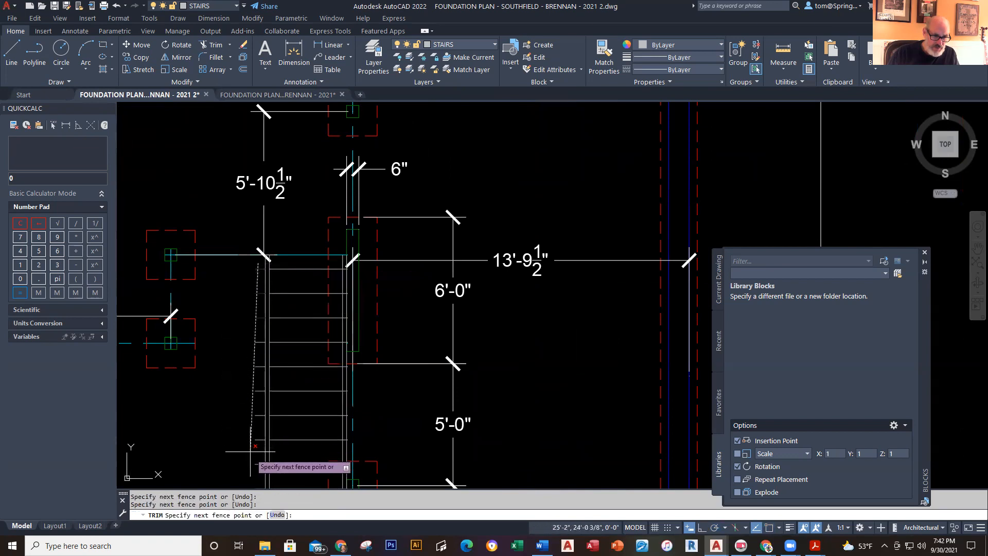
{"action": "left_click", "coordinate": [255, 475]}
{"action": "scroll", "coordinate": [279, 433], "scroll_direction": "down", "scroll_amount": 1}
{"action": "middle_click_drag", "start_coordinate": [274, 412], "coordinate": [272, 293]}
{"action": "scroll", "coordinate": [266, 367], "scroll_direction": "up", "scroll_amount": 2}
{"action": "left_click", "coordinate": [259, 320]}
{"action": "left_click", "coordinate": [260, 359]}
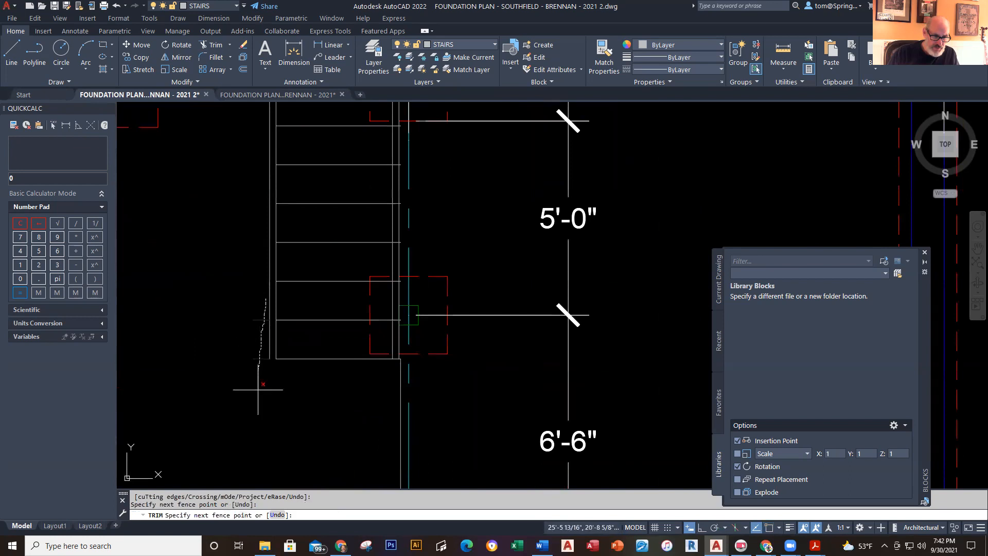
- Trim the four lowest tread lines between the two lines of the stringer beside the vertical beam line
{"action": "scroll", "coordinate": [392, 387], "scroll_direction": "up", "scroll_amount": 5}
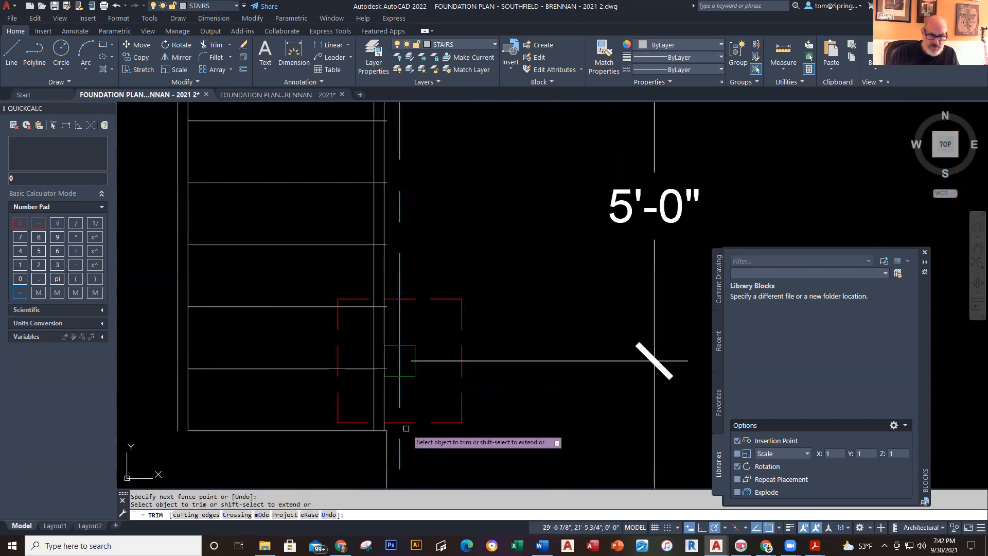
{"action": "left_click_drag", "start_coordinate": [385, 367], "coordinate": [377, 313]}
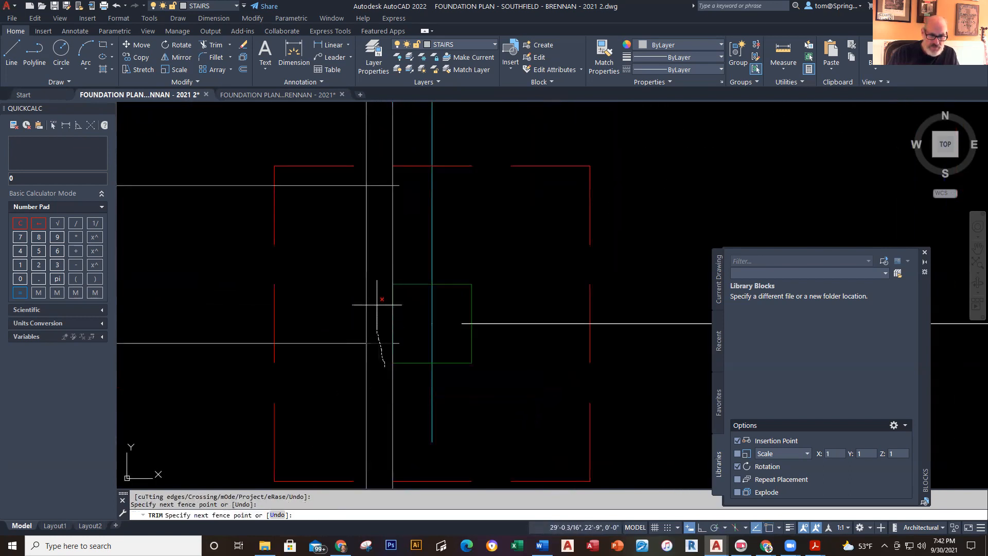
{"action": "left_click_drag", "start_coordinate": [378, 166], "coordinate": [379, 164]}
{"action": "scroll", "coordinate": [405, 267], "scroll_direction": "down", "scroll_amount": 2}
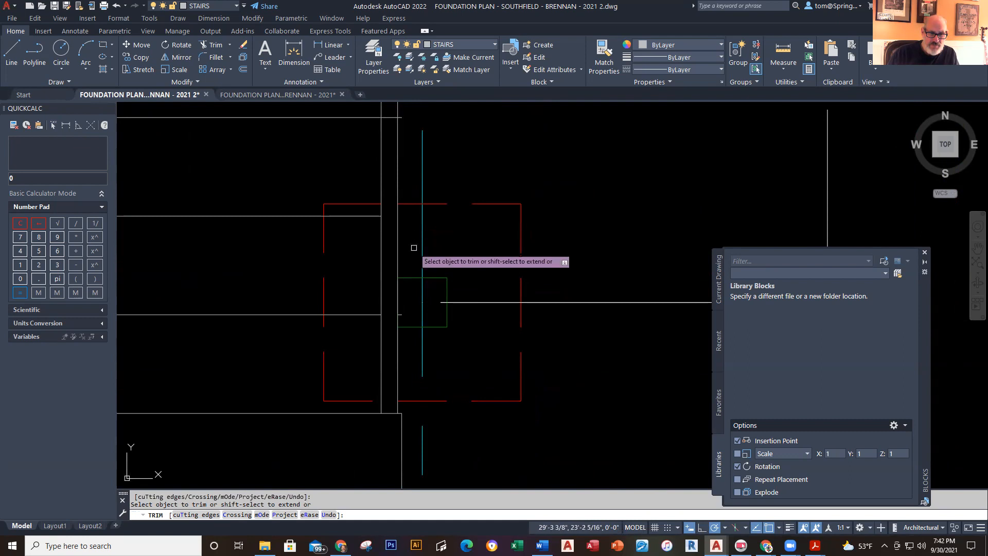
{"action": "scroll", "coordinate": [406, 303], "scroll_direction": "down", "scroll_amount": 2}
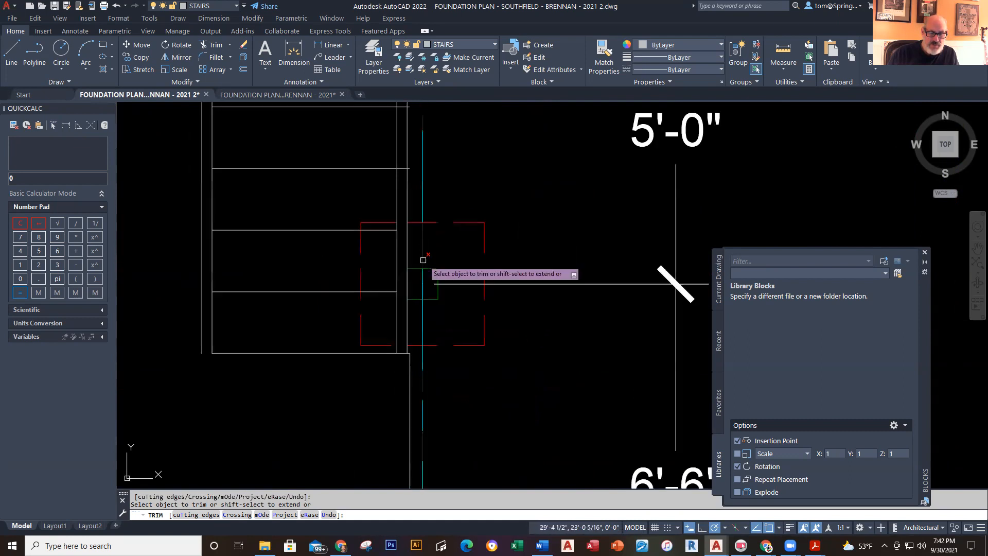
{"action": "middle_click_drag", "start_coordinate": [419, 294], "coordinate": [397, 430]}
{"action": "scroll", "coordinate": [401, 362], "scroll_direction": "up", "scroll_amount": 3}
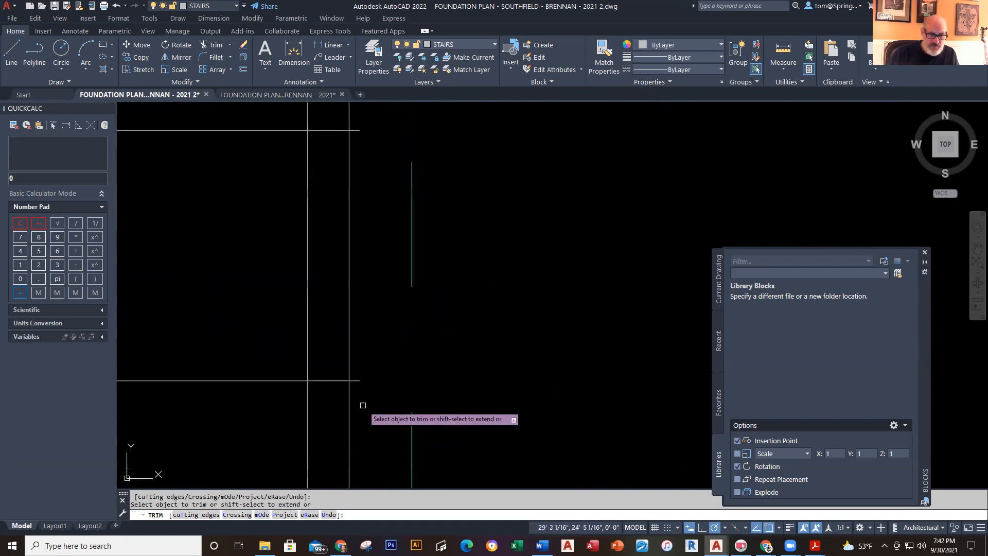
{"action": "left_click_drag", "start_coordinate": [332, 390], "coordinate": [331, 357]}
{"action": "left_click_drag", "start_coordinate": [331, 154], "coordinate": [331, 154]}
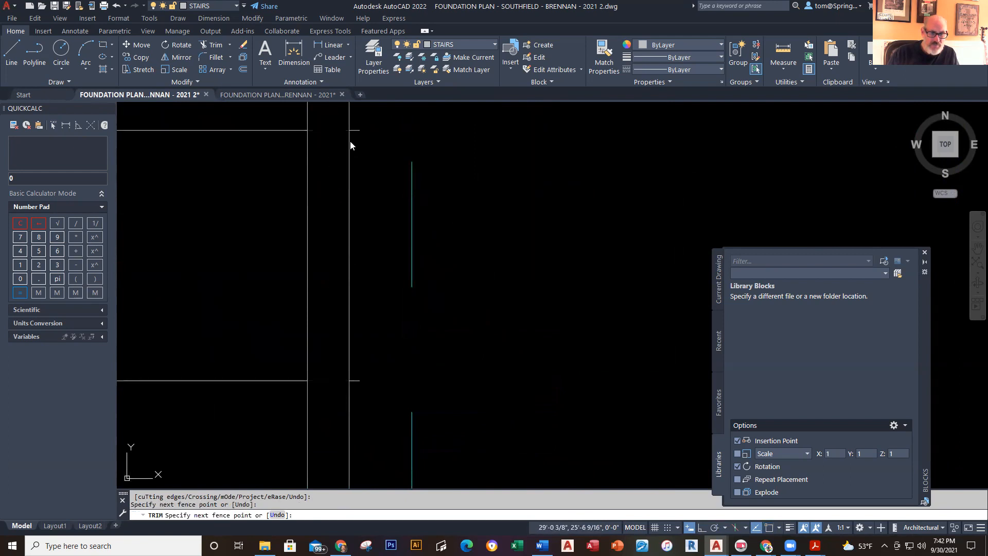
- Trim the tread ends projecting past the beam-side stringer, up to the fifth tread from the stair's lower end
{"action": "scroll", "coordinate": [360, 183], "scroll_direction": "down", "scroll_amount": 3}
{"action": "scroll", "coordinate": [371, 272], "scroll_direction": "up", "scroll_amount": 2}
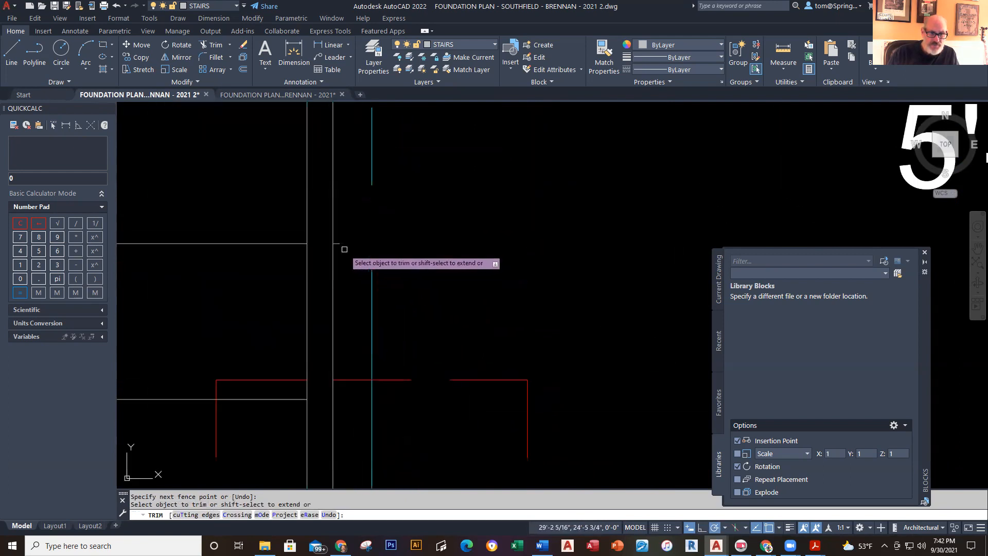
{"action": "key", "text": "Return"}
{"action": "scroll", "coordinate": [357, 174], "scroll_direction": "down", "scroll_amount": 2}
{"action": "middle_click_drag", "start_coordinate": [357, 174], "coordinate": [350, 283]}
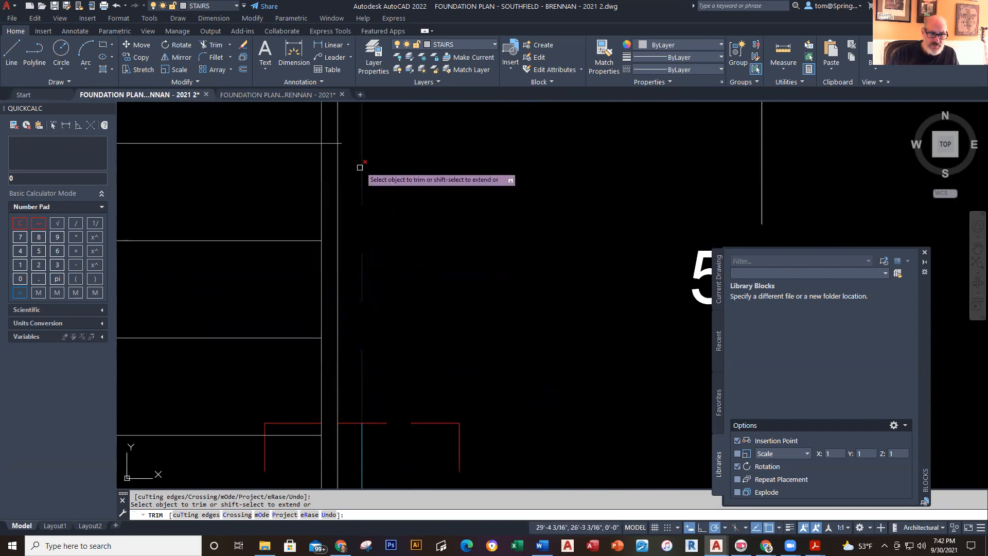
{"action": "left_click", "coordinate": [339, 143]}
- Trim the fifth and sixth tread lines from the lower end between the beam-side stringer's two lines
{"action": "scroll", "coordinate": [334, 170], "scroll_direction": "down", "scroll_amount": 2}
{"action": "middle_click_drag", "start_coordinate": [345, 205], "coordinate": [339, 314]}
{"action": "scroll", "coordinate": [338, 307], "scroll_direction": "up", "scroll_amount": 3}
{"action": "scroll", "coordinate": [334, 334], "scroll_direction": "down", "scroll_amount": 3}
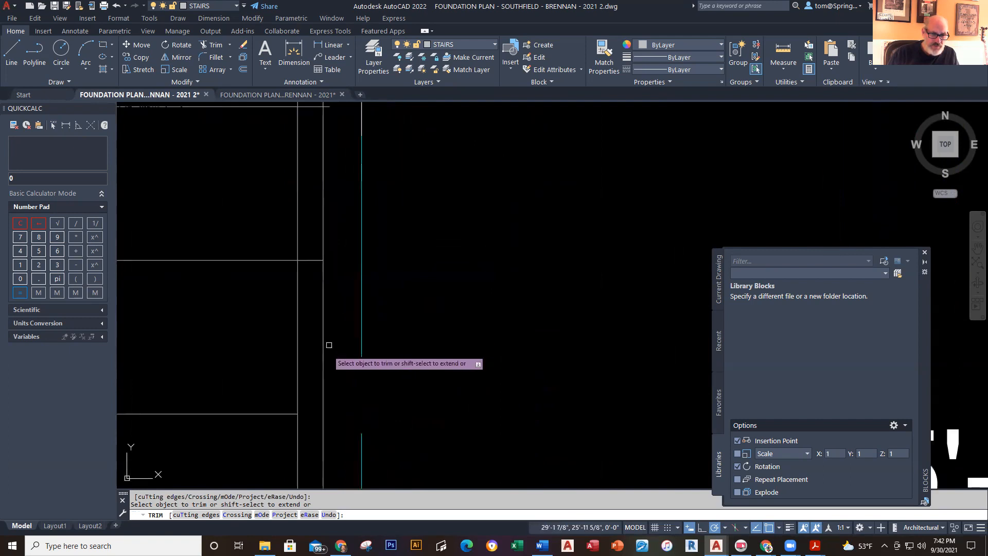
{"action": "left_click_drag", "start_coordinate": [311, 285], "coordinate": [307, 235]}
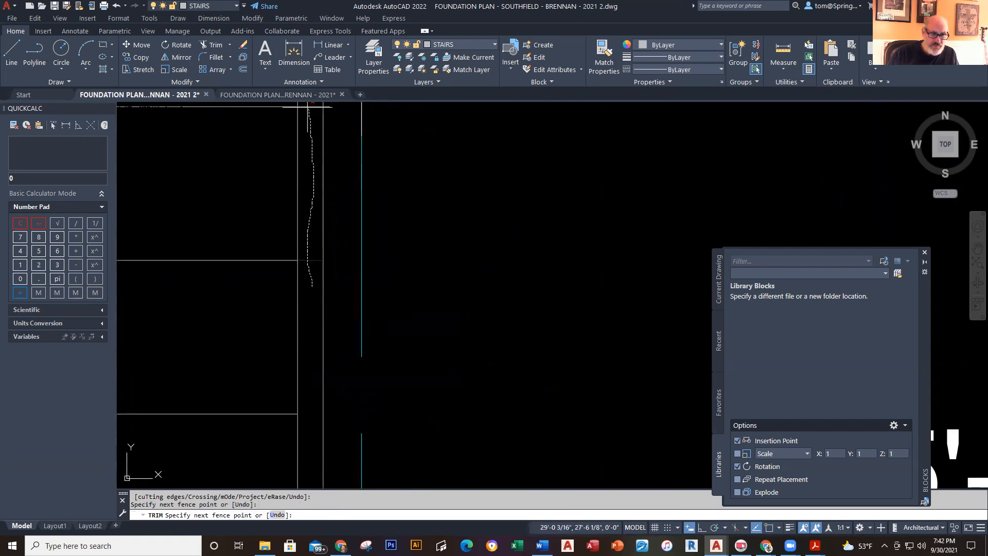
{"action": "left_click_drag", "start_coordinate": [308, 107], "coordinate": [309, 106]}
- Trim the sixth tread's projecting end and cut the seventh tread back to the beam-side stringer's inner line
{"action": "scroll", "coordinate": [342, 140], "scroll_direction": "up", "scroll_amount": 3}
{"action": "scroll", "coordinate": [363, 385], "scroll_direction": "down", "scroll_amount": 3}
{"action": "scroll", "coordinate": [366, 362], "scroll_direction": "up", "scroll_amount": 2}
{"action": "left_click", "coordinate": [341, 345]}
{"action": "scroll", "coordinate": [368, 379], "scroll_direction": "down", "scroll_amount": 2}
{"action": "scroll", "coordinate": [369, 380], "scroll_direction": "up", "scroll_amount": 2}
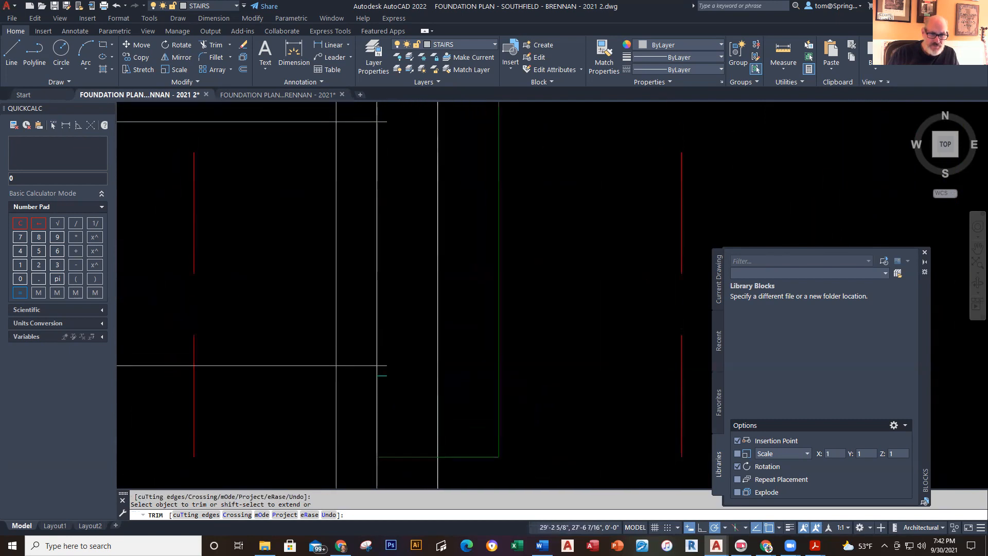
{"action": "left_click", "coordinate": [383, 366]}
{"action": "left_click", "coordinate": [366, 361]}
- Trim the eighth tread line from the lower end inside the beam-side stringer and remove its projecting end
{"action": "scroll", "coordinate": [353, 278], "scroll_direction": "down", "scroll_amount": 2}
{"action": "middle_click_drag", "start_coordinate": [349, 428], "coordinate": [356, 465]}
{"action": "scroll", "coordinate": [360, 438], "scroll_direction": "up", "scroll_amount": 4}
{"action": "left_click", "coordinate": [363, 412]}
{"action": "left_click", "coordinate": [379, 353]}
{"action": "key", "text": "Return"}
- Trim the ninth tread line inside the beam-side stringer and cut off the end projecting beyond it
{"action": "scroll", "coordinate": [426, 317], "scroll_direction": "down", "scroll_amount": 3}
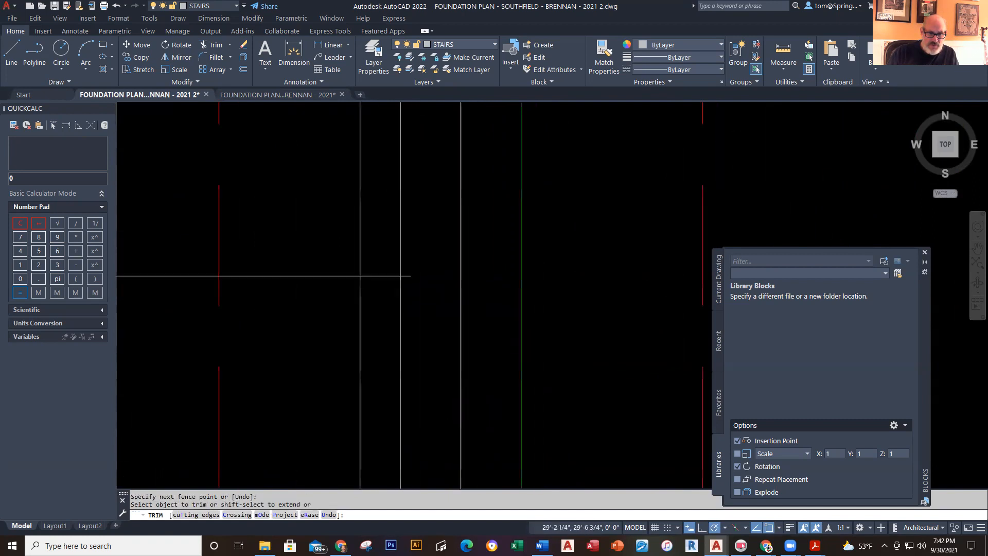
{"action": "left_click", "coordinate": [374, 337]}
{"action": "left_click", "coordinate": [374, 271]}
{"action": "key", "text": "Return"}
{"action": "left_click", "coordinate": [409, 279]}
{"action": "left_click", "coordinate": [397, 320]}
{"action": "key", "text": "Return"}
- Trim the uppermost tread line and the line closing the stair's upper end inside and beyond the beam-side stringer
{"action": "scroll", "coordinate": [393, 291], "scroll_direction": "down", "scroll_amount": 2}
{"action": "middle_click_drag", "start_coordinate": [392, 291], "coordinate": [378, 471]}
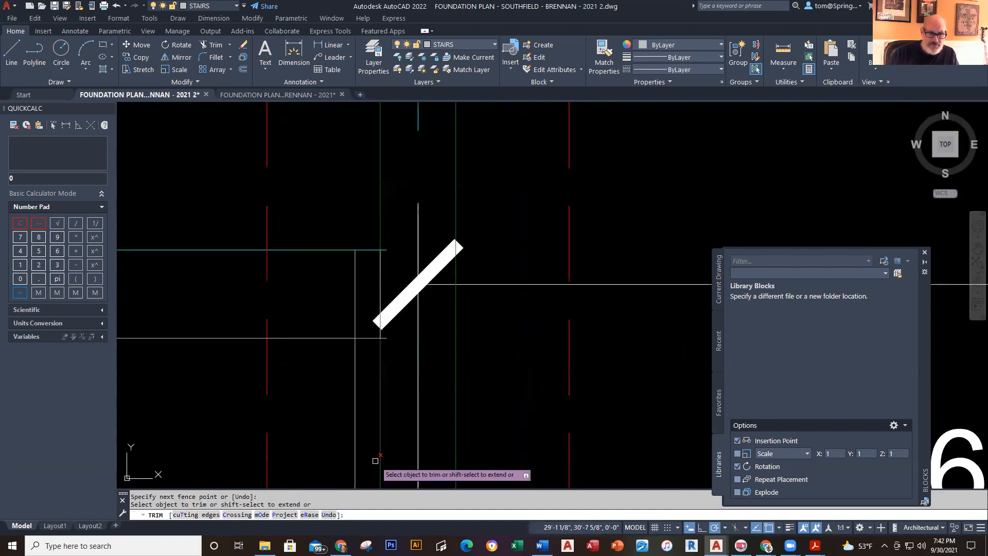
{"action": "left_click", "coordinate": [367, 347]}
{"action": "left_click", "coordinate": [367, 240]}
{"action": "key", "text": "Return"}
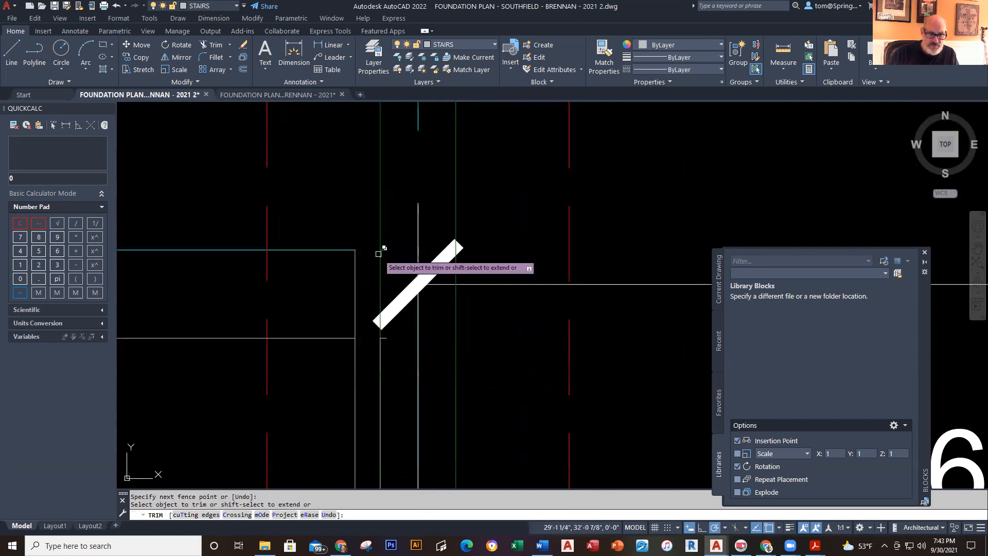
{"action": "scroll", "coordinate": [376, 238], "scroll_direction": "up", "scroll_amount": 2}
{"action": "scroll", "coordinate": [408, 416], "scroll_direction": "down", "scroll_amount": 3}
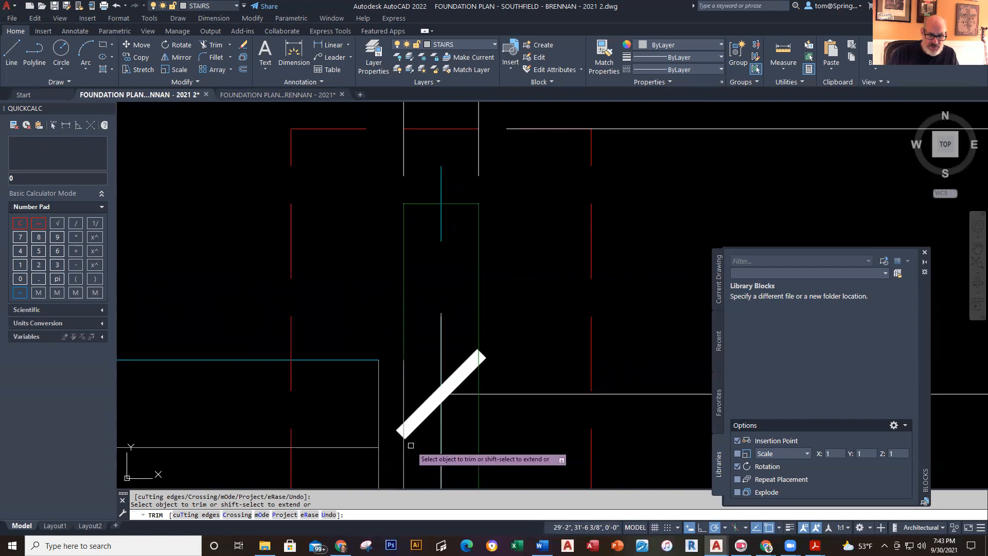
{"action": "scroll", "coordinate": [355, 430], "scroll_direction": "down", "scroll_amount": 3}
{"action": "key", "text": "Escape"}
- Examine the trimmed treads and both stringers along the stair, especially where they meet the line at its upper end
{"action": "scroll", "coordinate": [334, 448], "scroll_direction": "up", "scroll_amount": 6}
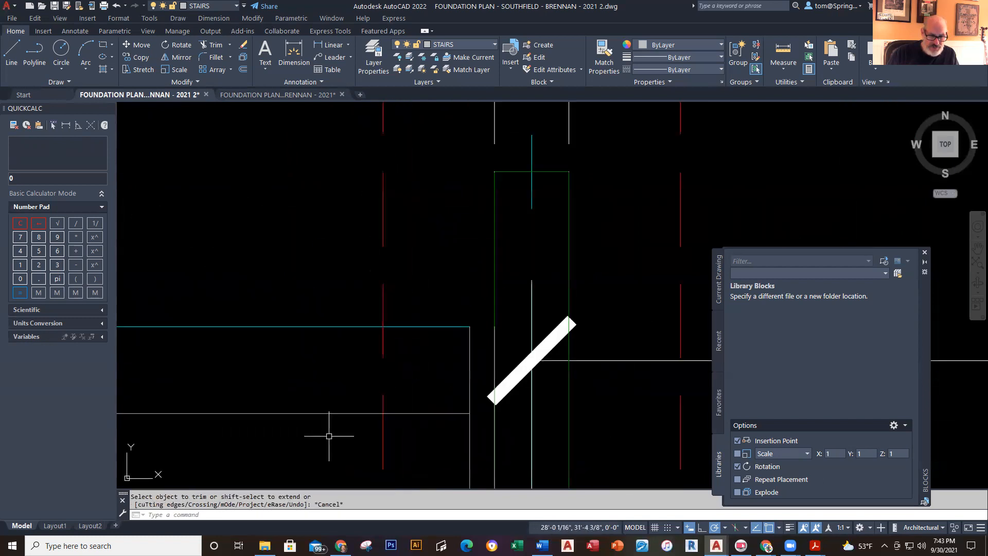
{"action": "scroll", "coordinate": [434, 379], "scroll_direction": "down", "scroll_amount": 5}
{"action": "scroll", "coordinate": [391, 306], "scroll_direction": "up", "scroll_amount": 2}
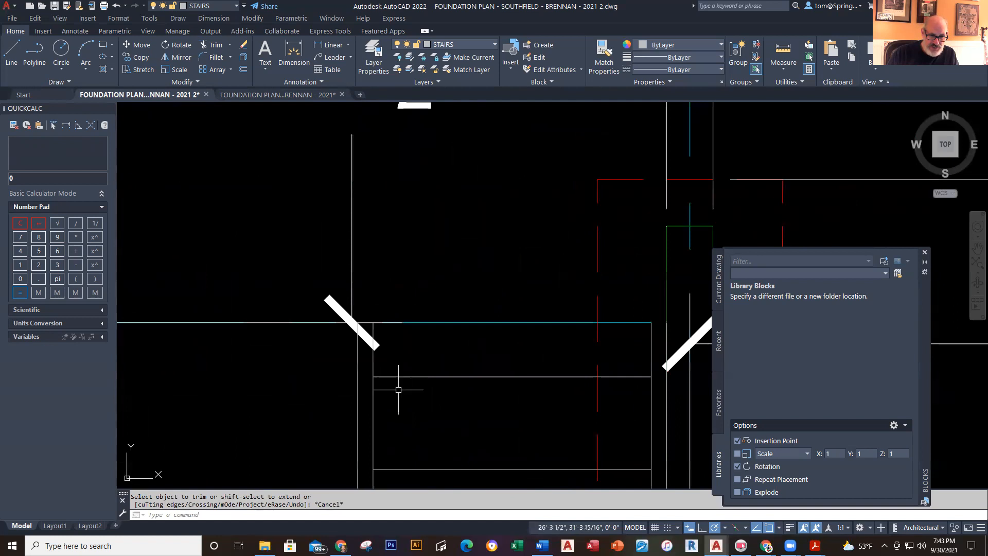
{"action": "scroll", "coordinate": [329, 419], "scroll_direction": "down", "scroll_amount": 3}
{"action": "scroll", "coordinate": [440, 374], "scroll_direction": "up", "scroll_amount": 3}
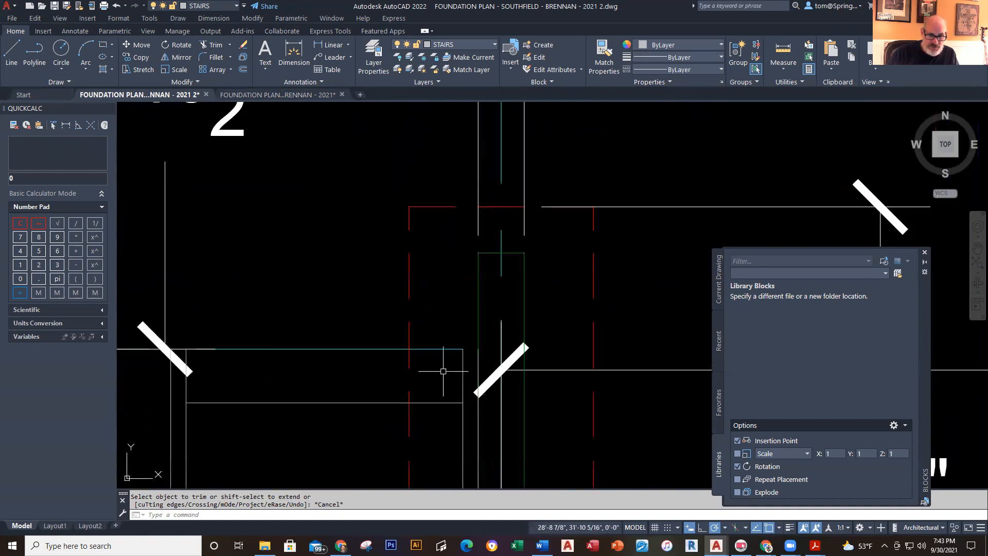
{"action": "scroll", "coordinate": [459, 342], "scroll_direction": "up", "scroll_amount": 5}
{"action": "scroll", "coordinate": [436, 274], "scroll_direction": "down", "scroll_amount": 5}
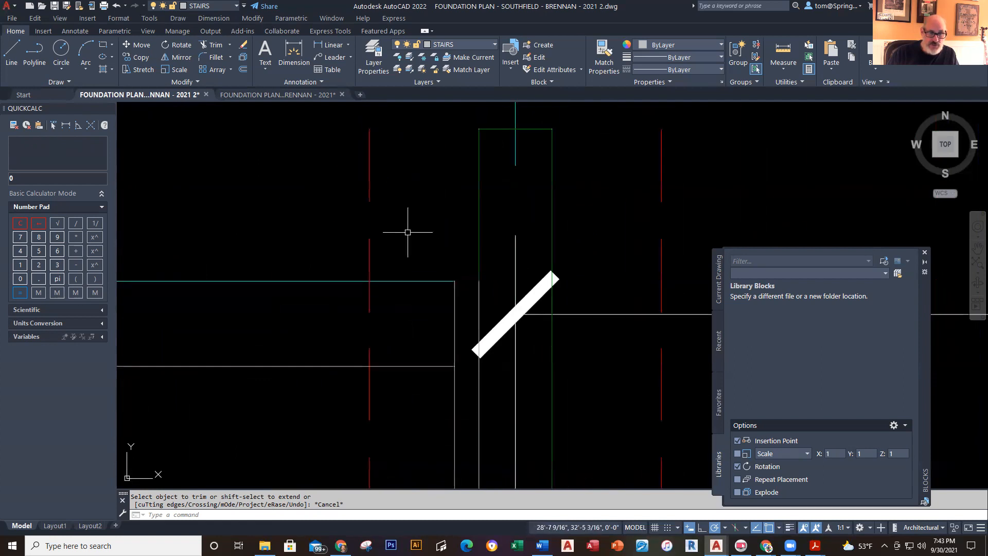
{"action": "scroll", "coordinate": [283, 359], "scroll_direction": "down", "scroll_amount": 5}
{"action": "scroll", "coordinate": [281, 388], "scroll_direction": "down", "scroll_amount": 3}
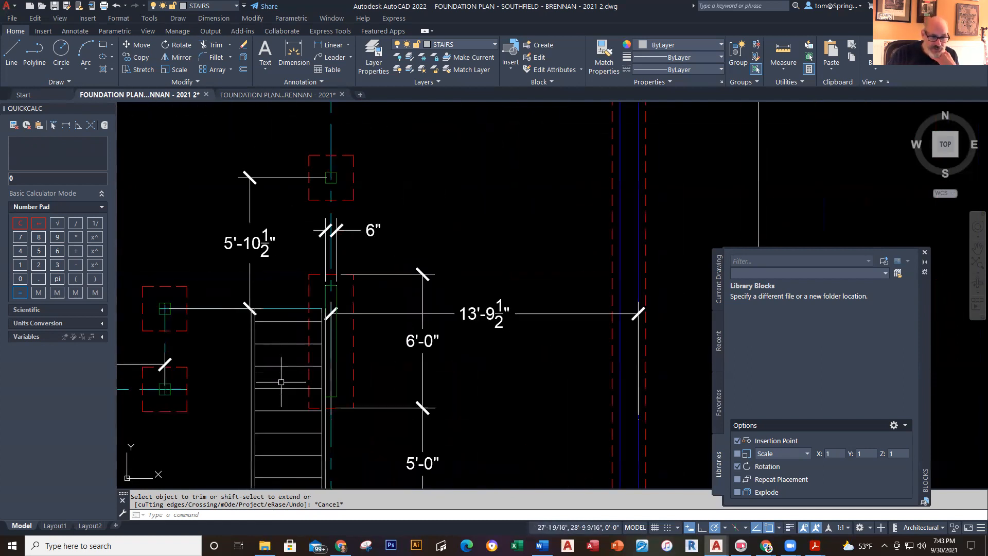
{"action": "middle_click_drag", "start_coordinate": [281, 388], "coordinate": [337, 268]}
{"action": "scroll", "coordinate": [317, 203], "scroll_direction": "up", "scroll_amount": 4}
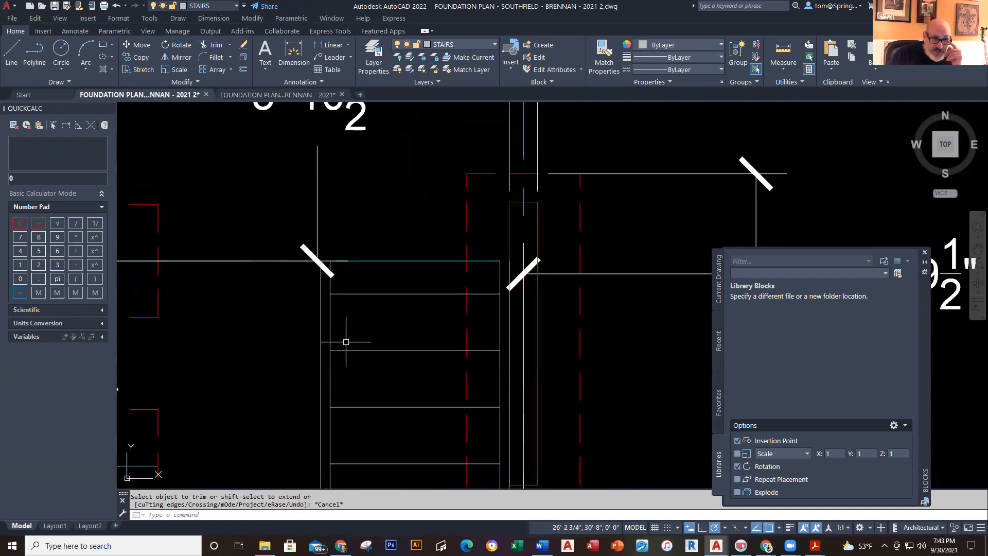
{"action": "scroll", "coordinate": [348, 357], "scroll_direction": "down", "scroll_amount": 4}
{"action": "middle_click_drag", "start_coordinate": [348, 357], "coordinate": [362, 161]}
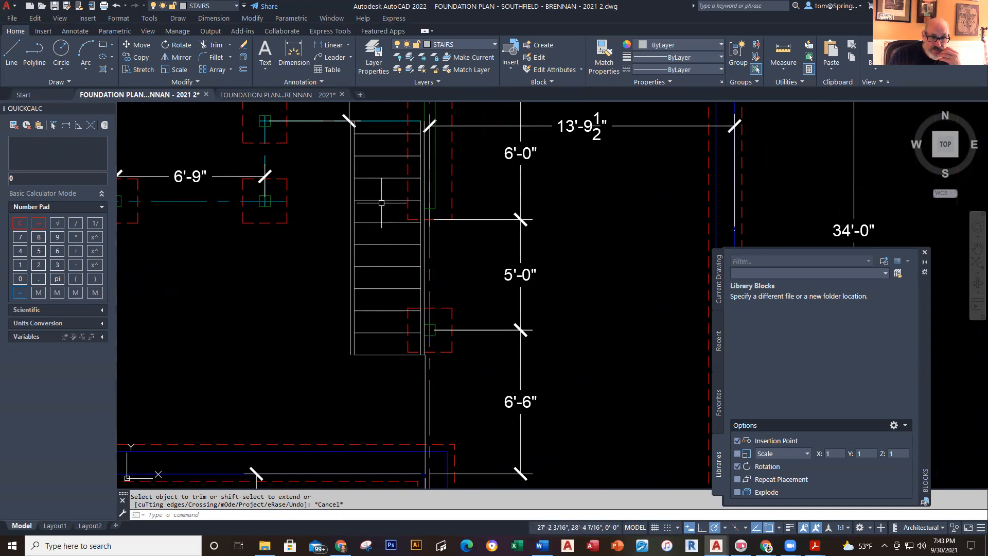
{"action": "scroll", "coordinate": [377, 110], "scroll_direction": "up", "scroll_amount": 4}
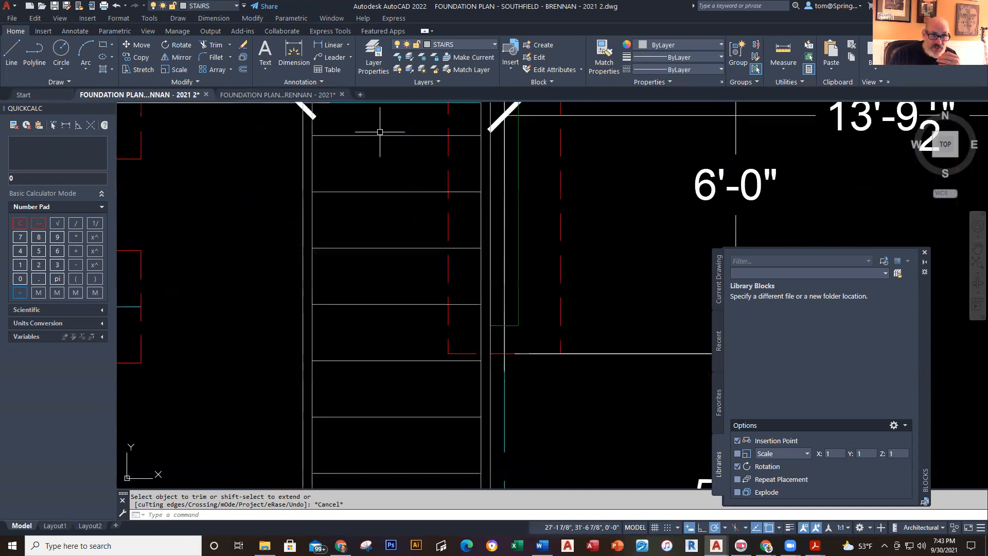
{"action": "middle_click_drag", "start_coordinate": [367, 127], "coordinate": [386, 291]}
{"action": "scroll", "coordinate": [364, 289], "scroll_direction": "up", "scroll_amount": 2}
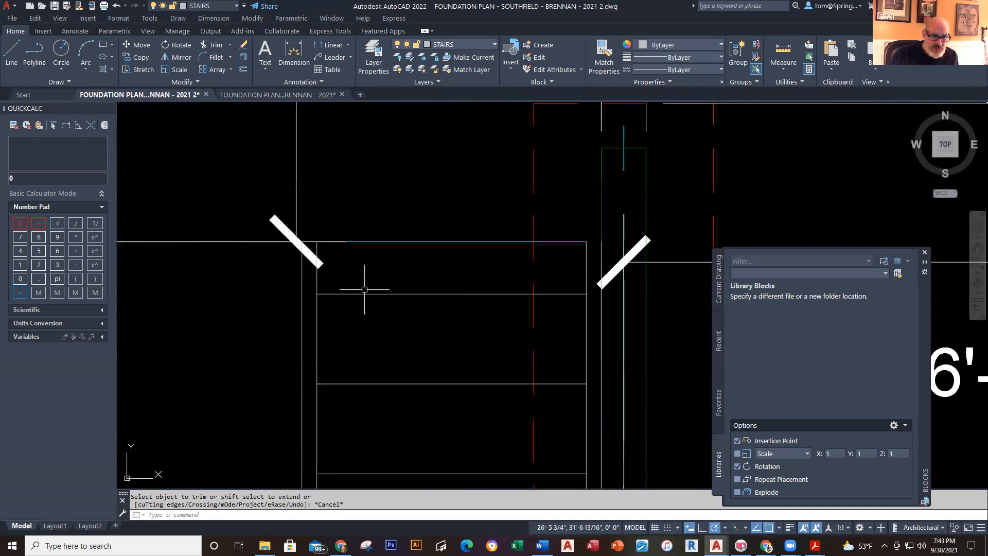
- Stretch both ends of the uppermost tread line to the outermost lines of the two stringers
{"action": "left_click", "coordinate": [335, 295]}
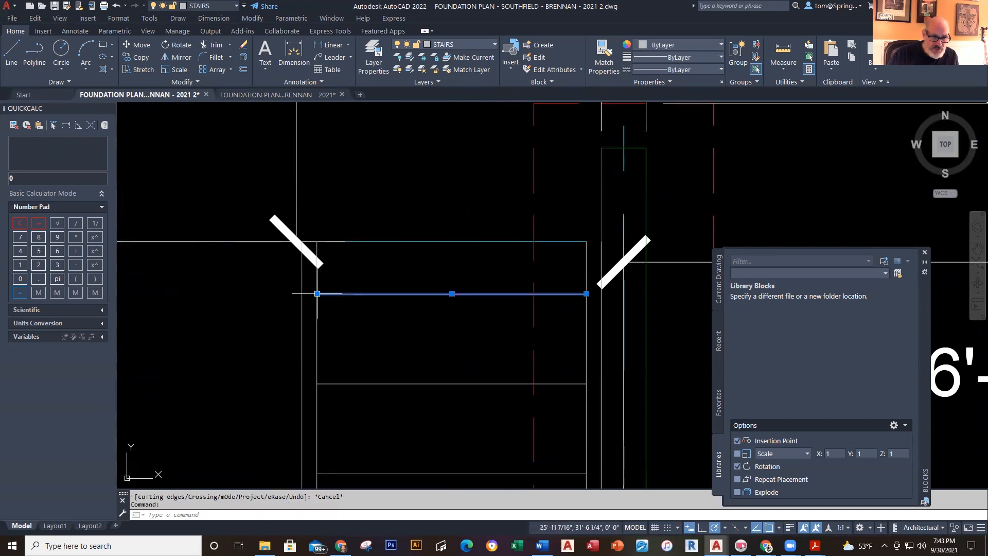
{"action": "left_click", "coordinate": [317, 285]}
{"action": "left_click", "coordinate": [317, 293]}
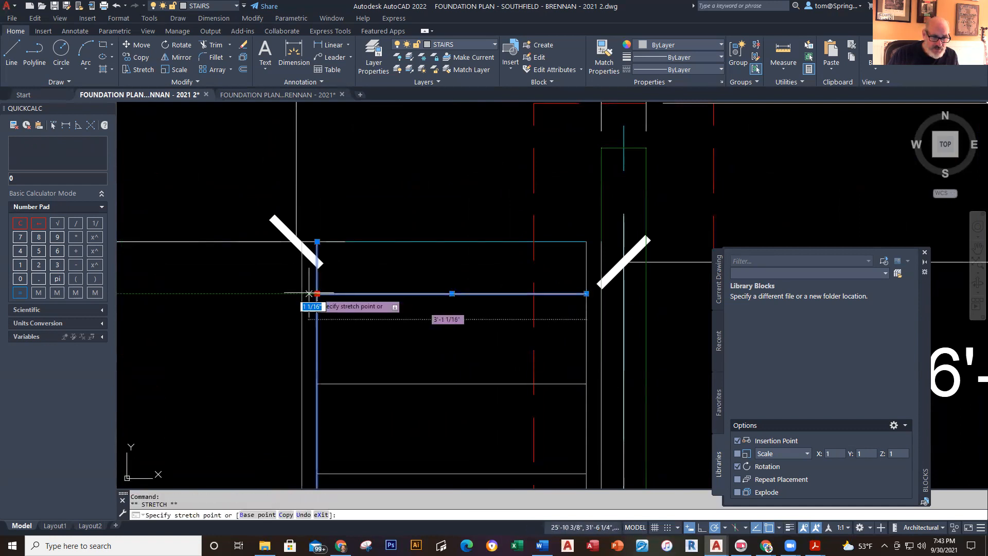
{"action": "left_click", "coordinate": [302, 293]}
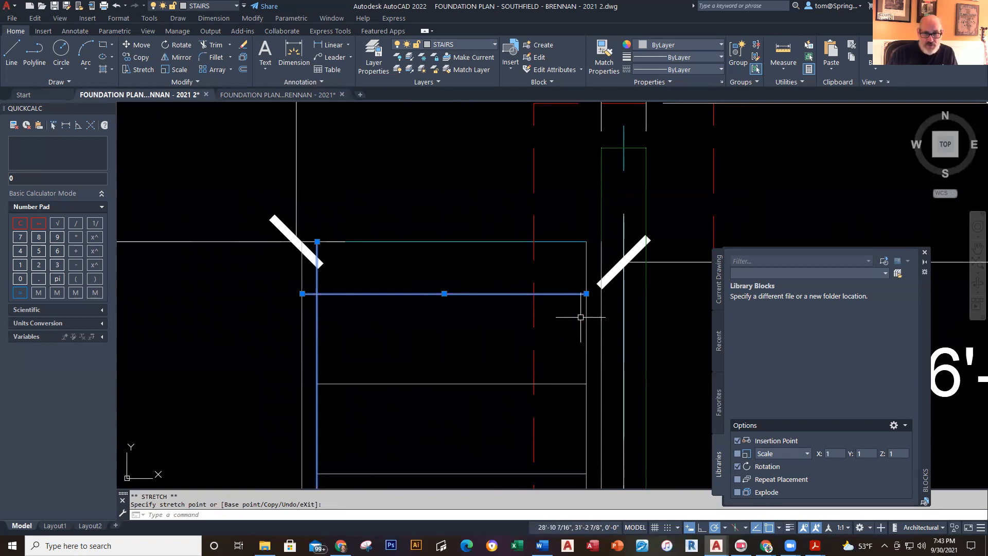
{"action": "left_click", "coordinate": [586, 294]}
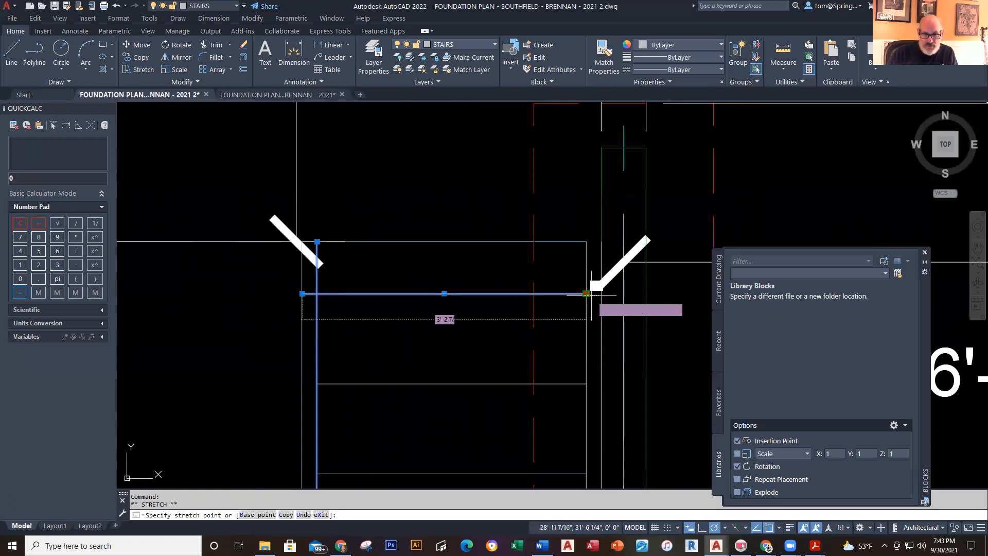
{"action": "left_click", "coordinate": [601, 293]}
{"action": "key", "text": "Escape"}
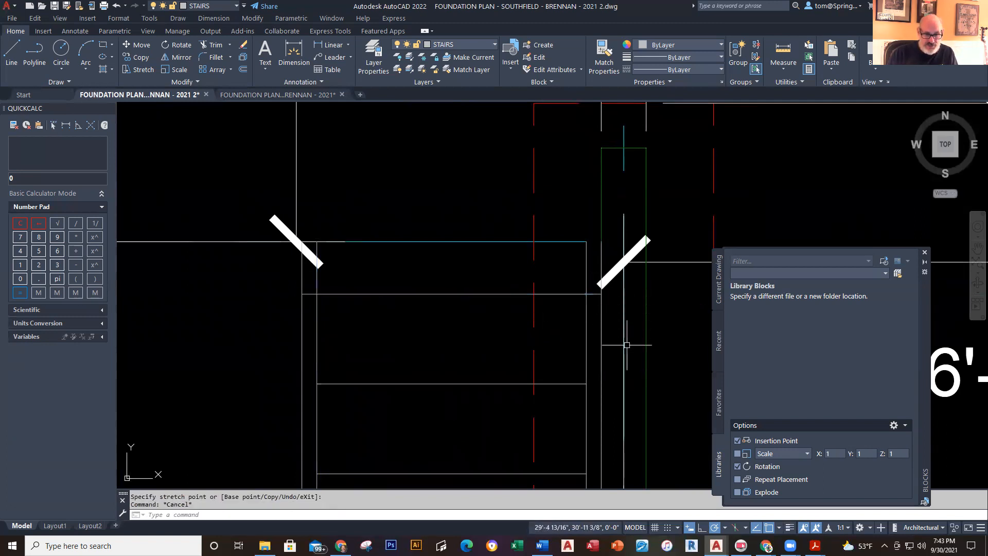
- Trim both stringers' lines where they extend above the uppermost tread line
{"action": "key", "text": "Return"}
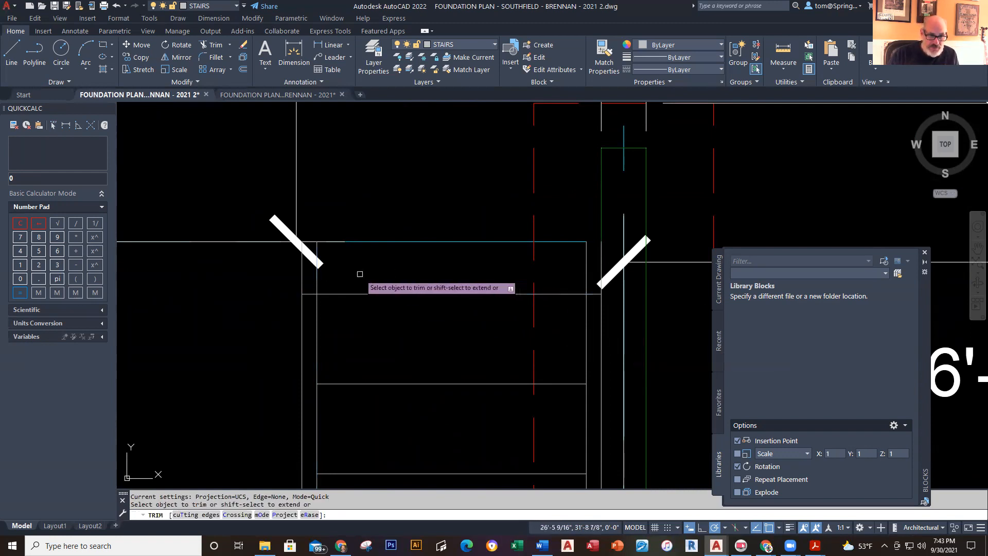
{"action": "left_click", "coordinate": [327, 276]}
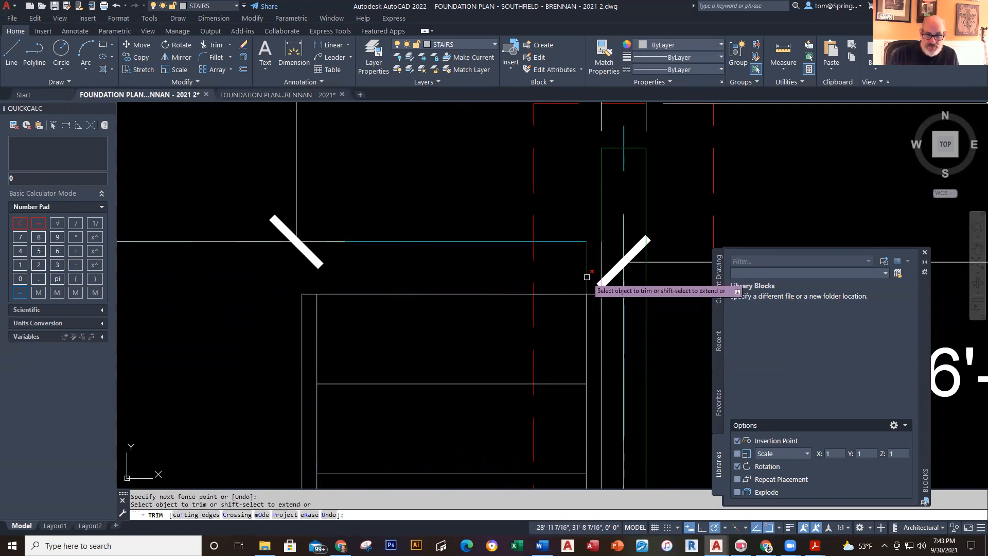
{"action": "left_click_drag", "start_coordinate": [580, 271], "coordinate": [610, 260]}
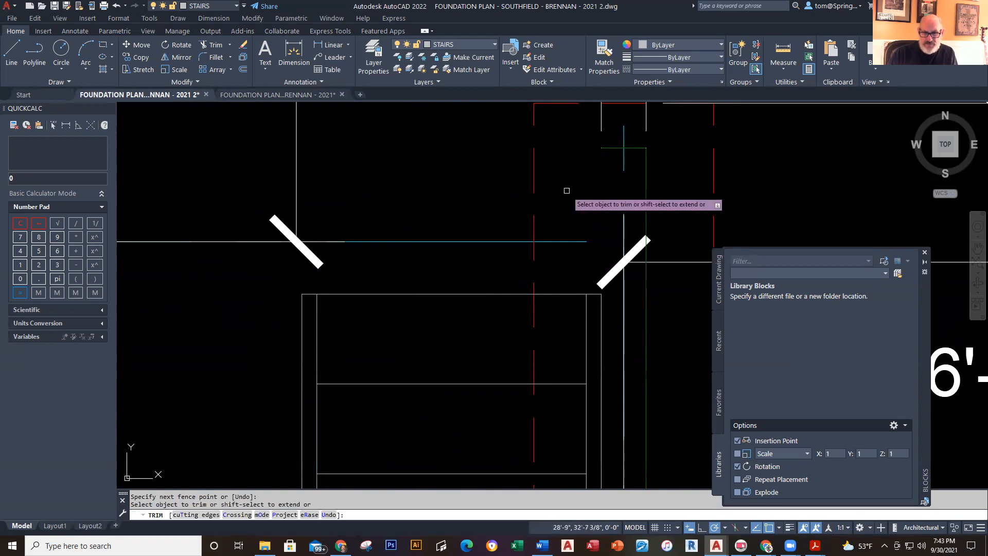
{"action": "key", "text": "Escape"}
{"action": "scroll", "coordinate": [527, 249], "scroll_direction": "down", "scroll_amount": 8}
{"action": "middle_click_drag", "start_coordinate": [516, 368], "coordinate": [387, 339]}
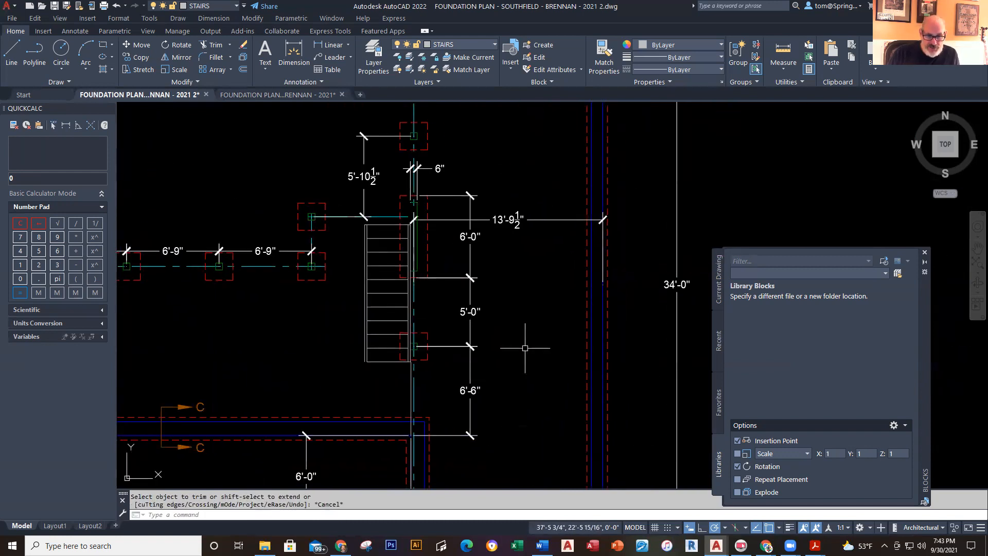
{"action": "scroll", "coordinate": [437, 379], "scroll_direction": "up", "scroll_amount": 2}
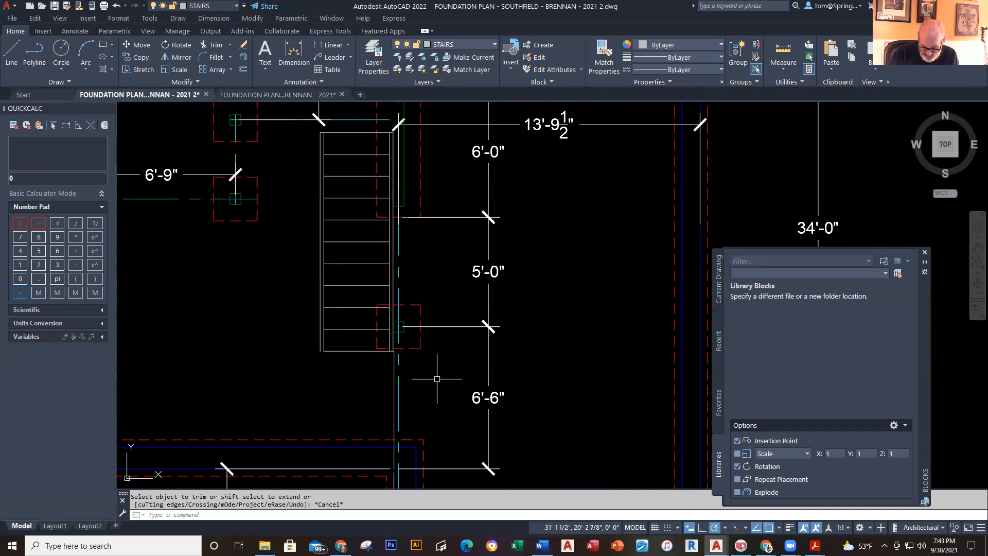
{"action": "scroll", "coordinate": [447, 154], "scroll_direction": "up", "scroll_amount": 2}
{"action": "middle_click_drag", "start_coordinate": [447, 155], "coordinate": [488, 329]}
{"action": "scroll", "coordinate": [488, 329], "scroll_direction": "down", "scroll_amount": 2}
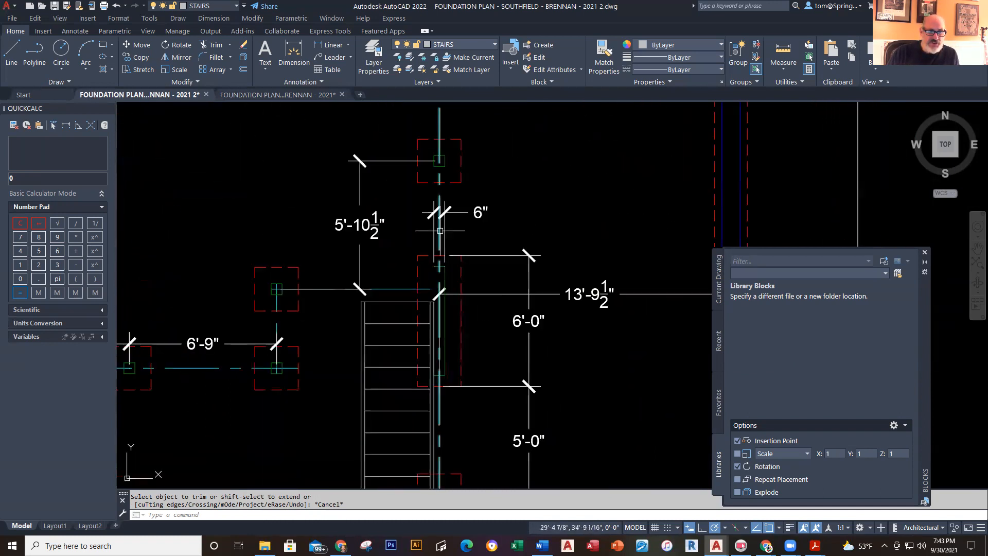
- Dimension the clear width between the stair's two stringers, placing the dimension line just above the stair's upper end
{"action": "left_click", "coordinate": [319, 43]}
{"action": "scroll", "coordinate": [278, 315], "scroll_direction": "up", "scroll_amount": 4}
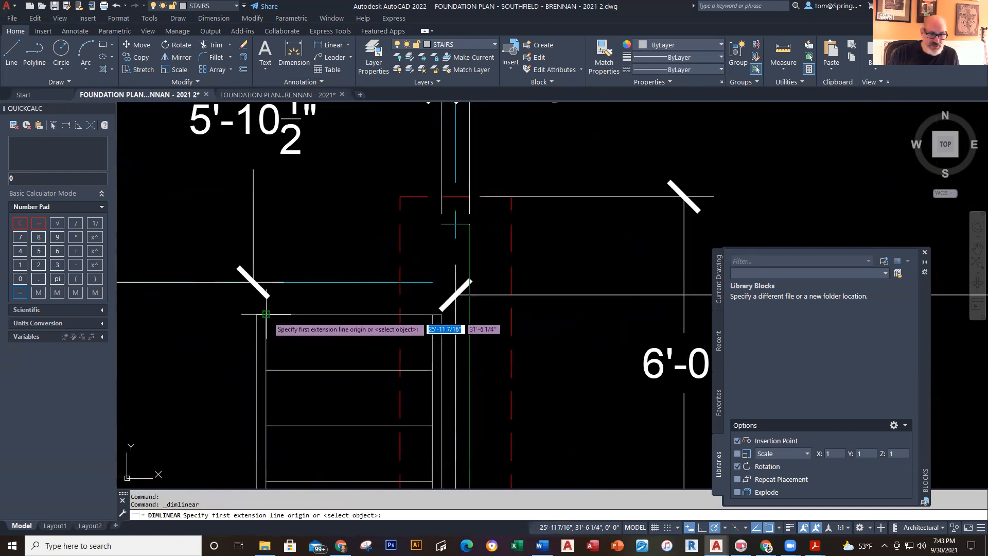
{"action": "left_click", "coordinate": [257, 314]}
{"action": "left_click", "coordinate": [432, 314]}
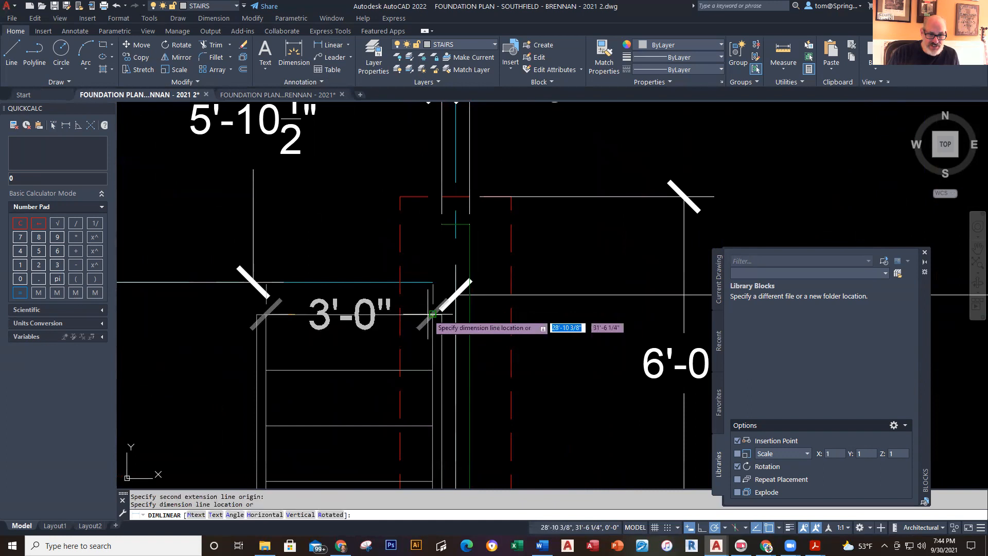
{"action": "left_click", "coordinate": [406, 232]}
{"action": "key", "text": "Escape"}
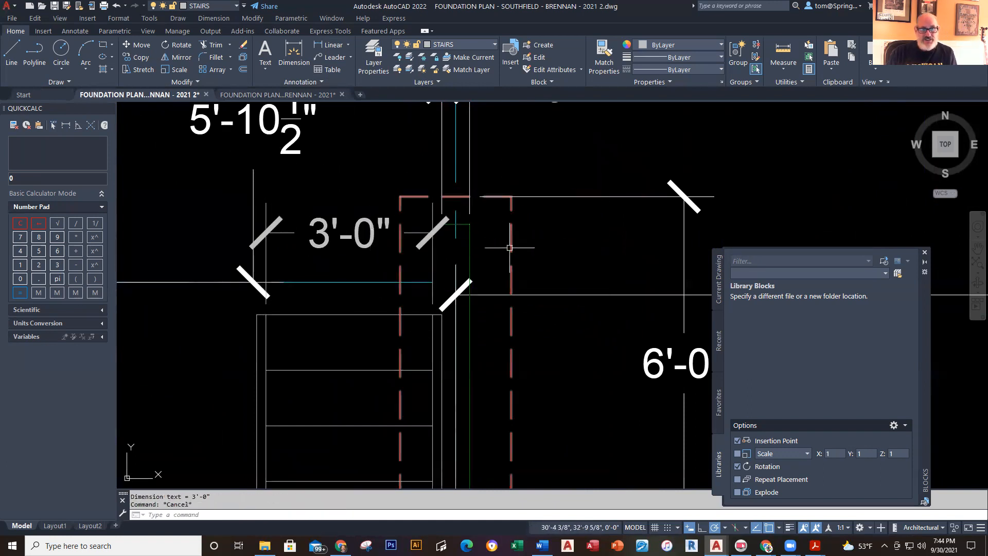
- Make DIMENSIONS the current layer
{"action": "scroll", "coordinate": [512, 247], "scroll_direction": "down", "scroll_amount": 6}
{"action": "middle_click_drag", "start_coordinate": [545, 345], "coordinate": [525, 192]}
{"action": "scroll", "coordinate": [527, 242], "scroll_direction": "down", "scroll_amount": 2}
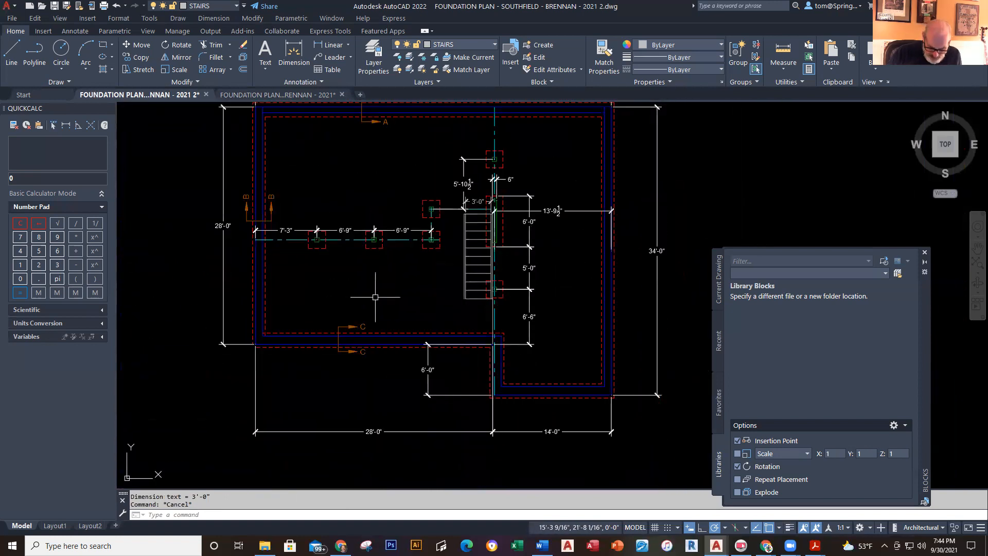
{"action": "middle_click_drag", "start_coordinate": [385, 280], "coordinate": [408, 393]}
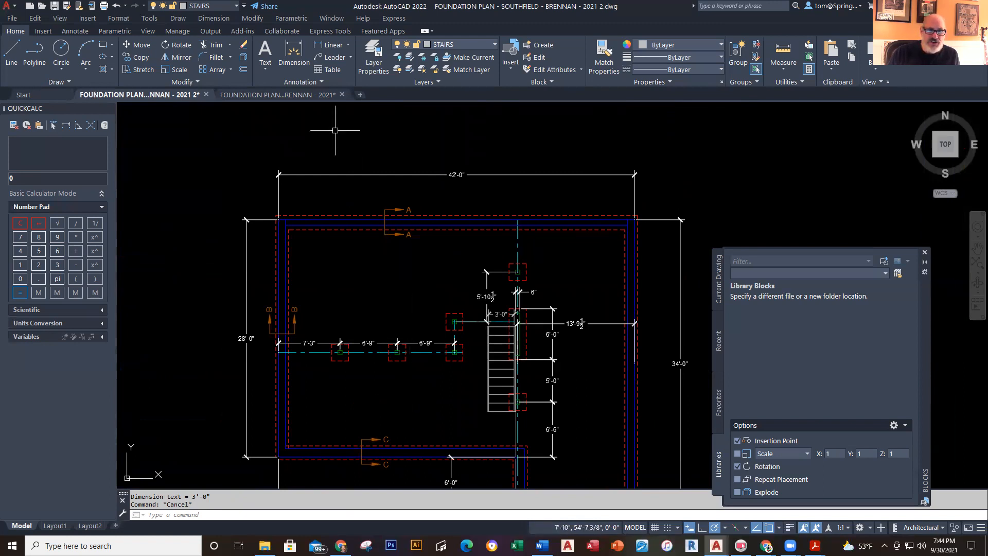
{"action": "left_click", "coordinate": [495, 42]}
{"action": "left_click", "coordinate": [443, 100]}
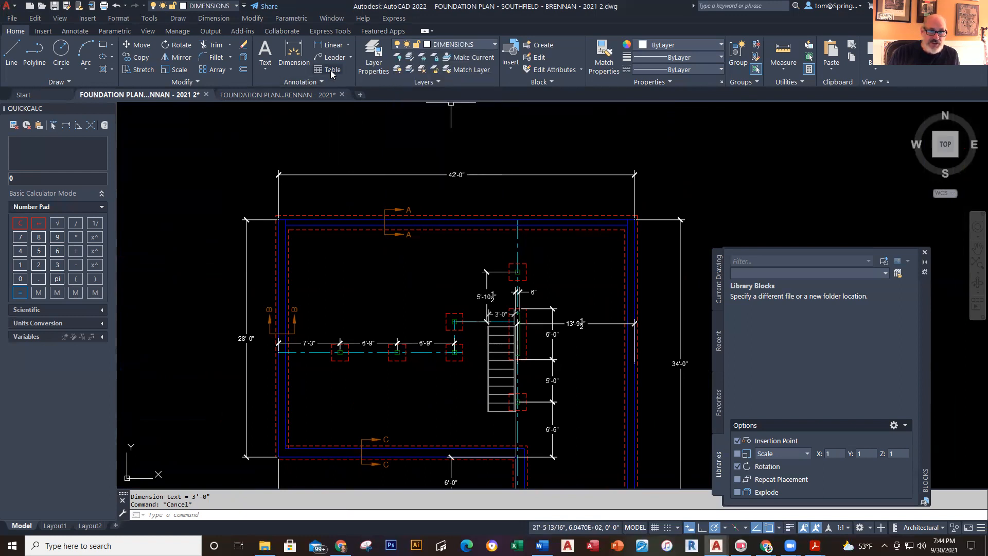
- Place a multileader pointing to where the horizontal beam meets the foundation wall's inner face, with its landing below the 7'-3" dimension
{"action": "left_click", "coordinate": [317, 57]}
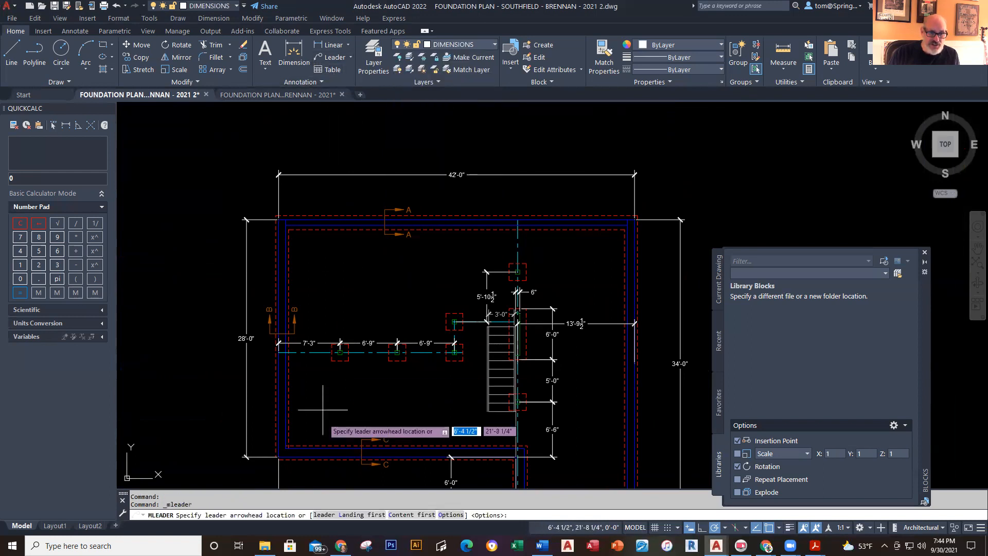
{"action": "scroll", "coordinate": [329, 422], "scroll_direction": "up", "scroll_amount": 4}
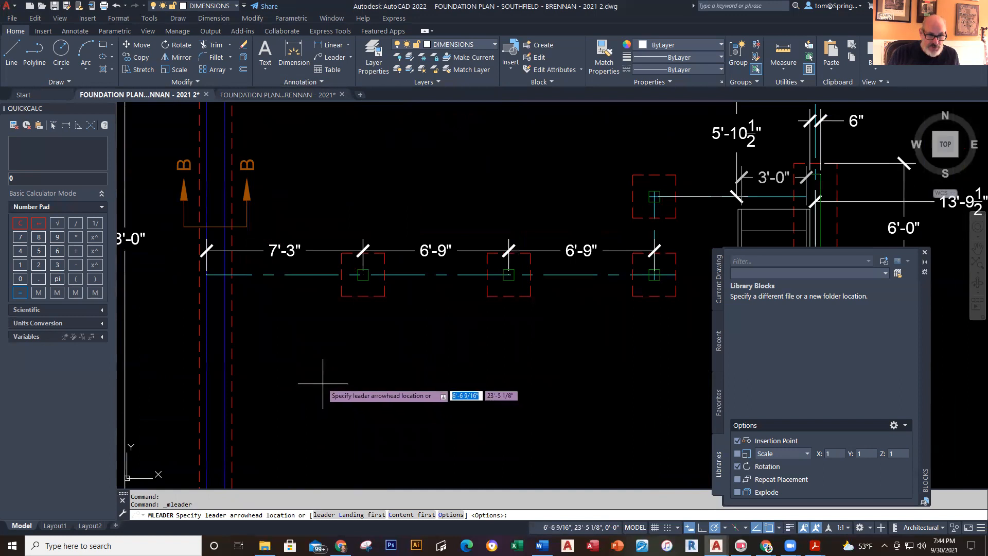
{"action": "left_click", "coordinate": [226, 275]}
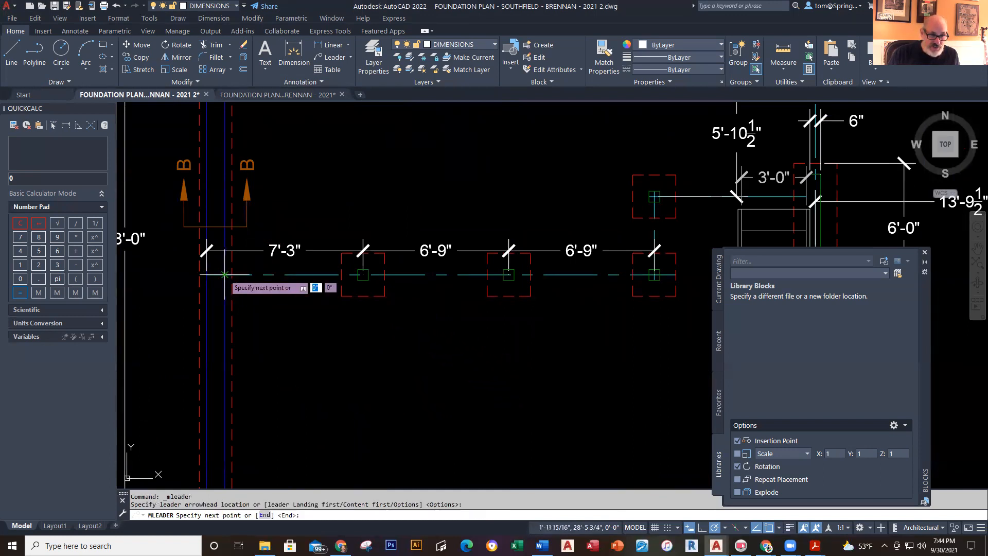
{"action": "left_click", "coordinate": [287, 337]}
{"action": "left_click", "coordinate": [340, 337]}
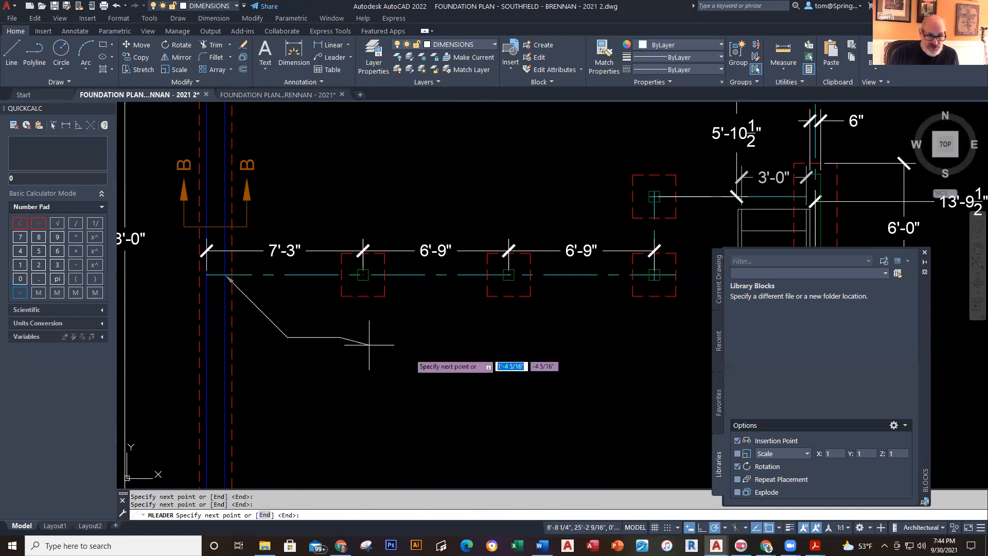
{"action": "left_click", "coordinate": [412, 353]}
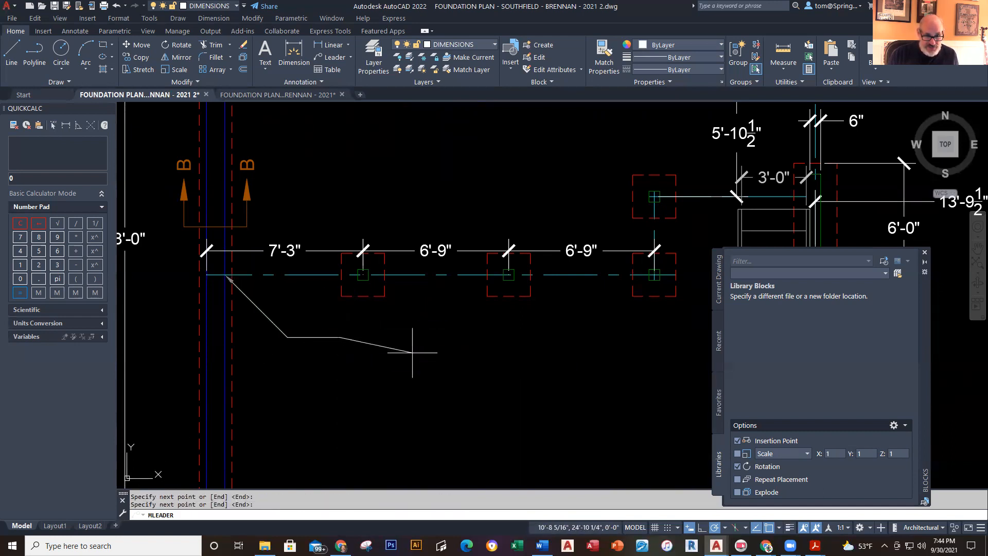
{"action": "key", "text": "Return"}
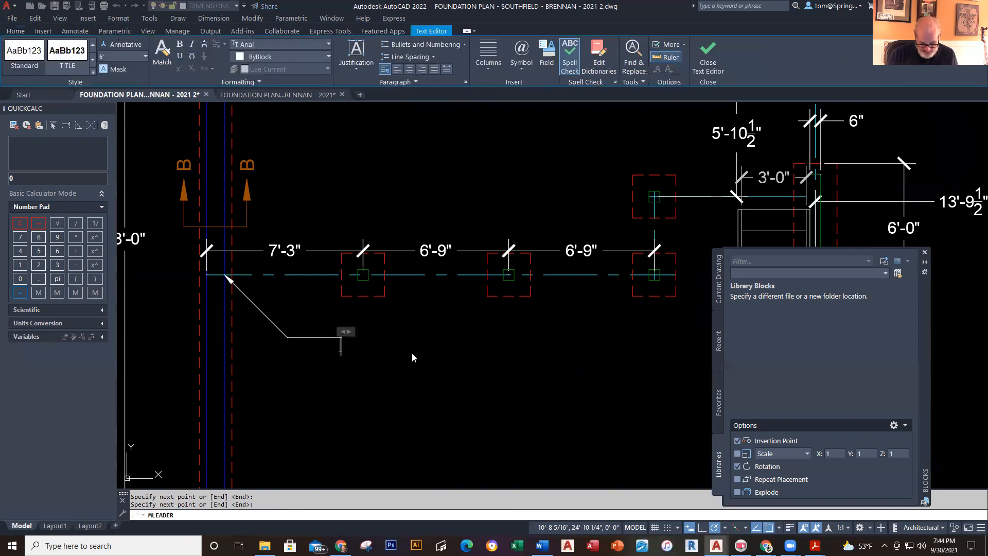
- Enter the beam leader's text on two lines as BEAM POCKET and 4" X 6 1/2" (TYP.)
{"action": "type", "text": "BEAM"}
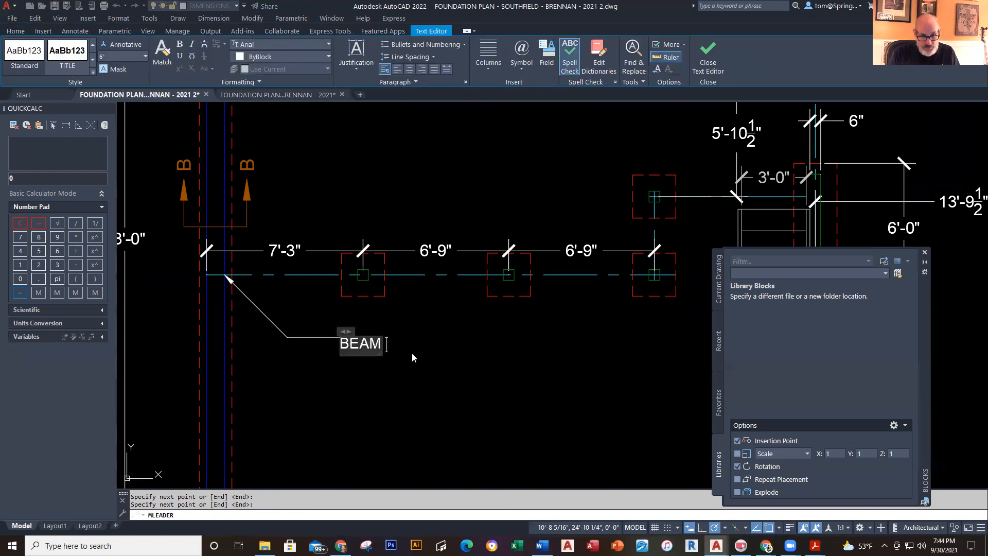
{"action": "type", "text": " POCKET"}
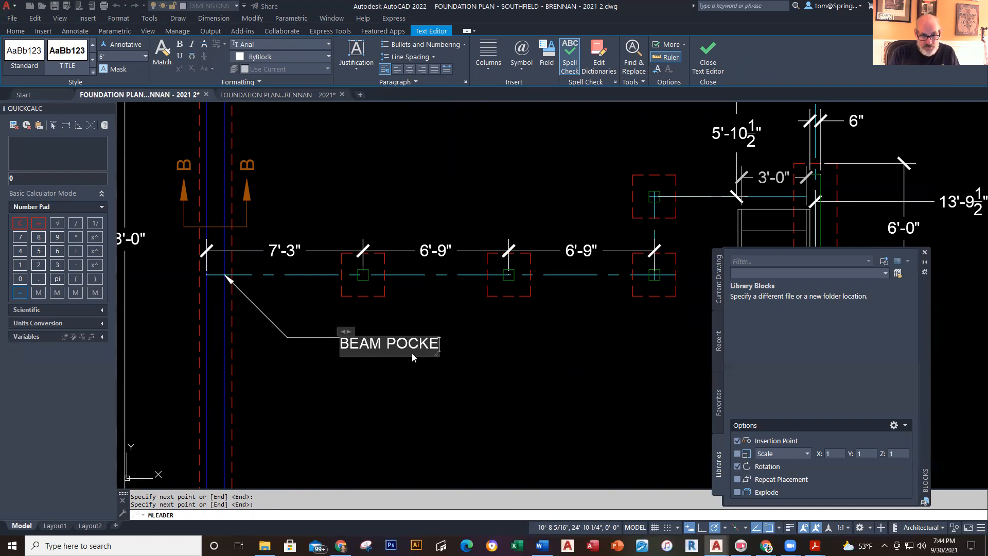
{"action": "key", "text": "Return"}
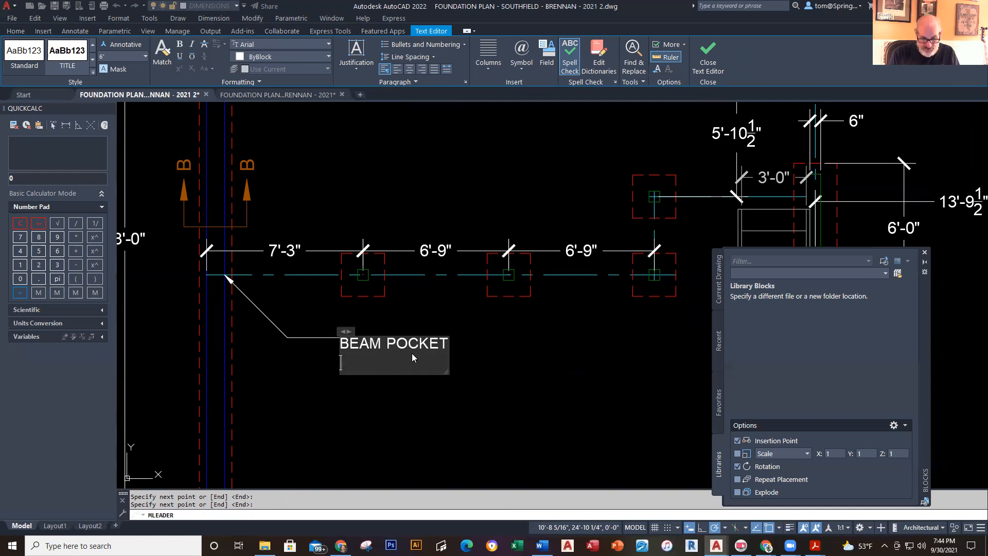
{"action": "type", "text": "4"}
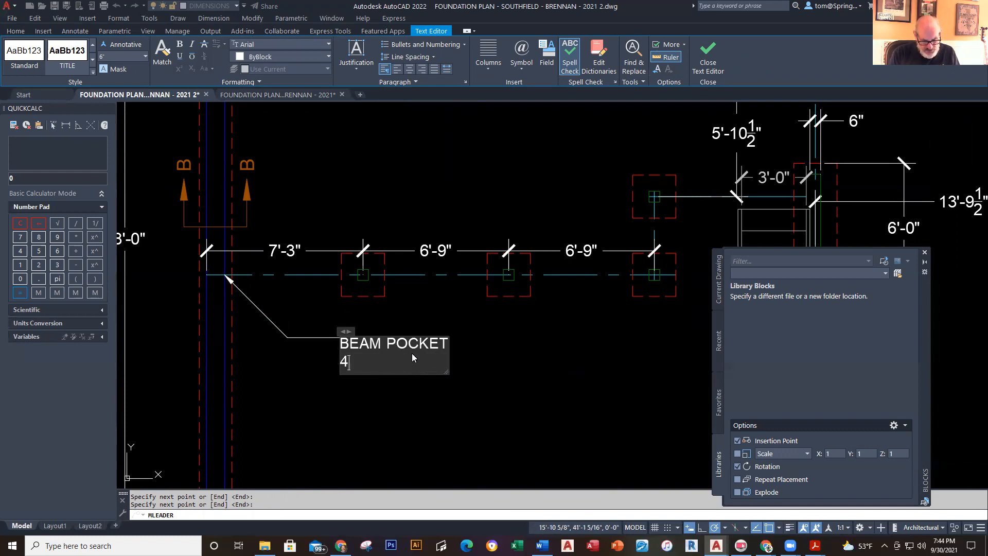
{"action": "type", "text": "\" "}
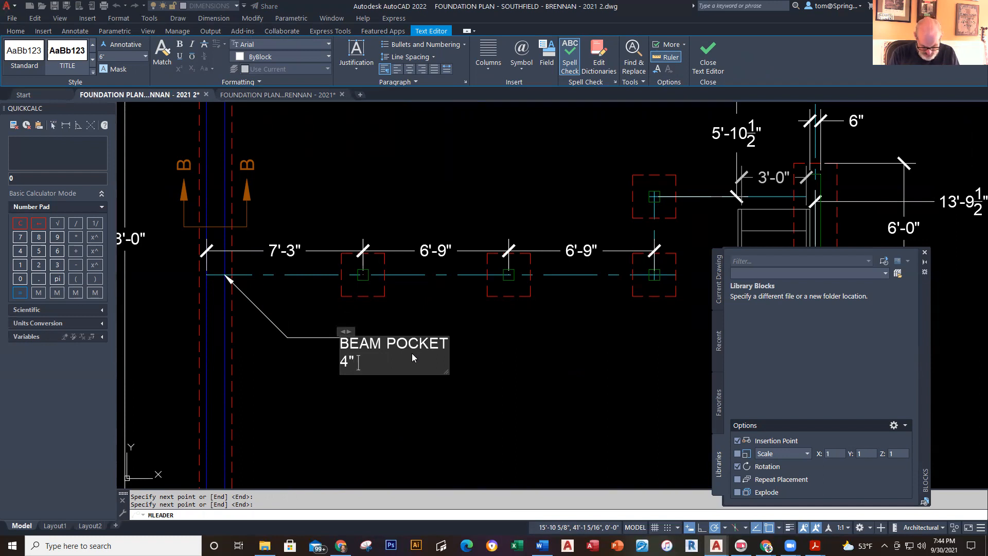
{"action": "type", "text": "X"}
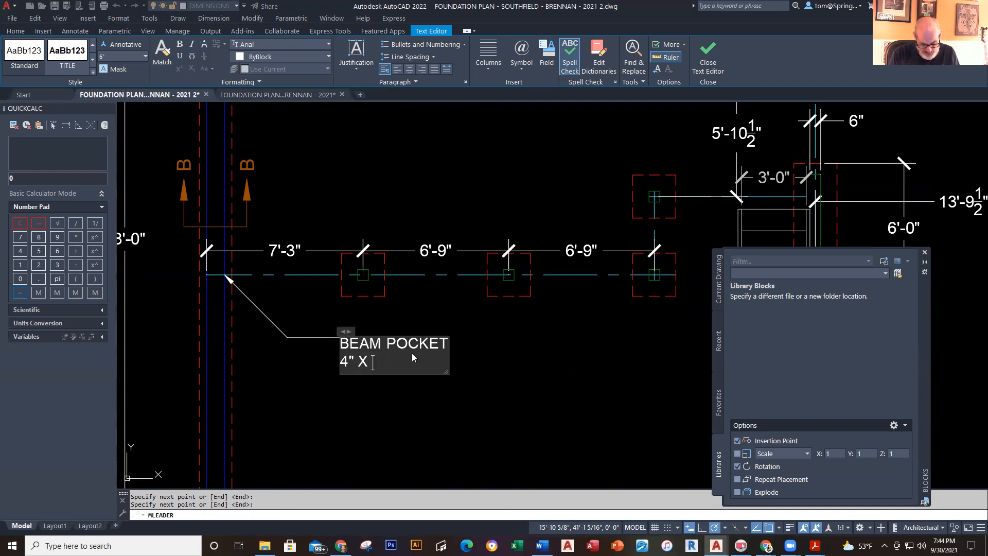
{"action": "type", "text": " 6 1/2\" (typ"}
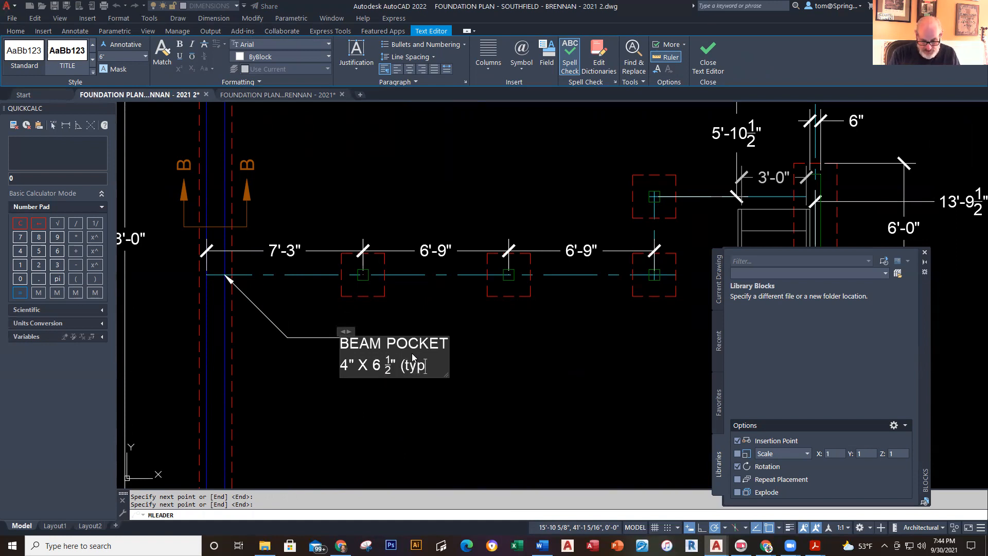
{"action": "type", "text": "TYPO"}
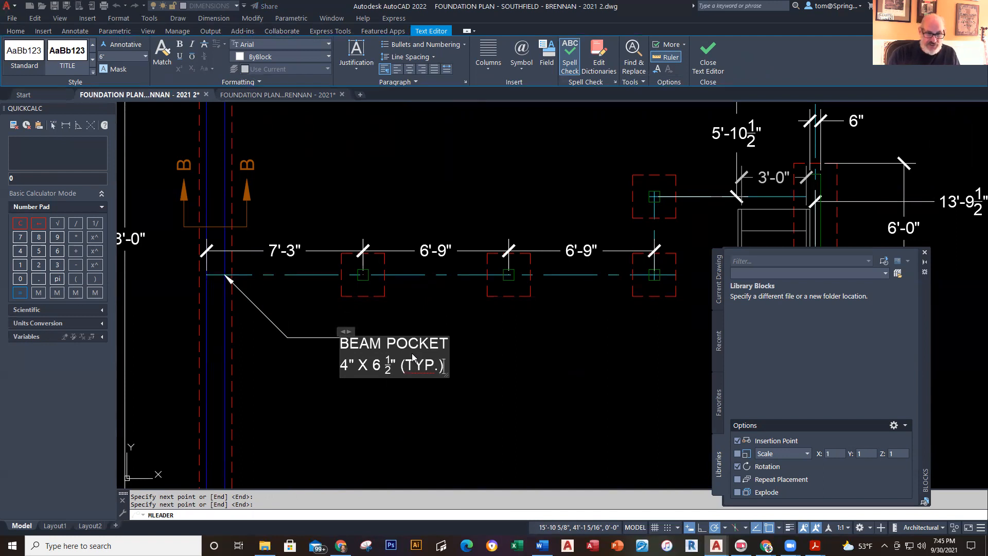
{"action": "left_click", "coordinate": [417, 385]}
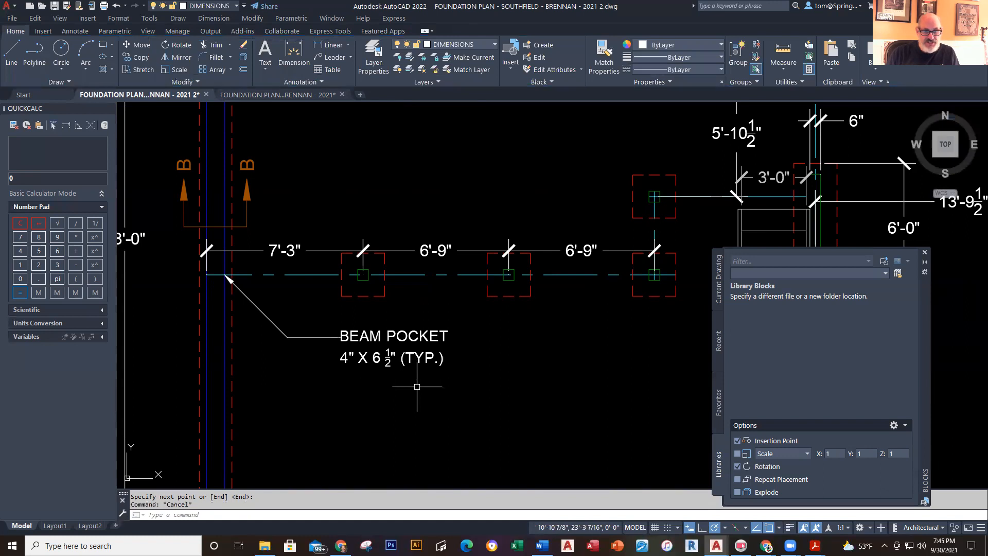
- Place a multileader pointing to the lower end of the stair's outer stringer, with its text end inside the basement area
{"action": "scroll", "coordinate": [453, 365], "scroll_direction": "down", "scroll_amount": 2}
{"action": "mouse_move", "coordinate": [463, 365]}
{"action": "middle_mouse_down"}
{"action": "mouse_move", "coordinate": [442, 412]}
{"action": "mouse_move", "coordinate": [363, 405]}
{"action": "middle_mouse_up"}
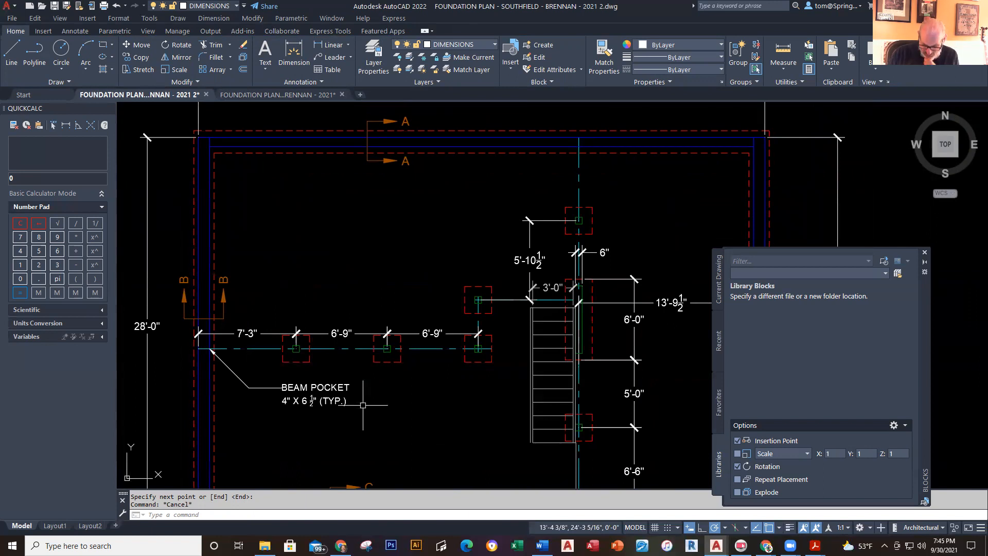
{"action": "middle_click_drag", "start_coordinate": [419, 408], "coordinate": [376, 316]}
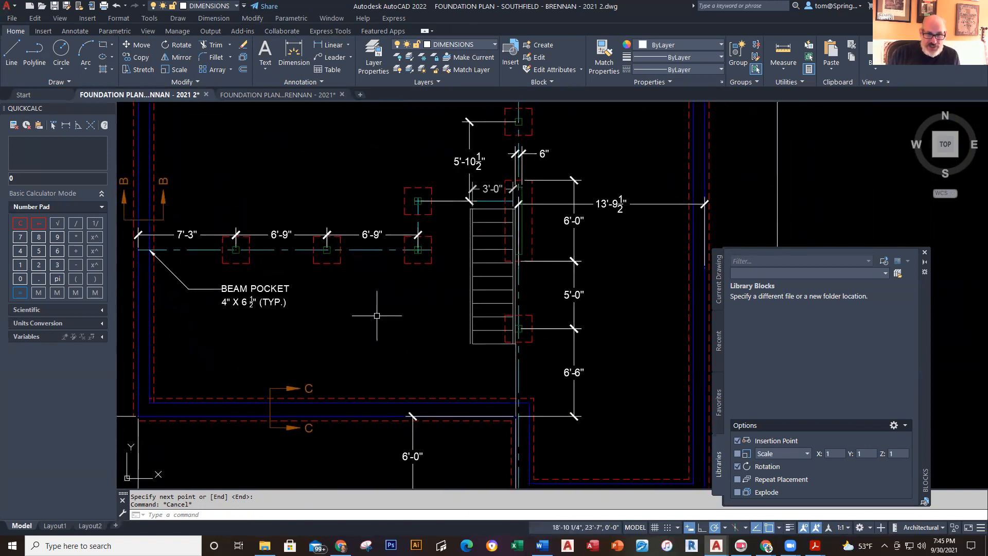
{"action": "left_click", "coordinate": [330, 57]}
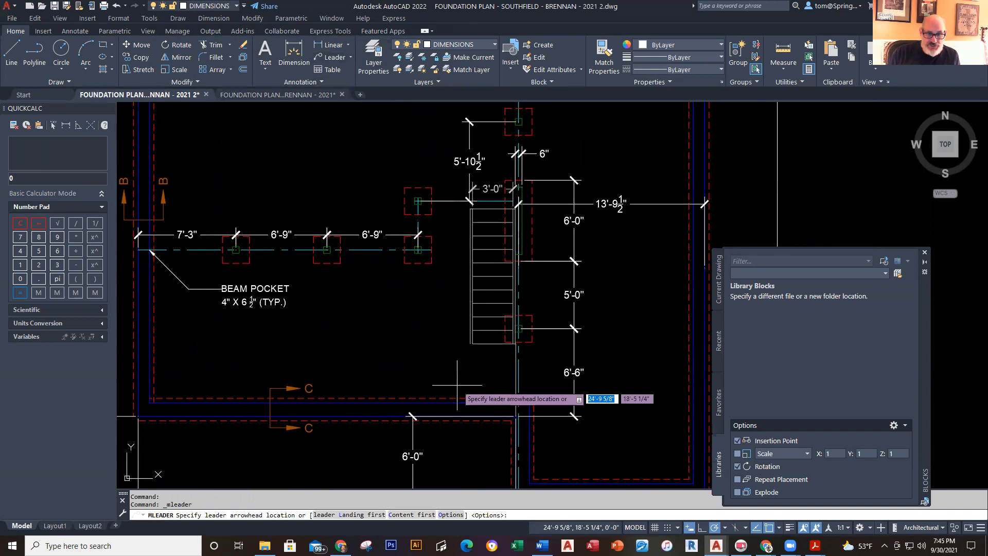
{"action": "middle_click_drag", "start_coordinate": [452, 375], "coordinate": [463, 298]}
{"action": "scroll", "coordinate": [486, 329], "scroll_direction": "up", "scroll_amount": 2}
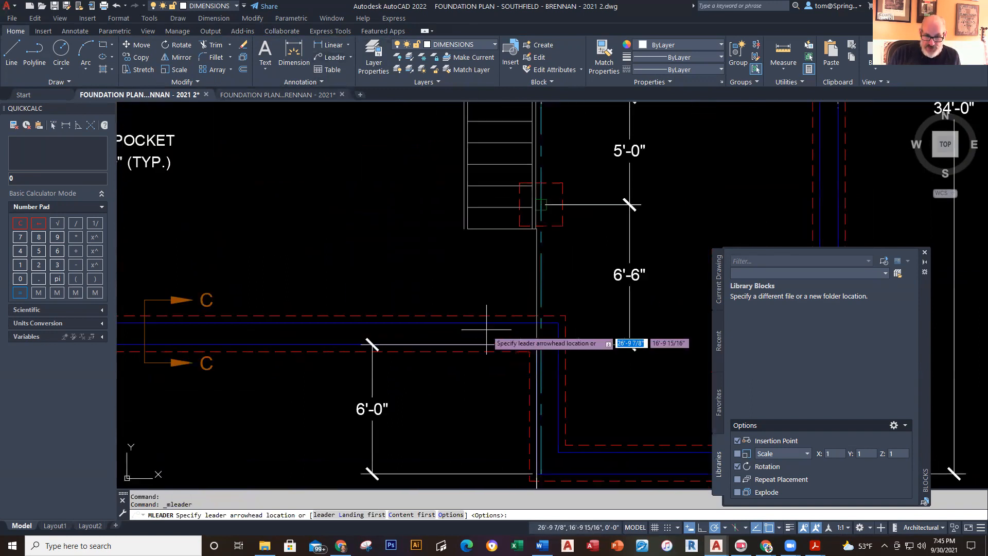
{"action": "left_click", "coordinate": [463, 237]}
{"action": "left_click", "coordinate": [449, 262]}
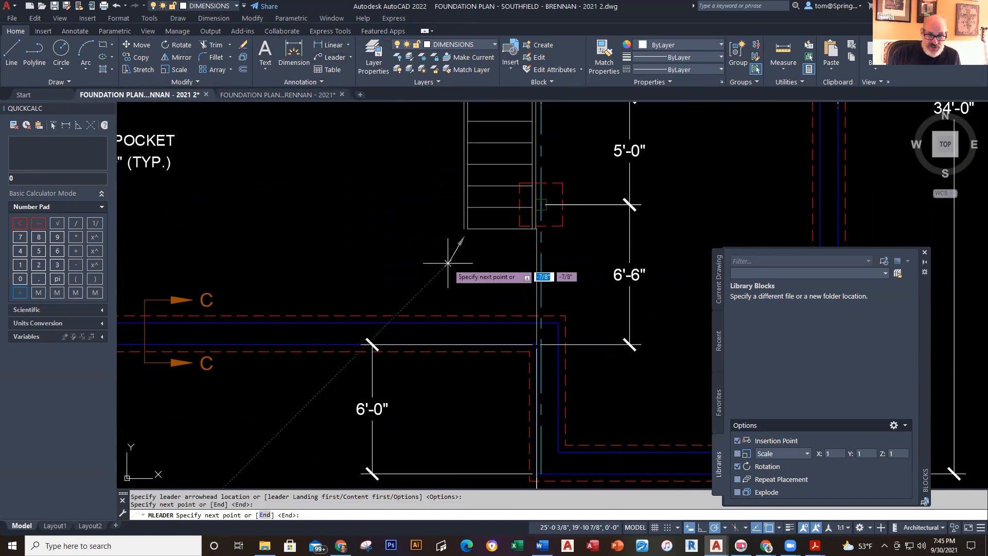
{"action": "left_click", "coordinate": [406, 275]}
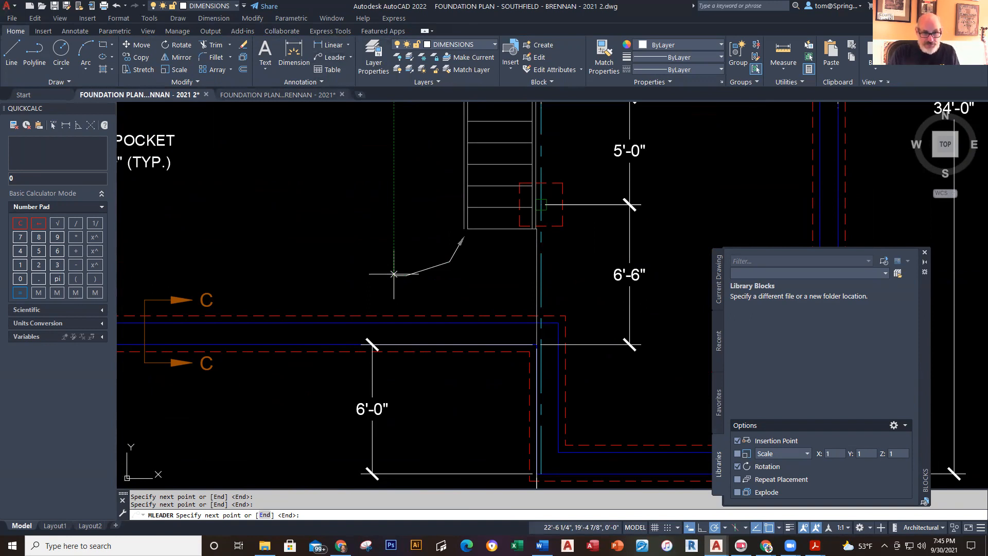
{"action": "left_click", "coordinate": [394, 274]}
- Enter STRINGERS 2" TYP. as the text of the stringer leader
{"action": "type", "text": "STRONG"}
{"action": "key", "text": "BackSpace"}
{"action": "key", "text": "BackSpace"}
{"action": "key", "text": "BackSpace"}
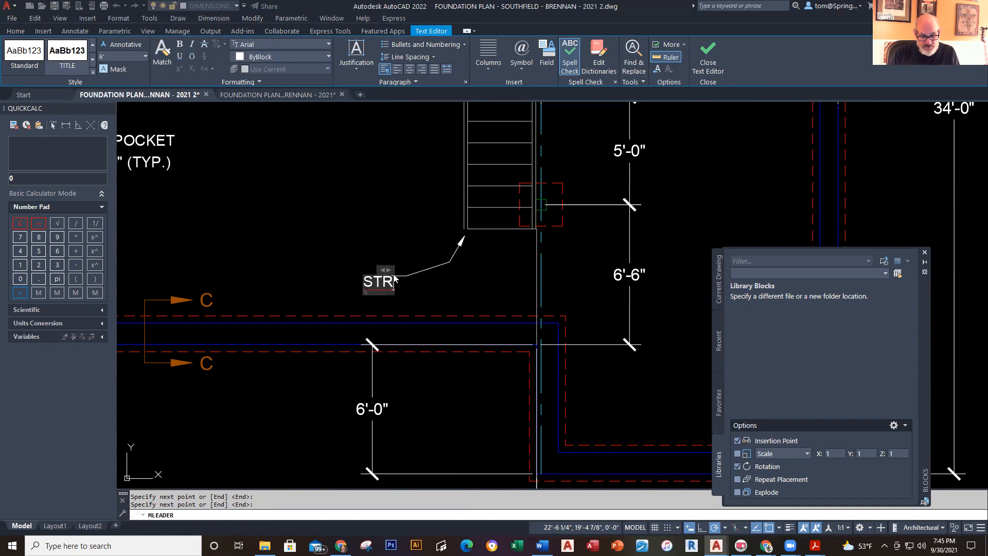
{"action": "type", "text": "ING"}
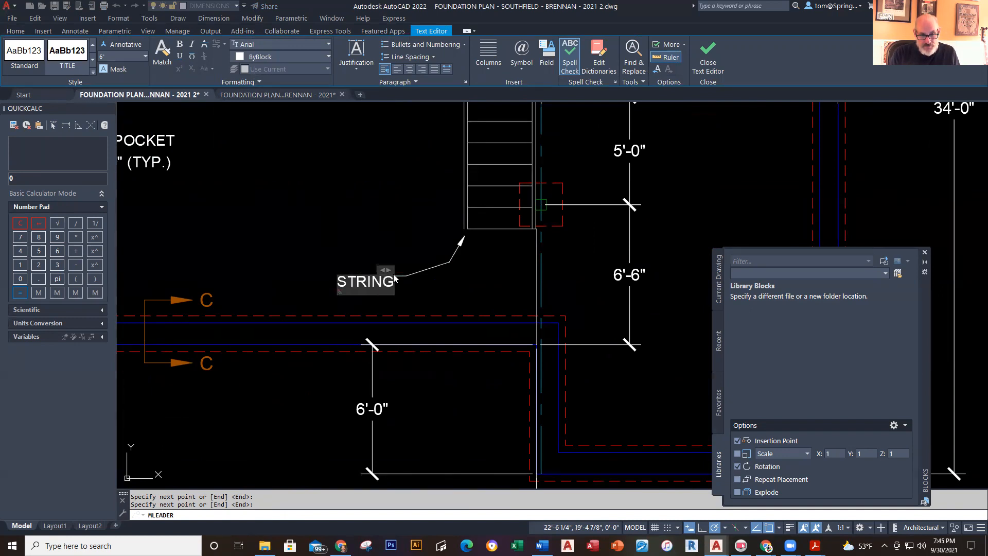
{"action": "type", "text": "ERS"}
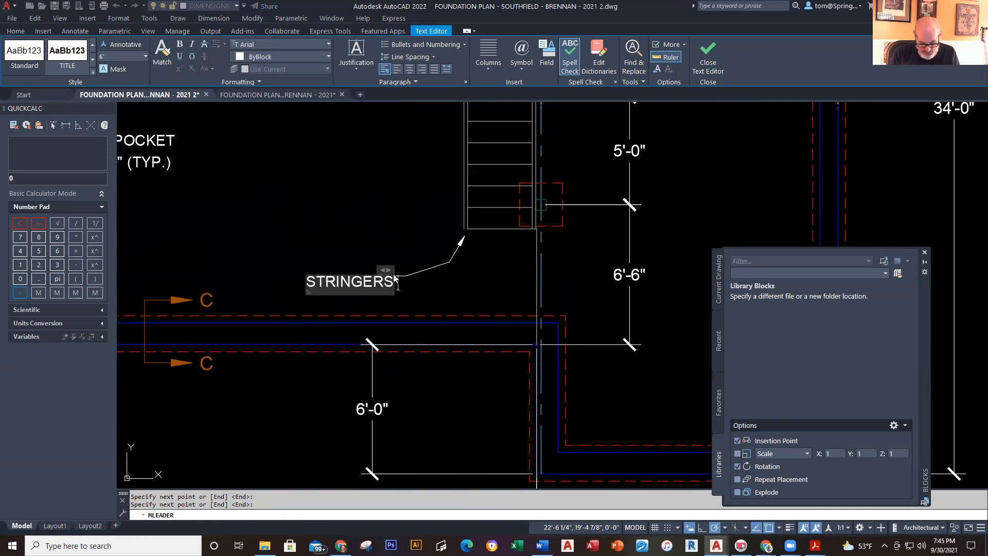
{"action": "type", "text": " 2\" TYP."}
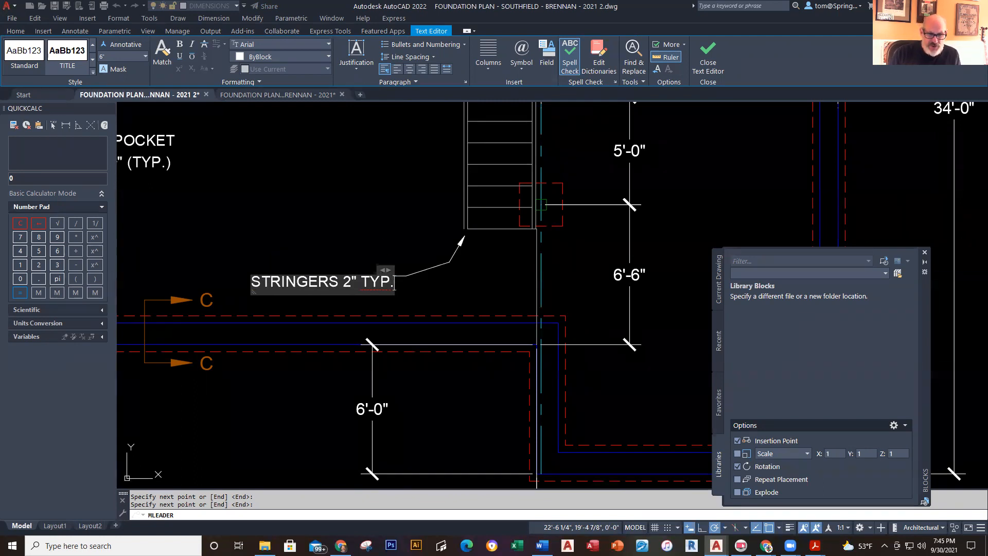
{"action": "key", "text": "Escape"}
- Close the QuickCalc palette and change the leader type of the STRINGERS 2" TYP. multileader to Spline
{"action": "scroll", "coordinate": [437, 281], "scroll_direction": "up", "scroll_amount": 2}
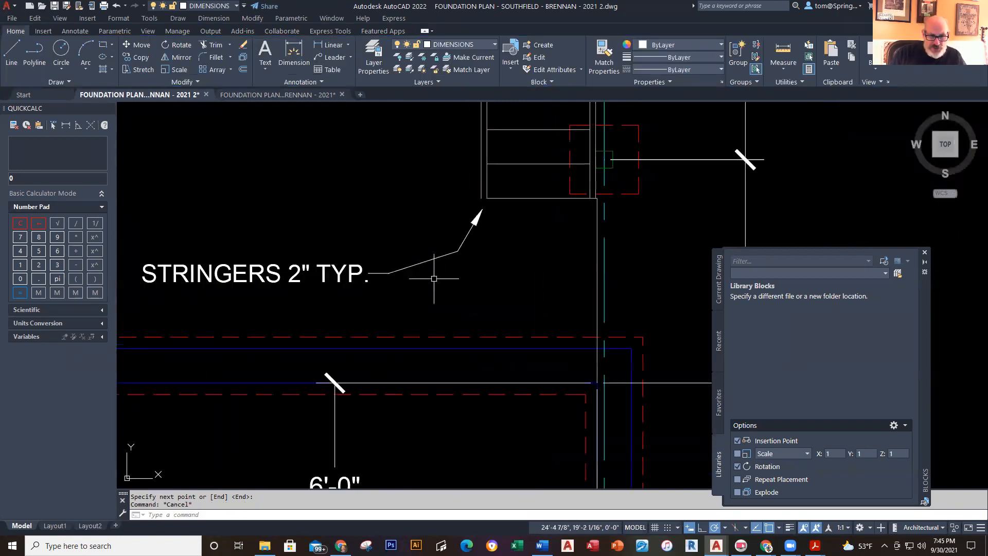
{"action": "left_click", "coordinate": [454, 249]}
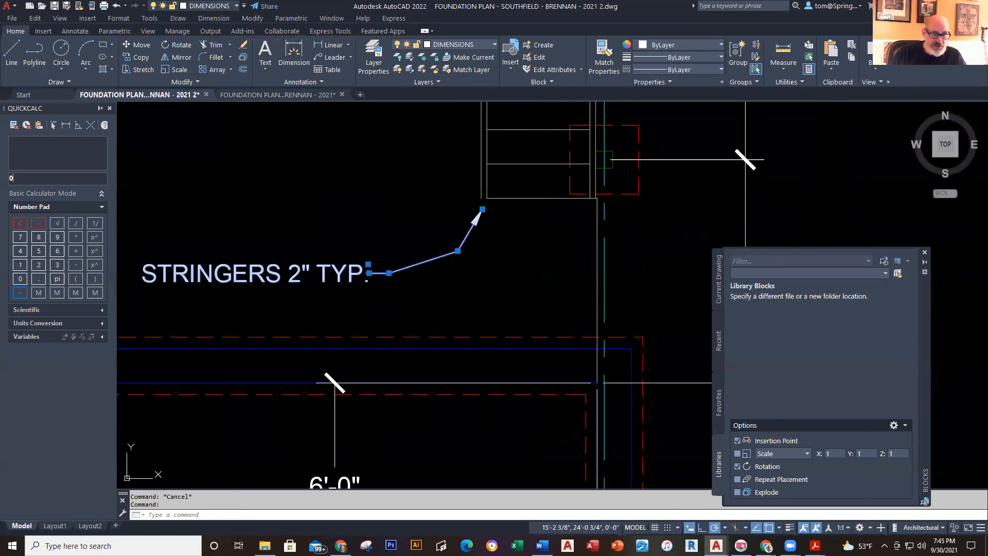
{"action": "left_click", "coordinate": [111, 107]}
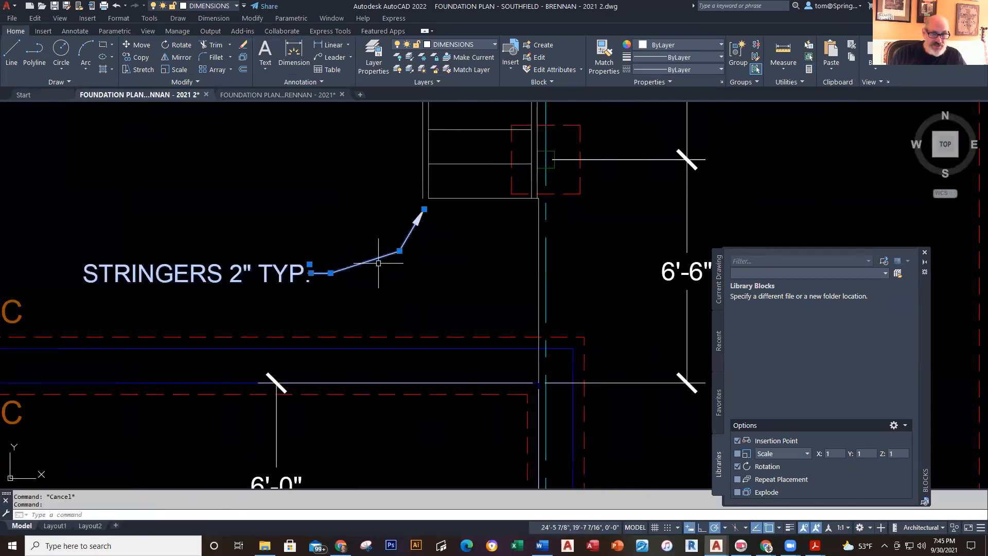
{"action": "right_click", "coordinate": [379, 360]}
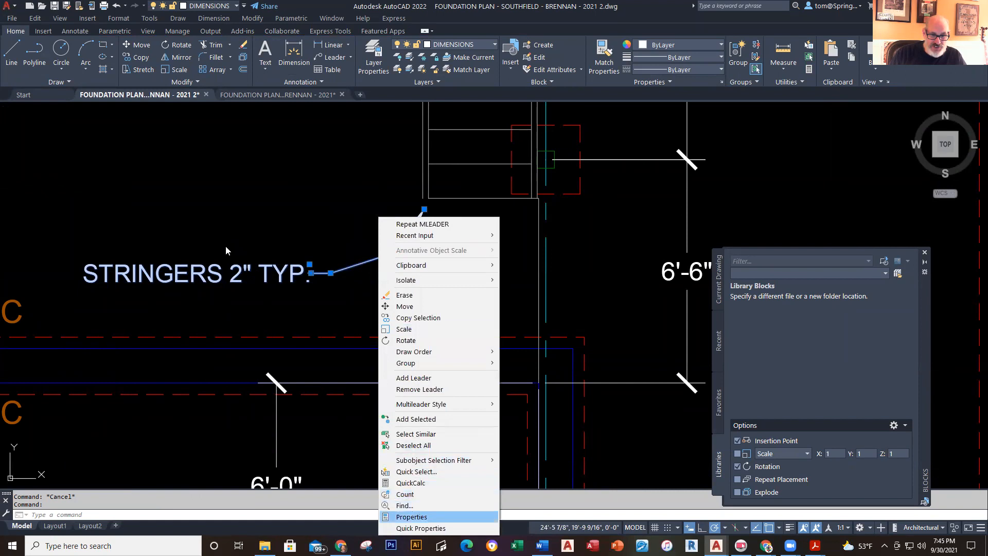
{"action": "key", "text": "Down"}
{"action": "key", "text": "Return"}
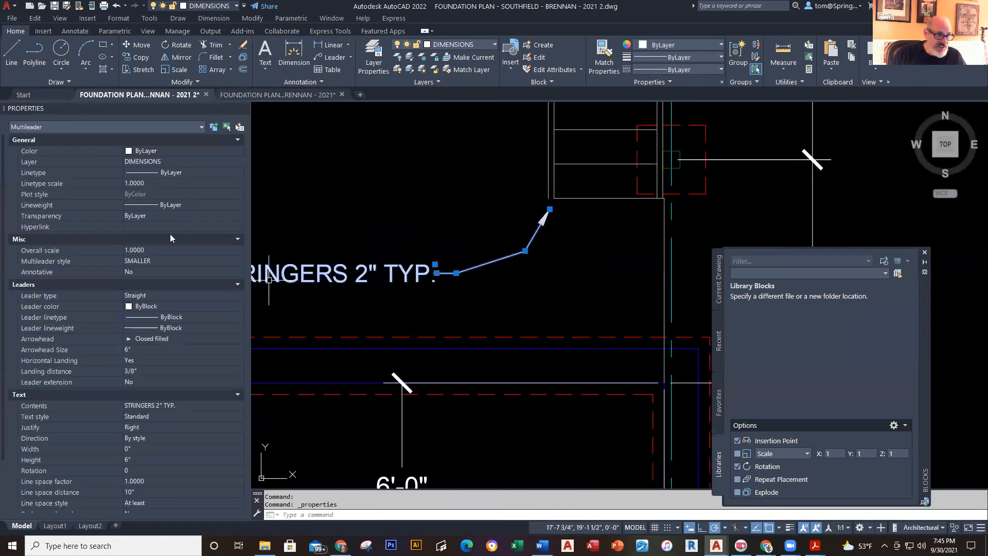
{"action": "left_click", "coordinate": [174, 295]}
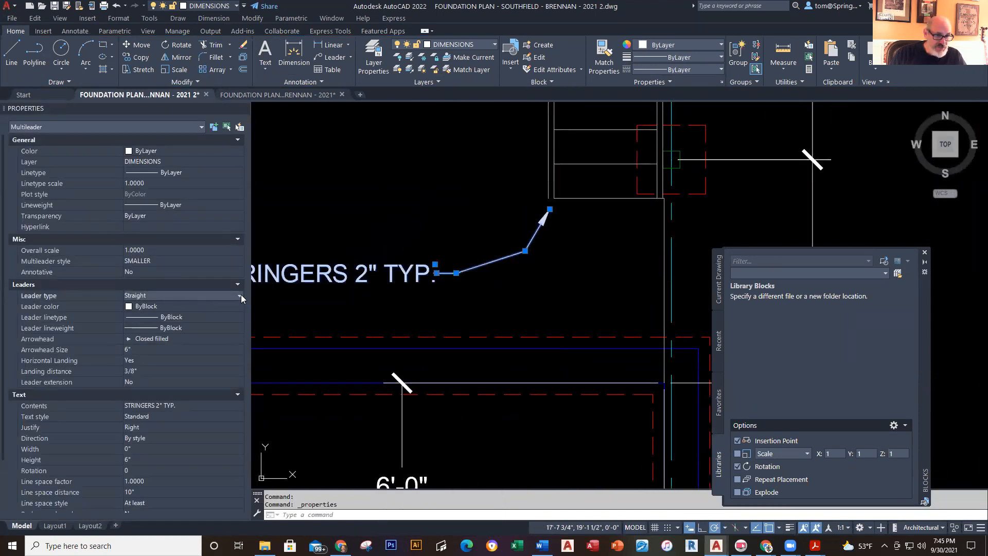
{"action": "left_click", "coordinate": [241, 295]}
{"action": "left_click", "coordinate": [173, 312]}
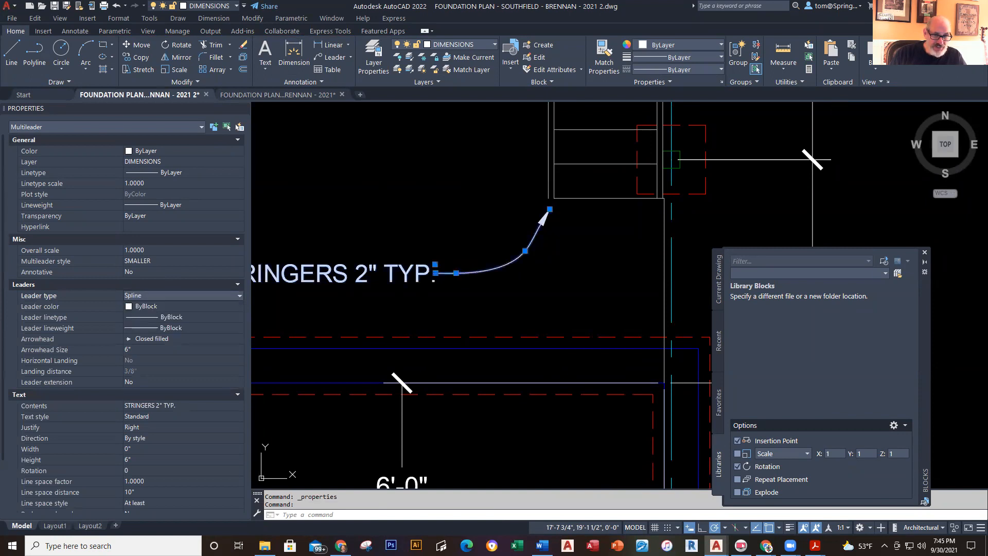
{"action": "key", "text": "Escape"}
- Place a multileader with its arrowhead in the open basement area below section mark A and its text end below and left of it
{"action": "scroll", "coordinate": [590, 302], "scroll_direction": "down", "scroll_amount": 5}
{"action": "mouse_move", "coordinate": [589, 303]}
{"action": "middle_mouse_down"}
{"action": "mouse_move", "coordinate": [573, 479]}
{"action": "mouse_move", "coordinate": [591, 477]}
{"action": "middle_mouse_up"}
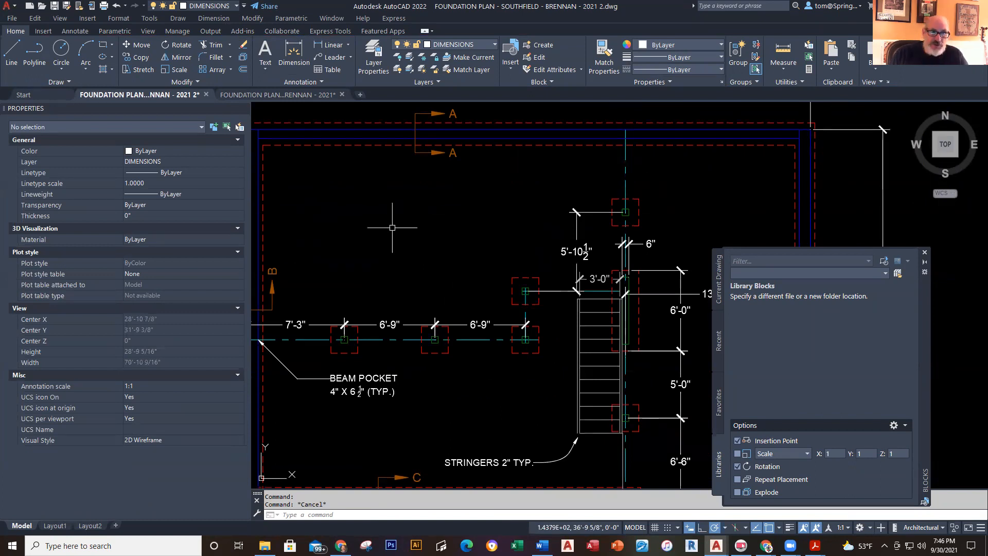
{"action": "left_click", "coordinate": [332, 58]}
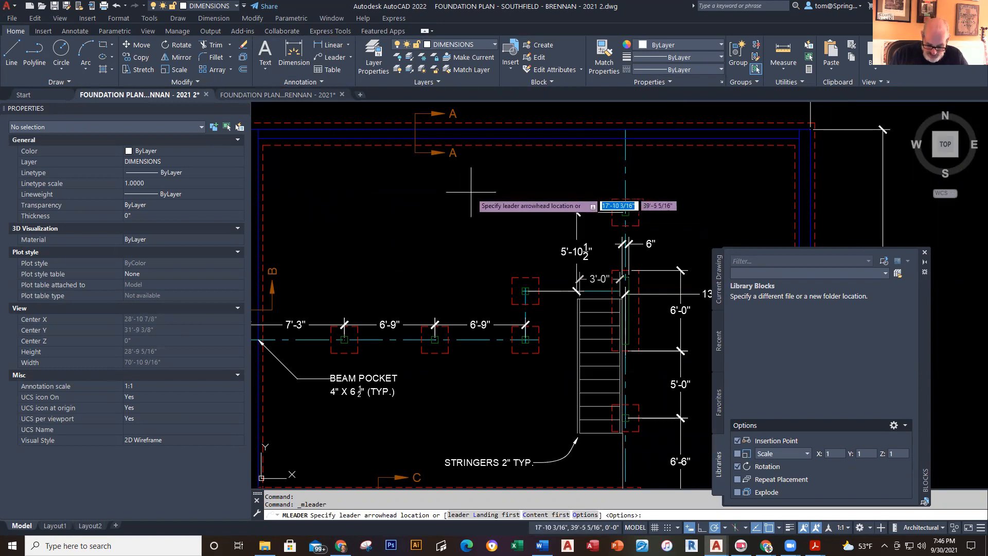
{"action": "left_click", "coordinate": [445, 173]}
{"action": "left_click", "coordinate": [454, 195]}
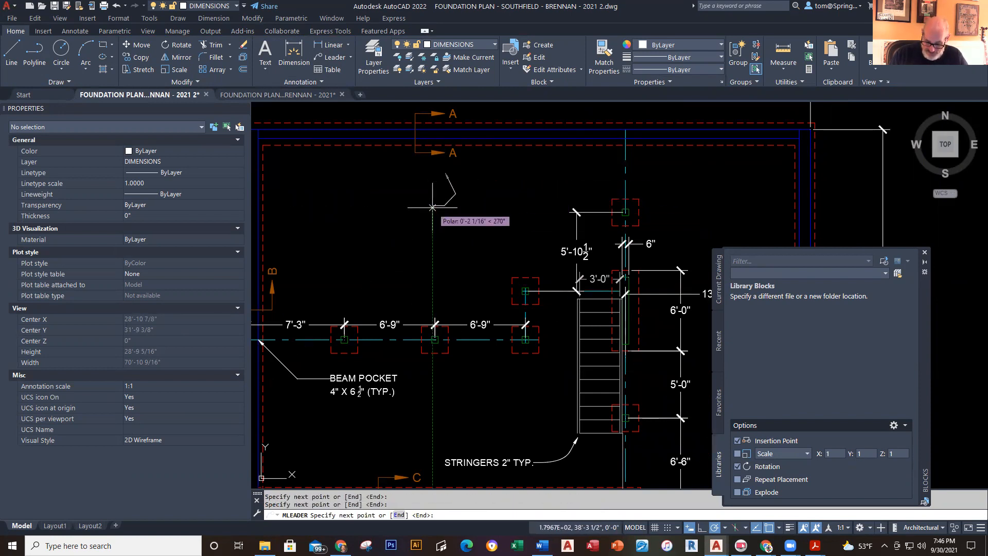
{"action": "left_click", "coordinate": [432, 207]}
- Enter 4" CONC. SLAB - REINF. W/6 X 6 as the first line of the new leader's text
{"action": "type", "text": "4"}
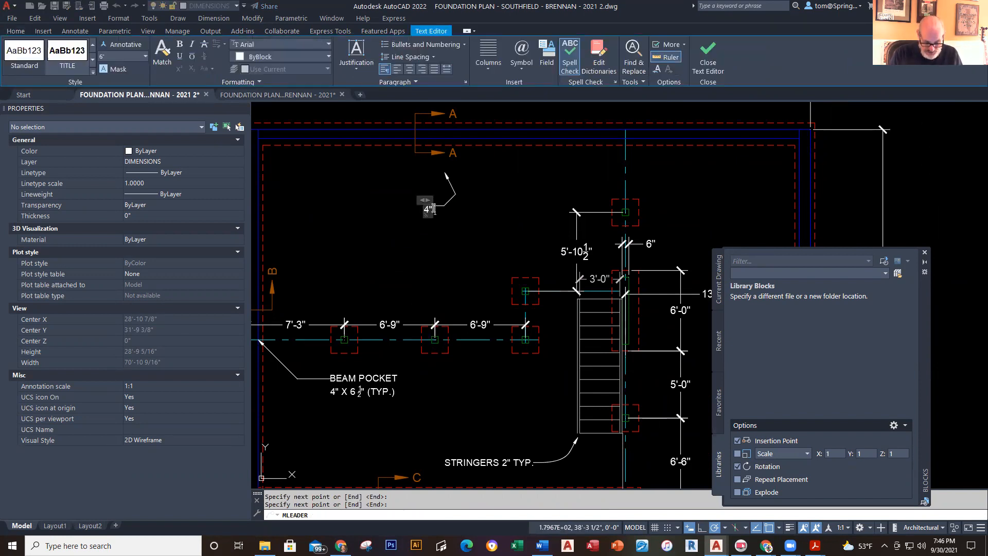
{"action": "type", "text": "\" CONCR"}
{"action": "key", "text": "BackSpace"}
{"action": "key", "text": "BackSpace"}
{"action": "type", "text": "C."}
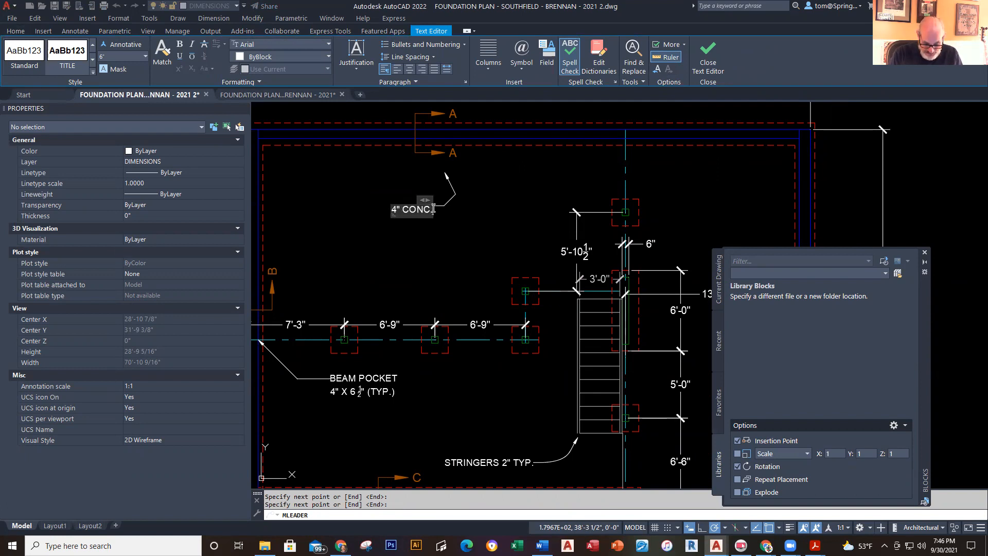
{"action": "type", "text": " SLAB"}
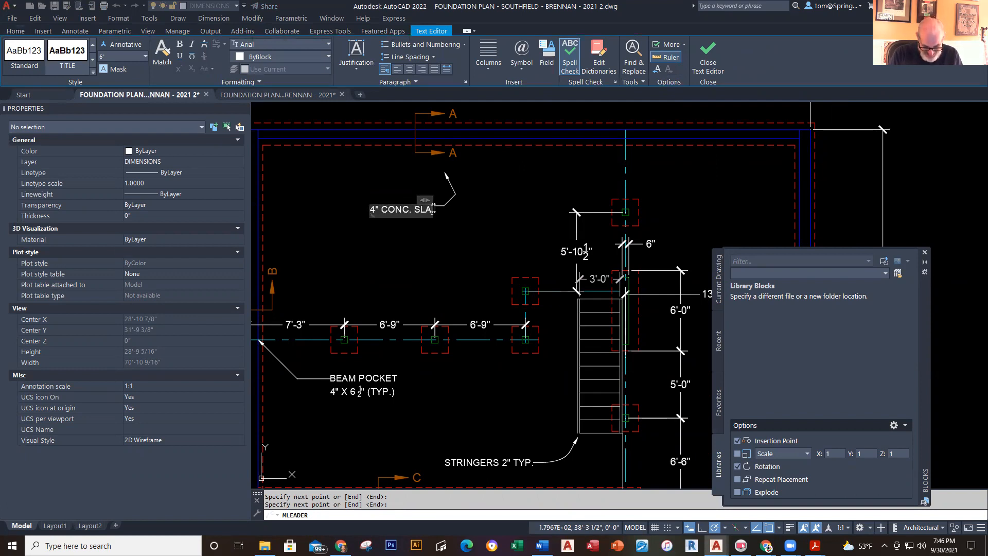
{"action": "type", "text": " - REING"}
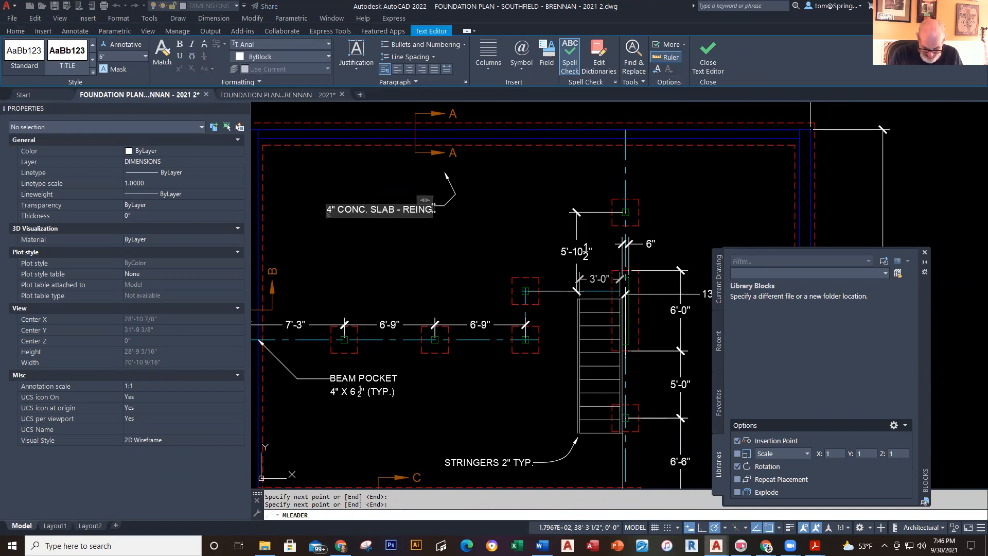
{"action": "key", "text": "BackSpace"}
{"action": "type", "text": "F"}
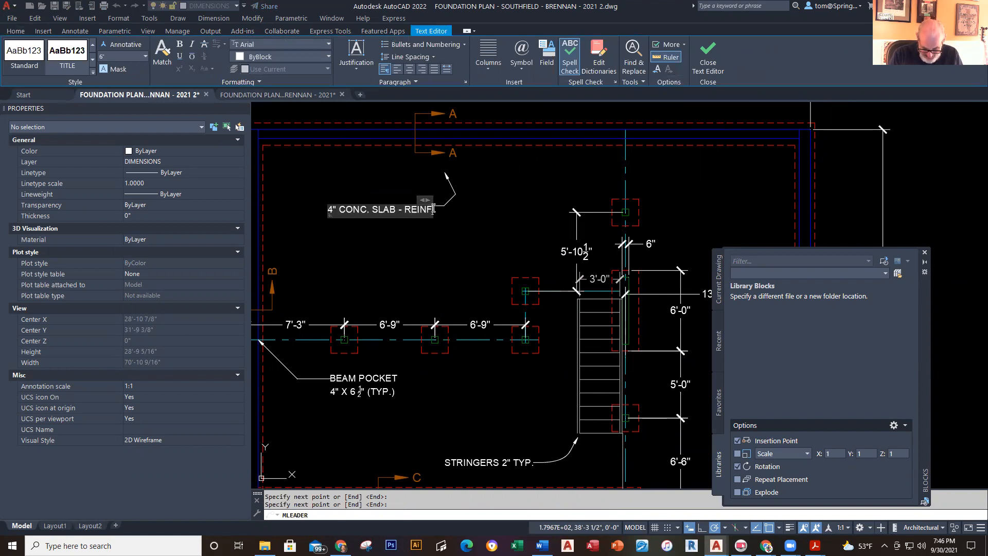
{"action": "type", "text": "  W/"}
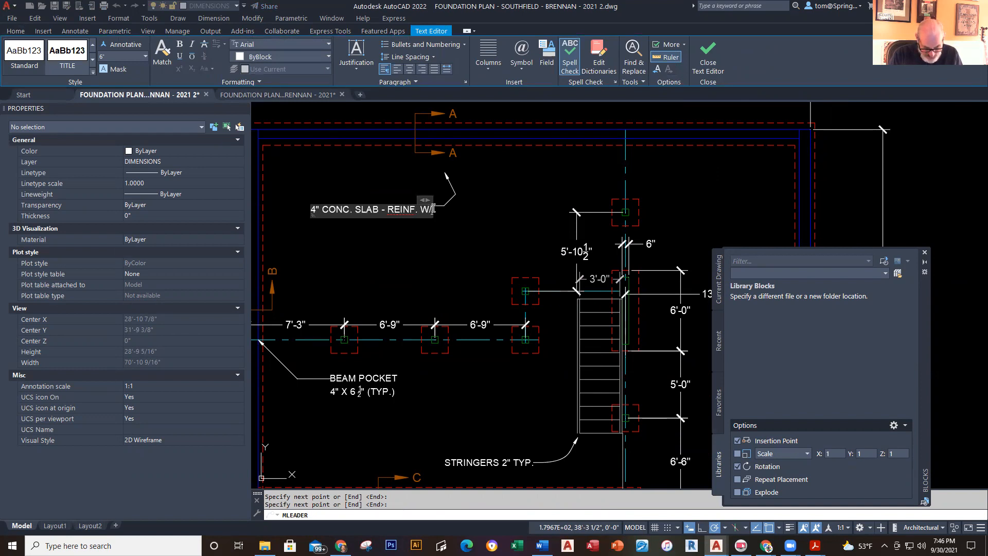
{"action": "type", "text": "6"}
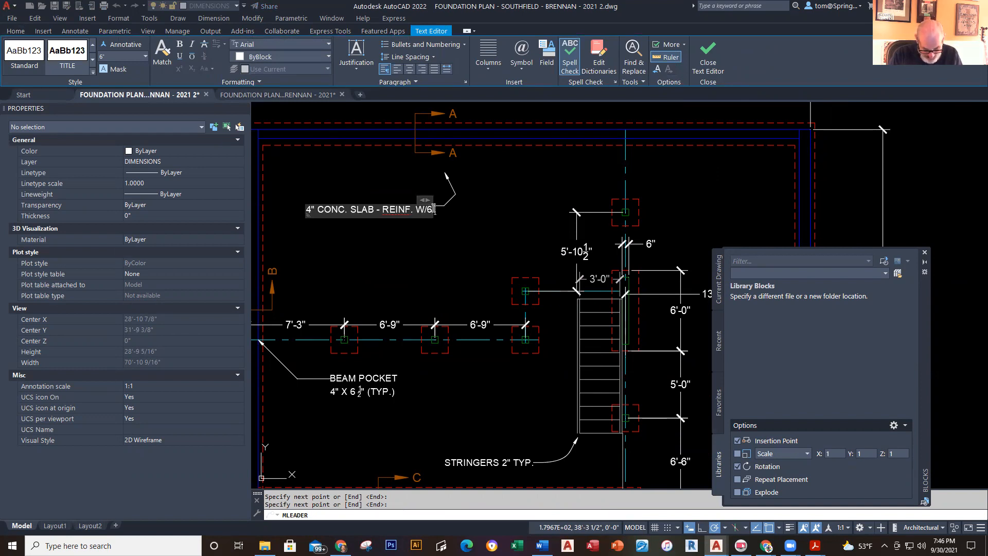
{"action": "type", "text": " X"}
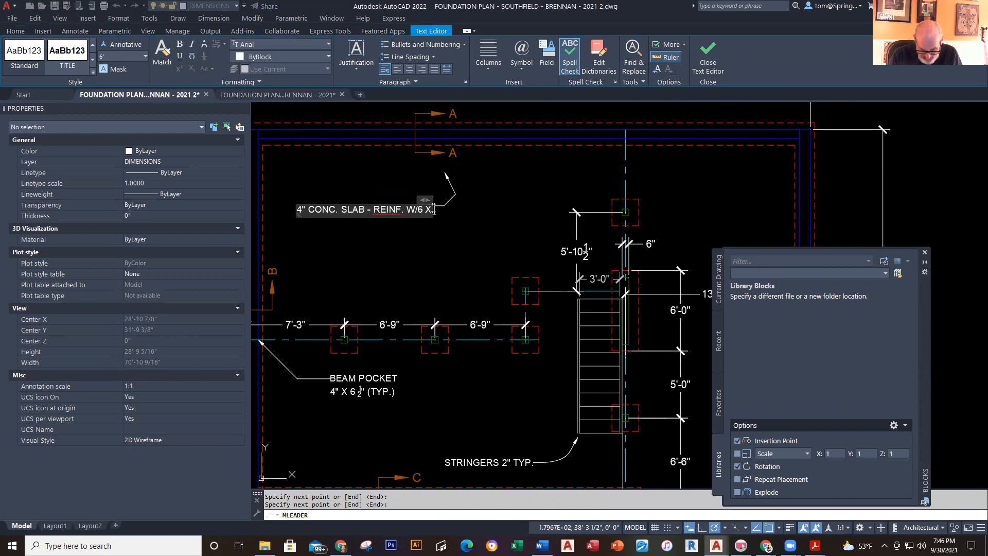
{"action": "type", "text": " 6"}
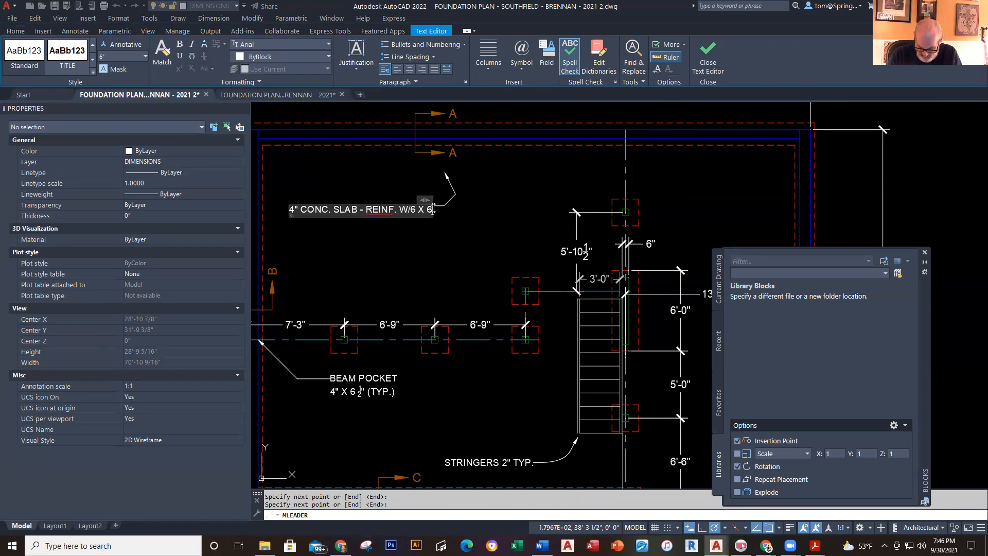
- Add W.W.F and ON 4 MIL PLASTIC FILM as the second and third lines of the slab note and finish the text
{"action": "key", "text": "Return"}
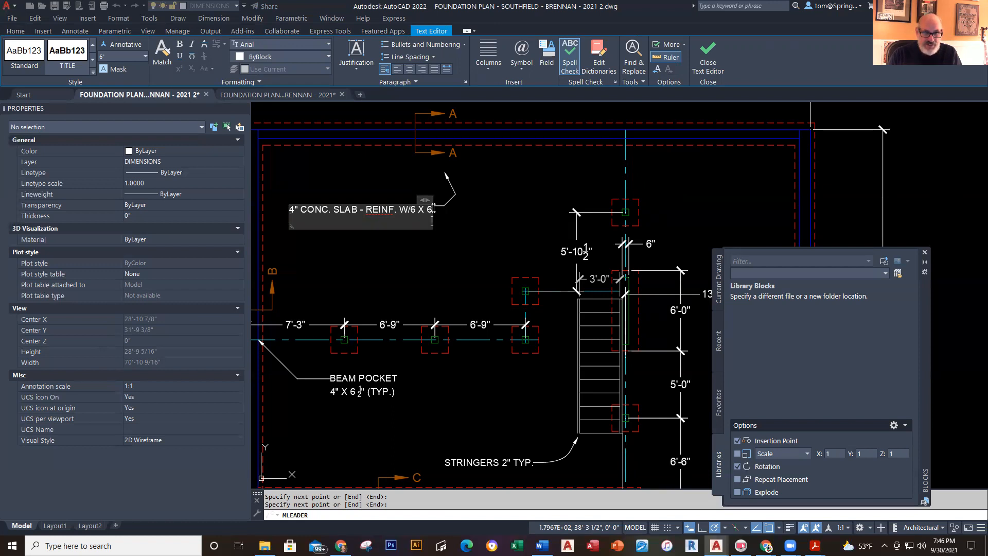
{"action": "type", "text": "W.W.F"}
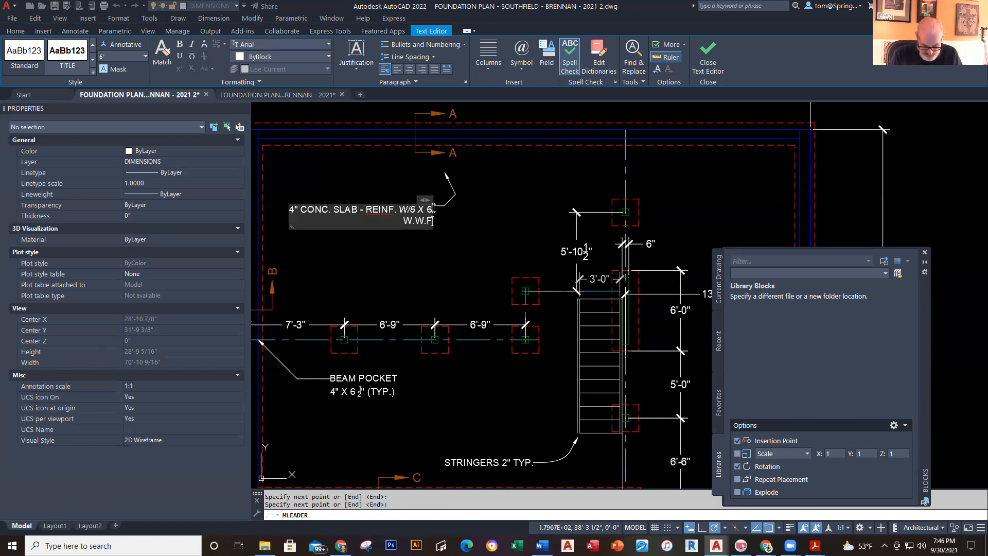
{"action": "key", "text": "Return"}
{"action": "type", "text": "ON"}
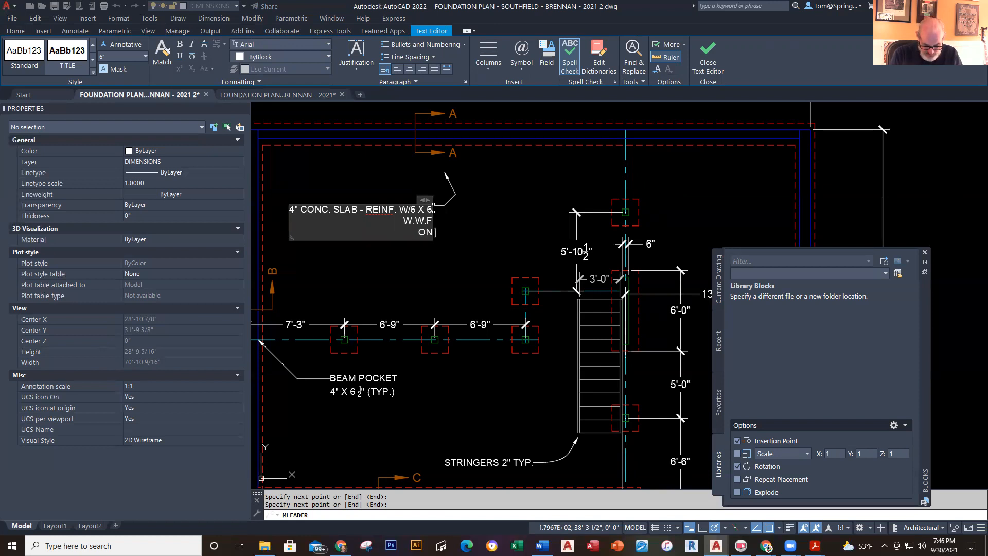
{"action": "type", "text": " 4 MI"}
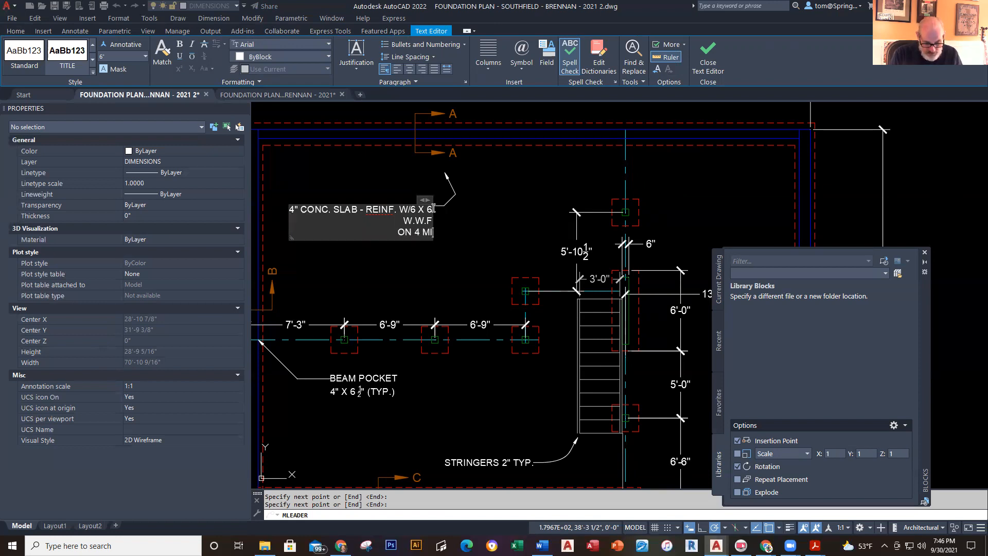
{"action": "type", "text": "L PLASTIC "}
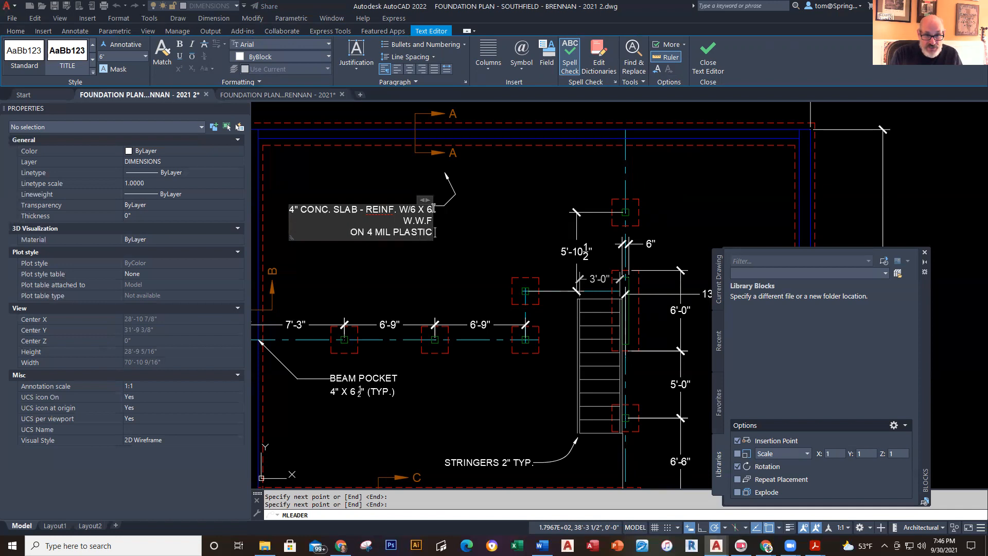
{"action": "type", "text": "FILM"}
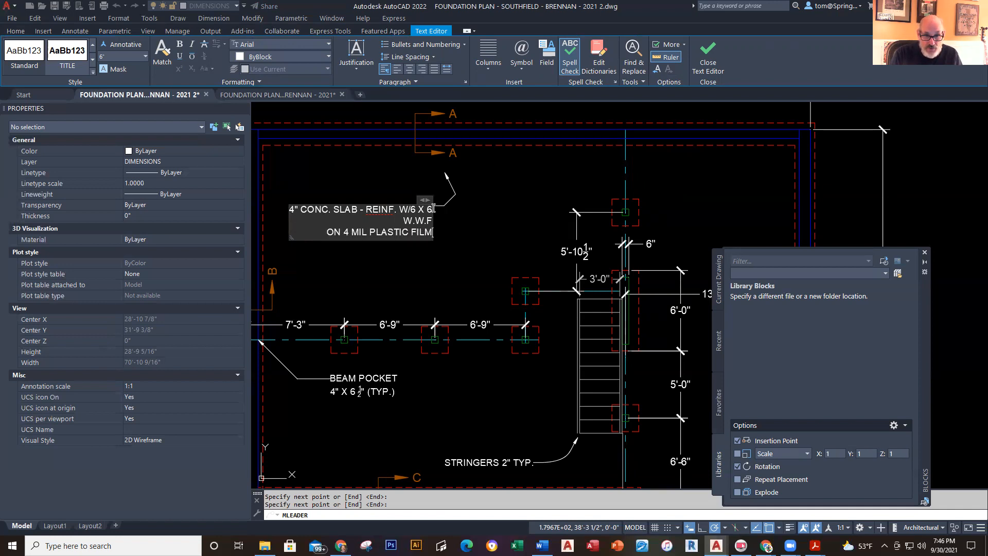
{"action": "left_click", "coordinate": [471, 268]}
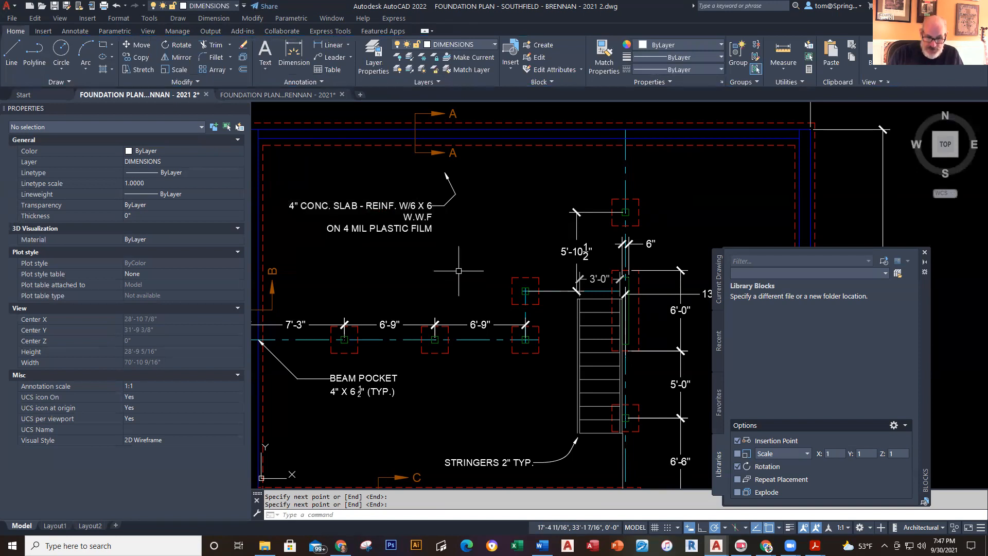
- Change the concrete slab leader's type to Spline
{"action": "left_click", "coordinate": [409, 206]}
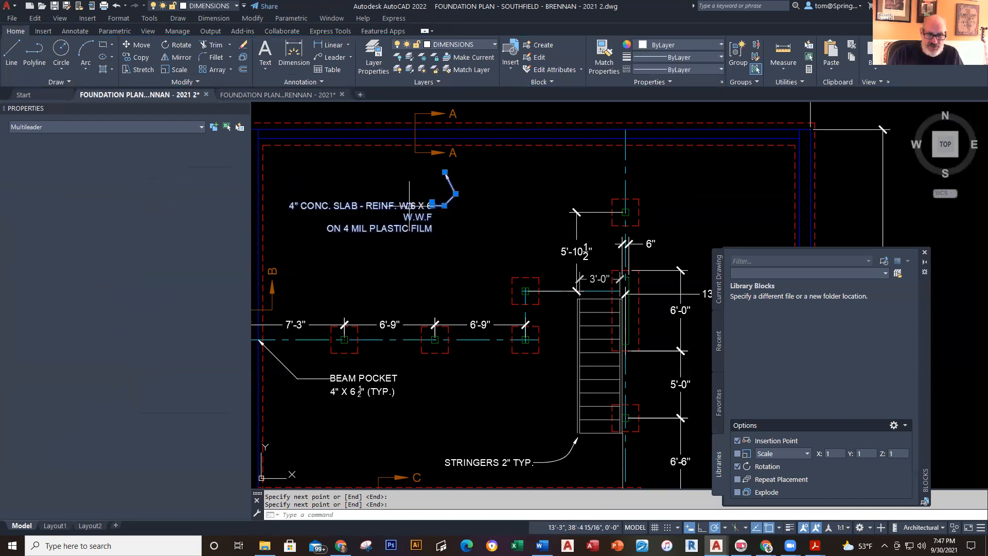
{"action": "key", "text": "Escape"}
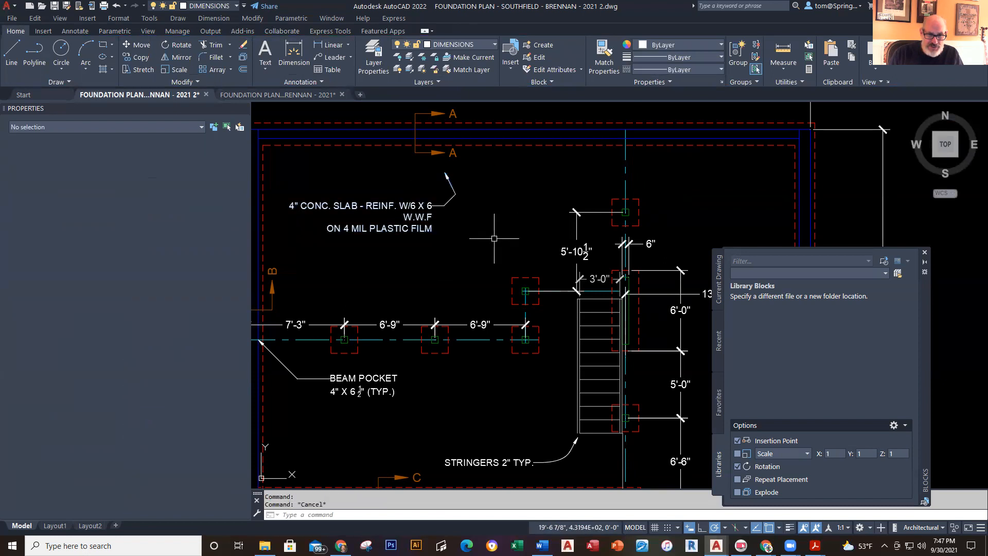
{"action": "left_click", "coordinate": [433, 203]}
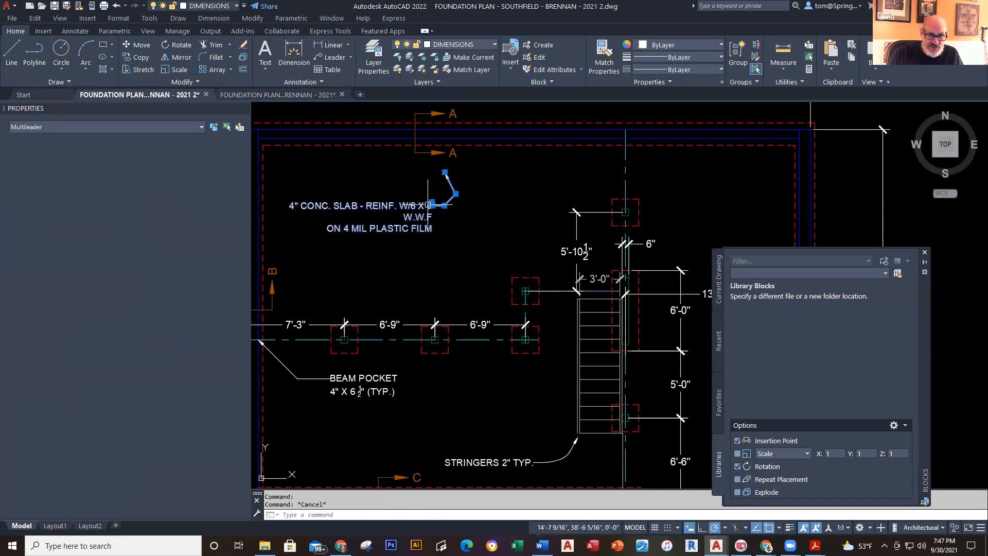
{"action": "left_click", "coordinate": [229, 298]}
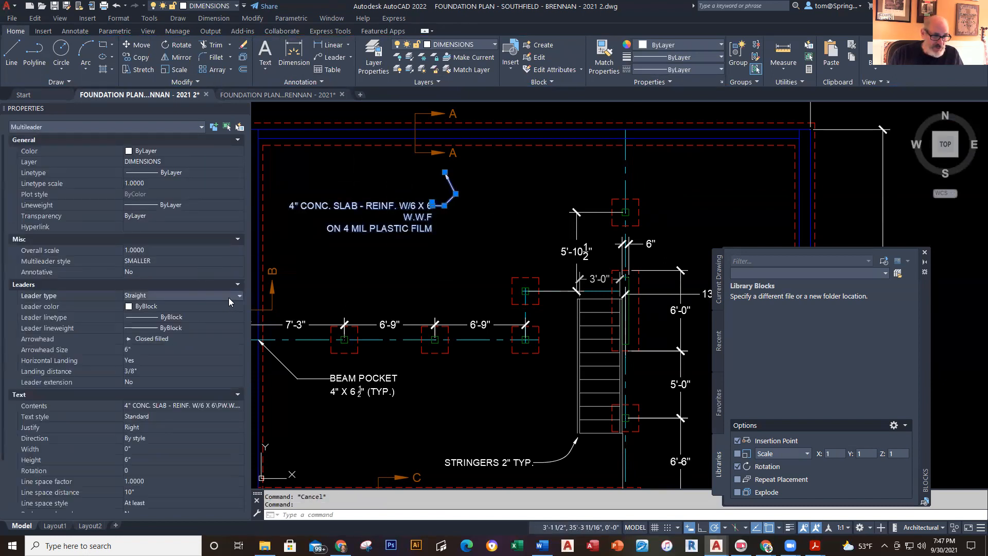
{"action": "left_click", "coordinate": [241, 294]}
{"action": "left_click", "coordinate": [167, 315]}
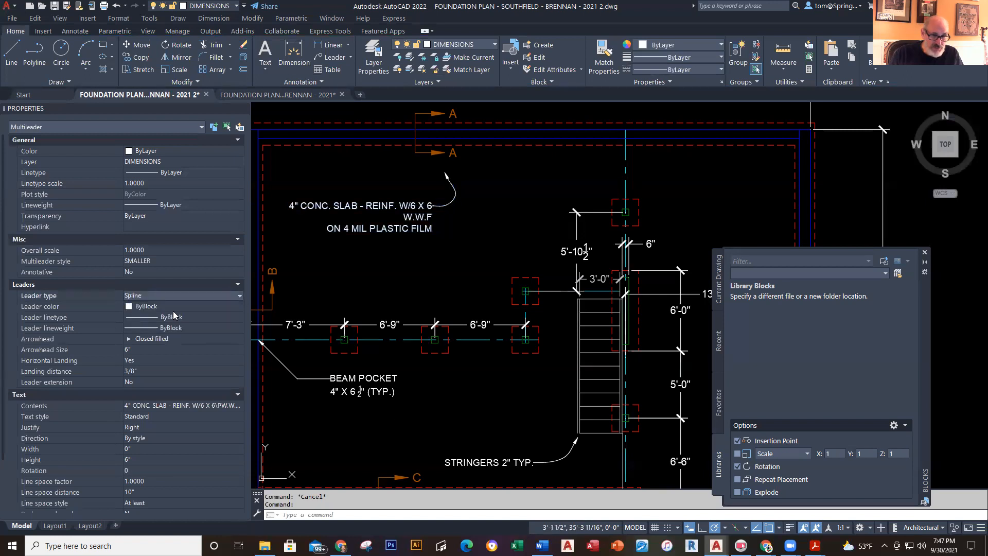
{"action": "key", "text": "Escape"}
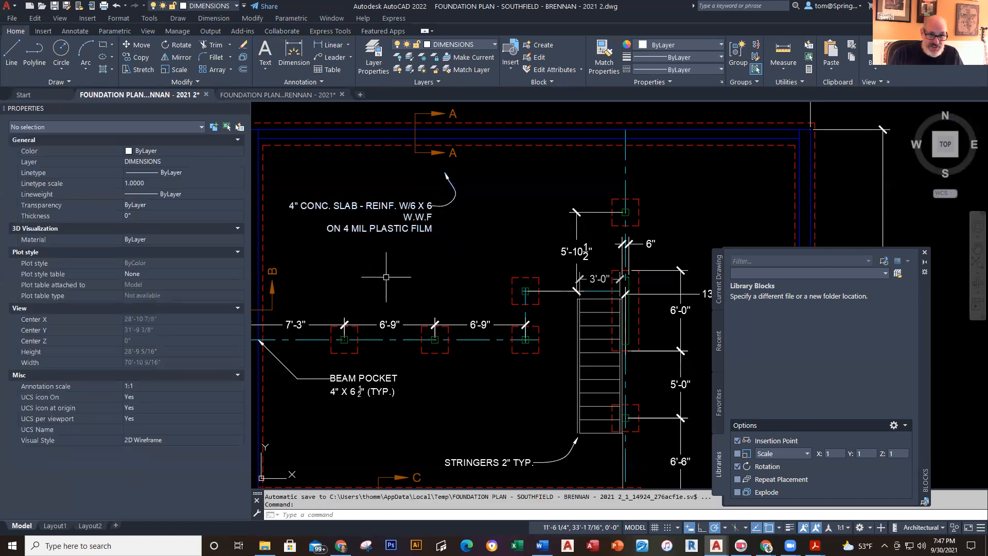
- Set the text justification of the concrete slab leader note to Left
{"action": "middle_click_drag", "start_coordinate": [386, 277], "coordinate": [487, 271]}
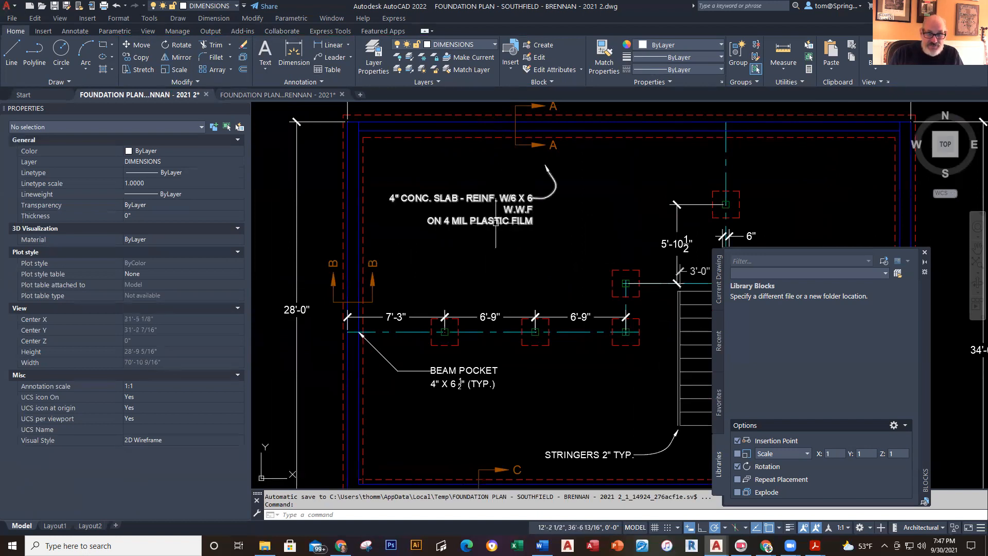
{"action": "left_click", "coordinate": [507, 210]}
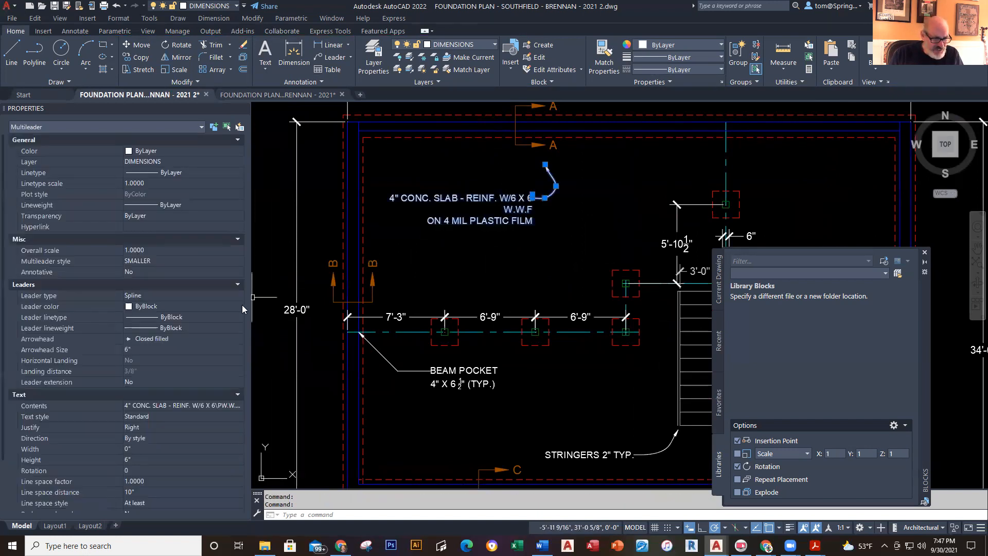
{"action": "left_click", "coordinate": [203, 428]}
{"action": "left_click", "coordinate": [239, 427]}
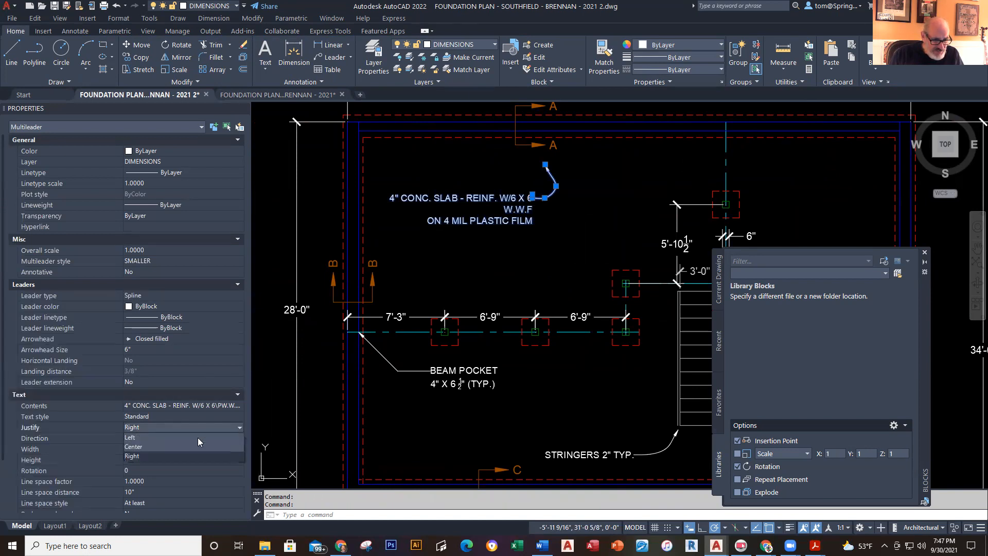
{"action": "left_click", "coordinate": [156, 432]}
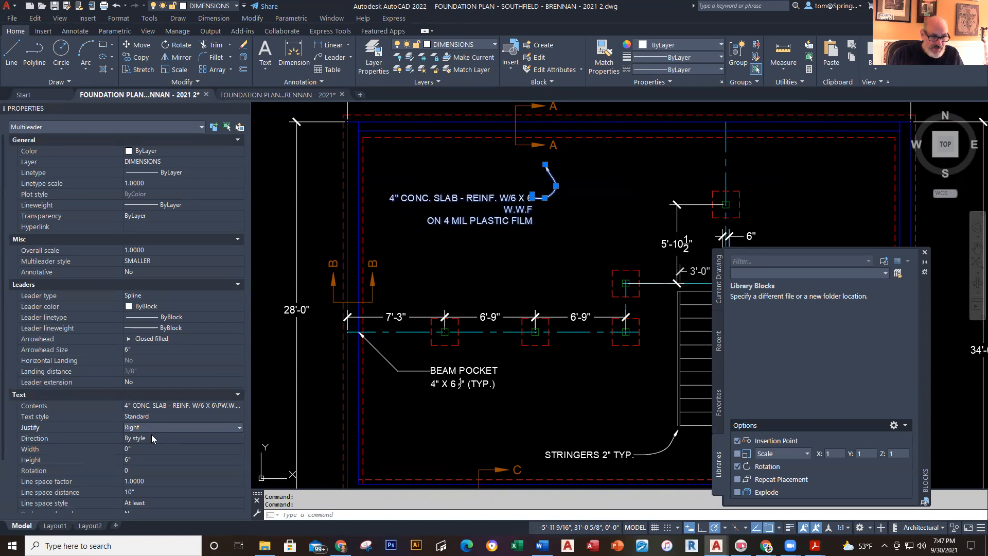
{"action": "left_click", "coordinate": [236, 427]}
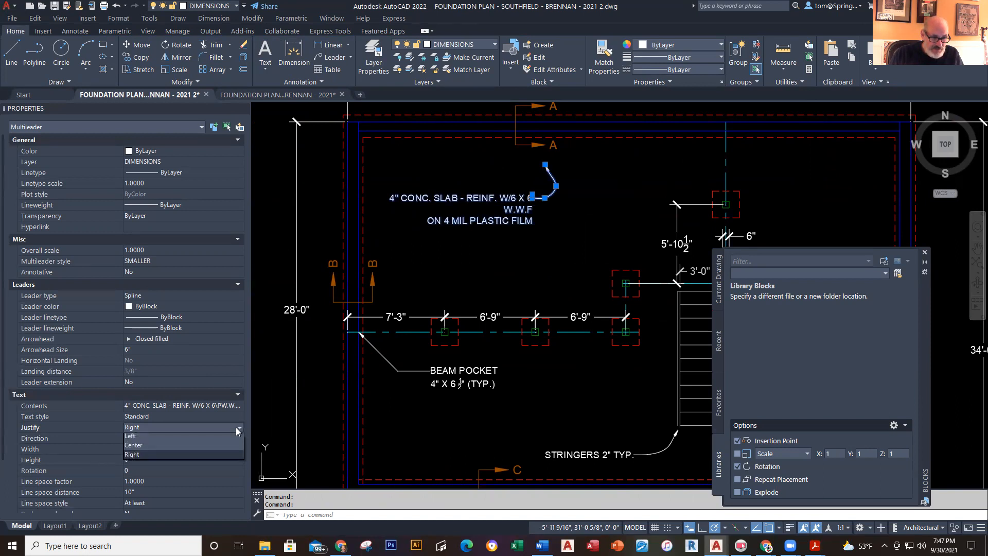
{"action": "left_click", "coordinate": [127, 438]}
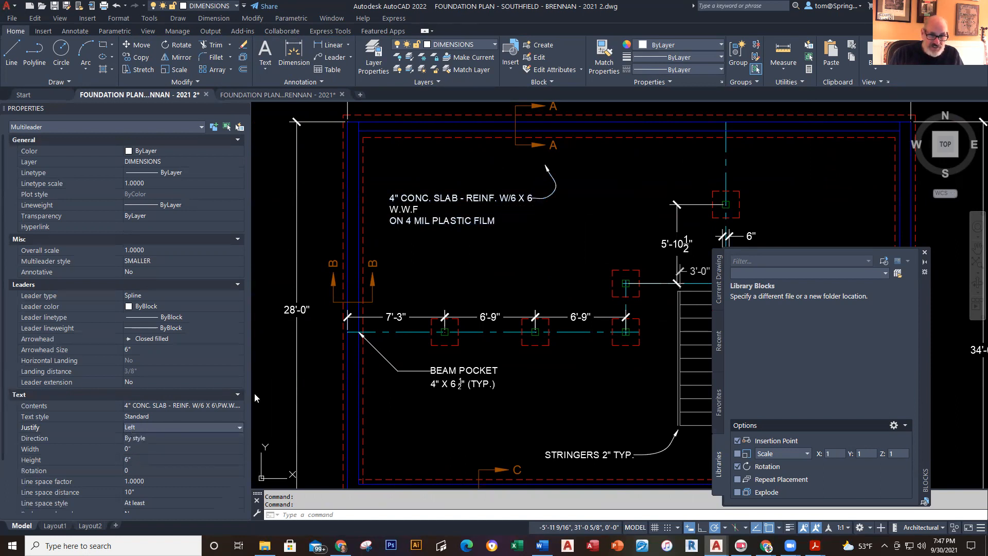
{"action": "key", "text": "Escape"}
- Move the concrete slab note with its leader about 3' horizontally to the right
{"action": "scroll", "coordinate": [534, 273], "scroll_direction": "down", "scroll_amount": 3}
{"action": "middle_click_drag", "start_coordinate": [534, 272], "coordinate": [482, 283]}
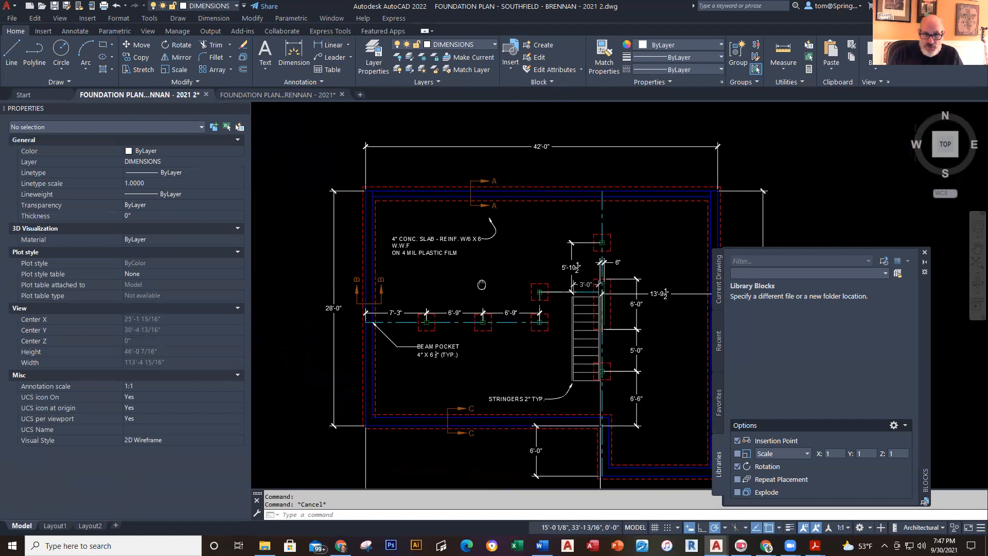
{"action": "type", "text": "m"}
{"action": "key", "text": "Return"}
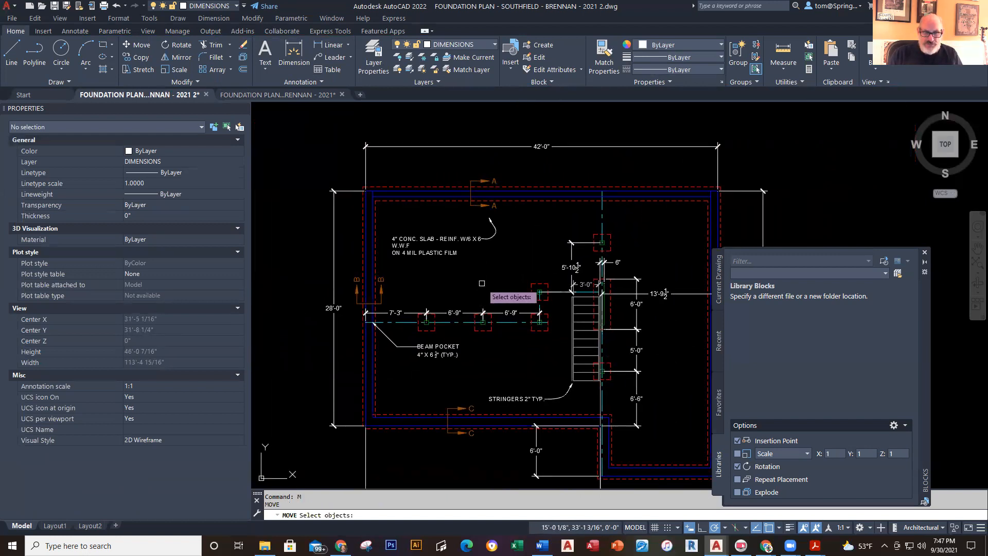
{"action": "left_click", "coordinate": [486, 252]}
{"action": "key", "text": "Return"}
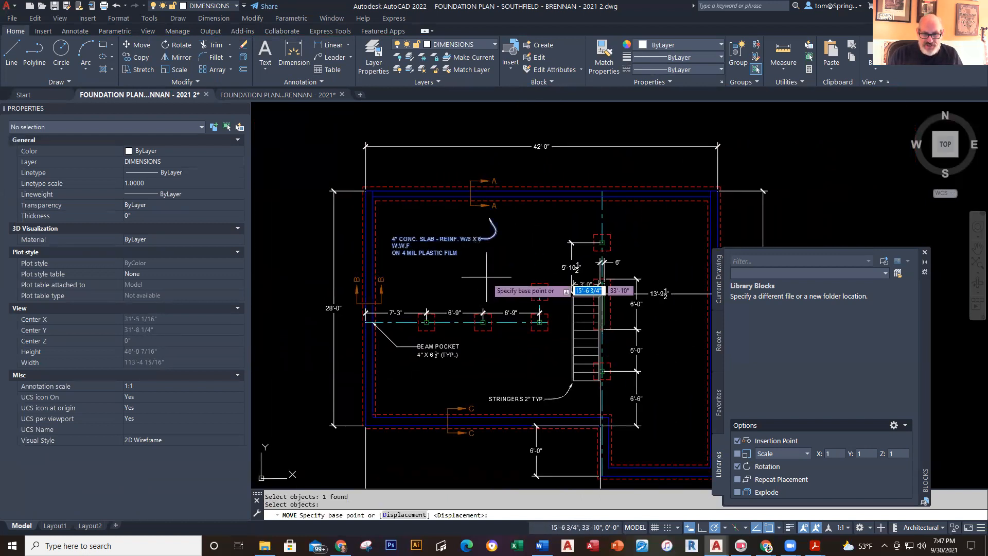
{"action": "left_click", "coordinate": [486, 277]}
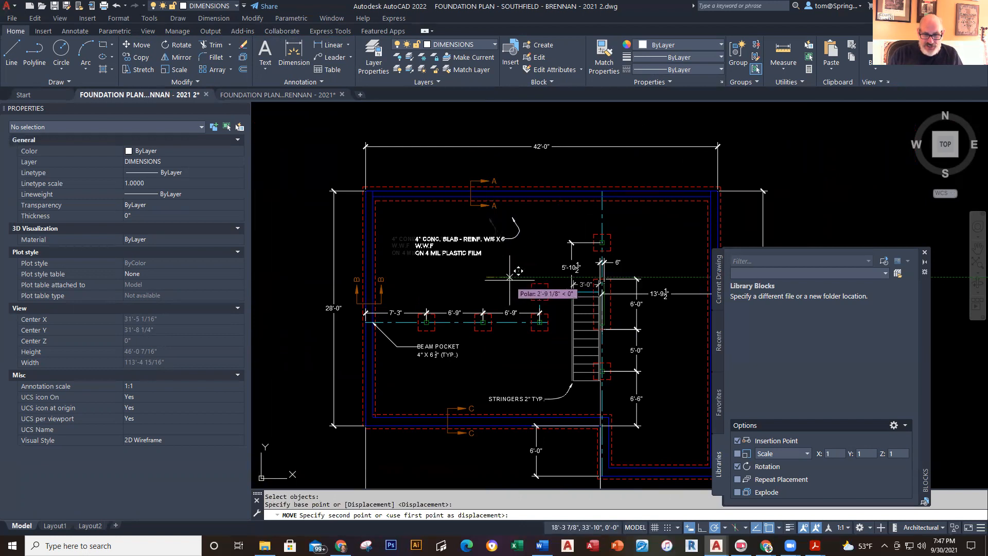
{"action": "left_click", "coordinate": [512, 277]}
{"action": "key", "text": "Escape"}
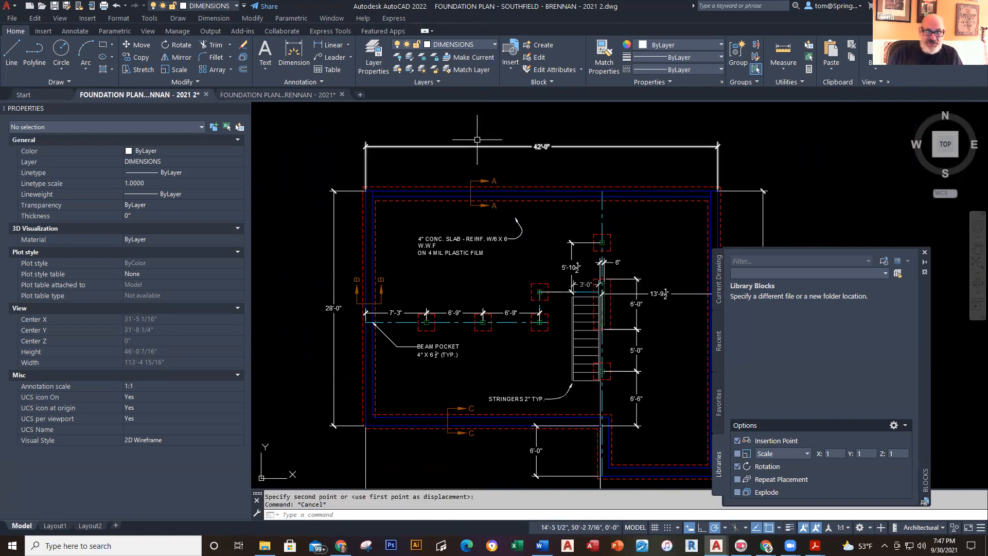
{"action": "scroll", "coordinate": [426, 282], "scroll_direction": "up", "scroll_amount": 4}
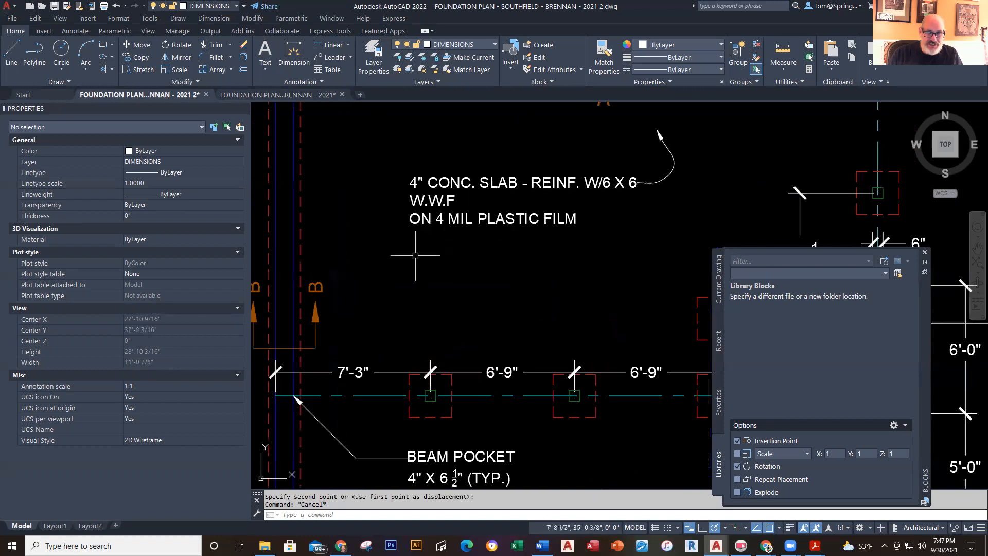
{"action": "left_click", "coordinate": [332, 57]}
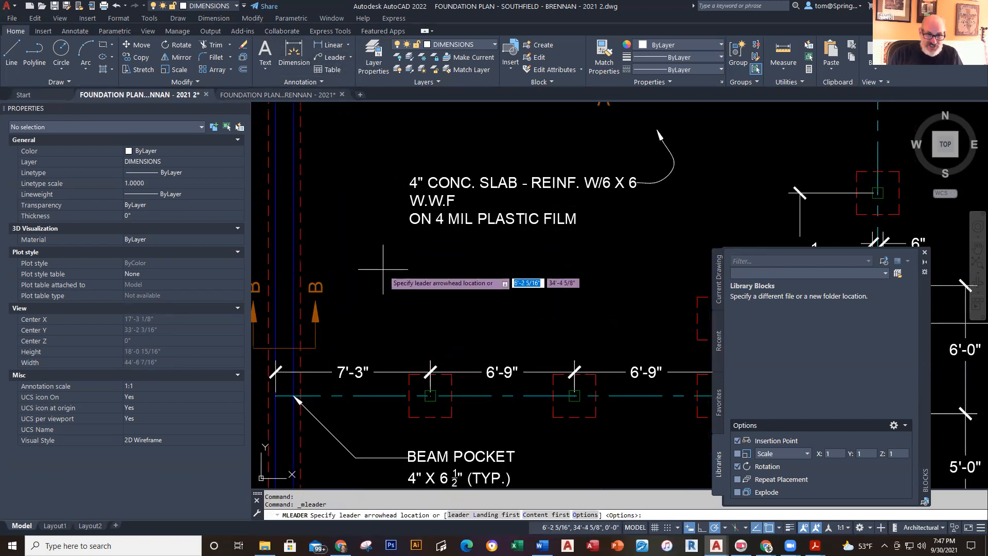
{"action": "left_click", "coordinate": [381, 266]}
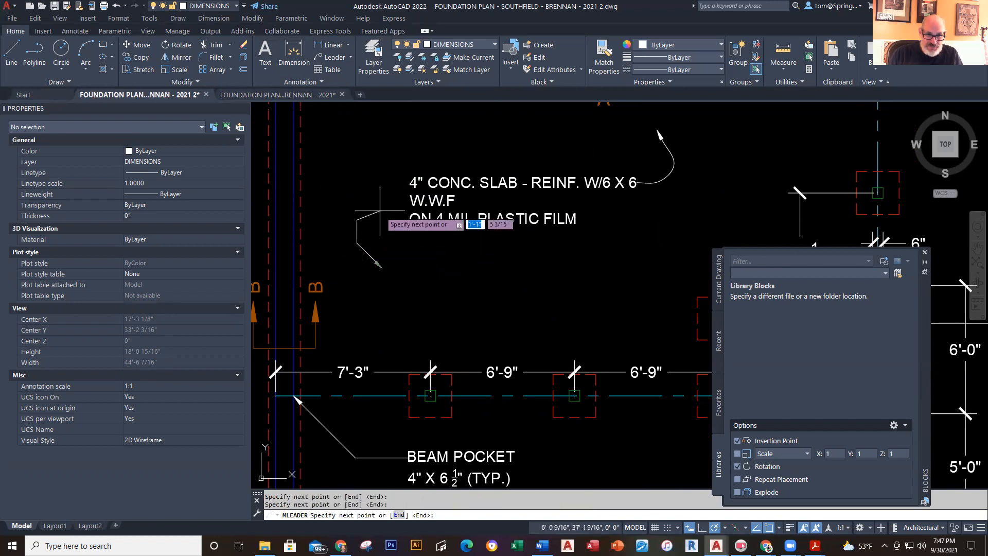
{"action": "key", "text": "Escape"}
- Place a second multileader without text, its arrowhead below the slab note and its landing beside the ON 4 MIL PLASTIC FILM line
{"action": "right_click", "coordinate": [423, 262]}
{"action": "left_click", "coordinate": [432, 265]}
{"action": "left_click", "coordinate": [403, 263]}
{"action": "left_click", "coordinate": [377, 245]}
{"action": "left_click", "coordinate": [376, 219]}
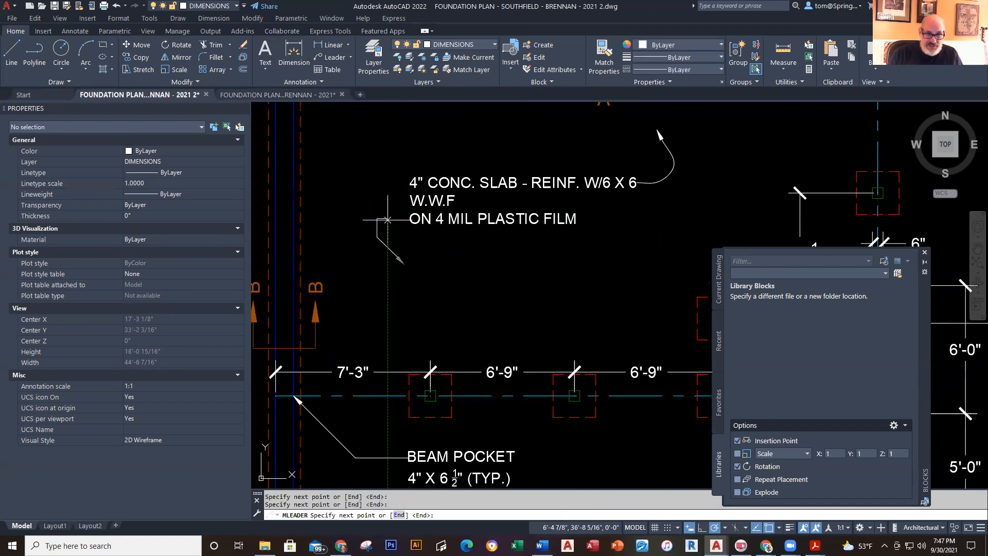
{"action": "key", "text": "Return"}
{"action": "key", "text": "Escape"}
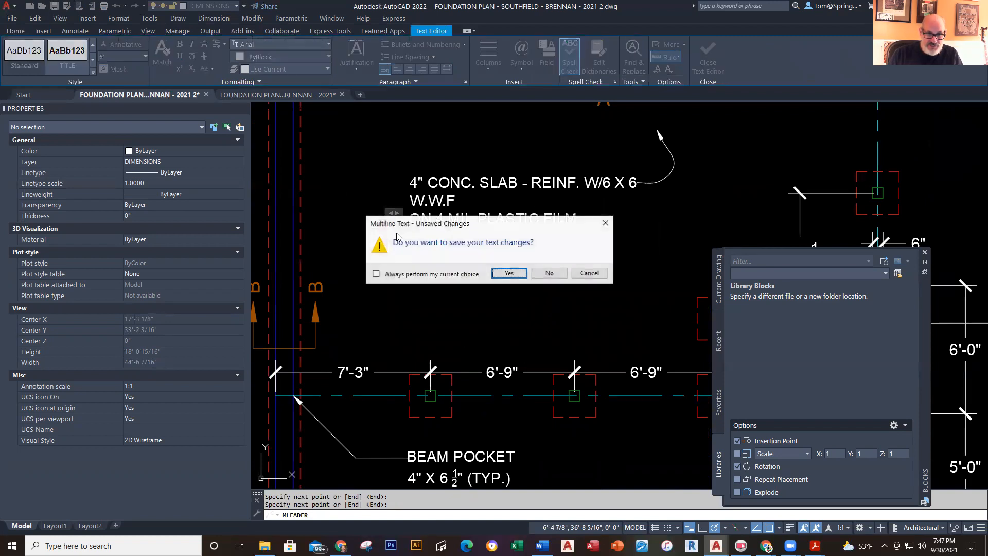
{"action": "left_click", "coordinate": [508, 273]}
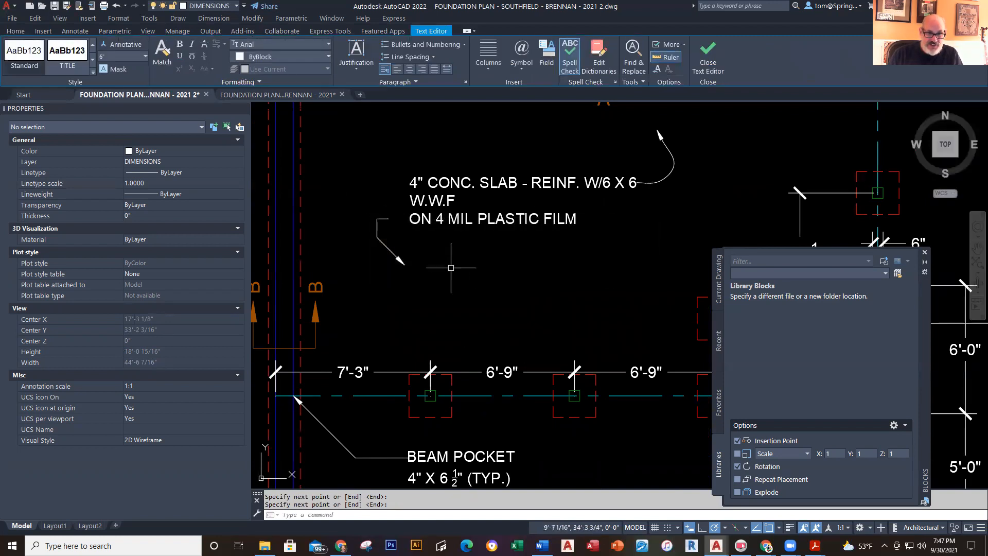
- Change the leader type of the new textless leader to Spline
{"action": "left_click", "coordinate": [396, 251]}
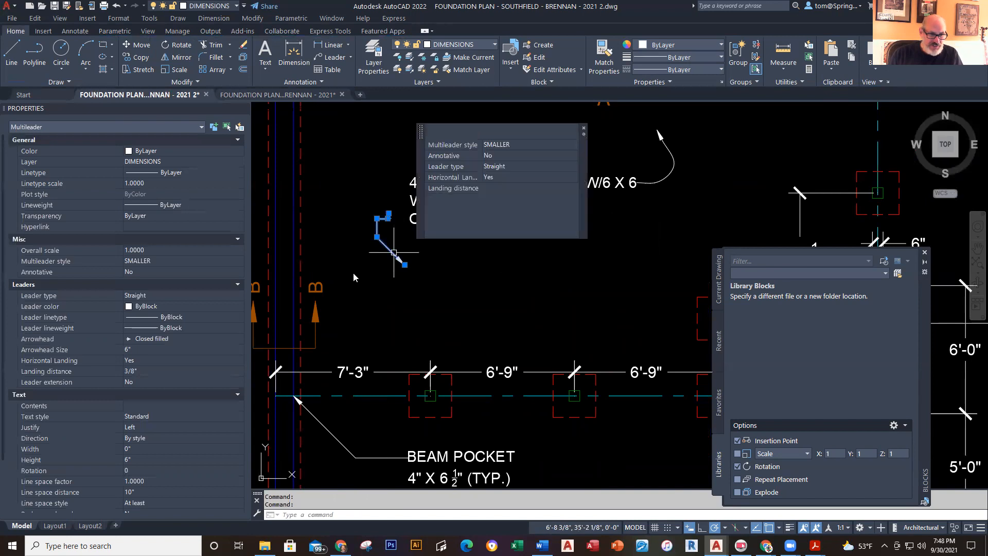
{"action": "left_click", "coordinate": [232, 298]}
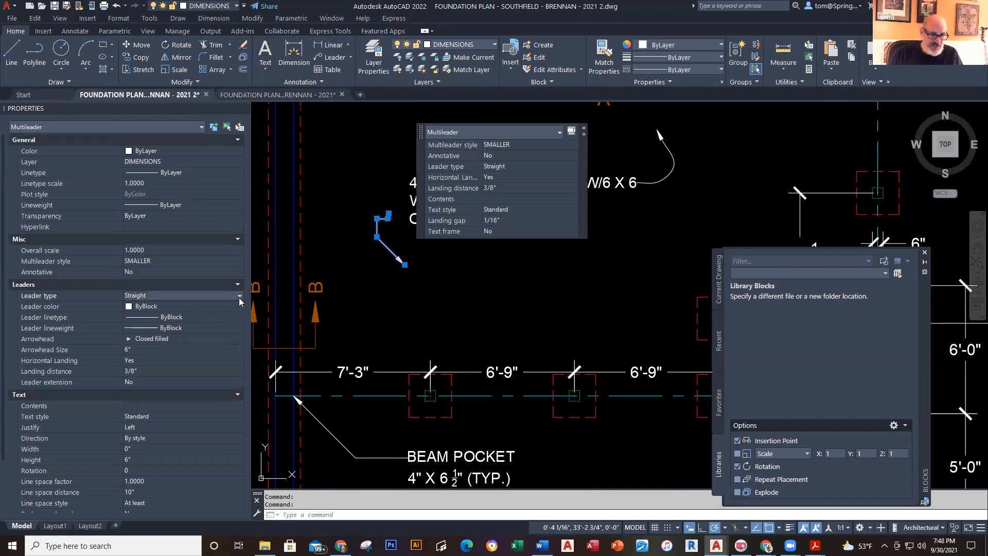
{"action": "left_click", "coordinate": [239, 297]}
{"action": "left_click", "coordinate": [134, 315]}
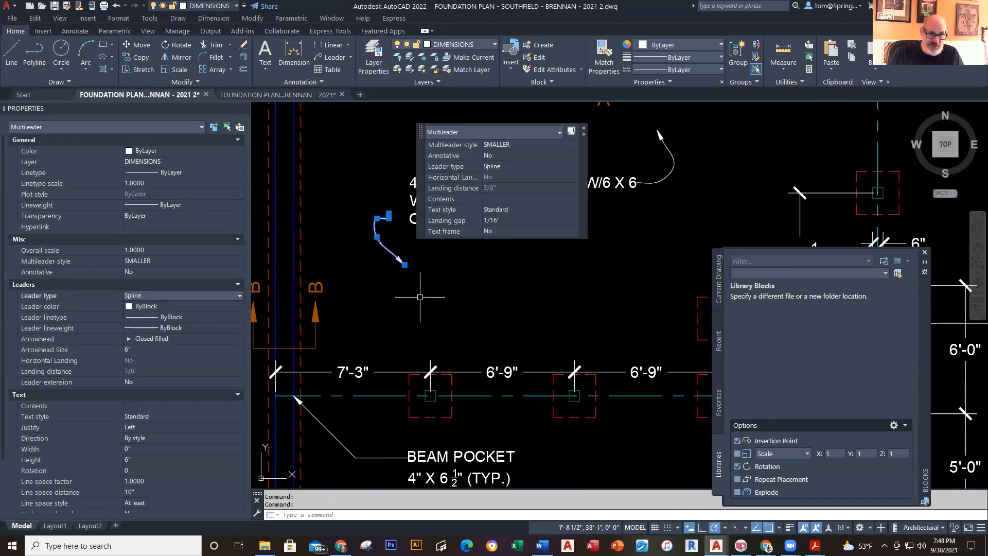
{"action": "key", "text": "Escape"}
- Nudge the textless spline leader to the right until its tail sits just before the ON 4 MIL PLASTIC FILM line
{"action": "scroll", "coordinate": [437, 268], "scroll_direction": "up", "scroll_amount": 2}
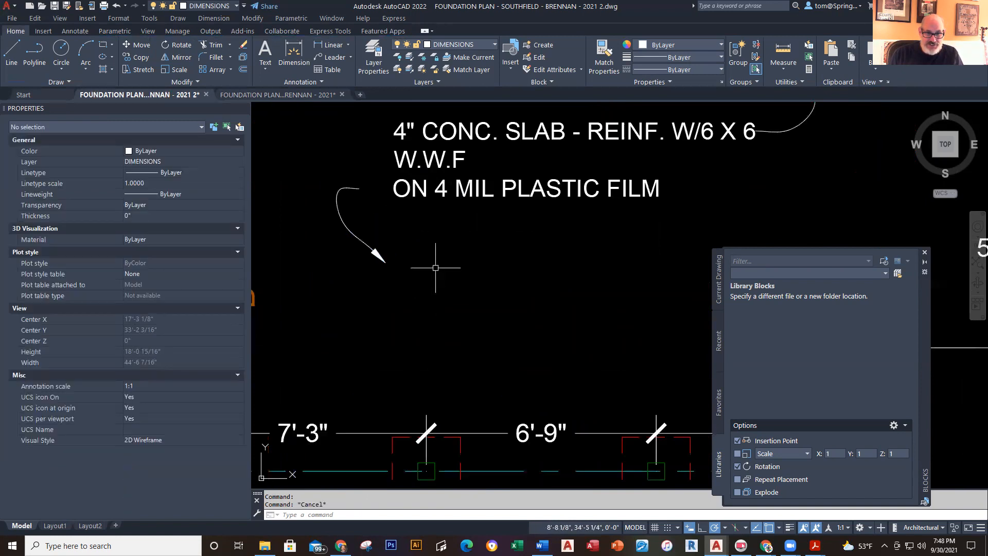
{"action": "left_click", "coordinate": [354, 237]}
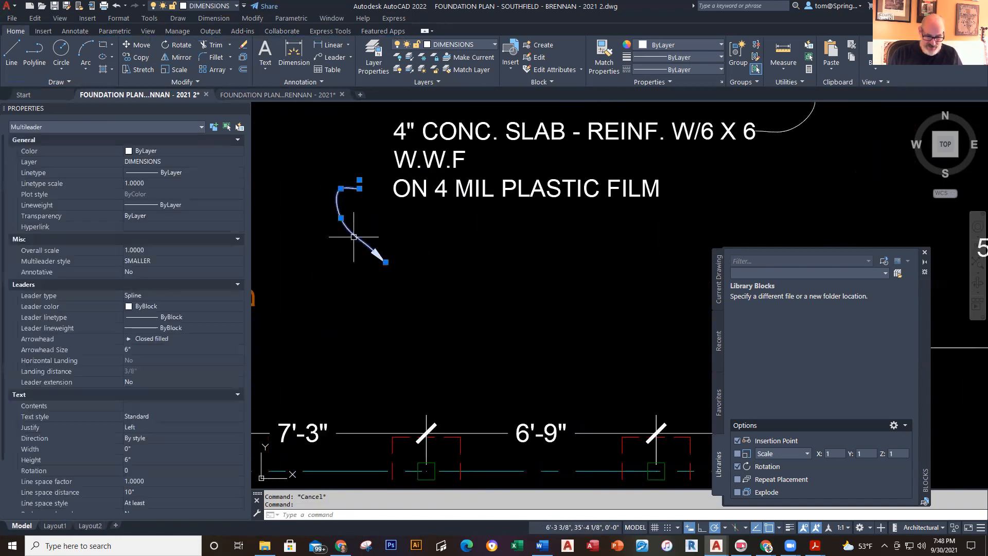
{"action": "key", "text": "ctrl+Right"}
{"action": "key", "text": "ctrl+Right"}
{"action": "key", "text": "ctrl+Right"}
{"action": "key", "text": "ctrl+Right"}
{"action": "key", "text": "ctrl+Right"}
{"action": "key", "text": "ctrl+Right"}
{"action": "key", "text": "ctrl+Right"}
{"action": "key", "text": "ctrl+Right"}
{"action": "key", "text": "ctrl+Right"}
{"action": "key", "text": "ctrl+Right"}
{"action": "key", "text": "ctrl+Right"}
{"action": "key", "text": "ctrl+Right"}
{"action": "key", "text": "ctrl+Right"}
{"action": "key", "text": "ctrl+Right"}
{"action": "key", "text": "ctrl+Right"}
{"action": "key", "text": "ctrl+Right"}
{"action": "key", "text": "ctrl+Right"}
{"action": "key", "text": "ctrl+Right"}
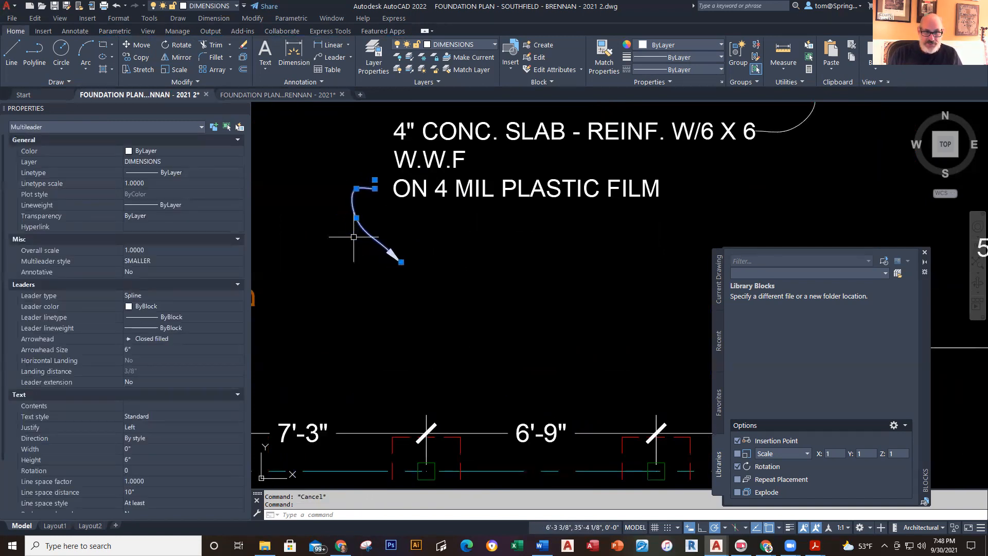
{"action": "key", "text": "Escape"}
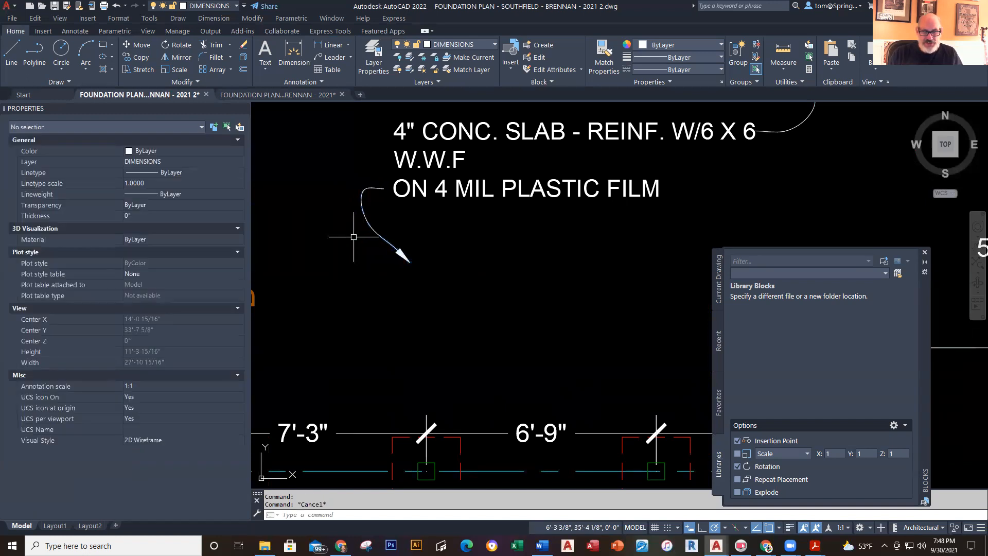
{"action": "scroll", "coordinate": [385, 276], "scroll_direction": "down", "scroll_amount": 4}
{"action": "middle_click_drag", "start_coordinate": [385, 276], "coordinate": [355, 252]}
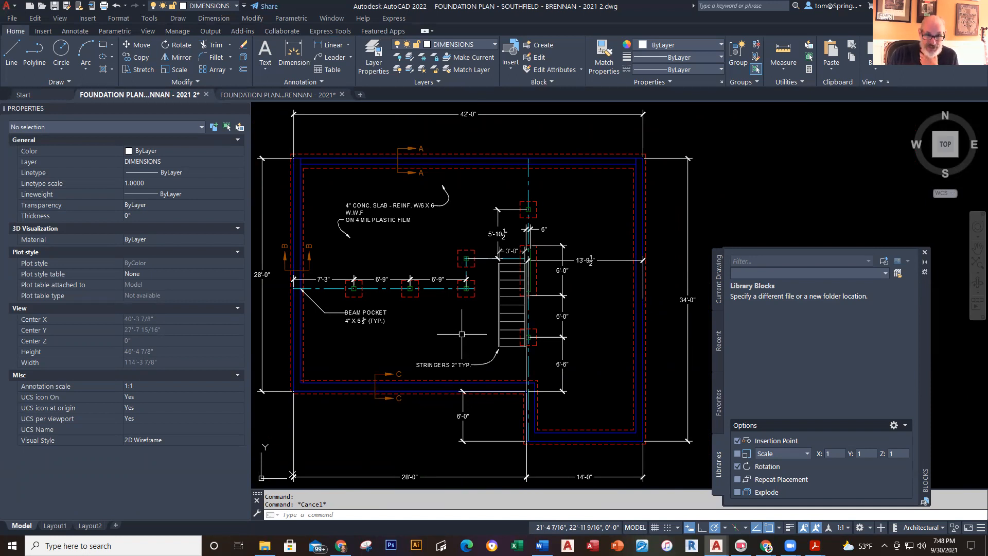
{"action": "scroll", "coordinate": [462, 334], "scroll_direction": "down", "scroll_amount": 2}
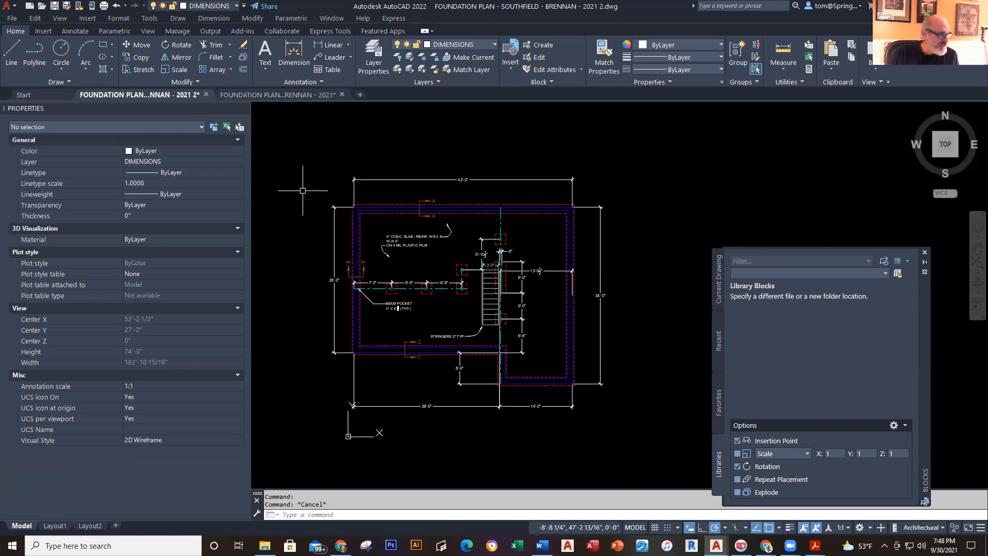
{"action": "middle_click_drag", "start_coordinate": [303, 190], "coordinate": [339, 189]}
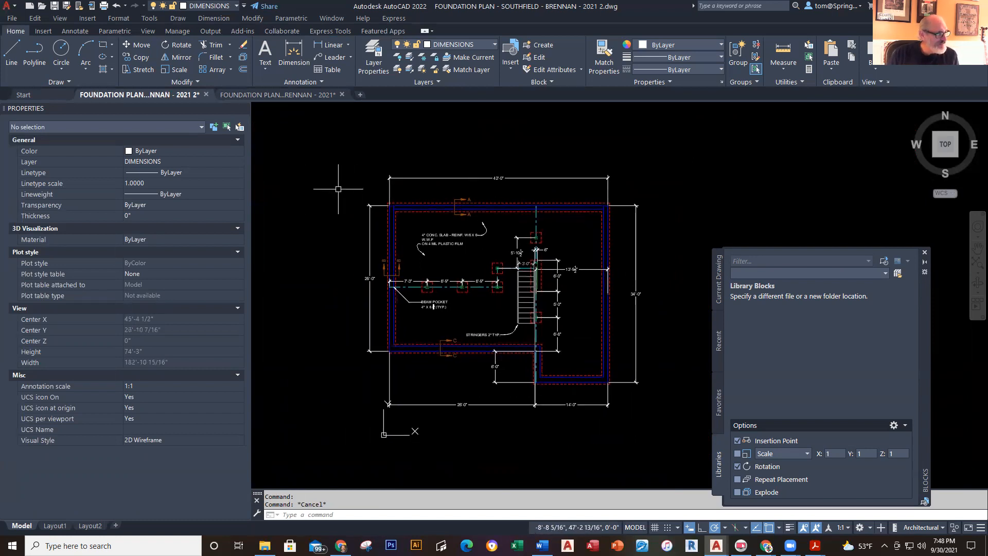
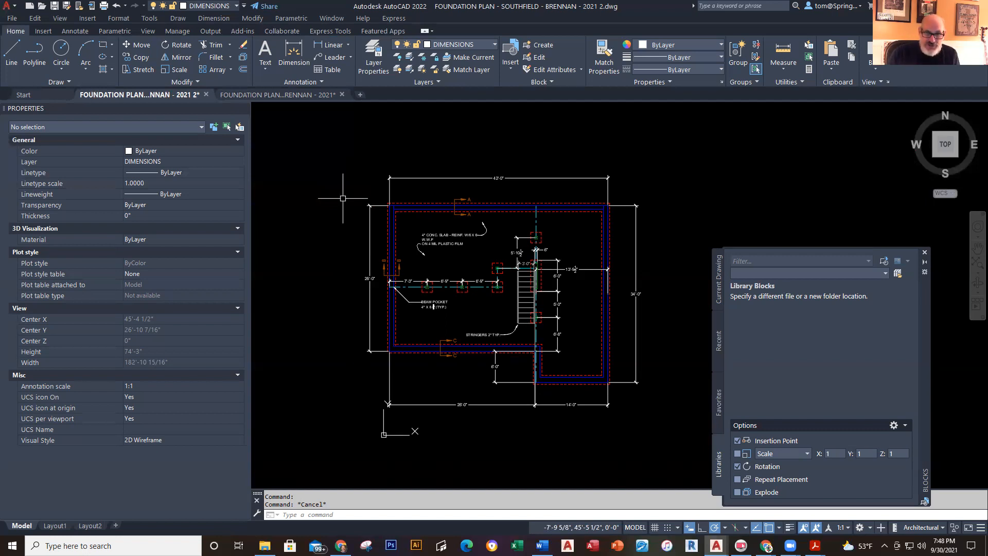
- Make DOORS the current layer
{"action": "scroll", "coordinate": [430, 201], "scroll_direction": "up", "scroll_amount": 4}
{"action": "scroll", "coordinate": [429, 201], "scroll_direction": "up", "scroll_amount": 2}
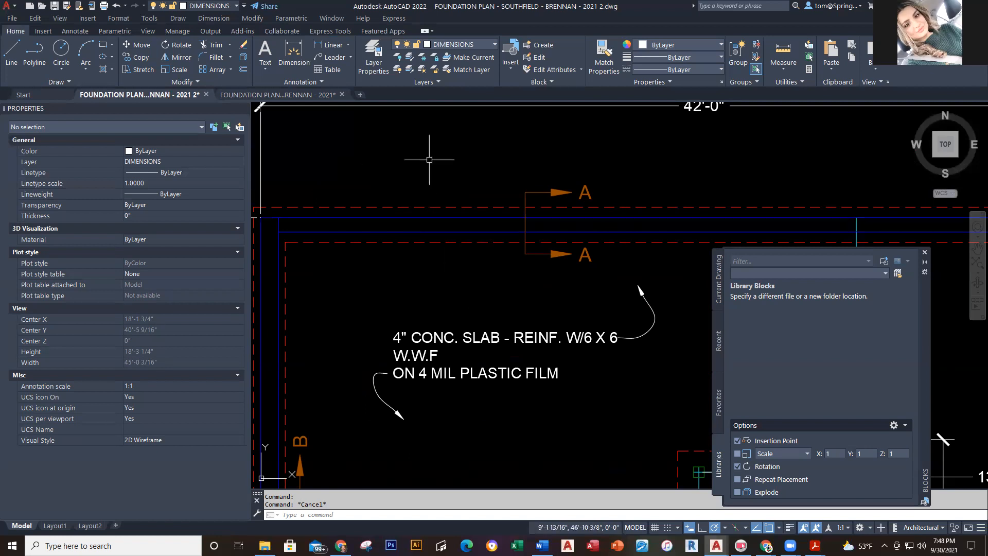
{"action": "left_click", "coordinate": [495, 45]}
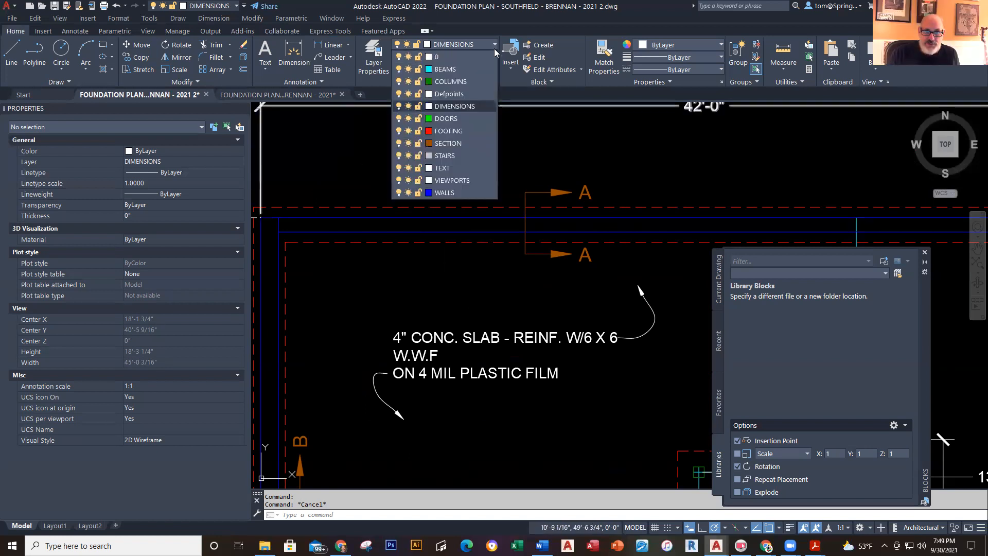
{"action": "left_click", "coordinate": [445, 119]}
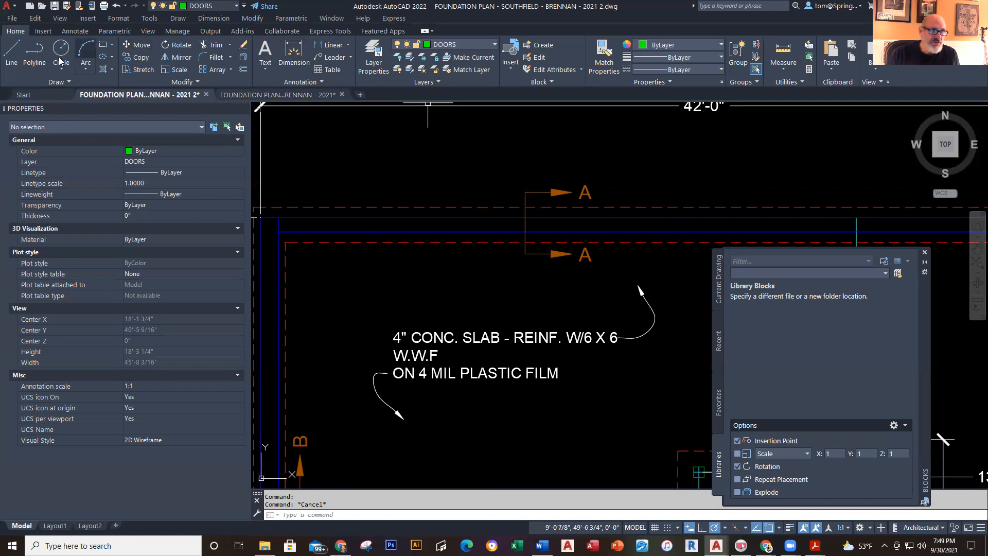
{"action": "left_click", "coordinate": [40, 50]}
{"action": "scroll", "coordinate": [357, 157], "scroll_direction": "down", "scroll_amount": 3}
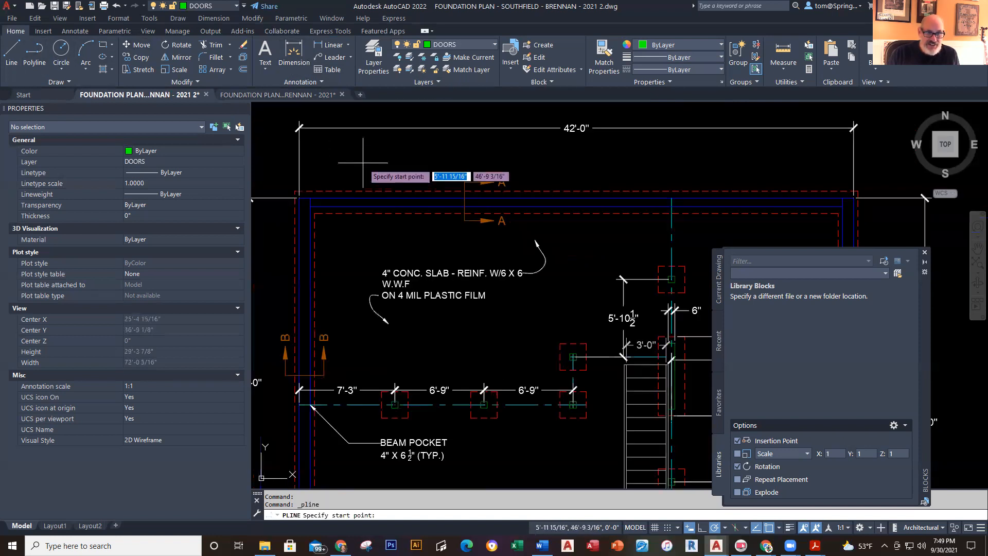
{"action": "middle_click_drag", "start_coordinate": [360, 162], "coordinate": [394, 172]}
{"action": "scroll", "coordinate": [365, 208], "scroll_direction": "up", "scroll_amount": 2}
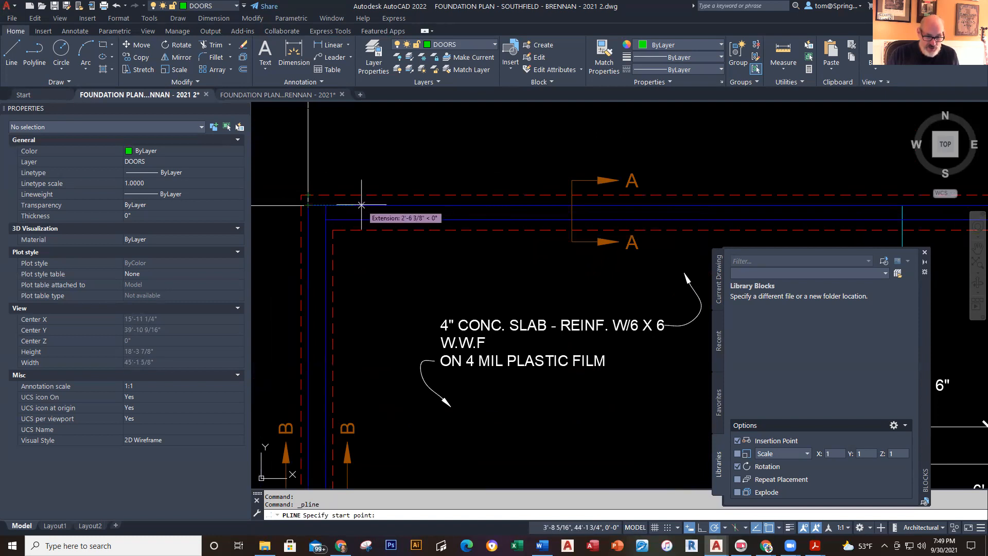
{"action": "type", "text": "7'"}
{"action": "key", "text": "Return"}
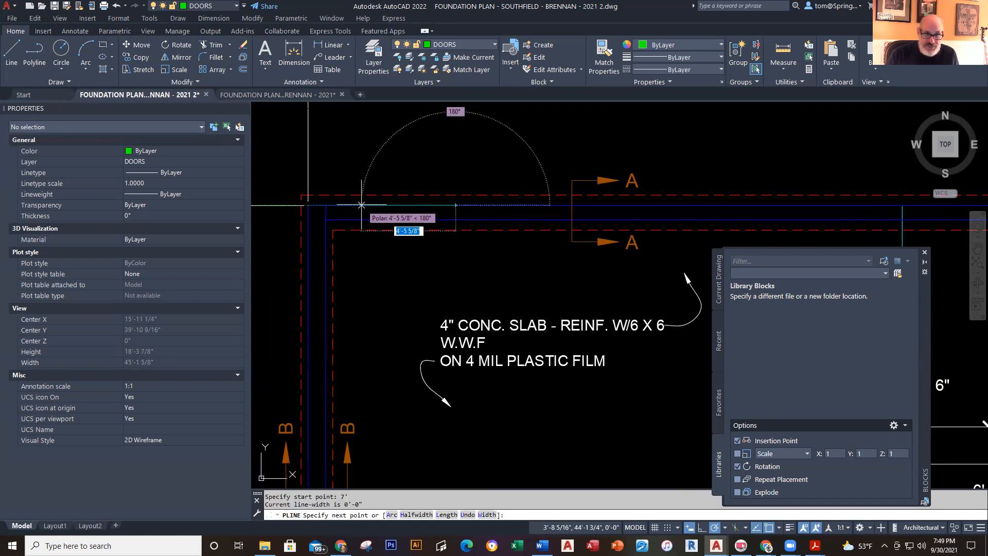
{"action": "scroll", "coordinate": [434, 235], "scroll_direction": "up", "scroll_amount": 2}
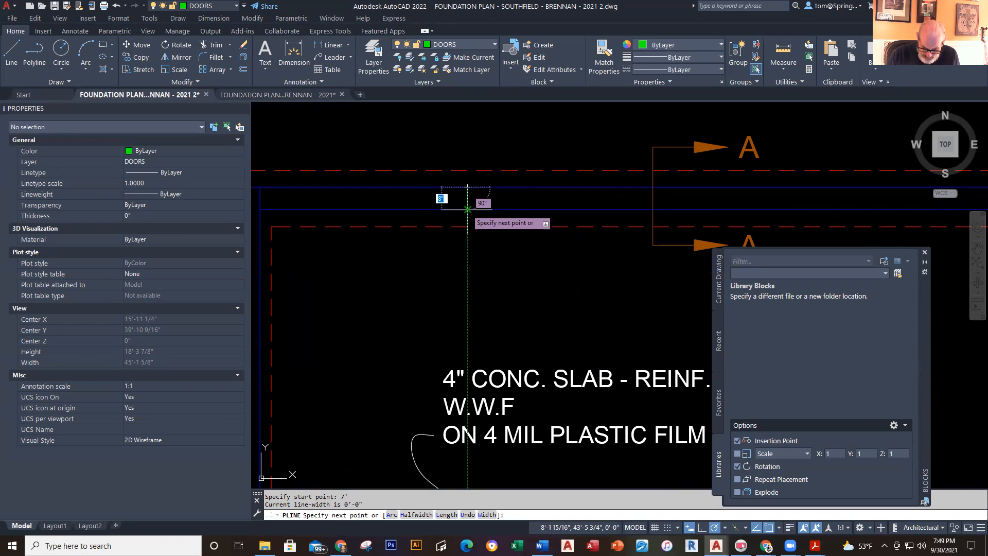
{"action": "key", "text": "Escape"}
{"action": "key", "text": "Escape"}
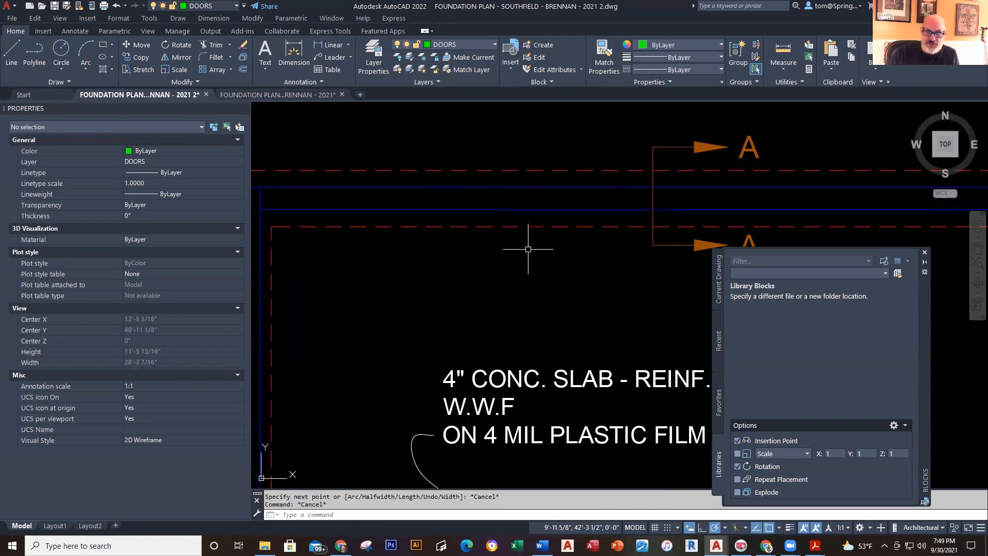
- Switch to the original foundation plan drawing and examine the openings and dimensions along the upper wall
{"action": "scroll", "coordinate": [528, 249], "scroll_direction": "down", "scroll_amount": 2}
{"action": "mouse_move", "coordinate": [515, 272]}
{"action": "middle_mouse_down"}
{"action": "mouse_move", "coordinate": [472, 283]}
{"action": "mouse_move", "coordinate": [440, 327]}
{"action": "middle_mouse_up"}
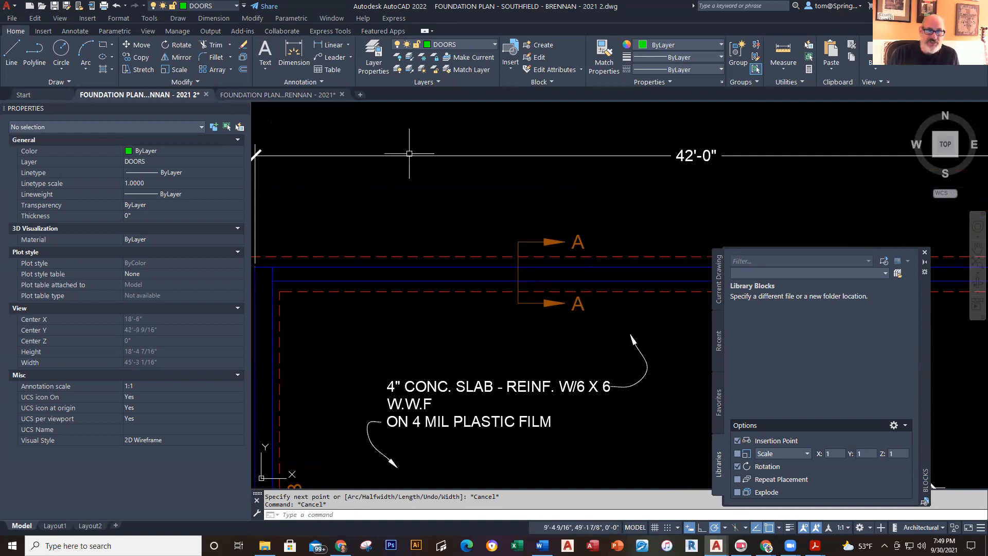
{"action": "left_click", "coordinate": [302, 95]}
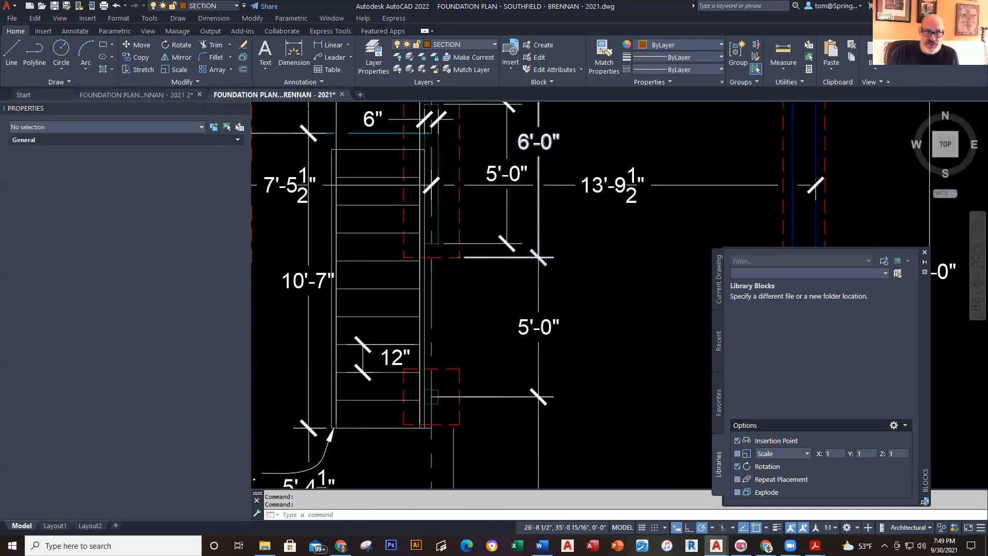
{"action": "scroll", "coordinate": [493, 262], "scroll_direction": "down", "scroll_amount": 3}
{"action": "middle_click_drag", "start_coordinate": [490, 261], "coordinate": [565, 376]}
{"action": "scroll", "coordinate": [468, 283], "scroll_direction": "up", "scroll_amount": 2}
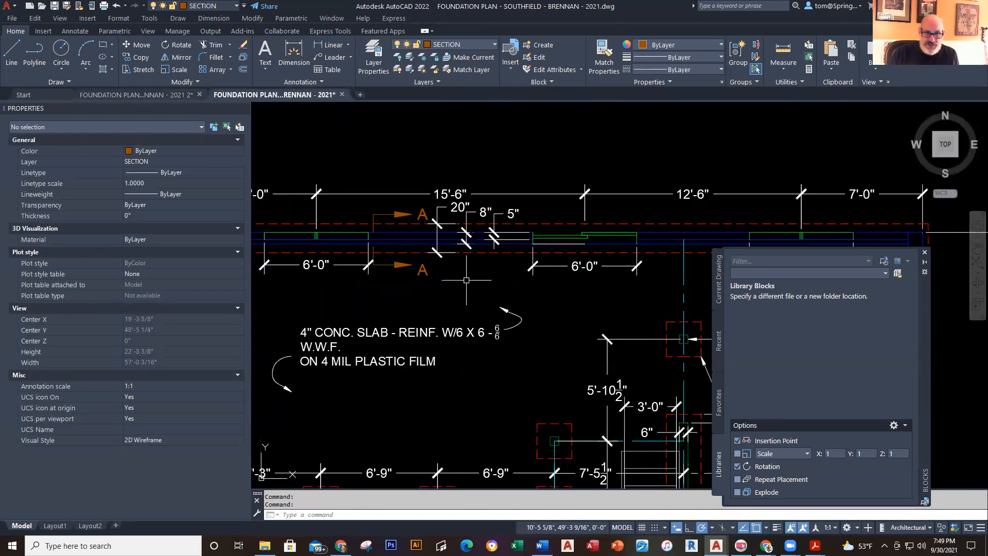
{"action": "scroll", "coordinate": [467, 280], "scroll_direction": "up", "scroll_amount": 1}
{"action": "middle_click_drag", "start_coordinate": [467, 280], "coordinate": [590, 314]}
{"action": "scroll", "coordinate": [590, 314], "scroll_direction": "up", "scroll_amount": 1}
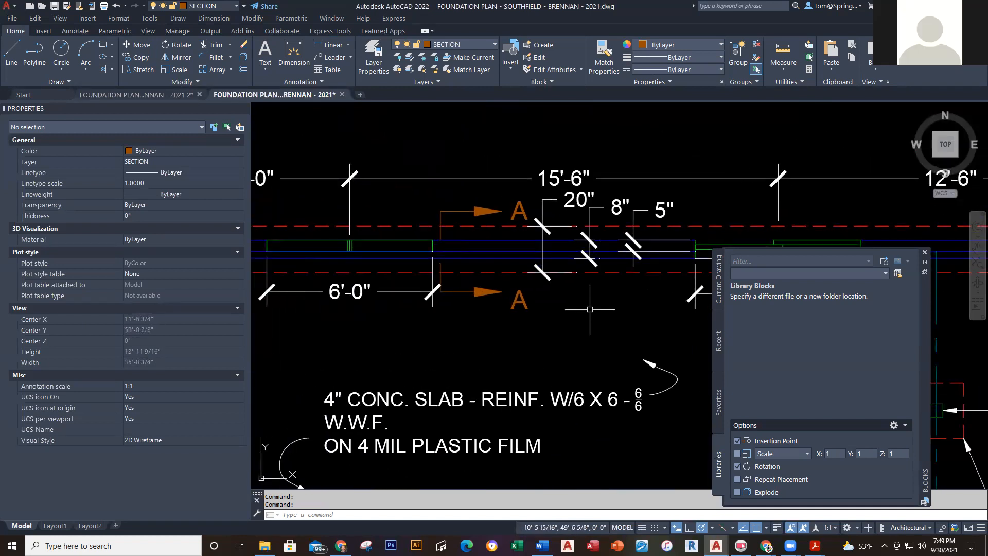
{"action": "scroll", "coordinate": [590, 309], "scroll_direction": "down", "scroll_amount": 2}
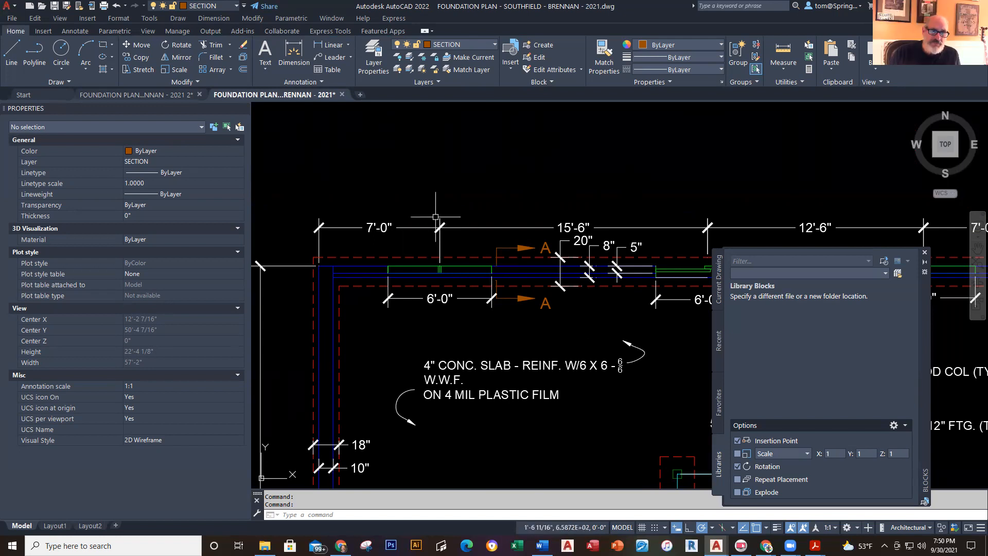
- Return to the foundation plan copy and place a vertical linear dimension across the upper wall's footing, just right of section marker A
{"action": "left_click", "coordinate": [165, 92]}
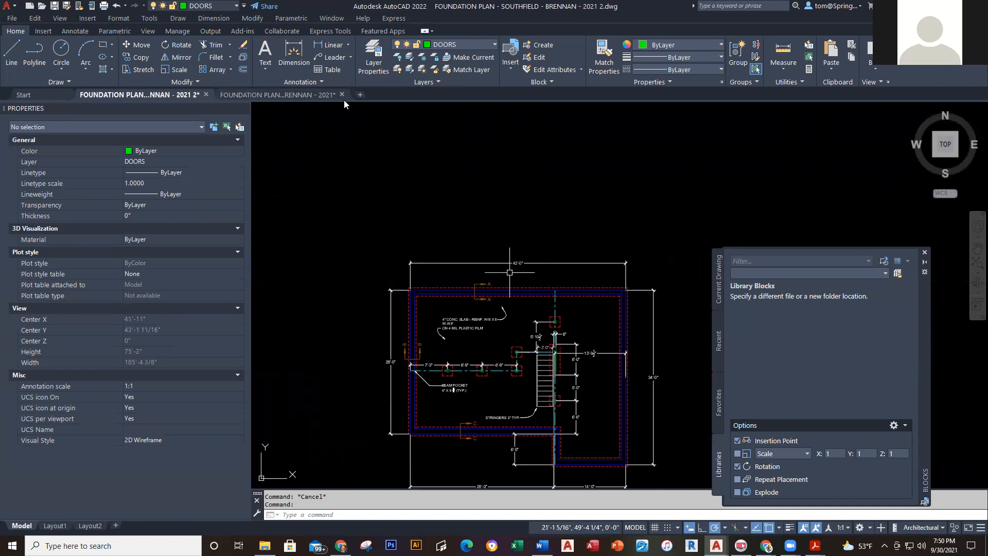
{"action": "scroll", "coordinate": [410, 261], "scroll_direction": "up", "scroll_amount": 4}
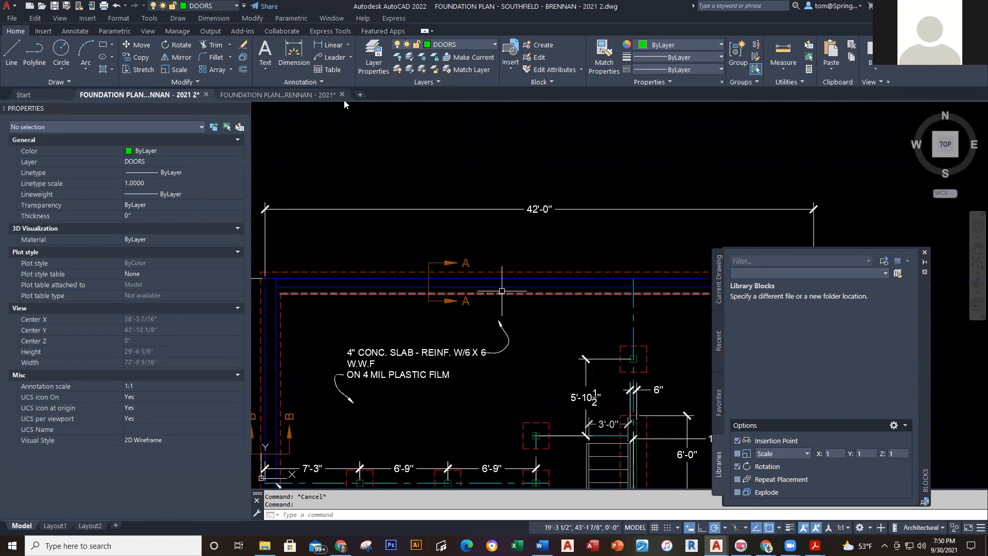
{"action": "left_click", "coordinate": [332, 45]}
{"action": "scroll", "coordinate": [467, 283], "scroll_direction": "up", "scroll_amount": 4}
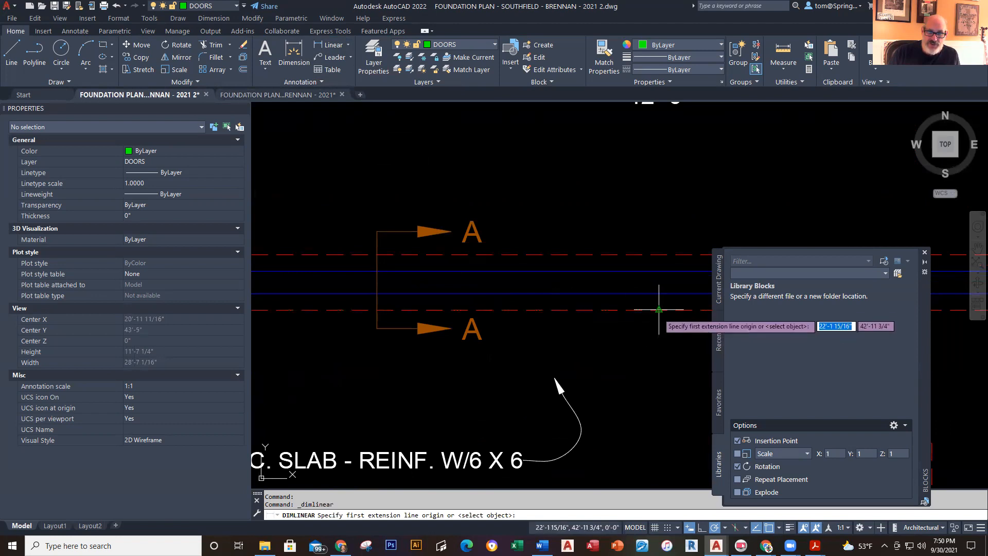
{"action": "left_click", "coordinate": [540, 309]}
{"action": "left_click", "coordinate": [541, 253]}
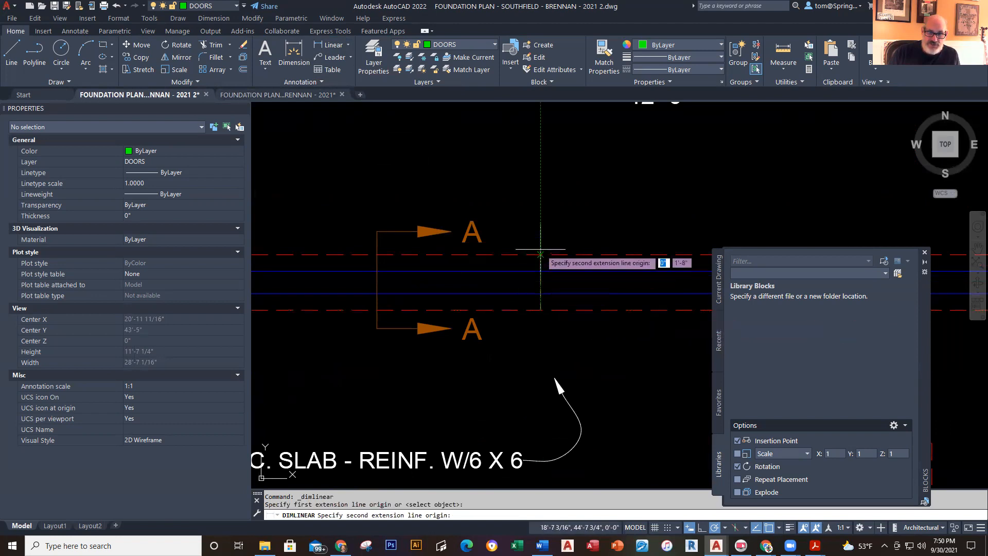
{"action": "left_click", "coordinate": [555, 212]}
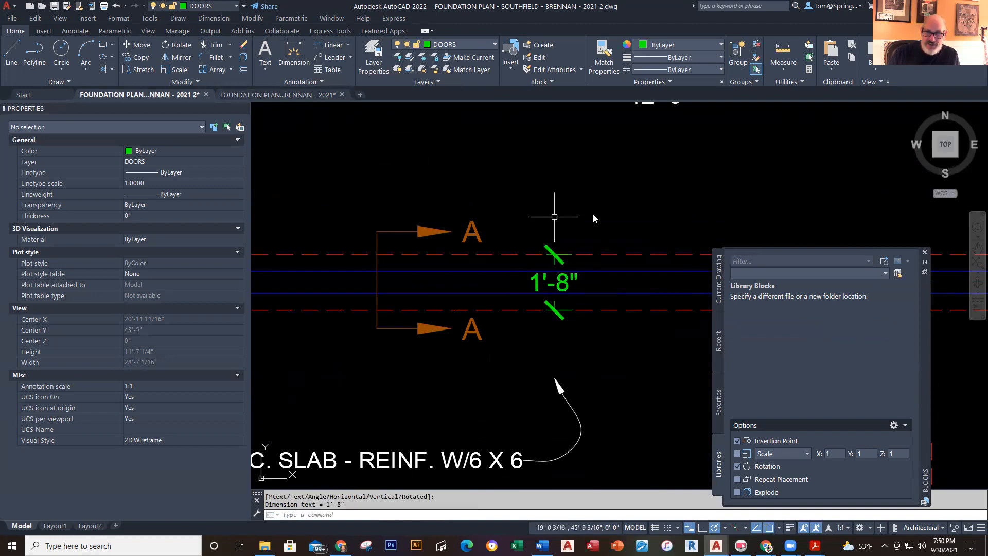
- Move the new footing-width dimension to the DIMENSIONS layer
{"action": "left_click", "coordinate": [559, 263]}
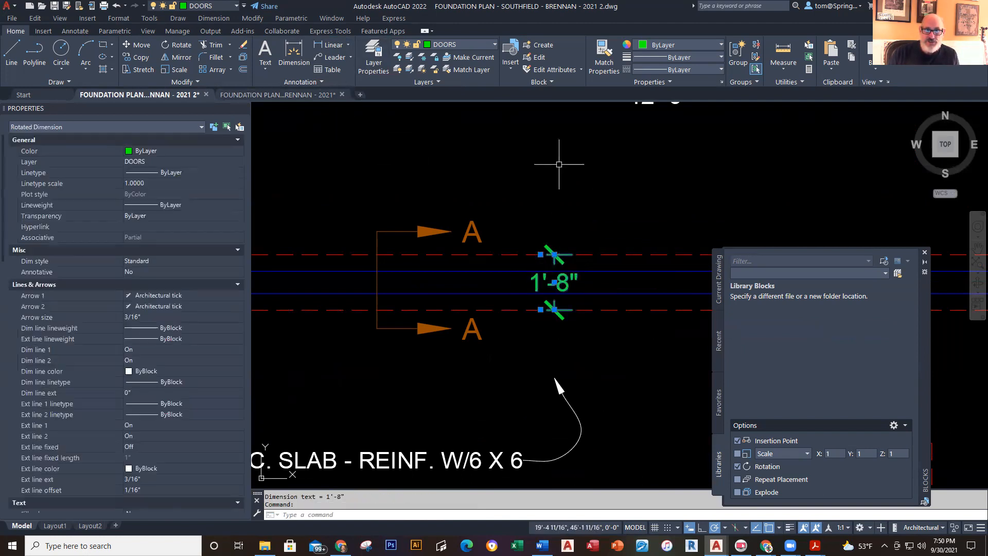
{"action": "left_click", "coordinate": [477, 46]}
{"action": "left_click", "coordinate": [460, 107]}
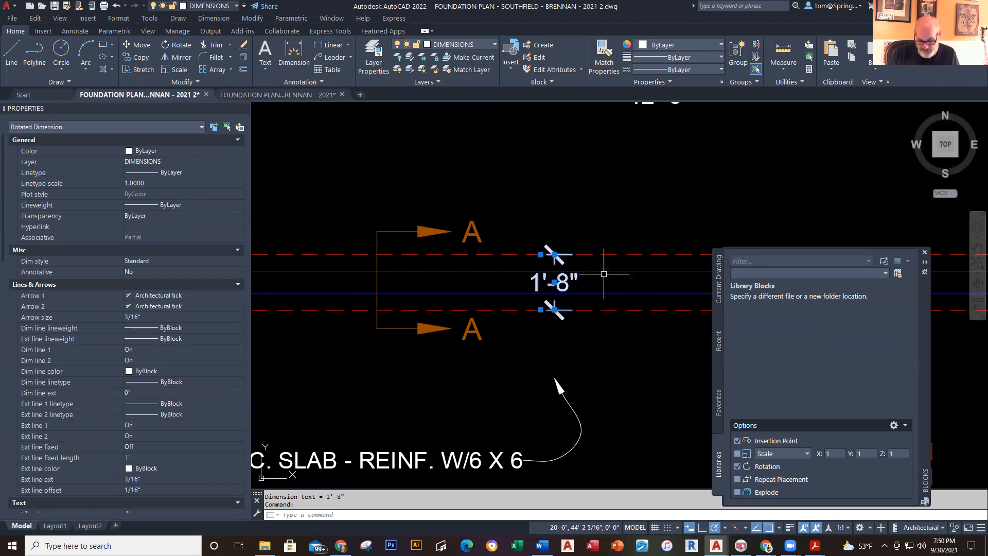
{"action": "key", "text": "Escape"}
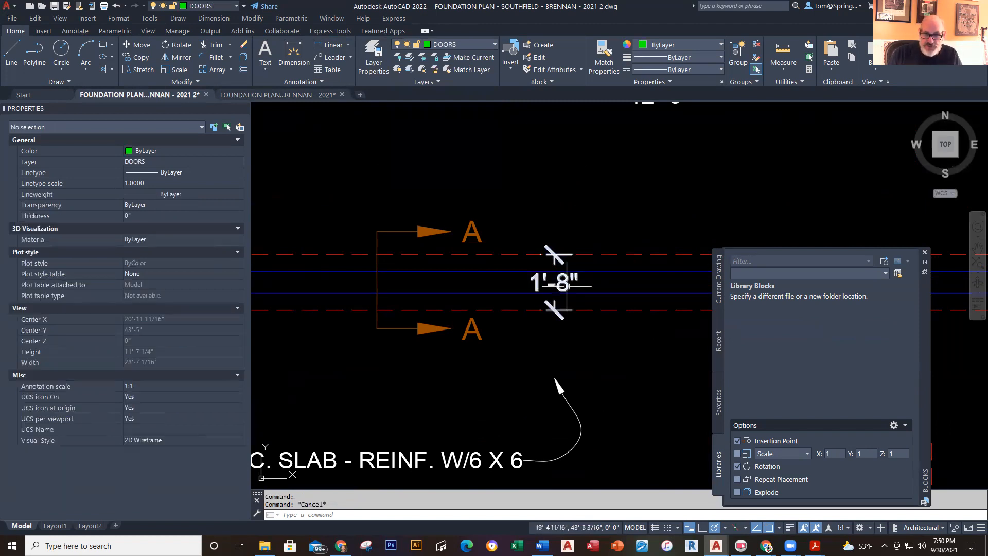
- Move the footing-width dimension's text straight up, above the footing lines
{"action": "left_click", "coordinate": [563, 282]}
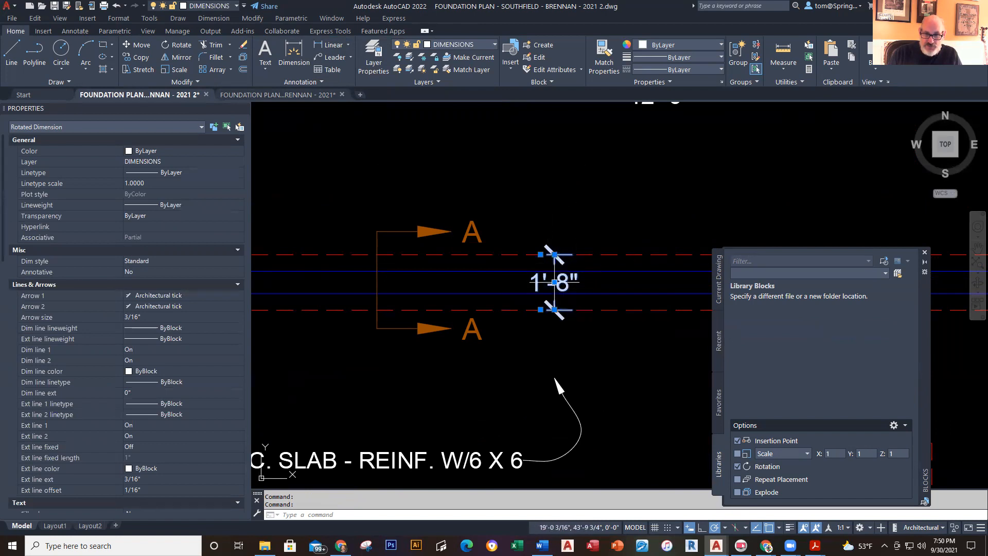
{"action": "left_click", "coordinate": [553, 282]}
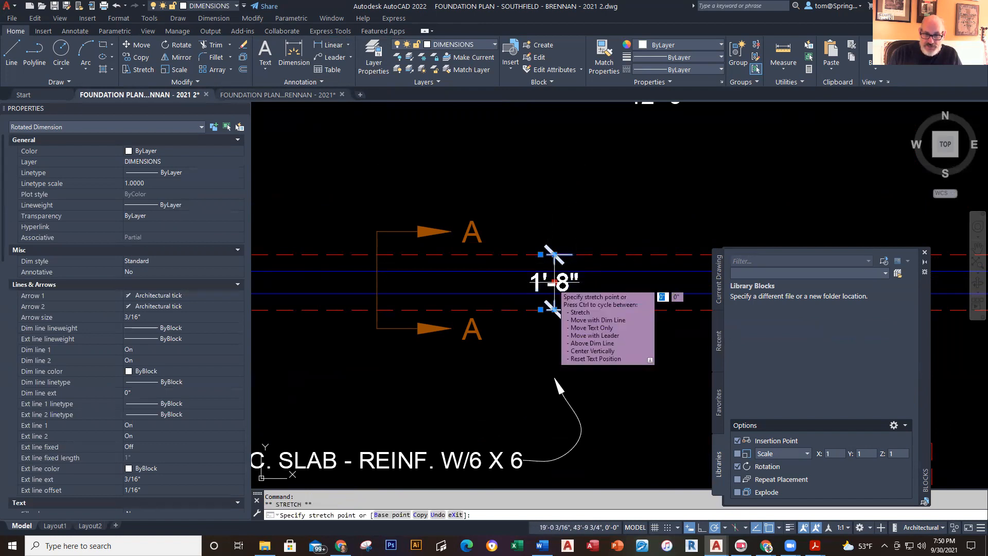
{"action": "left_click", "coordinate": [554, 206]}
{"action": "key", "text": "Escape"}
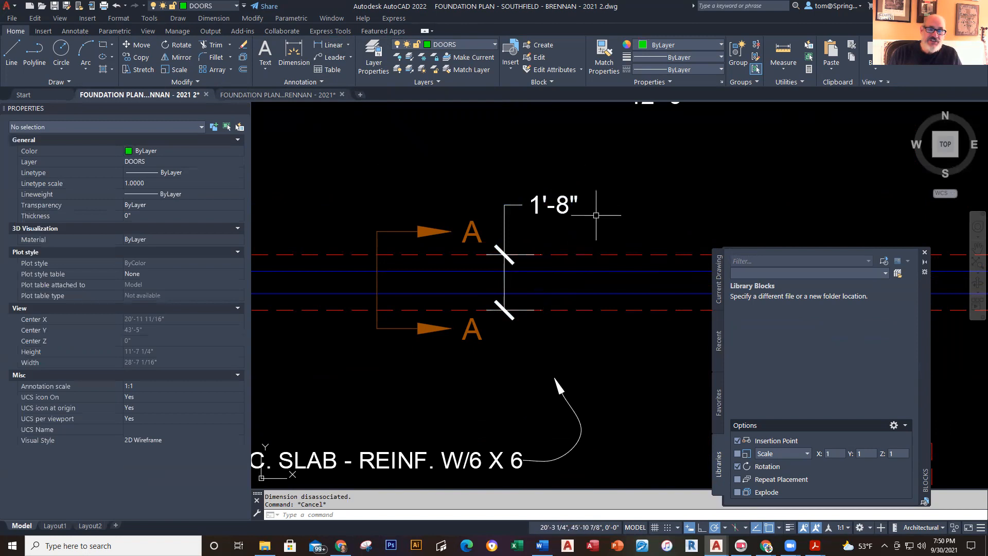
- Set the footing-width dimension's units to Fractional
{"action": "scroll", "coordinate": [589, 210], "scroll_direction": "up", "scroll_amount": 1}
{"action": "scroll", "coordinate": [556, 209], "scroll_direction": "up", "scroll_amount": 1}
{"action": "left_click", "coordinate": [548, 209]}
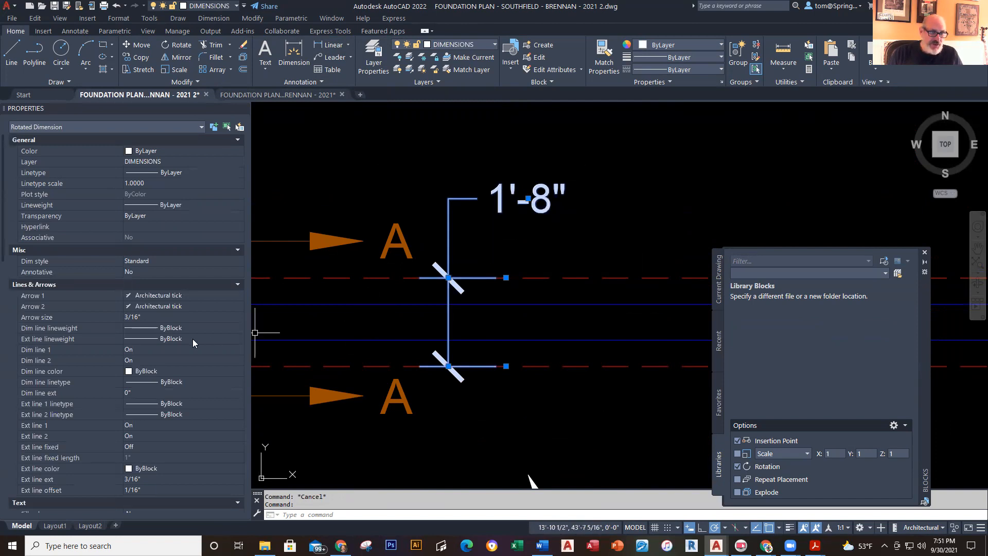
{"action": "scroll", "coordinate": [193, 339], "scroll_direction": "down", "scroll_amount": 5}
{"action": "scroll", "coordinate": [194, 352], "scroll_direction": "down", "scroll_amount": 4}
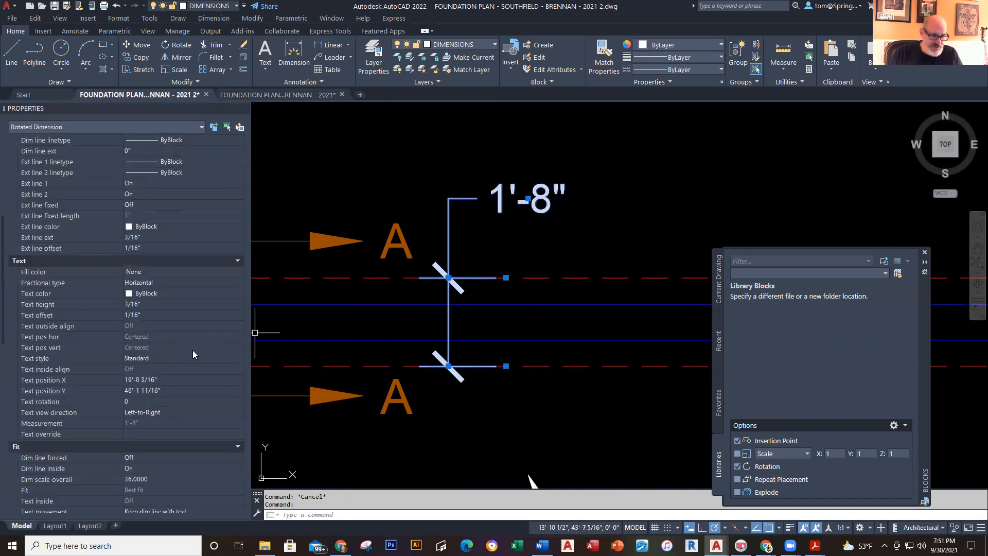
{"action": "scroll", "coordinate": [193, 354], "scroll_direction": "down", "scroll_amount": 6}
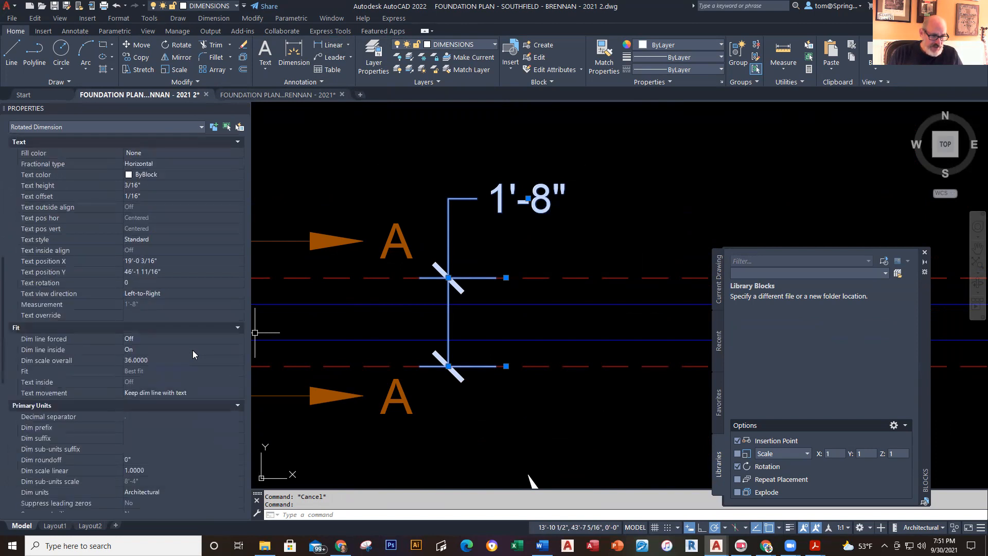
{"action": "scroll", "coordinate": [193, 354], "scroll_direction": "down", "scroll_amount": 6}
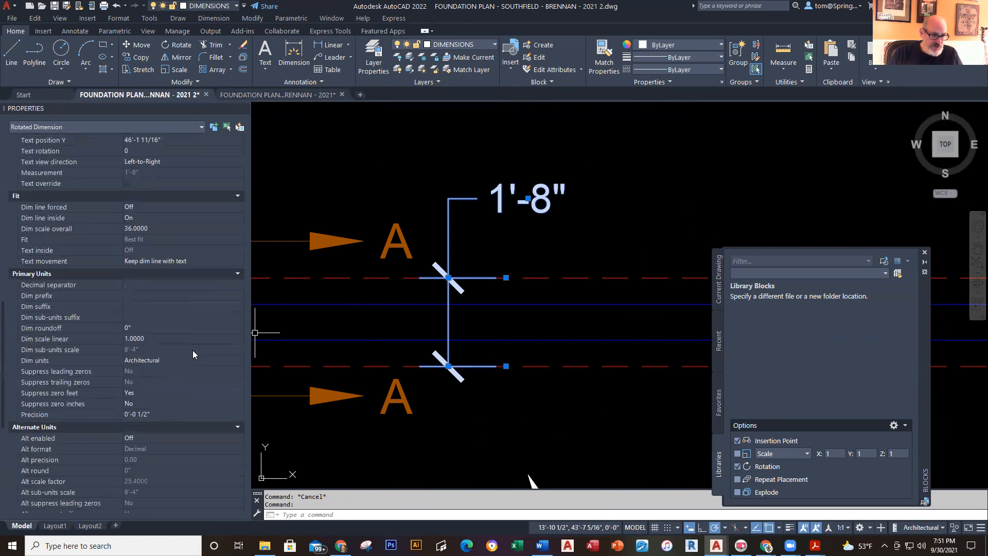
{"action": "left_click", "coordinate": [186, 360]}
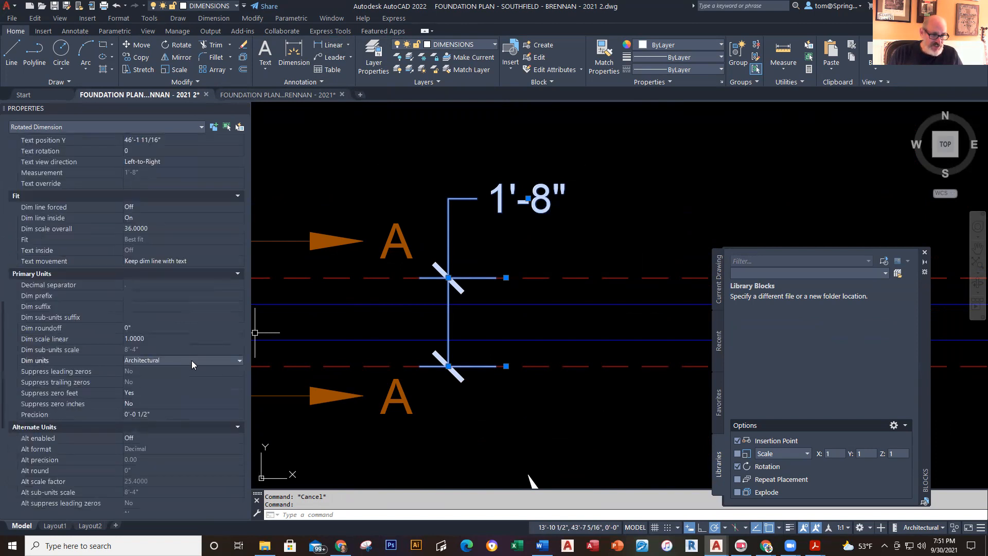
{"action": "left_click", "coordinate": [241, 361]}
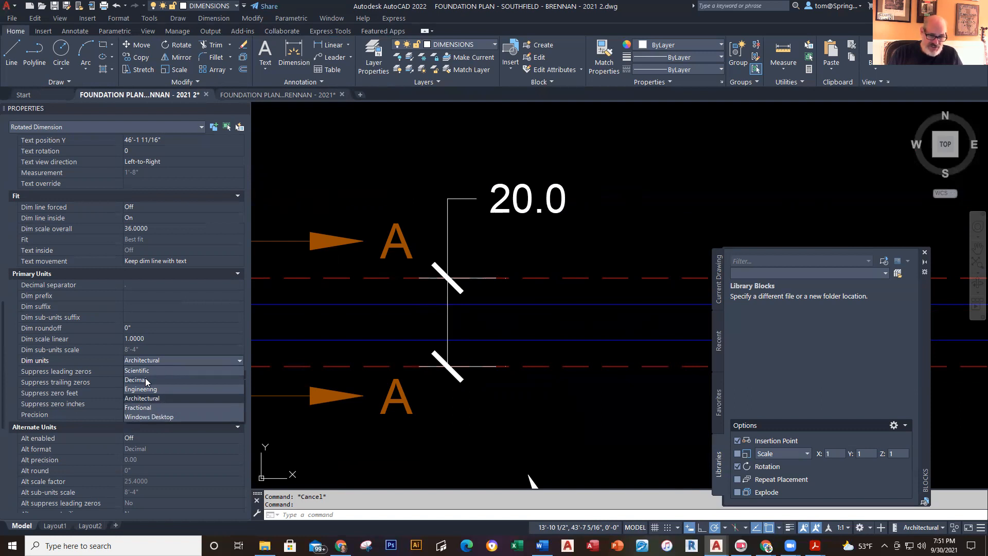
{"action": "left_click", "coordinate": [147, 407]}
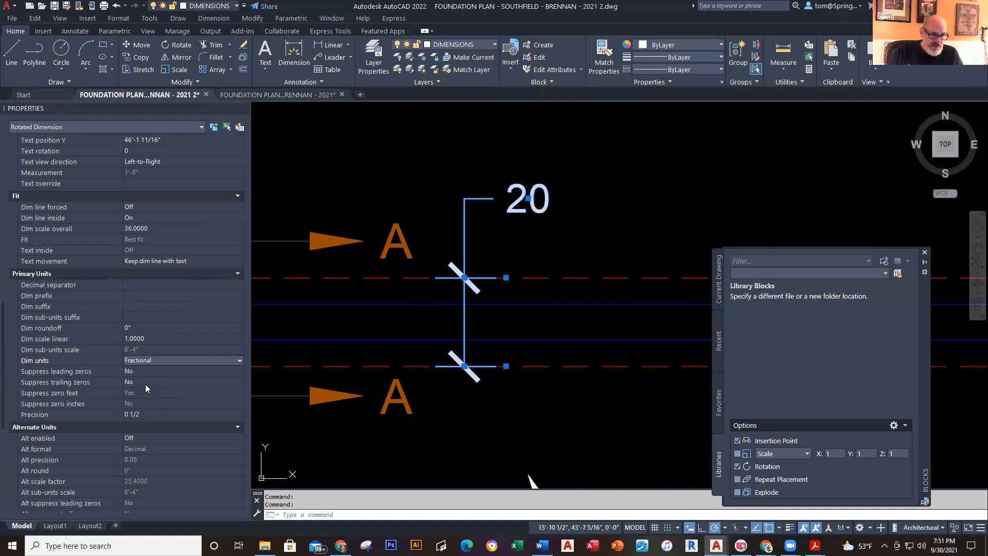
- Add an inch mark (") as the suffix of the footing-width dimension
{"action": "left_click", "coordinate": [147, 307]}
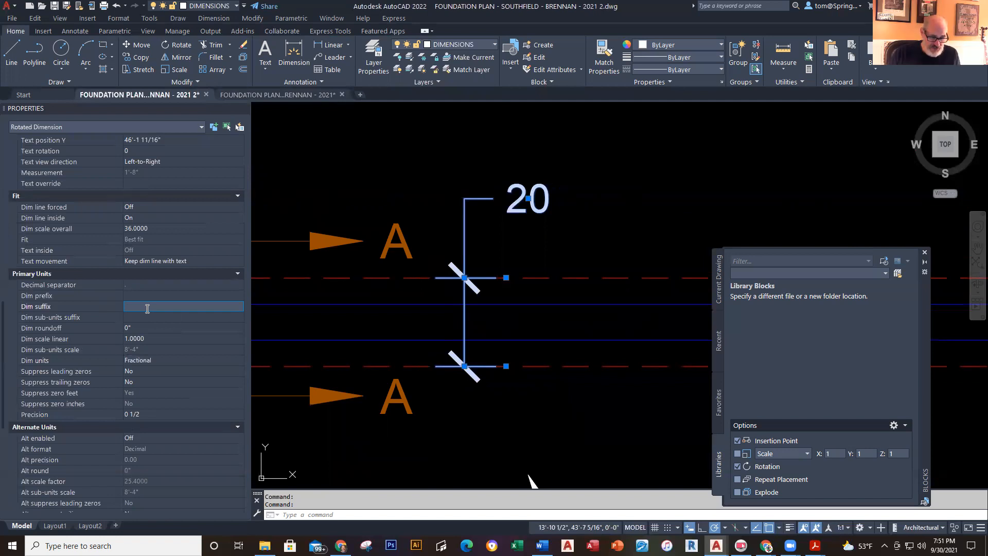
{"action": "type", "text": "\""}
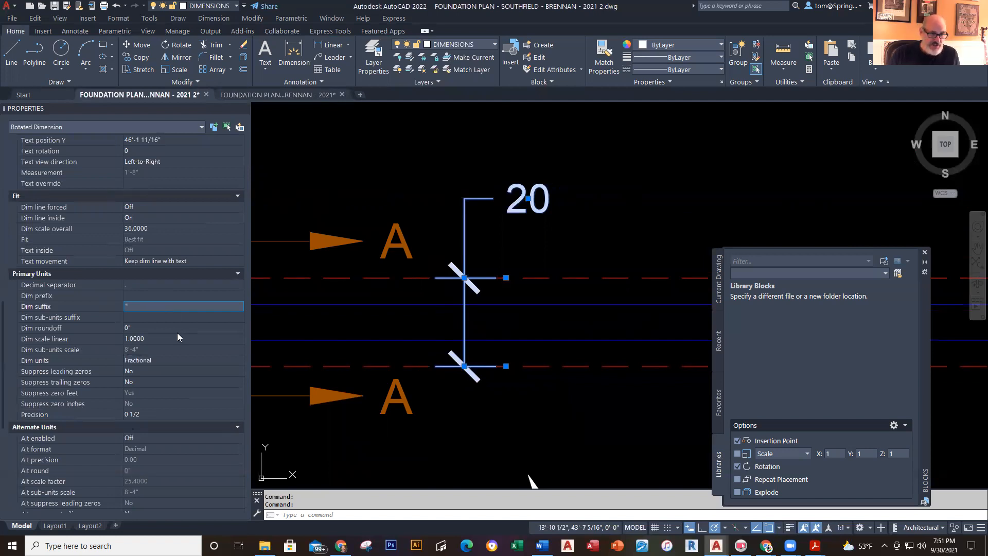
{"action": "left_click", "coordinate": [177, 335]}
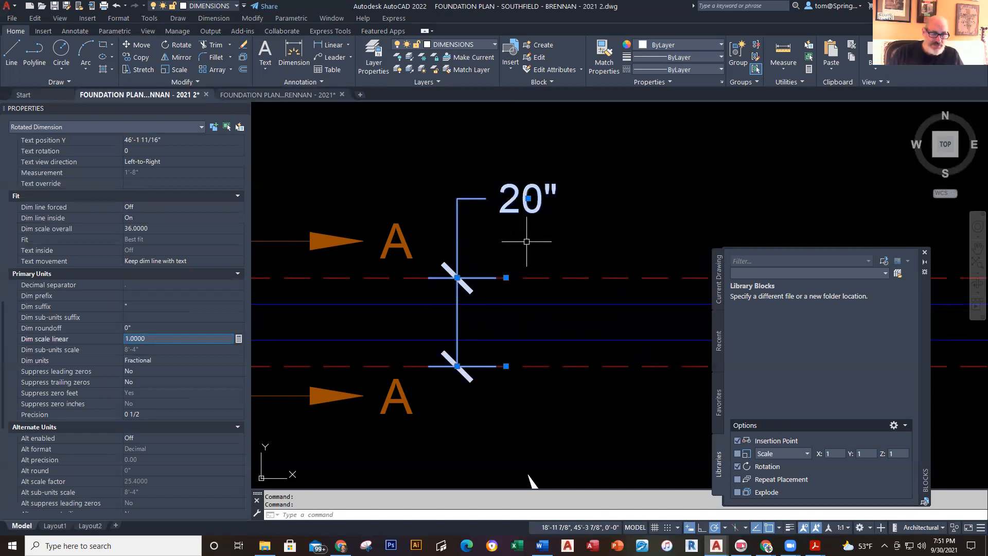
- Undo the suffix and unit changes on the footing-width dimension
{"action": "key", "text": "Escape"}
{"action": "key", "text": "ctrl+z"}
{"action": "key", "text": "ctrl+z"}
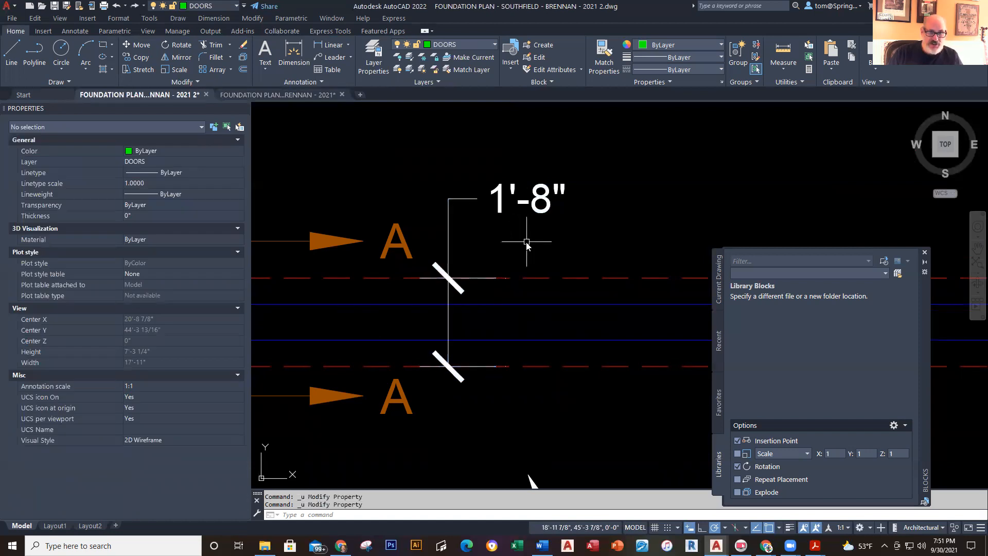
- Set the units of the footing-width dimension beside section mark A to Fractional
{"action": "left_click", "coordinate": [543, 214]}
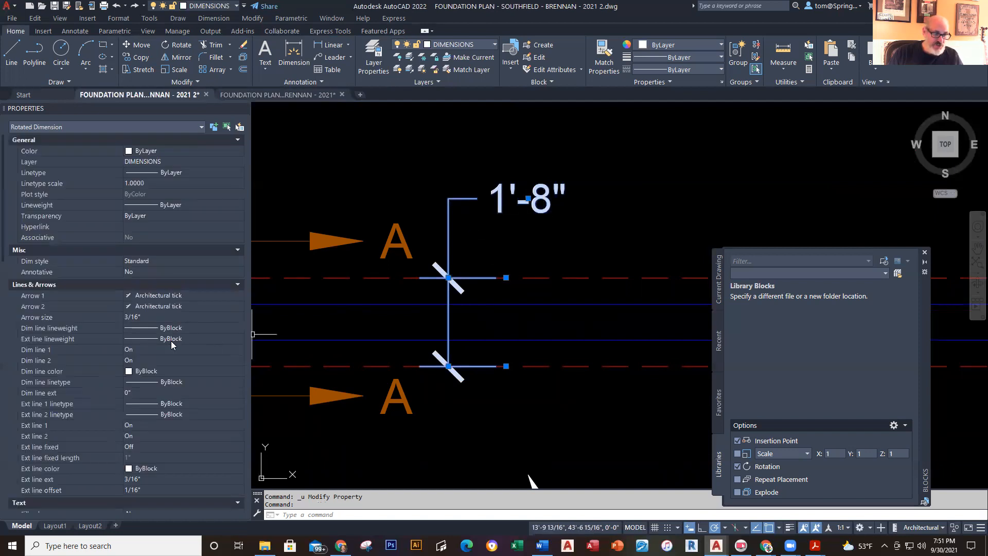
{"action": "scroll", "coordinate": [171, 350], "scroll_direction": "down", "scroll_amount": 5}
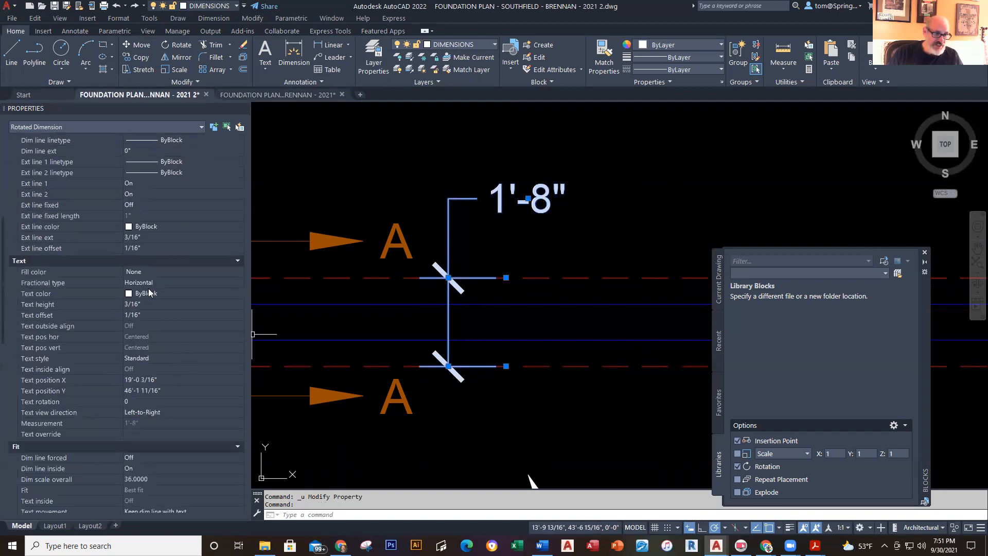
{"action": "scroll", "coordinate": [161, 304], "scroll_direction": "down", "scroll_amount": 5}
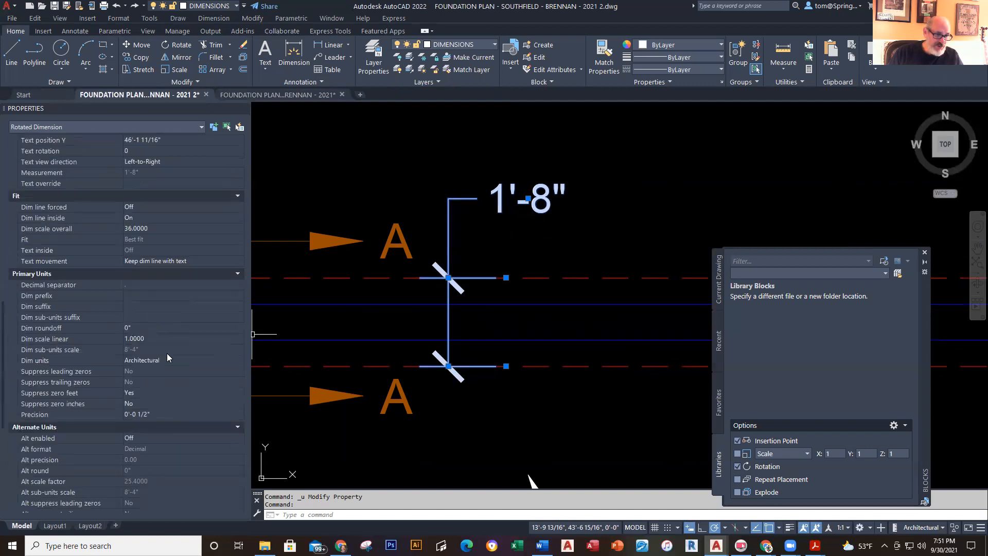
{"action": "left_click", "coordinate": [196, 360]}
{"action": "left_click", "coordinate": [239, 362]}
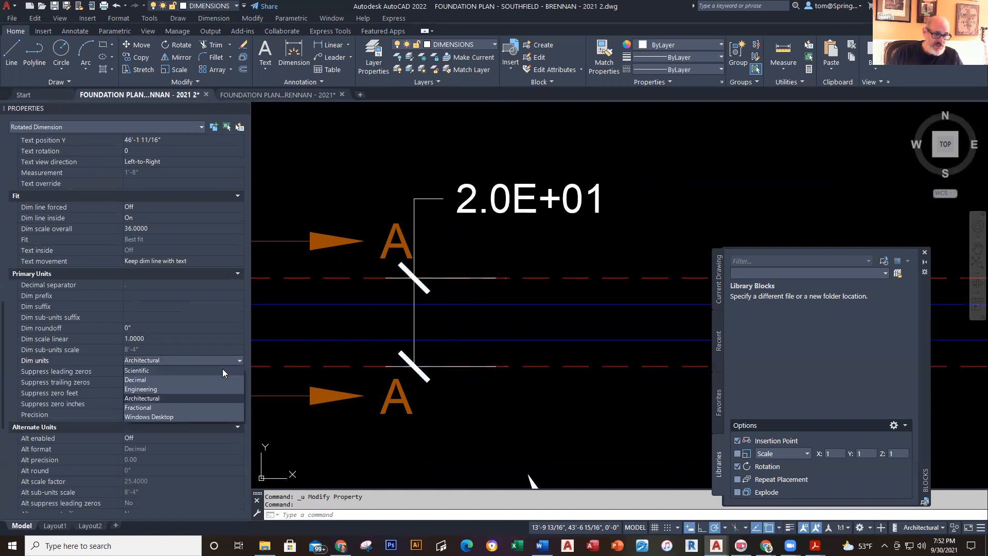
{"action": "left_click", "coordinate": [182, 407]}
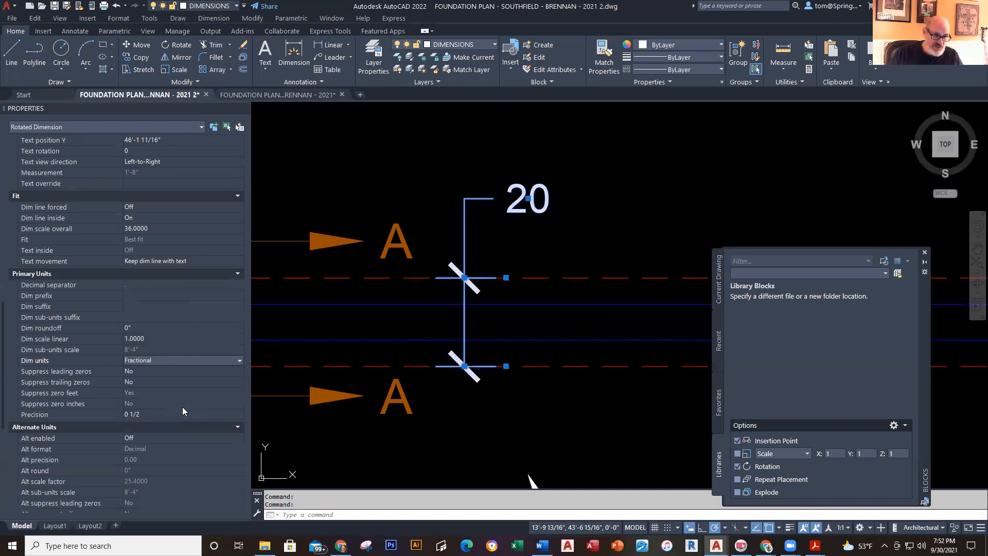
- Add an inch mark (") as the suffix of the footing-width dimension and deselect it
{"action": "left_click", "coordinate": [150, 307]}
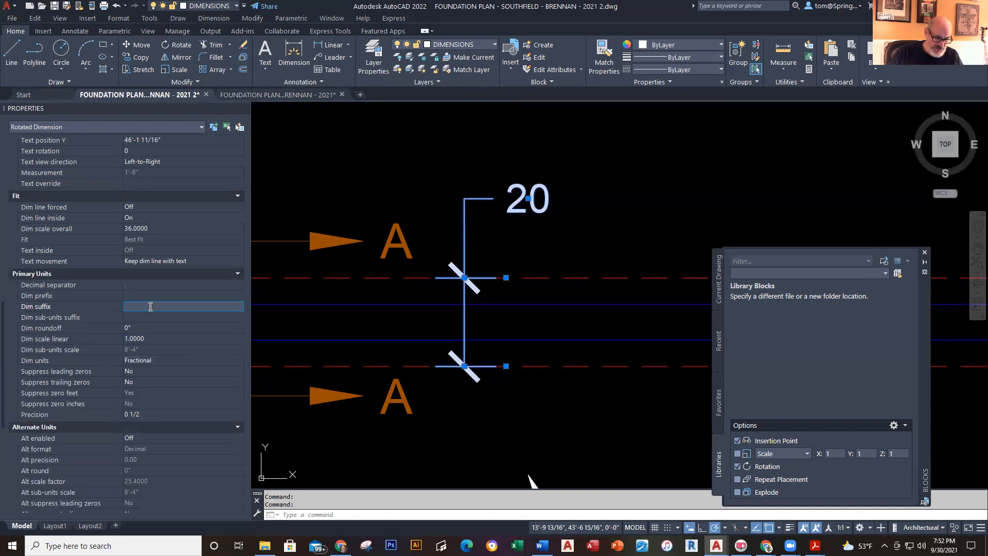
{"action": "type", "text": "\""}
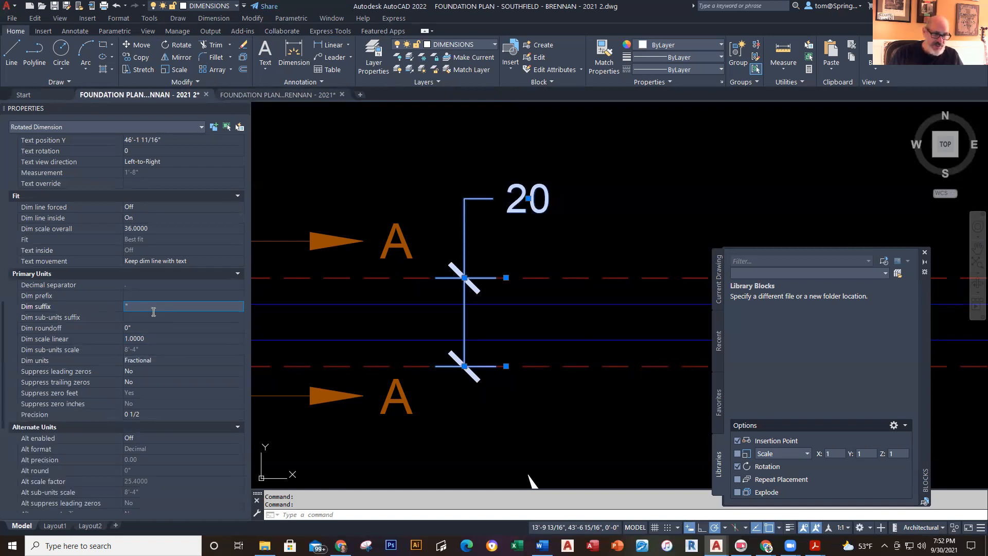
{"action": "left_click", "coordinate": [205, 327]}
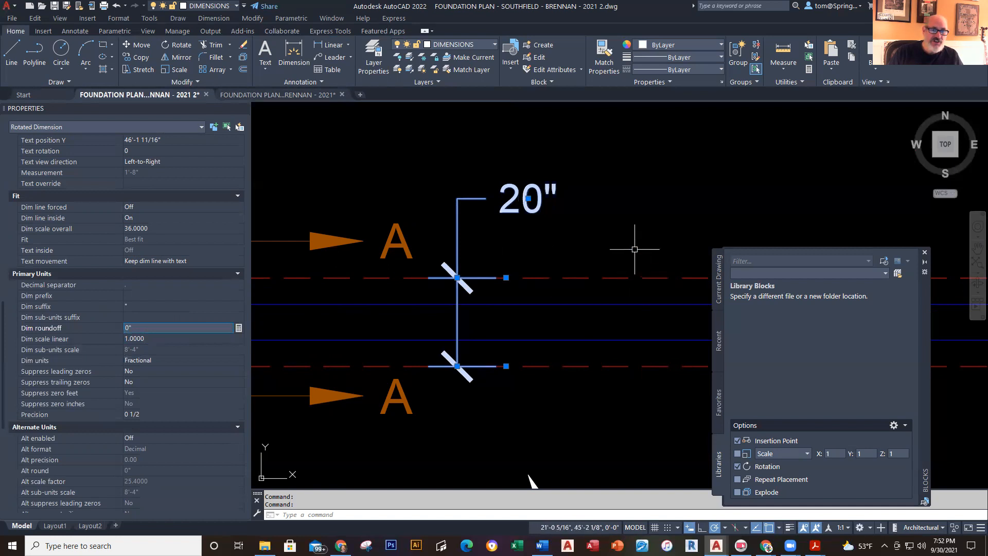
{"action": "key", "text": "Escape"}
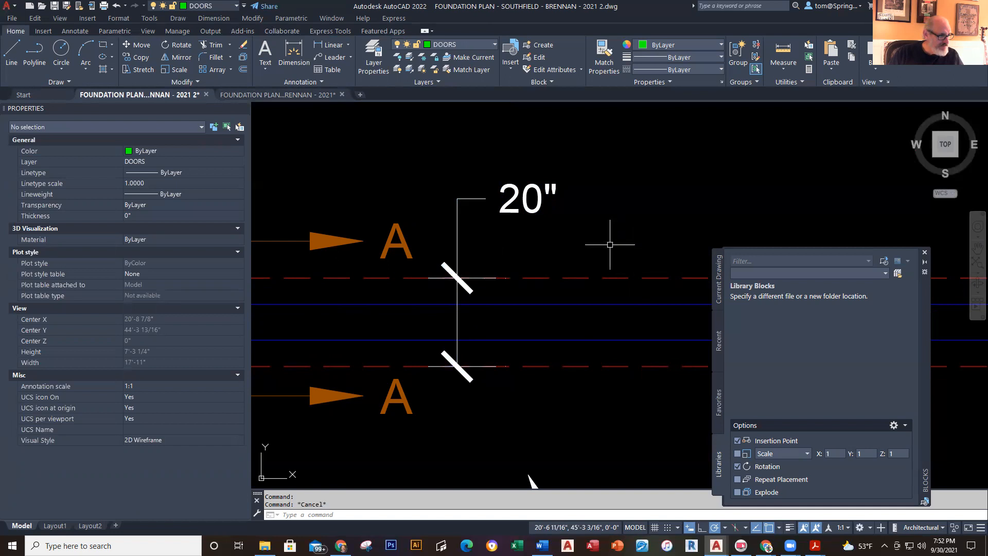
{"action": "scroll", "coordinate": [610, 245], "scroll_direction": "down", "scroll_amount": 5}
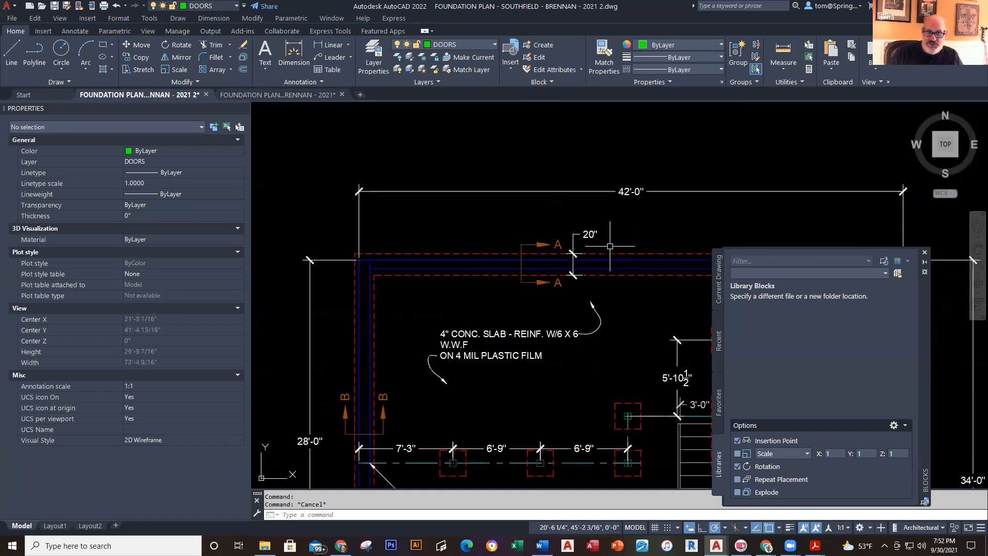
{"action": "scroll", "coordinate": [610, 246], "scroll_direction": "up", "scroll_amount": 2}
{"action": "scroll", "coordinate": [546, 231], "scroll_direction": "up", "scroll_amount": 2}
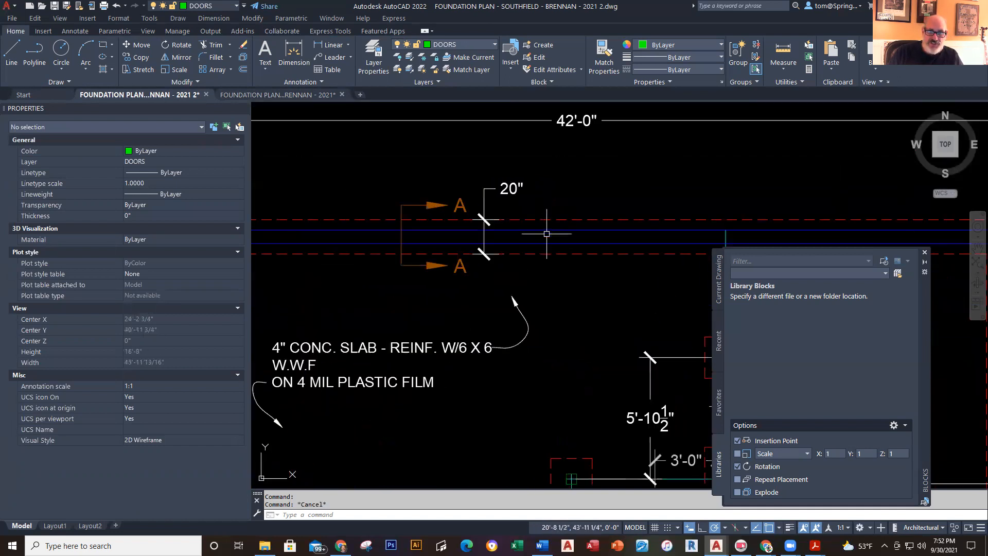
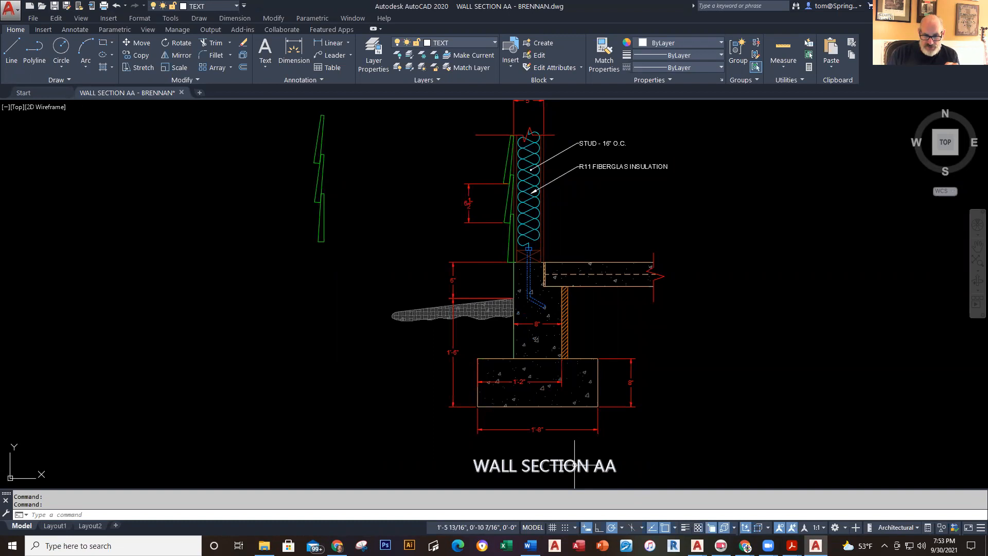
- Examine wall section AA from the footing up to the stud wall, checking the foundation wall and framed wall thicknesses
{"action": "scroll", "coordinate": [554, 402], "scroll_direction": "up", "scroll_amount": 2}
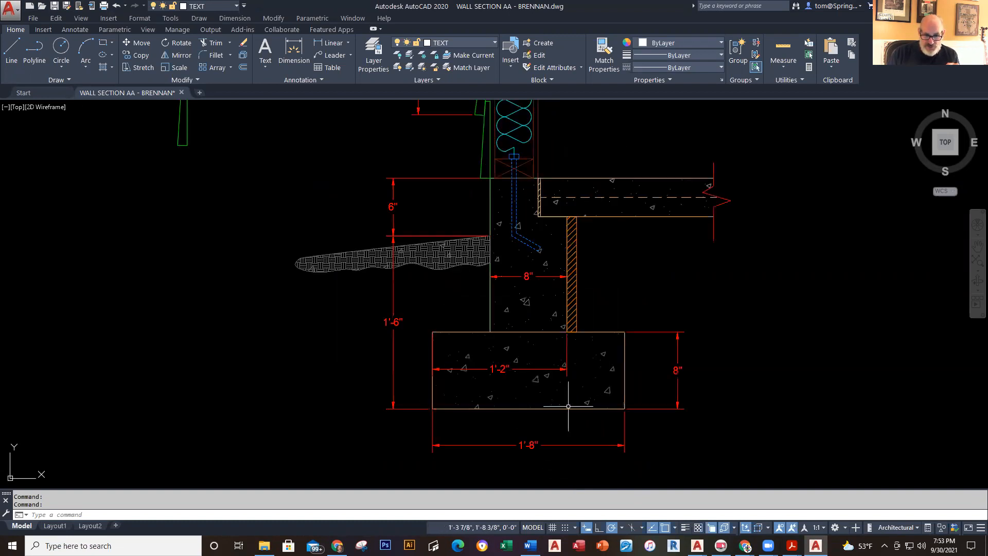
{"action": "left_click", "coordinate": [626, 375]}
{"action": "key", "text": "Escape"}
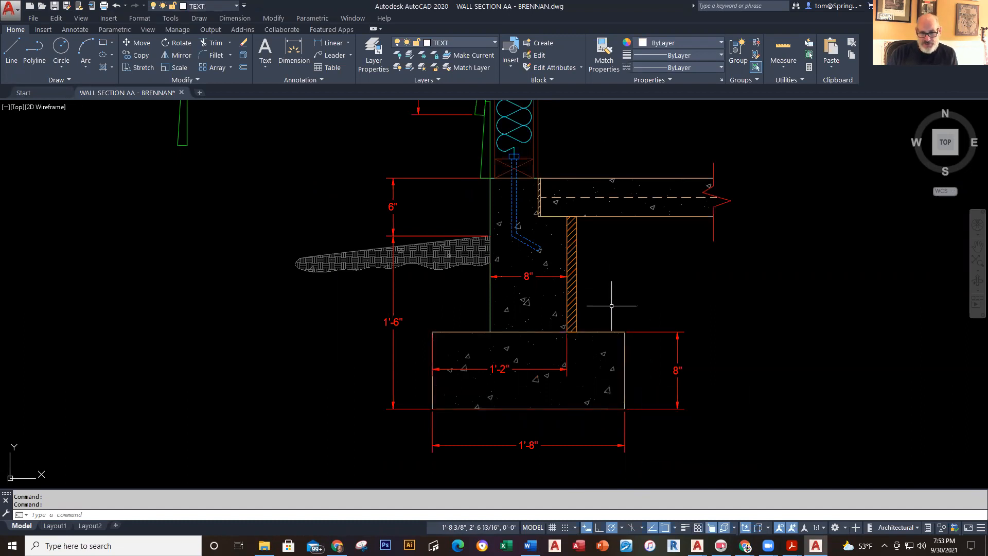
{"action": "middle_click_drag", "start_coordinate": [611, 307], "coordinate": [611, 378]}
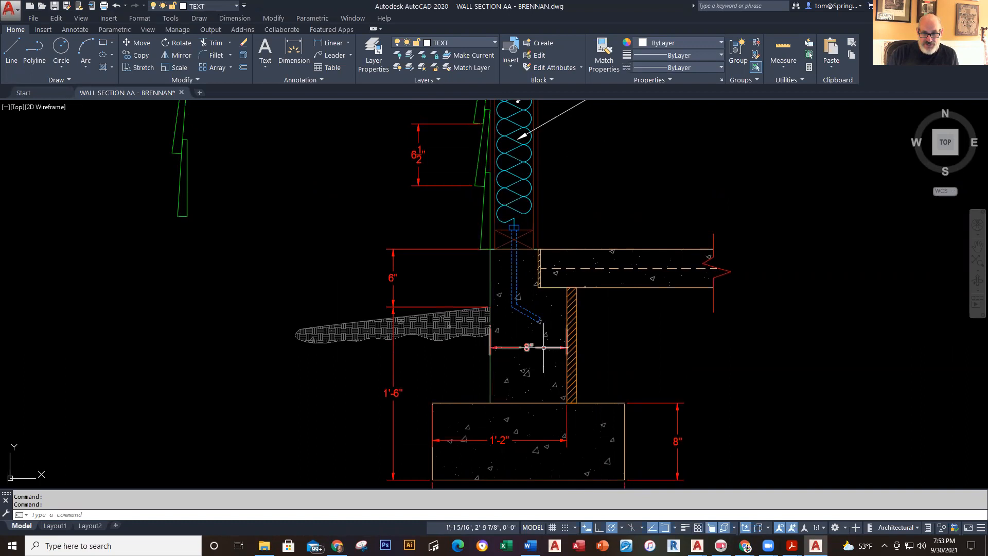
{"action": "middle_click_drag", "start_coordinate": [559, 318], "coordinate": [571, 387]}
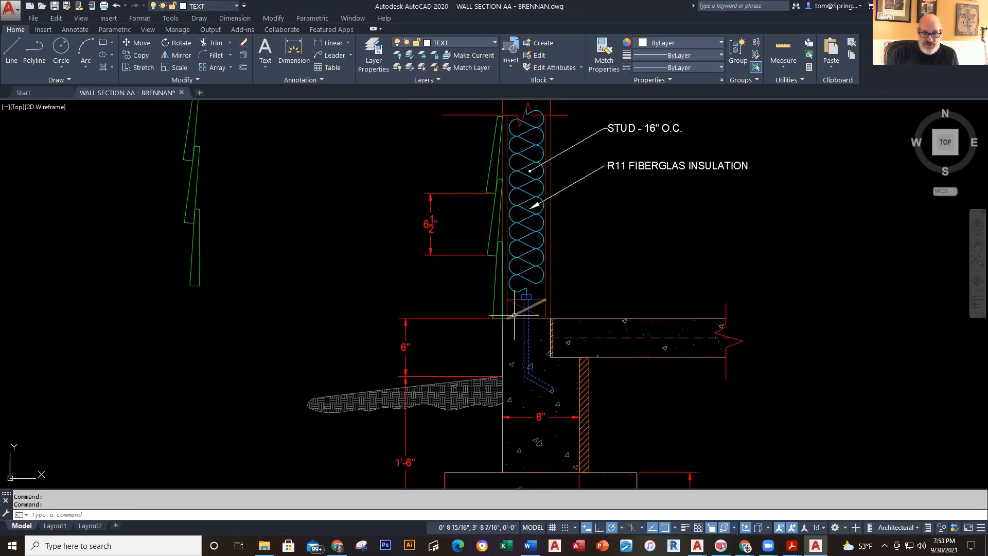
{"action": "mouse_move", "coordinate": [591, 269]}
{"action": "middle_mouse_down"}
{"action": "mouse_move", "coordinate": [591, 341]}
{"action": "mouse_move", "coordinate": [579, 351]}
{"action": "middle_mouse_up"}
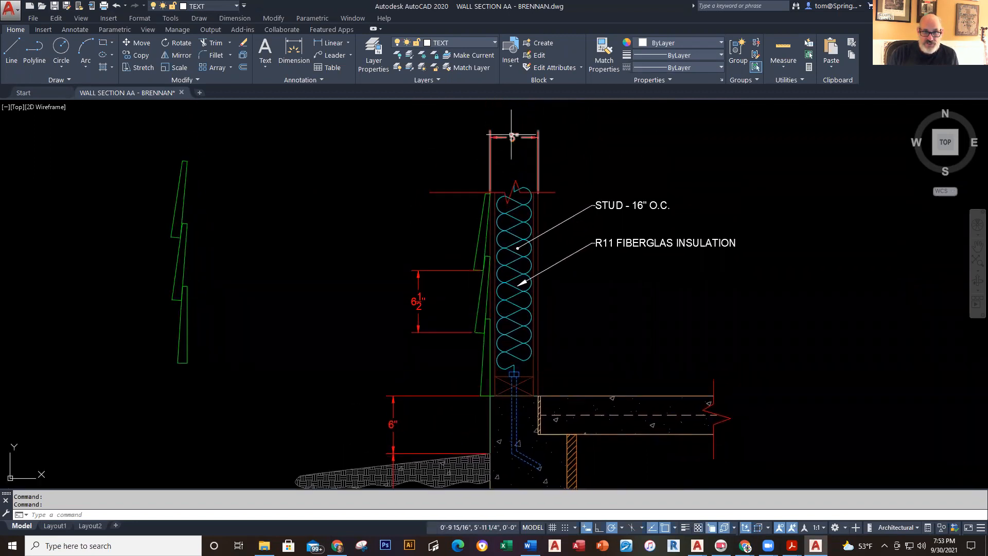
{"action": "scroll", "coordinate": [595, 317], "scroll_direction": "down", "scroll_amount": 2}
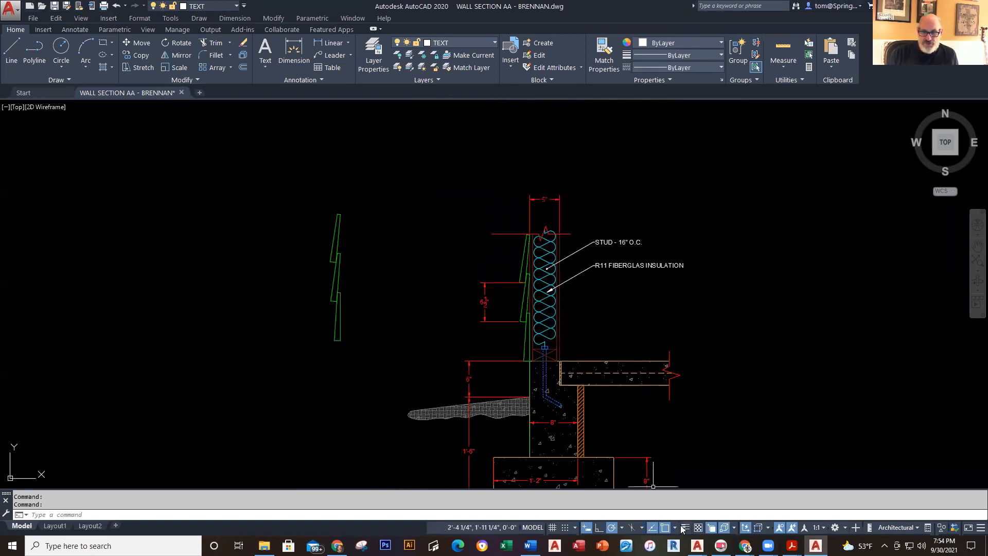
- Switch back to the foundation plan copy and offset the upper wall's outer line 5" toward the inside
{"action": "mouse_move", "coordinate": [697, 545]}
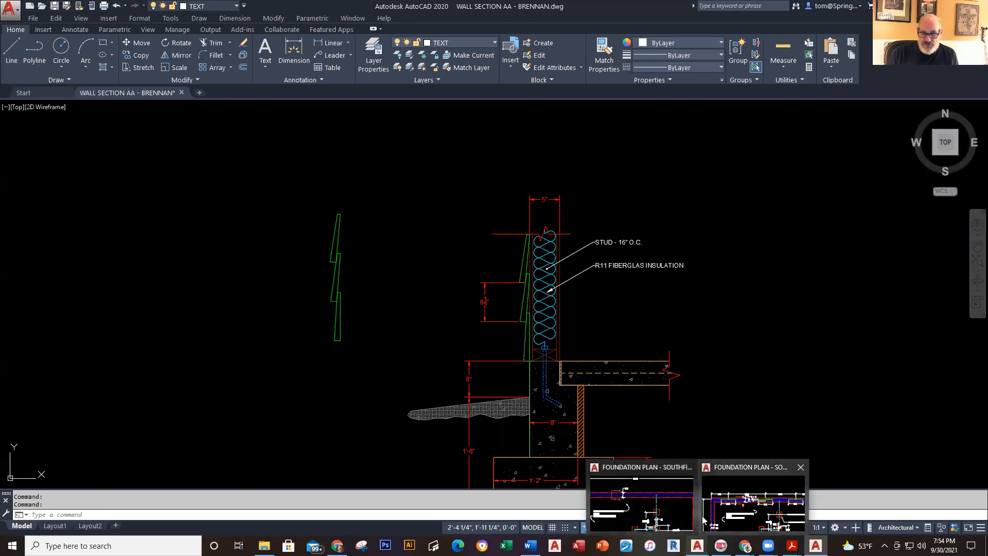
{"action": "left_click", "coordinate": [686, 510]}
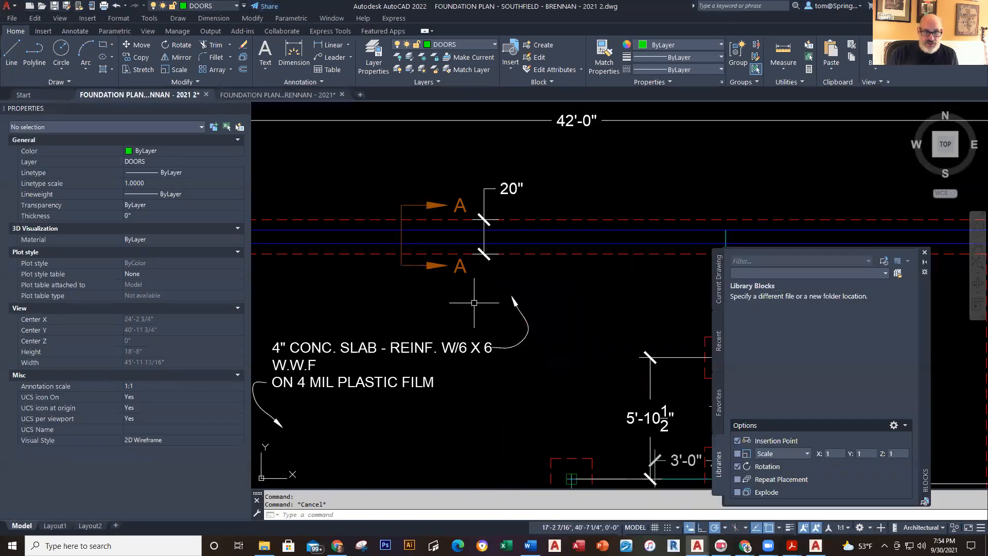
{"action": "scroll", "coordinate": [466, 318], "scroll_direction": "down", "scroll_amount": 1}
{"action": "type", "text": "o"}
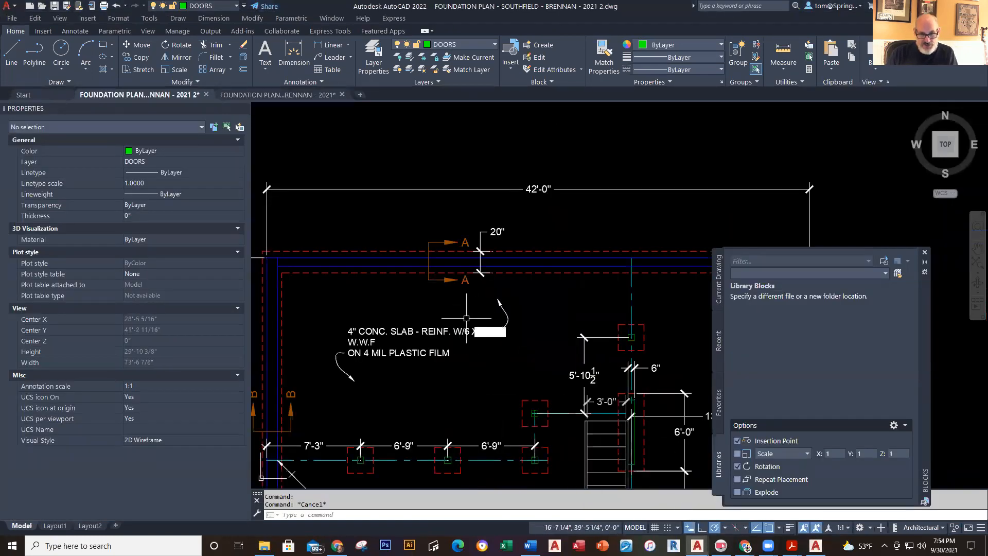
{"action": "key", "text": "Return"}
{"action": "type", "text": "5"}
{"action": "key", "text": "Return"}
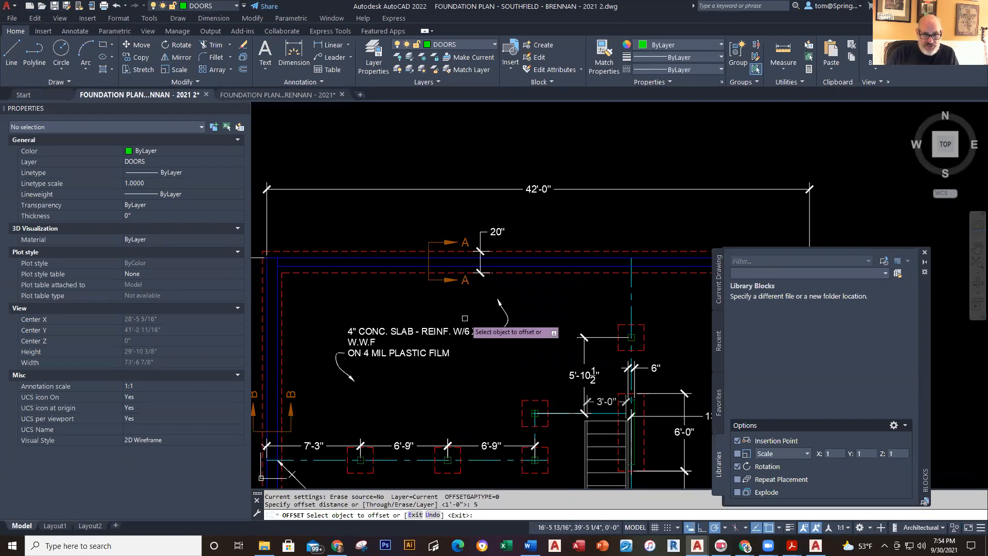
{"action": "scroll", "coordinate": [286, 276], "scroll_direction": "up", "scroll_amount": 2}
{"action": "left_click", "coordinate": [403, 249]}
{"action": "left_click", "coordinate": [403, 255]}
{"action": "scroll", "coordinate": [403, 258], "scroll_direction": "up", "scroll_amount": 4}
{"action": "key", "text": "Escape"}
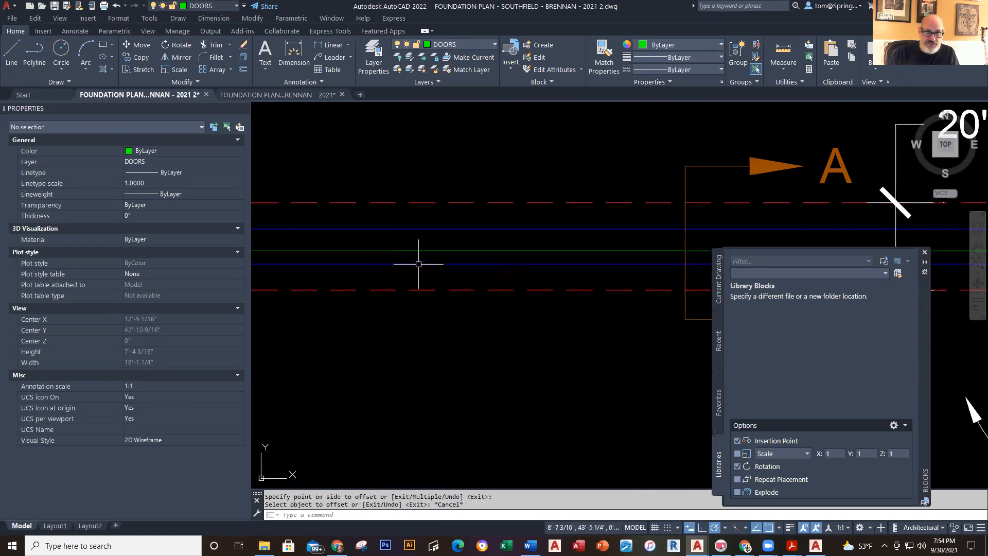
- Move the new offset line in the upper wall to the WALLS layer
{"action": "left_click", "coordinate": [430, 250]}
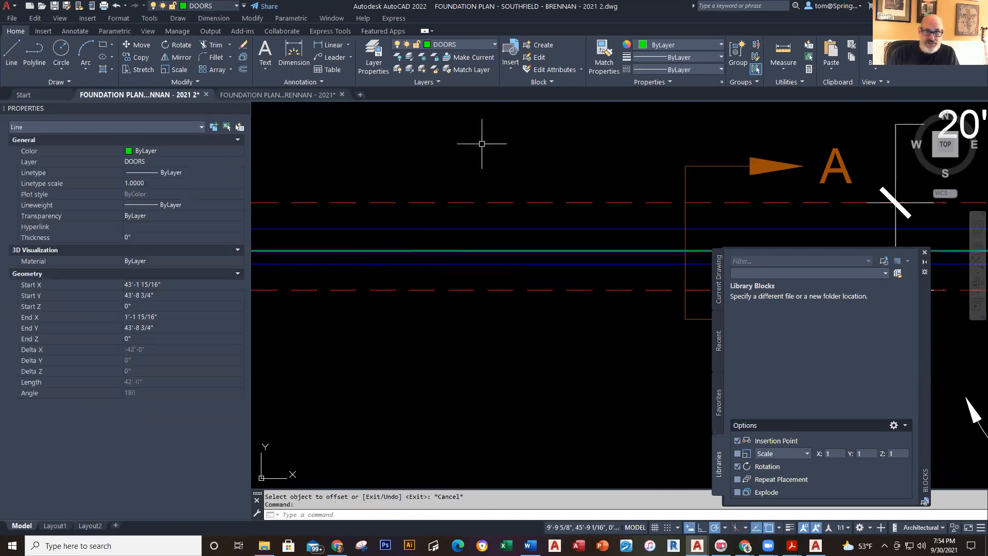
{"action": "left_click", "coordinate": [491, 44]}
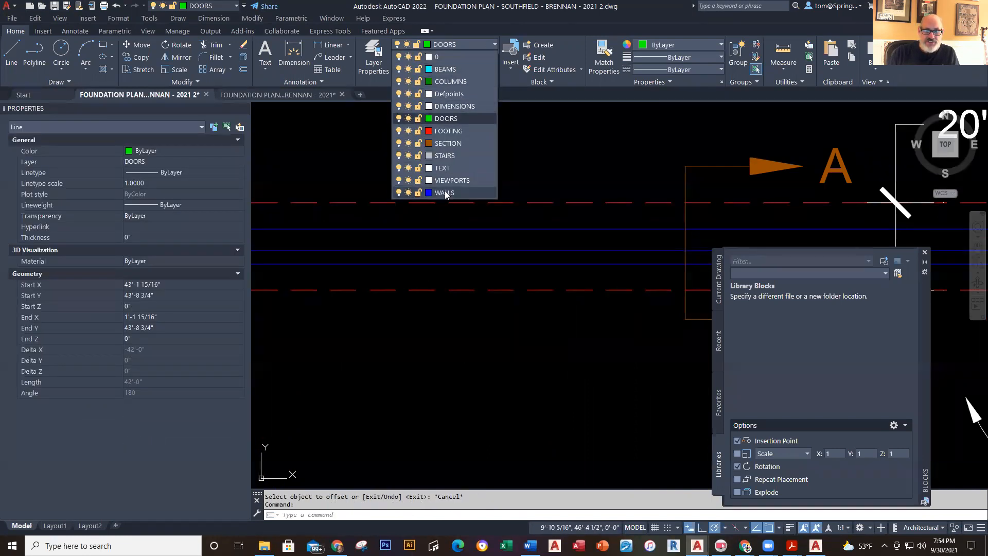
{"action": "key", "text": "Escape"}
{"action": "scroll", "coordinate": [457, 418], "scroll_direction": "down", "scroll_amount": 4}
{"action": "middle_click_drag", "start_coordinate": [456, 419], "coordinate": [470, 347]}
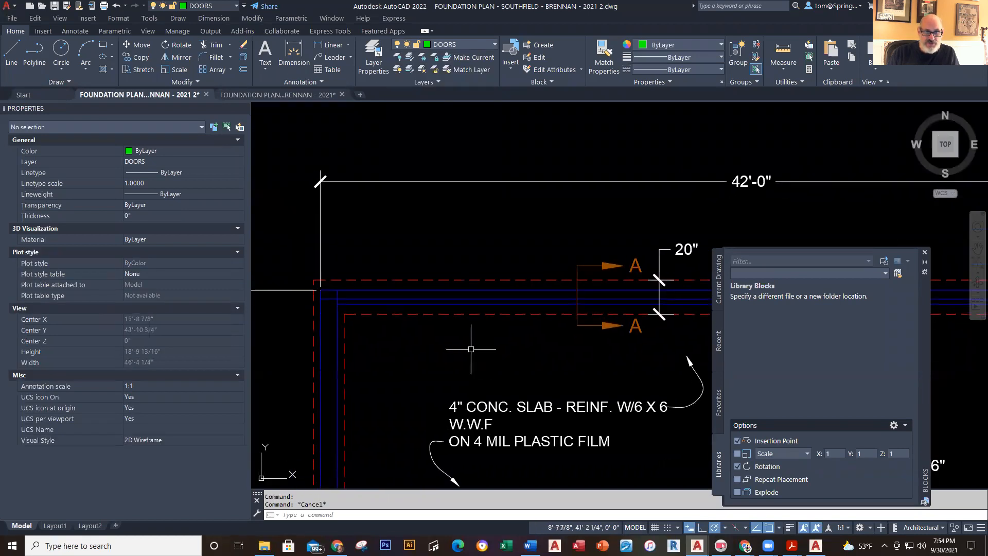
- Trim the end of the offset line that crosses the side wall at the plan's upper-left corner
{"action": "scroll", "coordinate": [344, 309], "scroll_direction": "up", "scroll_amount": 4}
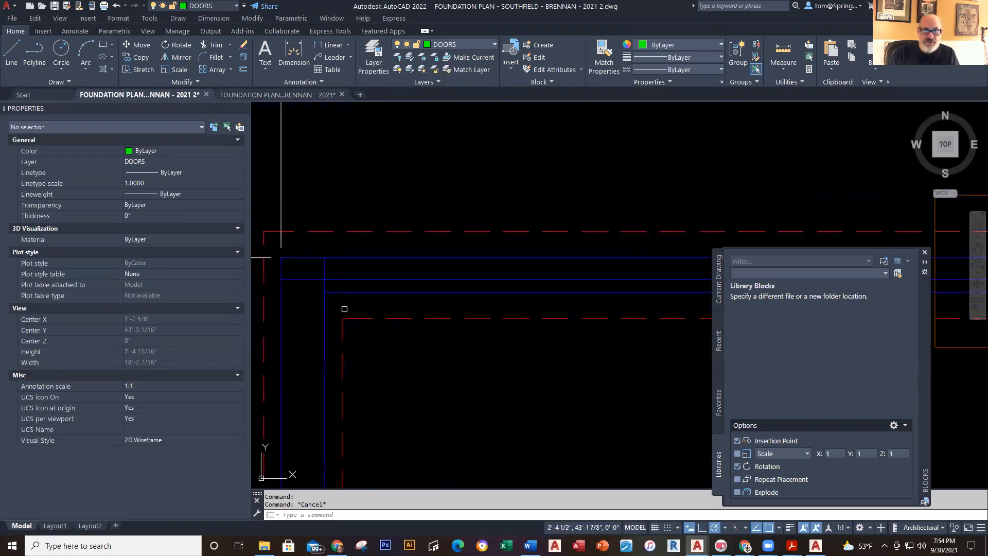
{"action": "type", "text": "tr"}
{"action": "key", "text": "Return"}
{"action": "left_click", "coordinate": [309, 301]}
{"action": "key", "text": "Escape"}
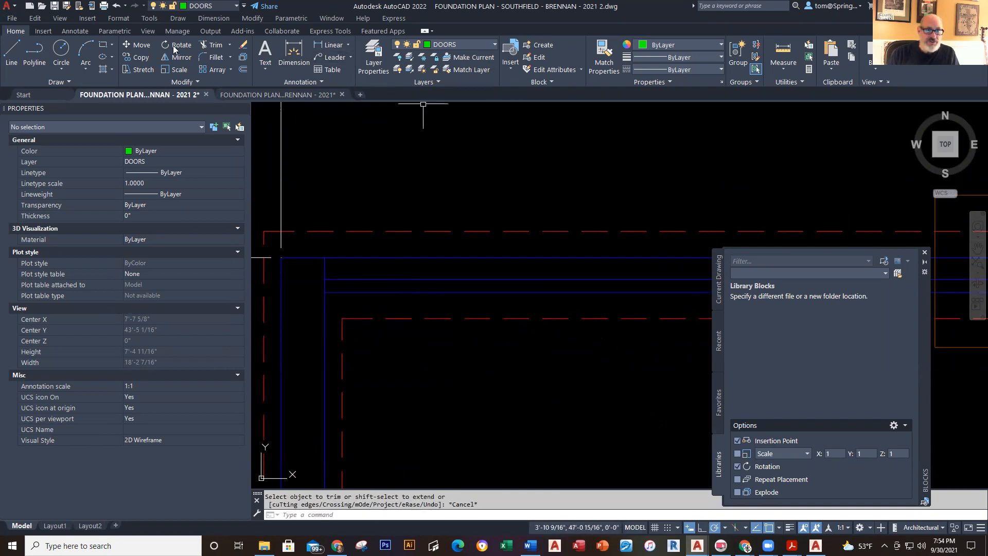
- Start a polyline 7' along the upper wall's outer line from its left corner, crossing to the offset line, running 36" left and returning to the outer line
{"action": "left_click", "coordinate": [46, 62]}
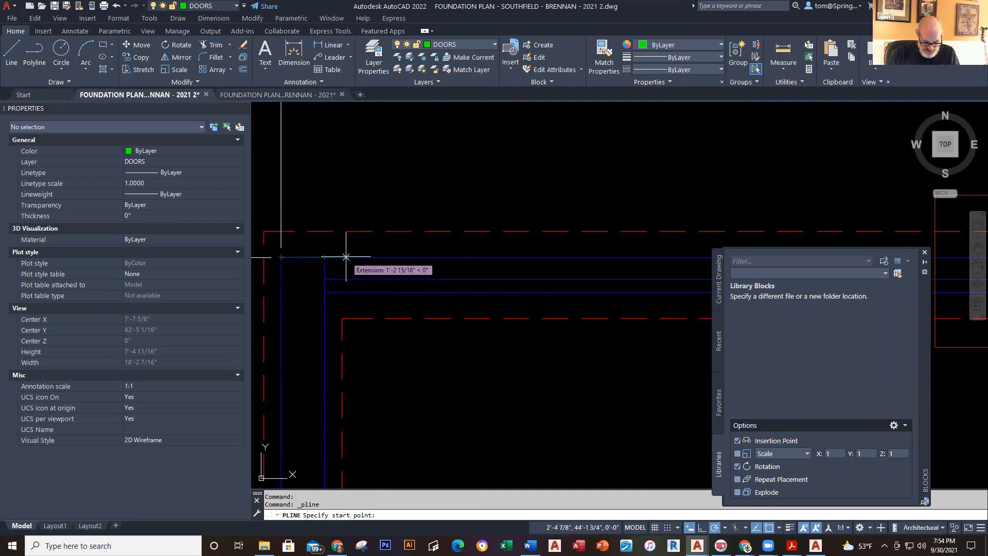
{"action": "type", "text": "7'"}
{"action": "key", "text": "Return"}
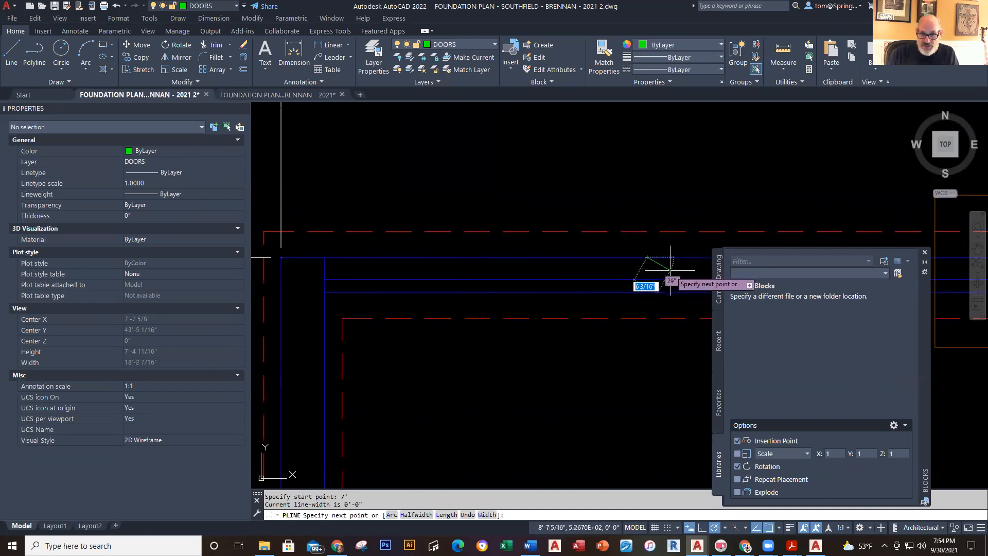
{"action": "left_click", "coordinate": [643, 281]}
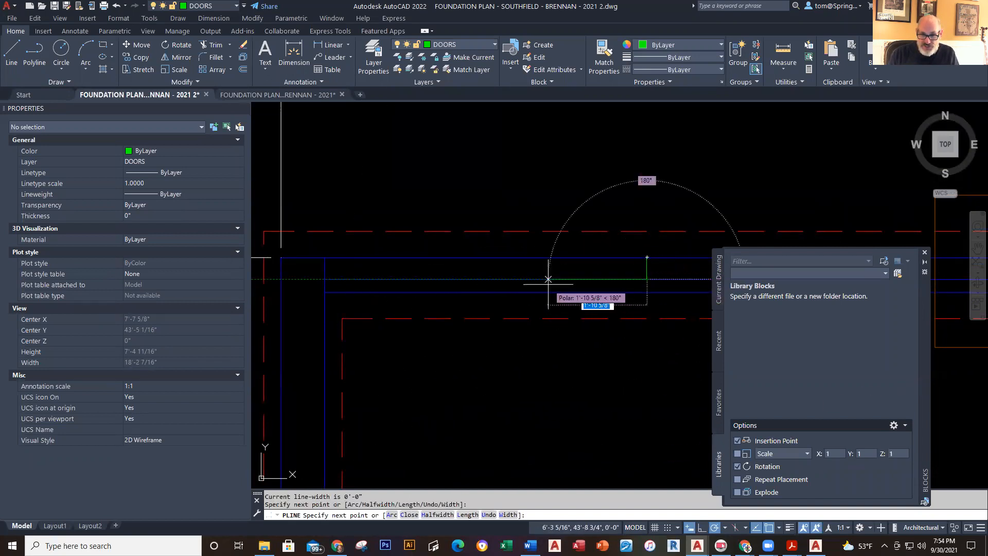
{"action": "type", "text": "36"}
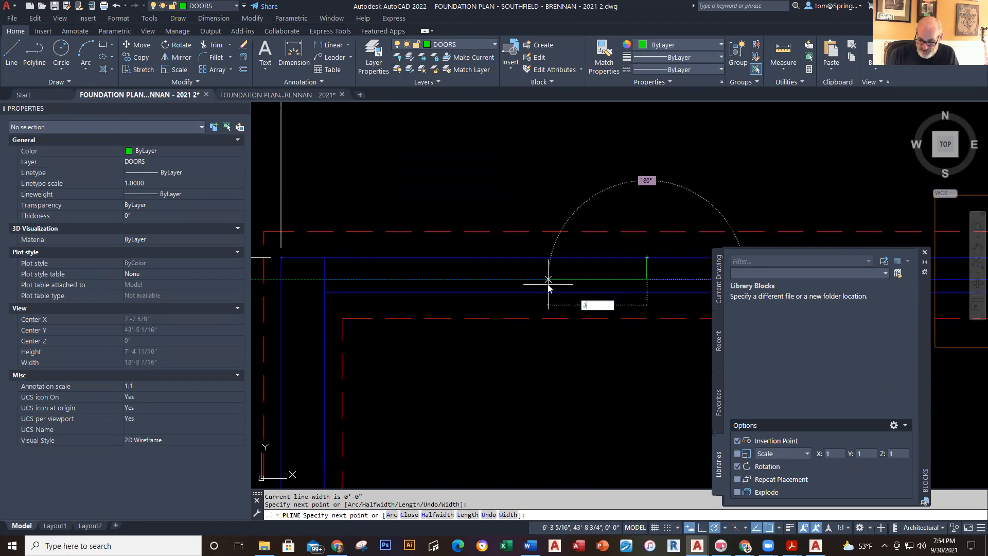
{"action": "key", "text": "Return"}
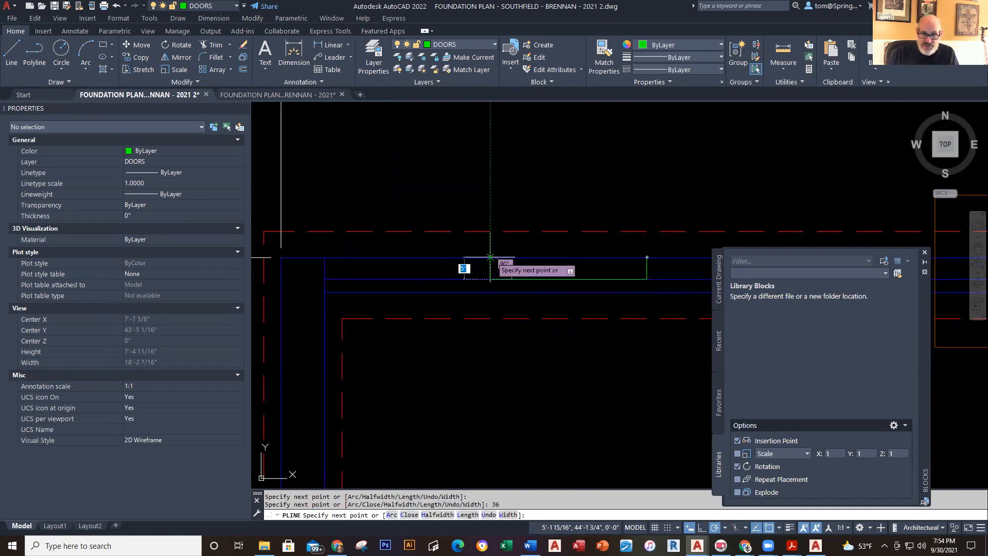
{"action": "left_click", "coordinate": [490, 256]}
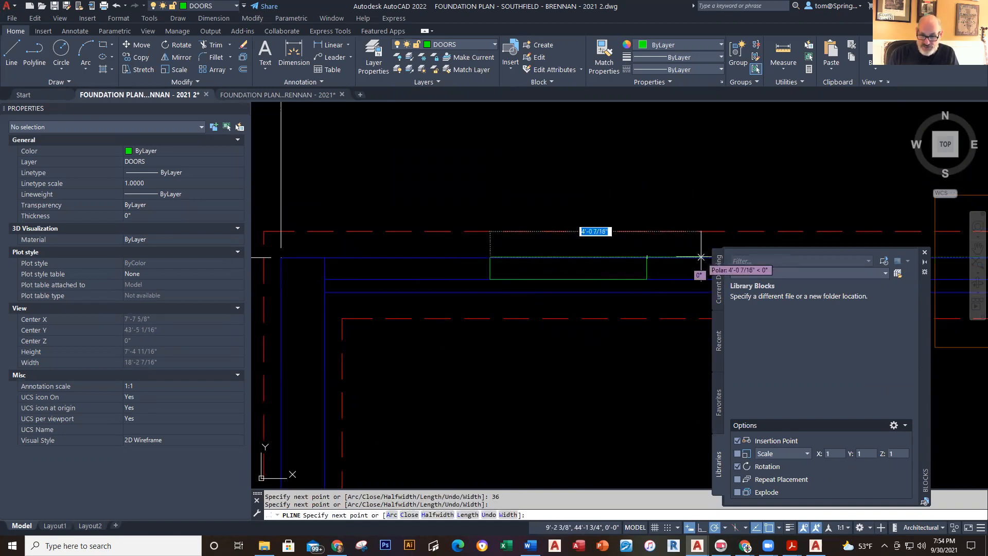
- Continue the polyline 6' to the right along the upper wall's outer line and close the opening's end down to the offset line
{"action": "type", "text": "6'"}
{"action": "key", "text": "Return"}
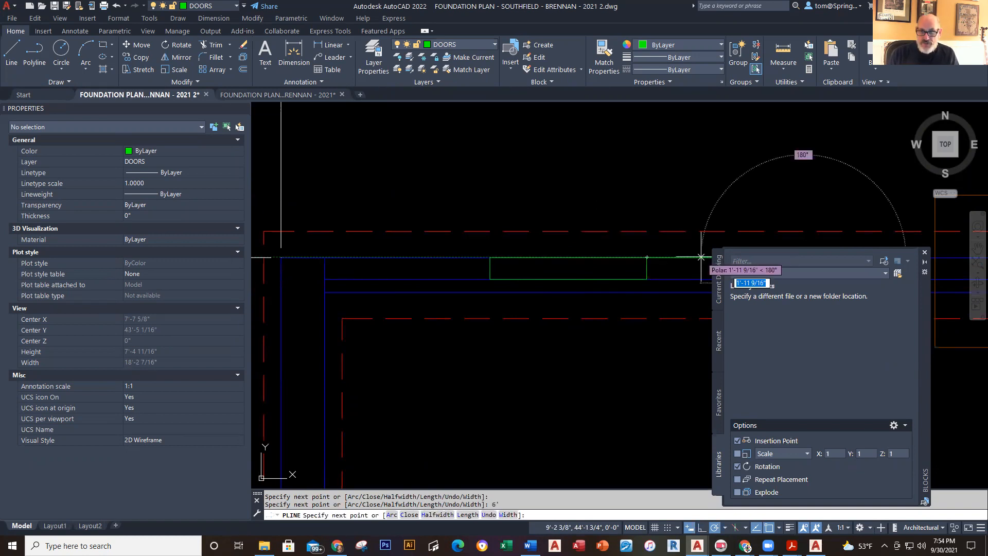
{"action": "scroll", "coordinate": [702, 260], "scroll_direction": "down", "scroll_amount": 2}
{"action": "middle_click_drag", "start_coordinate": [706, 263], "coordinate": [406, 262]}
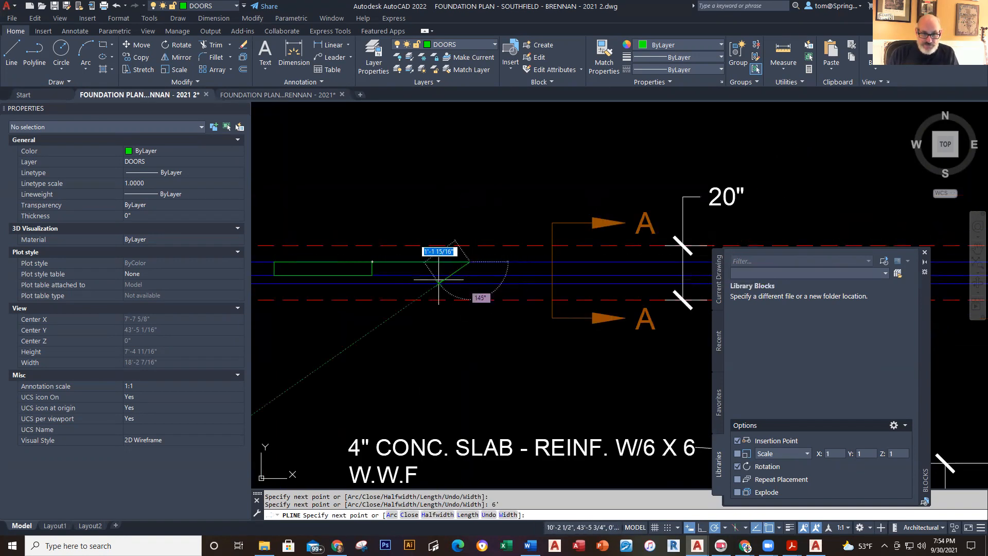
{"action": "left_click", "coordinate": [470, 275]}
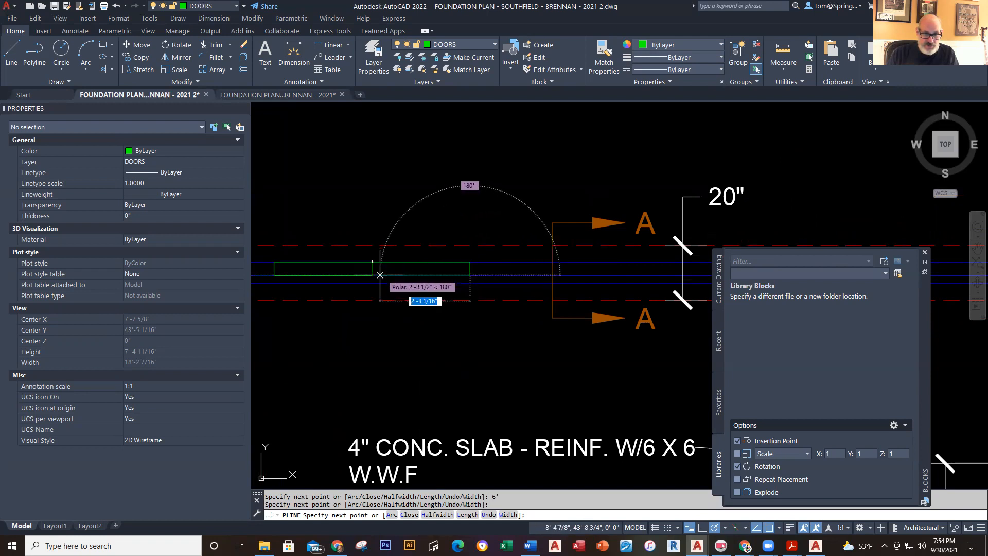
{"action": "key", "text": "Escape"}
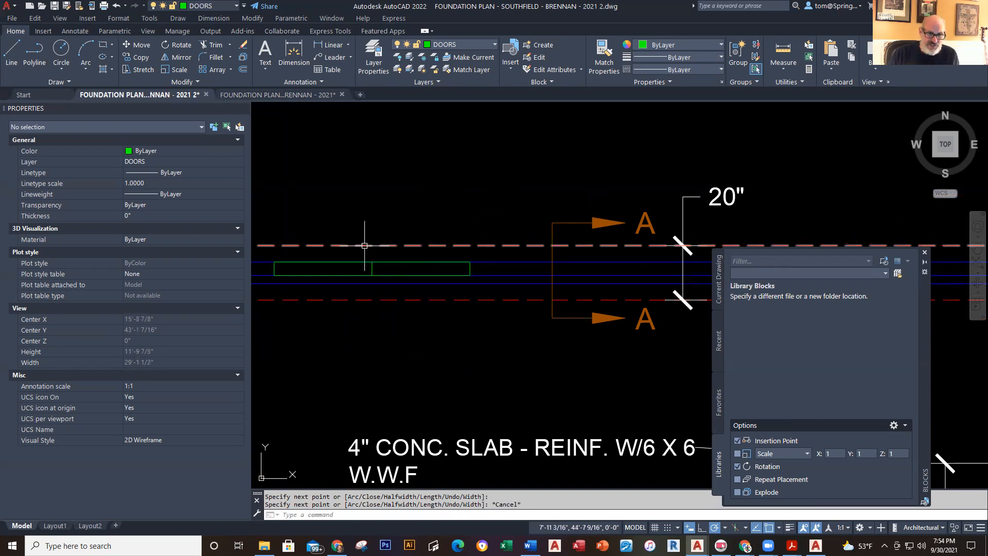
- Mirror the opening polyline about the vertical axis through the upper wall's midpoint, keeping the source object
{"action": "scroll", "coordinate": [374, 288], "scroll_direction": "up", "scroll_amount": 5}
{"action": "scroll", "coordinate": [375, 307], "scroll_direction": "down", "scroll_amount": 5}
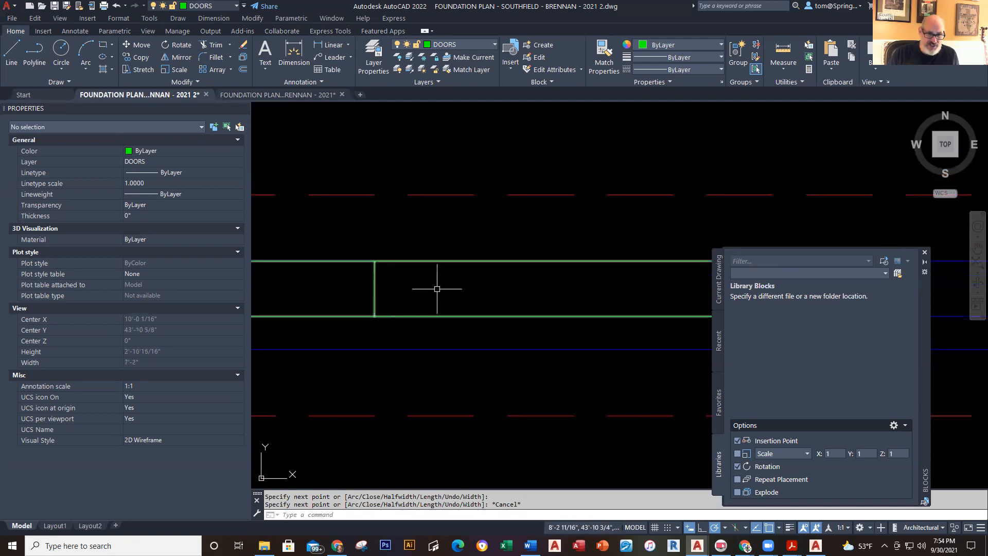
{"action": "scroll", "coordinate": [433, 350], "scroll_direction": "down", "scroll_amount": 3}
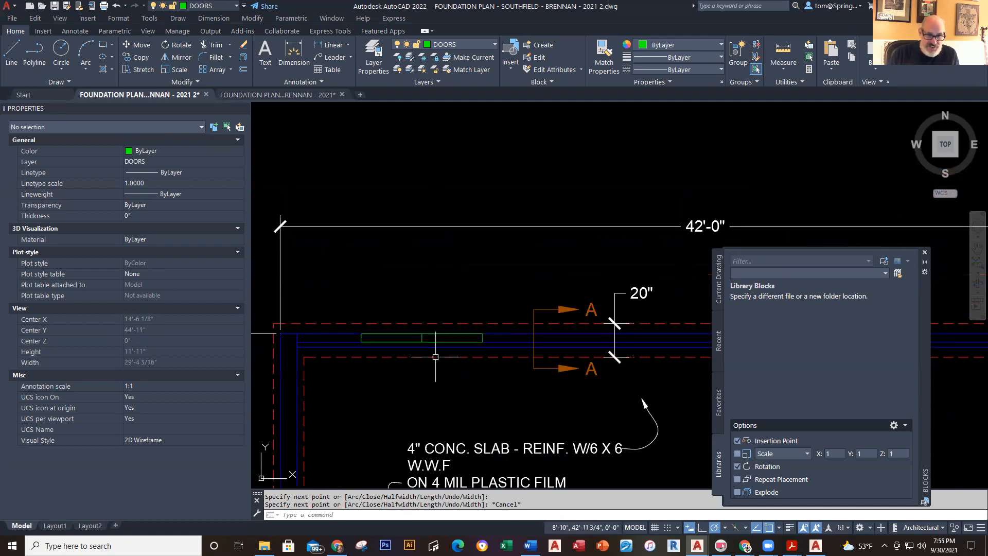
{"action": "middle_click_drag", "start_coordinate": [432, 355], "coordinate": [432, 308]}
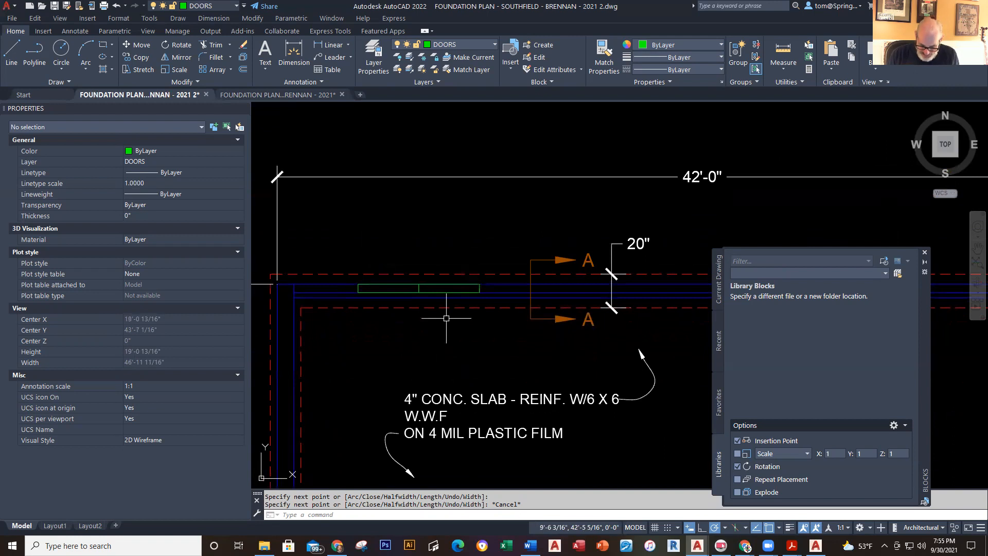
{"action": "scroll", "coordinate": [446, 318], "scroll_direction": "down", "scroll_amount": 5}
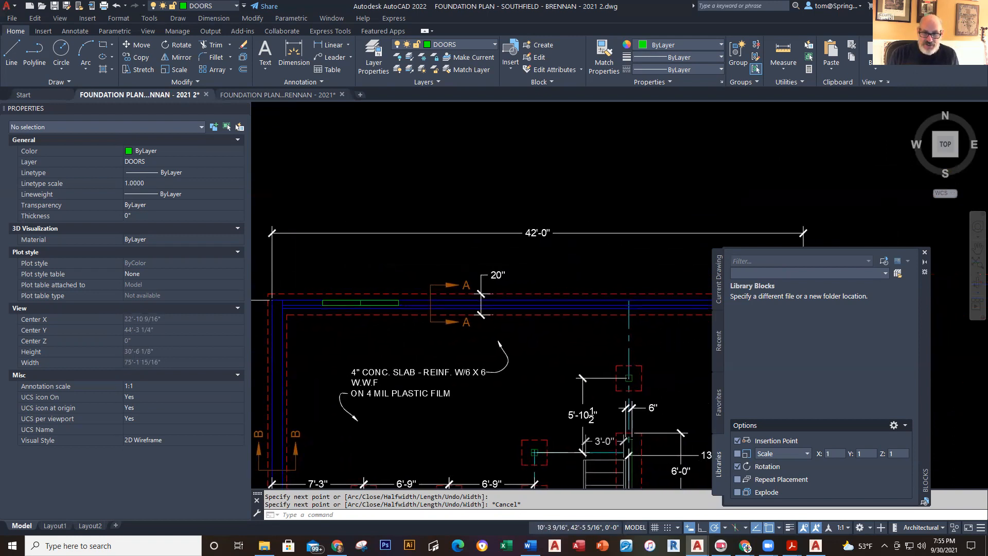
{"action": "type", "text": "mi"}
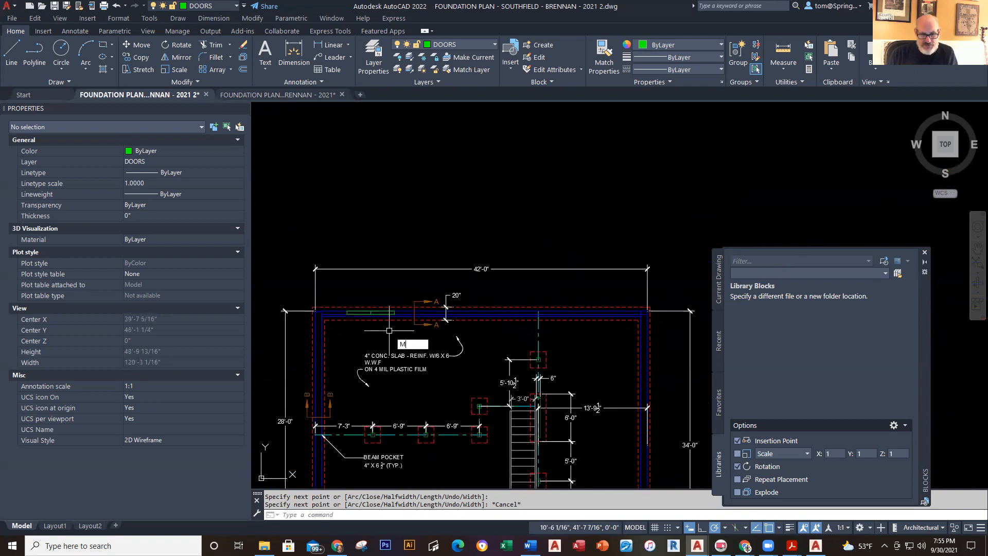
{"action": "key", "text": "Return"}
{"action": "scroll", "coordinate": [389, 330], "scroll_direction": "up", "scroll_amount": 2}
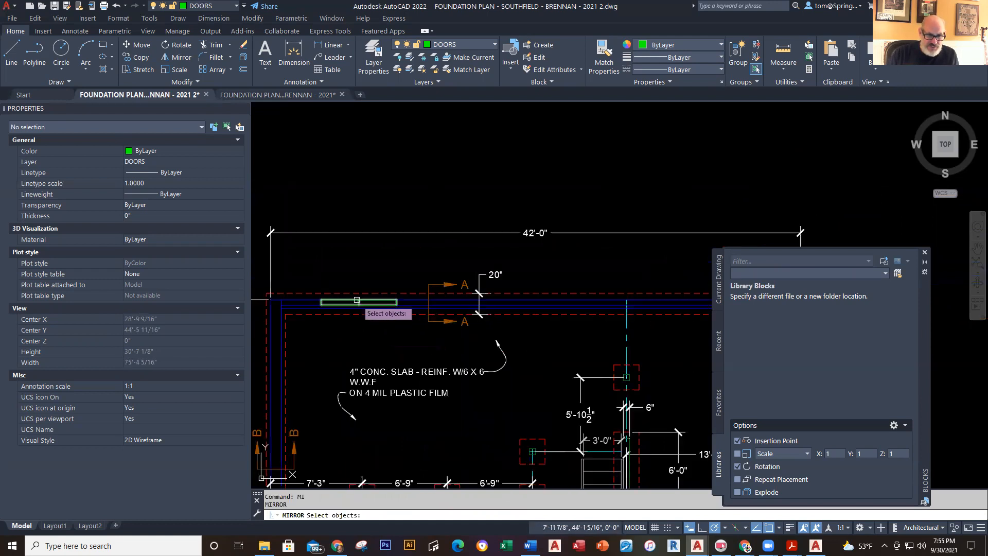
{"action": "left_click", "coordinate": [355, 312]}
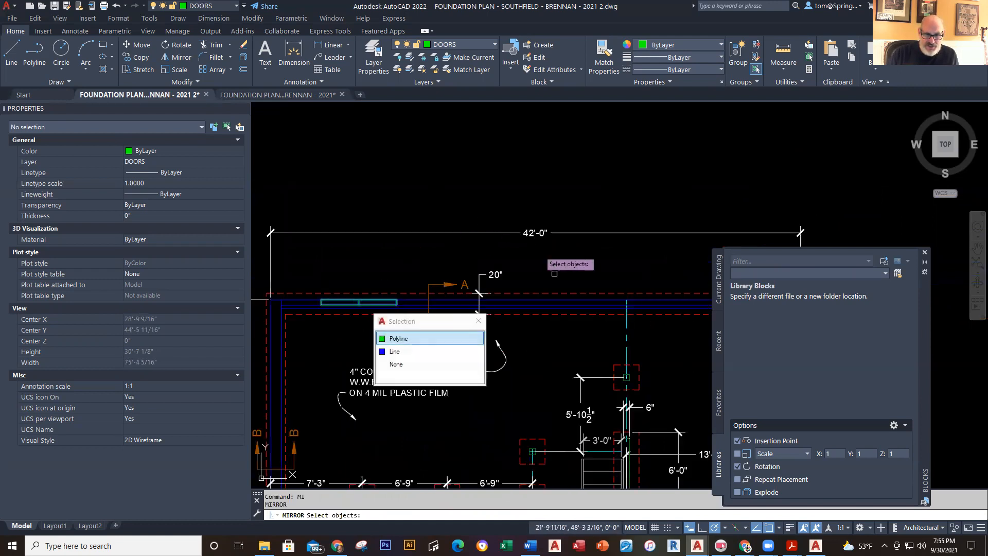
{"action": "left_click", "coordinate": [400, 338]}
{"action": "key", "text": "Return"}
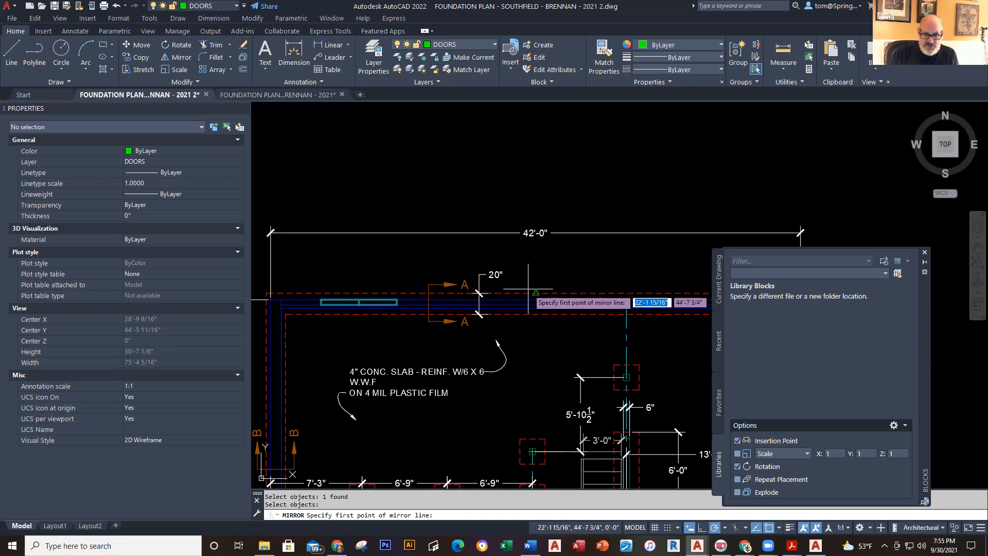
{"action": "left_click", "coordinate": [515, 248]}
{"action": "left_click", "coordinate": [535, 335]}
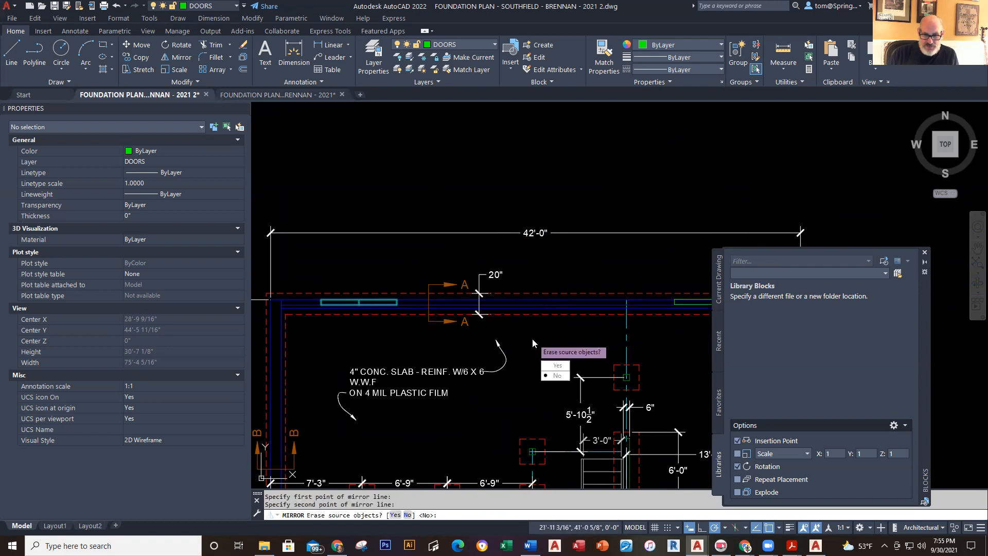
{"action": "left_click", "coordinate": [552, 376]}
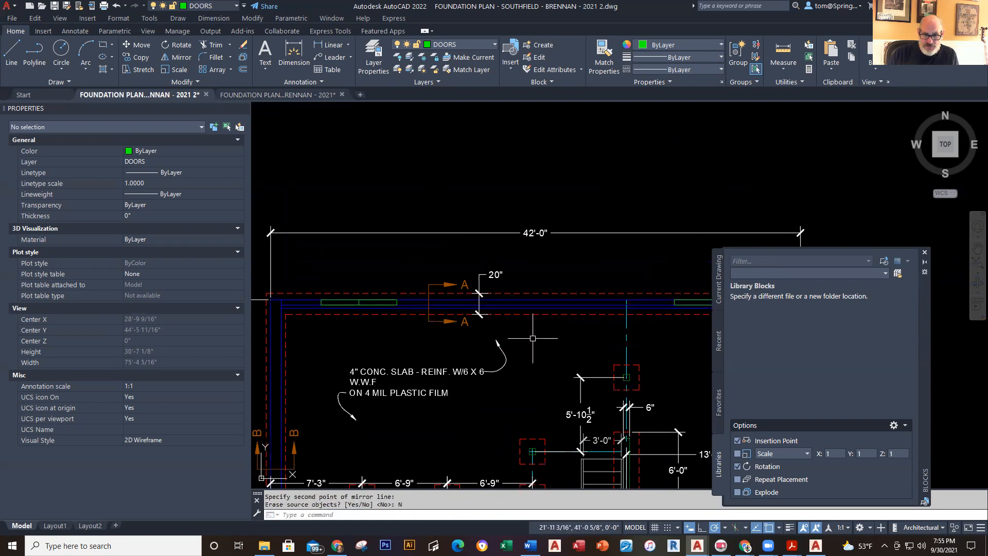
{"action": "scroll", "coordinate": [542, 338], "scroll_direction": "down", "scroll_amount": 1}
{"action": "scroll", "coordinate": [514, 337], "scroll_direction": "down", "scroll_amount": 1}
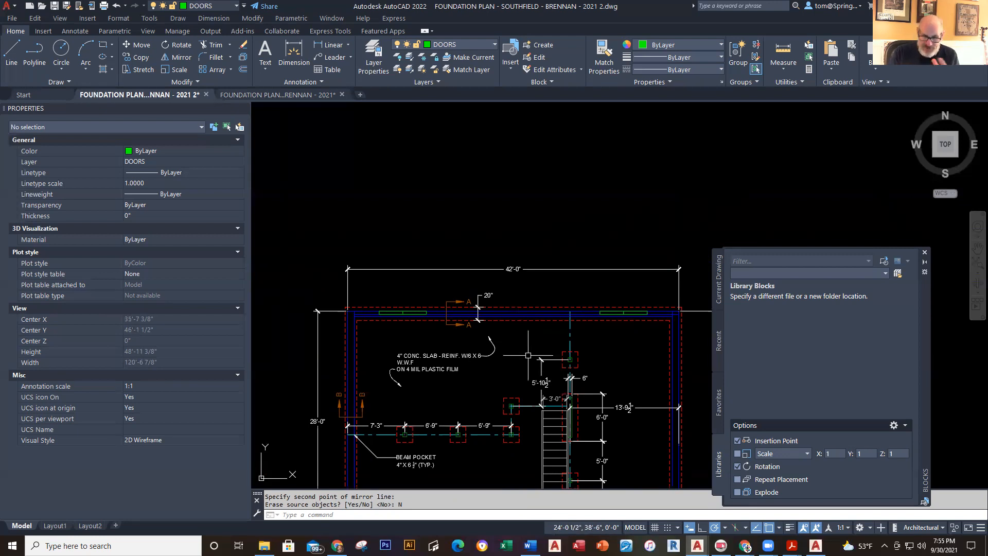
- Draw a guide line 15'8" right from the left opening's divider, add a jamb line down to the offset line, and erase the guide
{"action": "scroll", "coordinate": [528, 355], "scroll_direction": "up", "scroll_amount": 2}
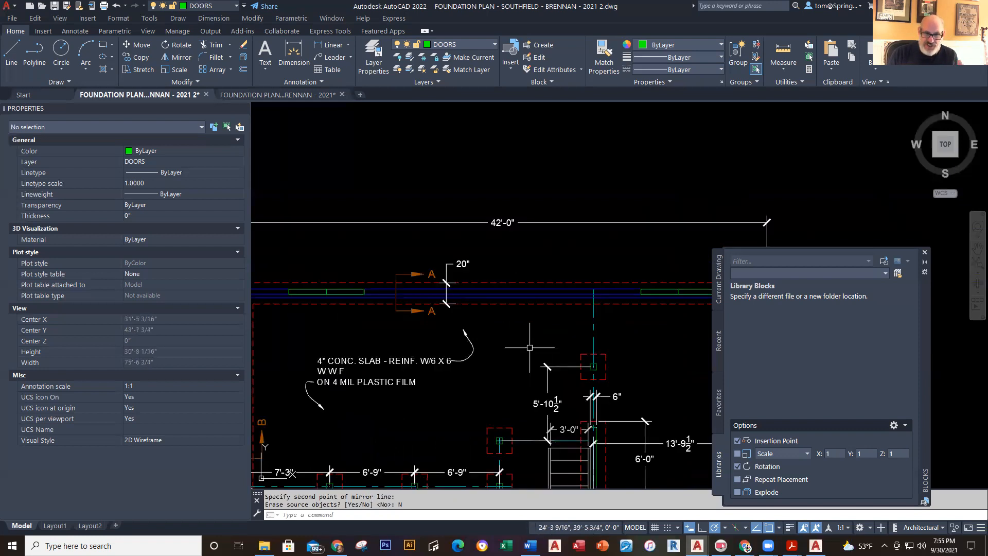
{"action": "middle_click_drag", "start_coordinate": [529, 349], "coordinate": [616, 328]}
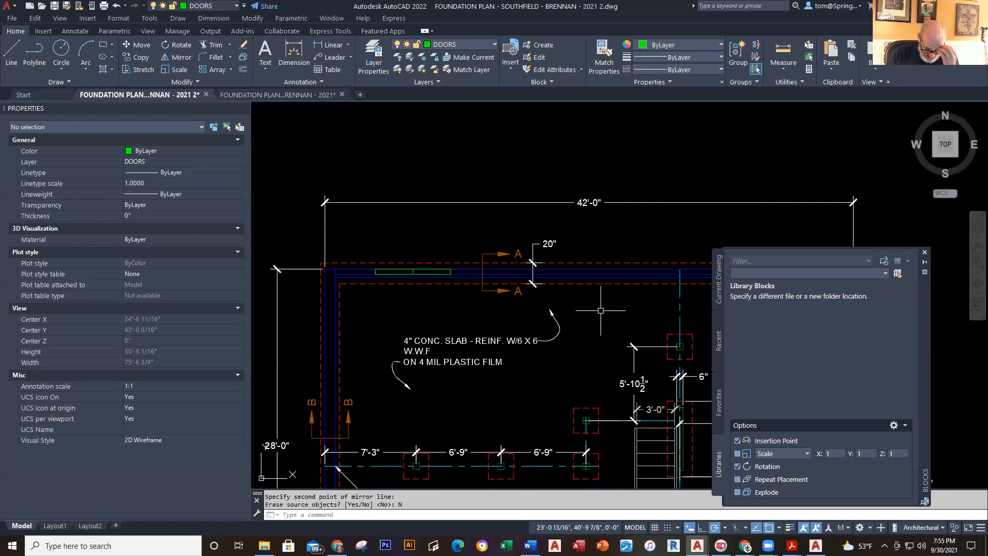
{"action": "left_click", "coordinate": [15, 57]}
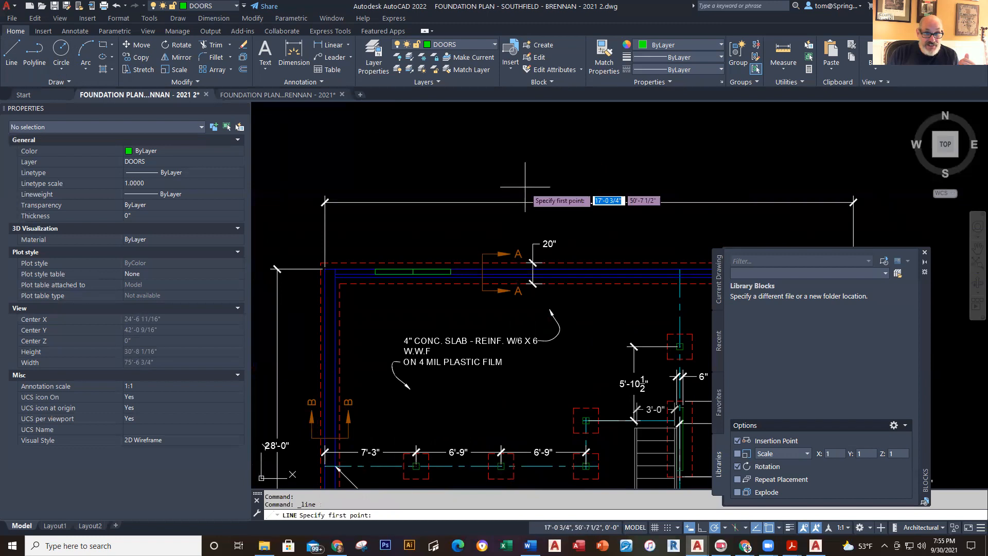
{"action": "left_click", "coordinate": [413, 269]}
{"action": "type", "text": "1"}
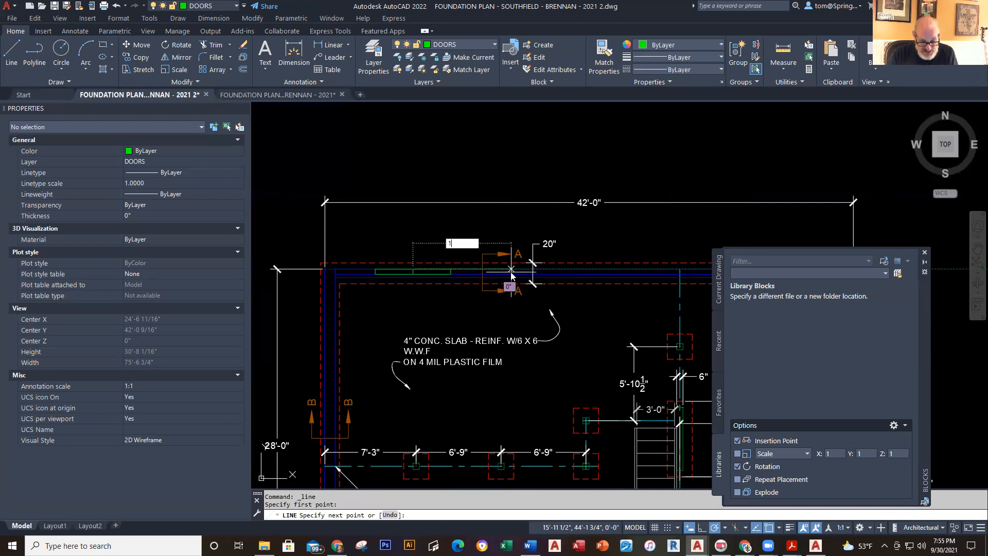
{"action": "type", "text": "5'8"}
{"action": "key", "text": "Return"}
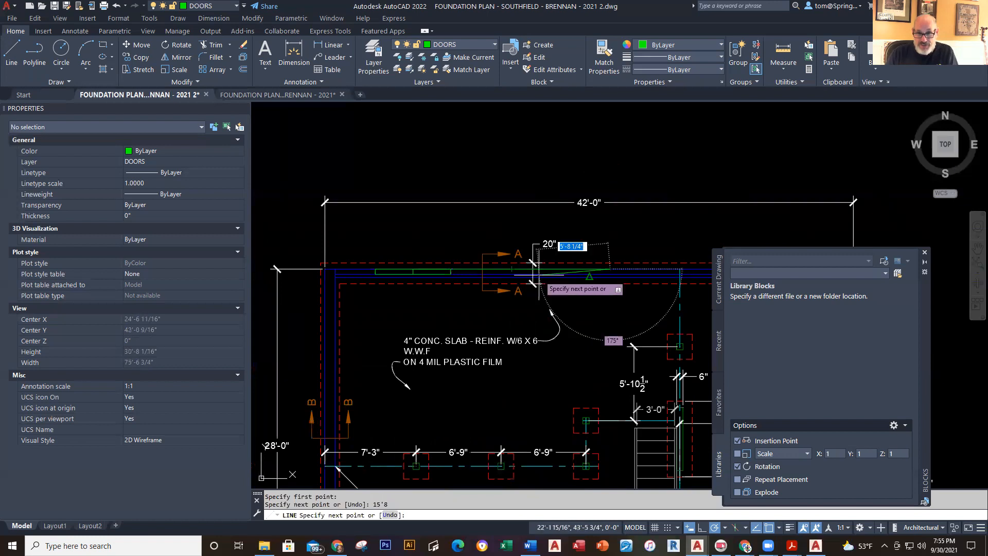
{"action": "scroll", "coordinate": [611, 287], "scroll_direction": "up", "scroll_amount": 5}
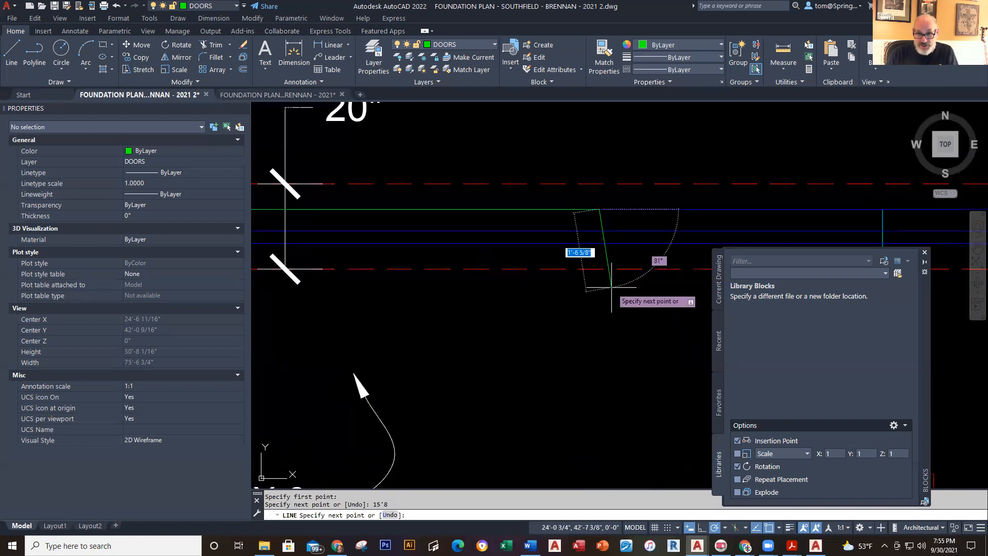
{"action": "left_click", "coordinate": [603, 232]}
{"action": "key", "text": "Escape"}
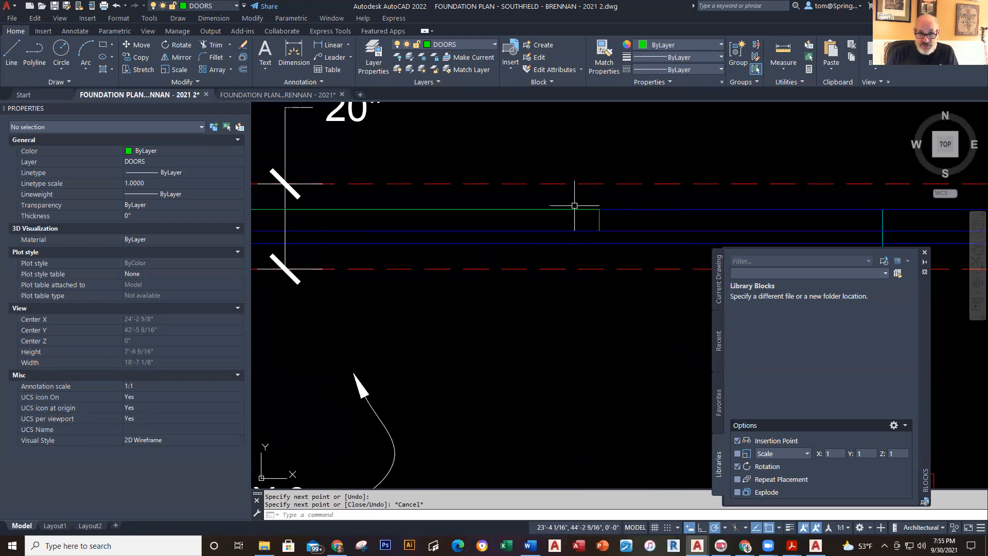
{"action": "left_click", "coordinate": [575, 210]}
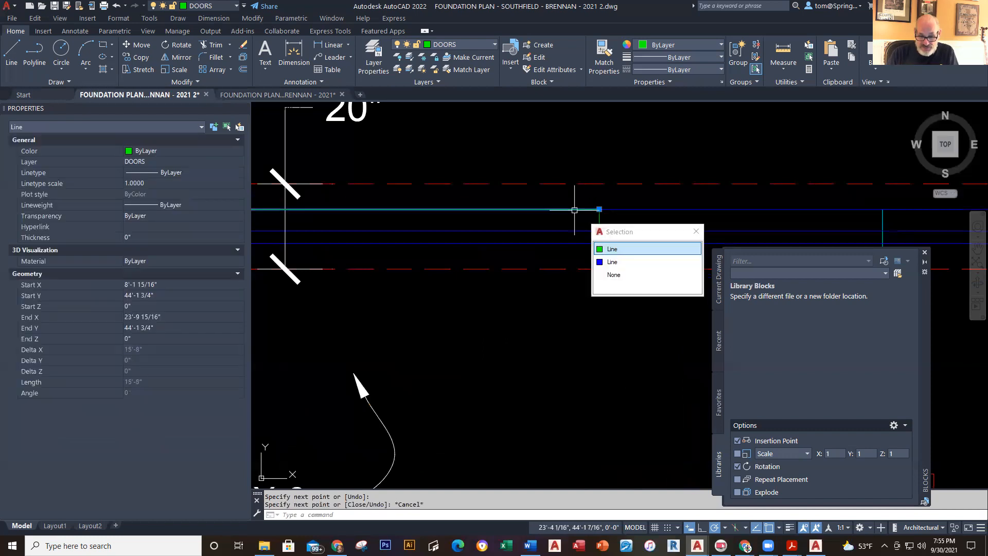
{"action": "key", "text": "Delete"}
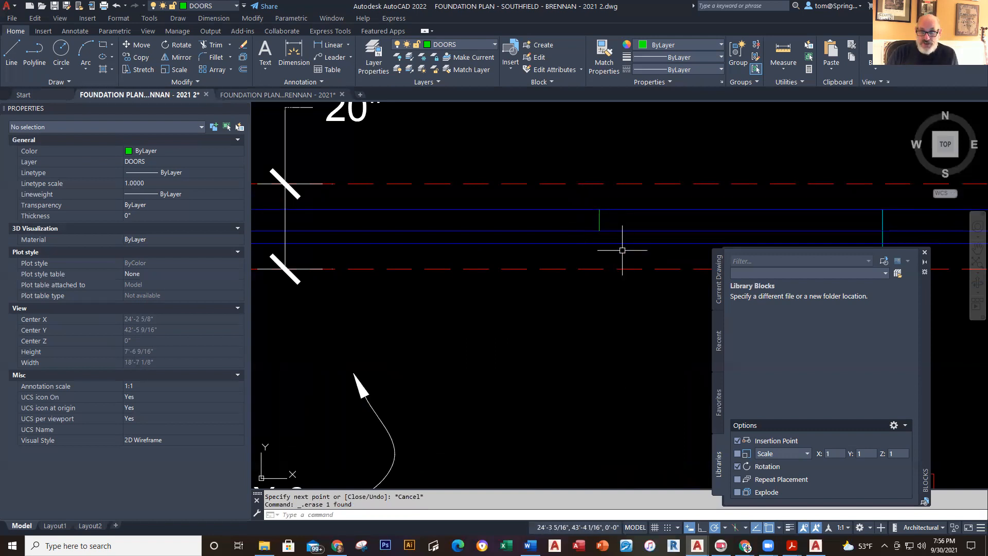
- Draw a 38" by 2.5" rectangle just above the upper wall, near the new jamb line
{"action": "scroll", "coordinate": [622, 250], "scroll_direction": "down", "scroll_amount": 4}
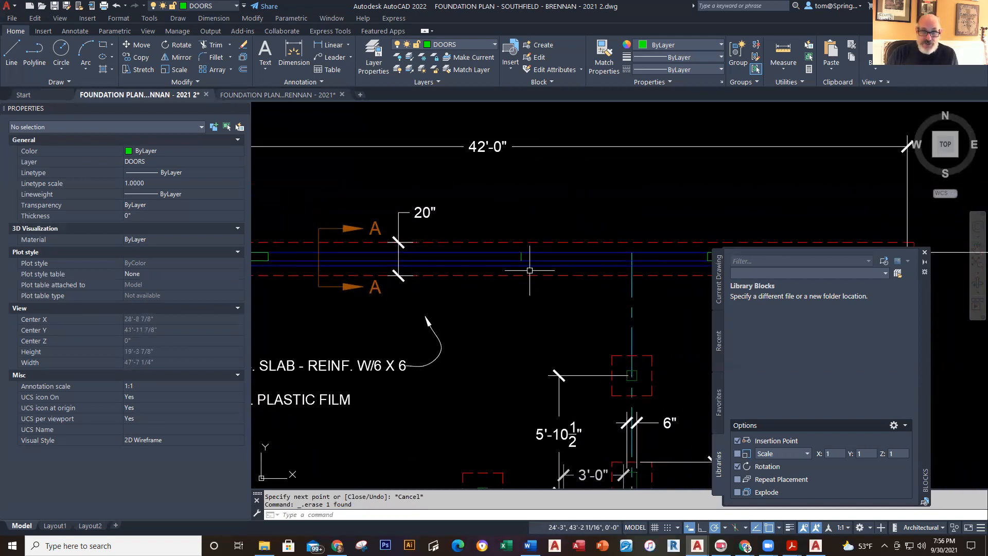
{"action": "scroll", "coordinate": [529, 270], "scroll_direction": "up", "scroll_amount": 4}
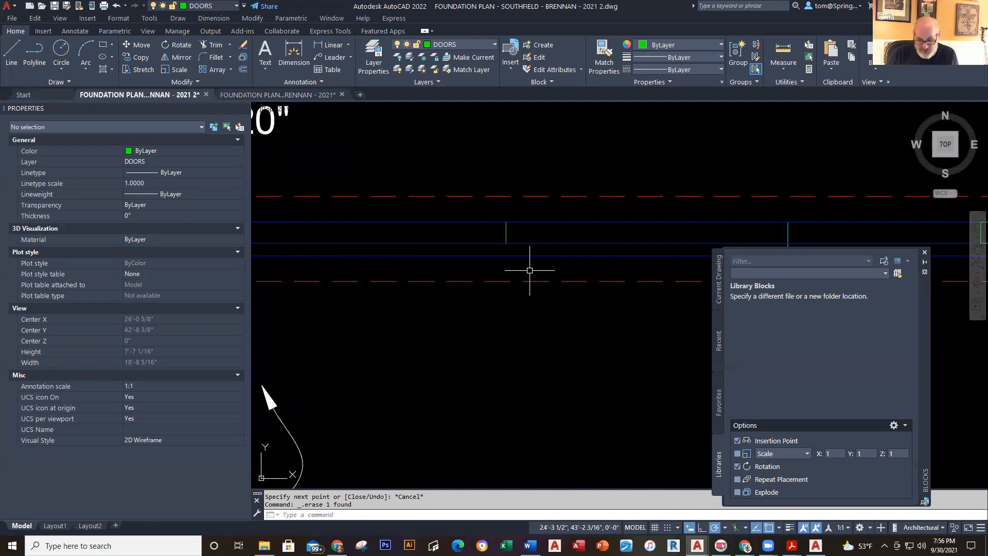
{"action": "left_click", "coordinate": [103, 45]}
{"action": "left_click", "coordinate": [500, 175]}
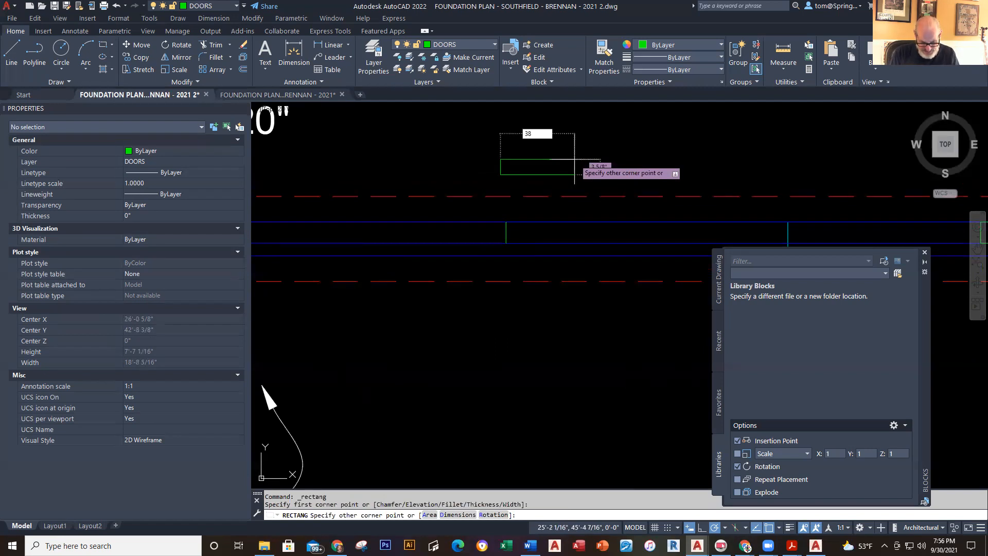
{"action": "key", "text": "Tab"}
{"action": "type", "text": "2."}
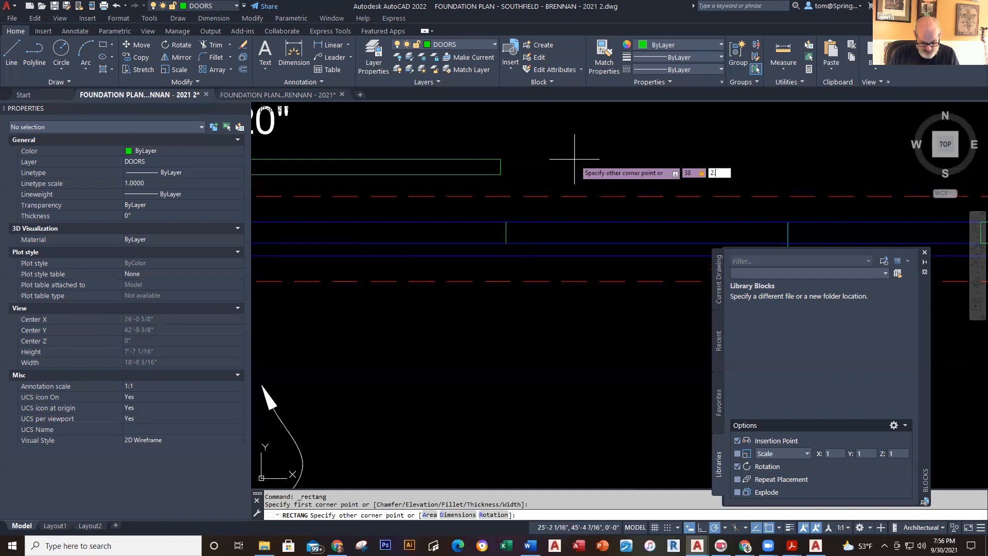
{"action": "type", "text": "5"}
{"action": "key", "text": "Return"}
{"action": "scroll", "coordinate": [574, 161], "scroll_direction": "down", "scroll_amount": 2}
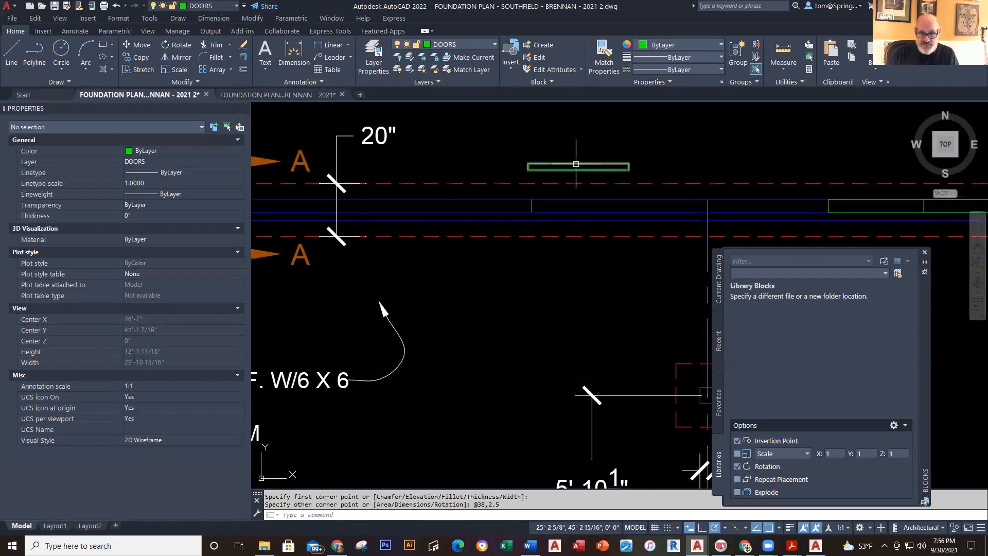
- Copy the door panel rectangle from its lower-left corner to the top of the jamb line on the upper wall's outer line
{"action": "type", "text": "C0"}
{"action": "key", "text": "Return"}
{"action": "right_click", "coordinate": [604, 131]}
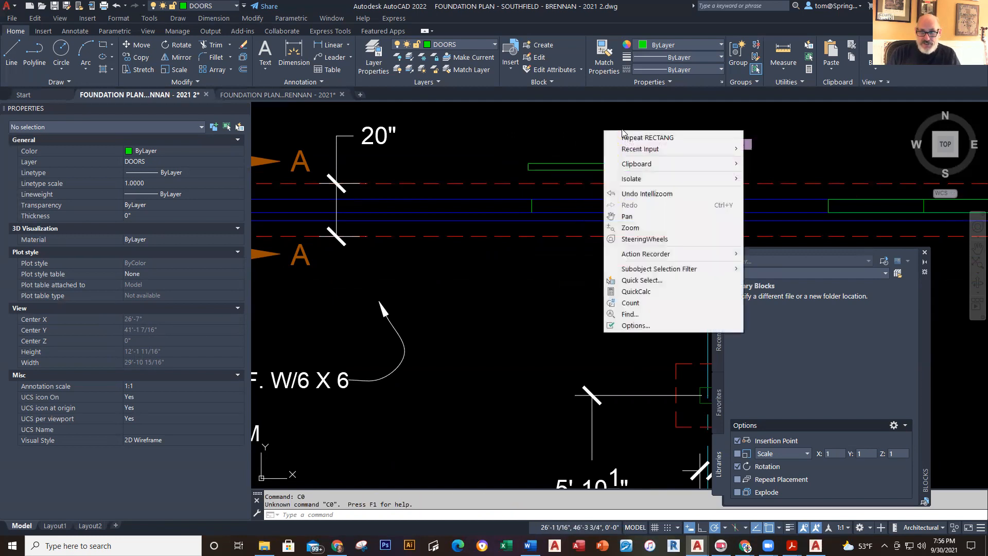
{"action": "mouse_move", "coordinate": [647, 149]}
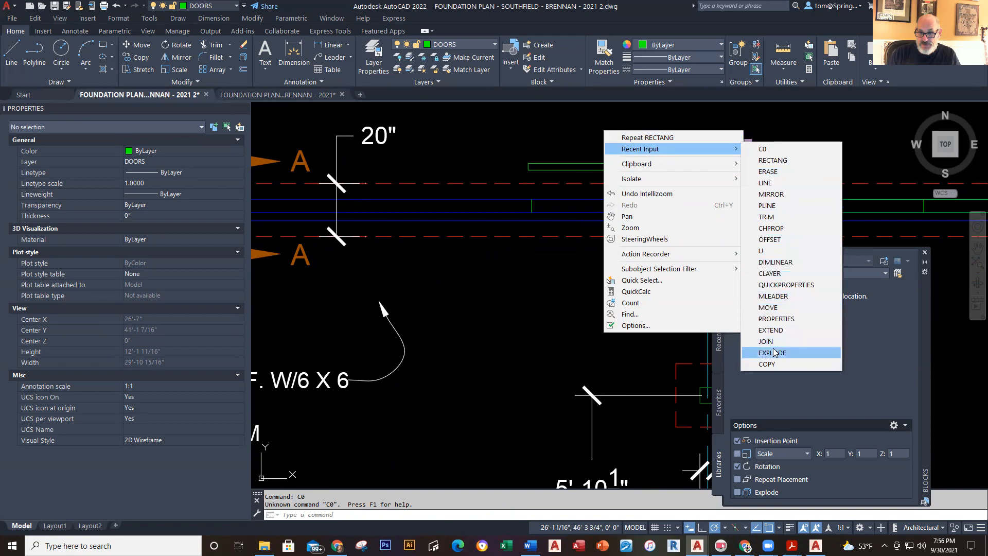
{"action": "left_click", "coordinate": [775, 369]}
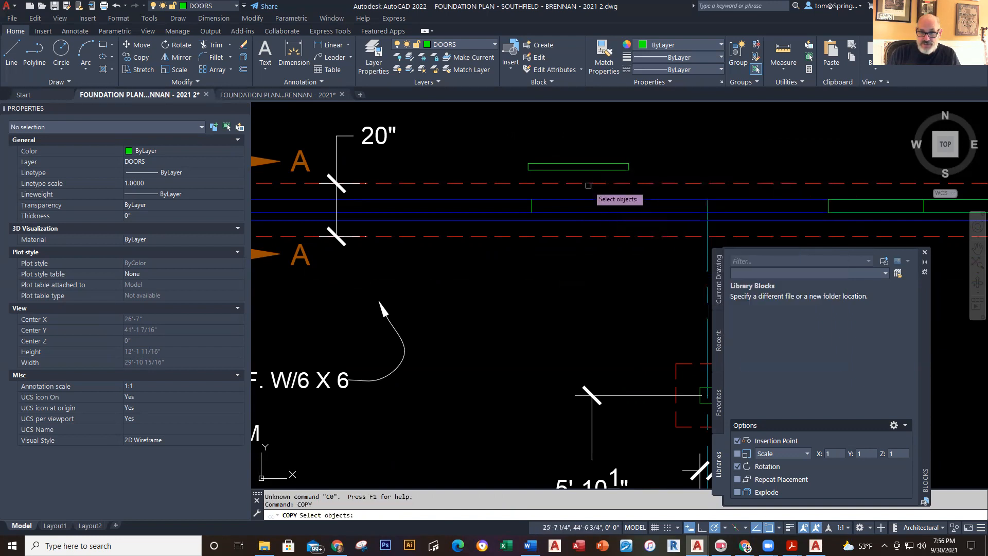
{"action": "left_click", "coordinate": [596, 164]}
{"action": "key", "text": "Return"}
{"action": "left_click", "coordinate": [529, 168]}
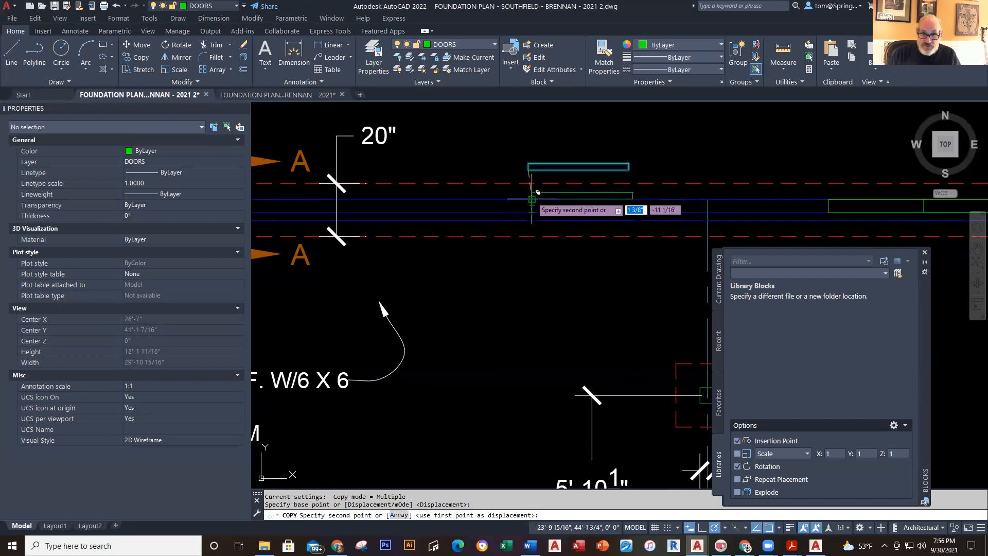
{"action": "left_click", "coordinate": [532, 198]}
- Copy the rectangle again from its upper-right corner to the top of the jamb line, forming the left panel inside the wall
{"action": "right_click", "coordinate": [598, 128]}
{"action": "left_click", "coordinate": [618, 133]}
{"action": "left_click", "coordinate": [565, 164]}
{"action": "key", "text": "Return"}
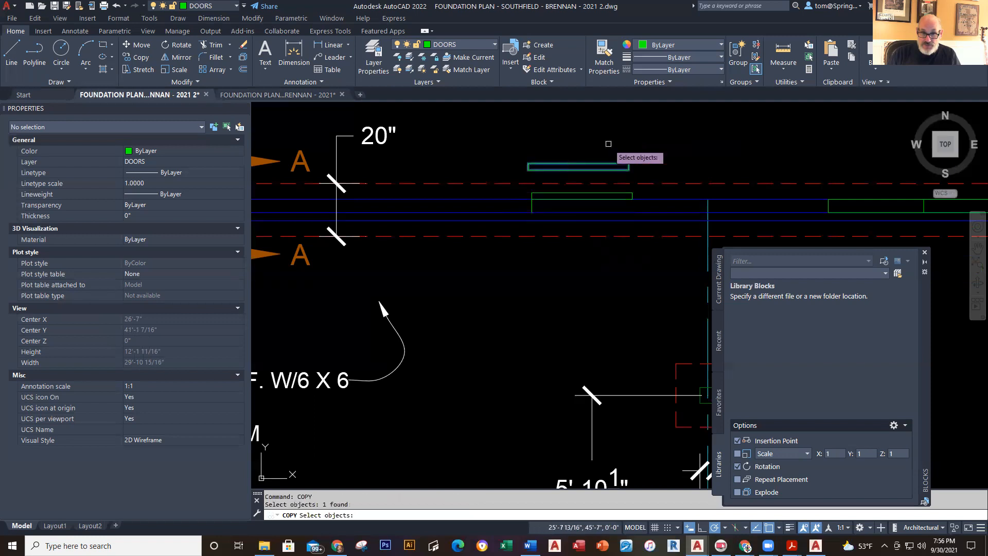
{"action": "left_click", "coordinate": [629, 164]}
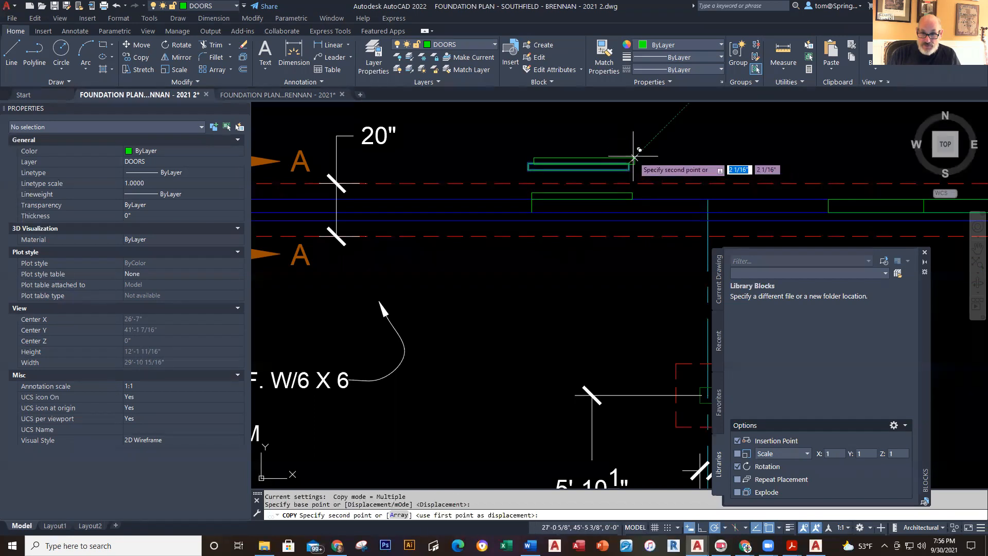
{"action": "left_click", "coordinate": [533, 199]}
{"action": "key", "text": "Escape"}
{"action": "key", "text": "Escape"}
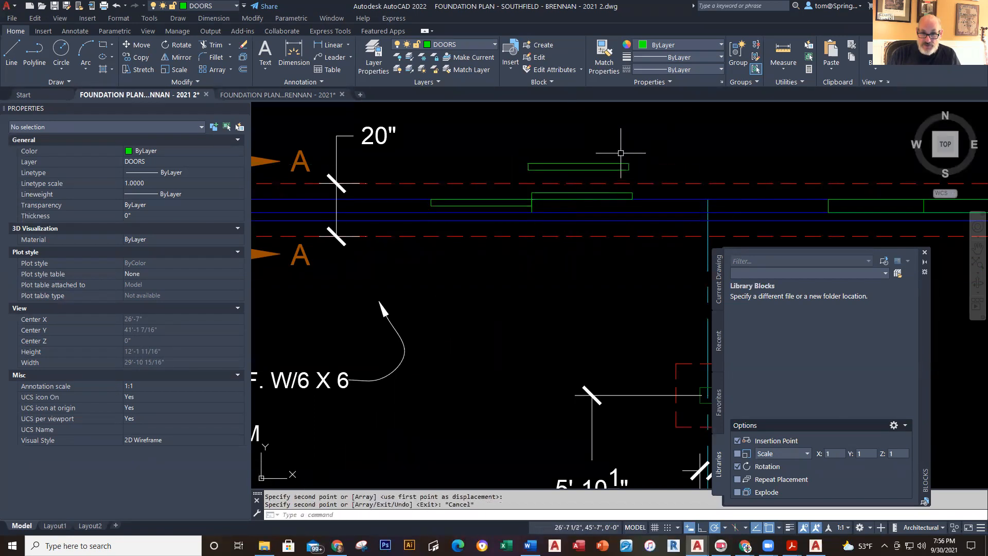
- Erase the short jamb line where the two door panels meet
{"action": "scroll", "coordinate": [521, 209], "scroll_direction": "up", "scroll_amount": 3}
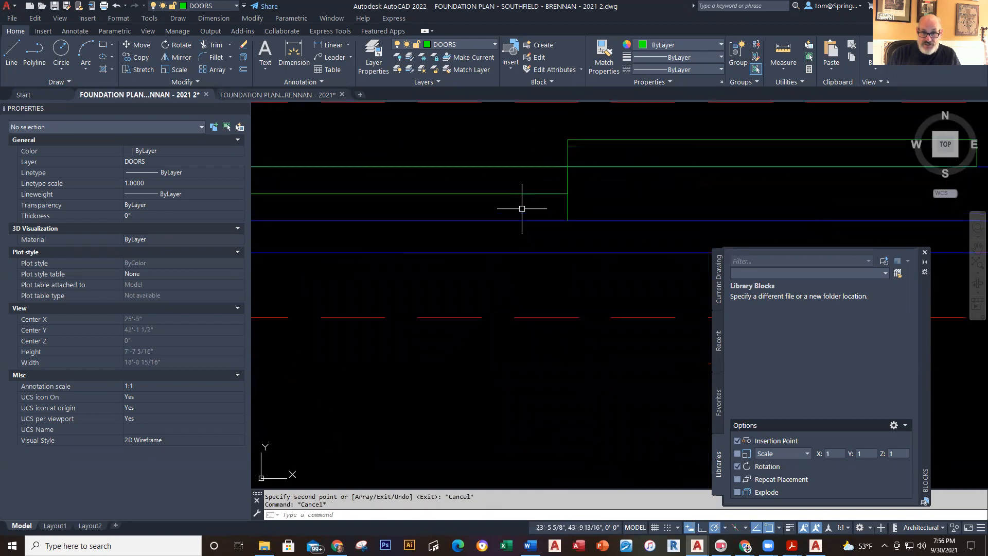
{"action": "left_click", "coordinate": [568, 206]}
{"action": "key", "text": "Delete"}
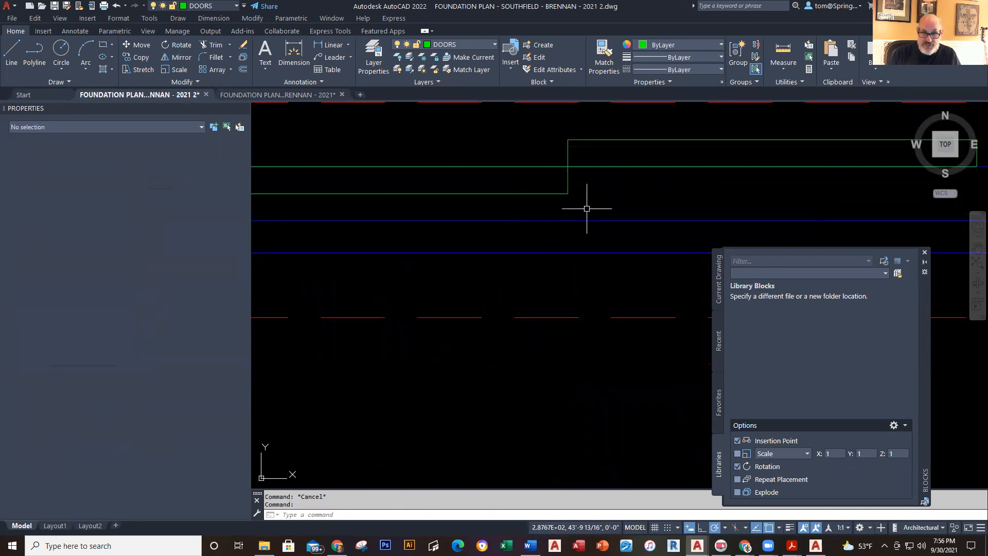
- Move the right door panel about 2" horizontally to the left
{"action": "scroll", "coordinate": [589, 219], "scroll_direction": "down", "scroll_amount": 3}
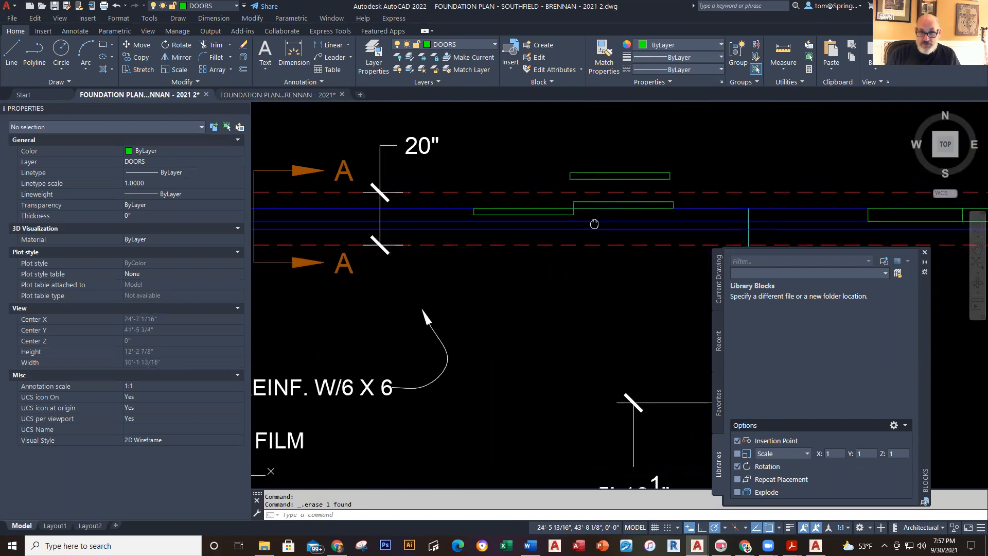
{"action": "scroll", "coordinate": [655, 222], "scroll_direction": "down", "scroll_amount": 5}
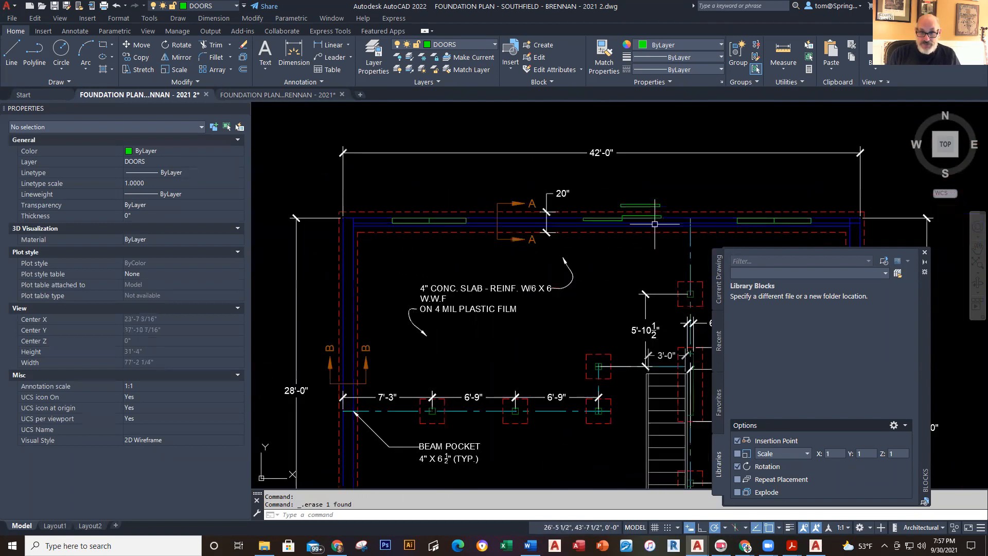
{"action": "scroll", "coordinate": [655, 224], "scroll_direction": "up", "scroll_amount": 6}
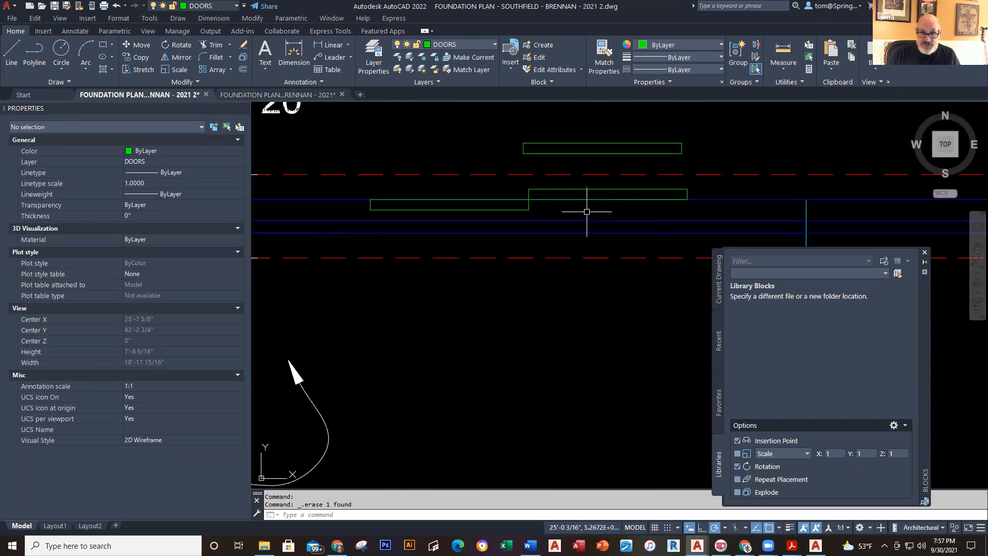
{"action": "left_click", "coordinate": [624, 192]}
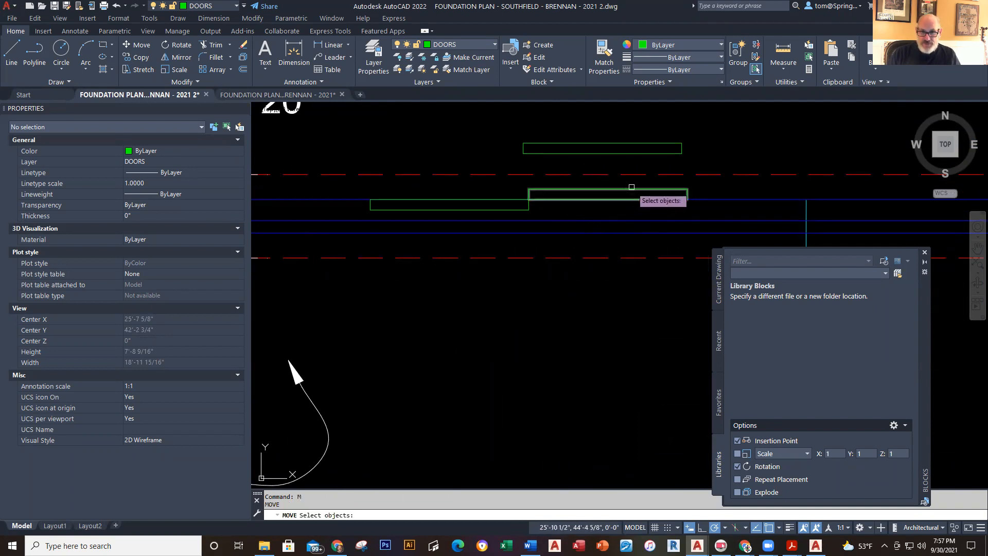
{"action": "key", "text": "Return"}
{"action": "left_click", "coordinate": [748, 137]}
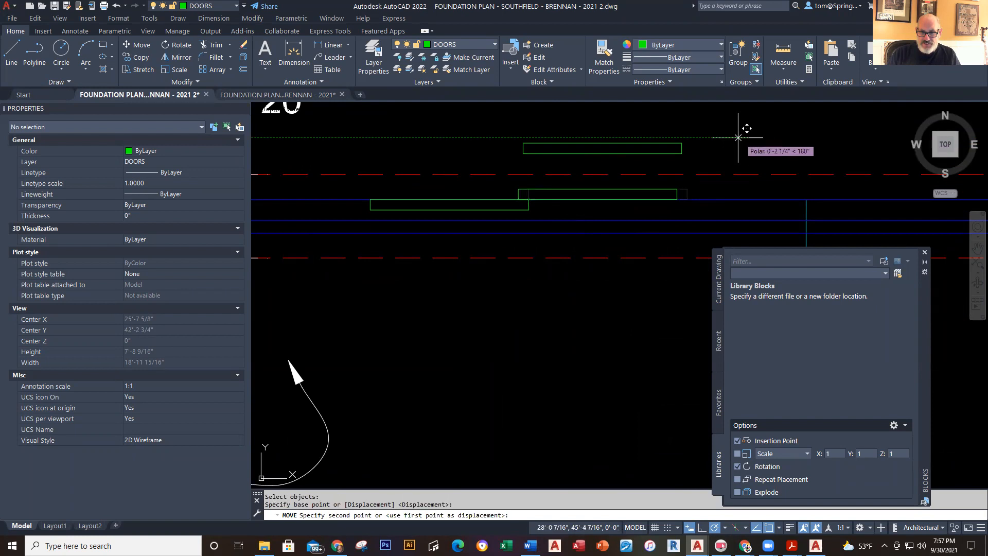
{"action": "key", "text": "Escape"}
- Move the left door panel about 2" horizontally to the right so it overlaps the other panel
{"action": "right_click", "coordinate": [737, 138]}
{"action": "left_click", "coordinate": [762, 147]}
{"action": "left_click", "coordinate": [465, 200]}
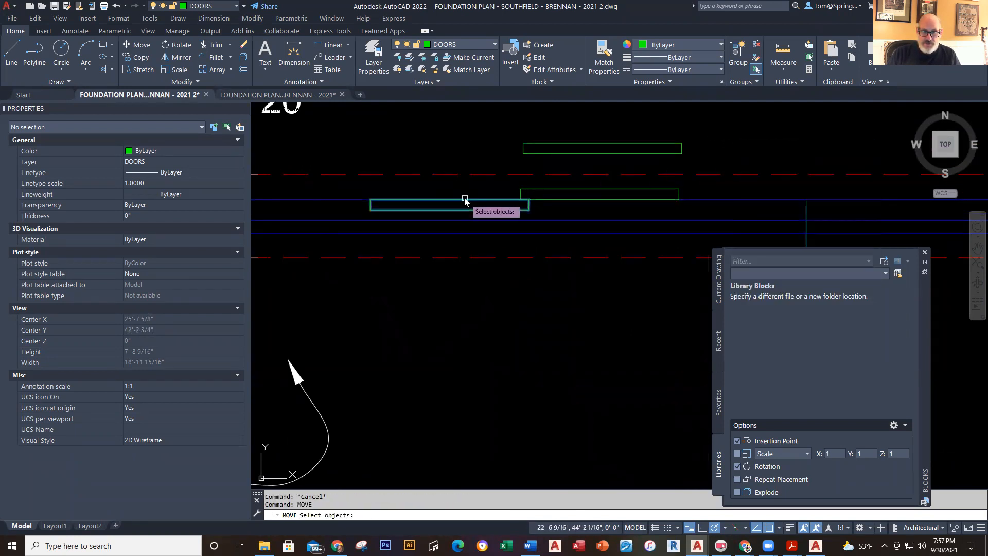
{"action": "right_click", "coordinate": [482, 211]}
{"action": "left_click", "coordinate": [500, 217]}
{"action": "left_click", "coordinate": [476, 136]}
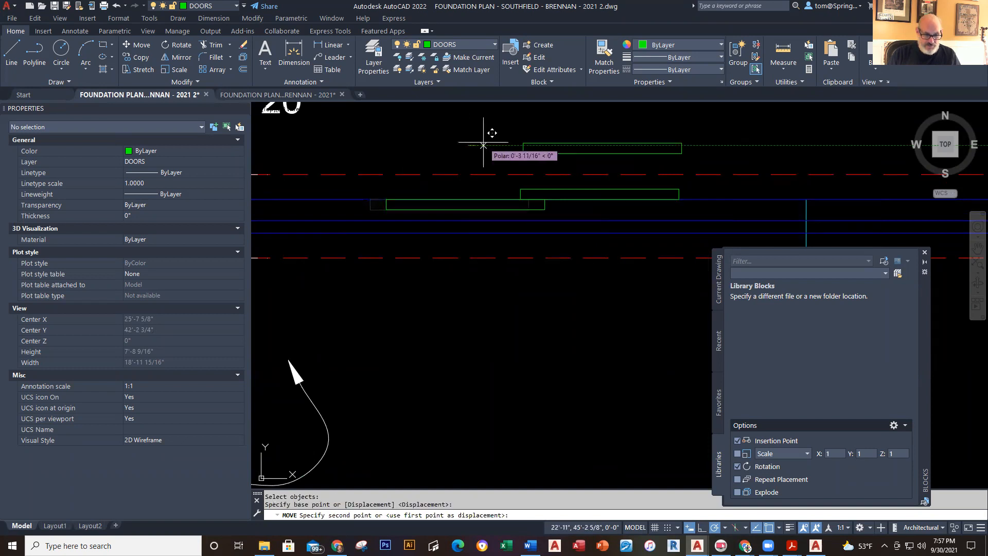
{"action": "key", "text": "Escape"}
- Draw a jamb line at the left panel's outer end from the wall's outer line down to the offset line
{"action": "scroll", "coordinate": [486, 164], "scroll_direction": "down", "scroll_amount": 2}
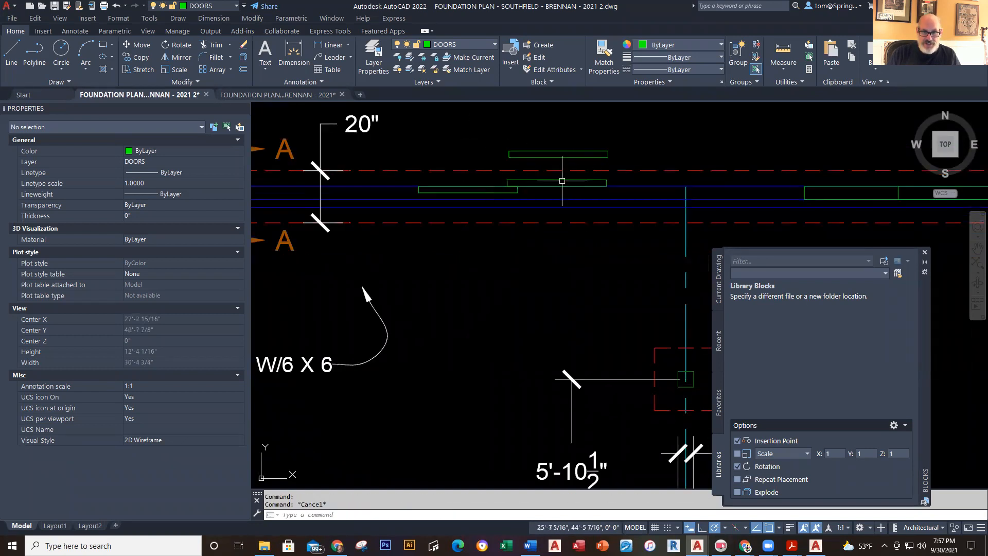
{"action": "key", "text": "Return"}
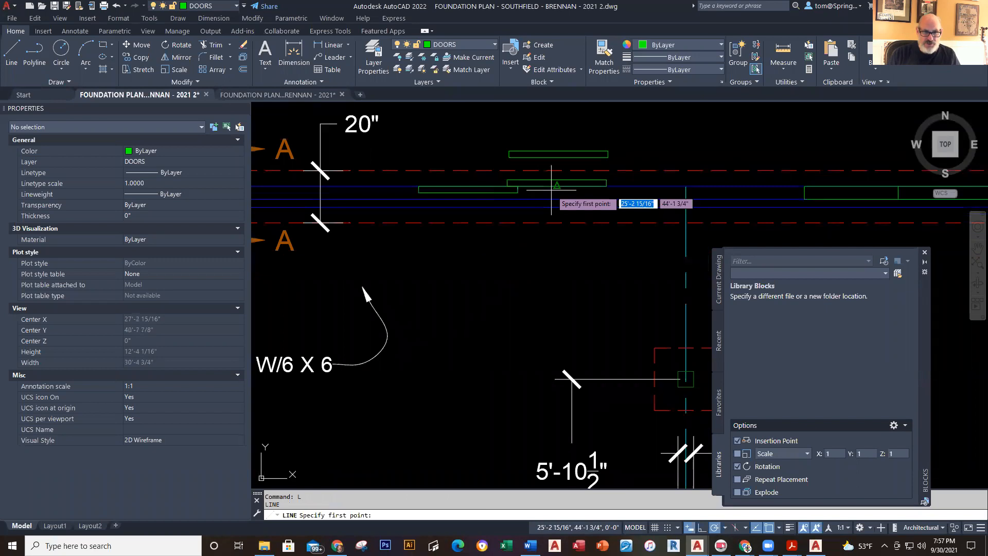
{"action": "left_click", "coordinate": [418, 185]}
{"action": "left_click", "coordinate": [419, 198]}
{"action": "key", "text": "Escape"}
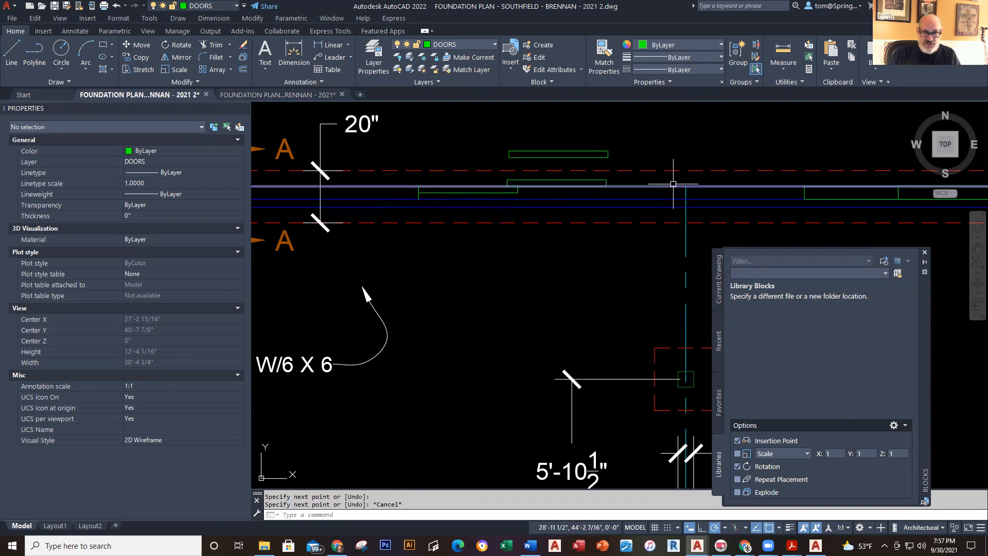
- Draw a matching jamb line at the right panel's outer end down to the offset line
{"action": "right_click", "coordinate": [648, 130]}
{"action": "left_click", "coordinate": [683, 136]}
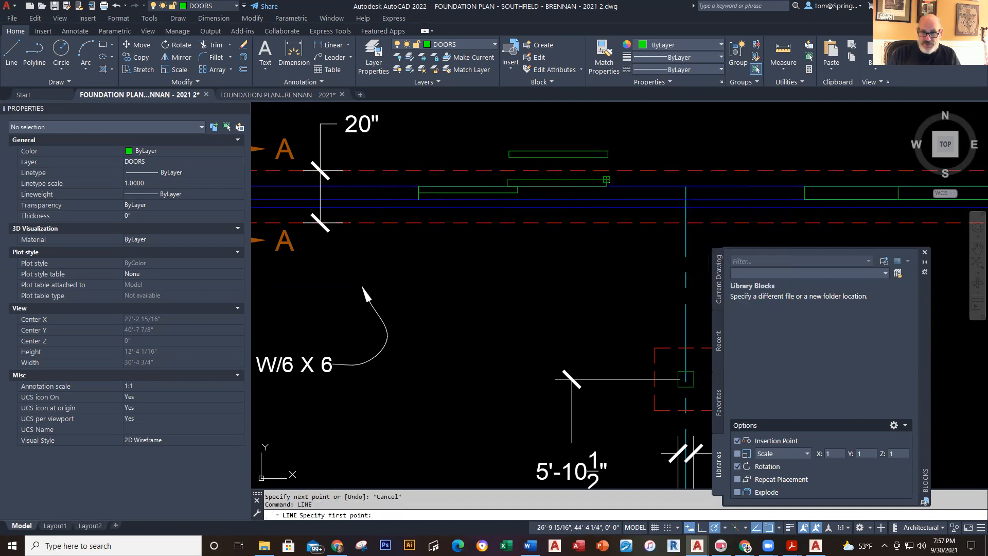
{"action": "left_click", "coordinate": [606, 199]}
{"action": "left_click", "coordinate": [606, 199]}
{"action": "key", "text": "Escape"}
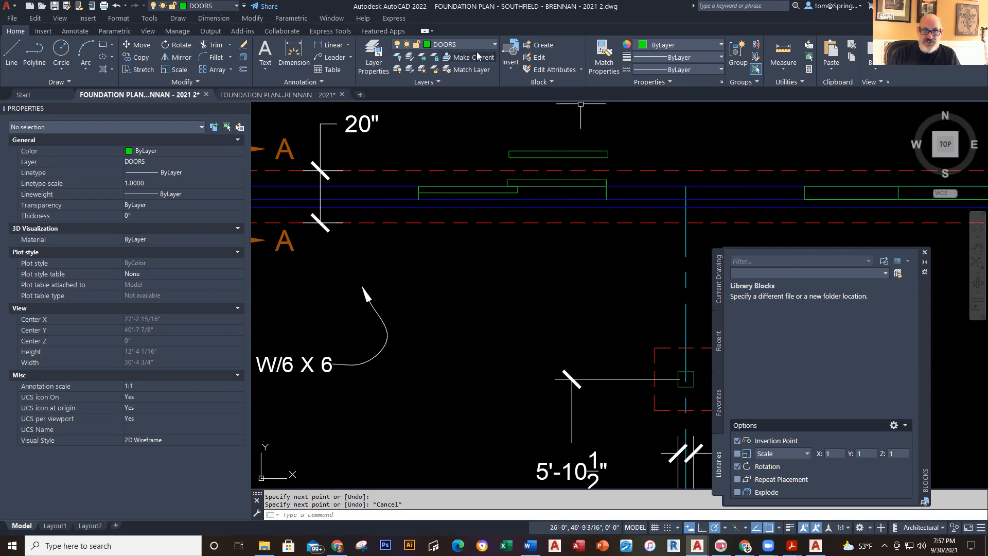
- Make DIMENSIONS the current layer and add a linear dimension for the sliding door's full width above the upper wall
{"action": "left_click", "coordinate": [495, 45]}
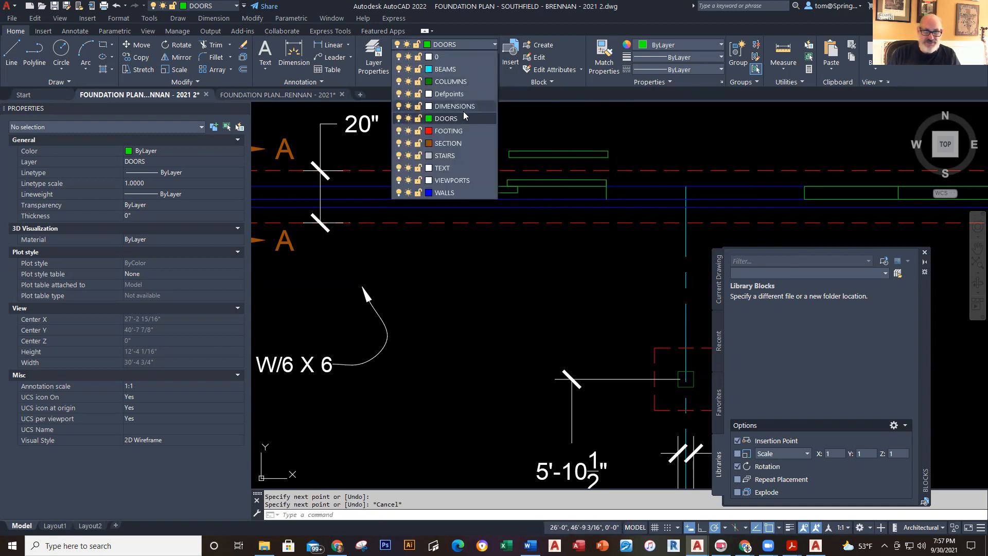
{"action": "left_click", "coordinate": [463, 107]}
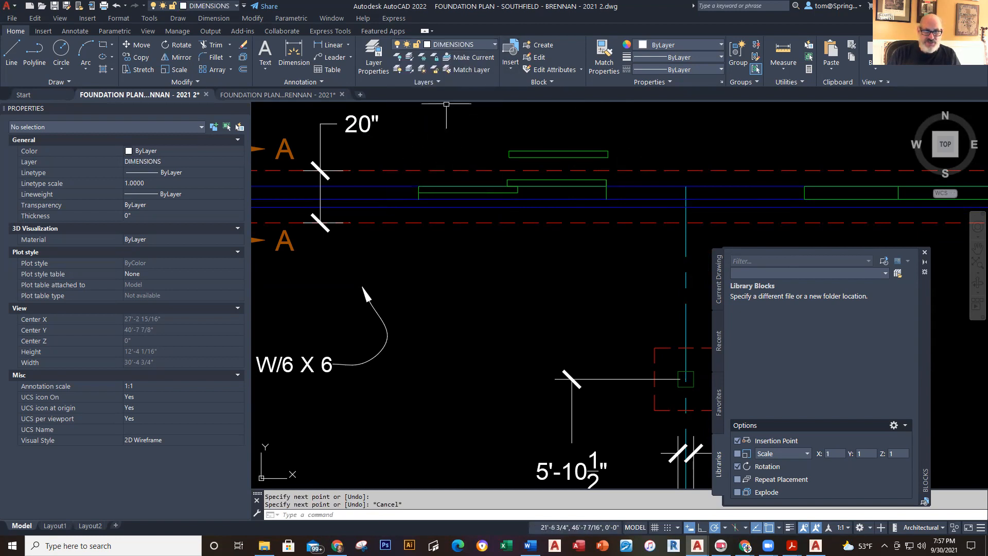
{"action": "left_click", "coordinate": [332, 44]}
{"action": "left_click", "coordinate": [419, 199]}
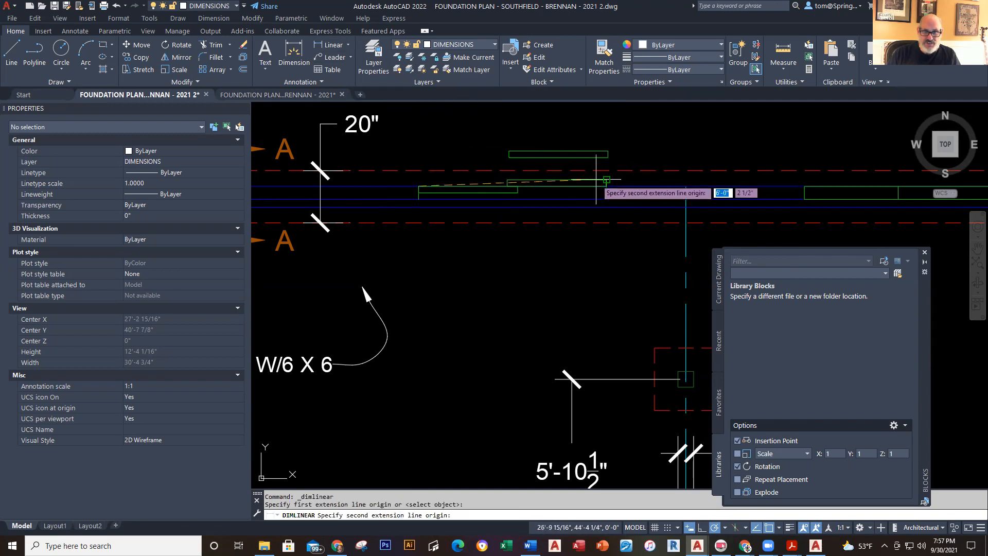
{"action": "left_click", "coordinate": [606, 181]}
{"action": "left_click", "coordinate": [624, 122]}
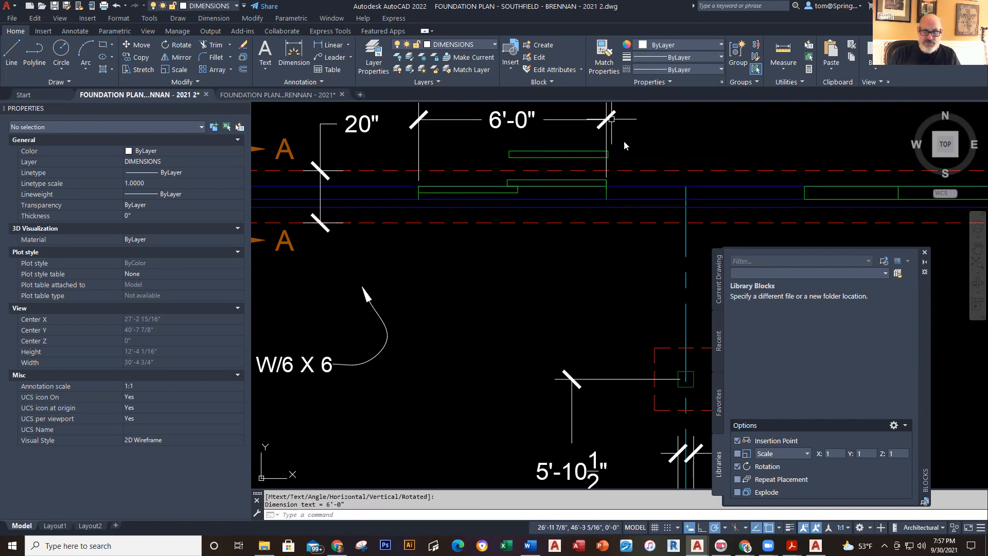
- Erase the spare door panel rectangle left above the upper wall
{"action": "scroll", "coordinate": [644, 159], "scroll_direction": "down", "scroll_amount": 2}
{"action": "left_click", "coordinate": [555, 149]}
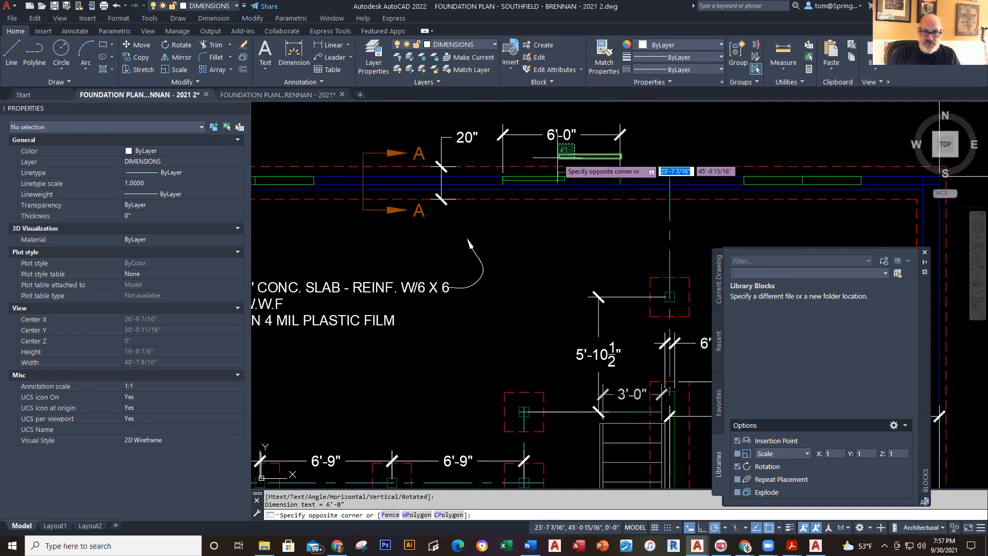
{"action": "left_click", "coordinate": [730, 172]}
{"action": "mouse_move", "coordinate": [559, 157]}
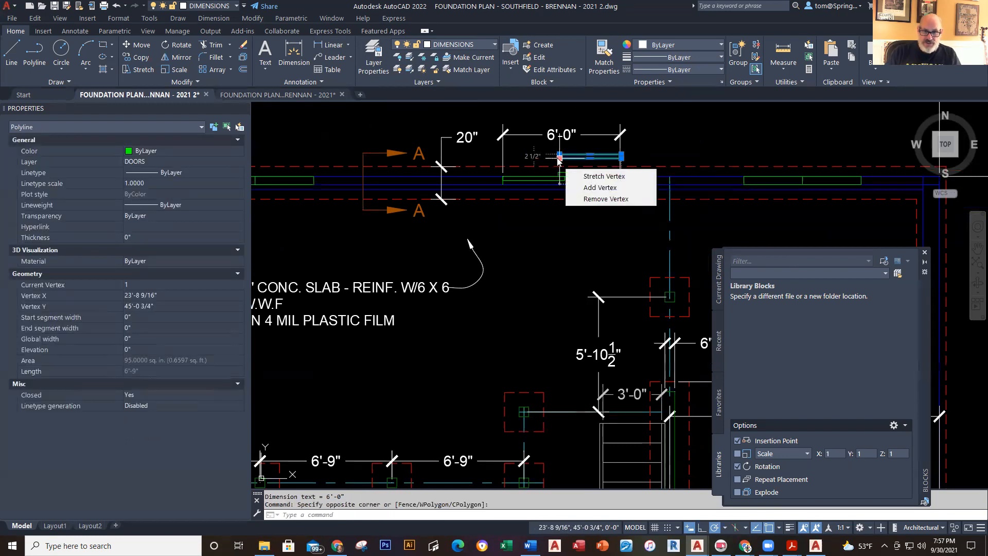
{"action": "key", "text": "Delete"}
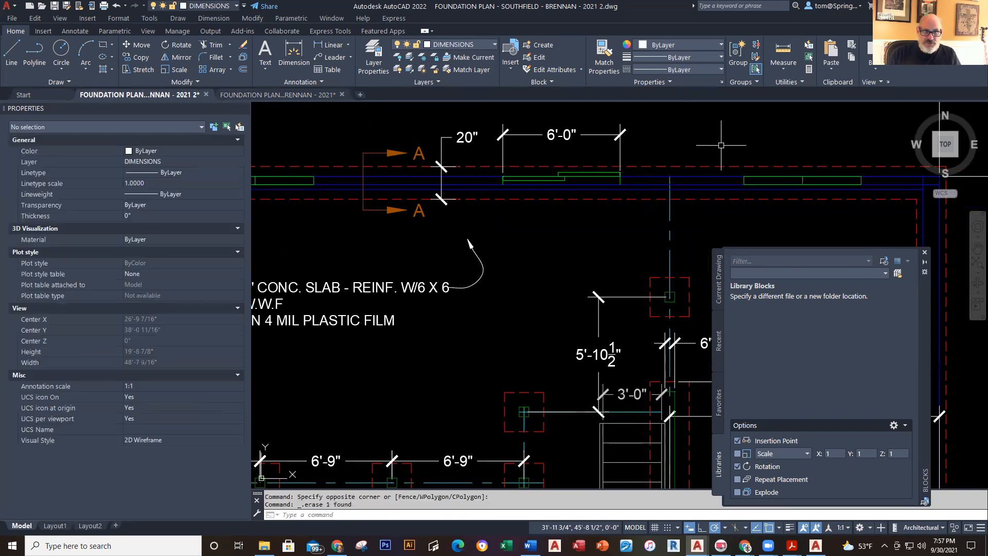
- Add a linear dimension above the upper wall from its outer left corner to the left window's divider
{"action": "scroll", "coordinate": [721, 155], "scroll_direction": "down", "scroll_amount": 2}
{"action": "mouse_move", "coordinate": [720, 154]}
{"action": "middle_mouse_down"}
{"action": "mouse_move", "coordinate": [746, 191]}
{"action": "mouse_move", "coordinate": [736, 203]}
{"action": "middle_mouse_up"}
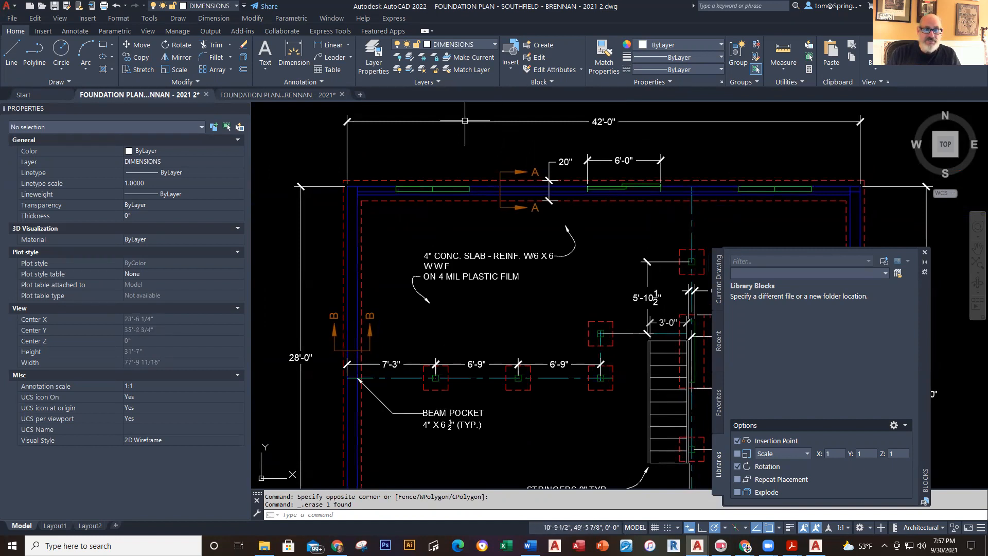
{"action": "left_click", "coordinate": [333, 45]}
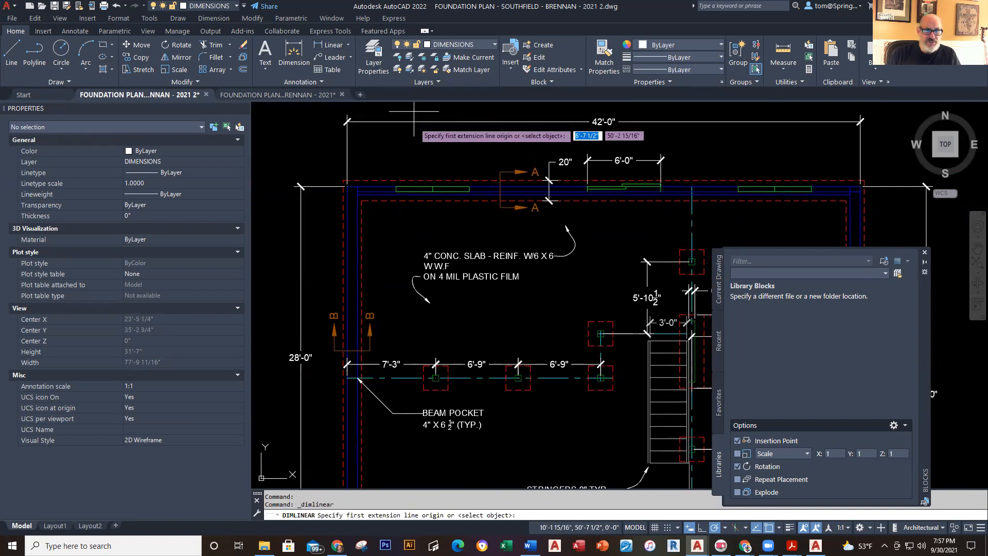
{"action": "left_click", "coordinate": [352, 186]}
{"action": "left_click", "coordinate": [436, 187]}
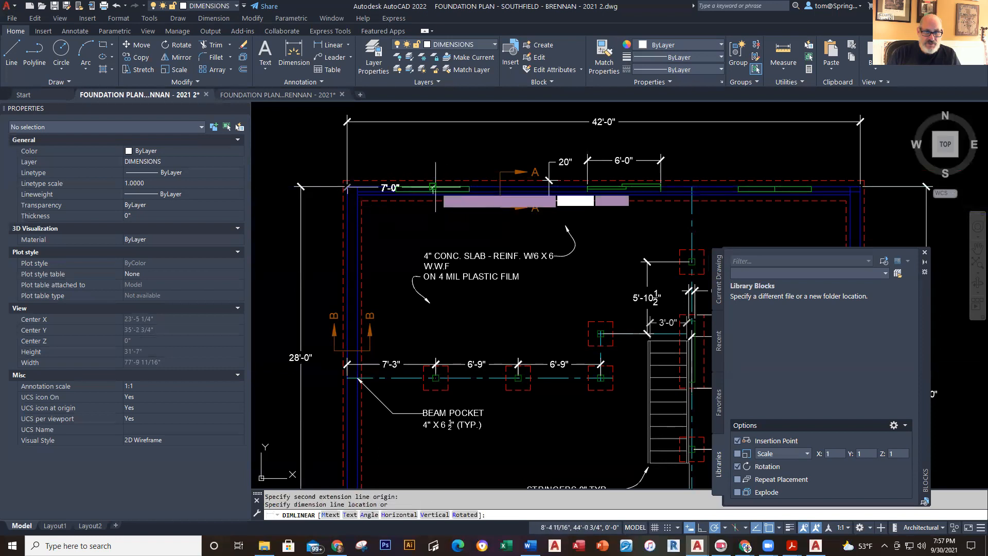
{"action": "left_click", "coordinate": [458, 154]}
- Add a linear dimension above the upper wall from the left window's divider to the midpoint of the sliding door panels' overlap
{"action": "right_click", "coordinate": [464, 141]}
{"action": "left_click", "coordinate": [504, 149]}
{"action": "left_click", "coordinate": [435, 187]}
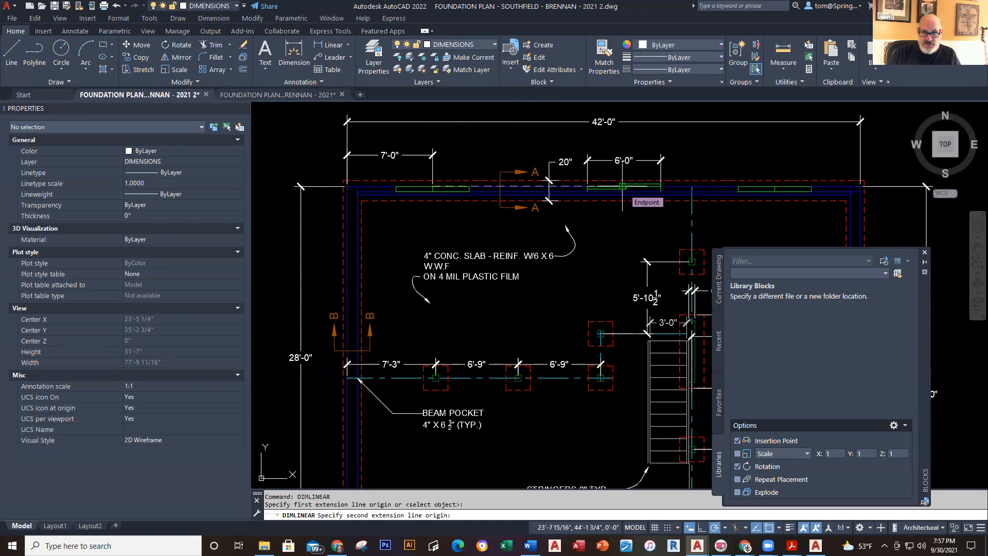
{"action": "scroll", "coordinate": [623, 187], "scroll_direction": "up", "scroll_amount": 6}
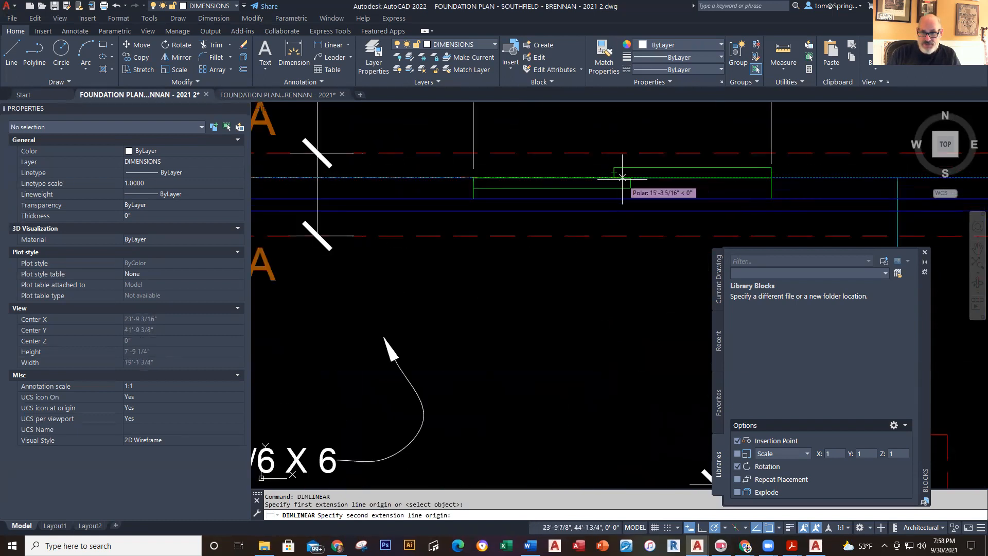
{"action": "right_click", "coordinate": [621, 177], "text": "shift"}
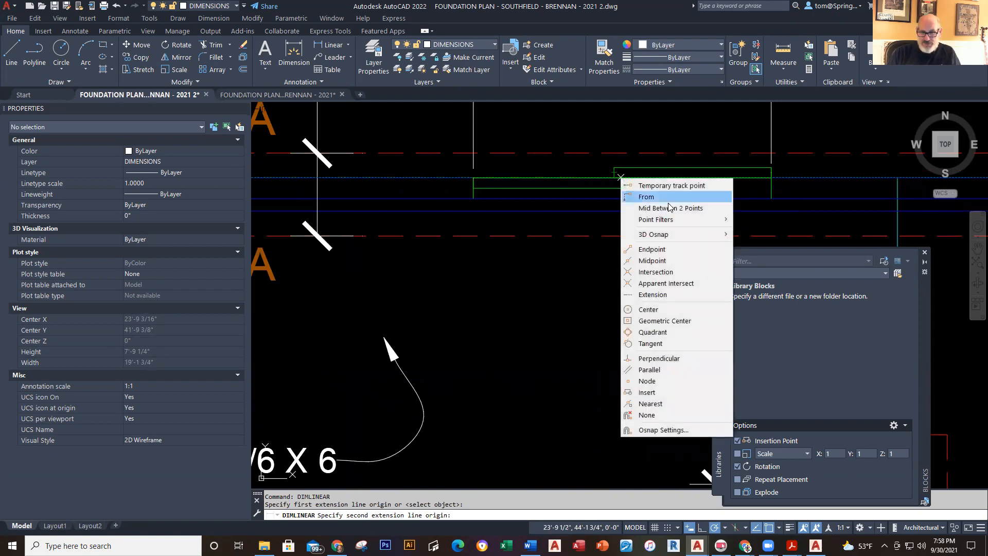
{"action": "left_click", "coordinate": [666, 202]}
{"action": "left_click", "coordinate": [631, 188]}
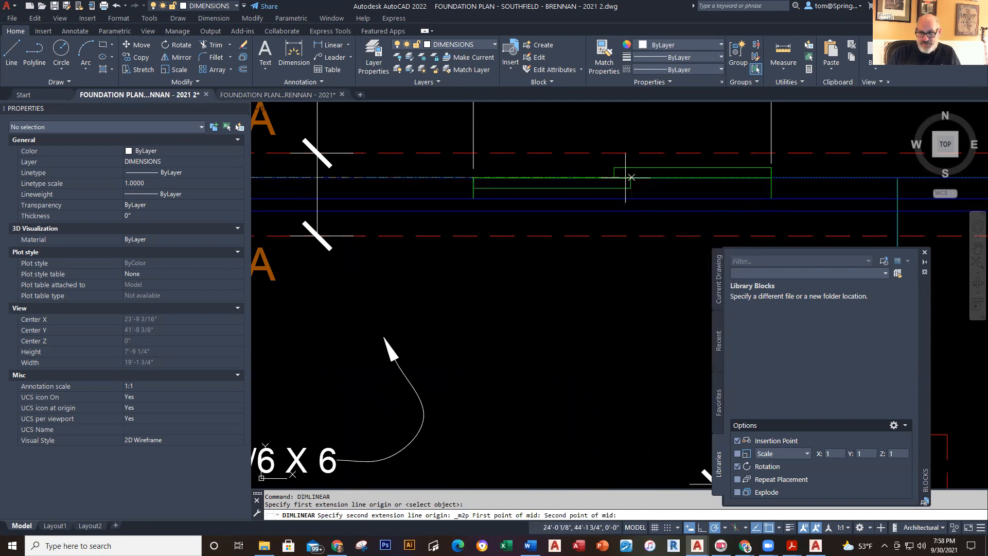
{"action": "left_click", "coordinate": [614, 178]}
{"action": "scroll", "coordinate": [617, 154], "scroll_direction": "down", "scroll_amount": 2}
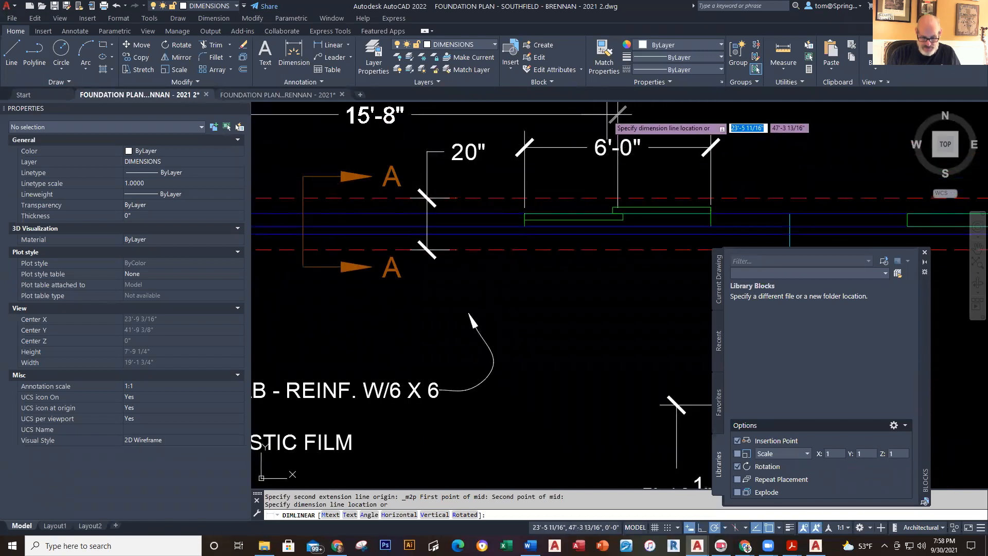
{"action": "middle_click_drag", "start_coordinate": [607, 114], "coordinate": [604, 179]}
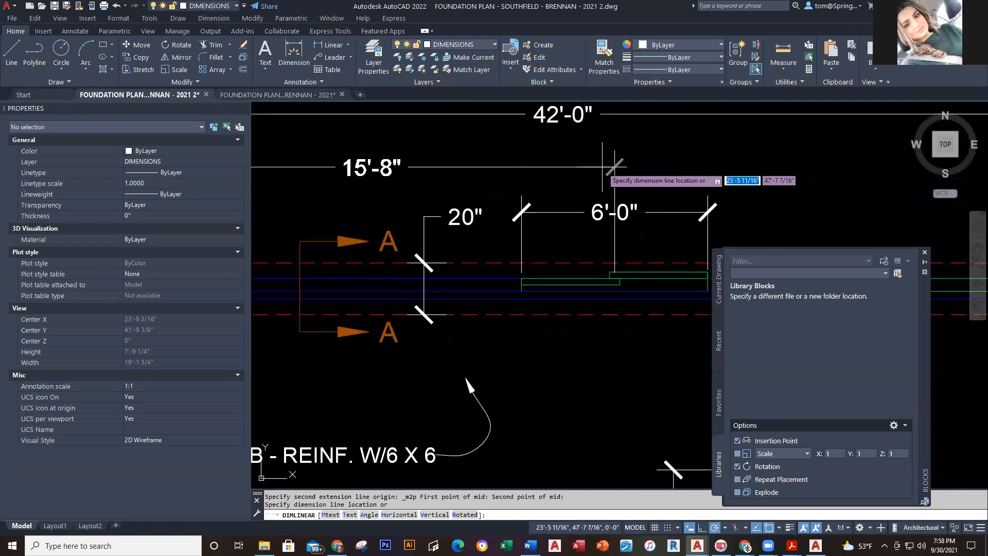
{"action": "left_click", "coordinate": [585, 166]}
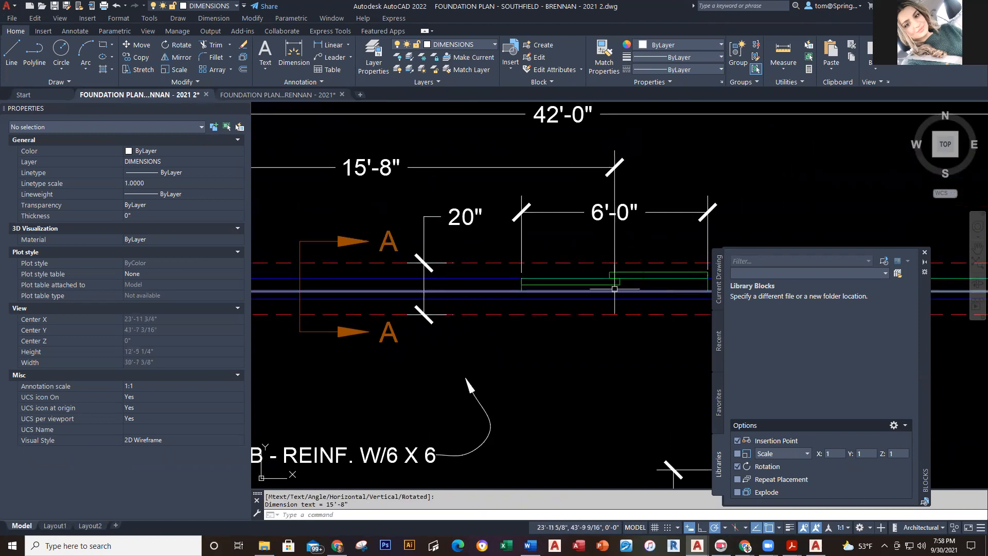
- Check the opening spacing in the original plan and move the copy's sliding door panels and jamb lines 2 inches left along the upper wall
{"action": "left_click", "coordinate": [263, 96]}
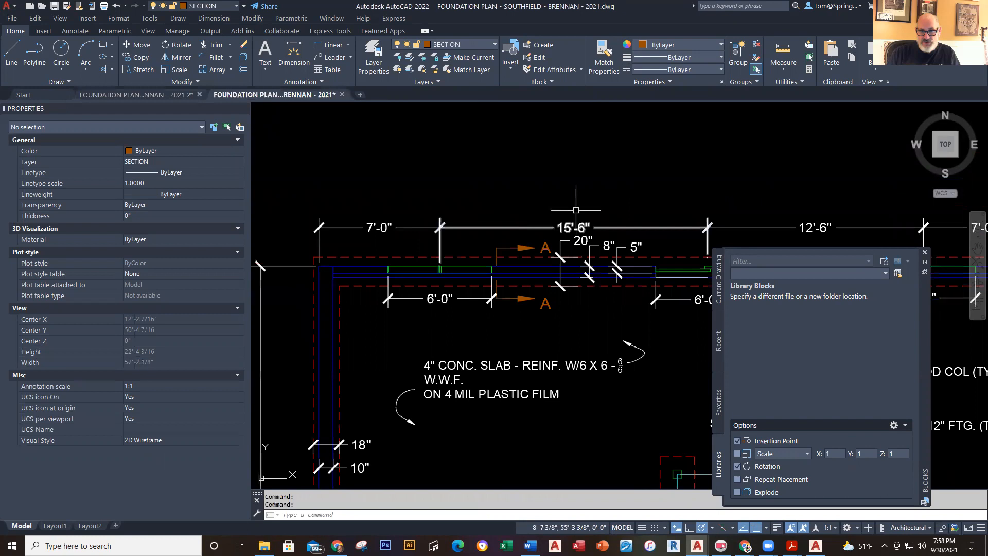
{"action": "scroll", "coordinate": [603, 210], "scroll_direction": "down", "scroll_amount": 2}
{"action": "middle_click_drag", "start_coordinate": [604, 210], "coordinate": [441, 190]}
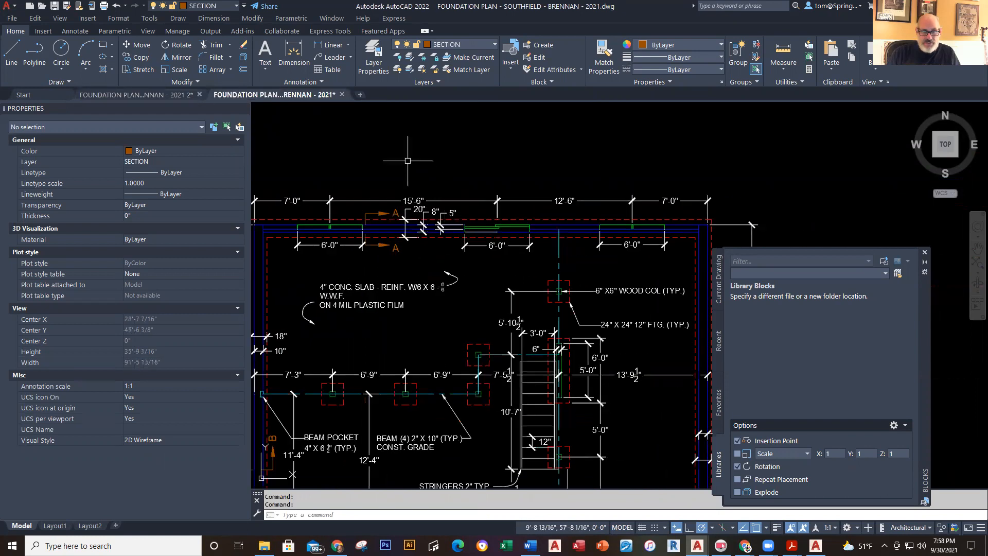
{"action": "left_click", "coordinate": [159, 95]}
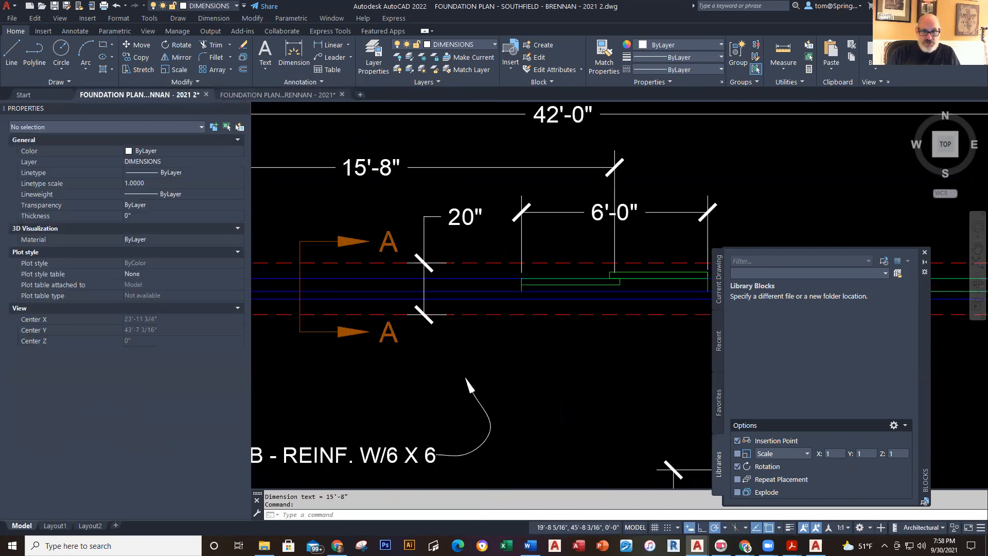
{"action": "type", "text": "m"}
{"action": "key", "text": "Return"}
{"action": "scroll", "coordinate": [537, 256], "scroll_direction": "up", "scroll_amount": 3}
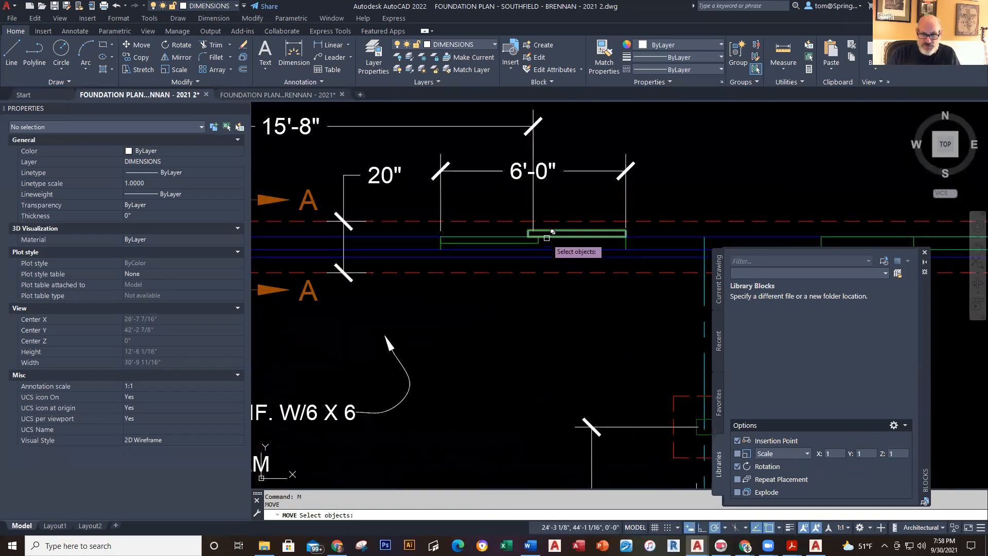
{"action": "left_click", "coordinate": [428, 264]}
{"action": "left_click", "coordinate": [643, 214]}
{"action": "key", "text": "Return"}
{"action": "left_click", "coordinate": [674, 169]}
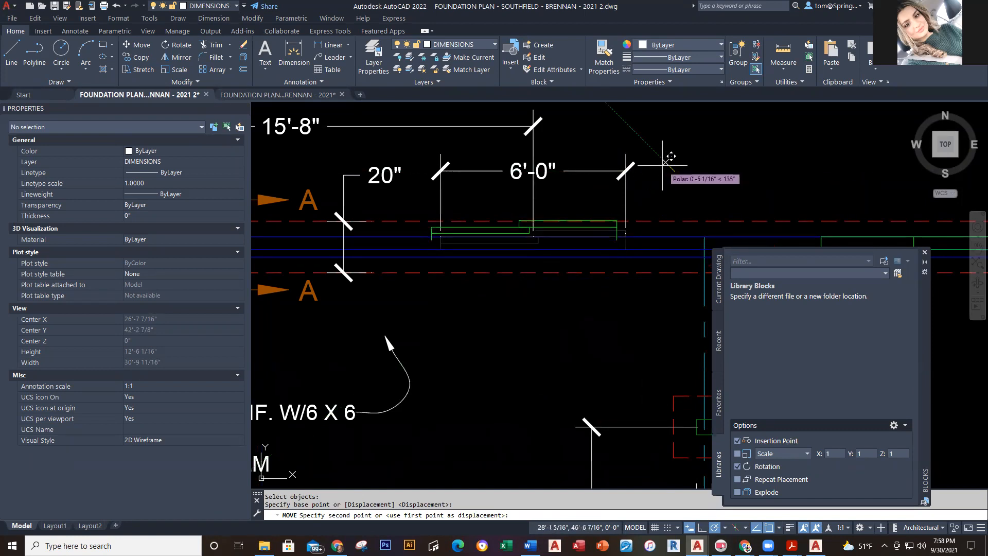
{"action": "type", "text": "2"}
{"action": "key", "text": "Return"}
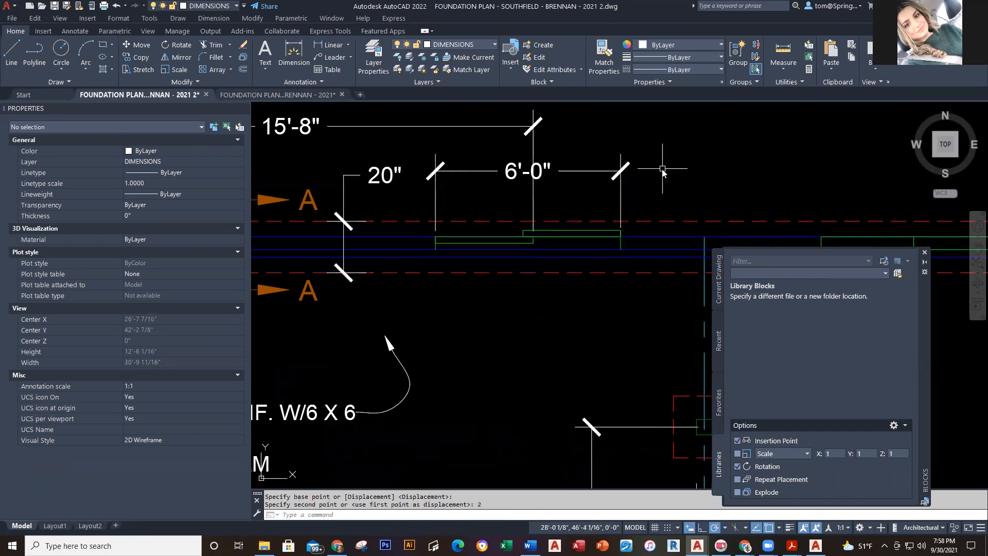
{"action": "key", "text": "Escape"}
{"action": "scroll", "coordinate": [662, 210], "scroll_direction": "down", "scroll_amount": 2}
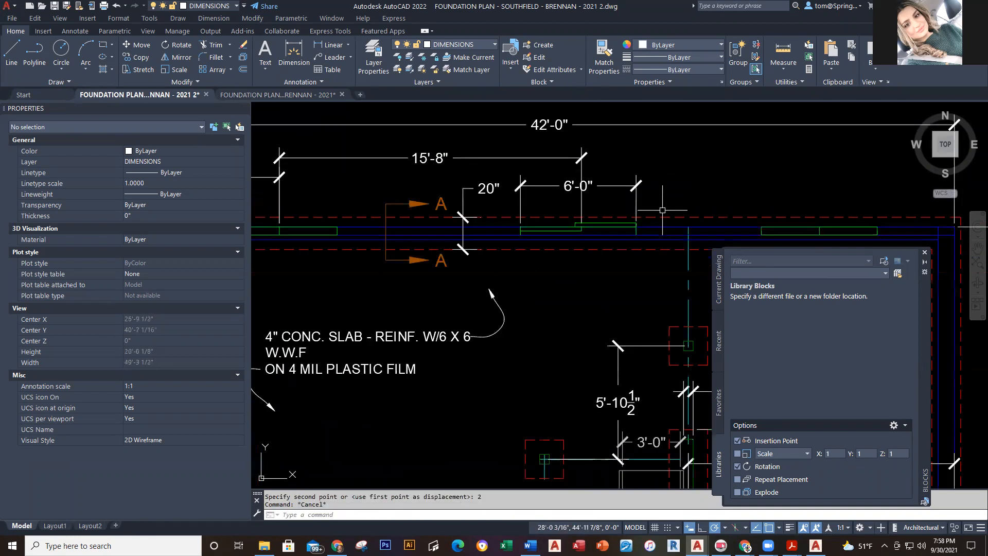
{"action": "scroll", "coordinate": [662, 210], "scroll_direction": "down", "scroll_amount": 2}
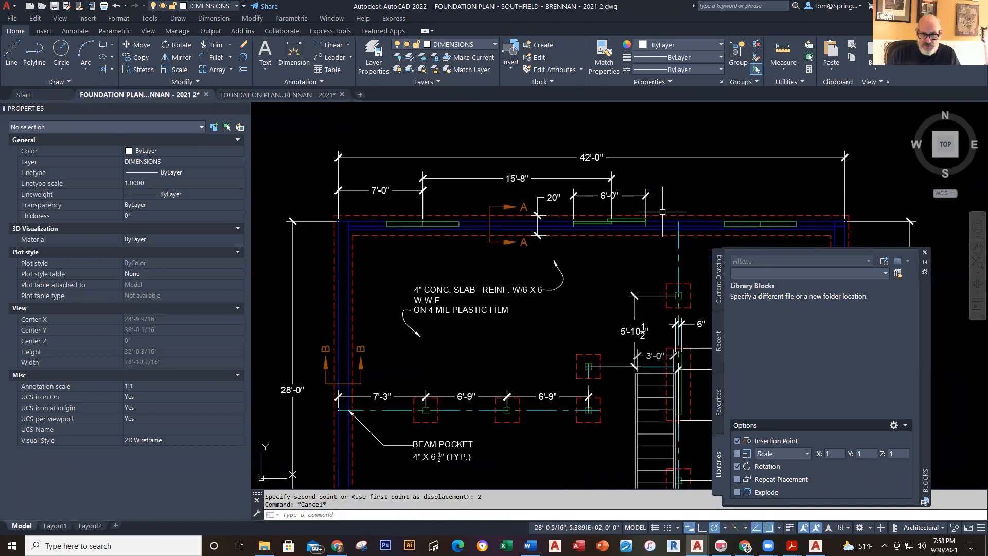
- Stretch the door end of the window-to-door dimension 2 inches left so it meets the sliding door's centre
{"action": "left_click", "coordinate": [300, 95]}
{"action": "left_click", "coordinate": [157, 96]}
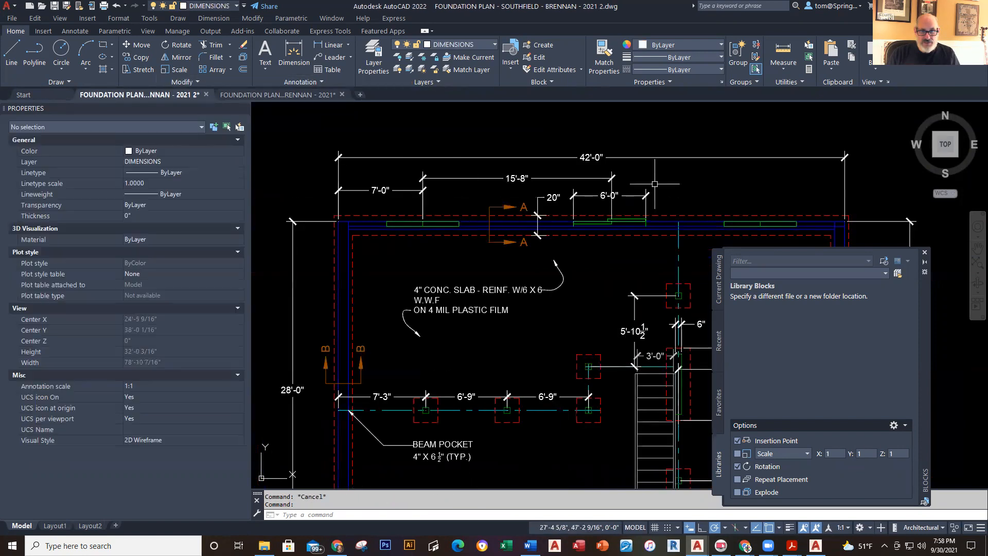
{"action": "scroll", "coordinate": [653, 184], "scroll_direction": "up", "scroll_amount": 2}
{"action": "scroll", "coordinate": [596, 184], "scroll_direction": "up", "scroll_amount": 2}
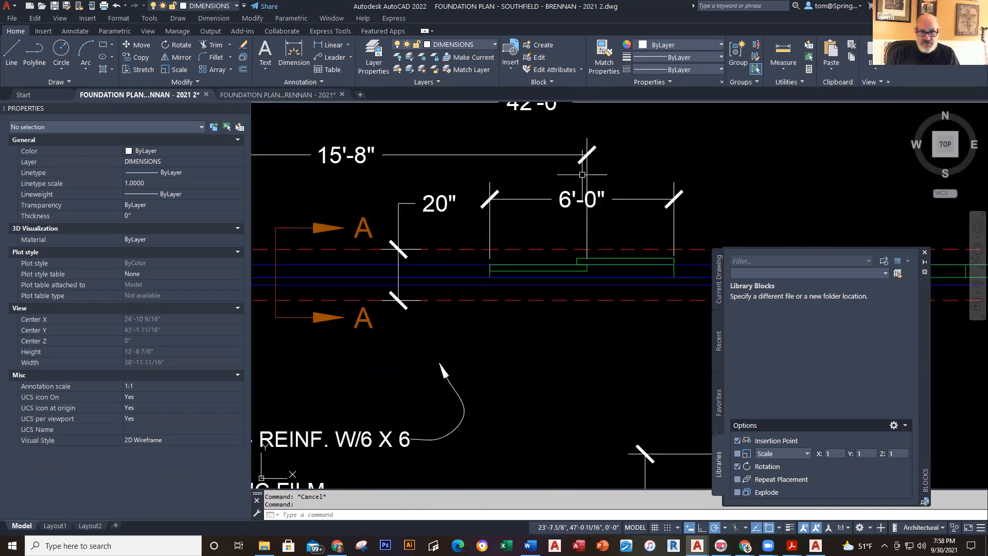
{"action": "left_click", "coordinate": [588, 174]}
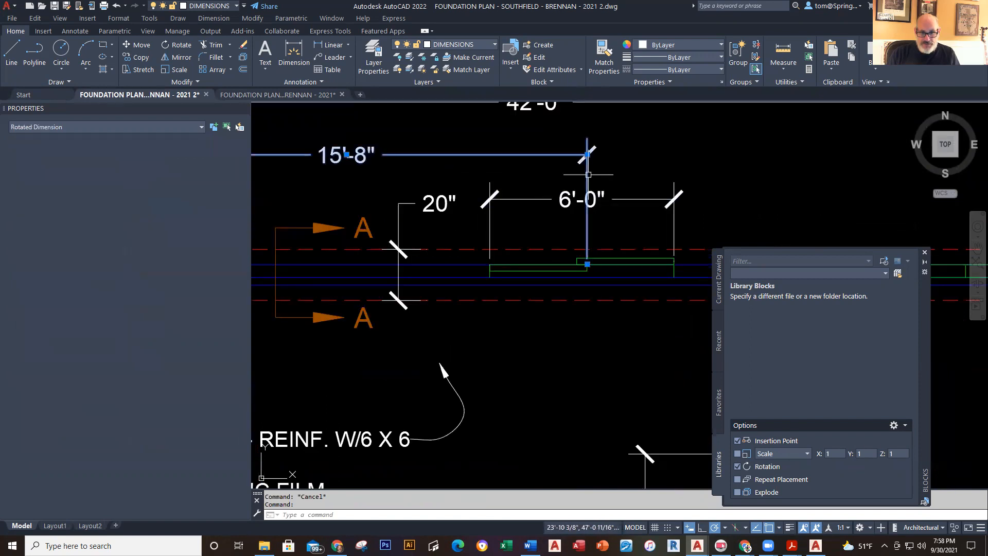
{"action": "scroll", "coordinate": [610, 308], "scroll_direction": "up", "scroll_amount": 2}
{"action": "scroll", "coordinate": [589, 252], "scroll_direction": "up", "scroll_amount": 2}
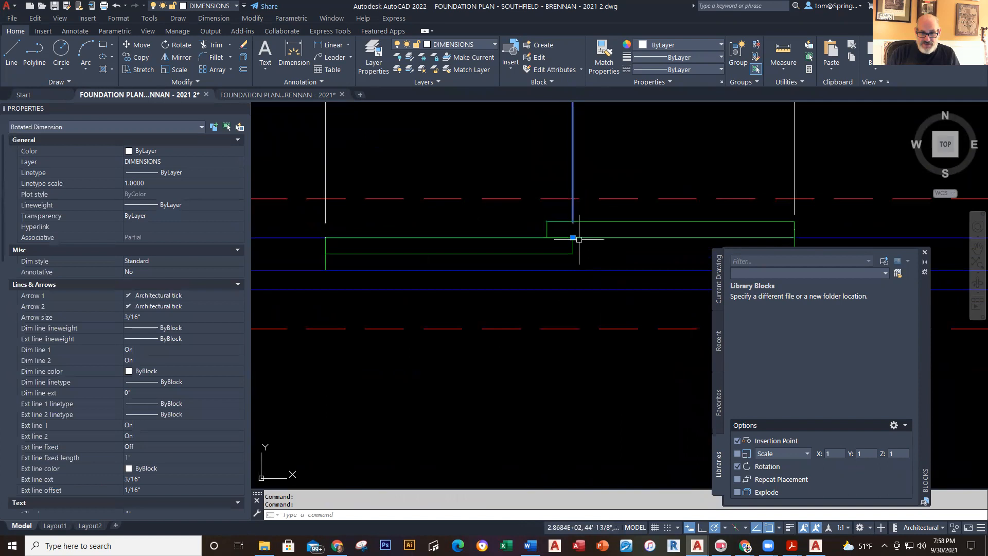
{"action": "left_click", "coordinate": [573, 237]}
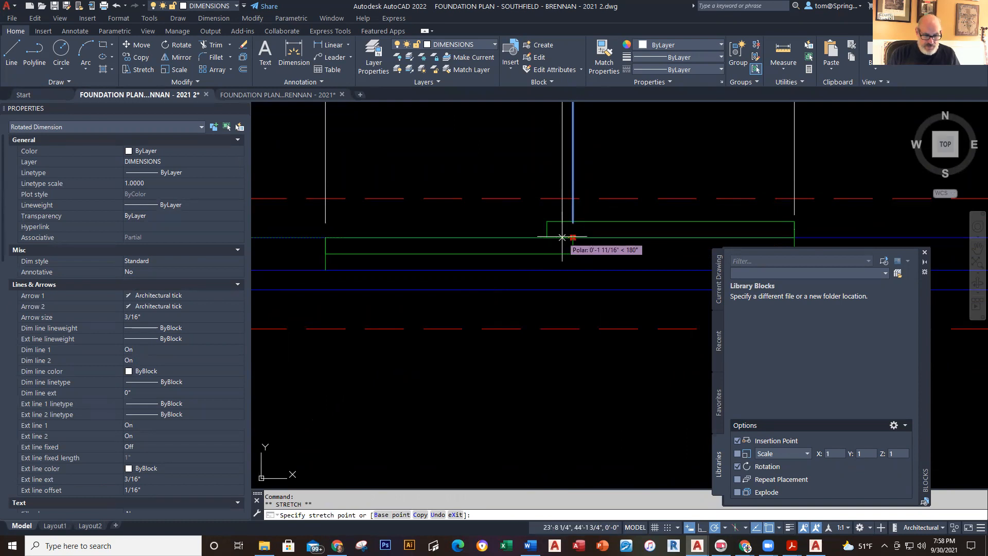
{"action": "type", "text": "2"}
{"action": "key", "text": "Return"}
{"action": "key", "text": "Escape"}
{"action": "scroll", "coordinate": [562, 237], "scroll_direction": "down", "scroll_amount": 4}
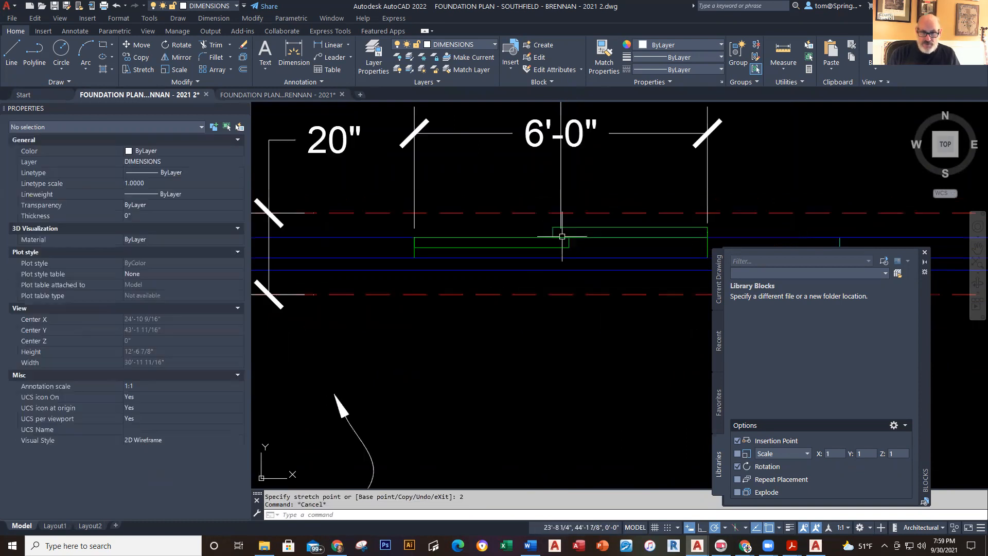
{"action": "scroll", "coordinate": [562, 237], "scroll_direction": "down", "scroll_amount": 2}
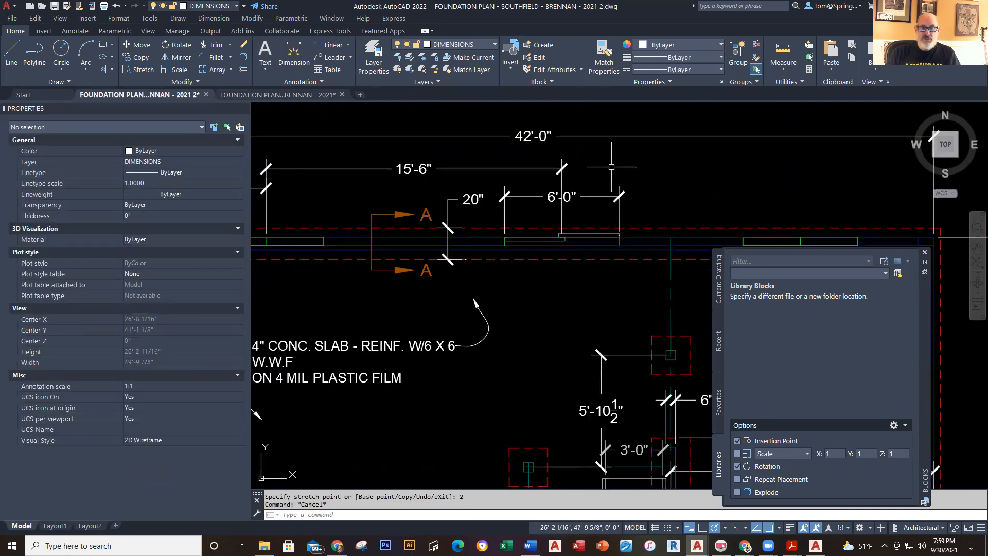
{"action": "scroll", "coordinate": [649, 176], "scroll_direction": "down", "scroll_amount": 3}
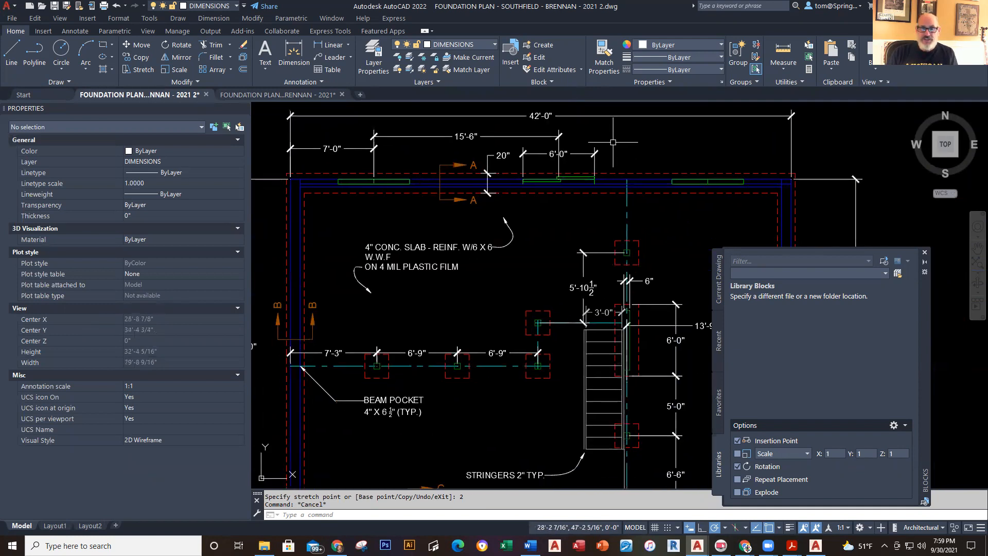
{"action": "scroll", "coordinate": [613, 140], "scroll_direction": "down", "scroll_amount": 2}
{"action": "middle_click_drag", "start_coordinate": [548, 216], "coordinate": [548, 166]}
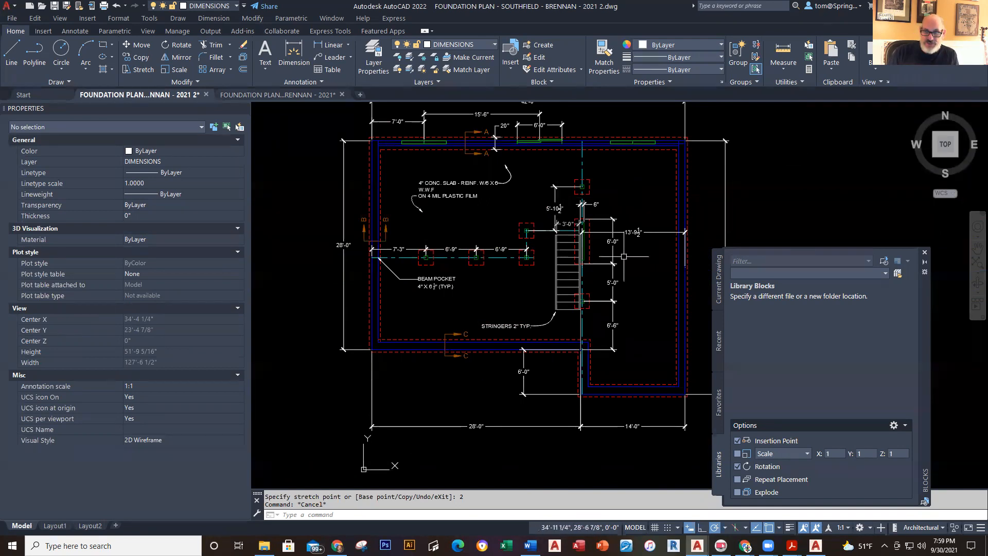
{"action": "scroll", "coordinate": [633, 280], "scroll_direction": "down", "scroll_amount": 2}
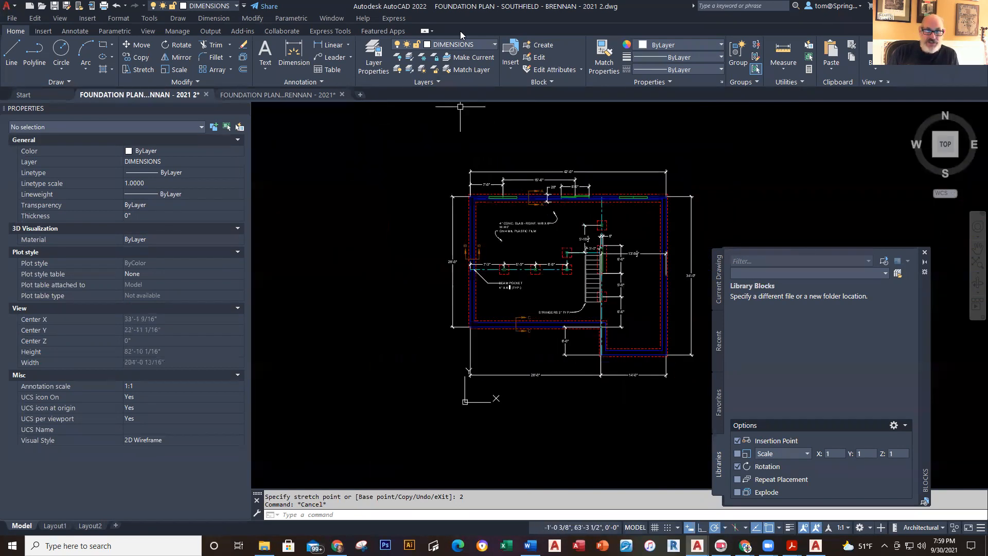